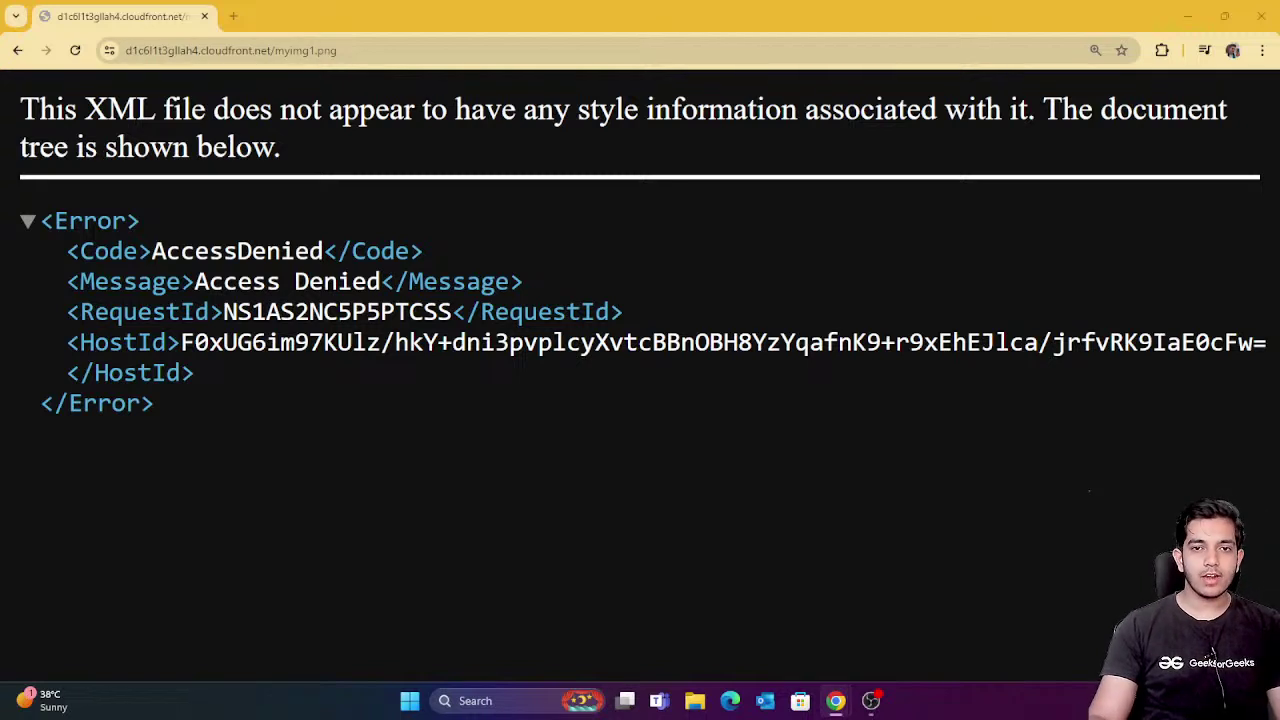
Open the AWS Management Console in a new browser tab and go to the CloudFront distributions list.
click(233, 16)
text(a)
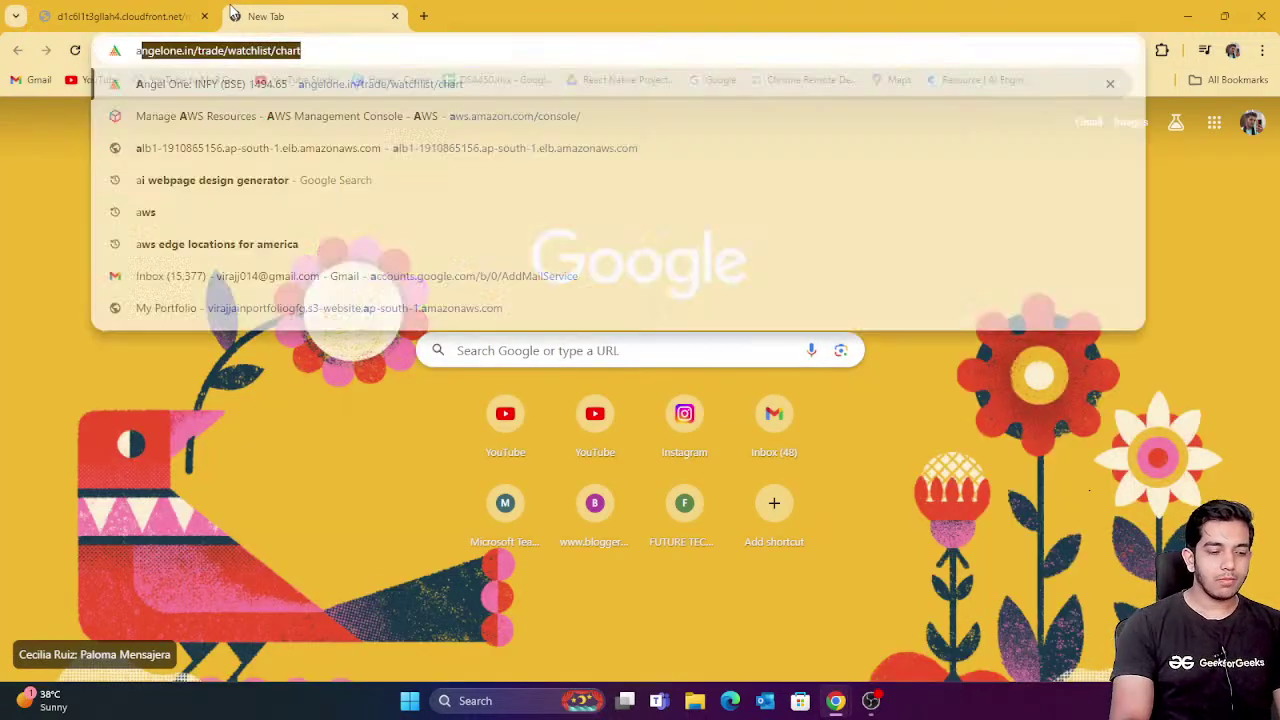
text(ws)
key(Return)
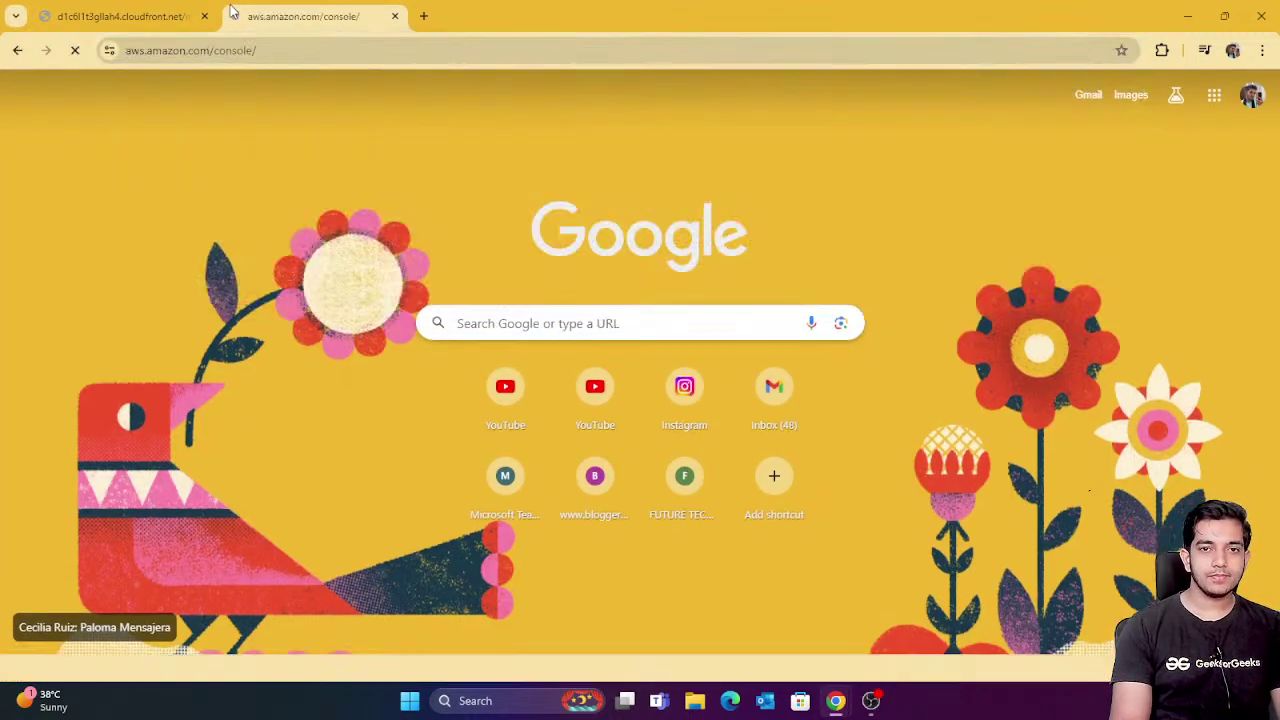
click(556, 318)
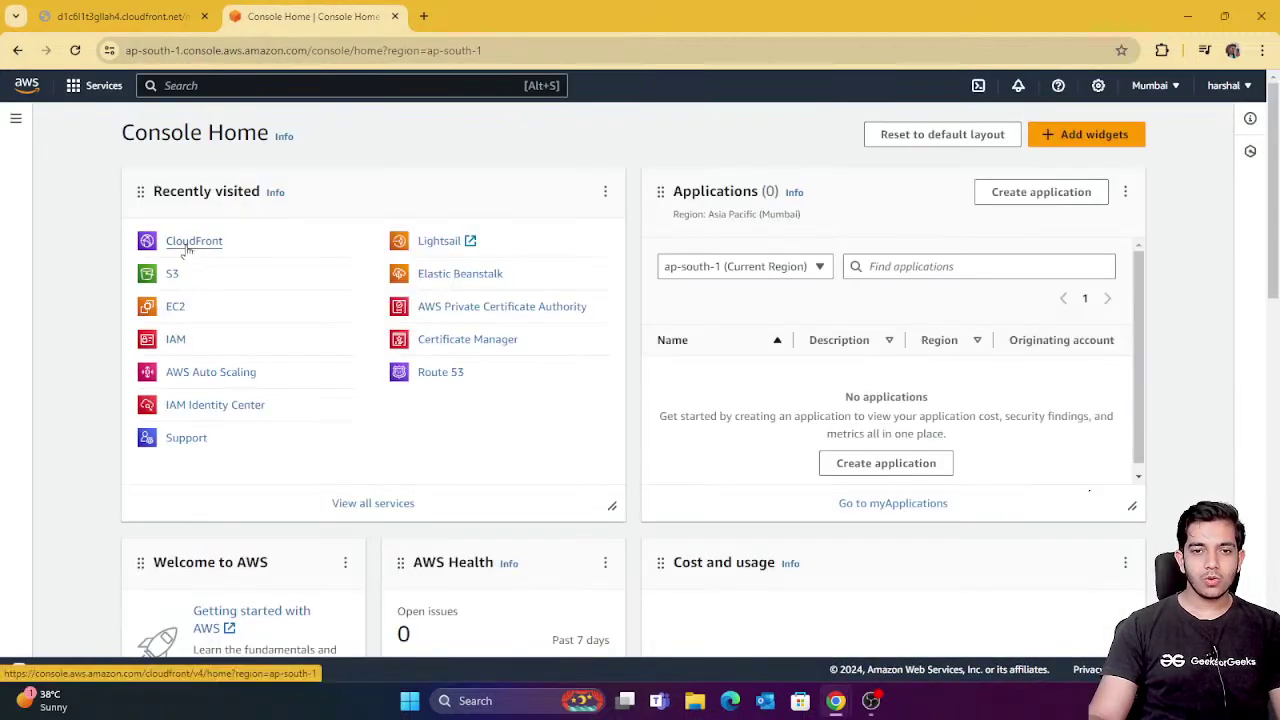
click(186, 244)
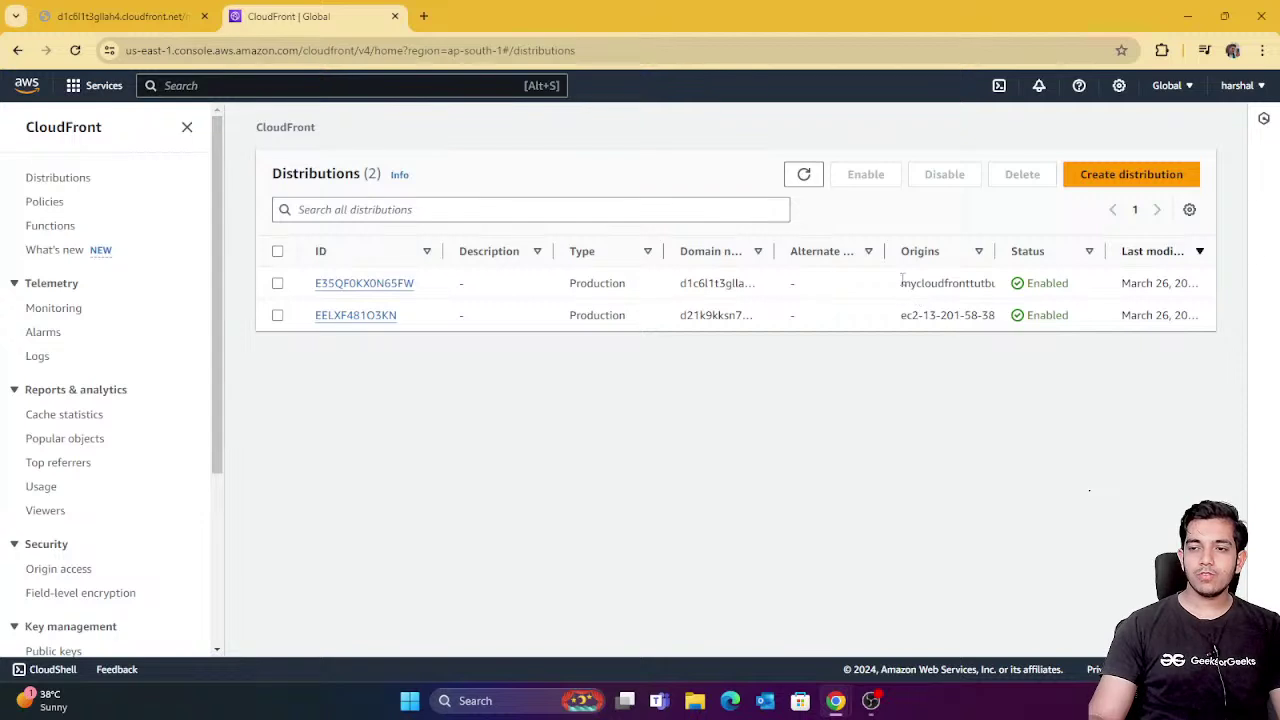
Compare the two distributions' origins, open the EC2-origin distribution in a new tab and copy its distribution domain name.
drag(901, 283, 960, 285)
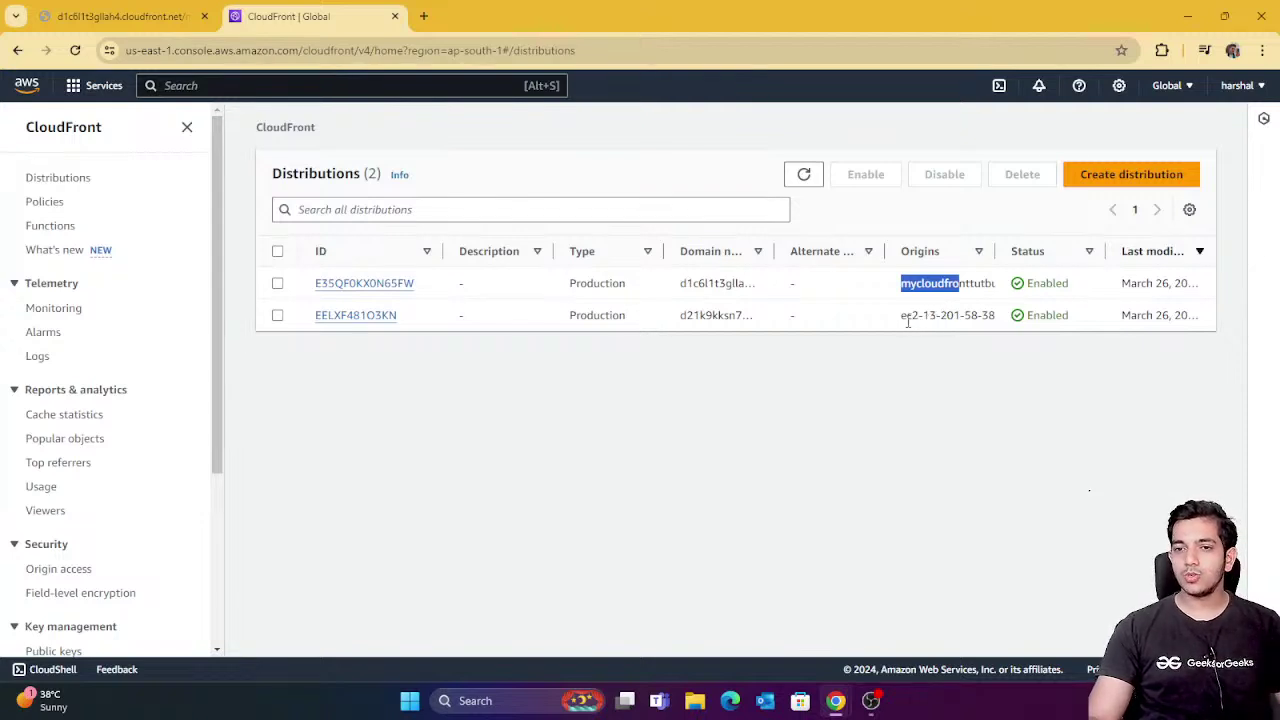
drag(911, 316, 990, 333)
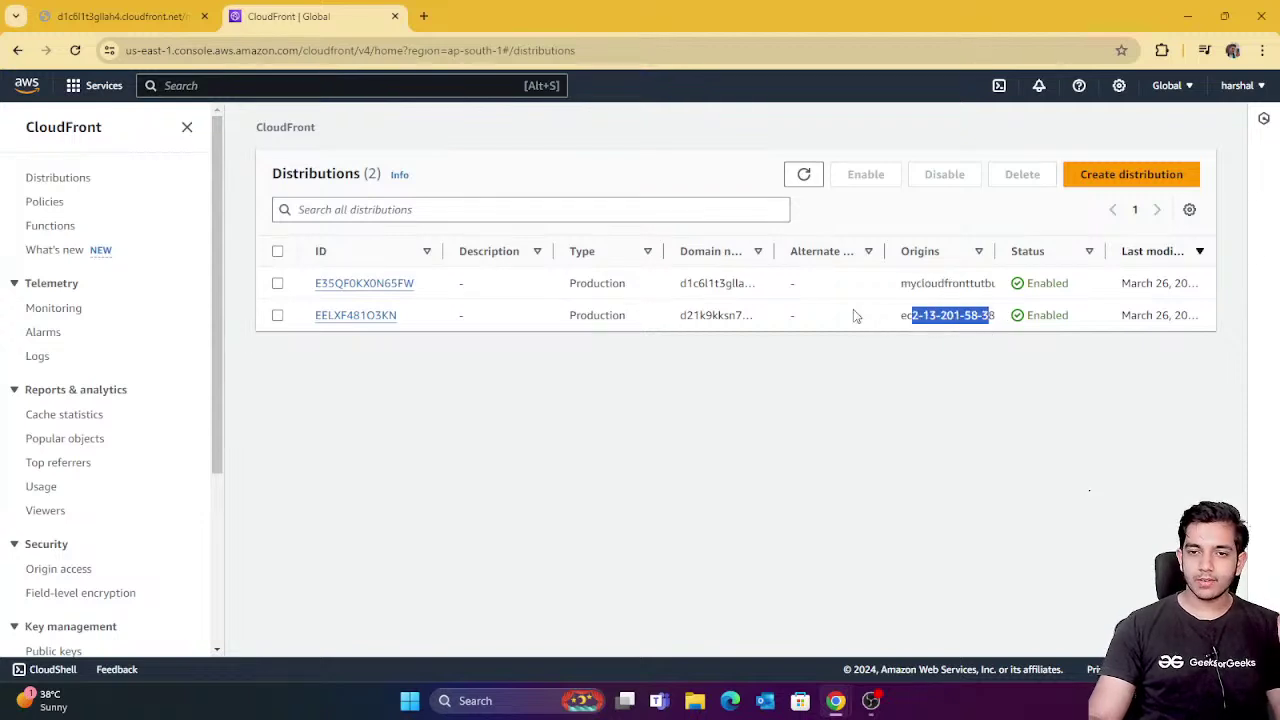
middle_click(343, 316)
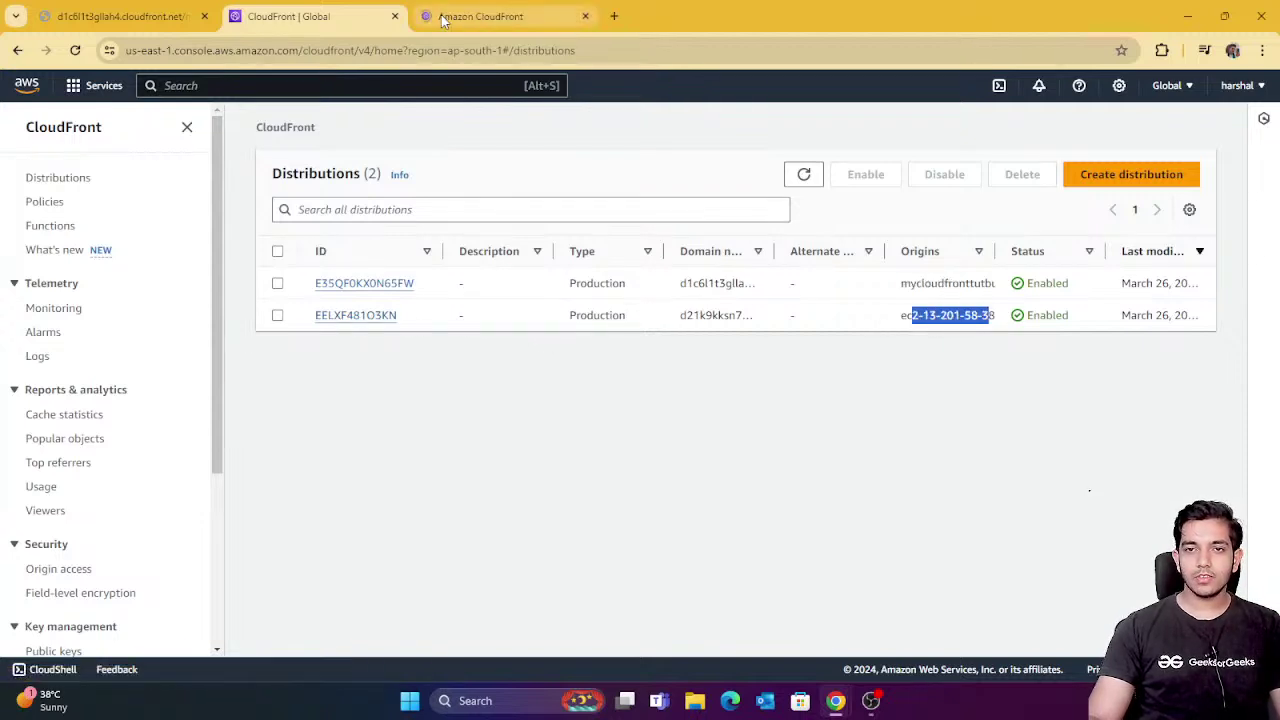
key(ctrl+Tab)
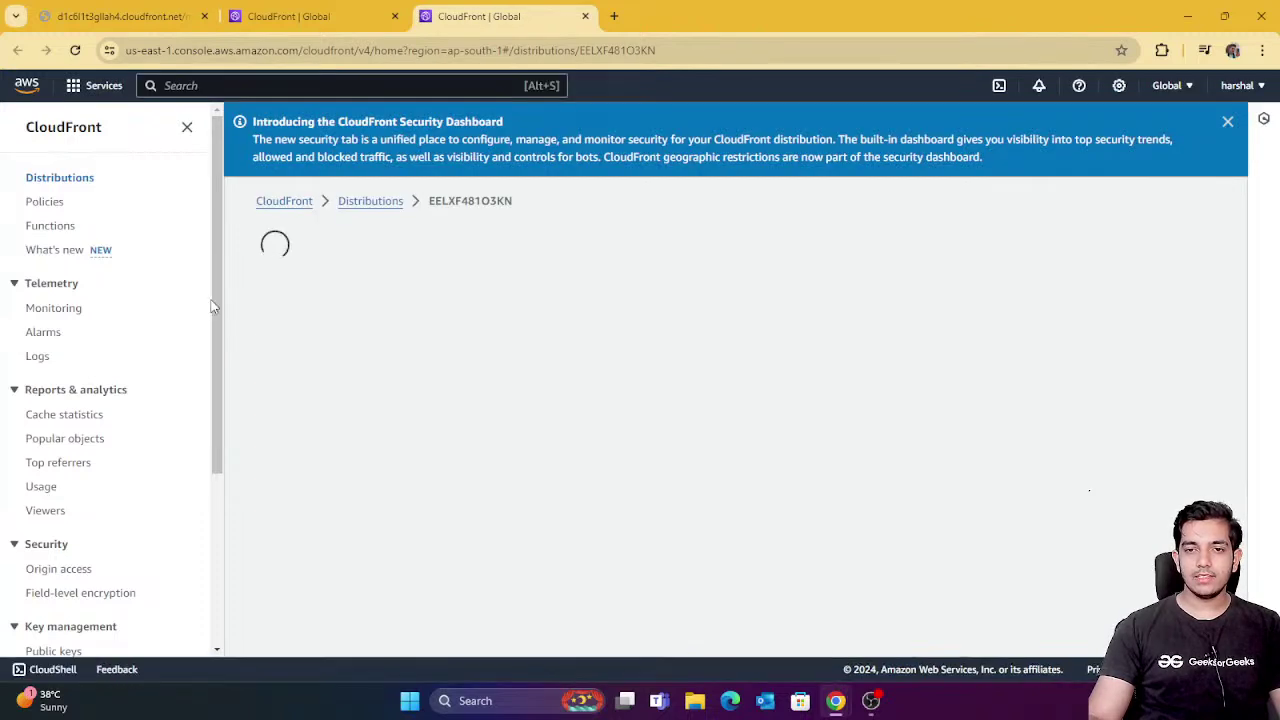
scroll(280, 382, down, 1)
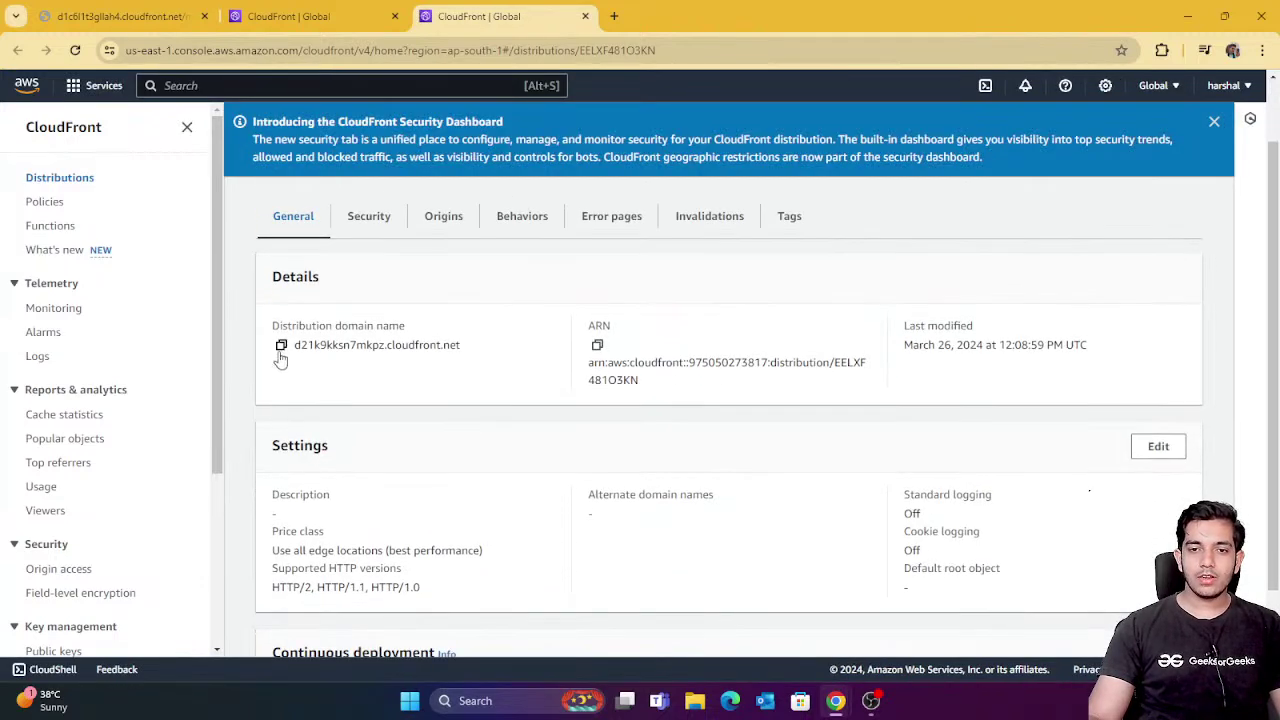
click(281, 344)
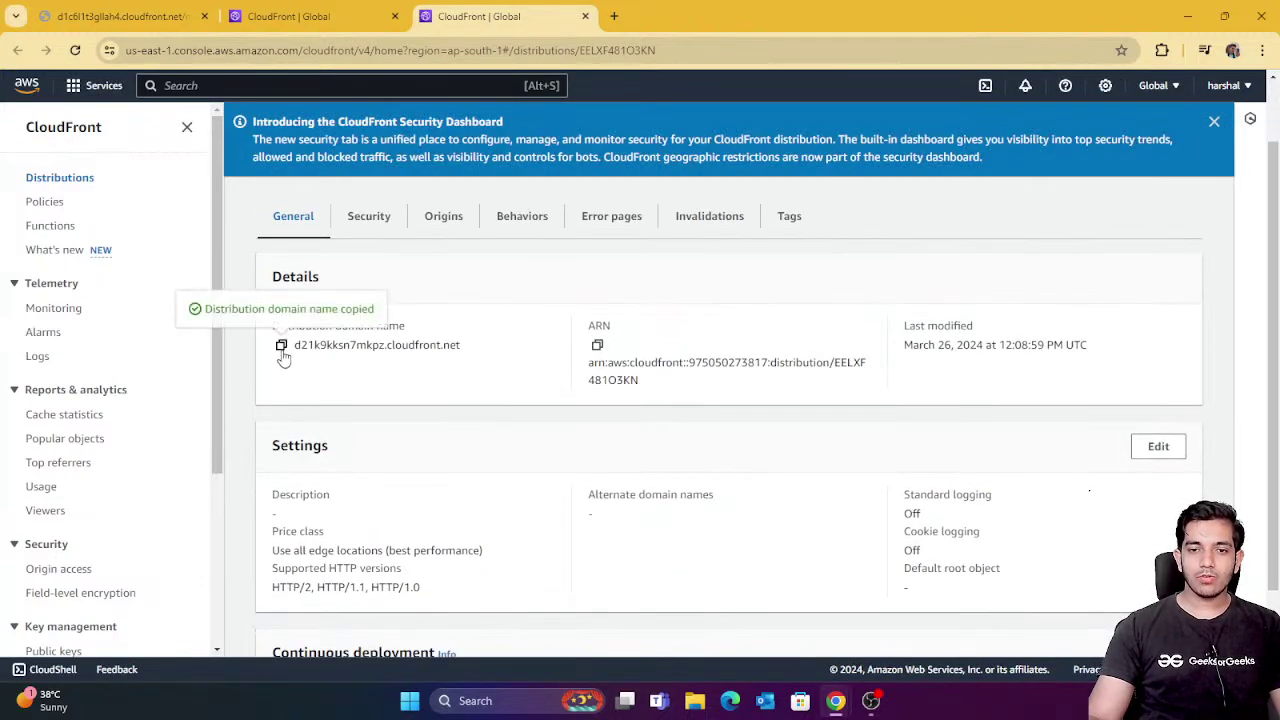
Load the copied EC2 distribution domain in a new tab and check its address and page heading.
click(614, 16)
key(ctrl+v)
key(Return)
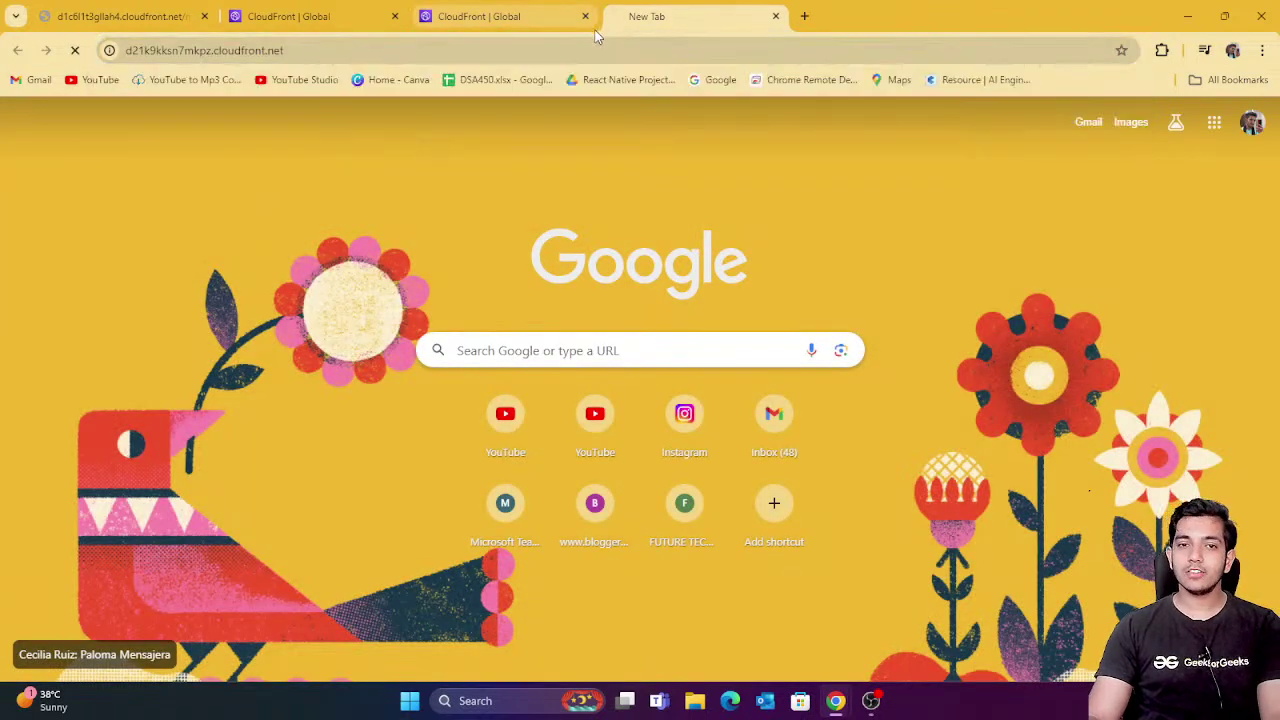
double_click(396, 58)
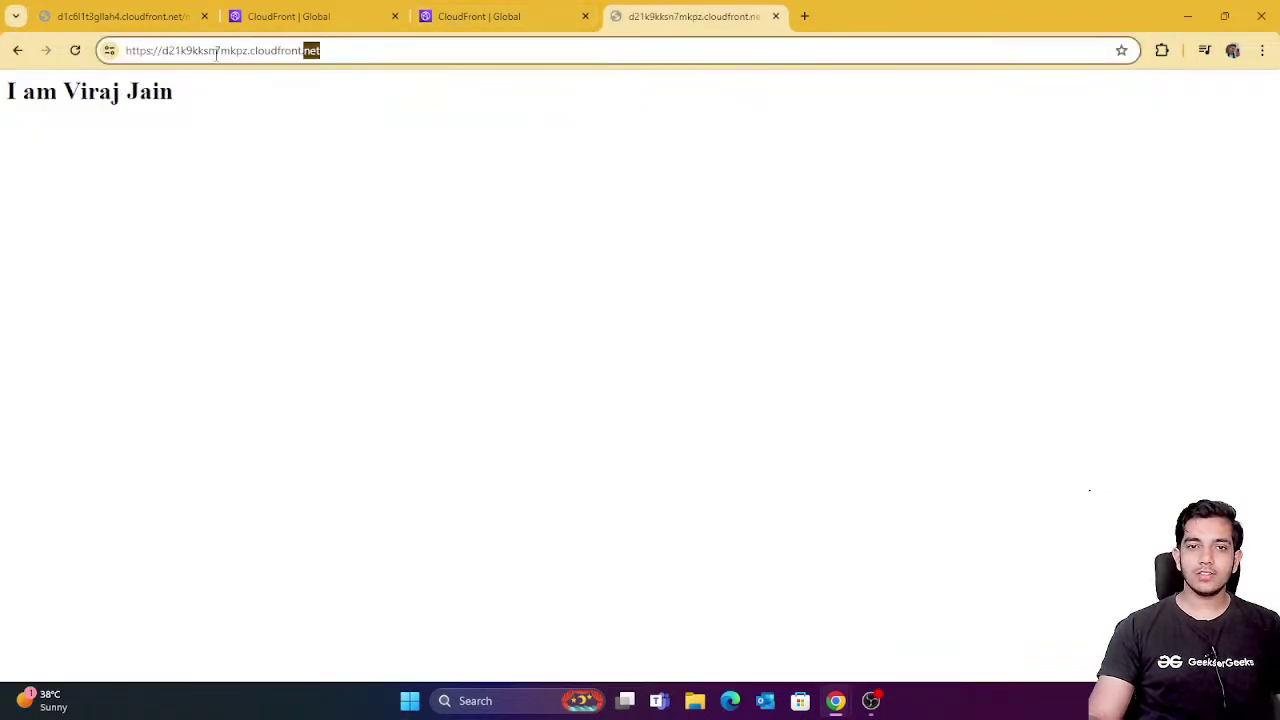
double_click(145, 52)
click(168, 126)
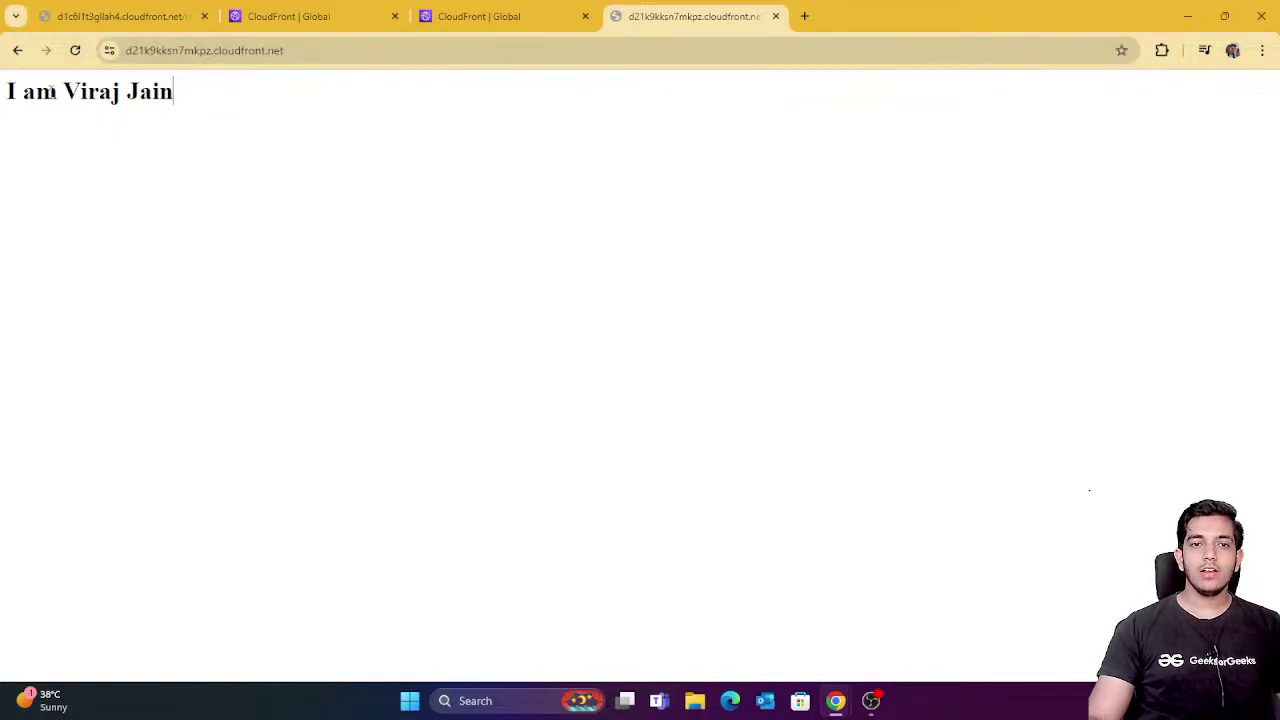
drag(36, 91, 140, 95)
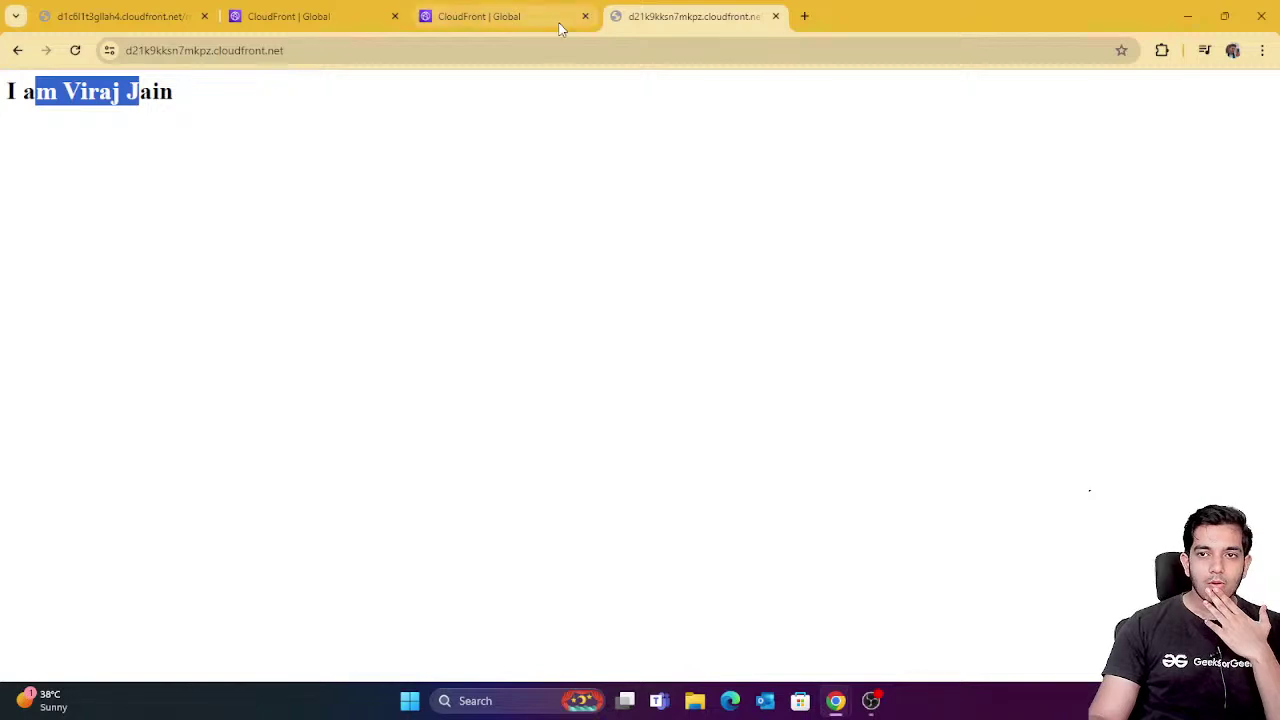
click(805, 17)
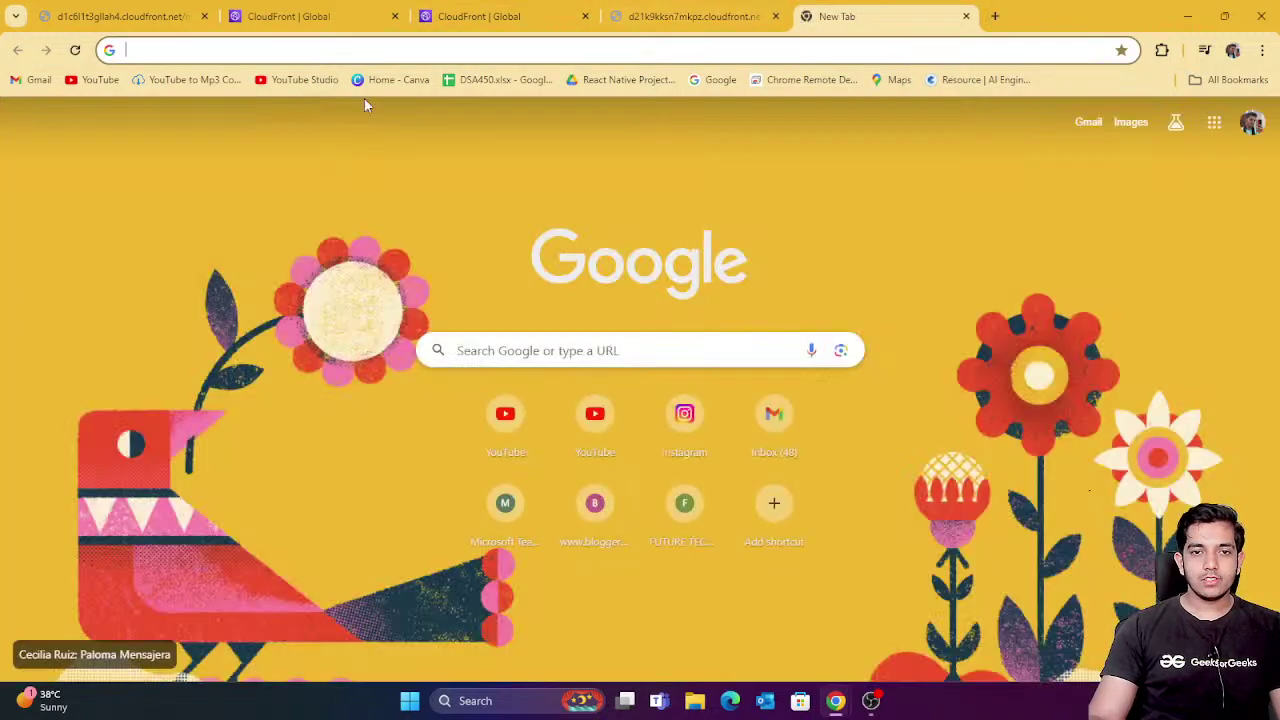
click(966, 16)
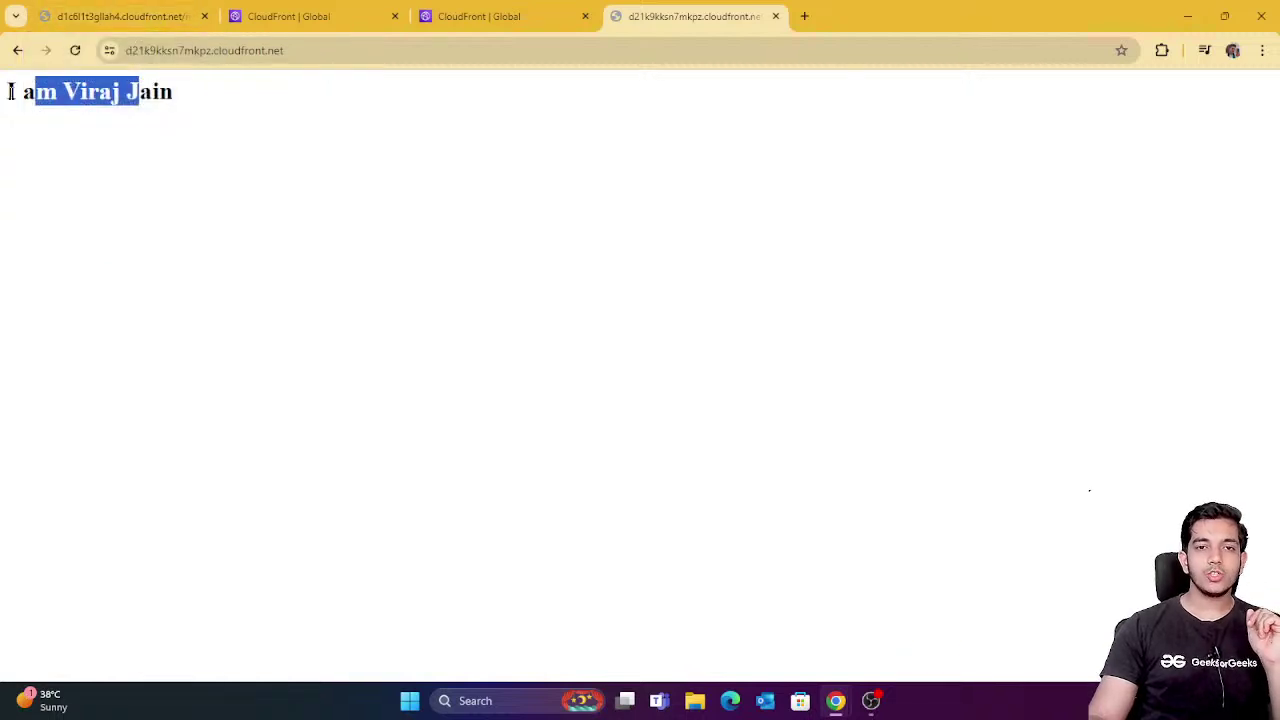
Return to the page showing the XML error and examine the myimg1.png path in its address.
click(129, 20)
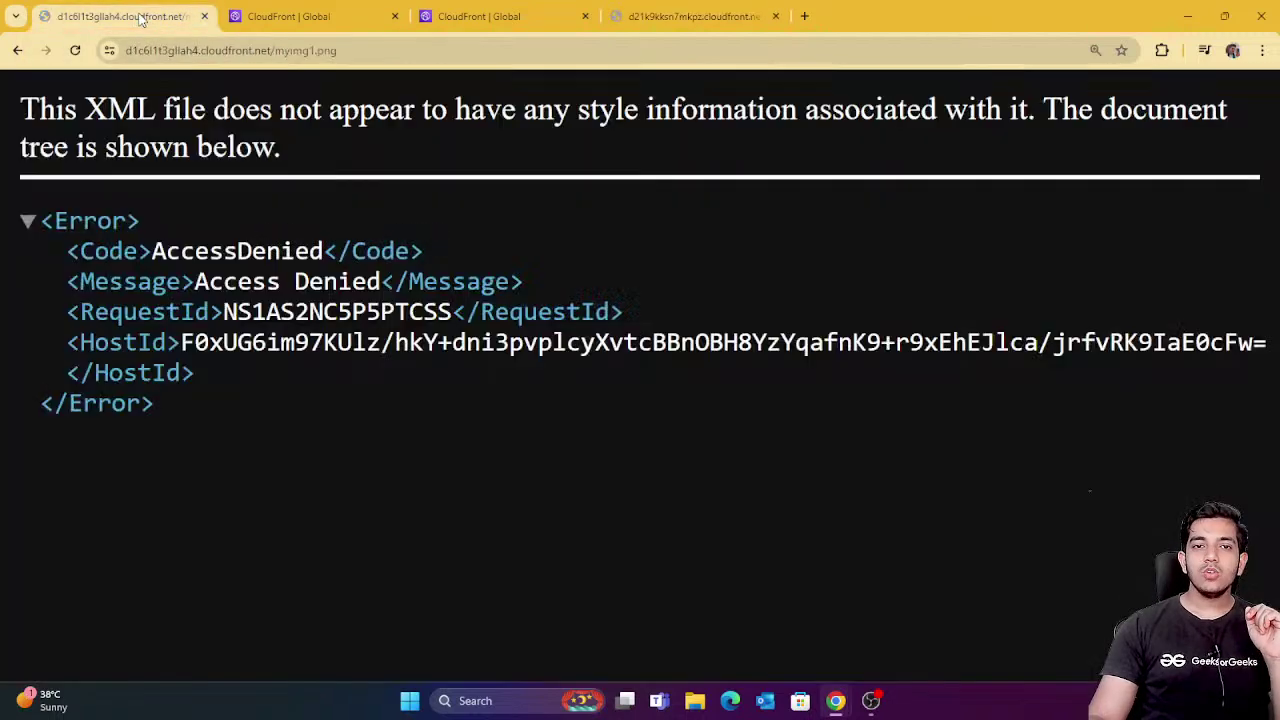
click(246, 52)
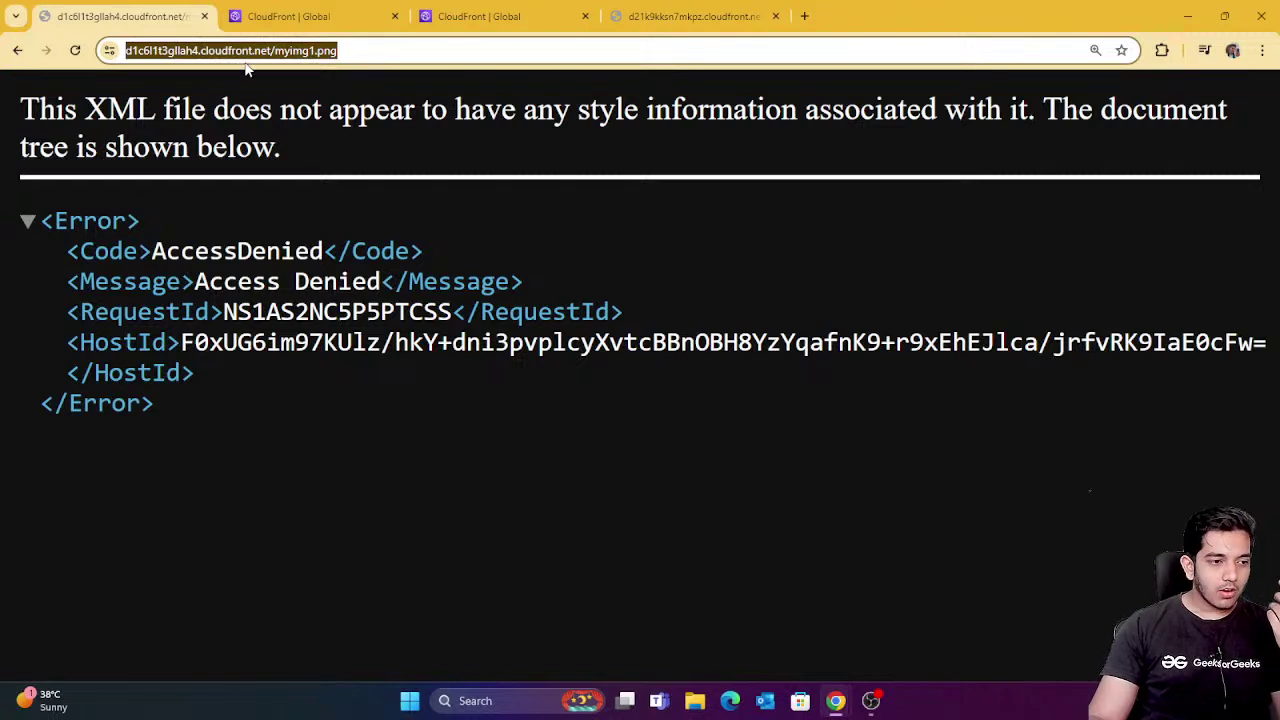
click(360, 51)
drag(329, 51, 385, 51)
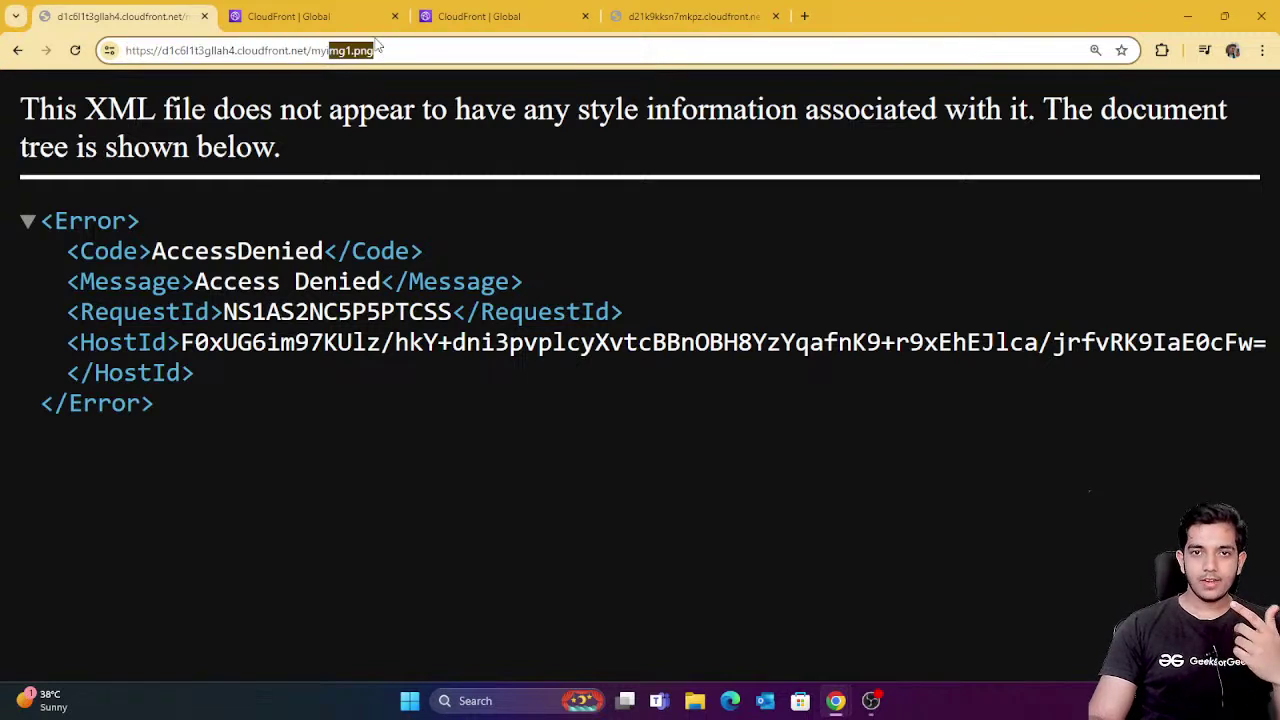
Open the distribution whose origin is the S3 bucket from the distributions list and copy its distribution domain name.
click(362, 22)
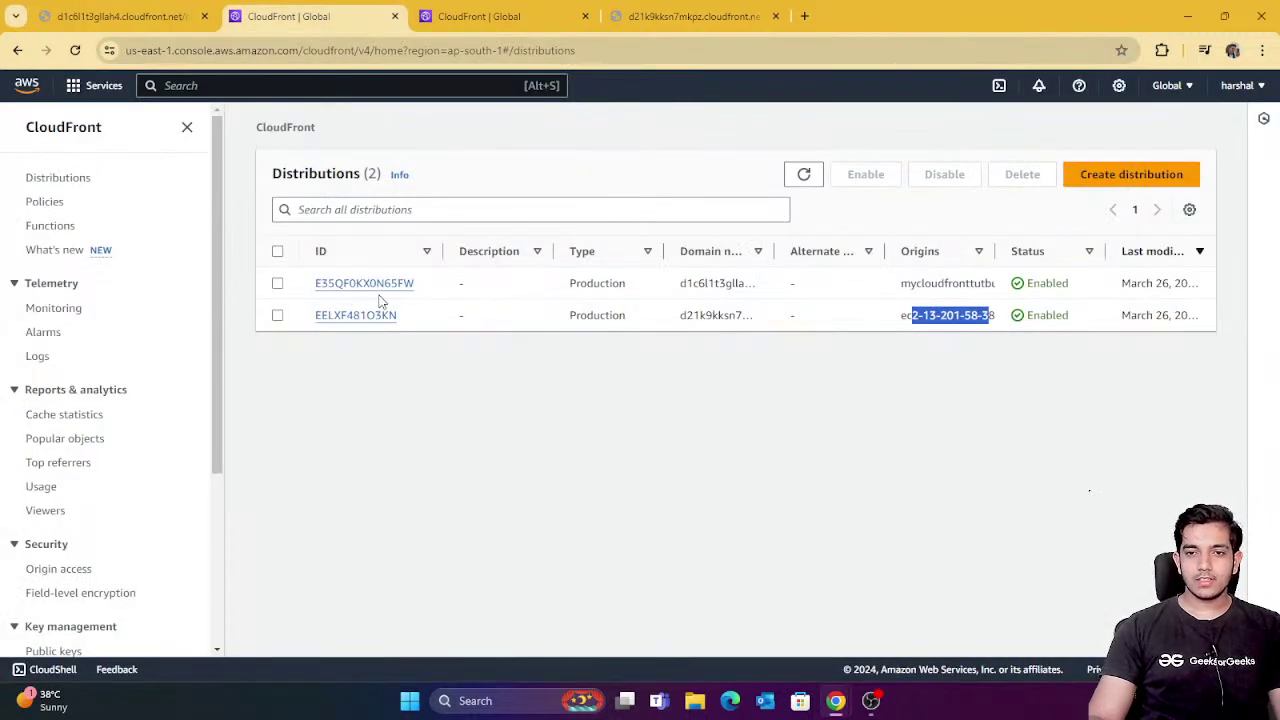
drag(534, 284, 973, 283)
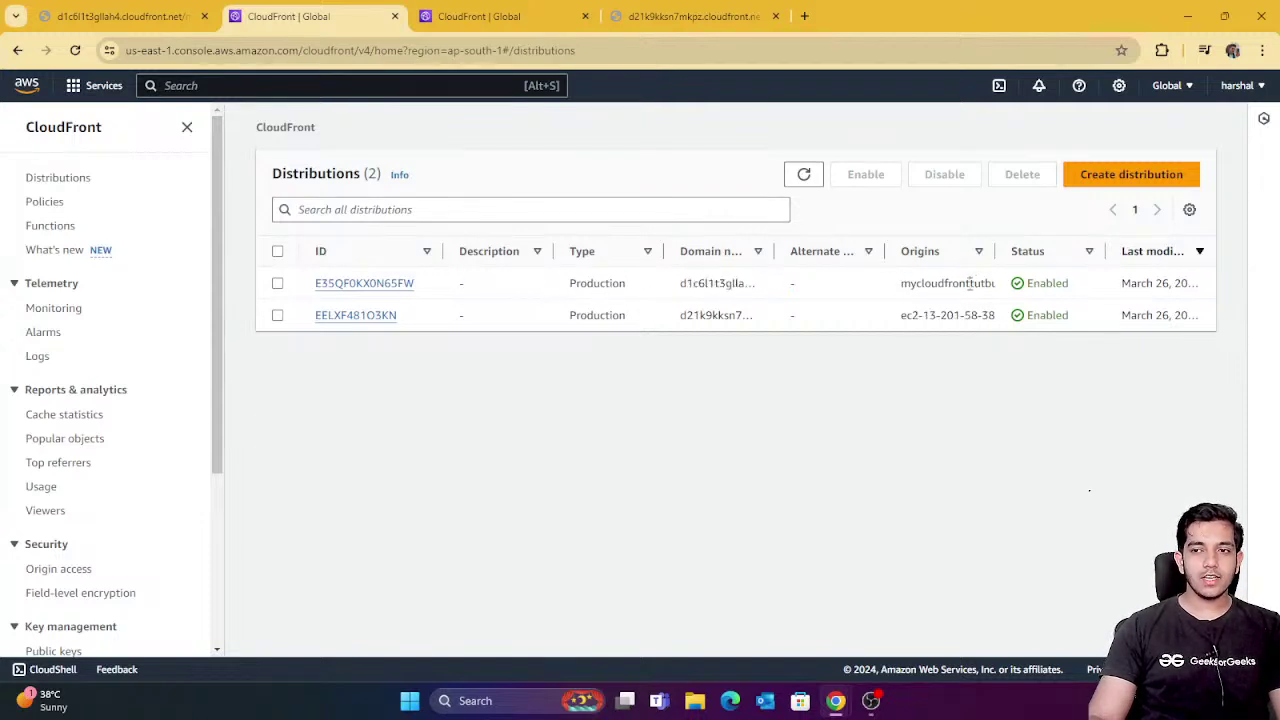
double_click(955, 283)
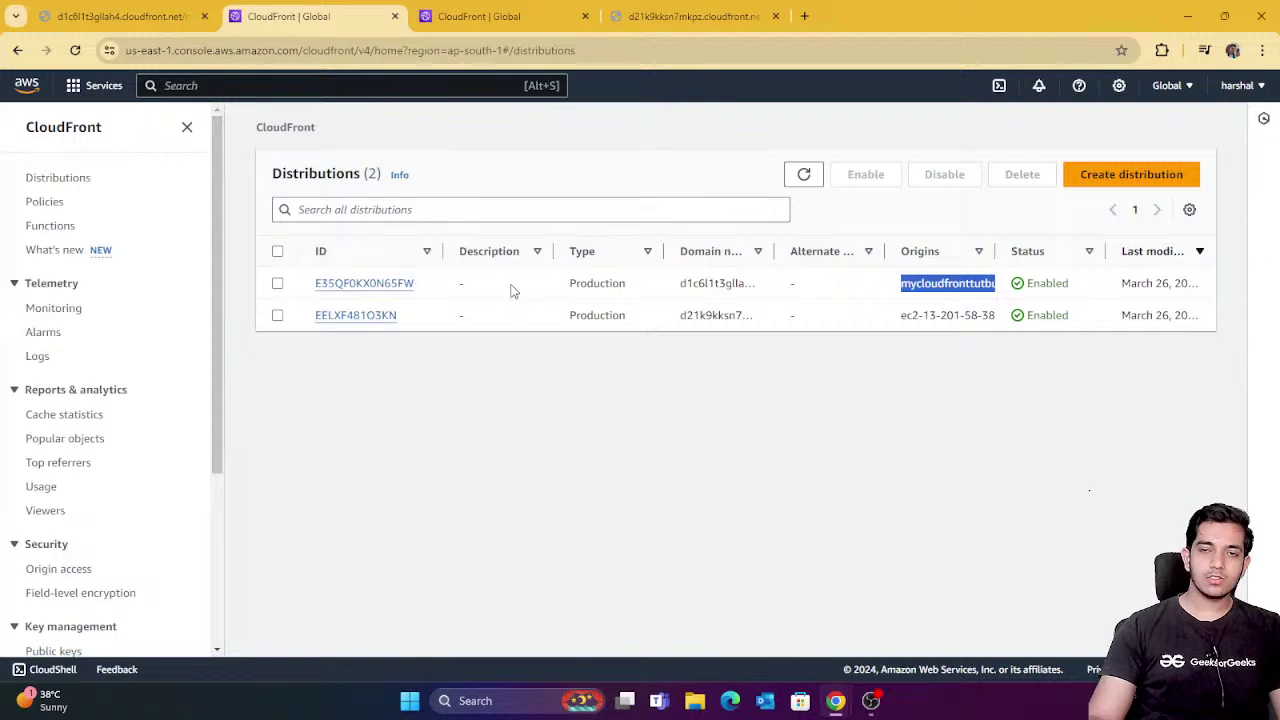
click(344, 286)
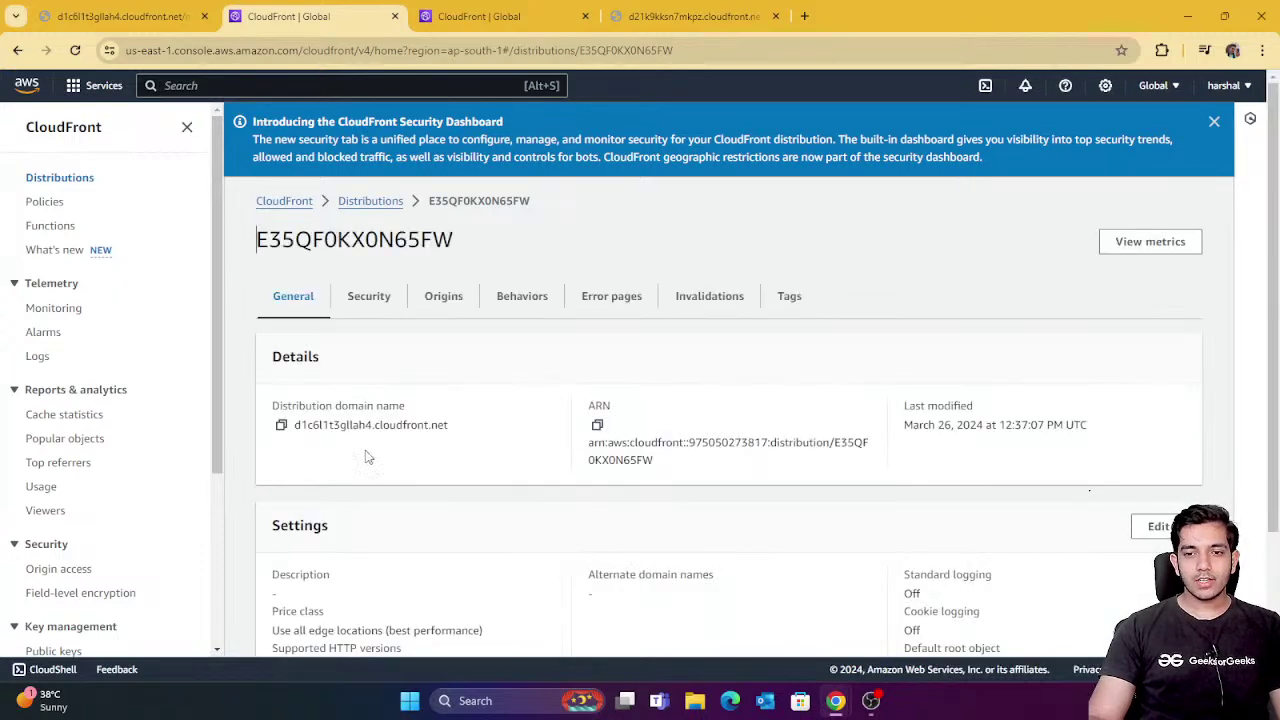
click(282, 426)
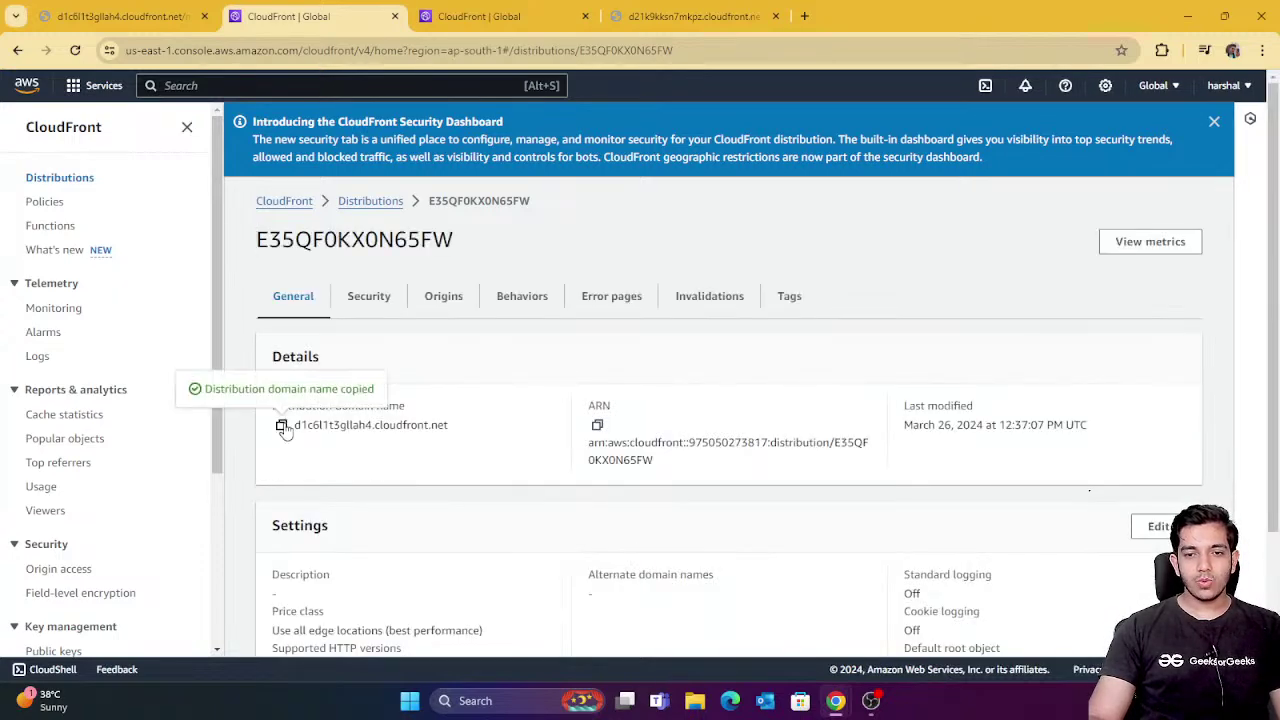
Review the S3 distribution's image address and the XML error details on the myimg1.png page.
click(120, 16)
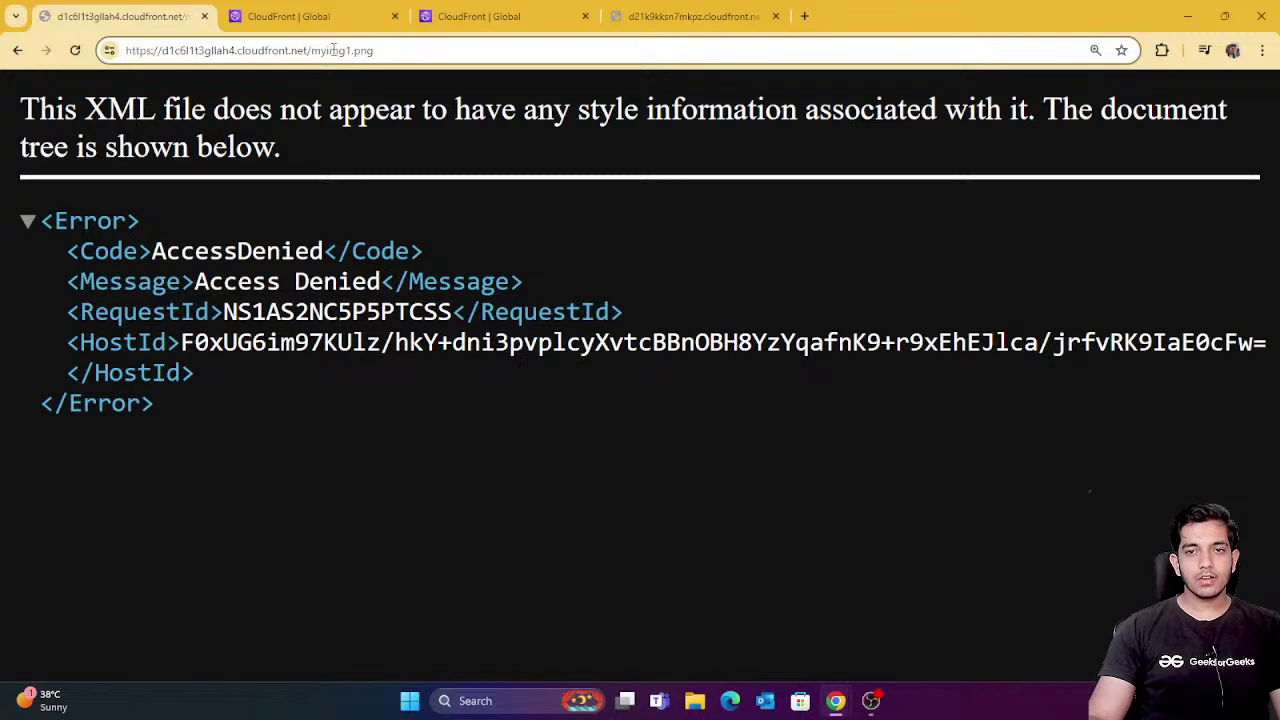
drag(323, 50, 399, 47)
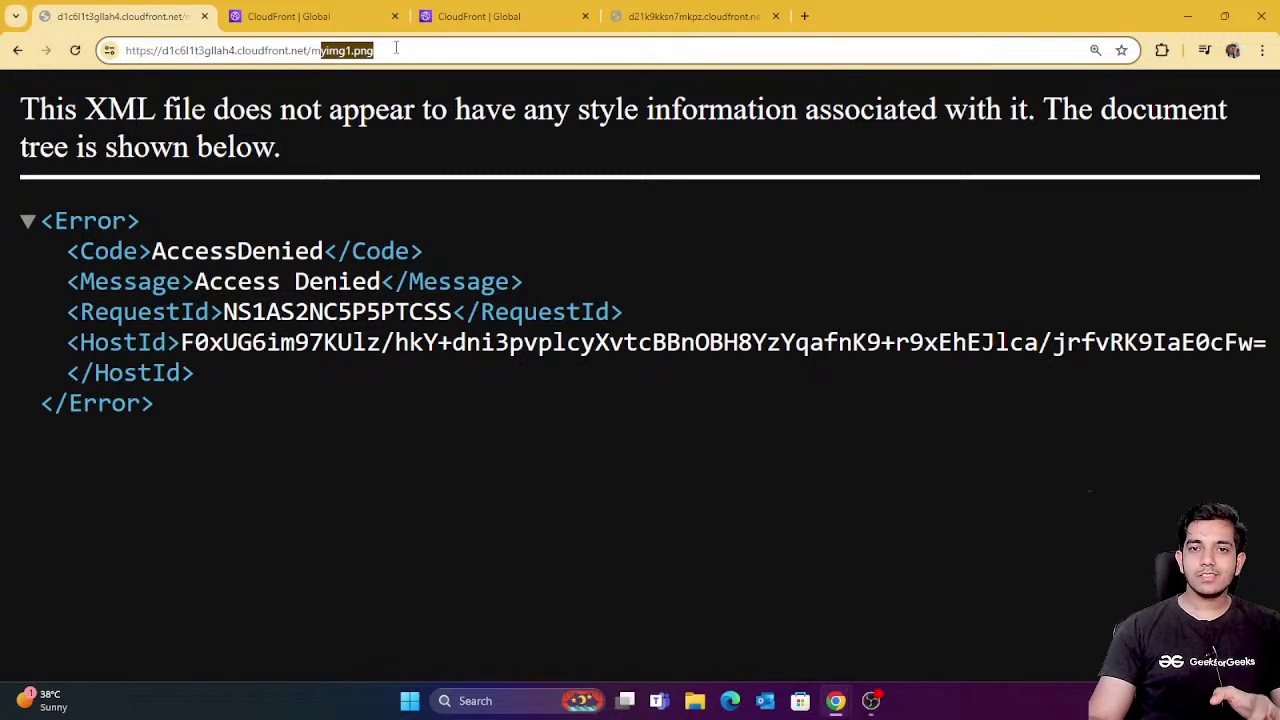
drag(380, 50, 318, 60)
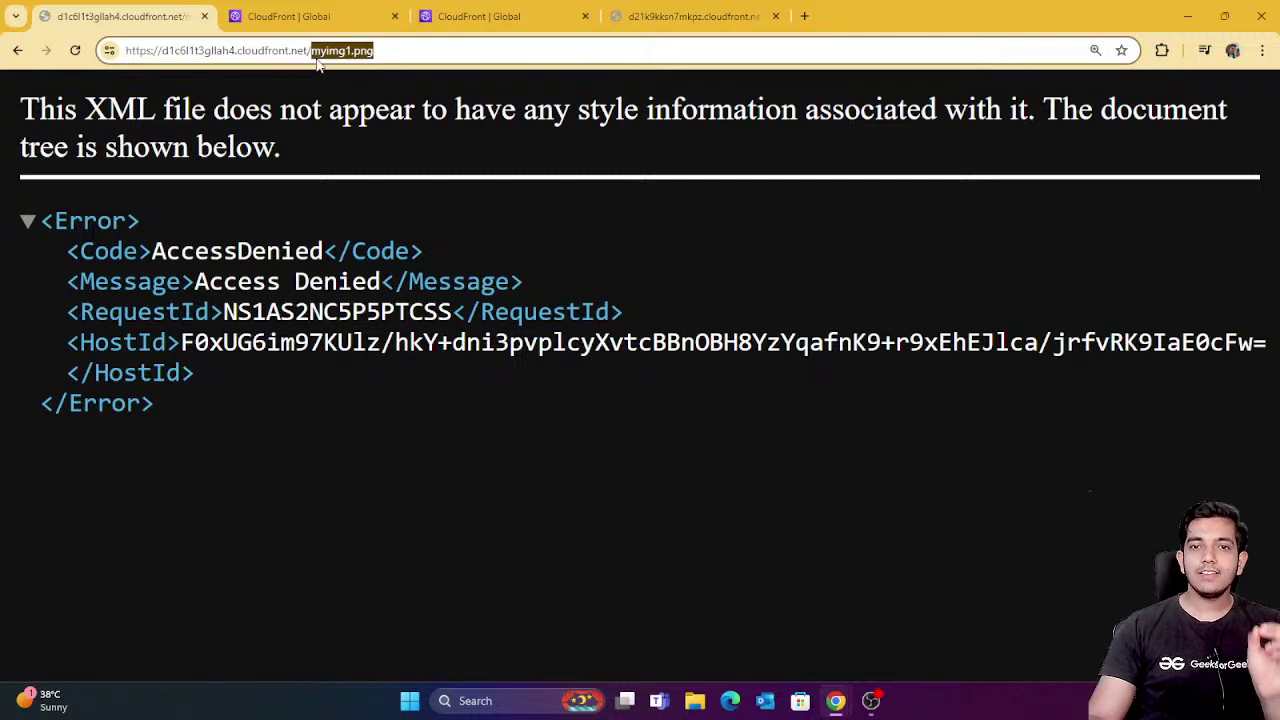
drag(213, 110, 329, 404)
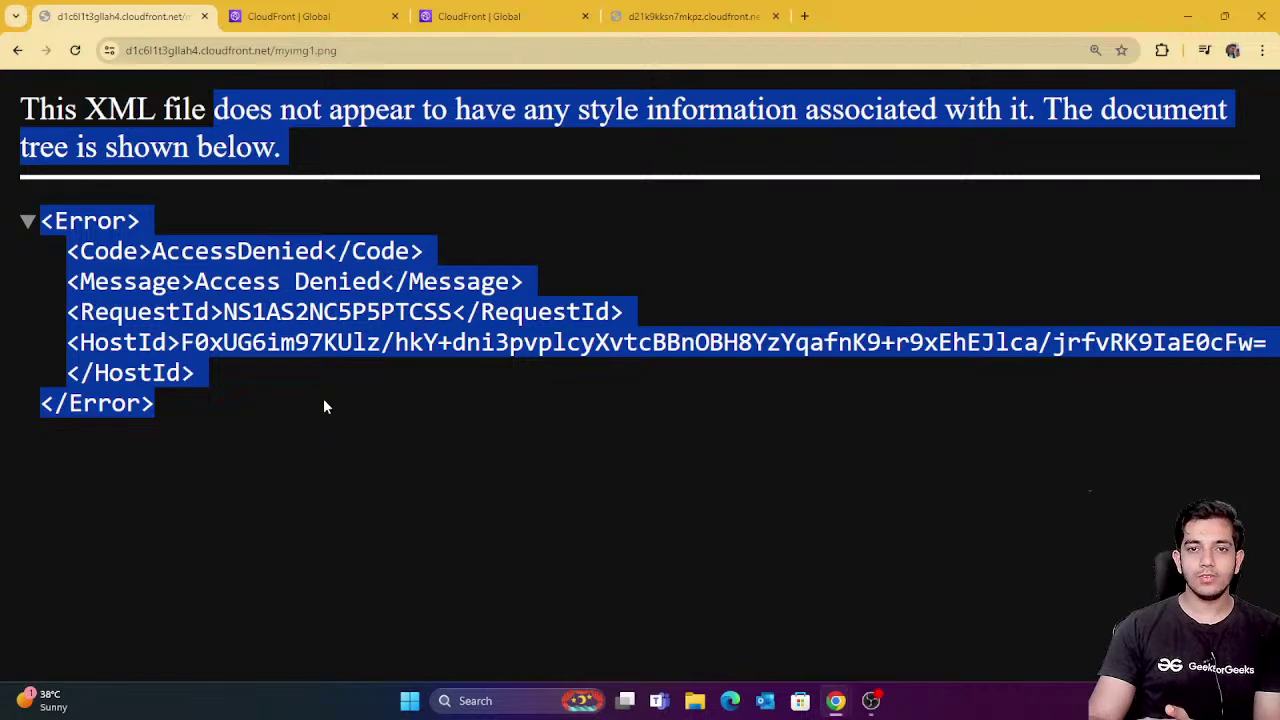
drag(340, 50, 284, 57)
Switch the AWS console to S3 and open the mycloudfronttutbucket1 bucket to list its objects.
click(300, 16)
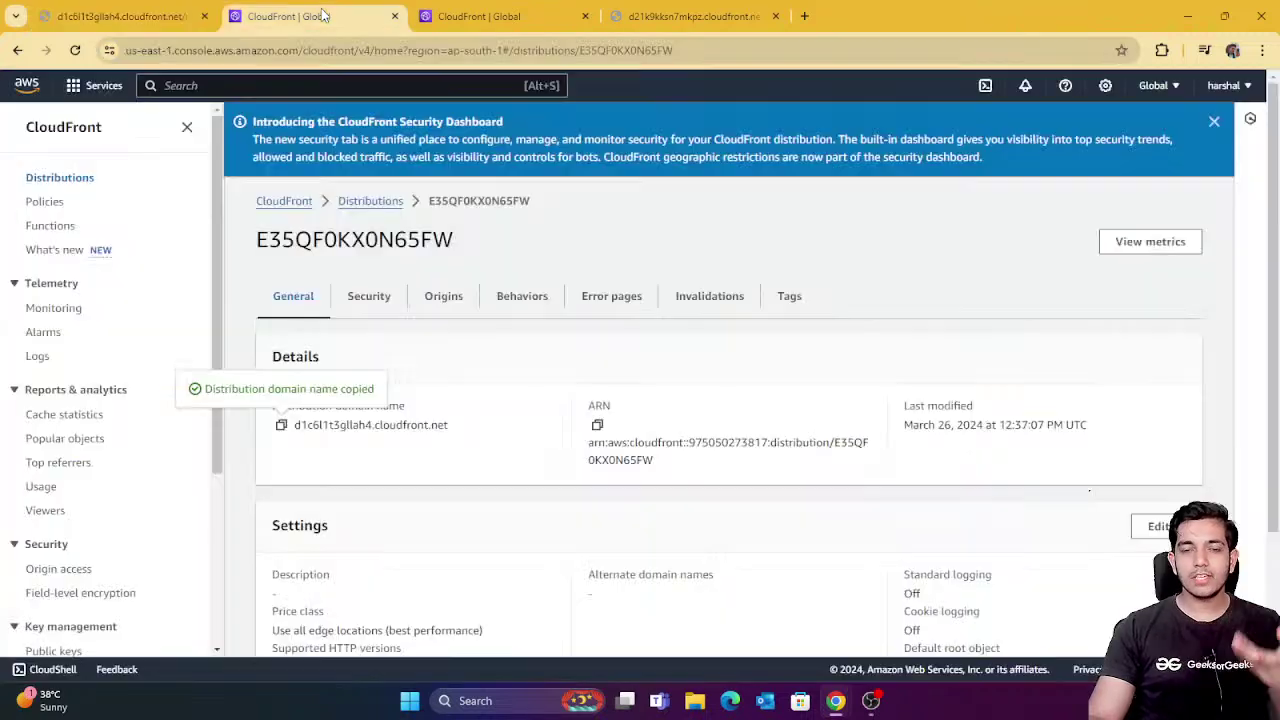
click(191, 85)
text(s)
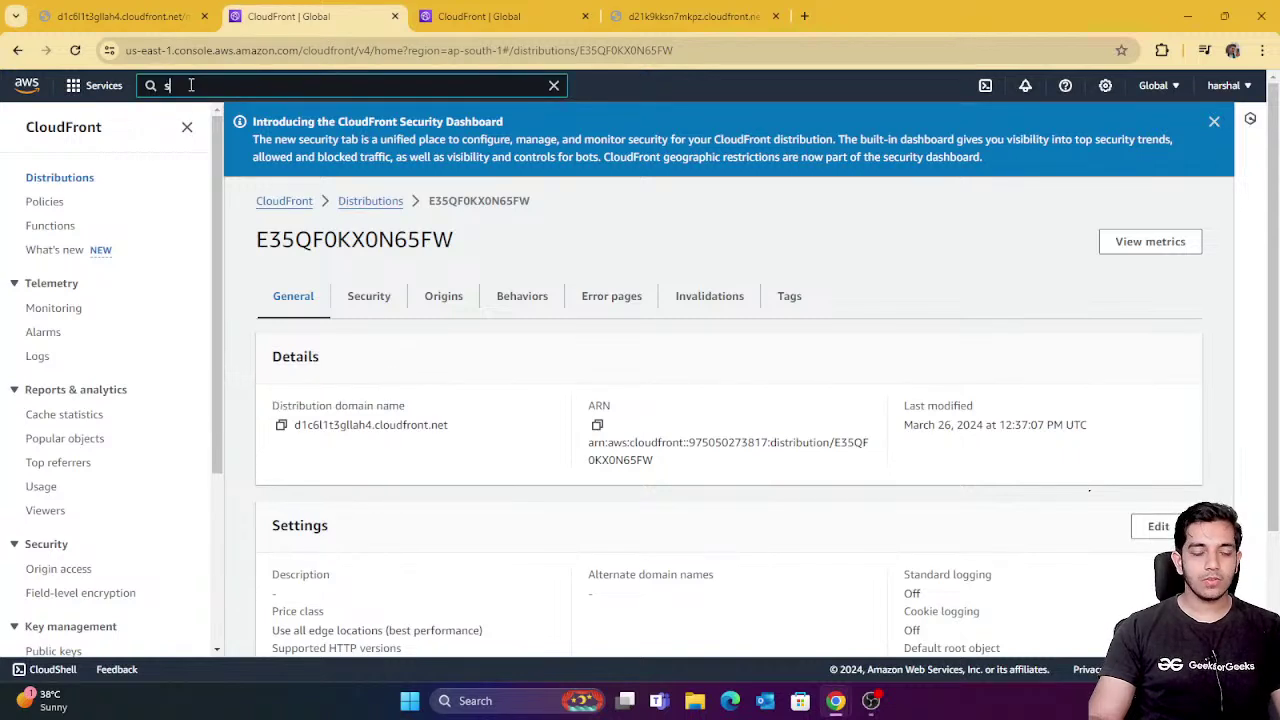
text(3)
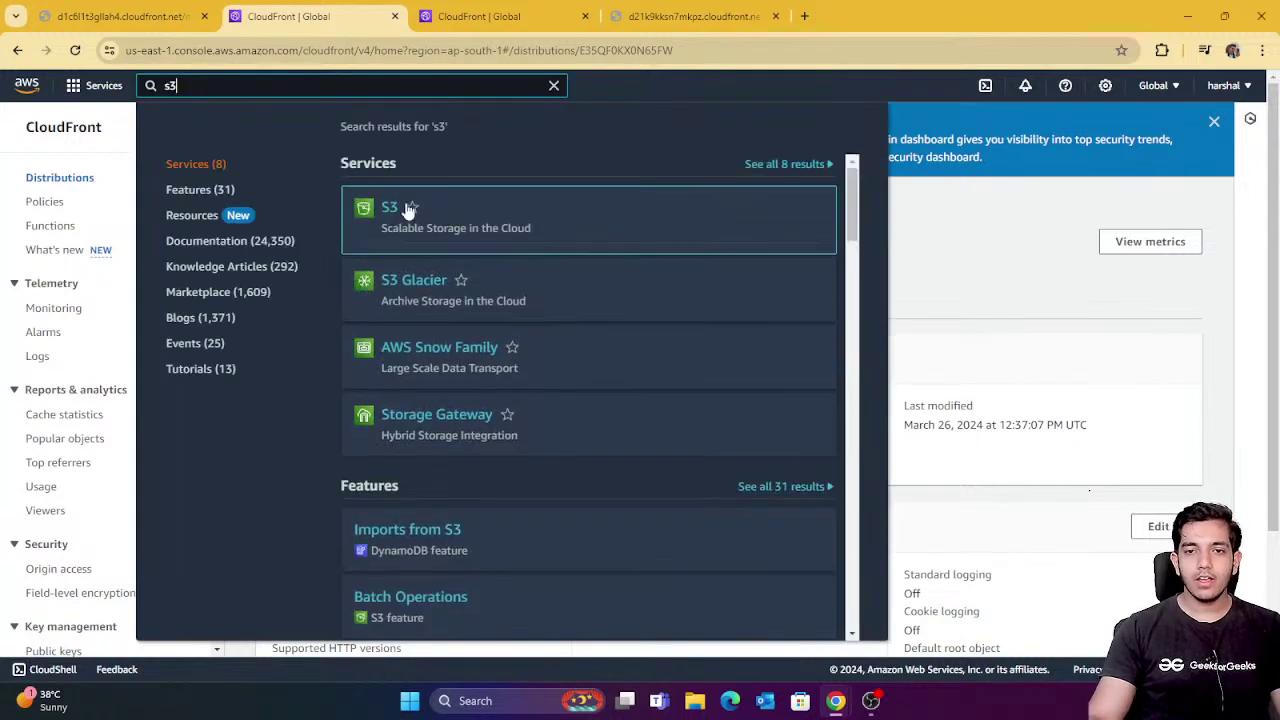
click(389, 208)
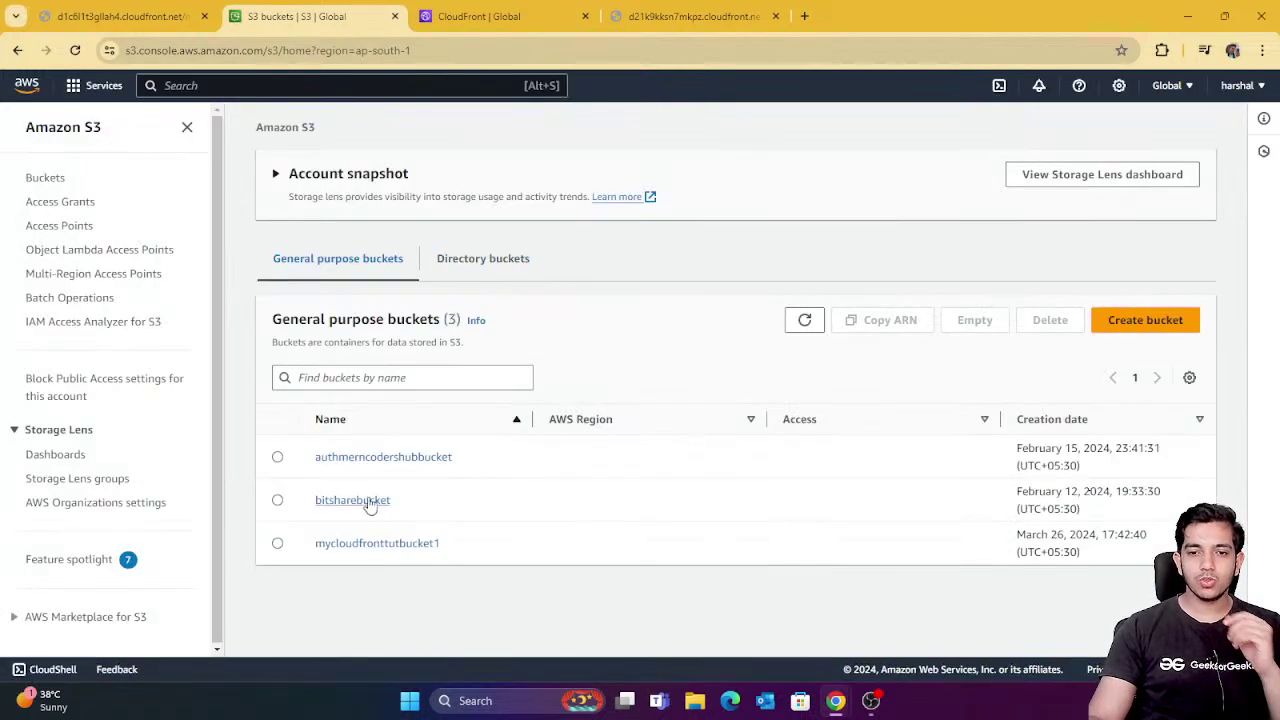
click(362, 547)
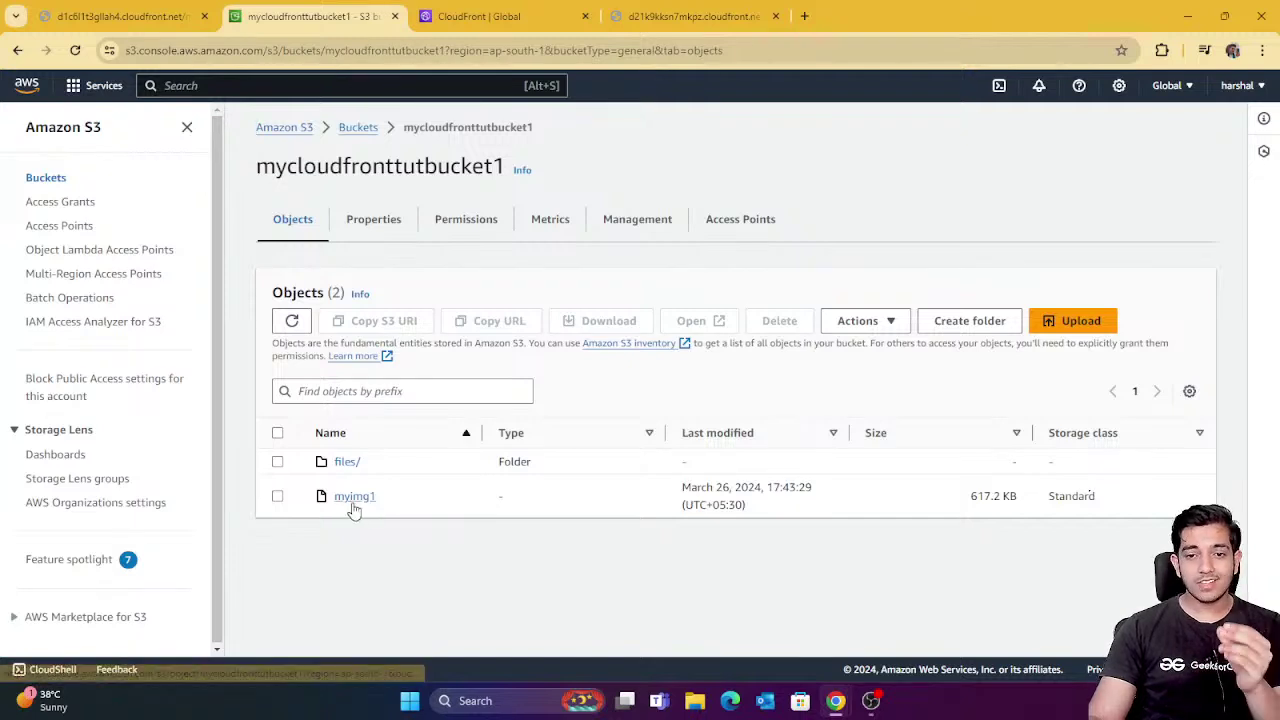
Remove the .png extension from the S3 distribution's image address and load the page at /myimg1.
click(120, 16)
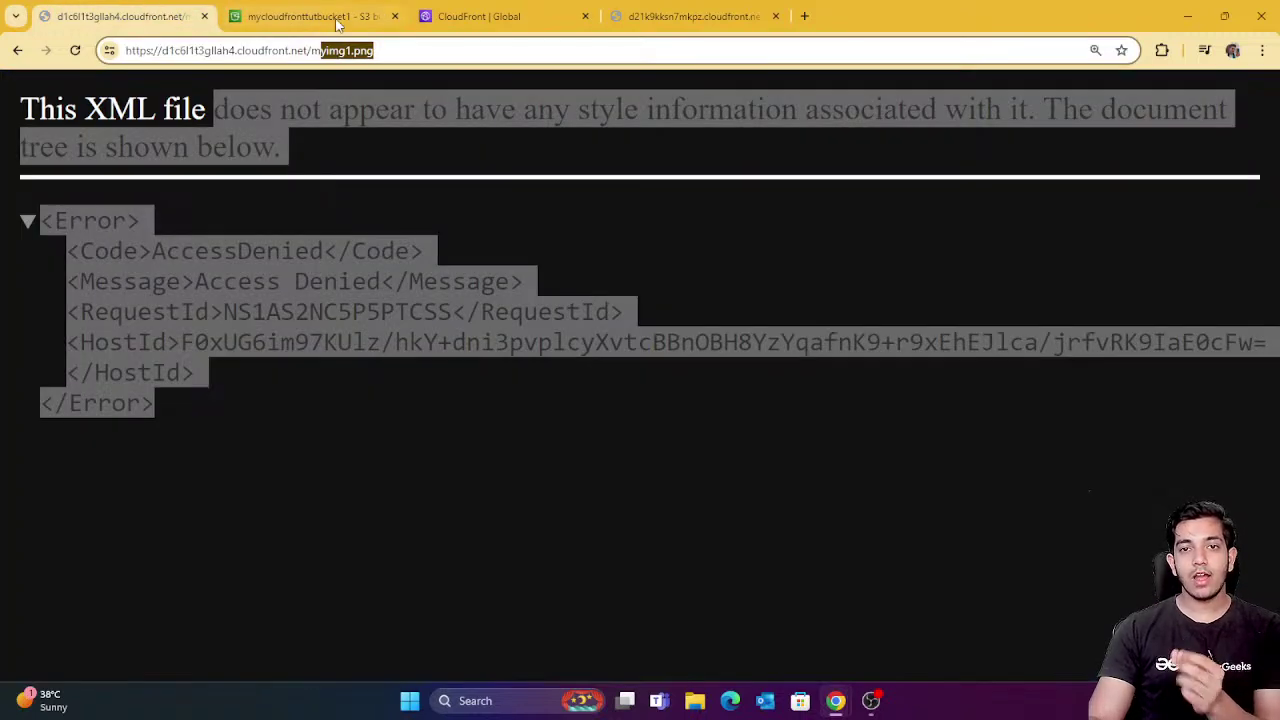
click(388, 50)
key(BackSpace)
key(BackSpace)
key(BackSpace)
key(BackSpace)
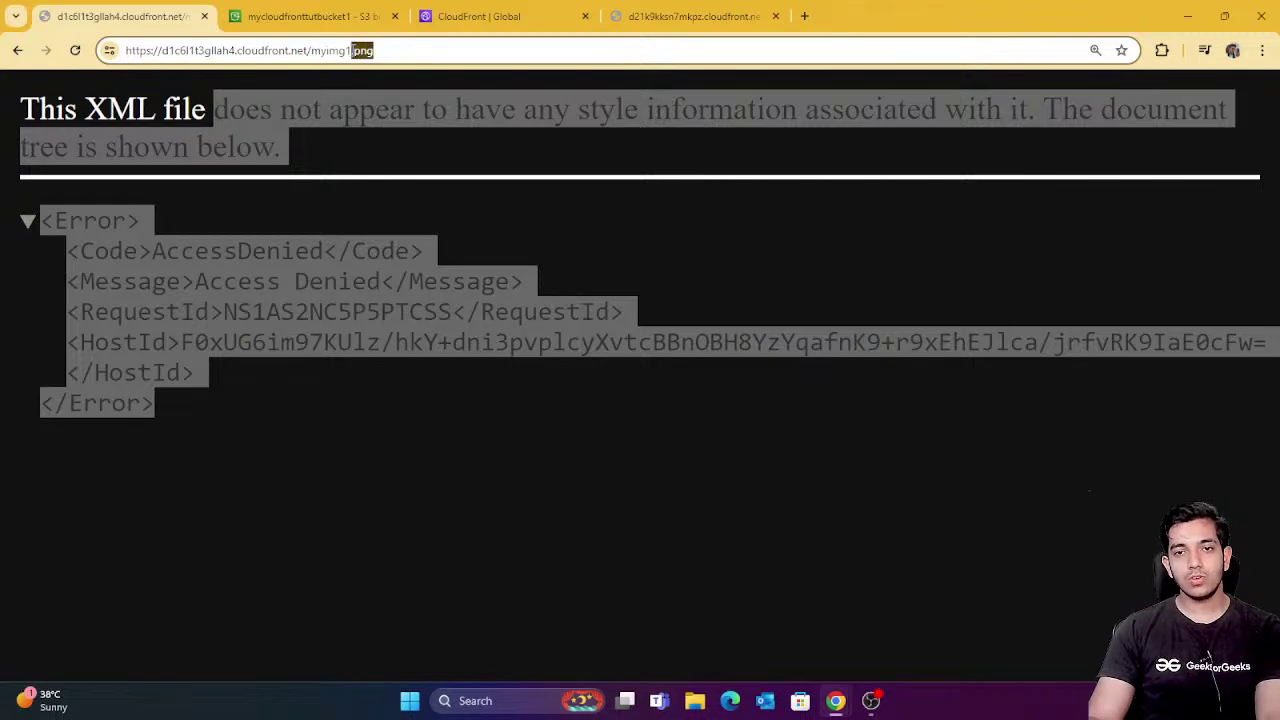
key(Return)
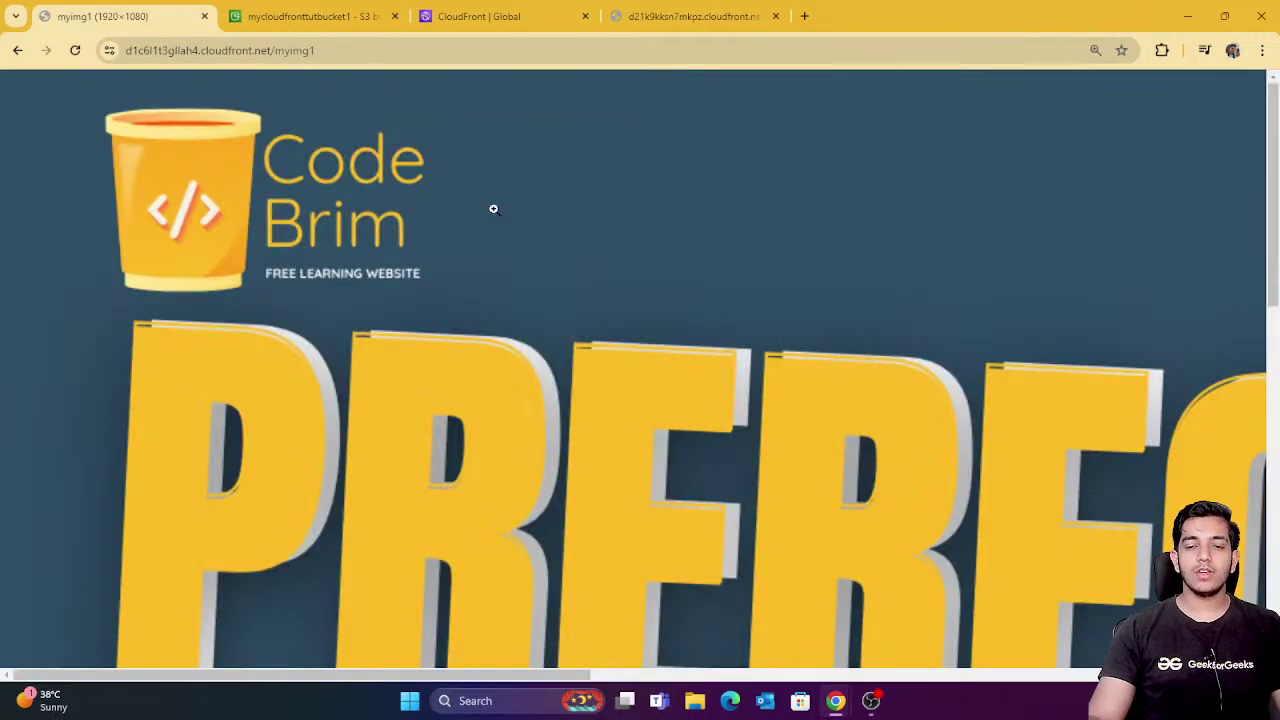
Set the page zoom to 100% to view the whole myimg1 image, and examine its CloudFront address.
key(ctrl+0)
key(ctrl+minus)
key(ctrl+minus)
key(ctrl+minus)
key(ctrl+plus)
key(ctrl+plus)
key(ctrl+plus)
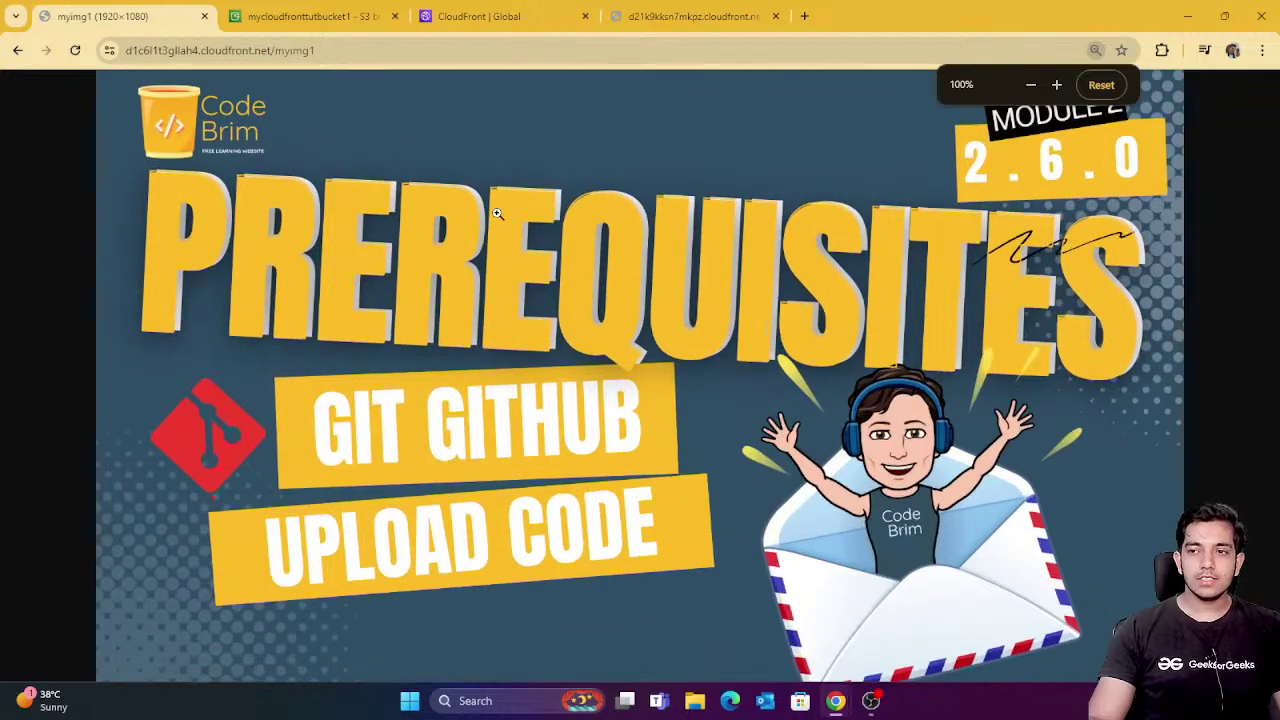
click(224, 50)
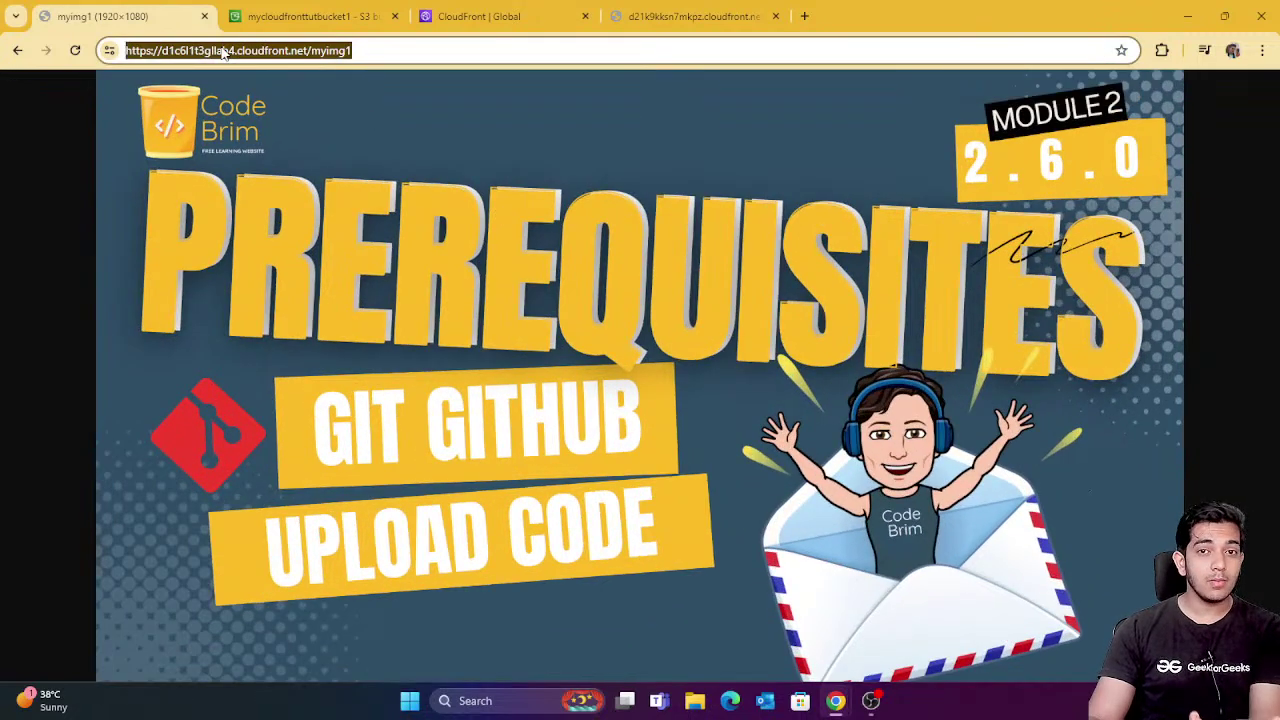
click(224, 52)
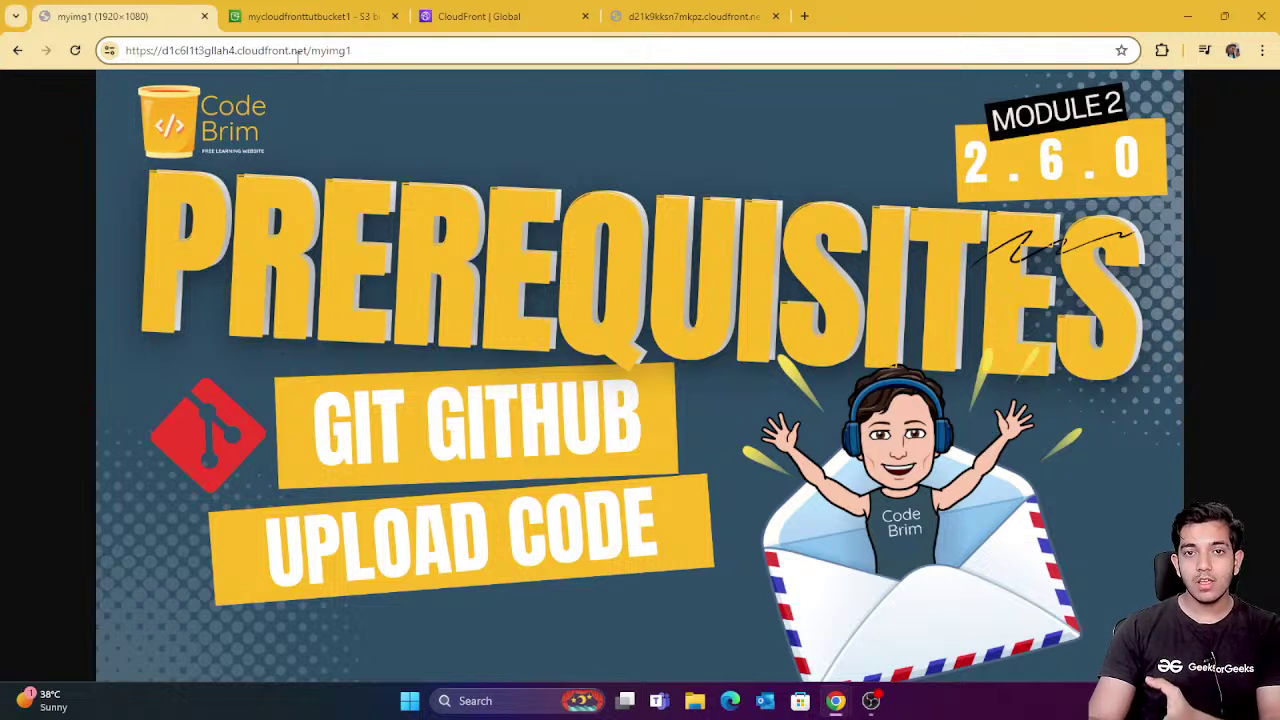
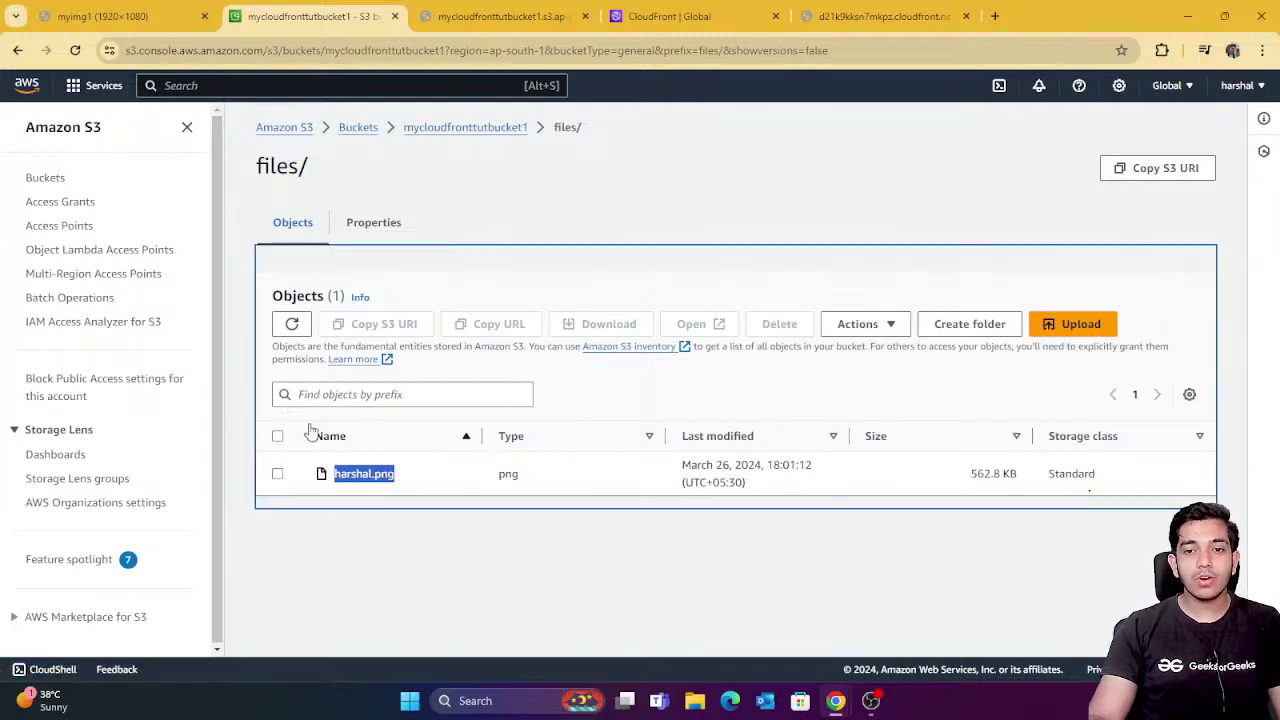
Load the PNG image from the bucket's files/ folder through the S3 distribution's domain.
click(134, 12)
click(430, 50)
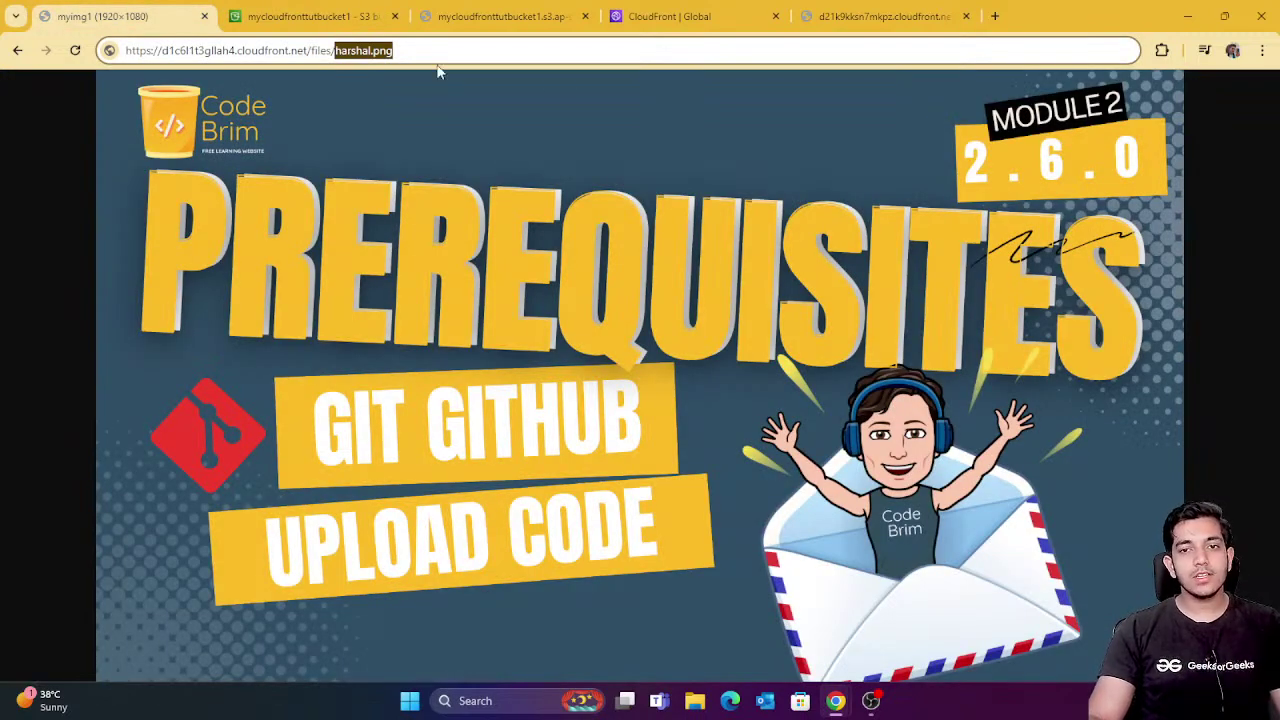
key(Return)
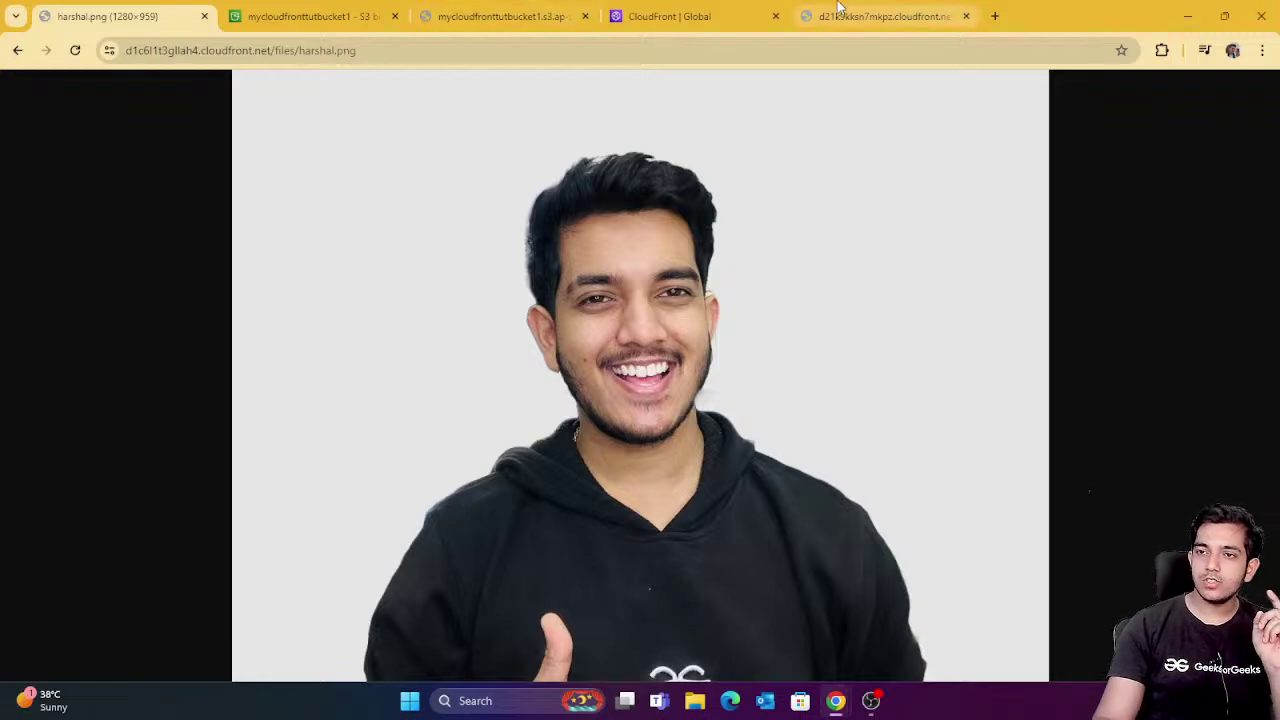
Compare the EC2 distribution's page and address with the full CloudFront address of the PNG image.
click(880, 16)
click(497, 133)
double_click(369, 51)
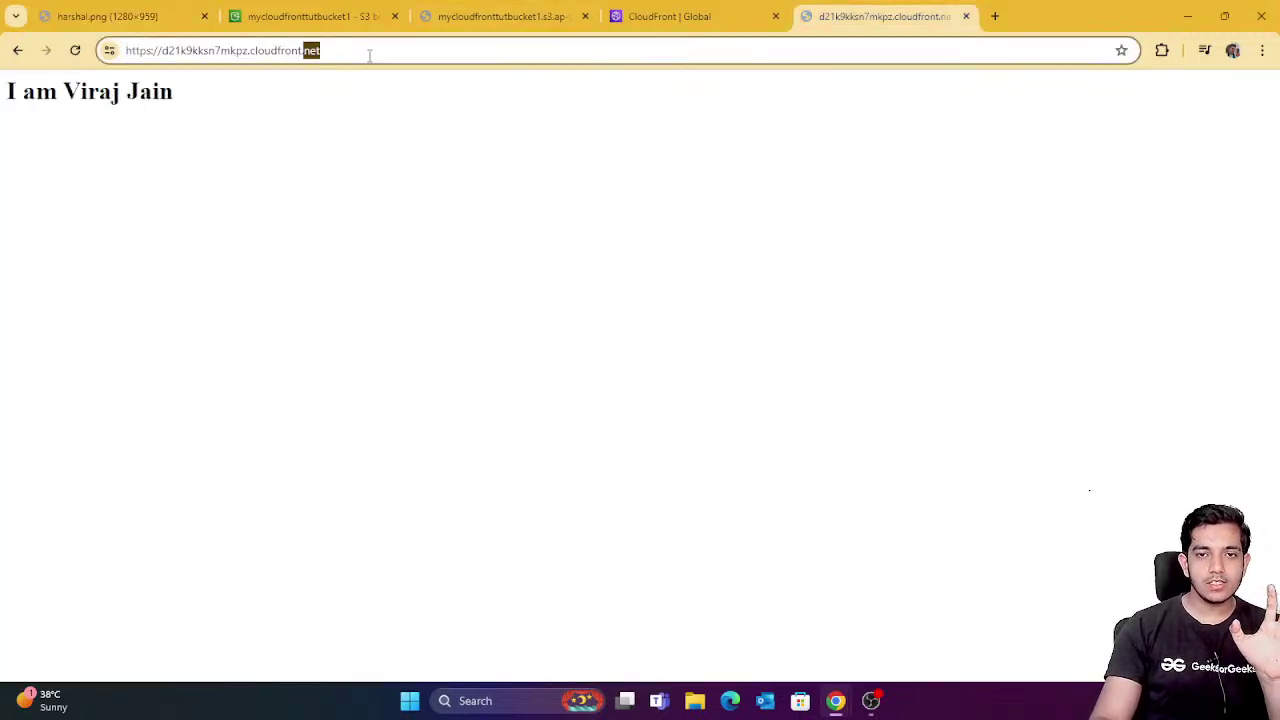
click(150, 16)
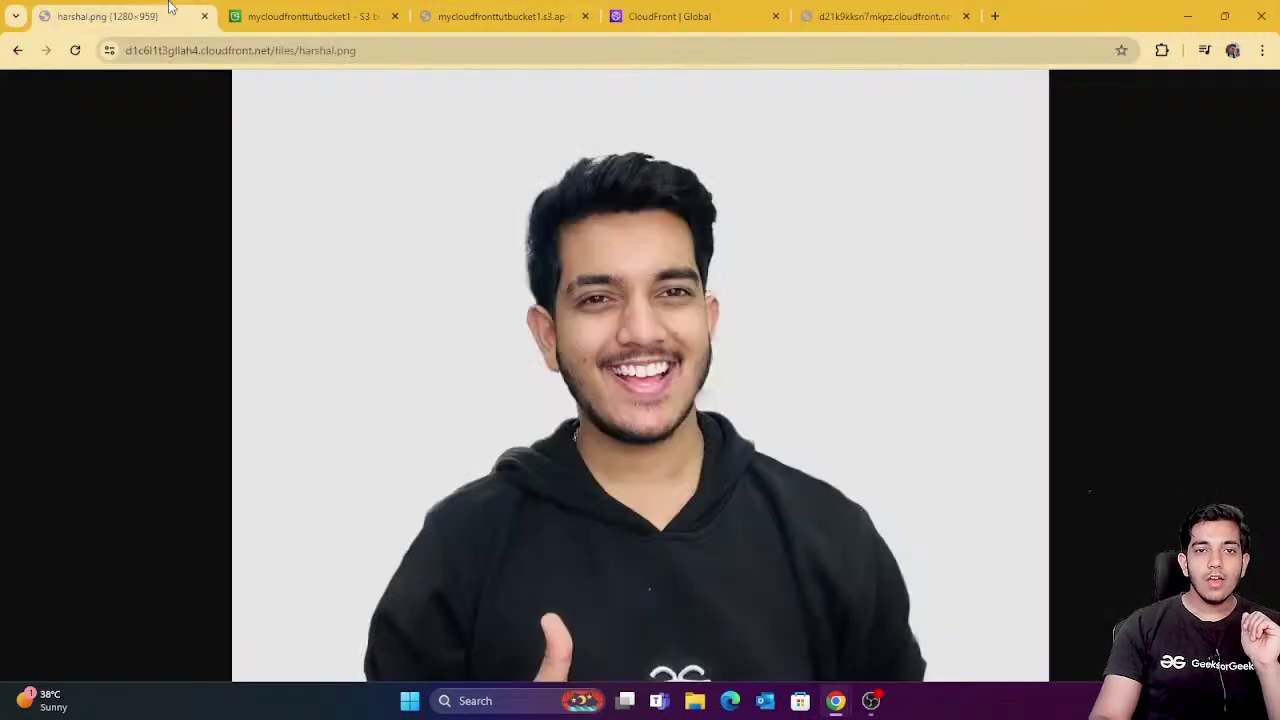
triple_click(274, 51)
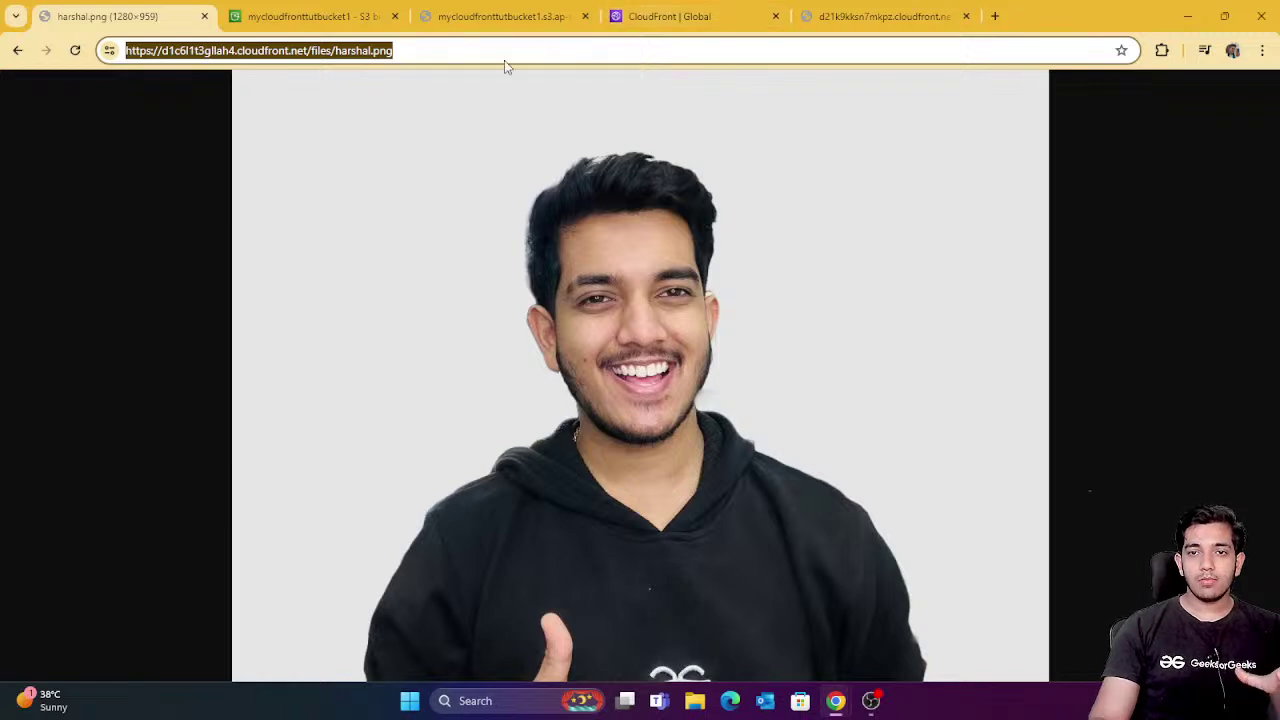
Replace the image path in the S3 distribution's address with the example path /api/login, without loading it.
click(425, 50)
drag(425, 50, 307, 55)
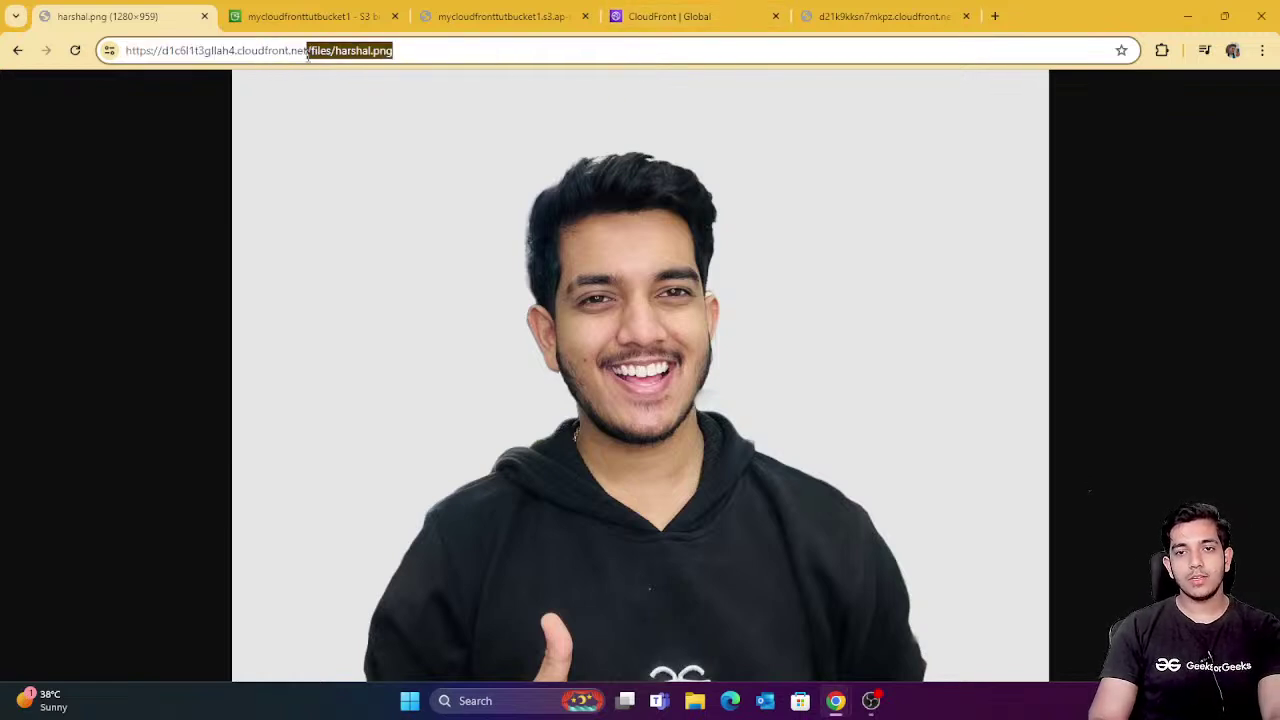
text(/)
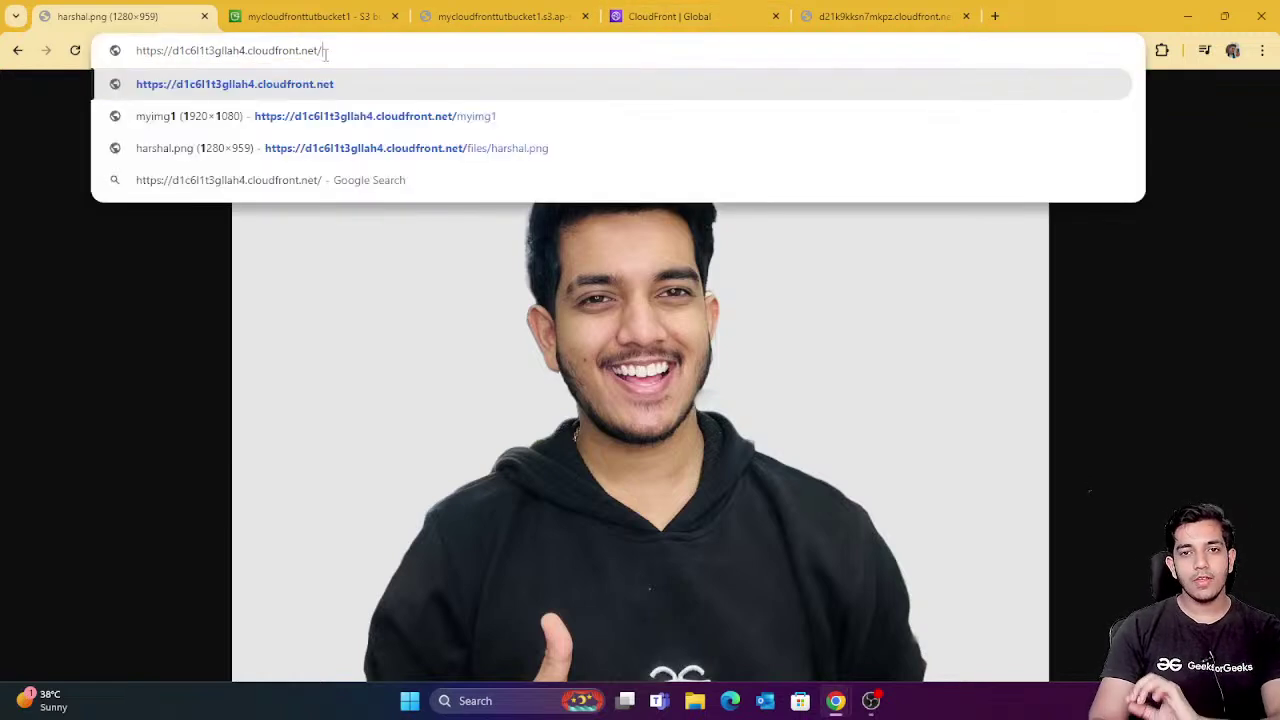
text(api)
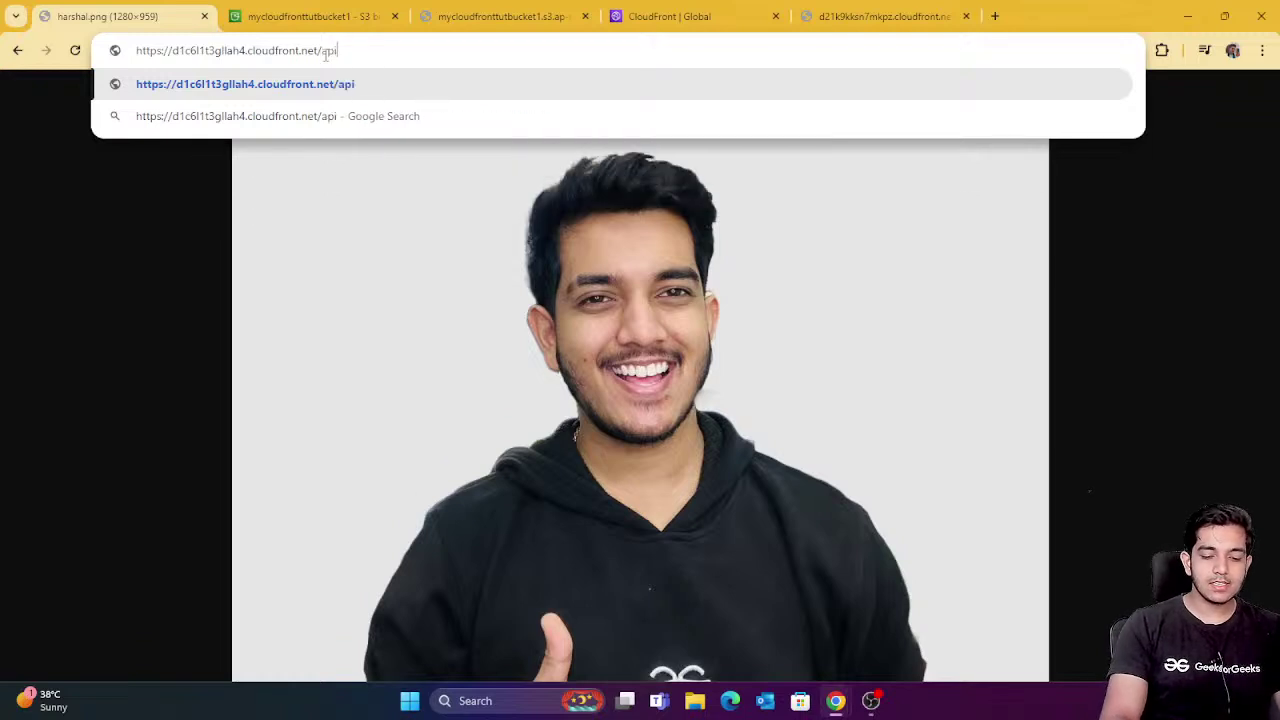
text(/)
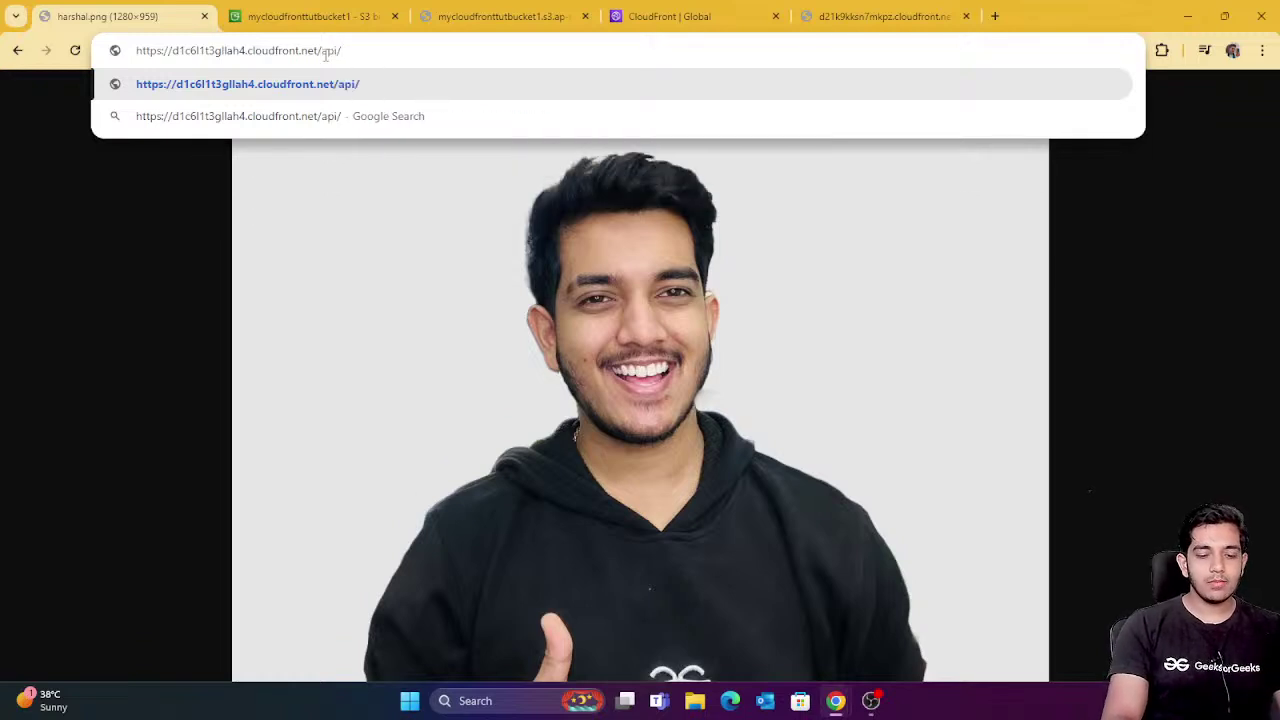
text(login)
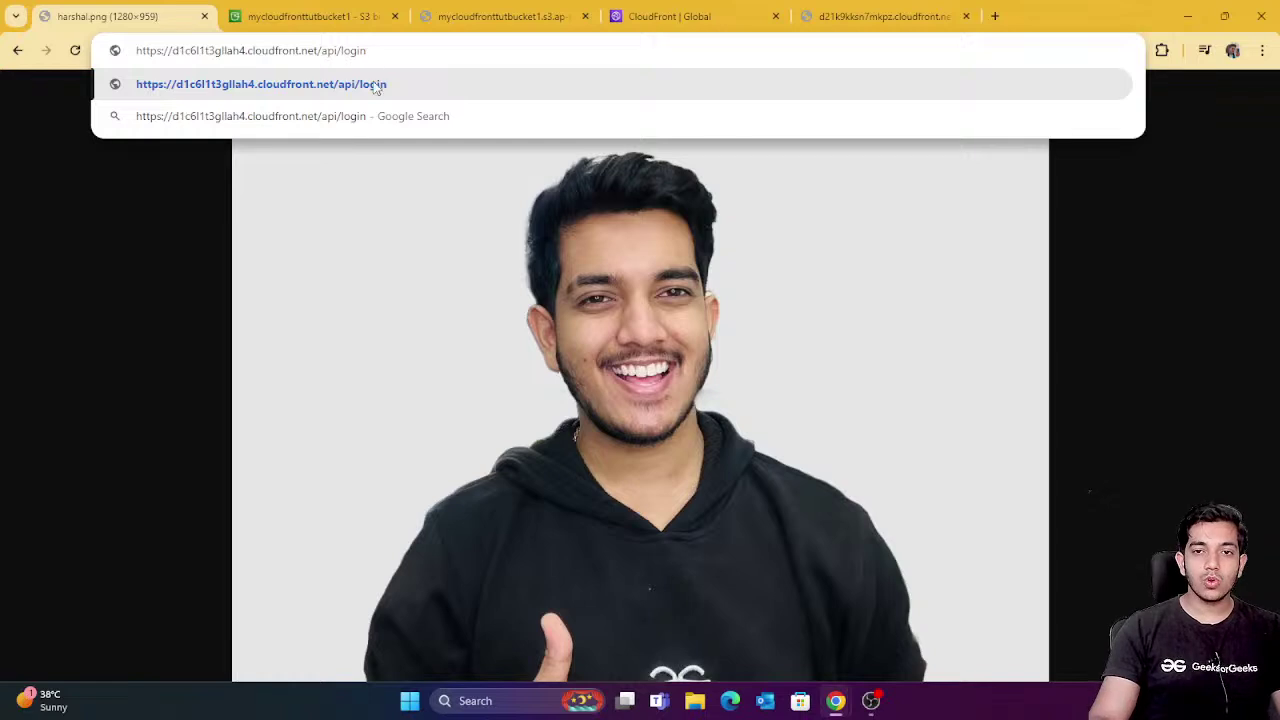
Replace the example path with the files/ path of the PNG image and load that address.
drag(384, 50, 324, 48)
key(BackSpace)
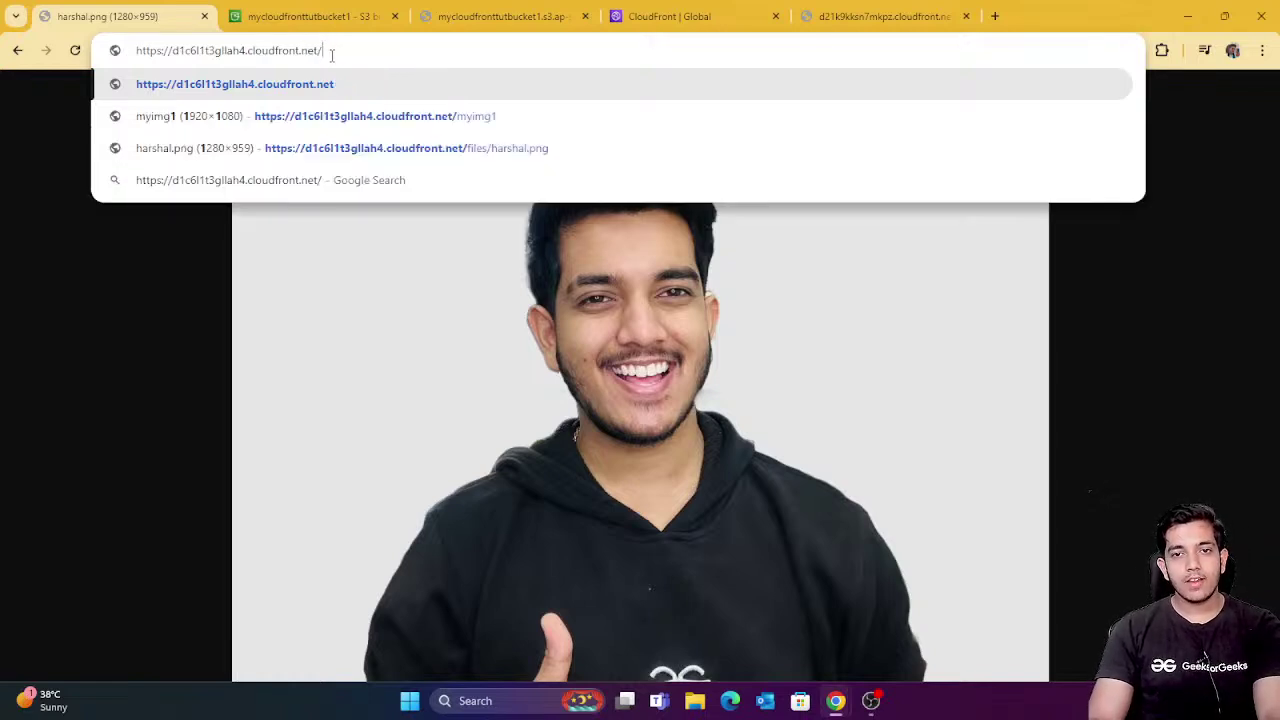
text(files/)
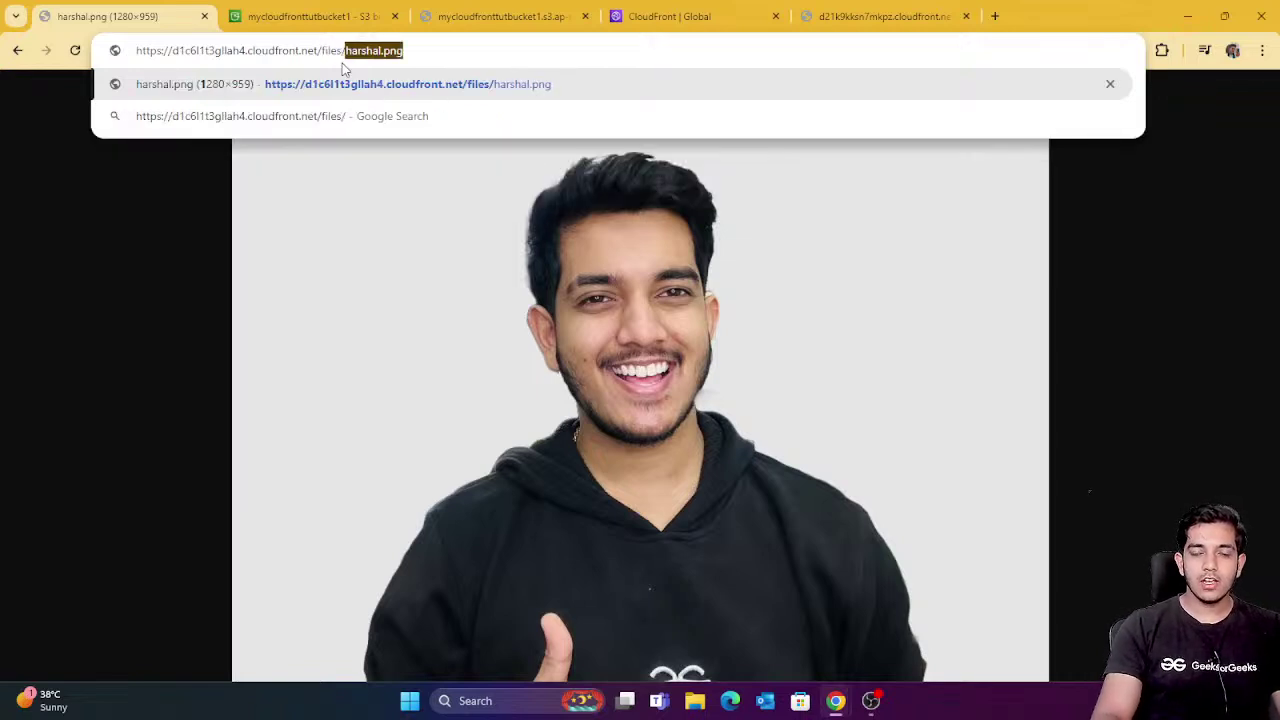
key(Return)
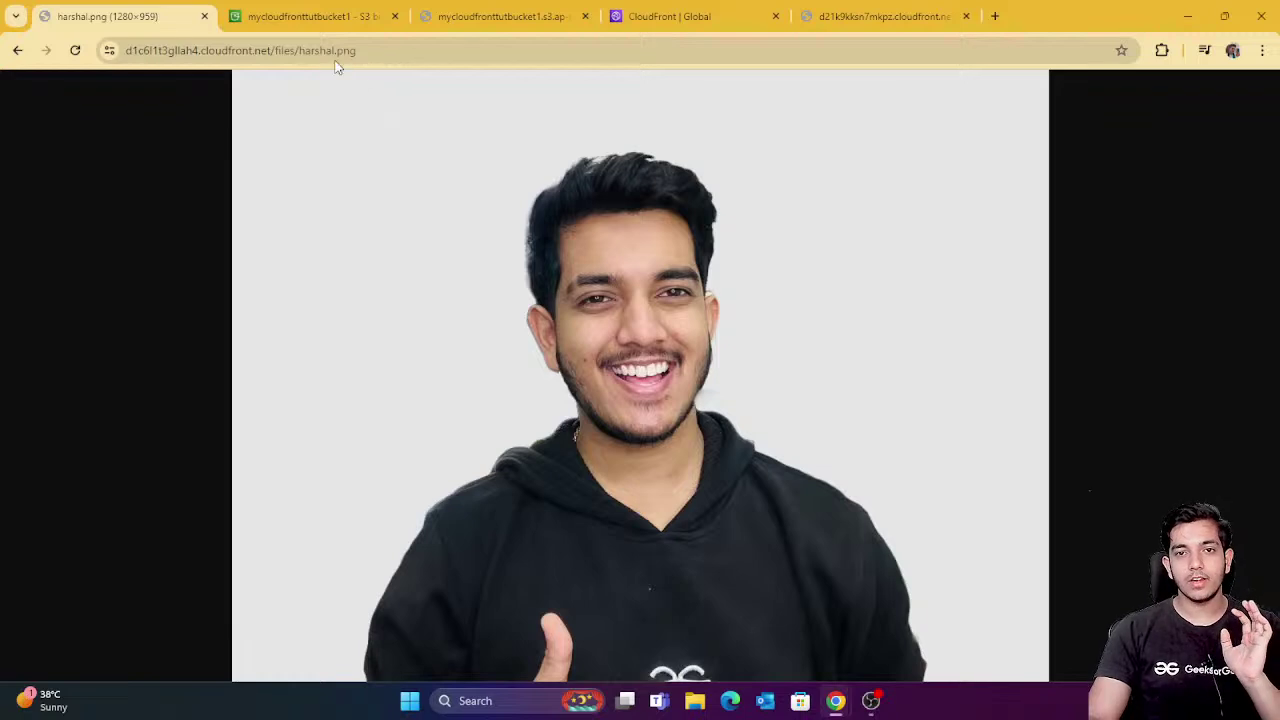
Compare the file path in the image's CloudFront address with the files/ folder listing in the S3 bucket.
drag(274, 48, 363, 74)
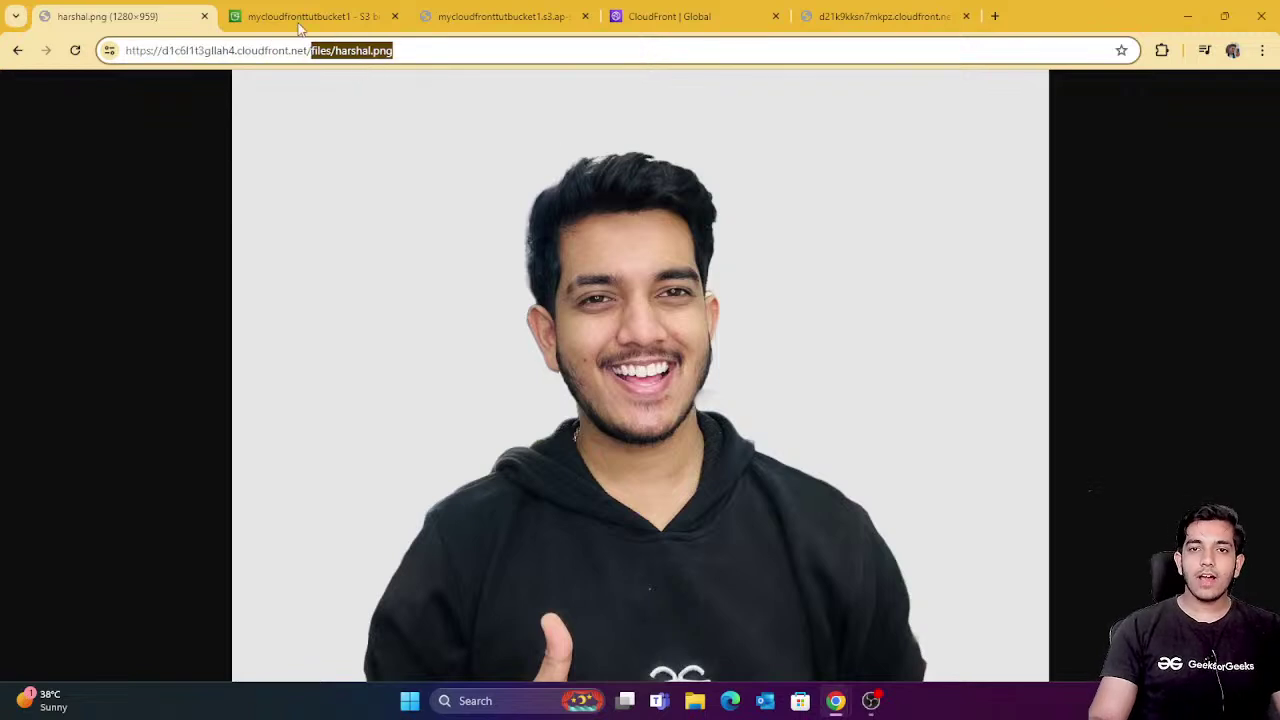
mouse_move(240, 8)
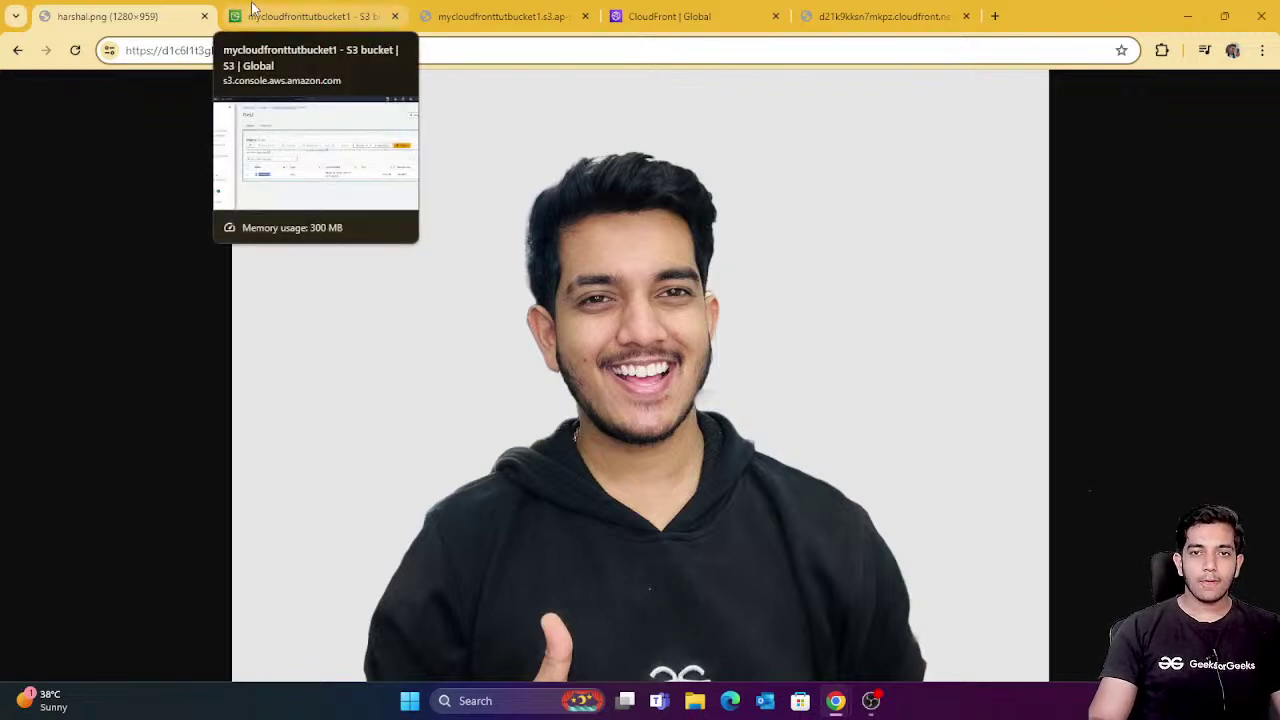
click(258, 8)
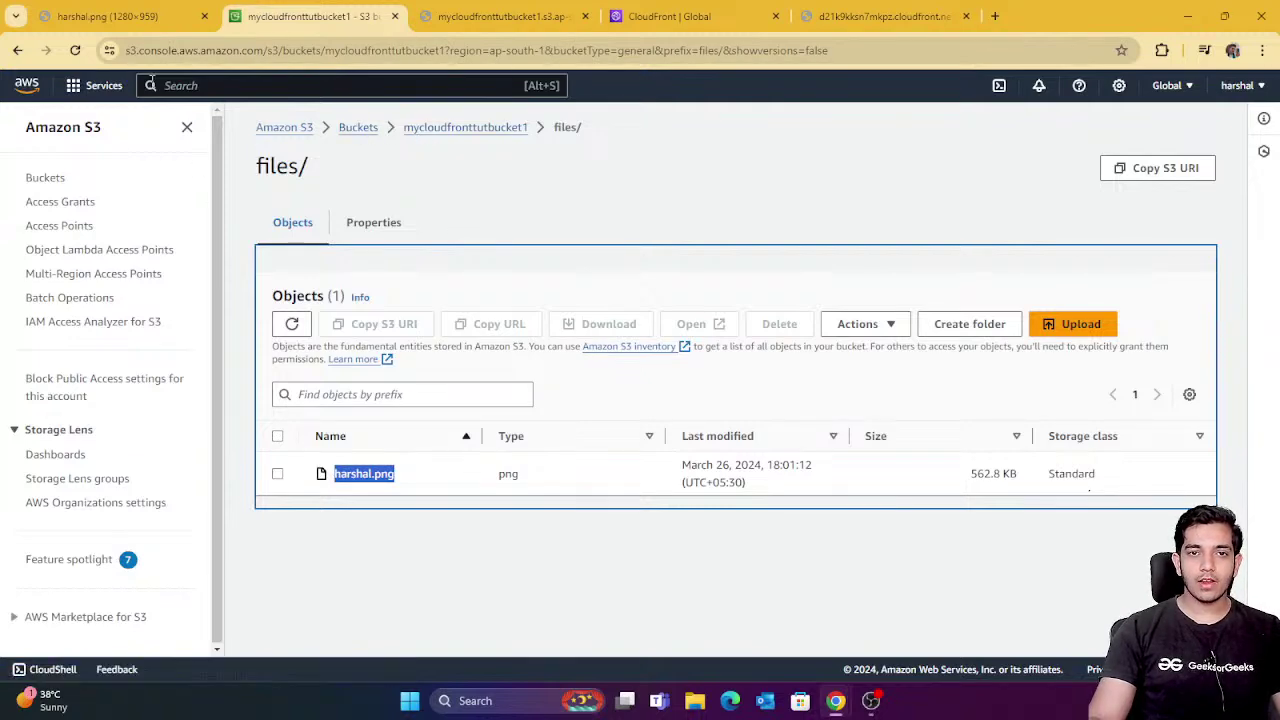
click(125, 22)
click(252, 20)
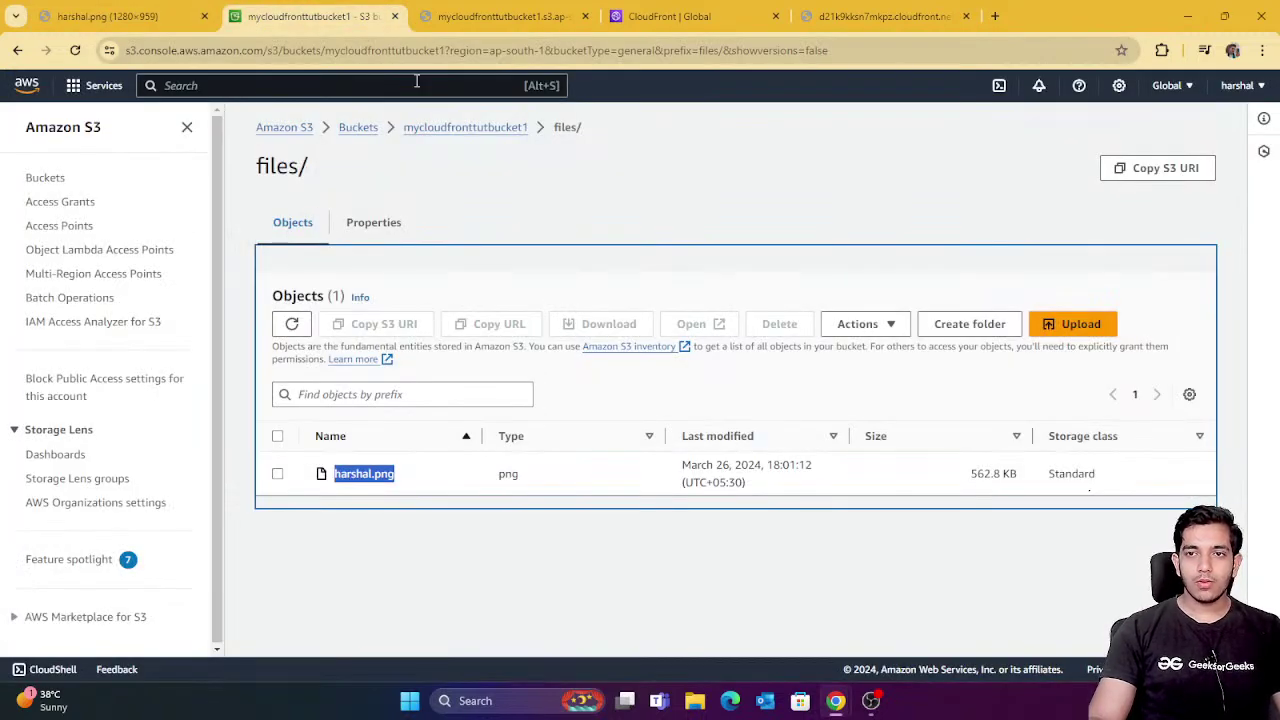
Return to the CloudFront distributions list and start creating a new distribution.
click(648, 18)
scroll(443, 198, up, 1)
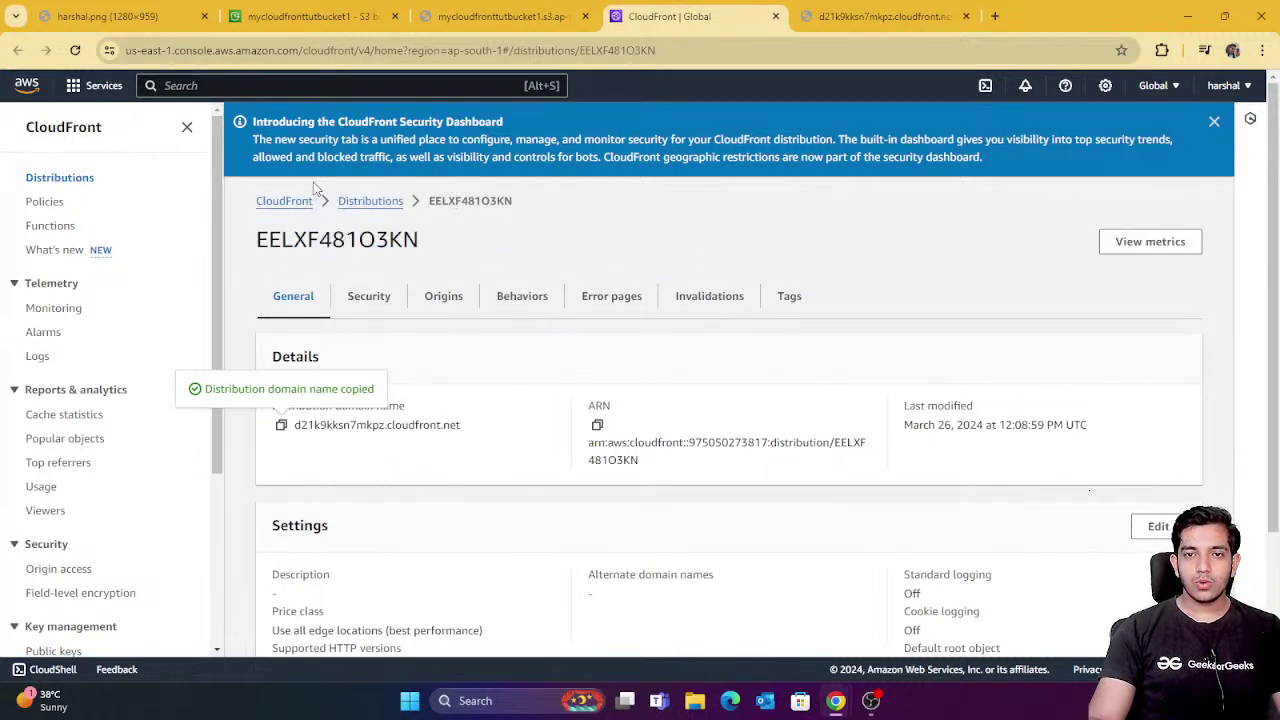
click(370, 202)
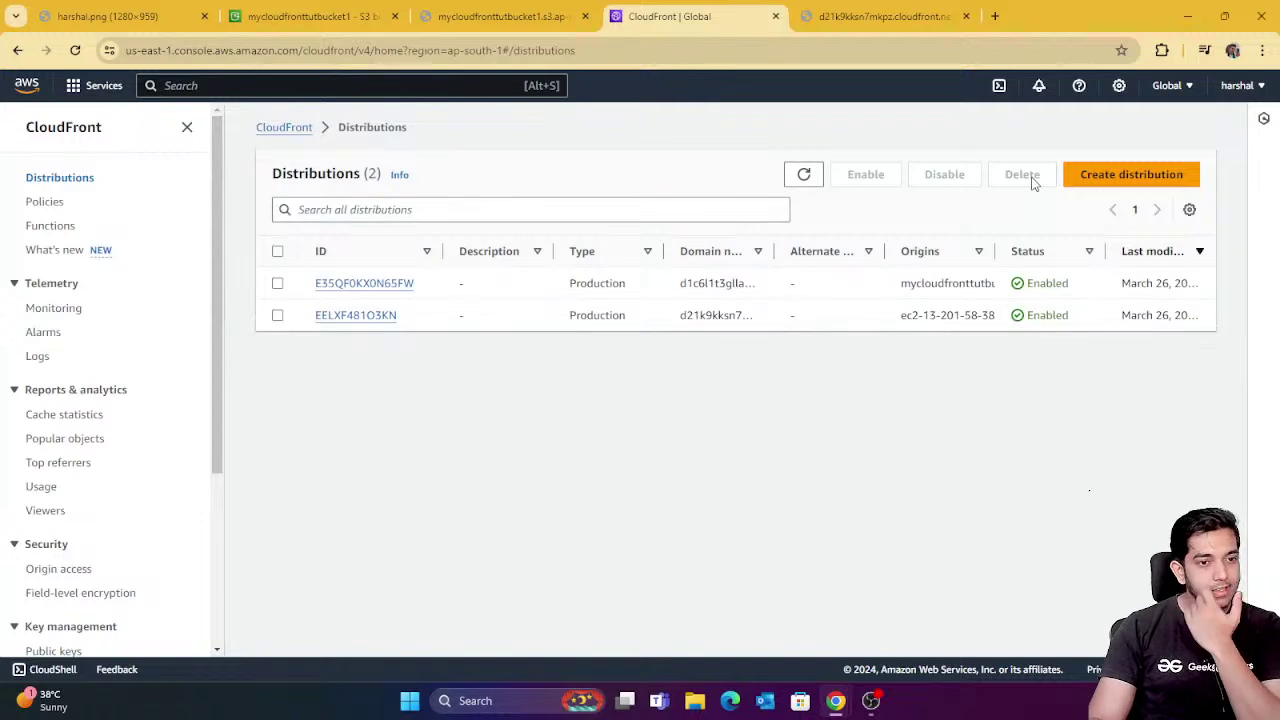
click(1086, 172)
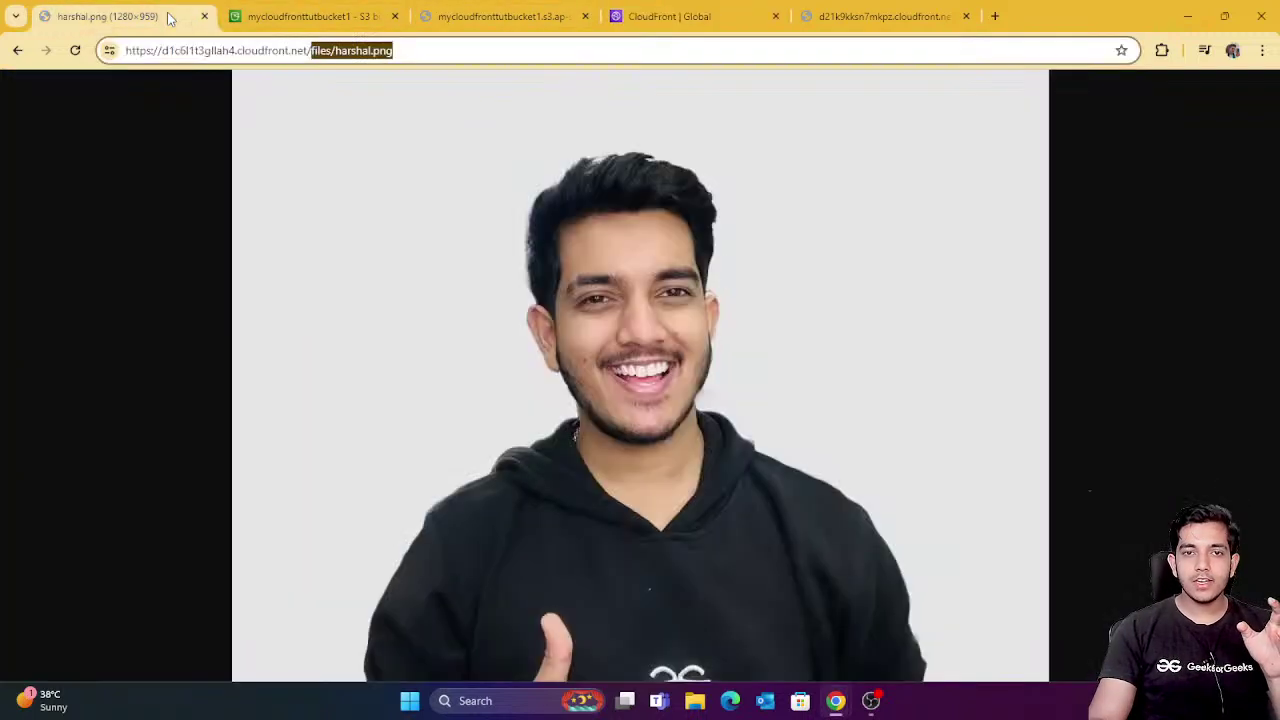
Compare the CloudFront domain names in the addresses of the S3 image page and the EC2 page.
click(110, 16)
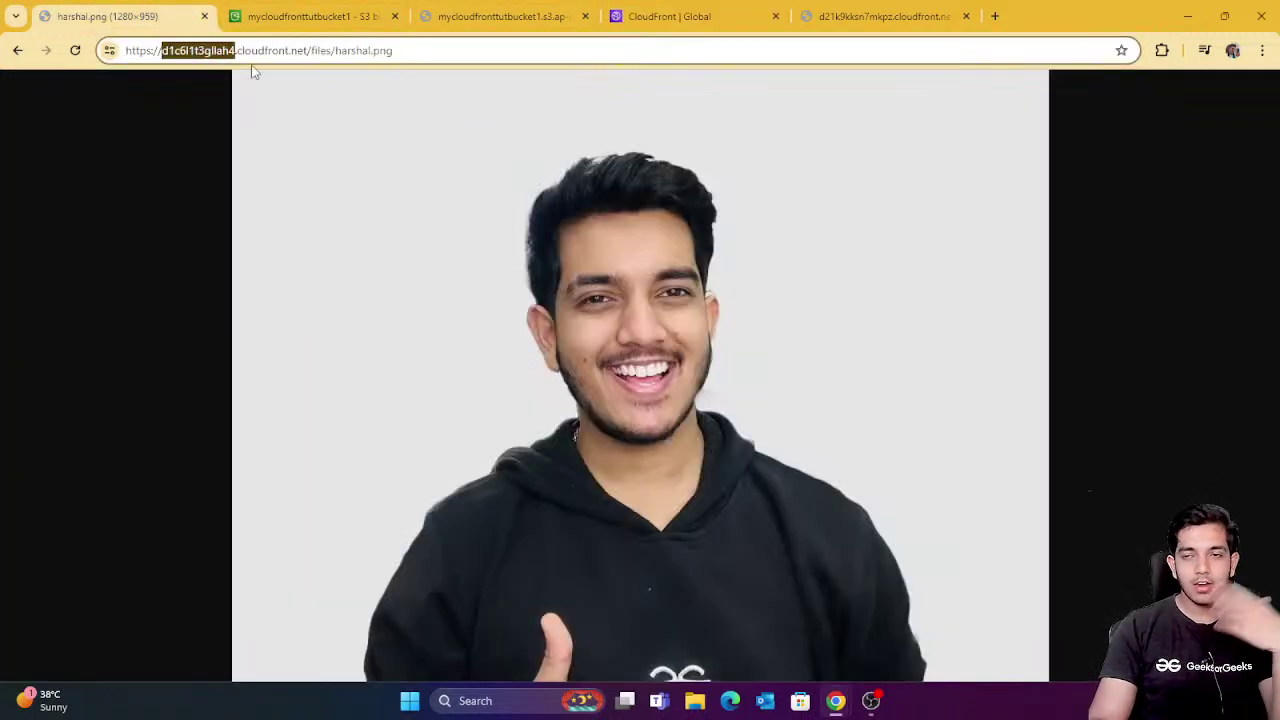
click(850, 16)
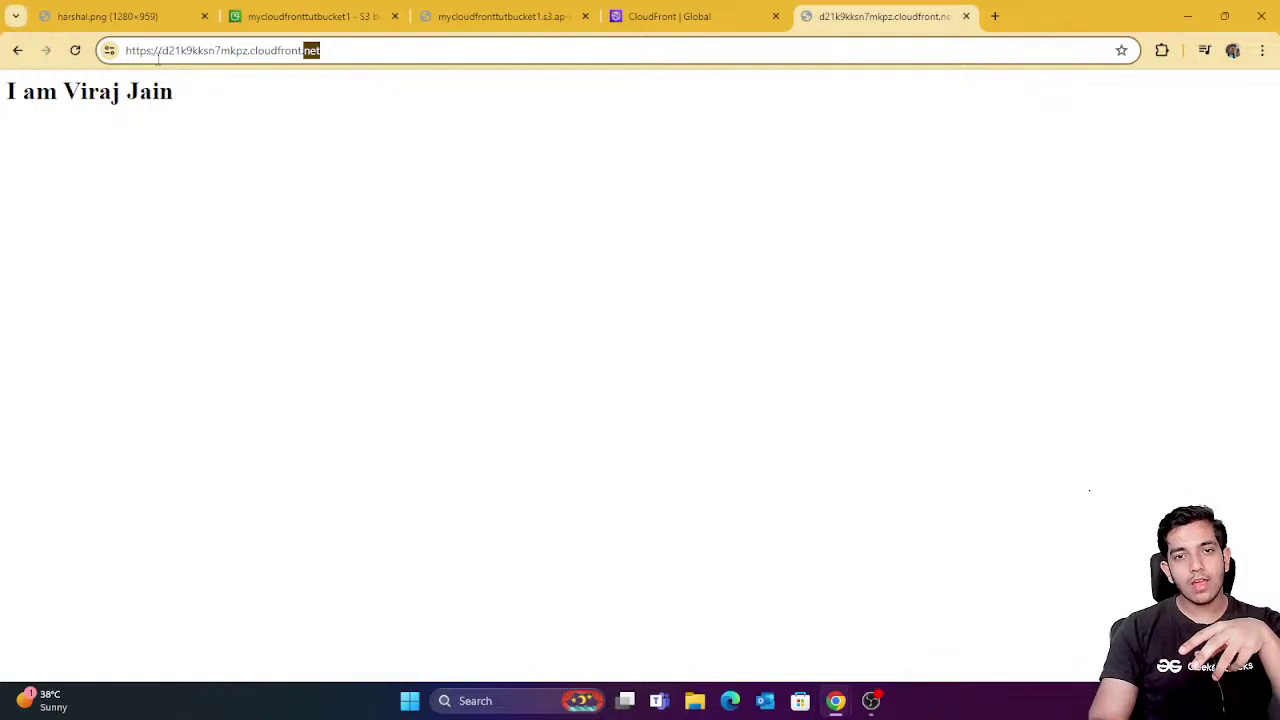
drag(160, 50, 310, 50)
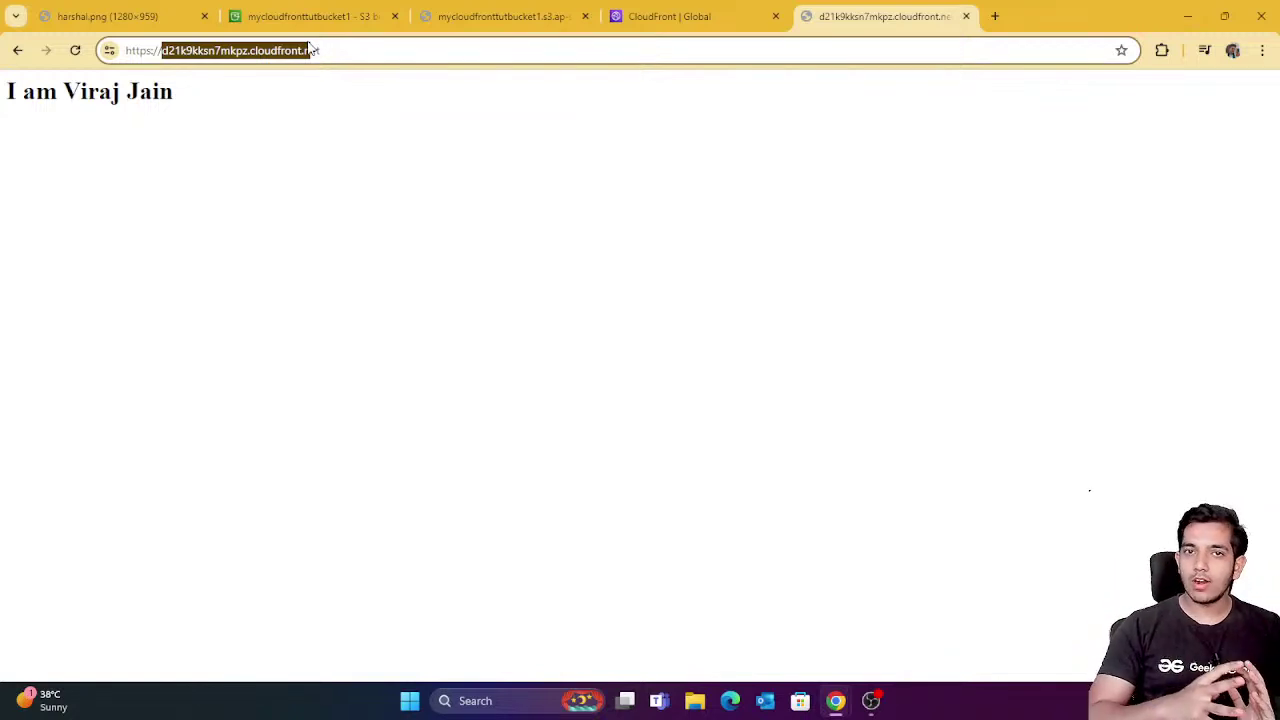
Return to the new distribution form and display the available origin domains.
click(700, 15)
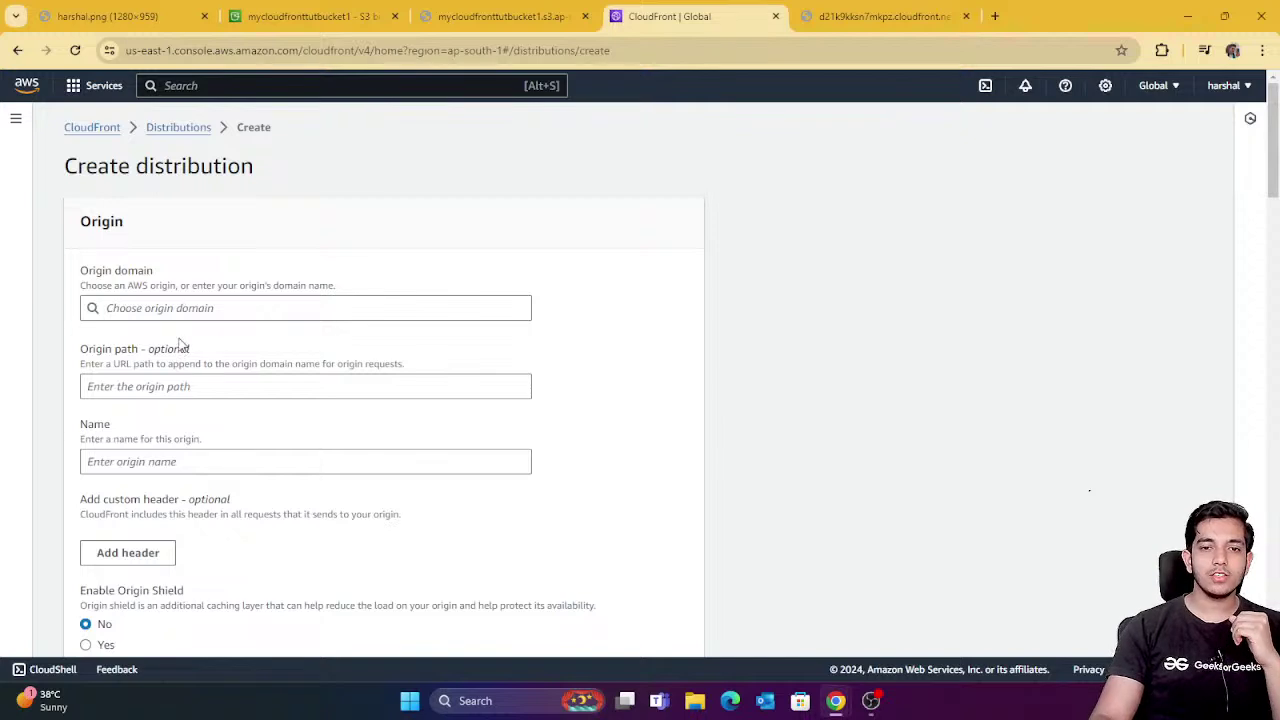
click(201, 308)
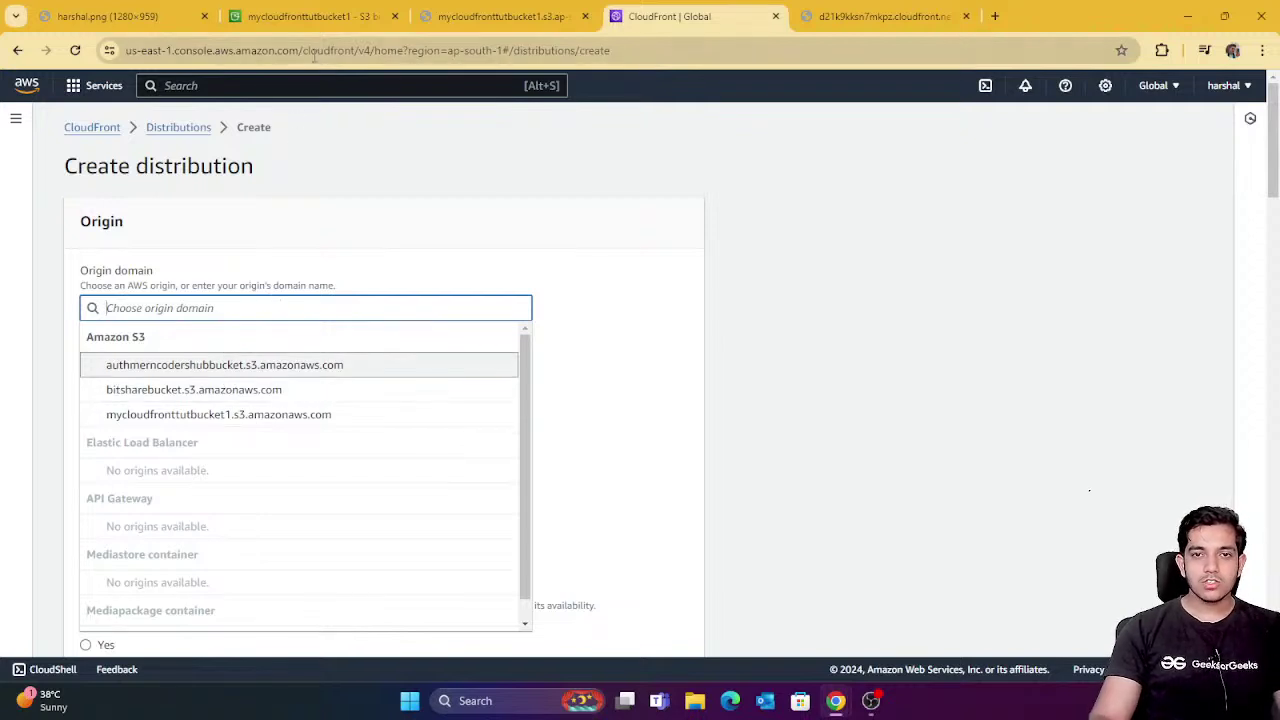
Switch the AWS console page showing the S3 bucket to the EC2 service by searching for ec2.
click(309, 14)
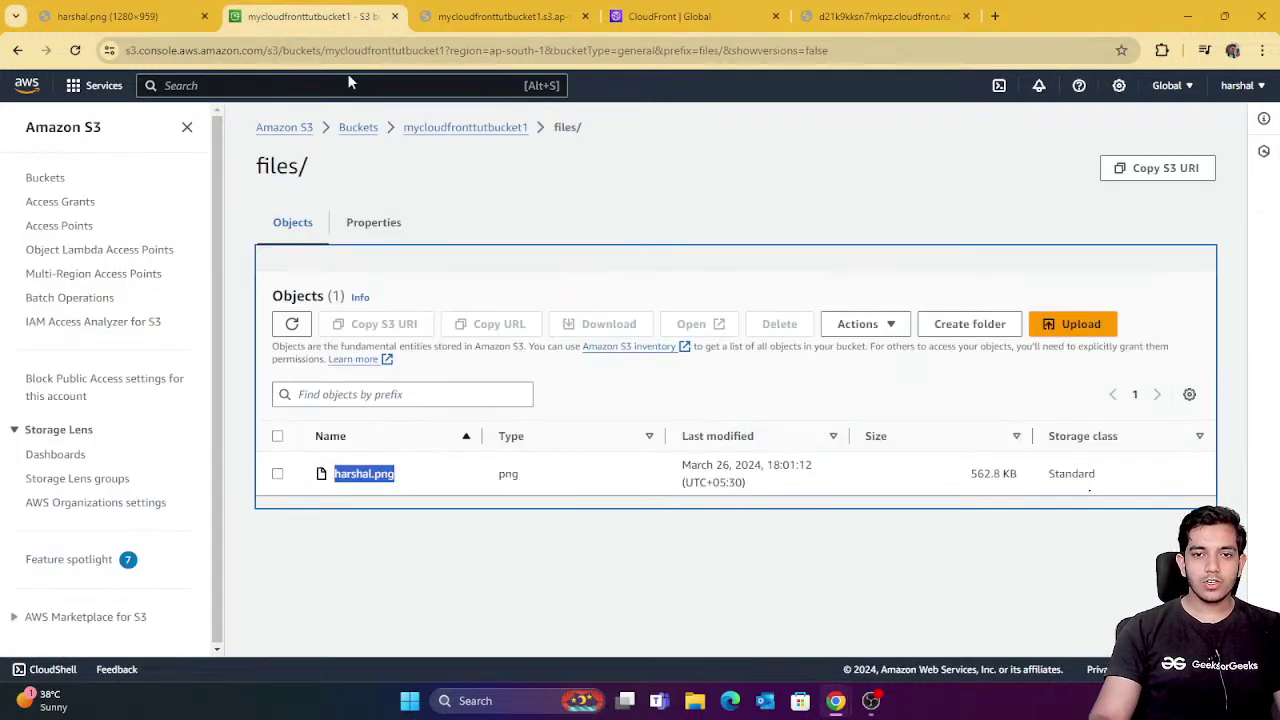
click(246, 88)
text(ec2)
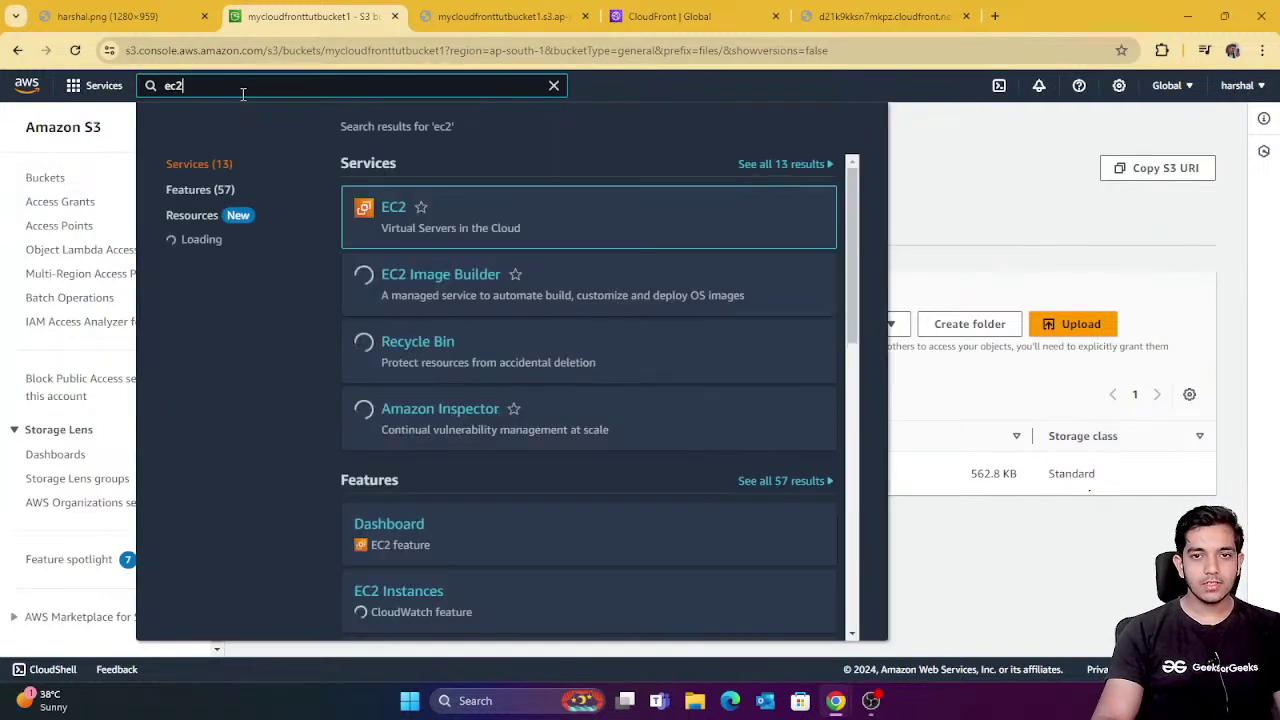
click(398, 214)
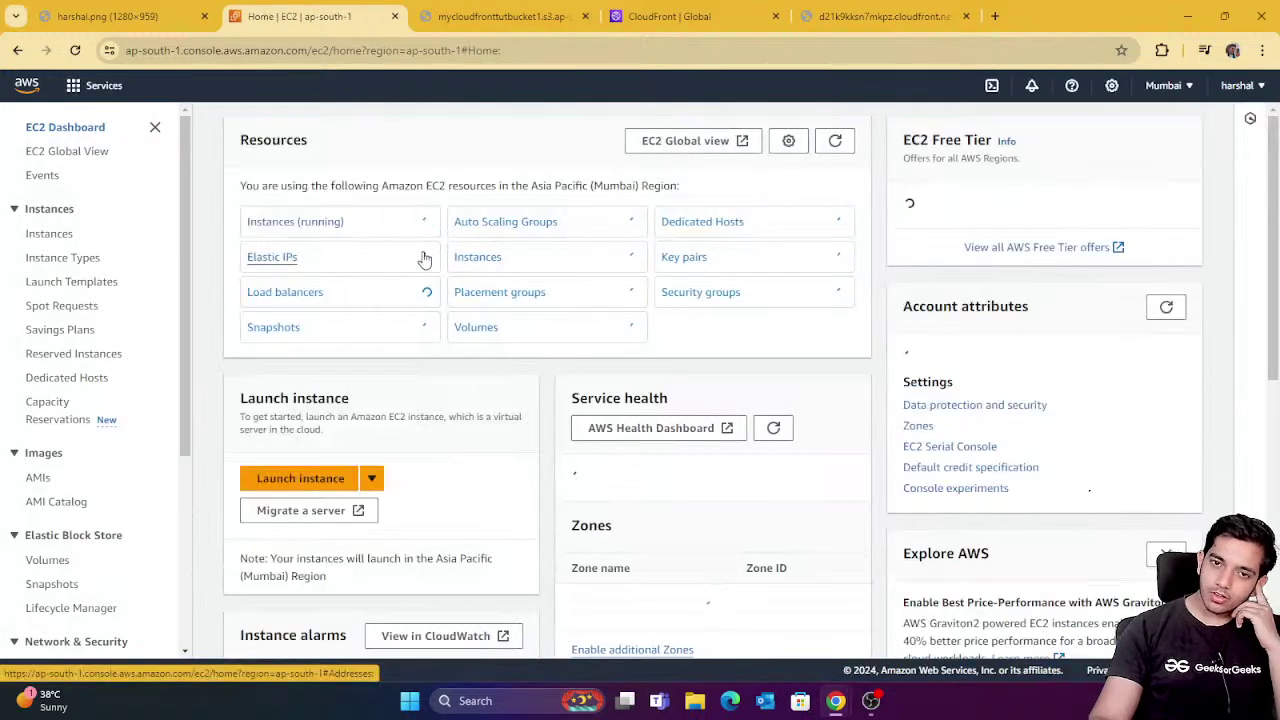
List the running EC2 instances and open the details of the myawscloudfrontinstance instance.
click(316, 224)
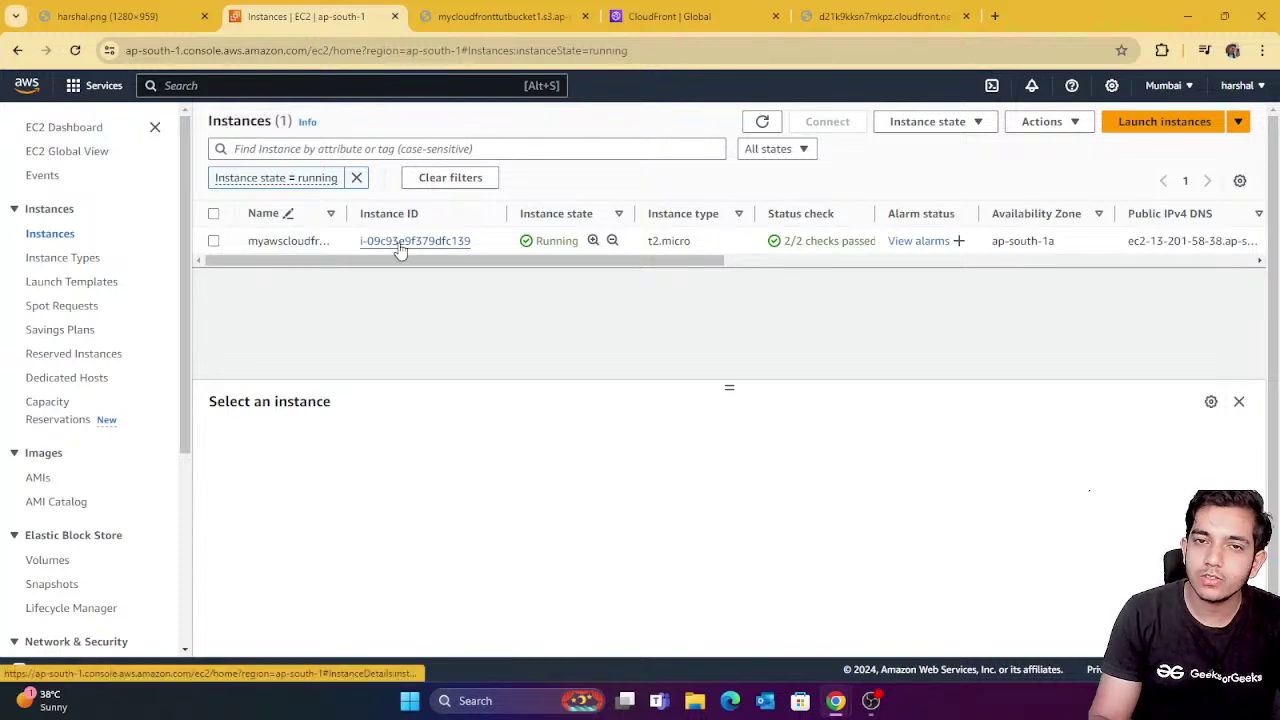
click(815, 12)
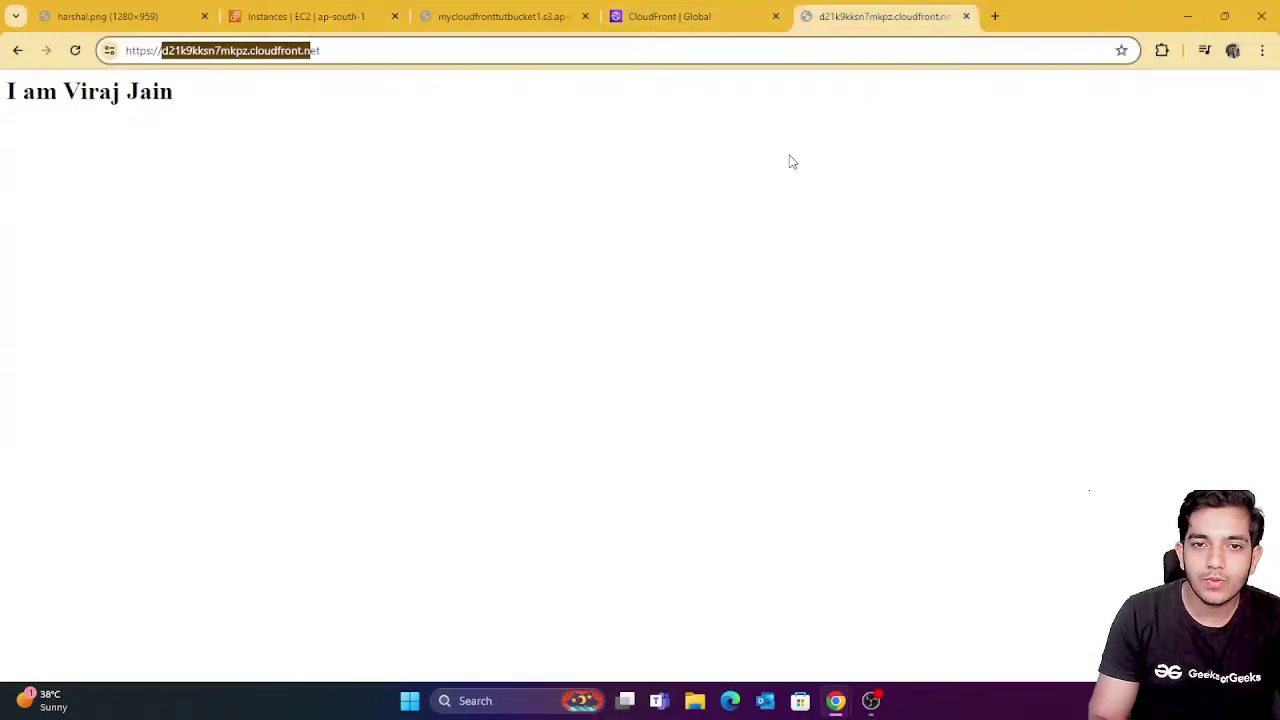
click(350, 12)
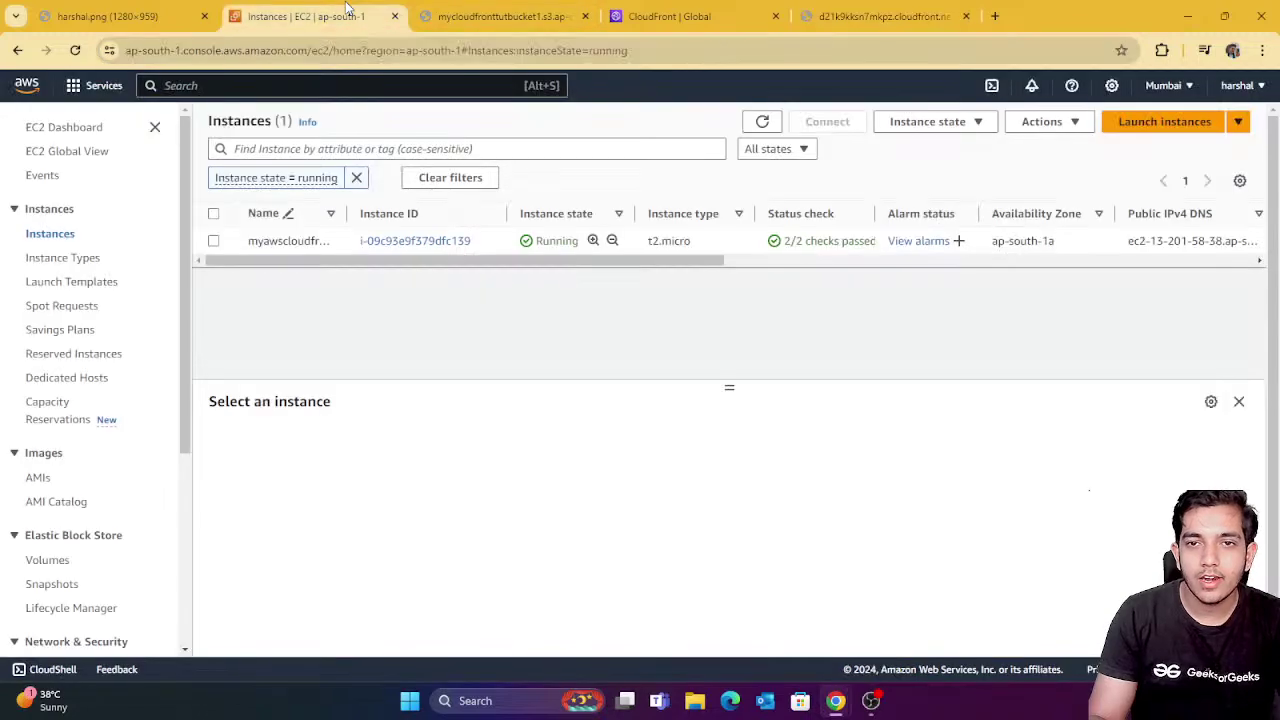
click(448, 241)
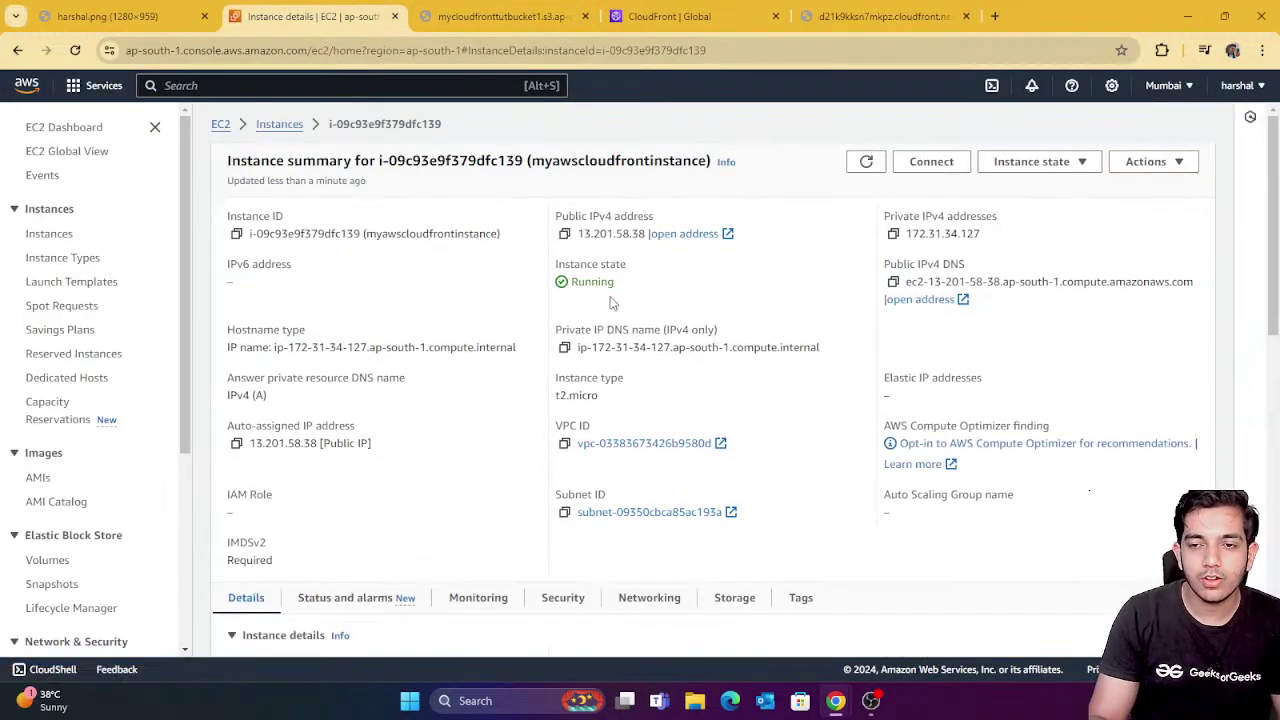
Connect to the instance through EC2 Instance Connect with the username ubuntu, checking the page served by CloudFront before connecting.
click(931, 162)
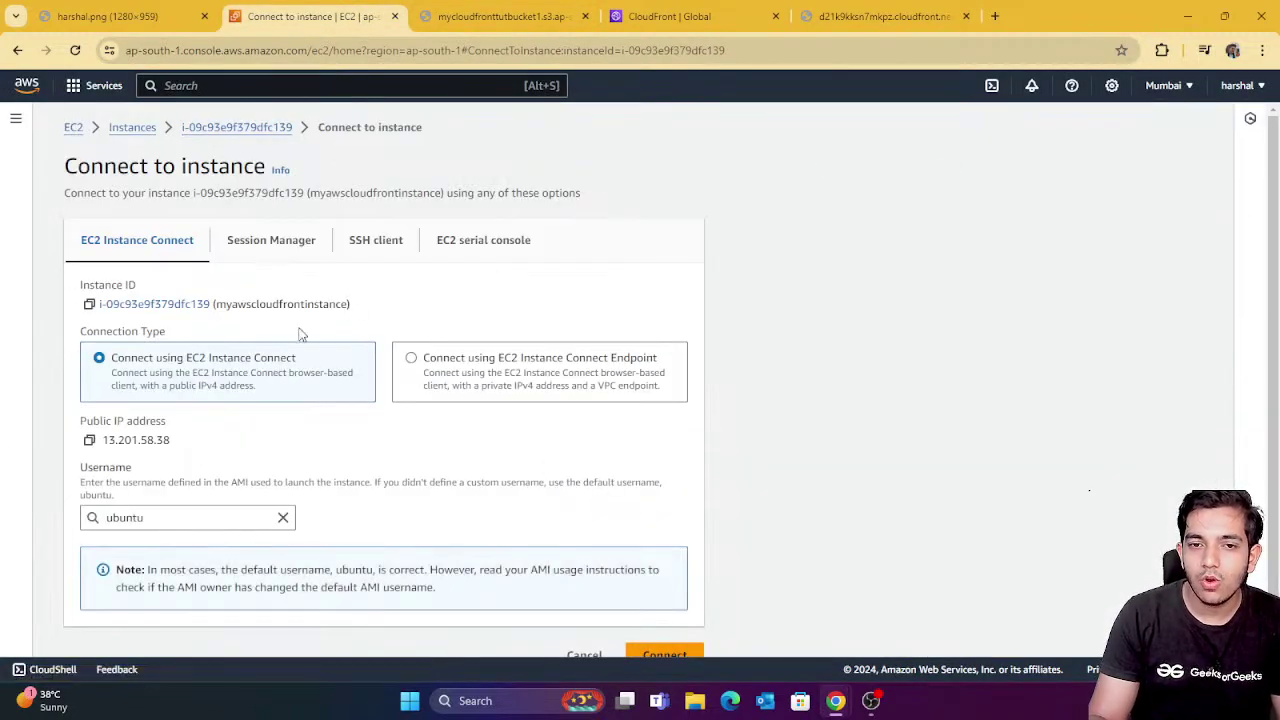
click(918, 10)
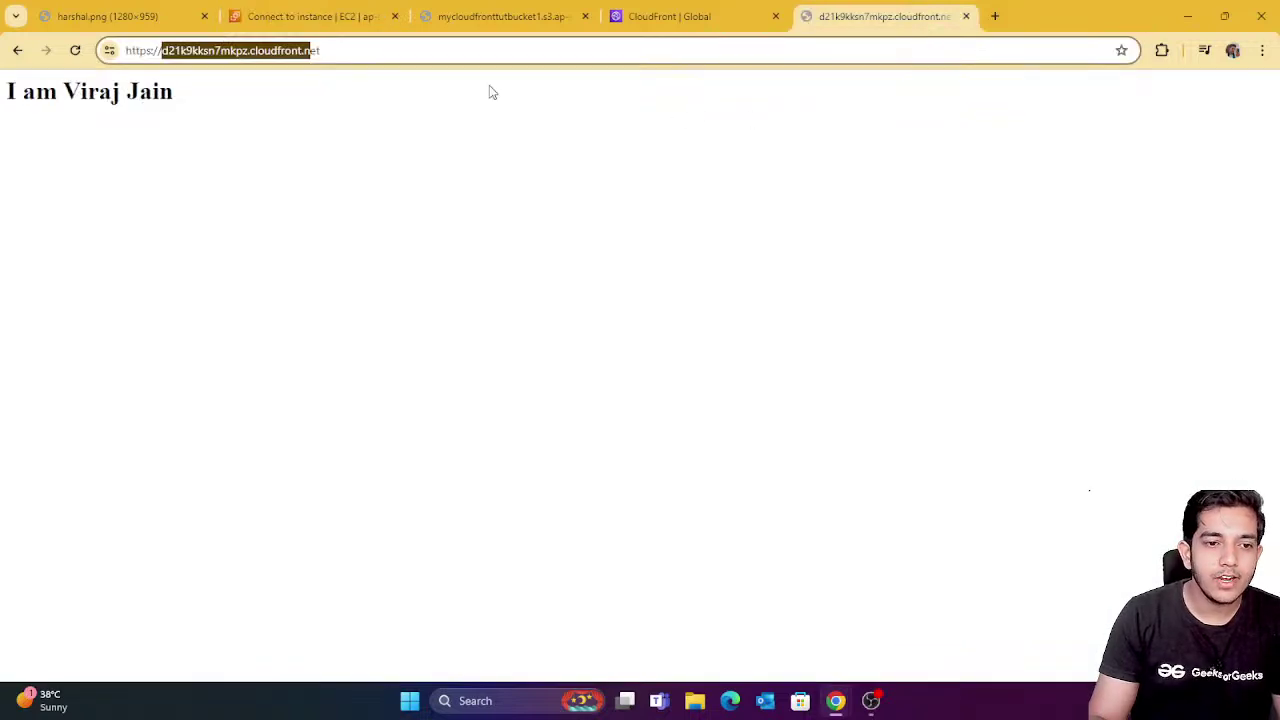
click(325, 16)
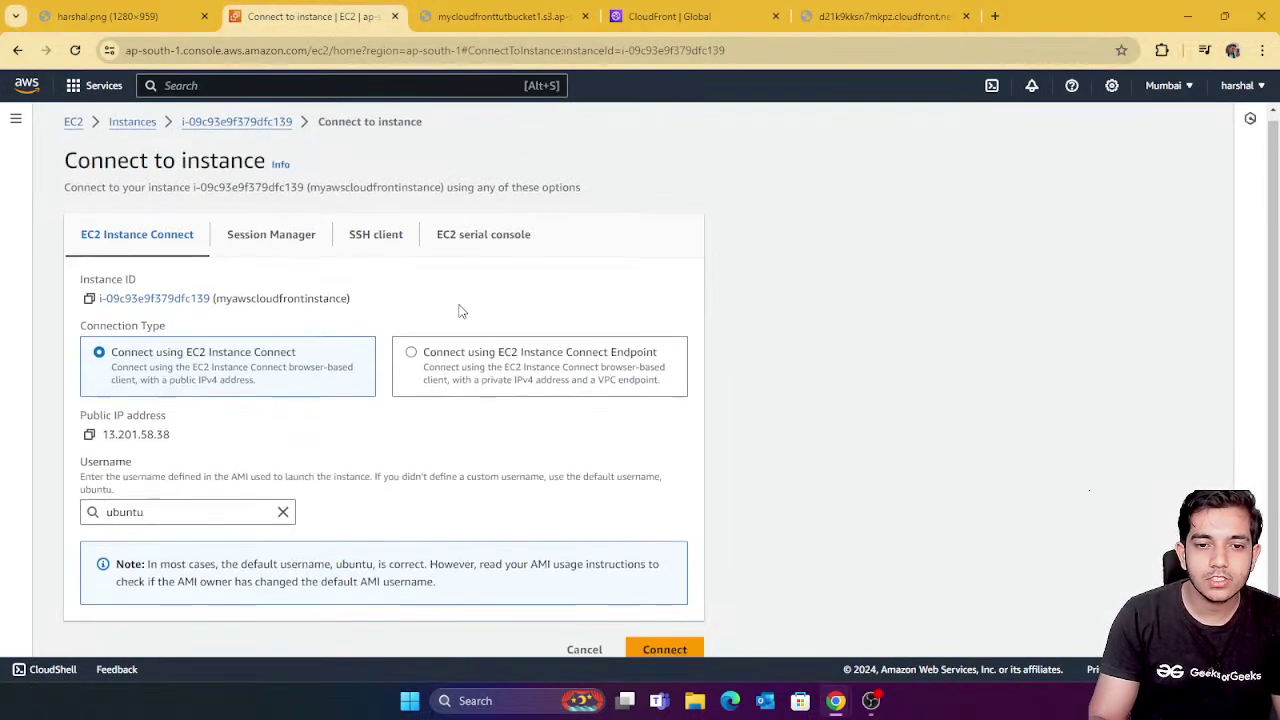
scroll(453, 303, down, 1)
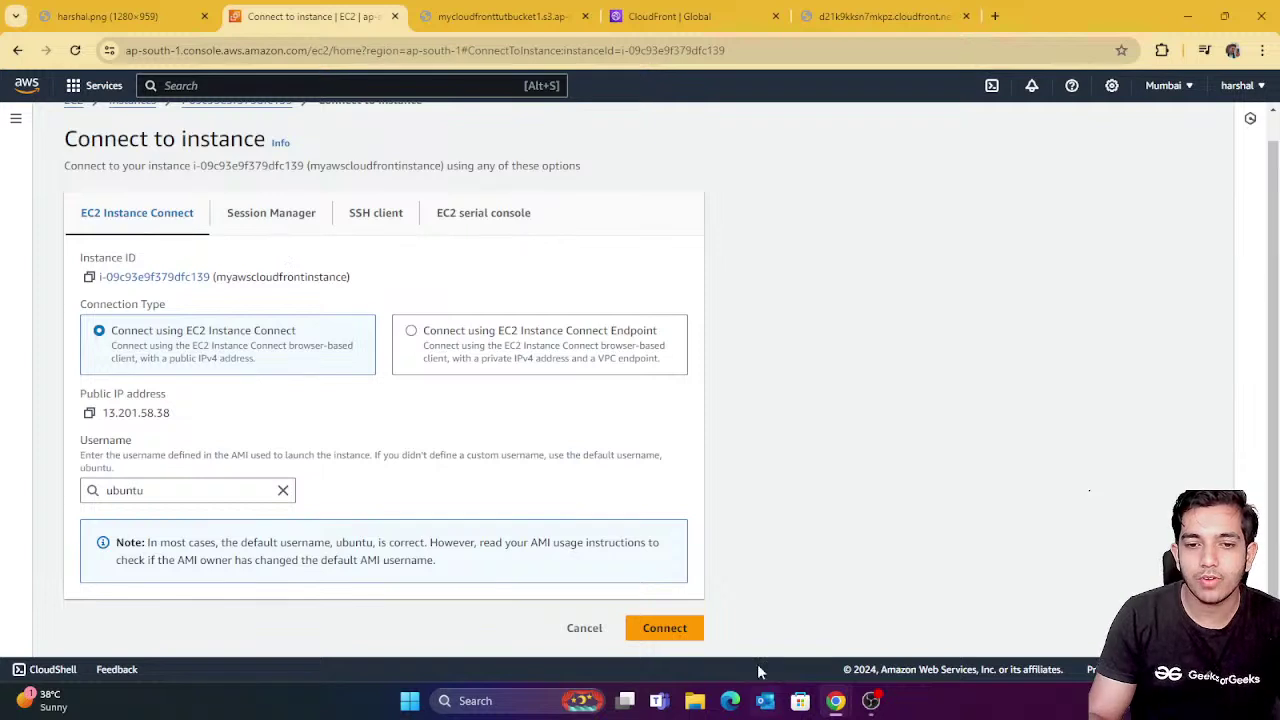
click(655, 630)
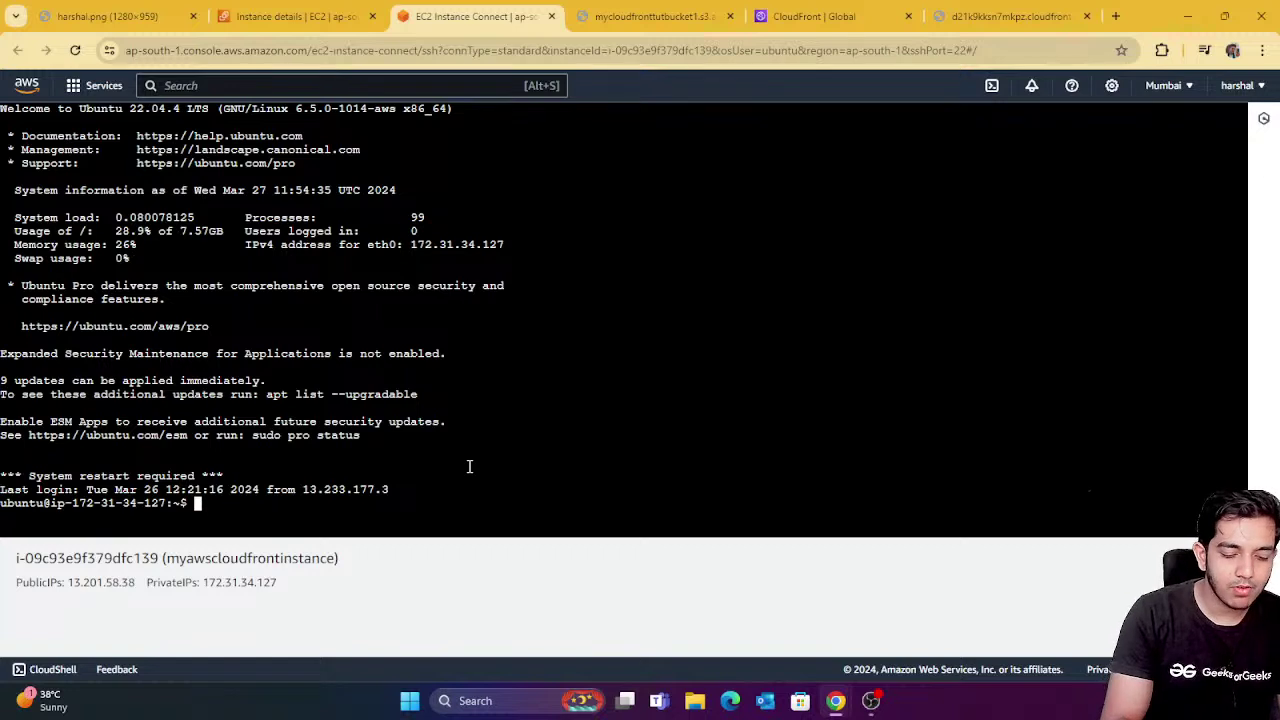
Switch to the root user with sudo -i and list the contents of its home directory.
text(sudo )
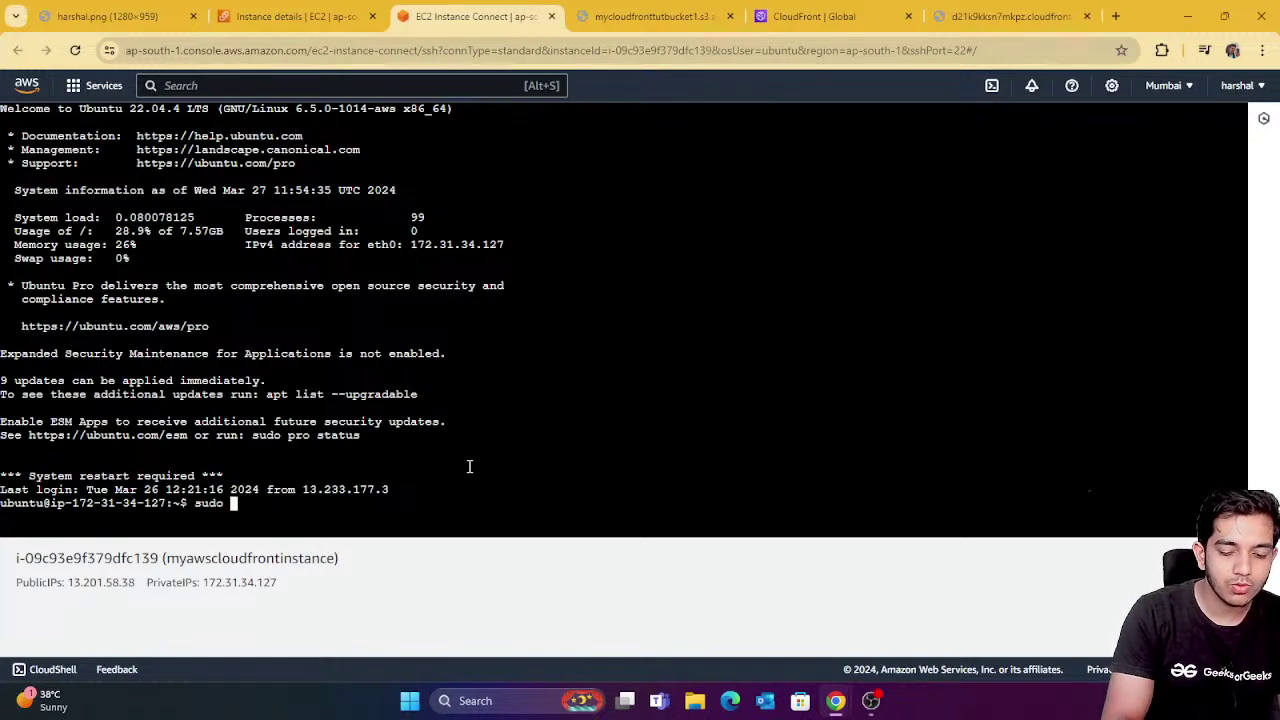
text(-i)
key(Return)
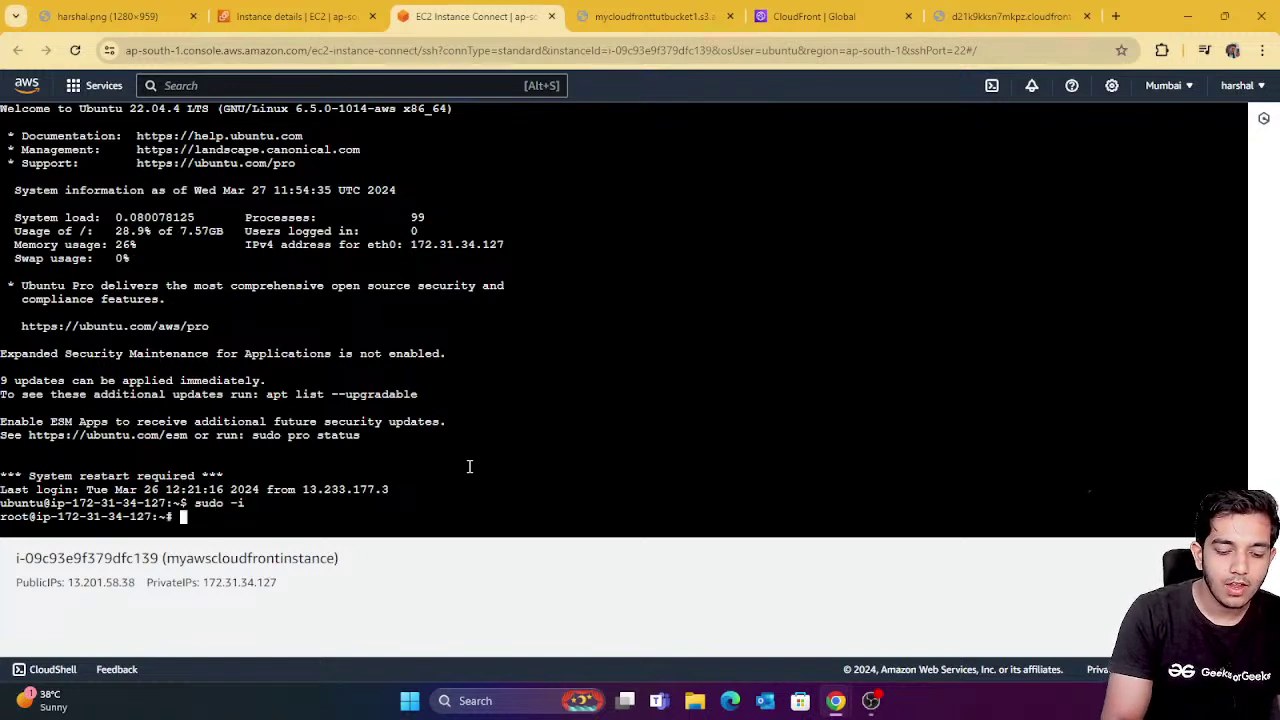
text(ls)
key(Return)
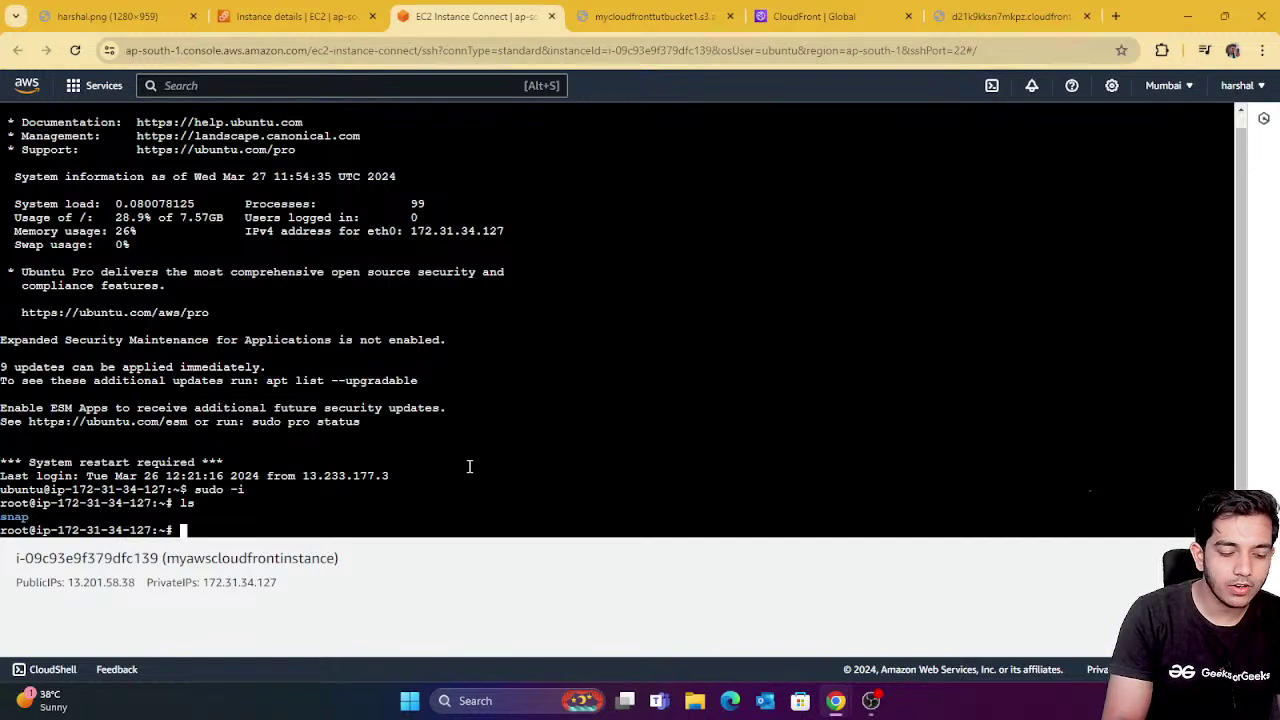
Move up to the parent directory with cd .. and list its contents.
text(cd ..)
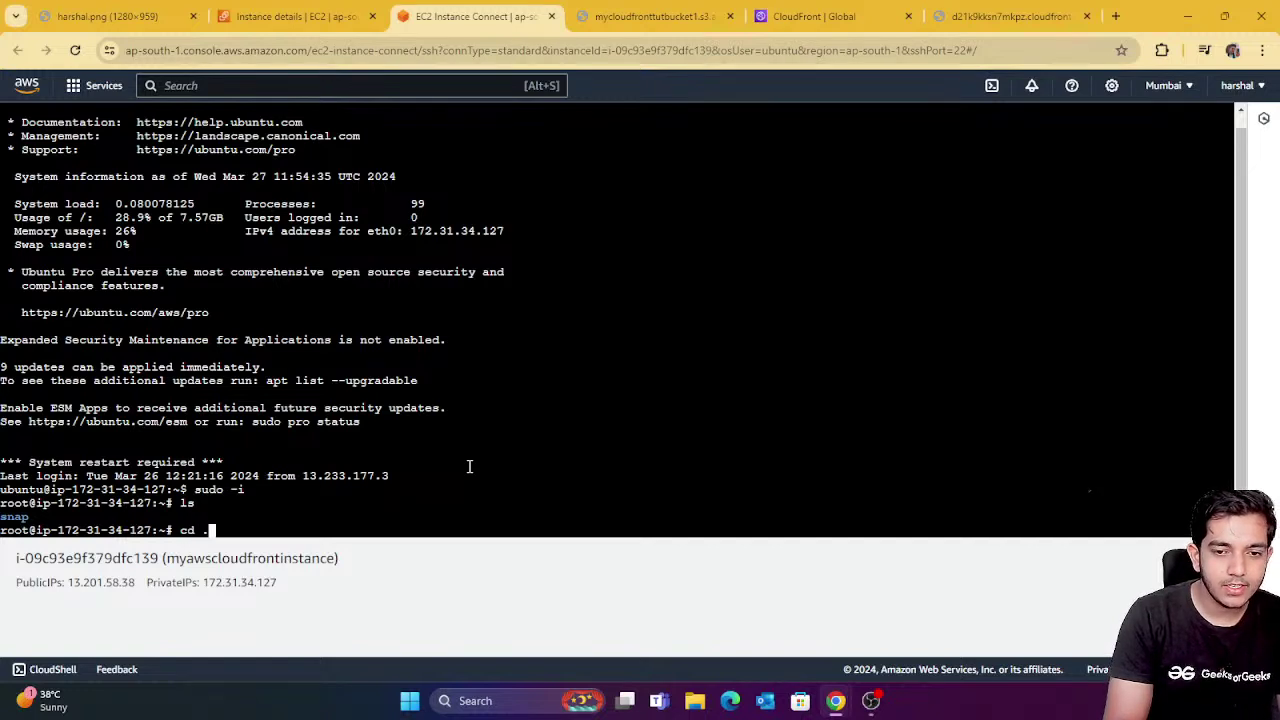
key(Return)
text(ls)
key(Return)
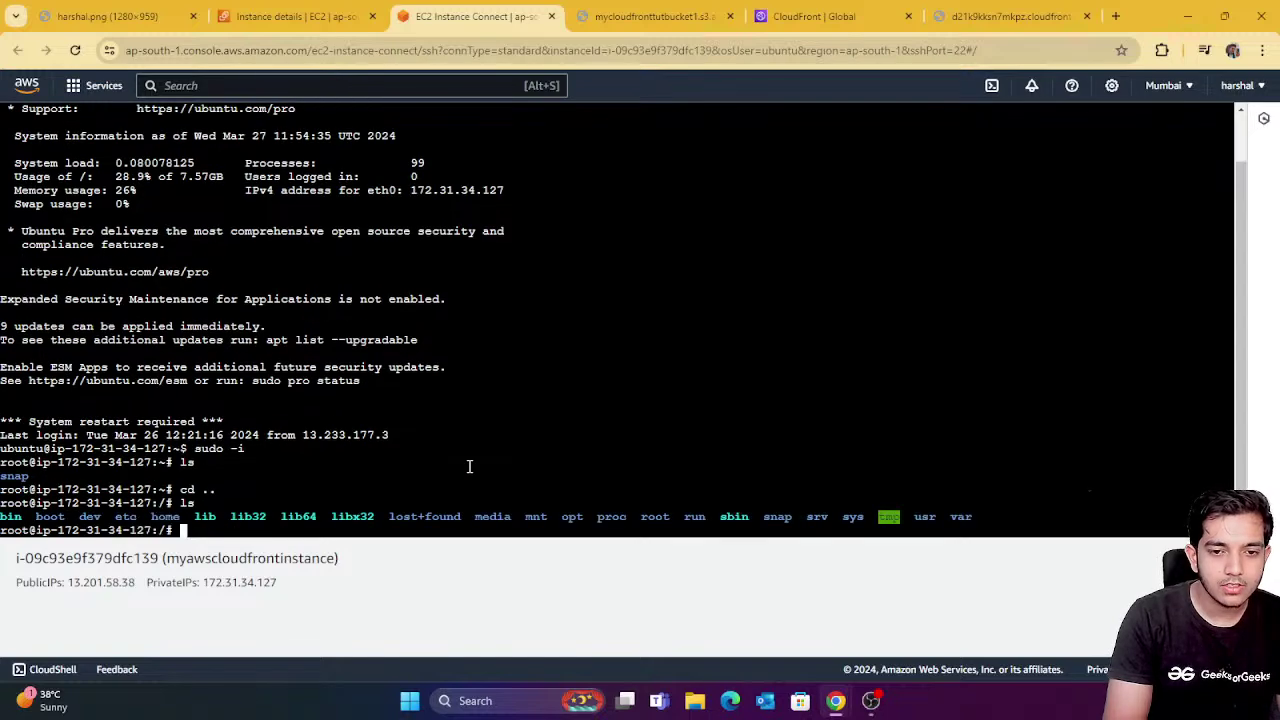
Change to the /var directory and list its contents.
text(cd /)
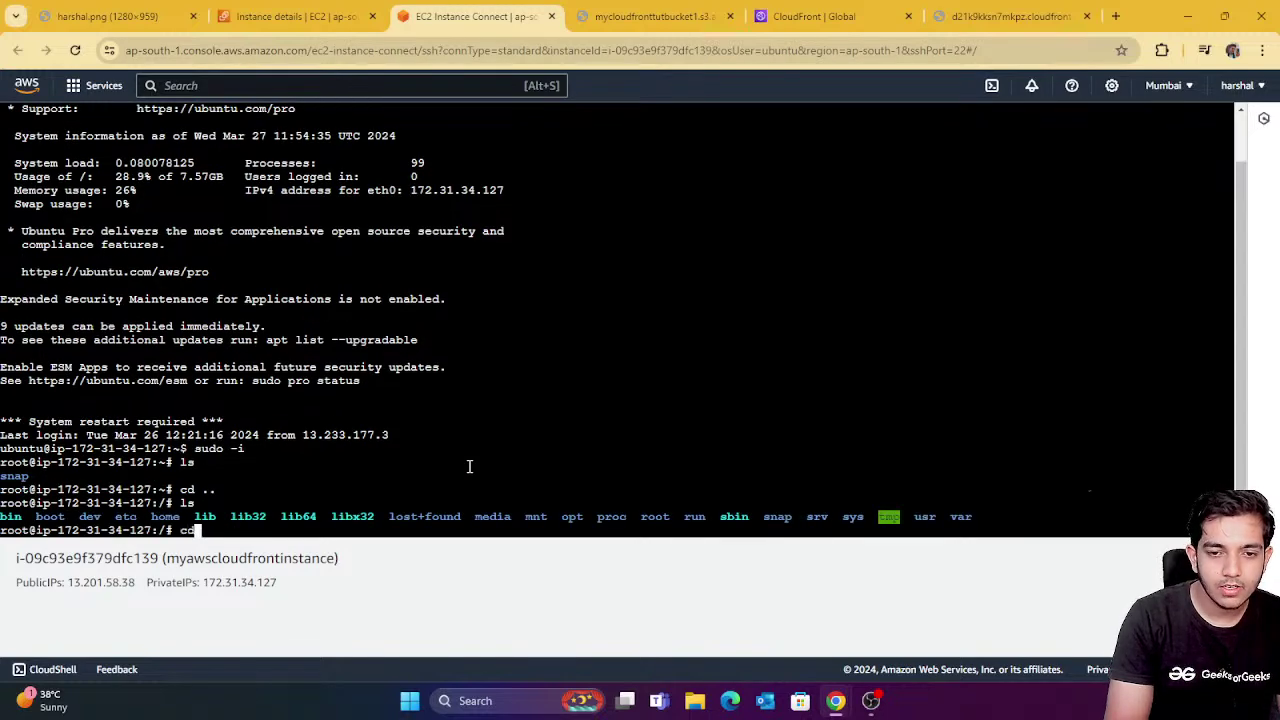
text(var)
key(Return)
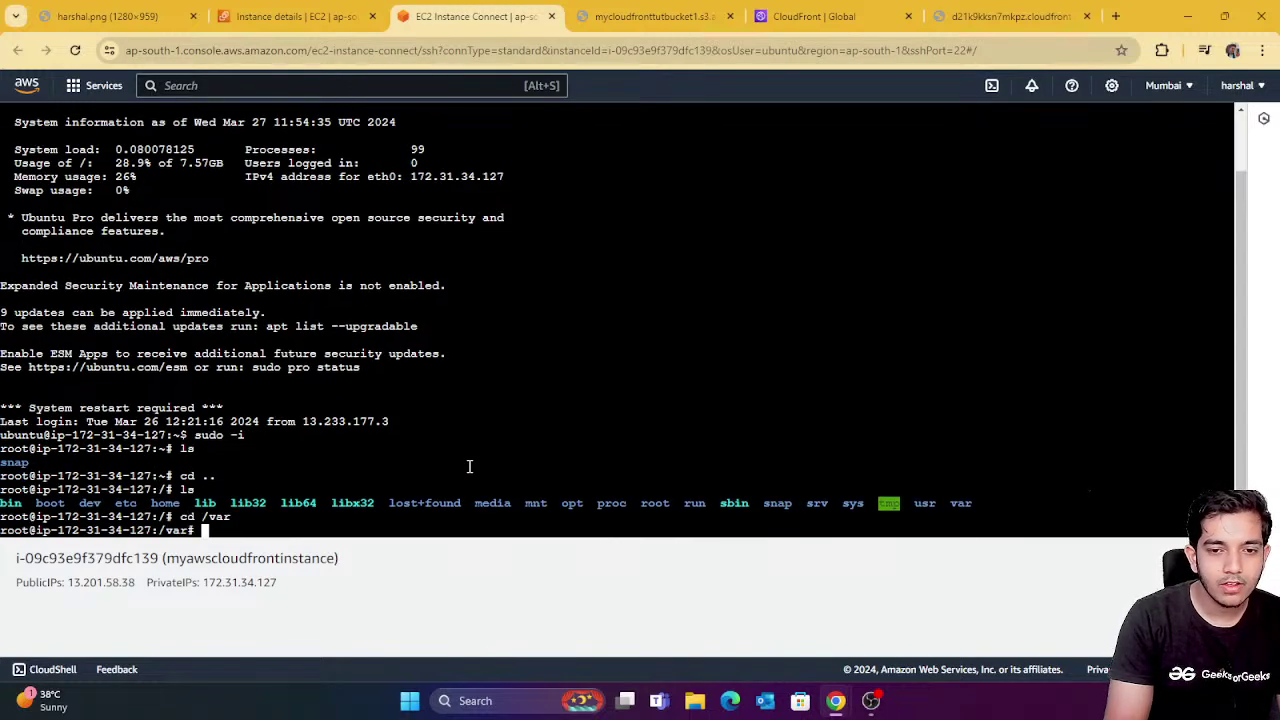
text(ls)
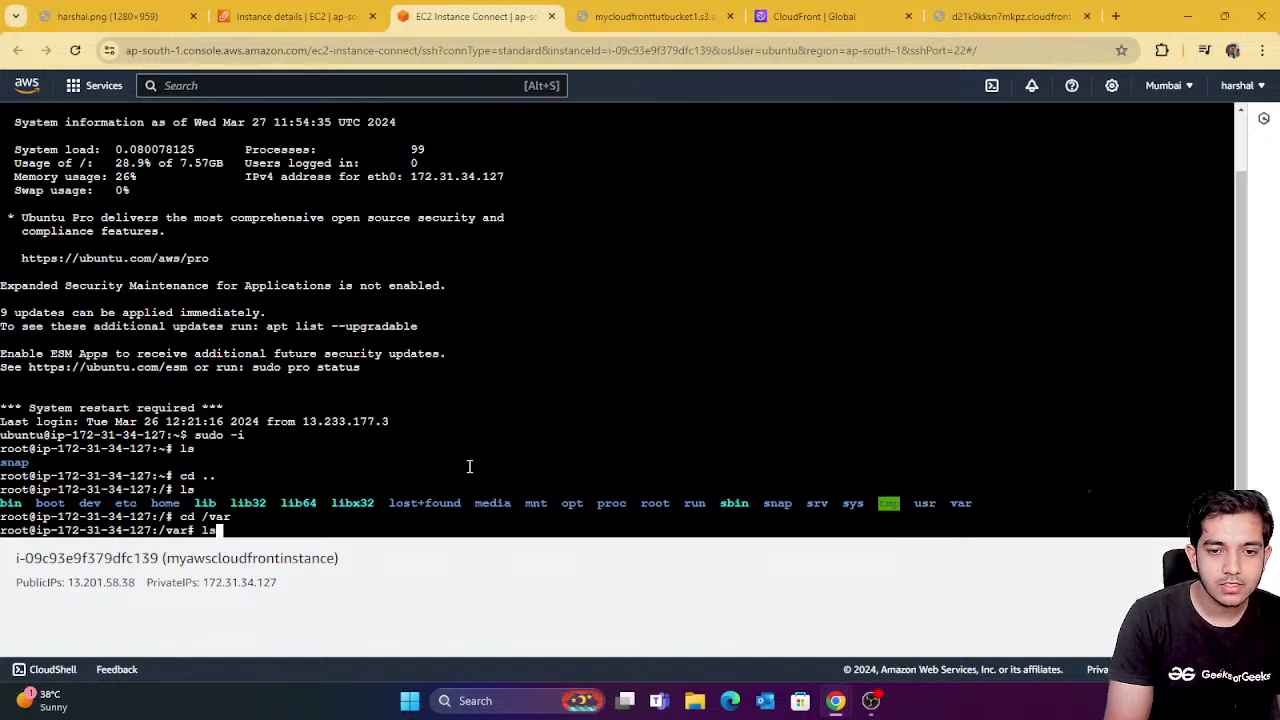
key(Return)
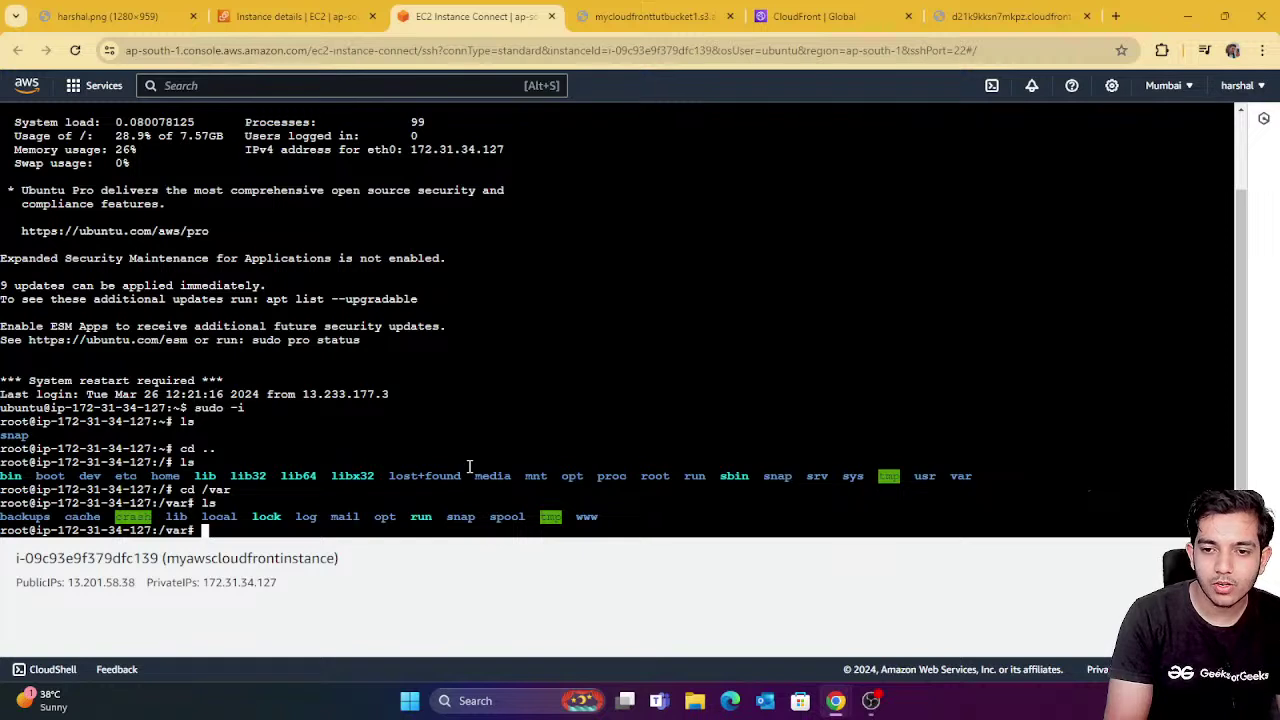
Try to enter the www directory using the absolute path /www, and clear the recalled command from the prompt.
text(cd /www\)
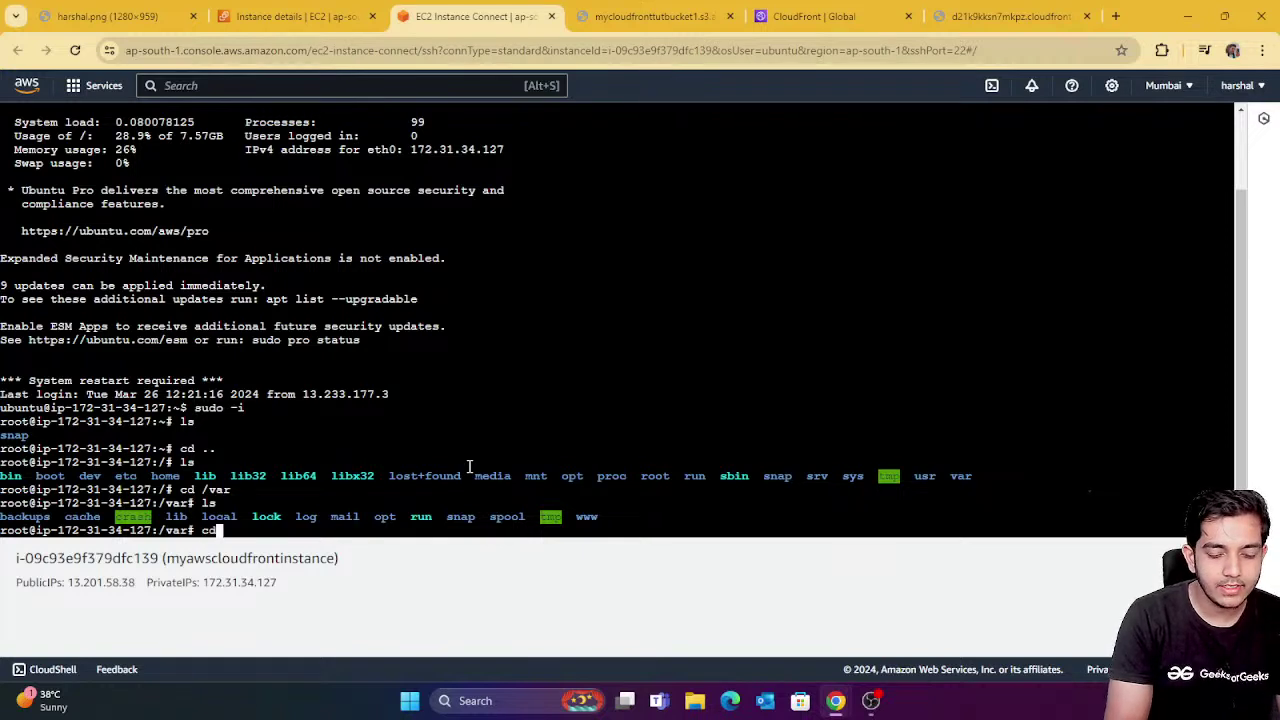
key(Return)
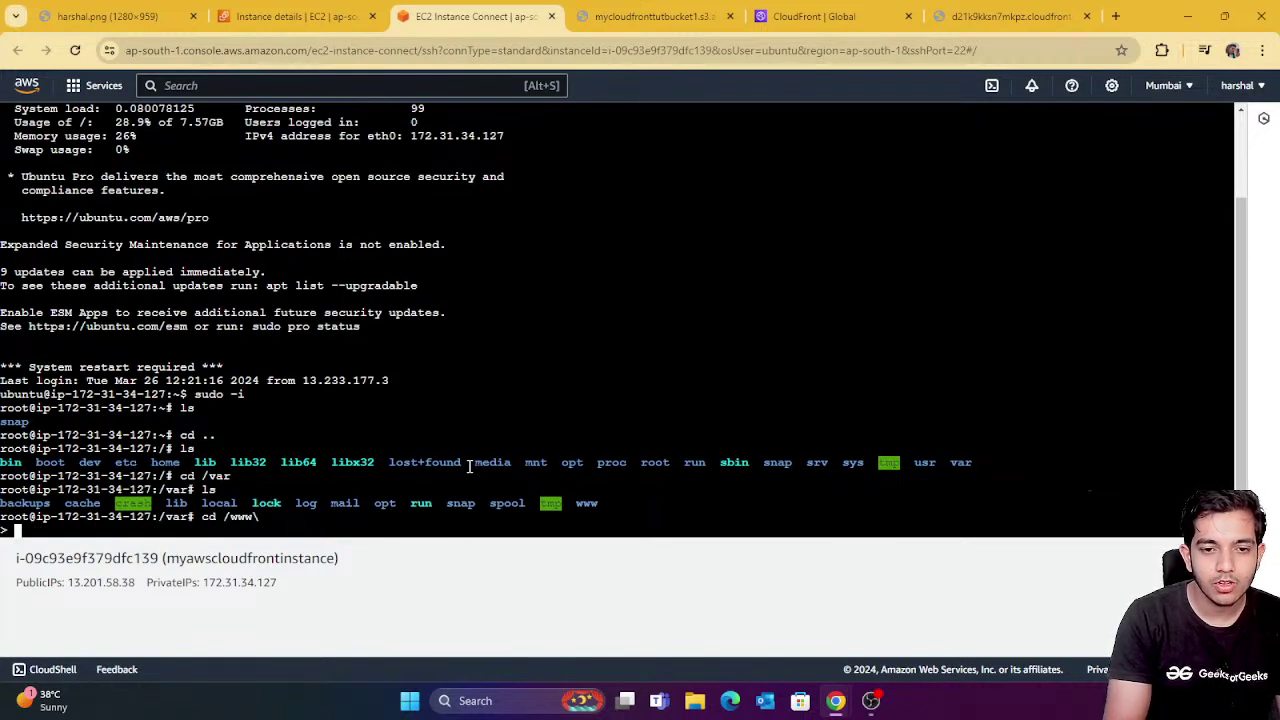
key(Return)
key(Up)
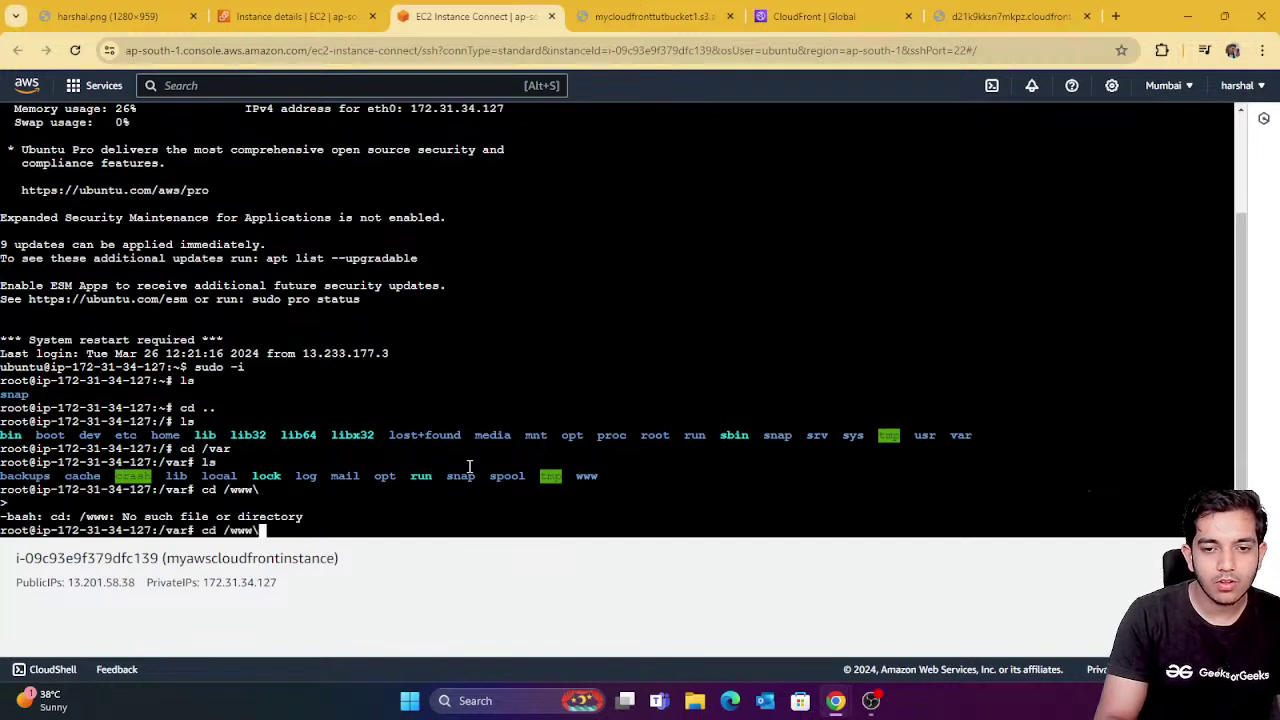
key(BackSpace)
key(Return)
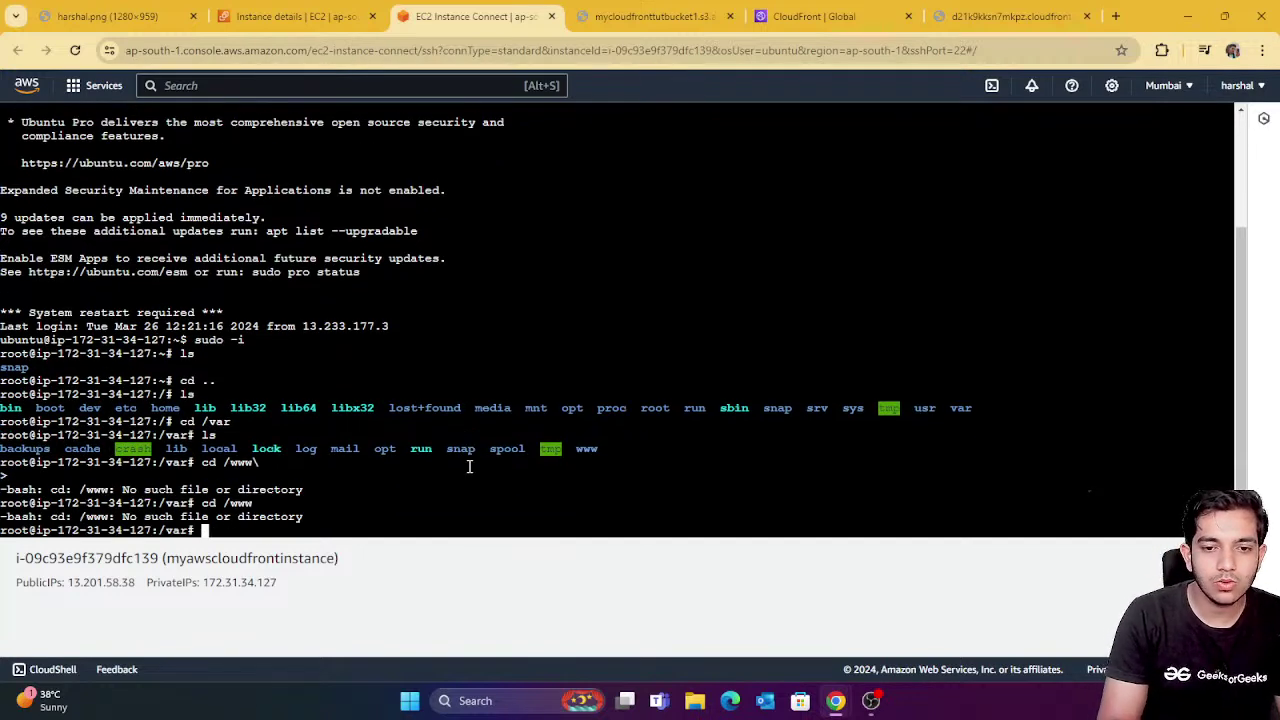
key(Up)
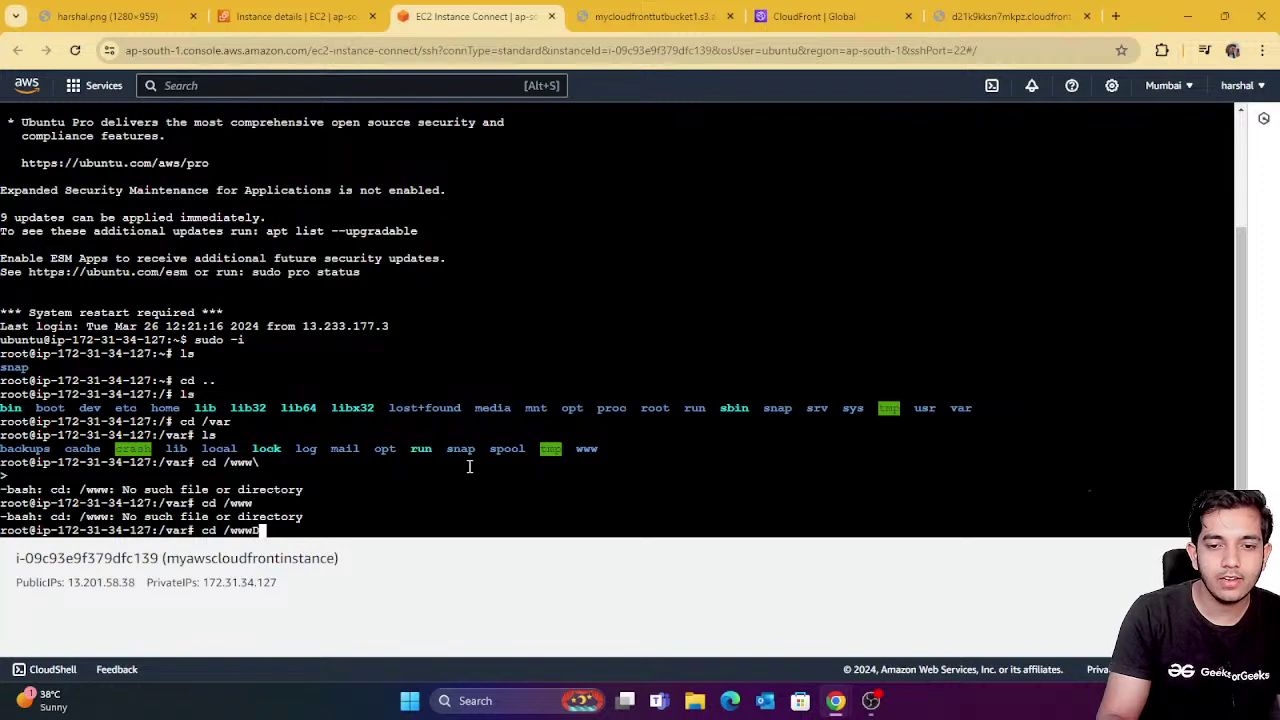
key(BackSpace)
key(BackSpace)
key(BackSpace)
key(BackSpace)
key(BackSpace)
key(BackSpace)
key(BackSpace)
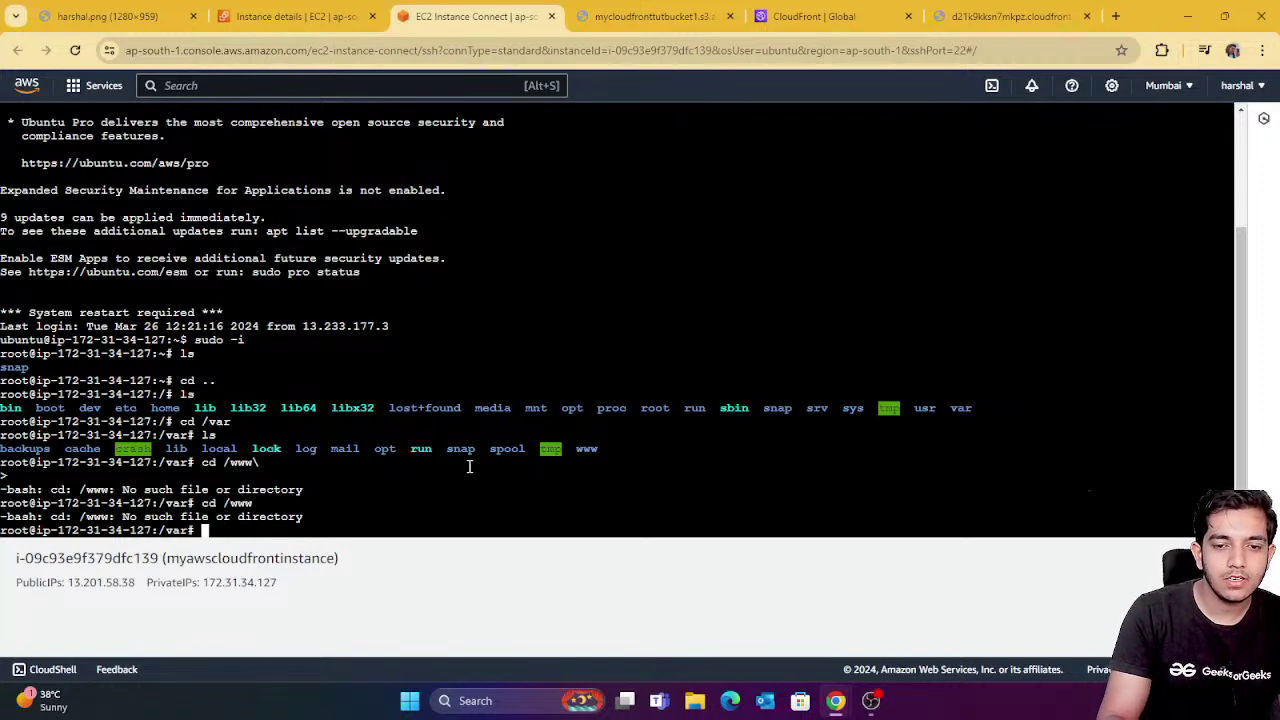
Change from /var into the www directory with cd www and list its contents.
text(cd )
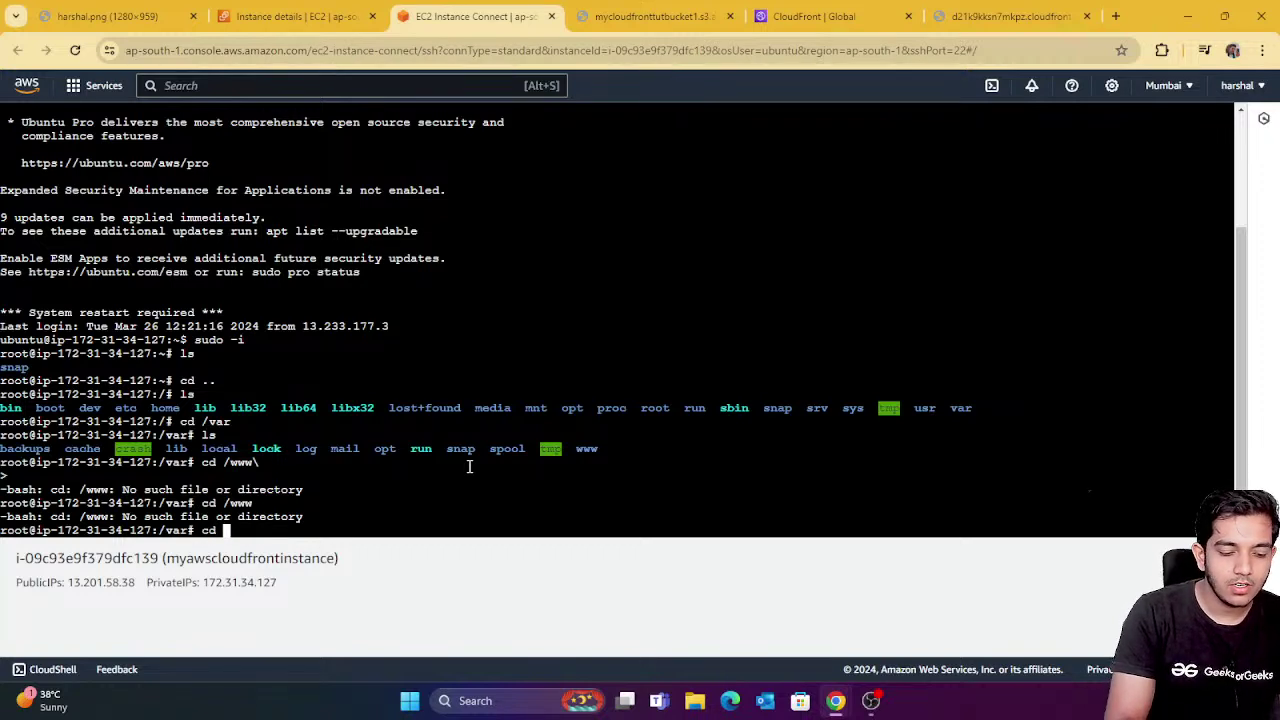
text(www)
key(Return)
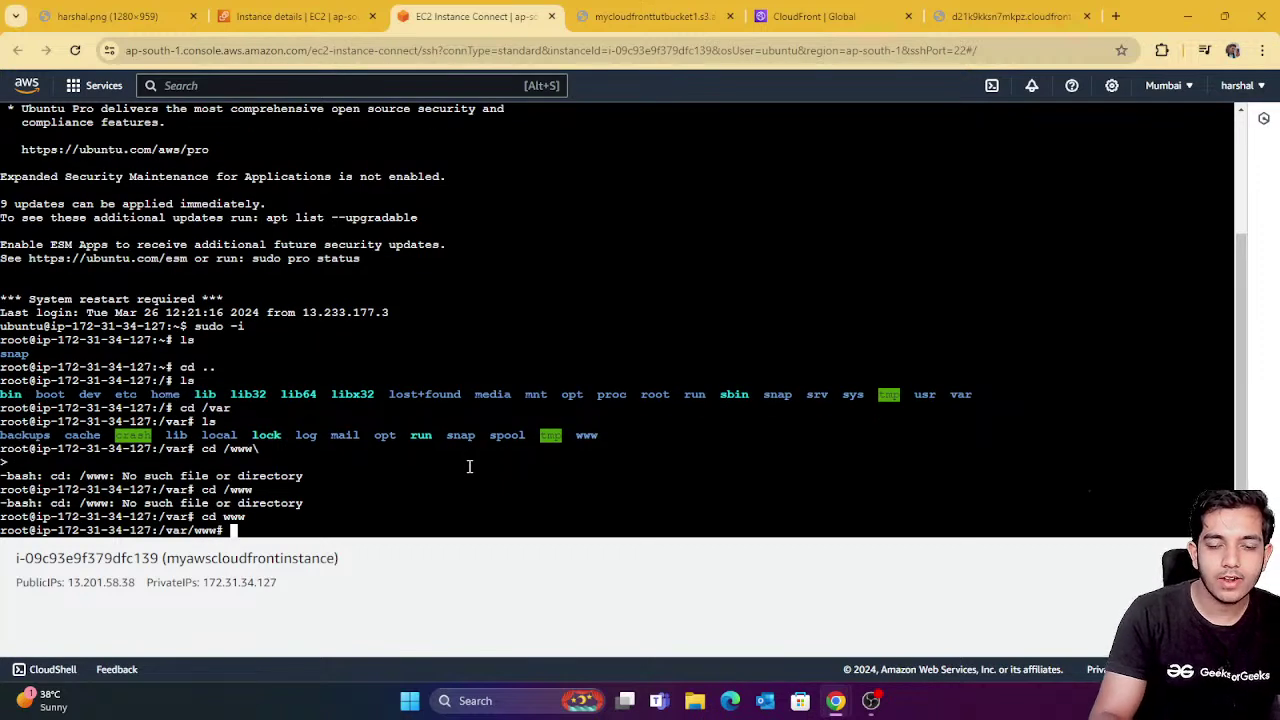
text(ls)
key(Return)
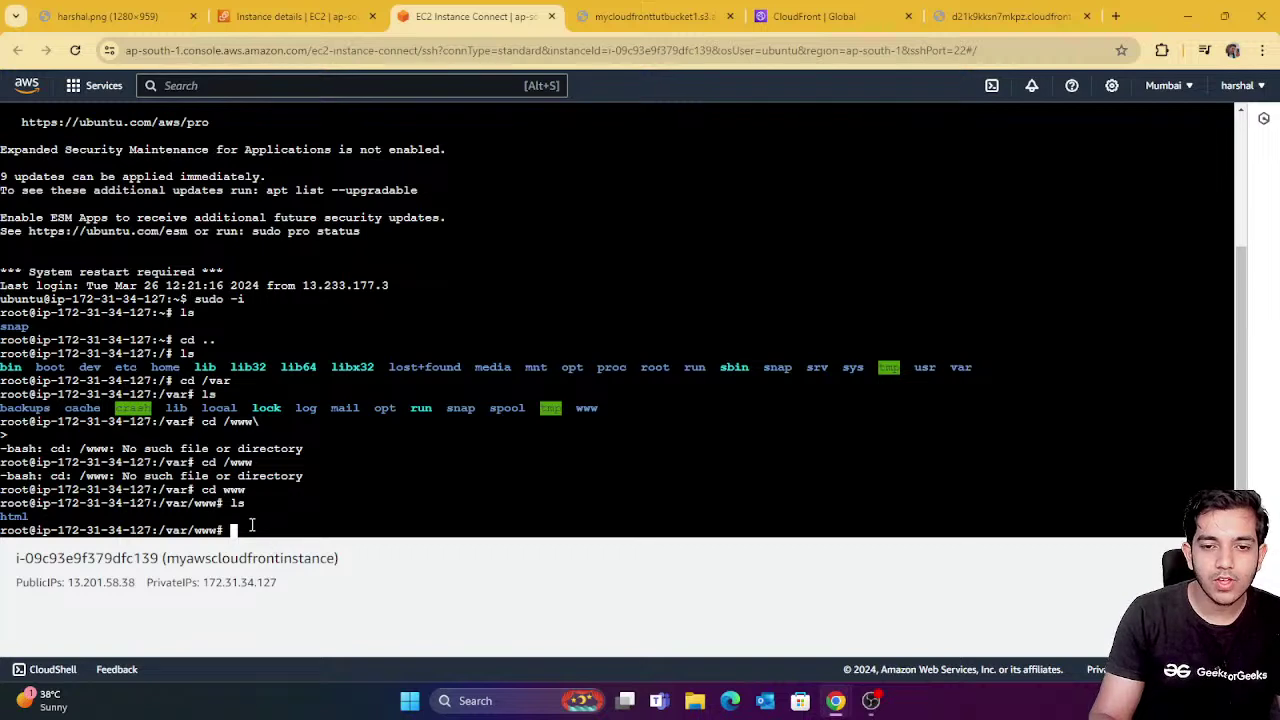
Change into the html directory inside /var/www, trying cd /html first and correcting the command to cd \html.
text(cd /html)
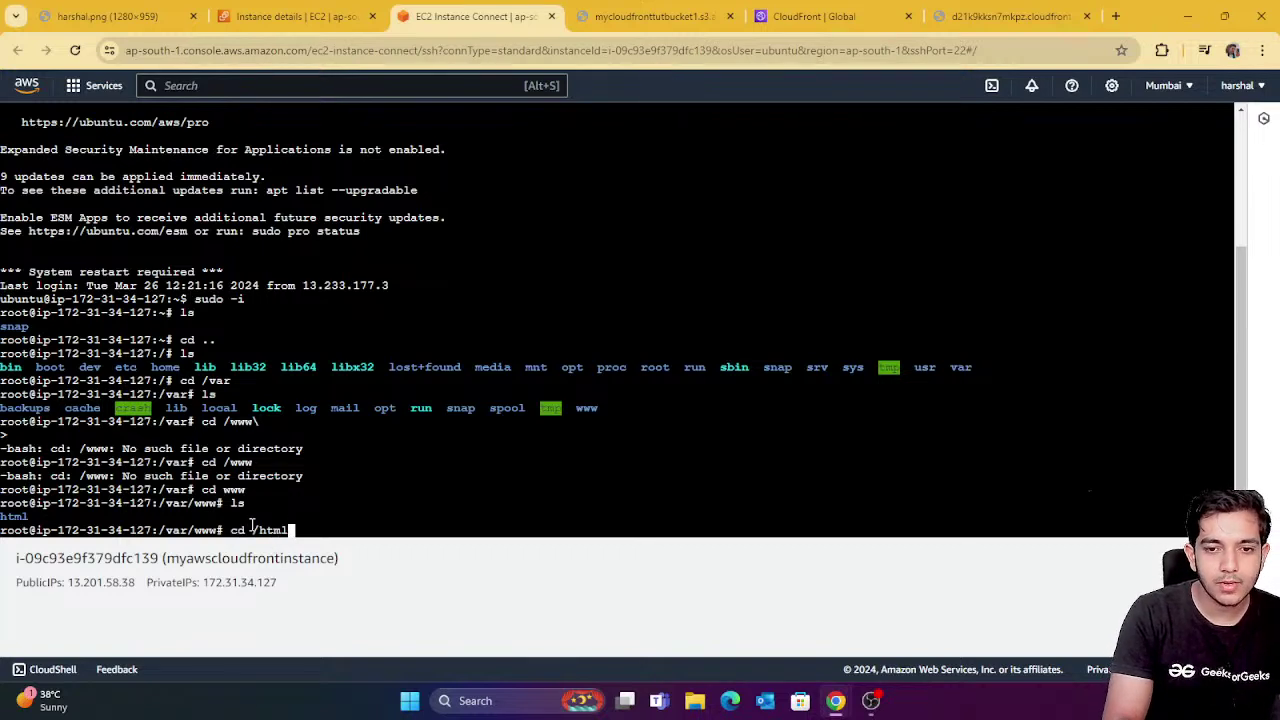
key(Return)
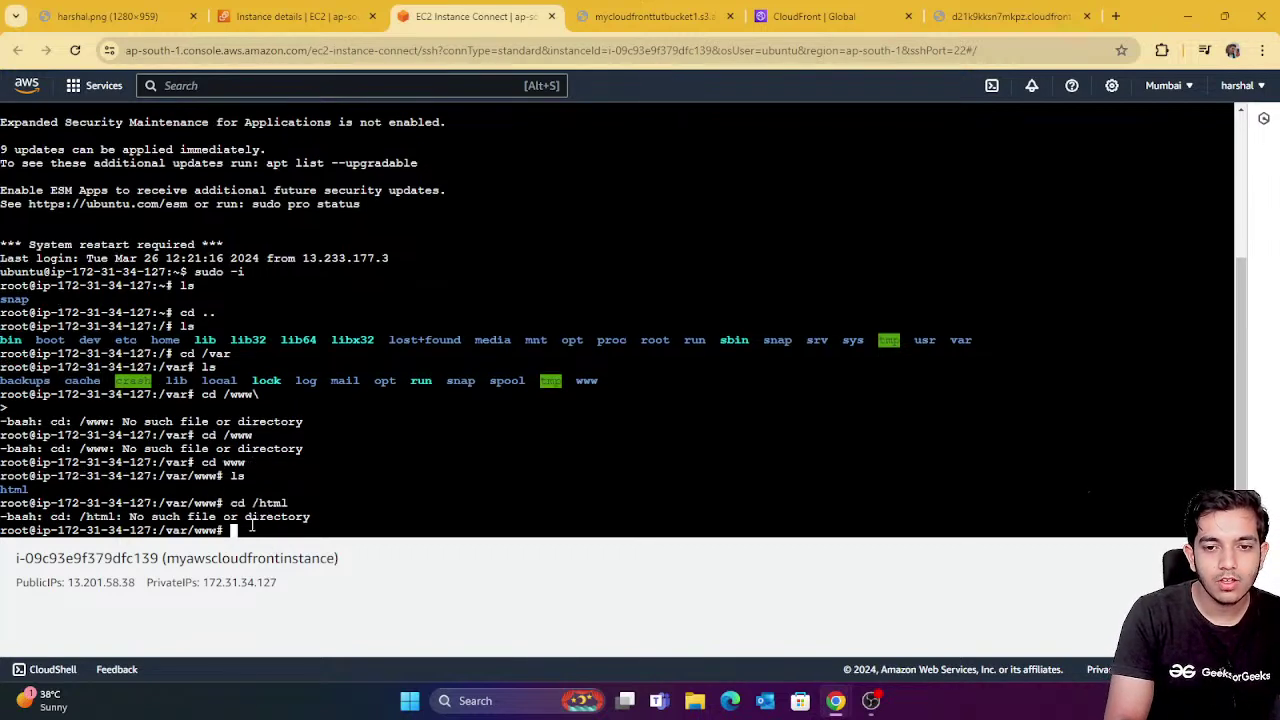
key(Up)
key(Left)
key(Left)
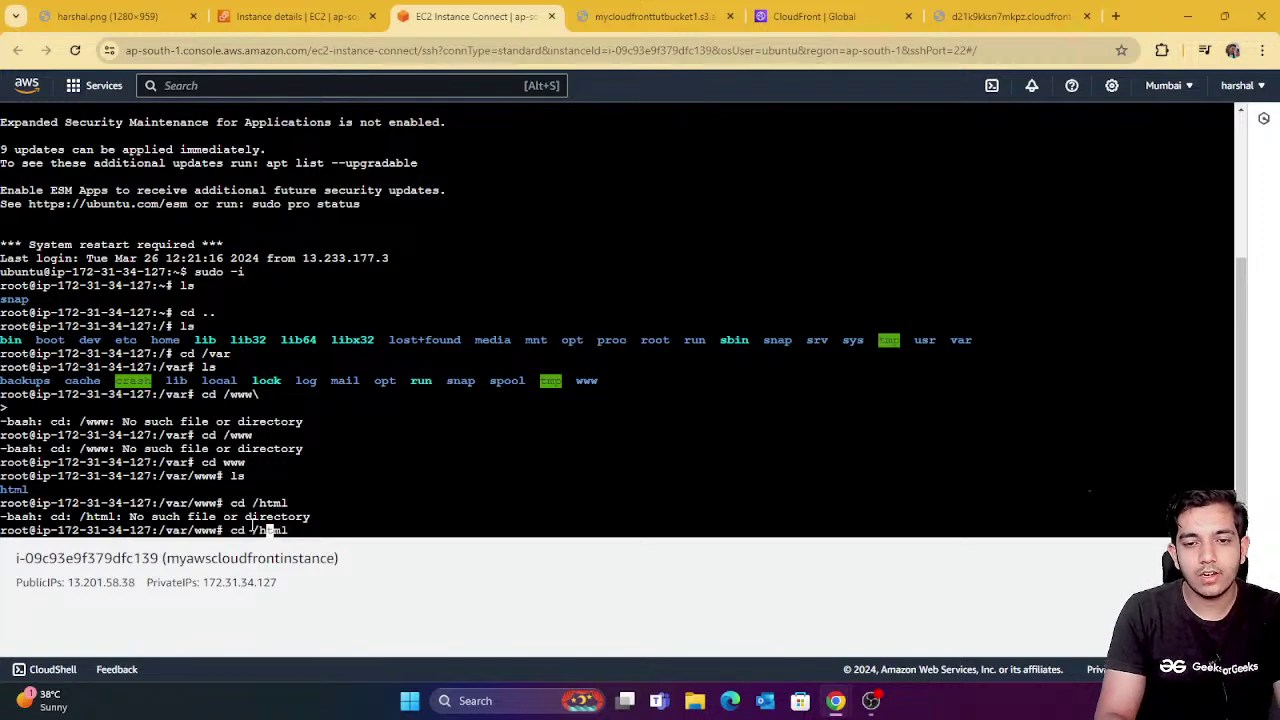
key(Left)
key(Left)
key(BackSpace)
key(Return)
Try to change into html once more by editing the recalled command to cd html.
key(Up)
key(Up)
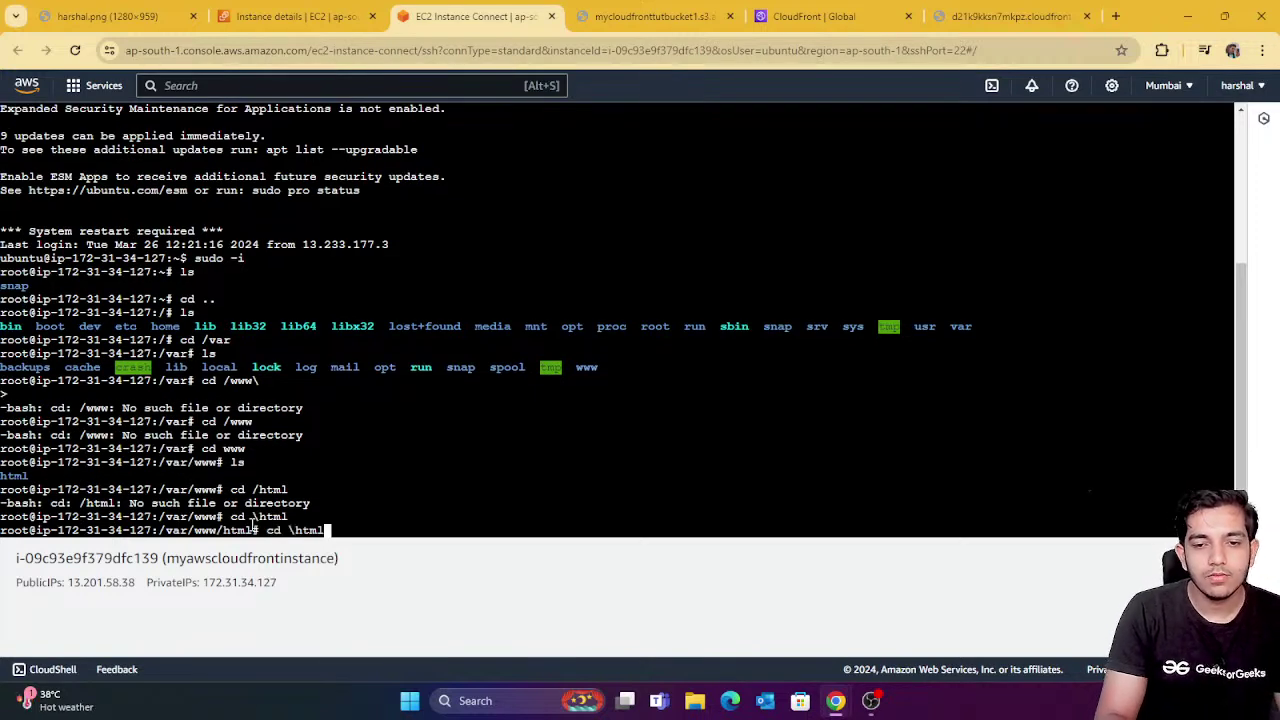
key(Left)
key(Left)
key(Left)
key(Left)
key(BackSpace)
key(Return)
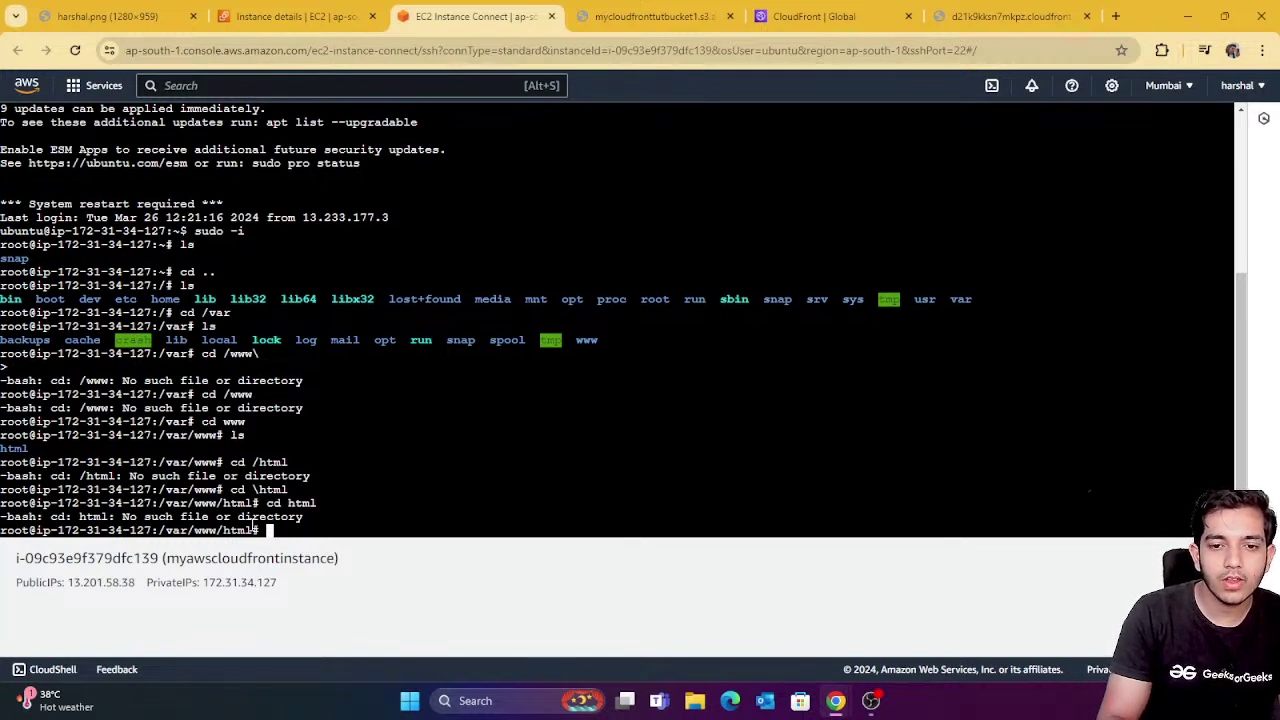
Check the current directory path in the prompt and list the files in /var/www/html.
drag(220, 500, 256, 505)
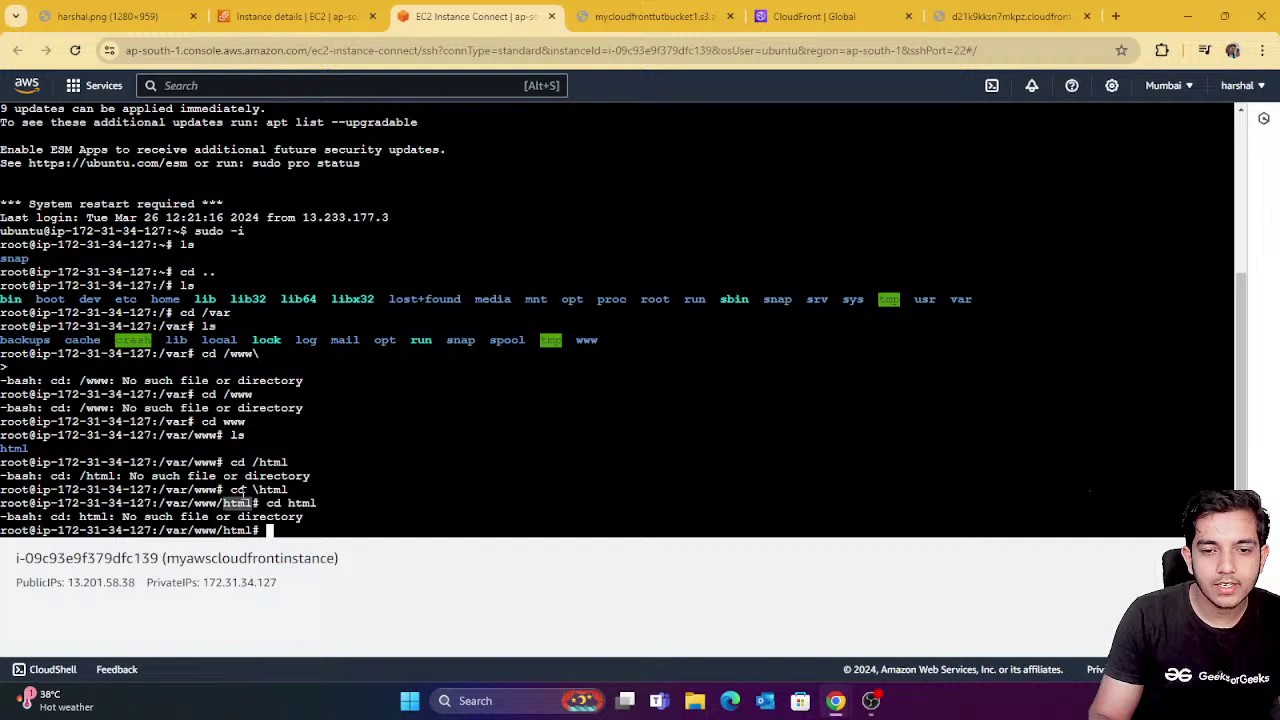
click(309, 519)
drag(259, 530, 209, 530)
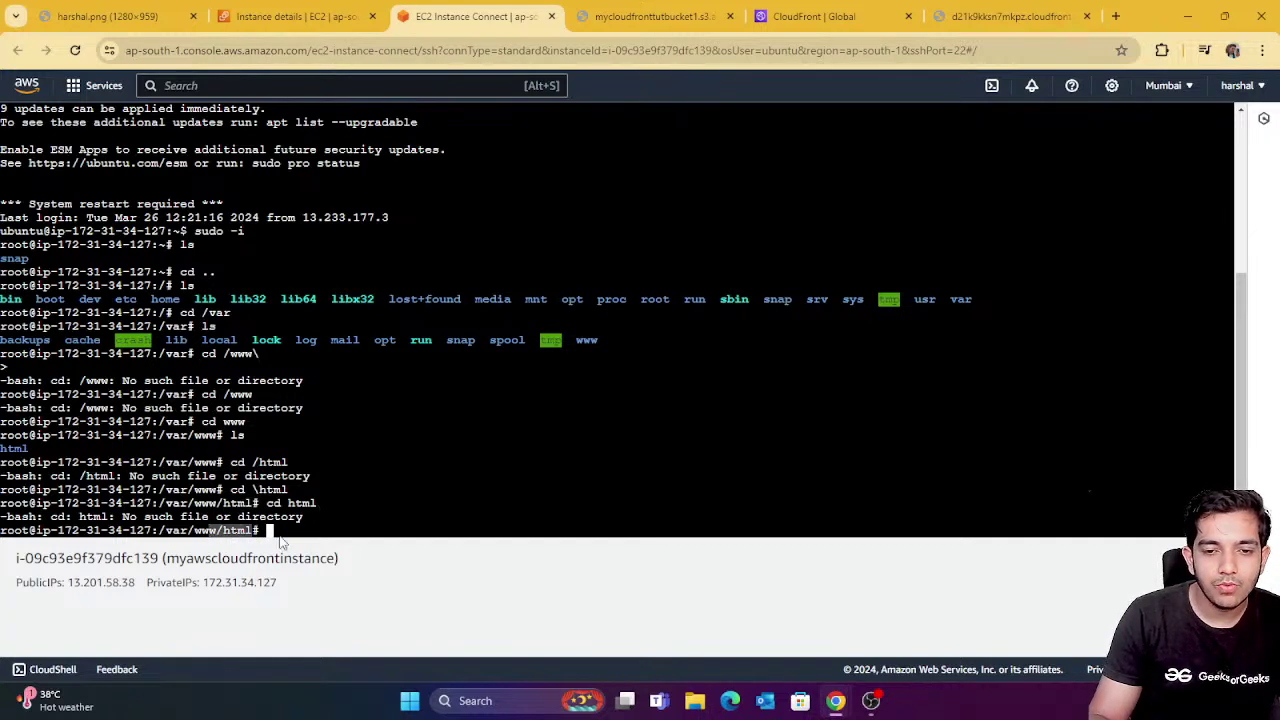
click(316, 533)
text(ls)
key(Return)
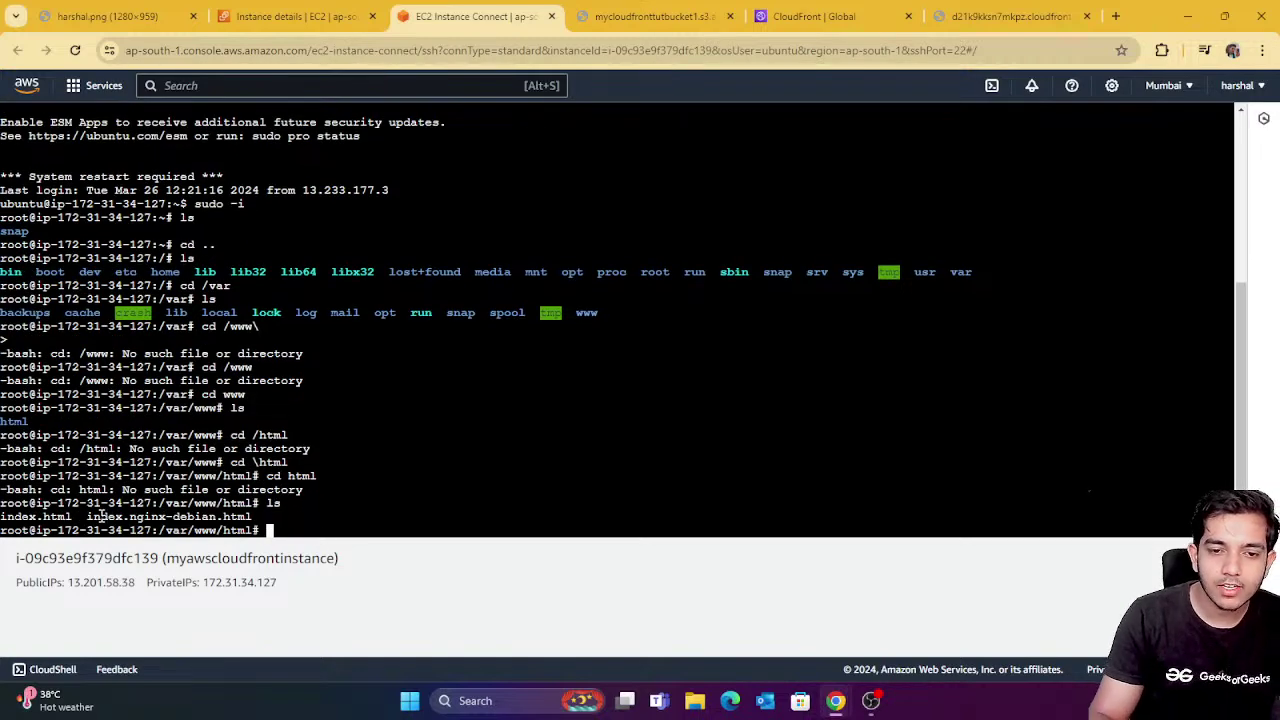
Check the heading served by the CloudFront domain page and return to the EC2 Instance Connect terminal.
click(1005, 16)
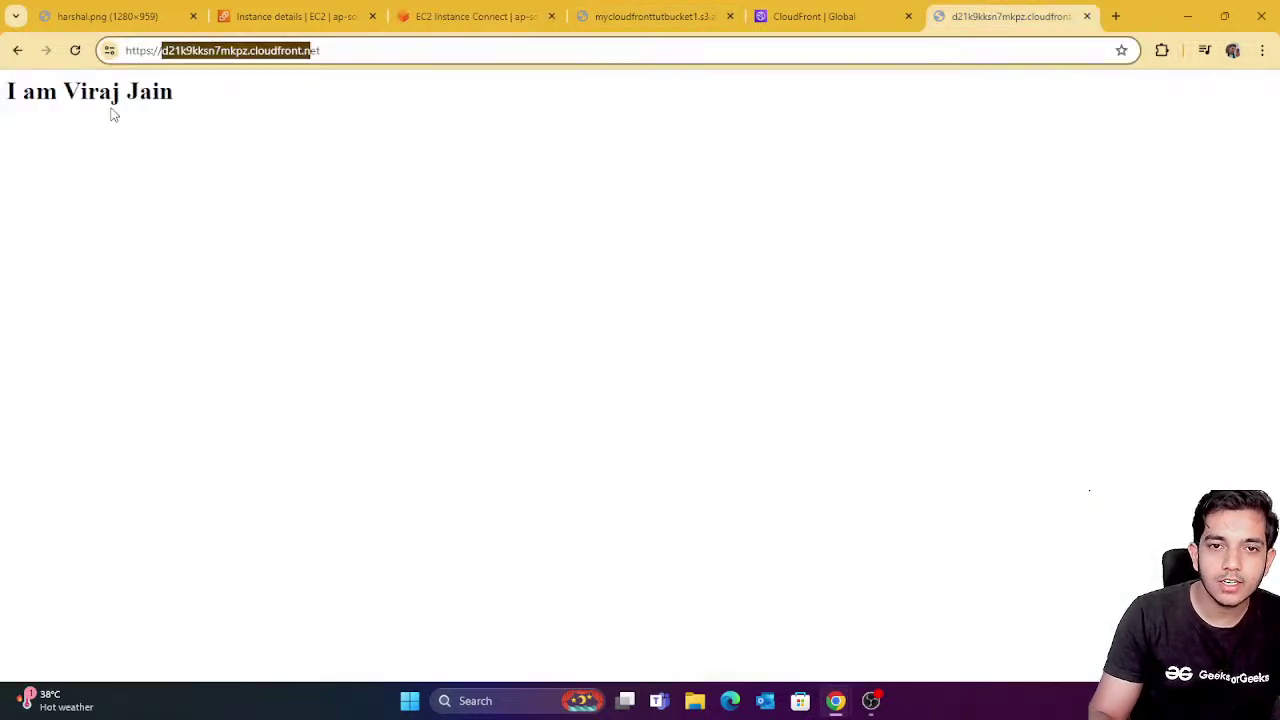
click(172, 95)
drag(172, 95, 6, 92)
click(634, 14)
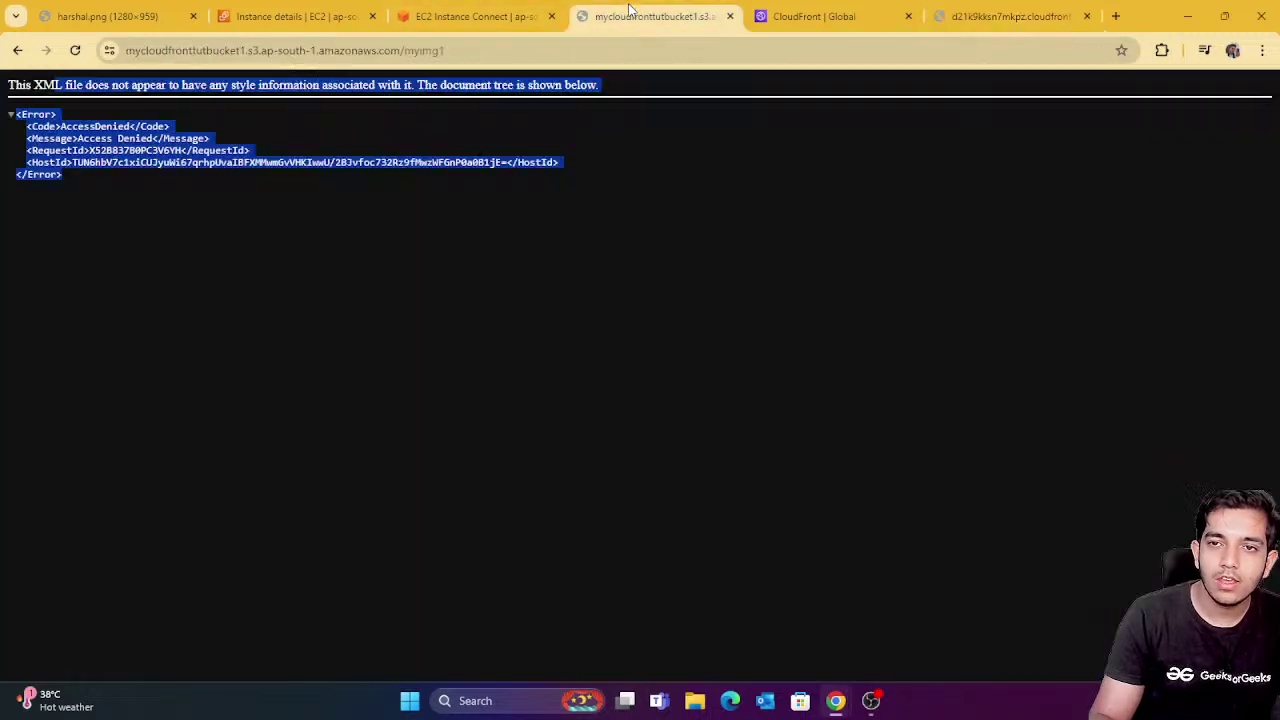
click(533, 14)
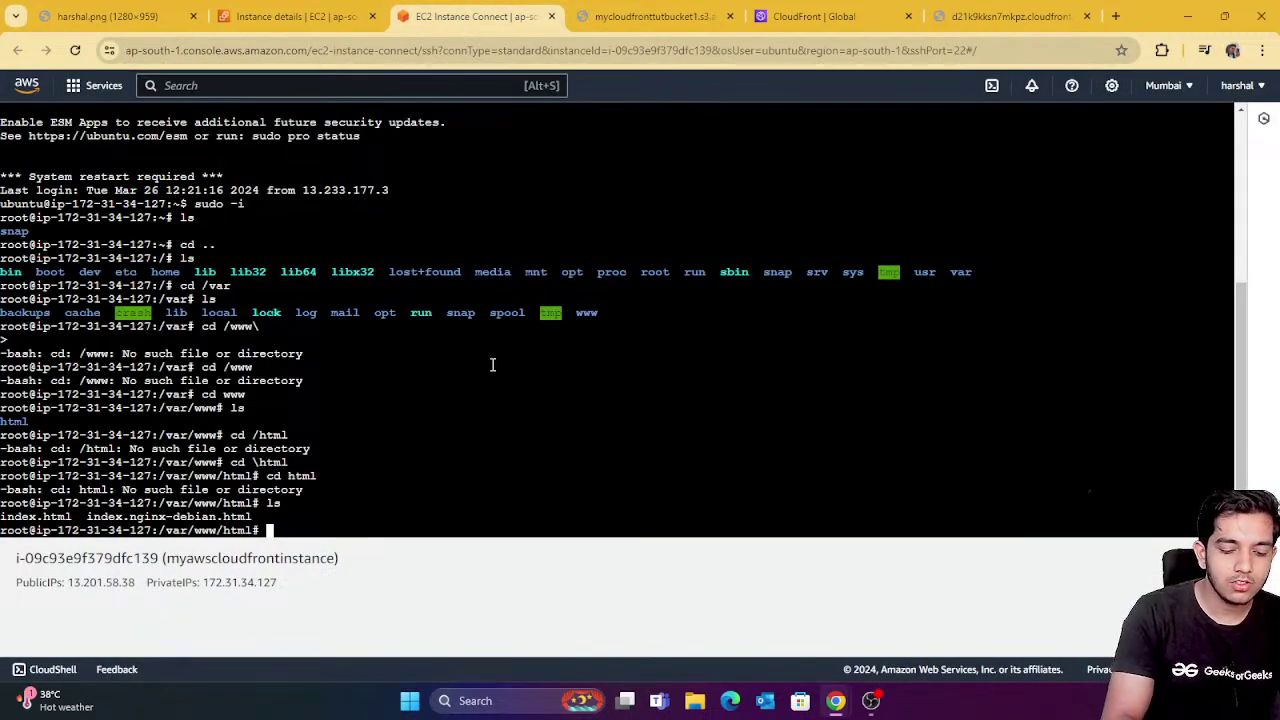
Create a directory named api inside /var/www/html with mkdir api and list the directory contents.
text(mkdir)
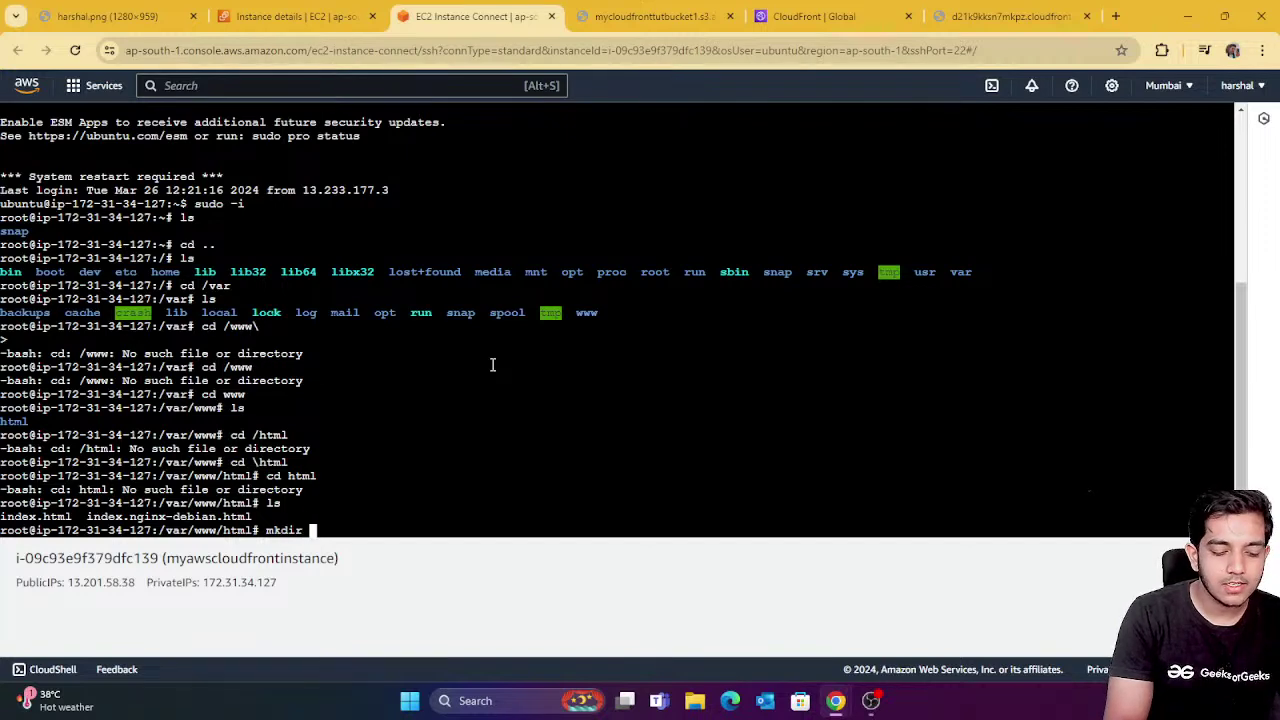
text( api)
key(Return)
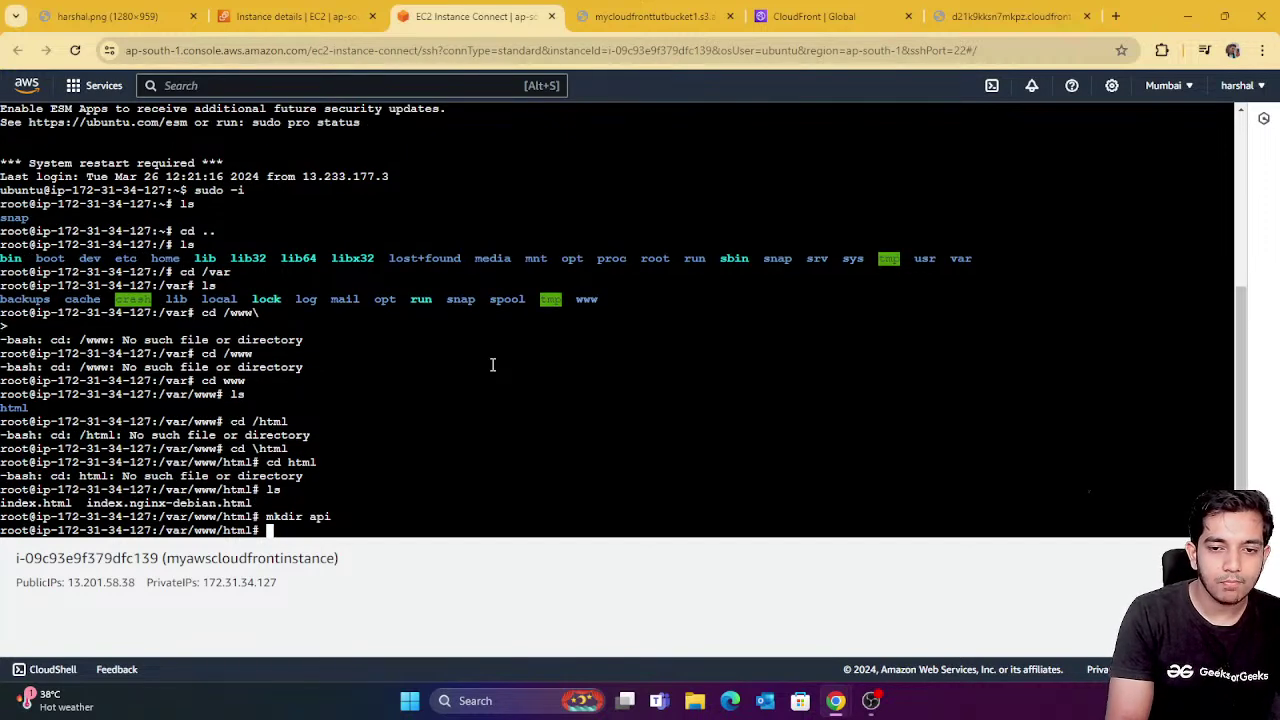
text(ls)
key(Return)
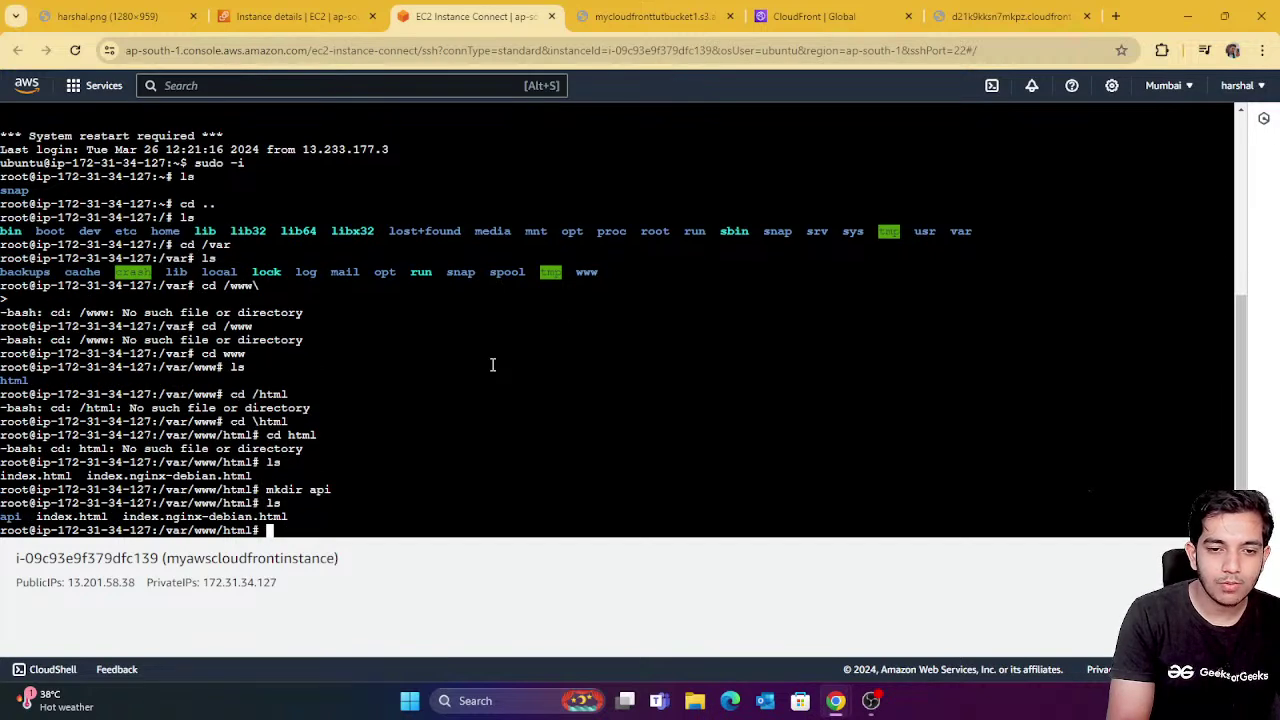
Change into the new api directory, trying cd /api first and correcting it to cd api, and list its contents.
text(cd )
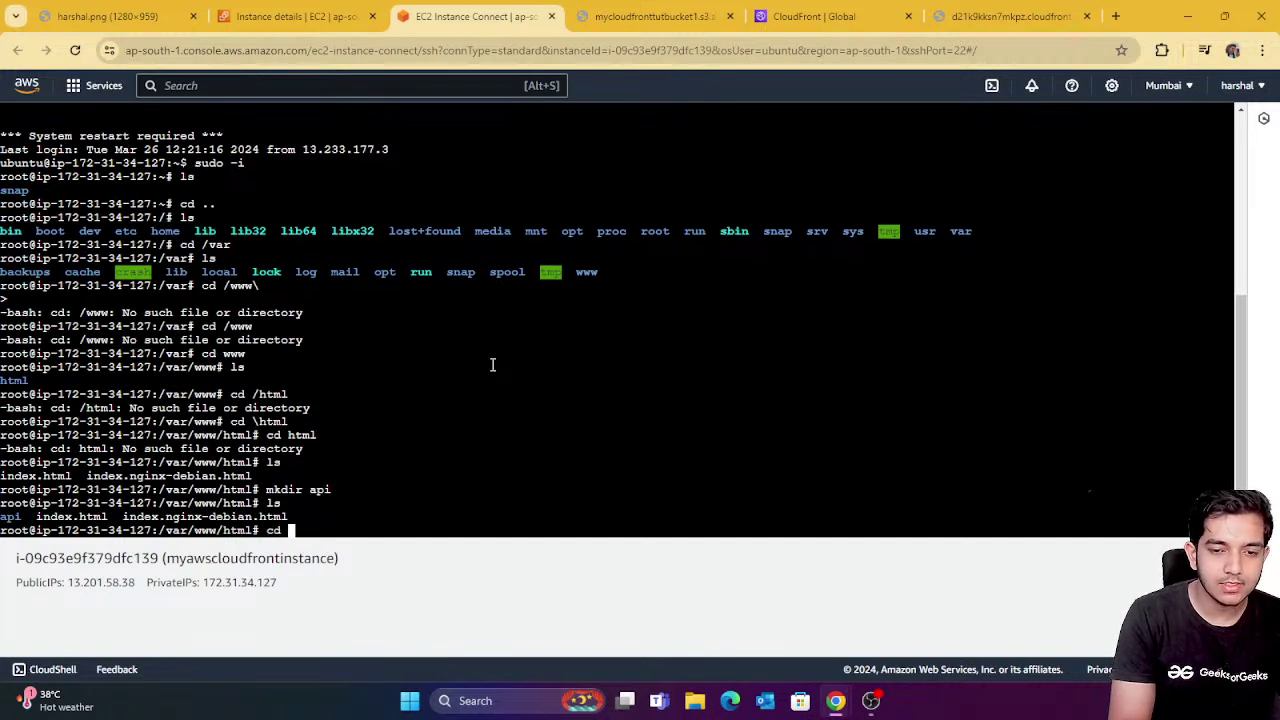
text(/api)
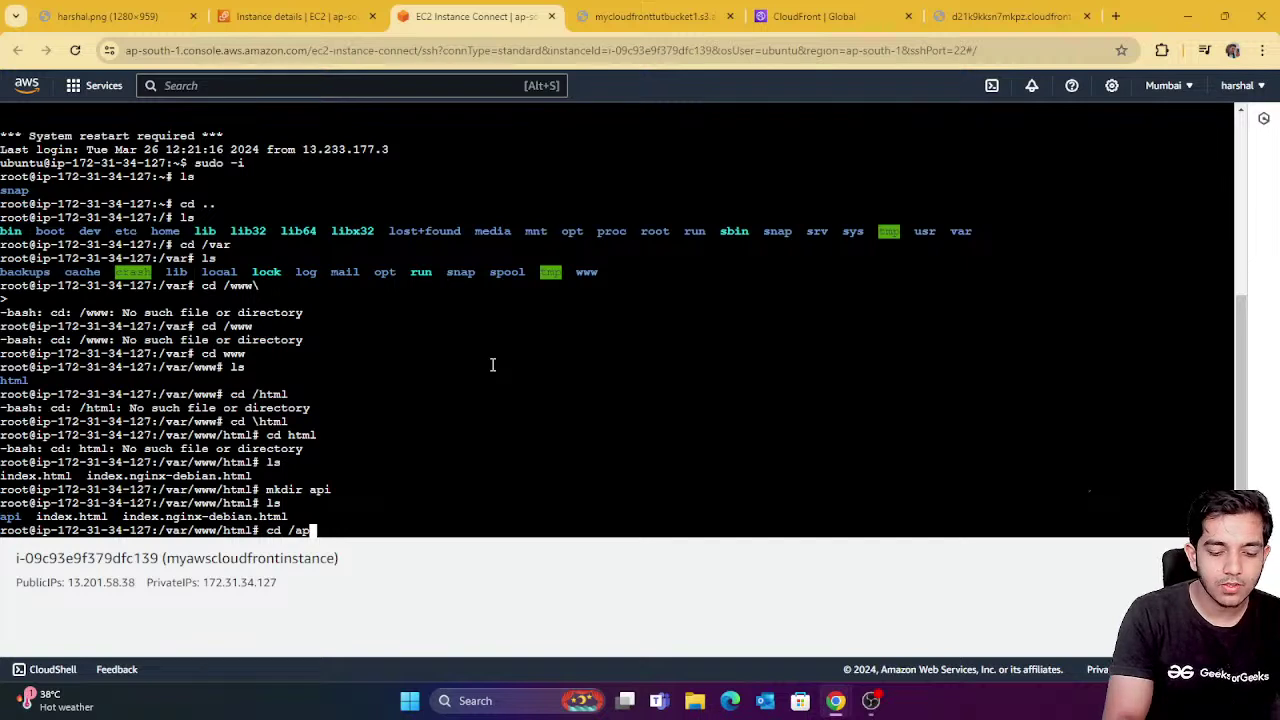
key(Return)
text(cd api)
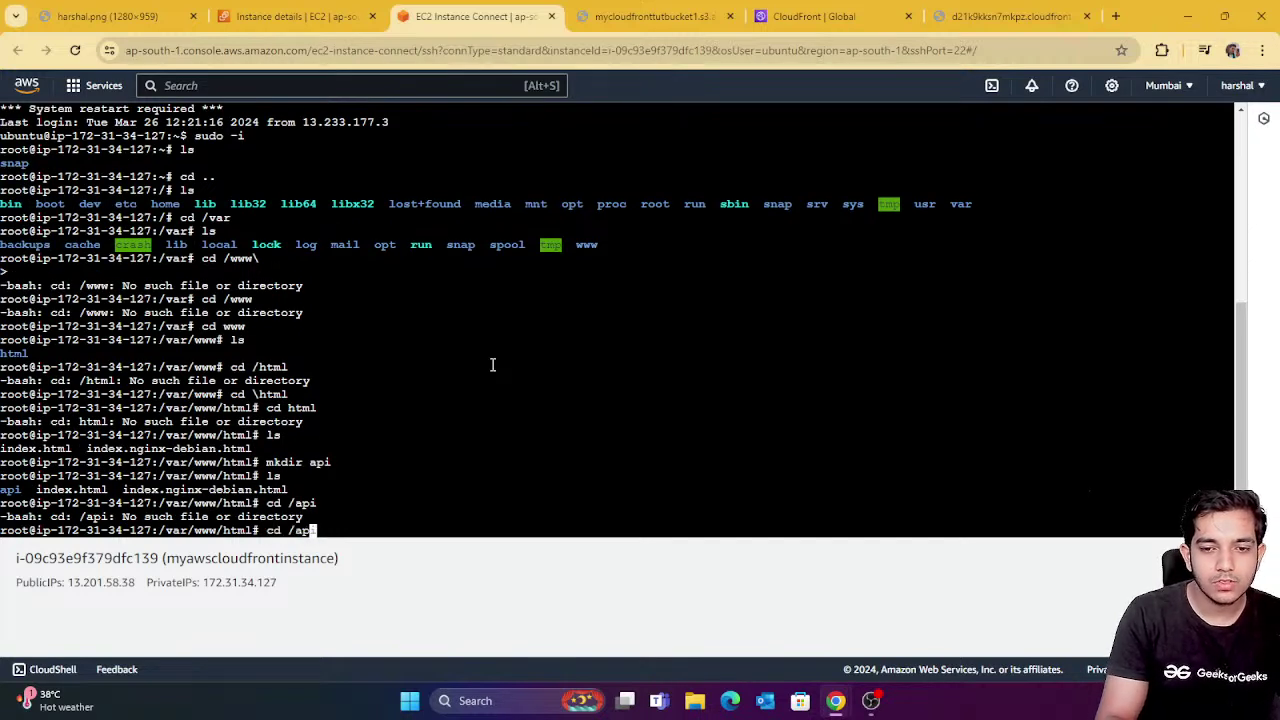
key(Return)
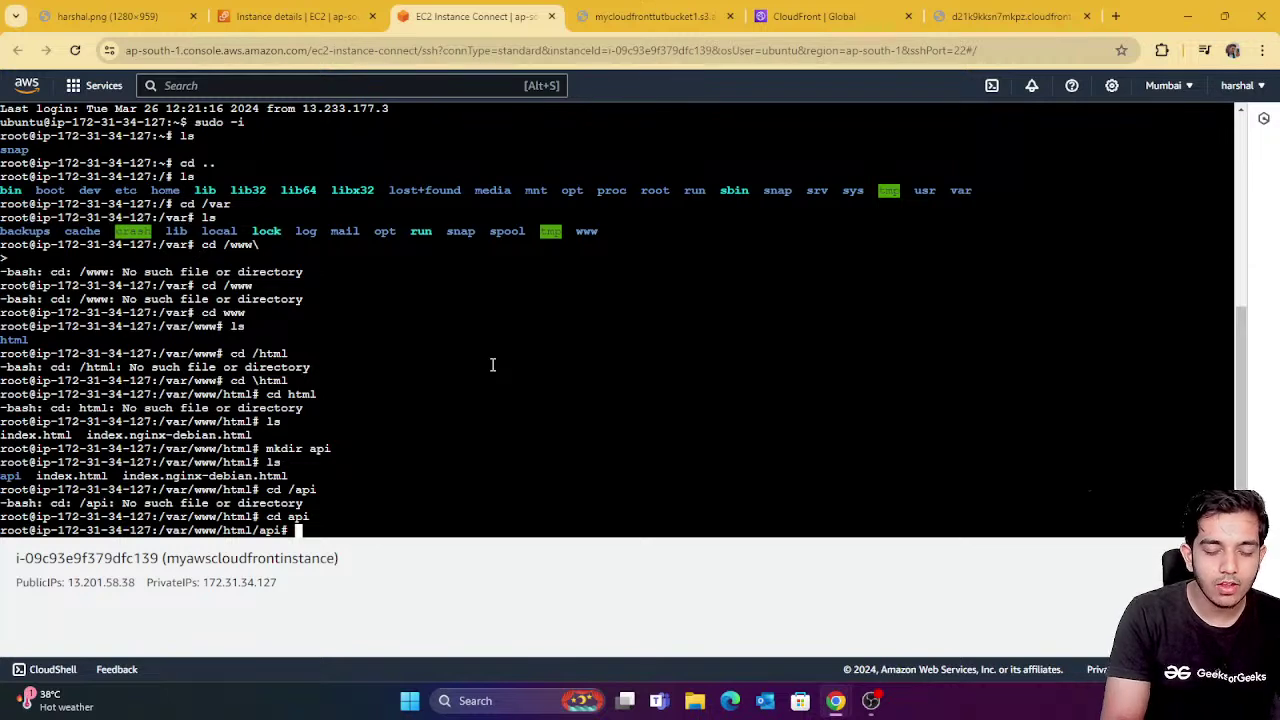
text(ls)
key(Return)
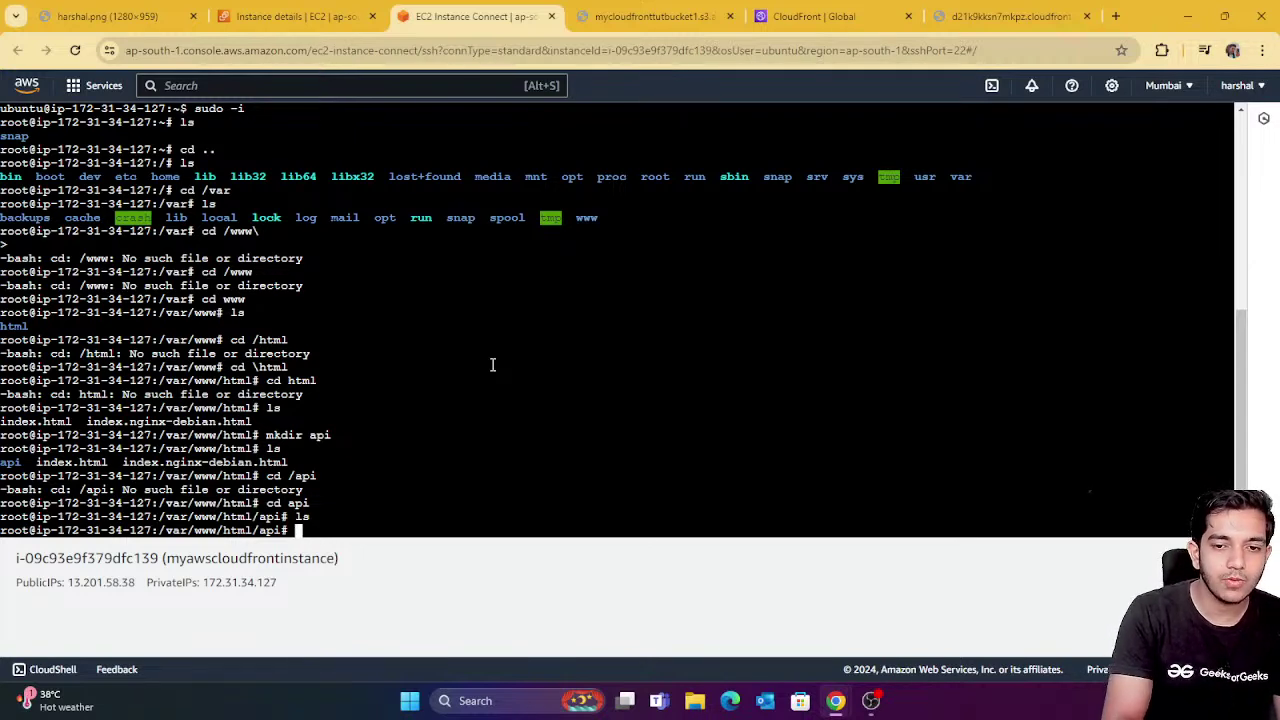
text(index.)
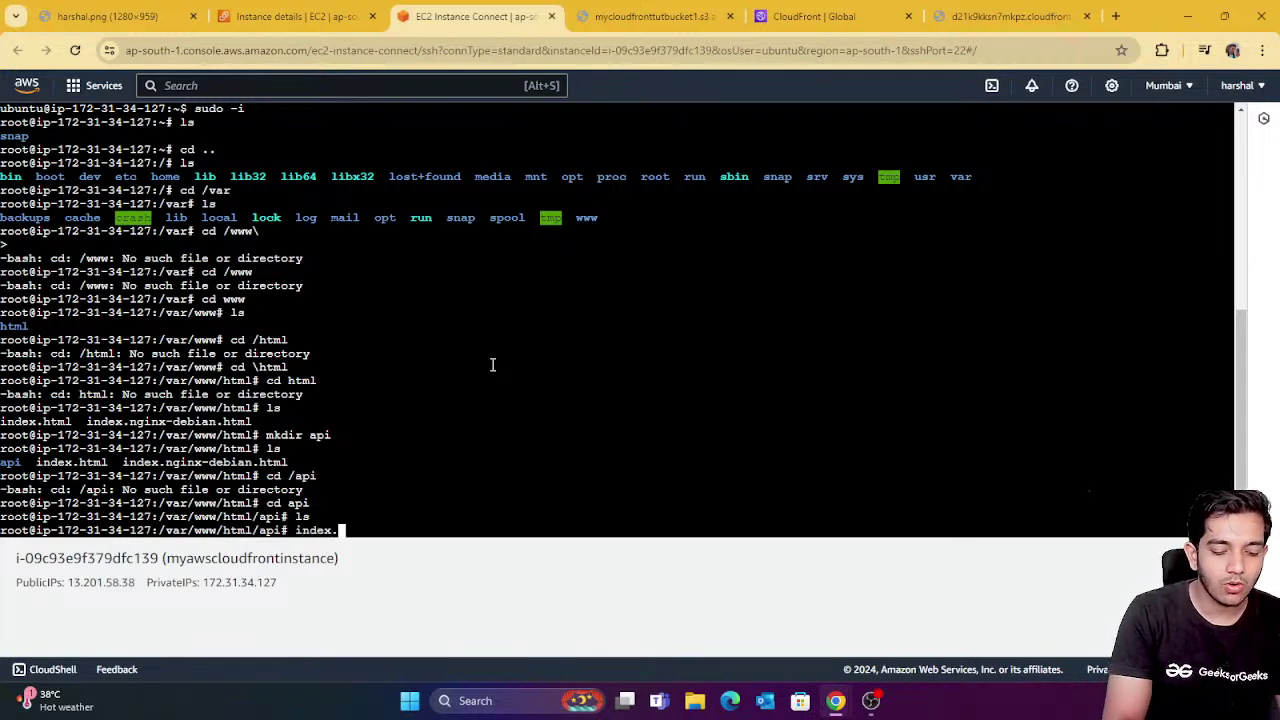
text(html)
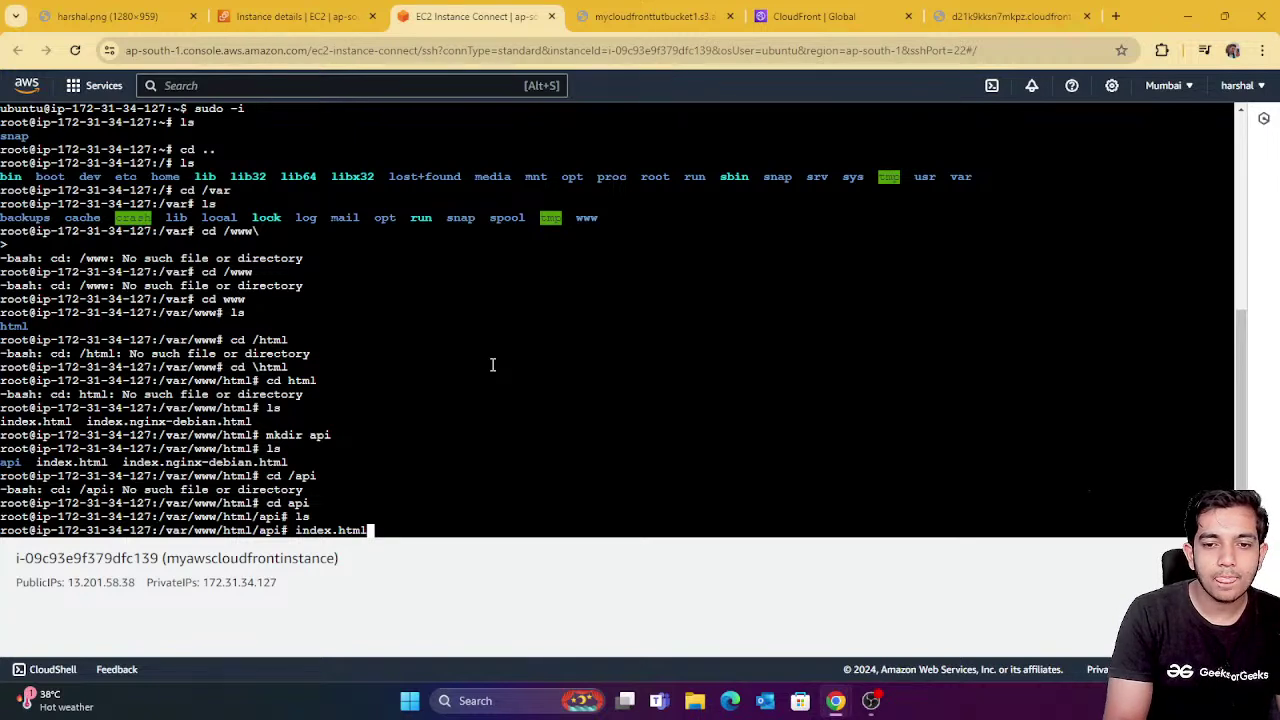
key(BackSpace)
key(BackSpace)
key(BackSpace)
key(BackSpace)
key(BackSpace)
key(BackSpace)
key(BackSpace)
key(BackSpace)
key(BackSpace)
key(BackSpace)
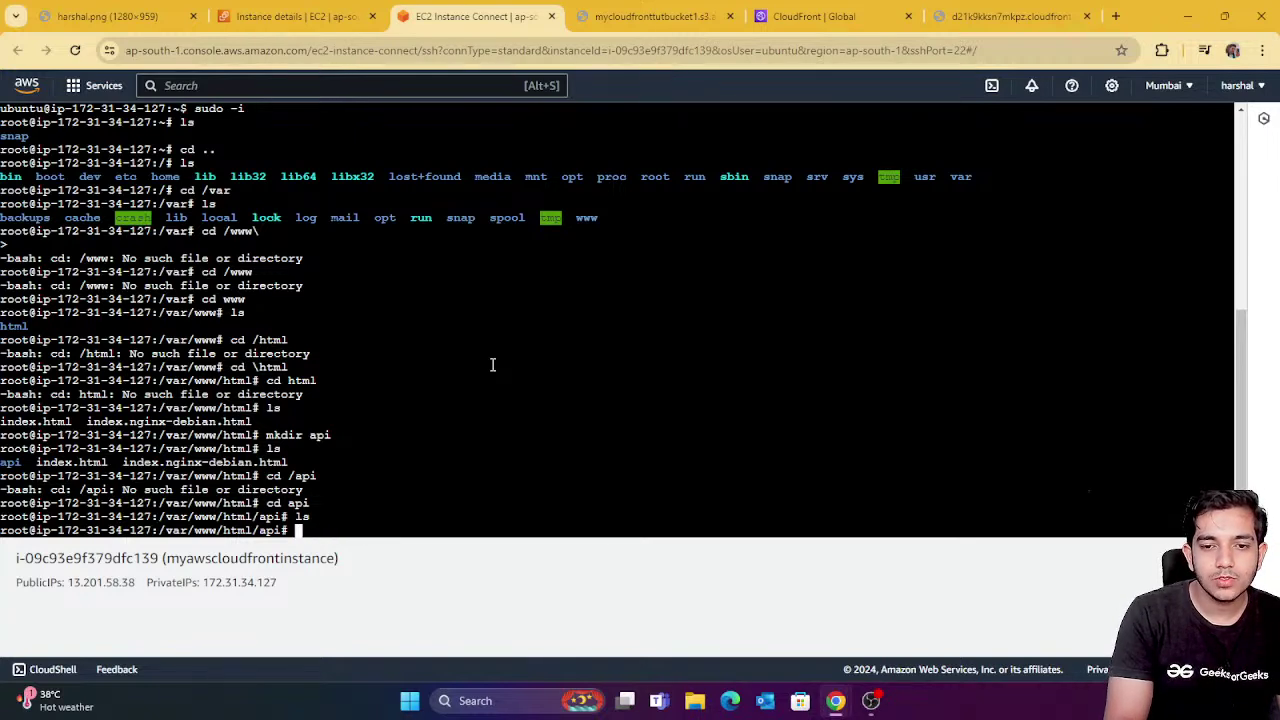
Open a new index.html in vi inside the api directory and insert an empty <h1></h1> element.
text(vi ind)
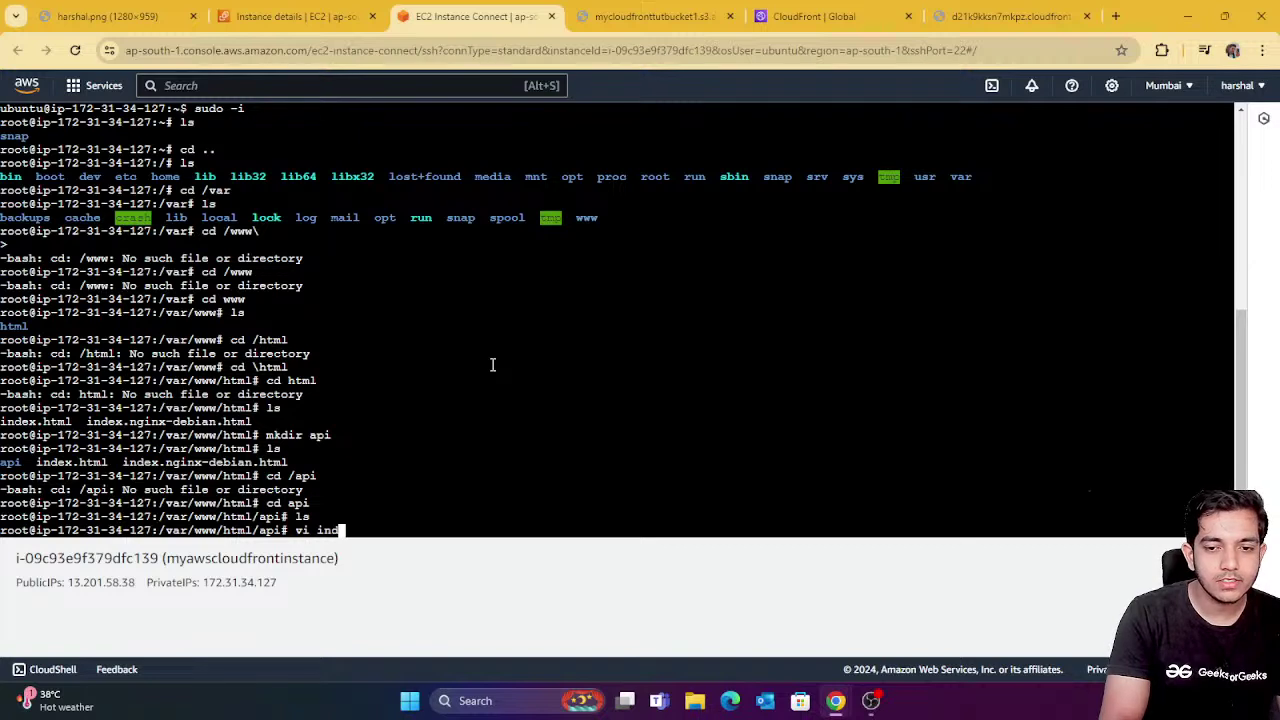
text(ex.html)
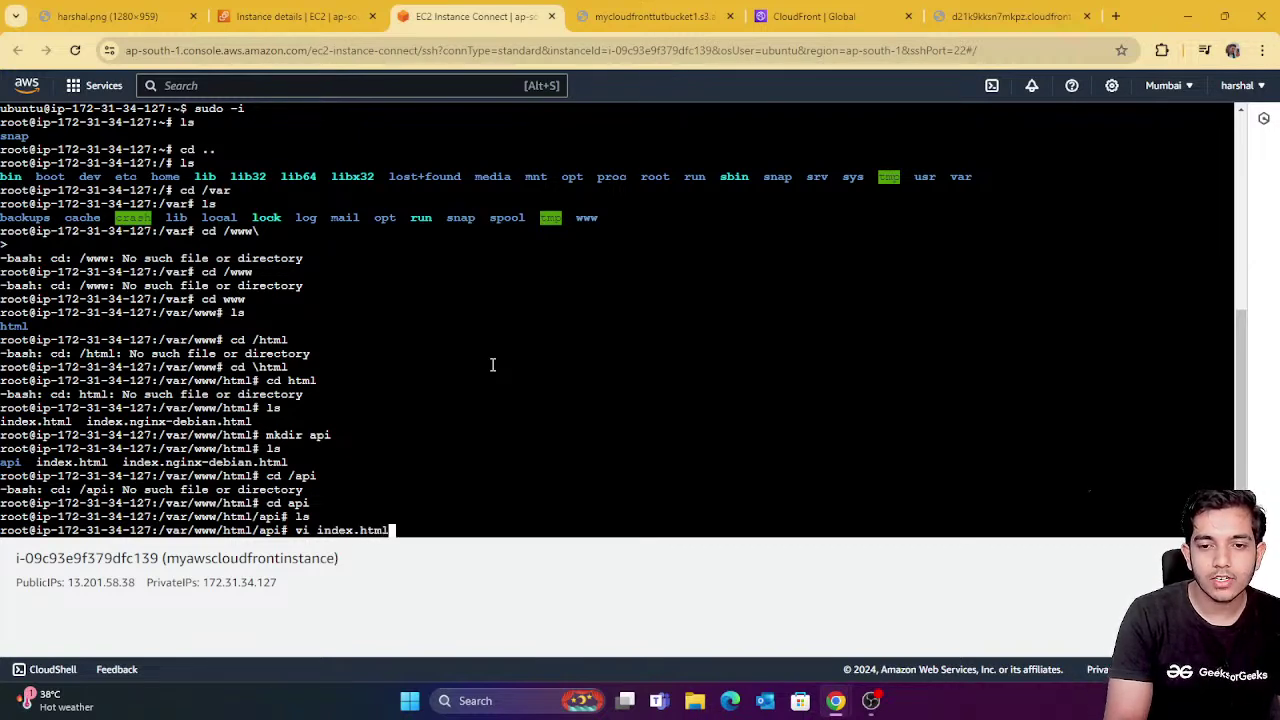
key(Return)
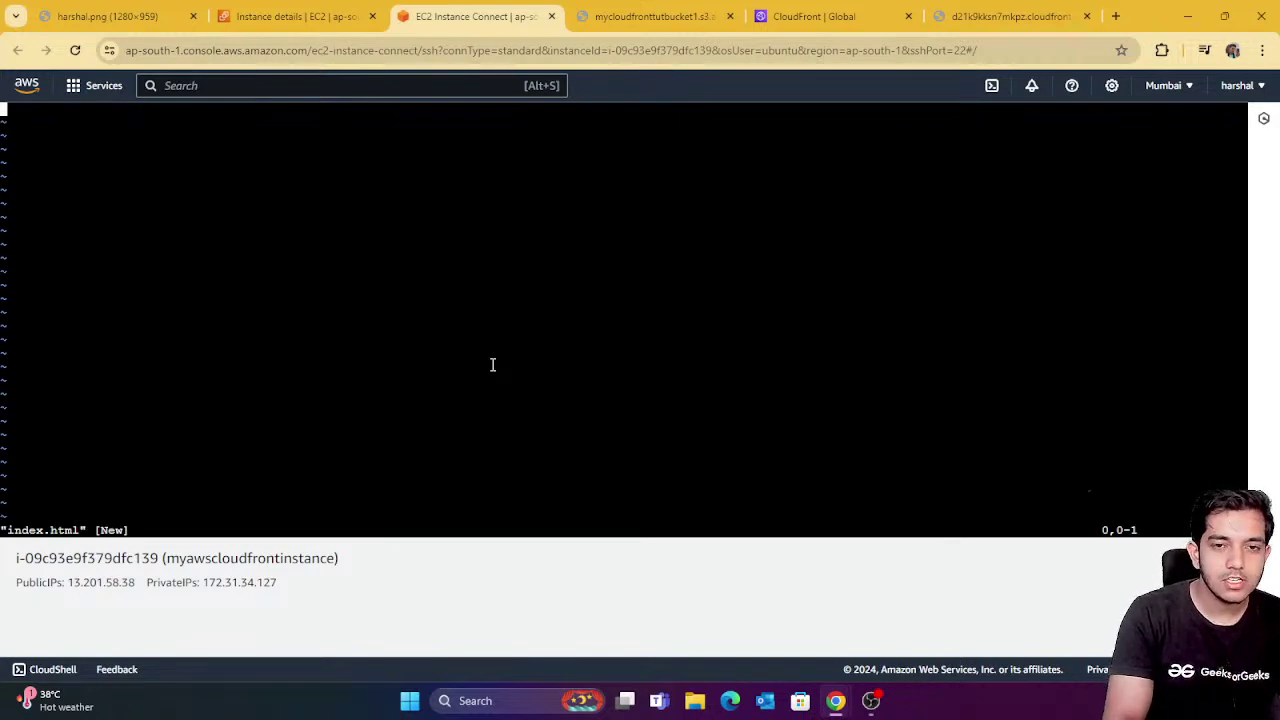
text(i<)
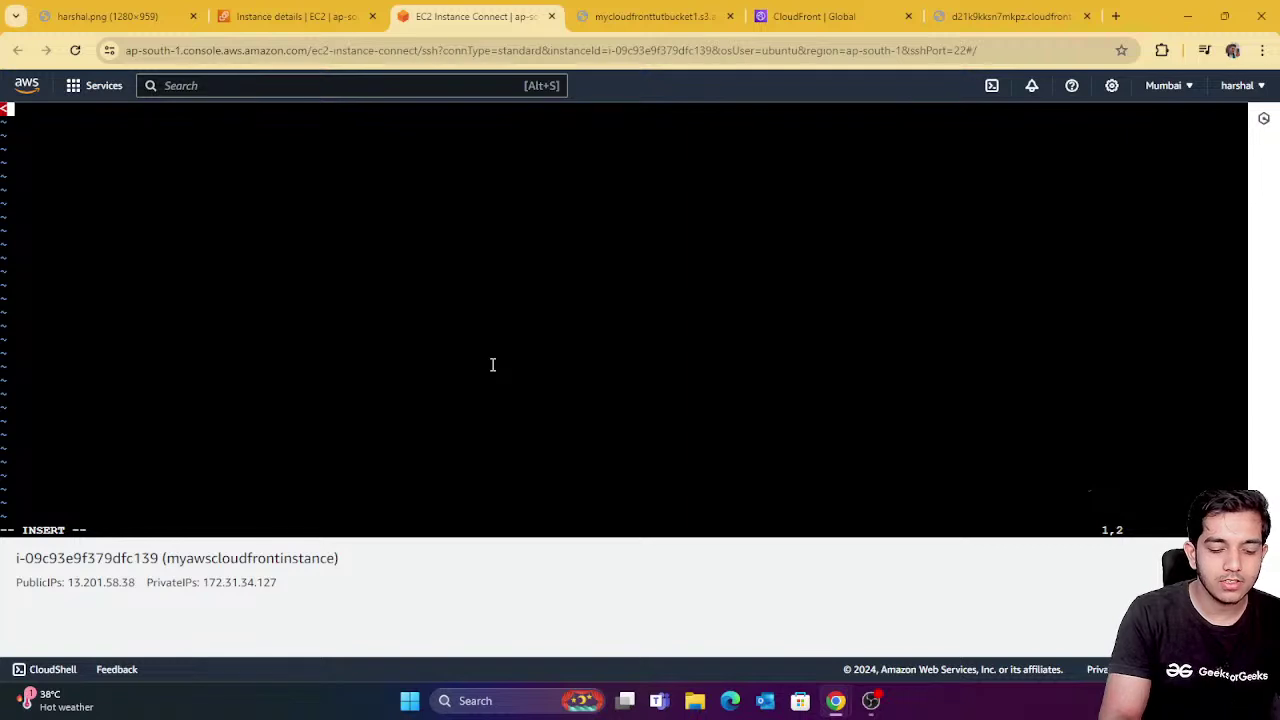
text(h1><)
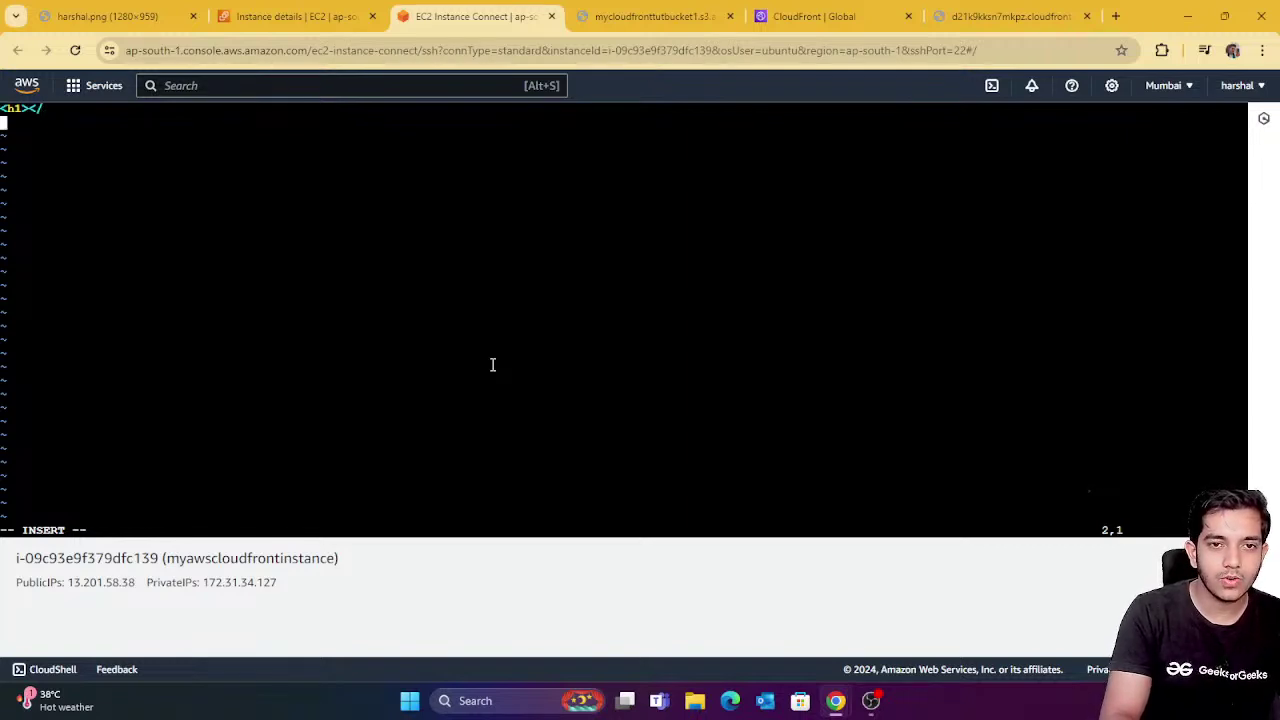
text(/h1)
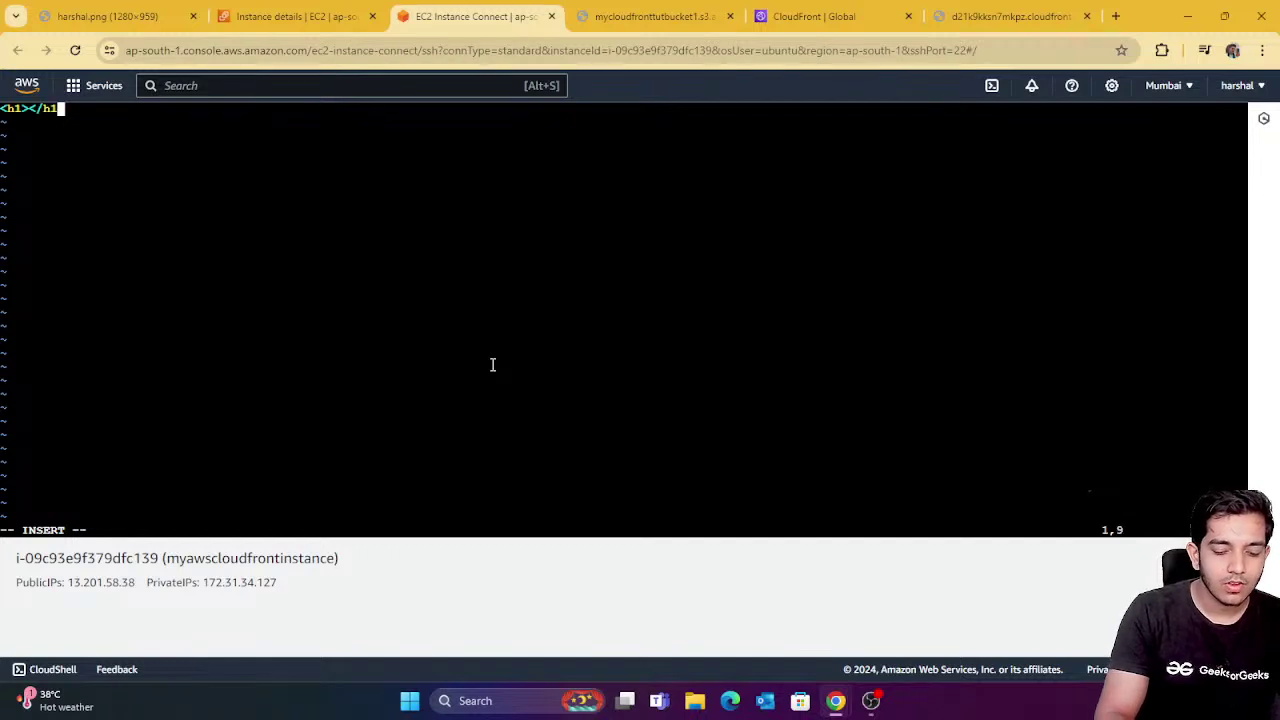
Enter the text "Hey there this is api 1" between the h1 tags of index.html.
key(Left)
key(Left)
key(Left)
key(Left)
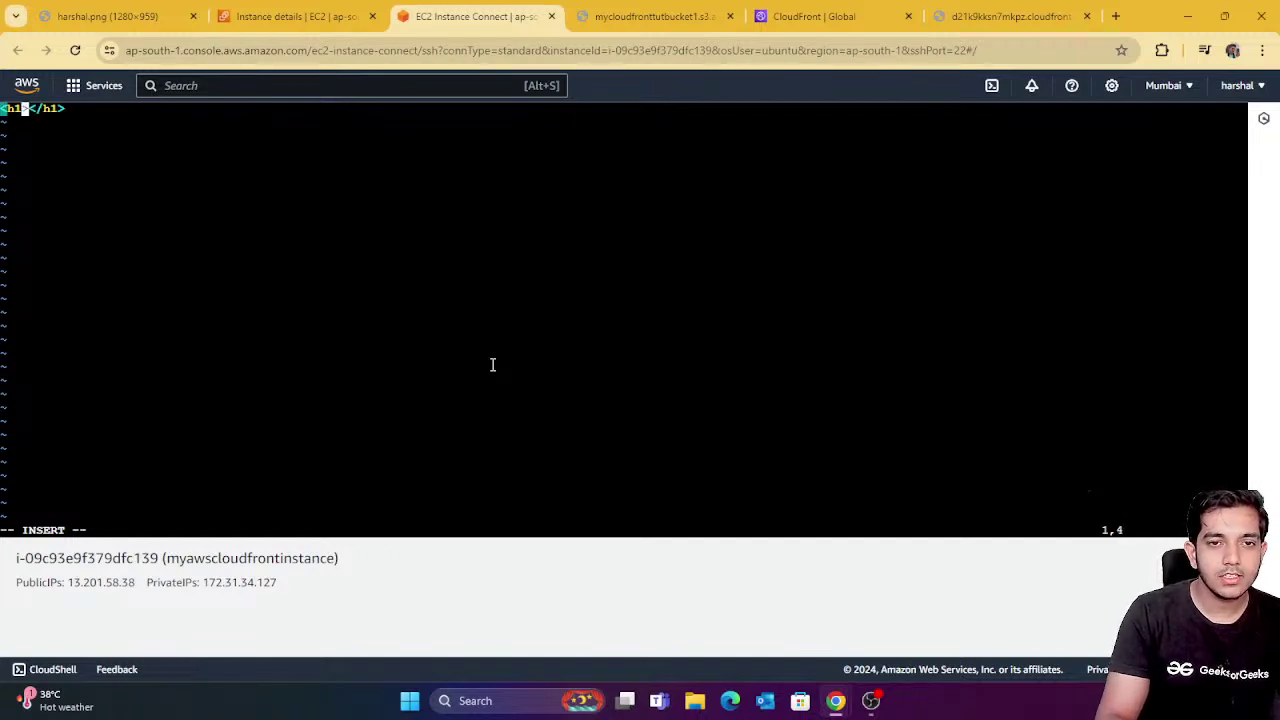
text(Hey there )
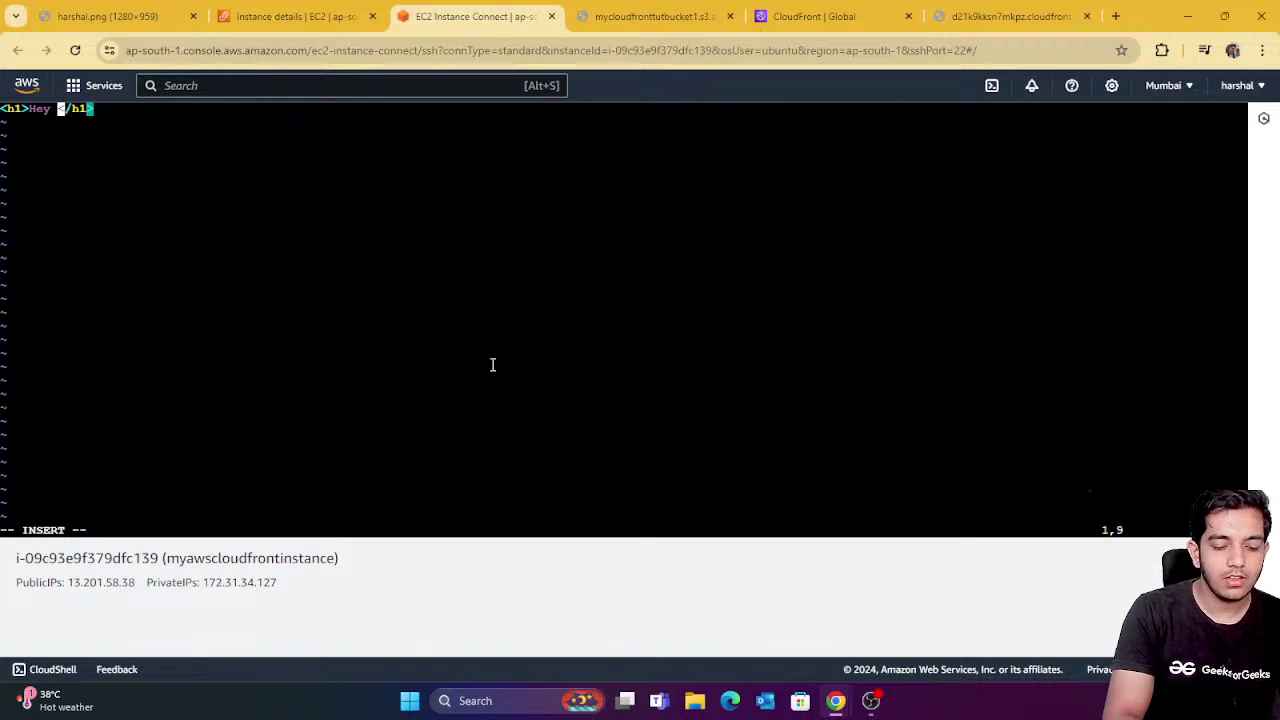
text(this is )
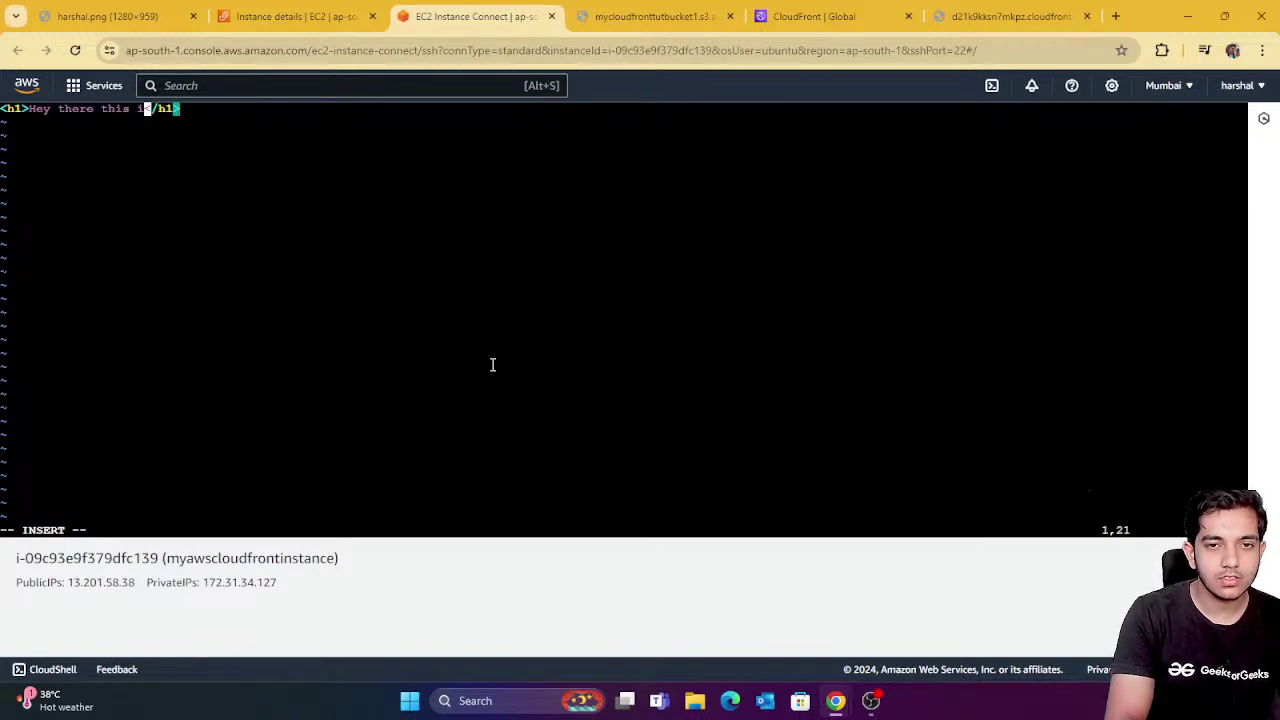
text(api 1)
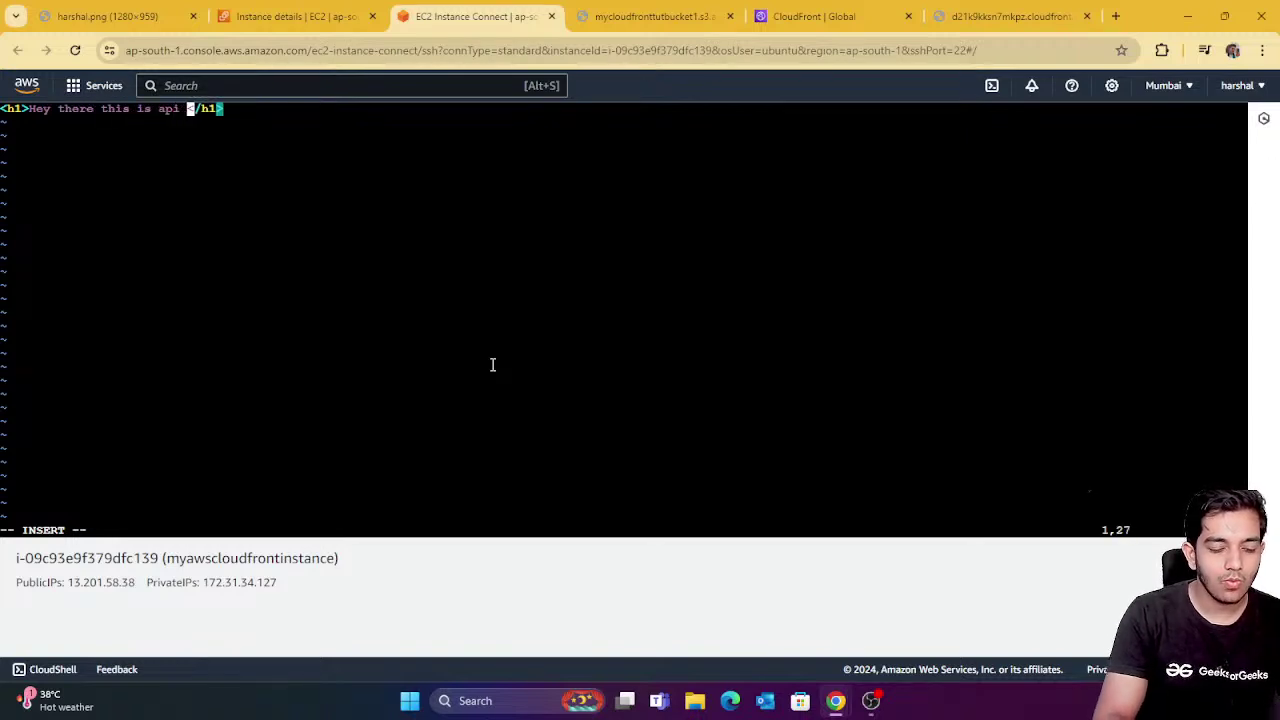
key(Left)
key(Left)
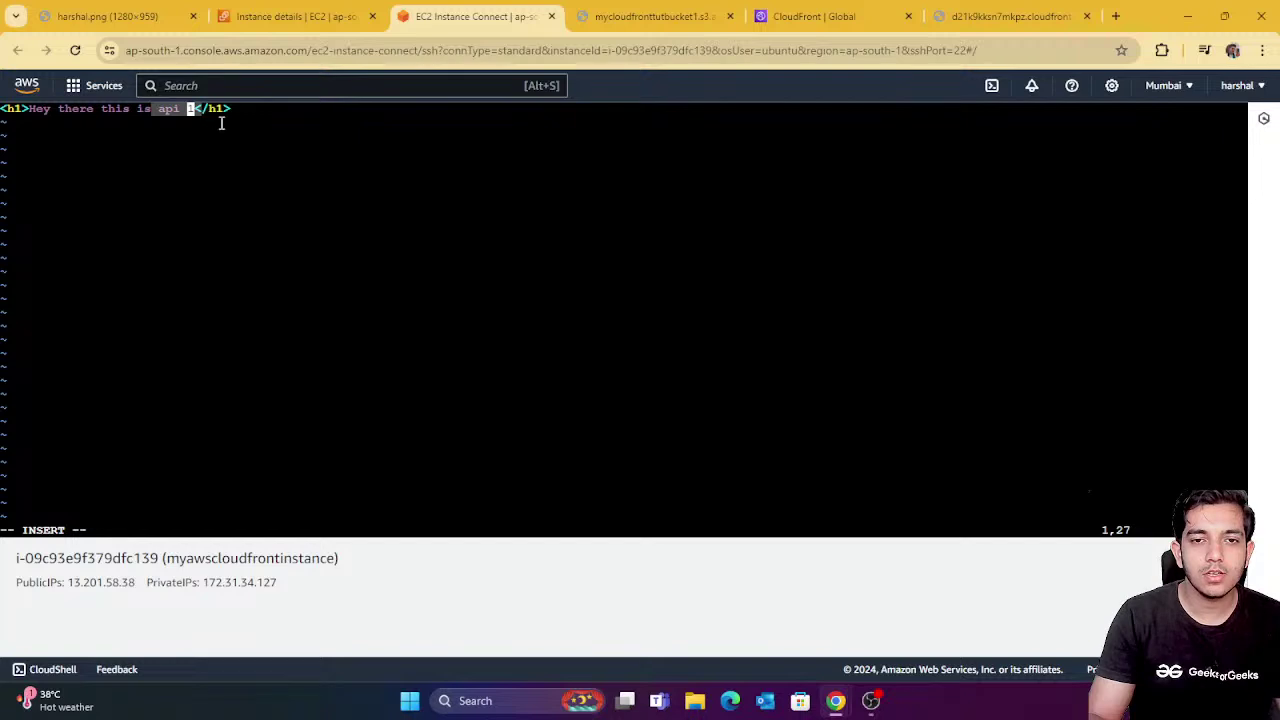
Save index.html and quit vi with :wq.
key(Escape)
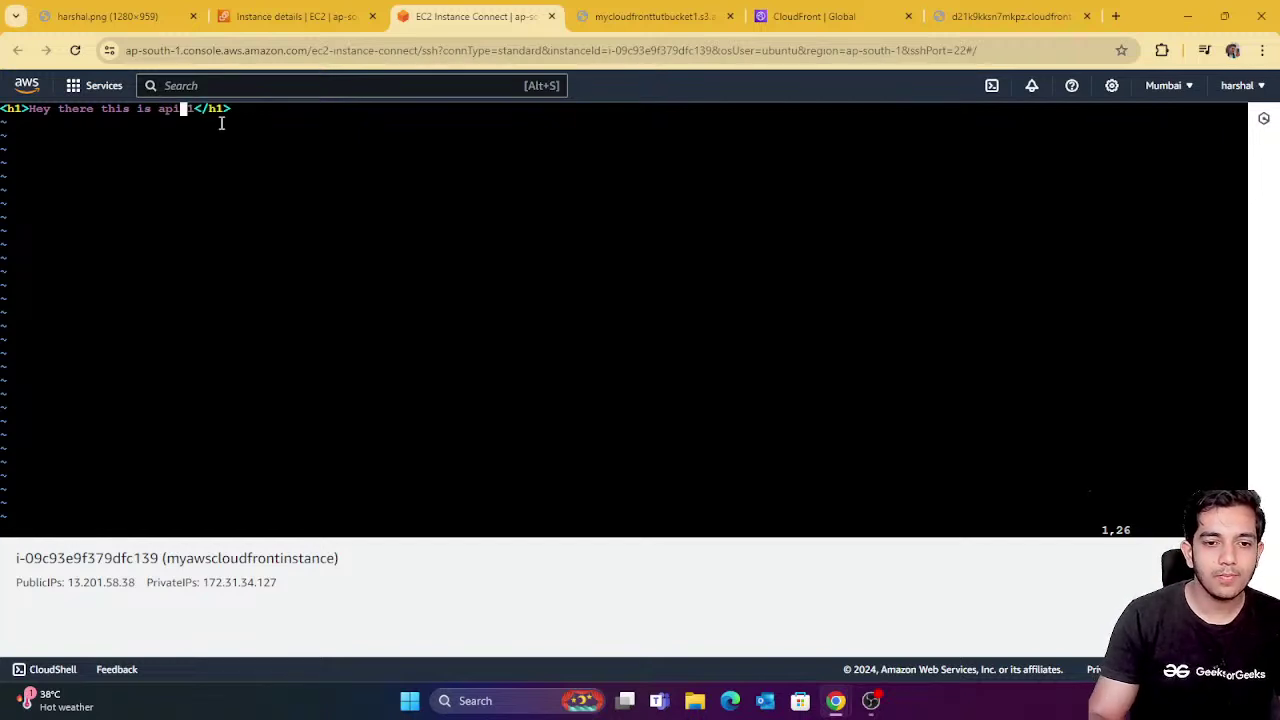
text(:)
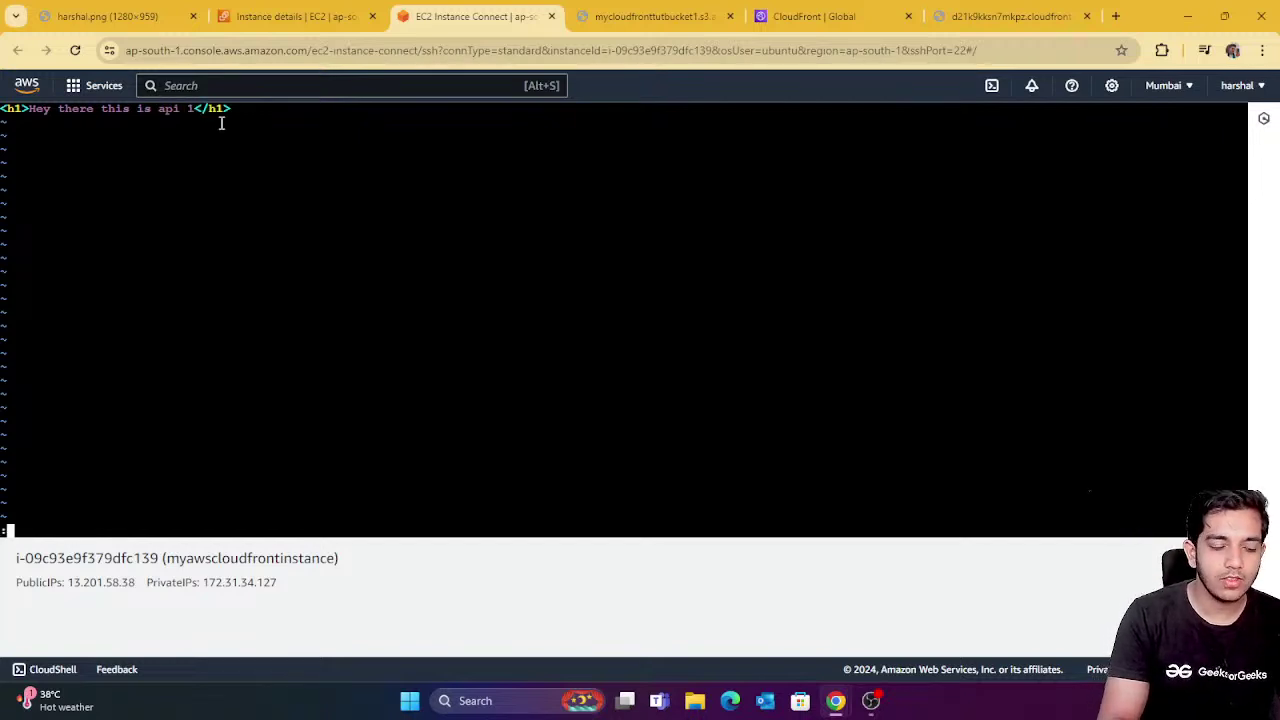
text(wq)
key(Return)
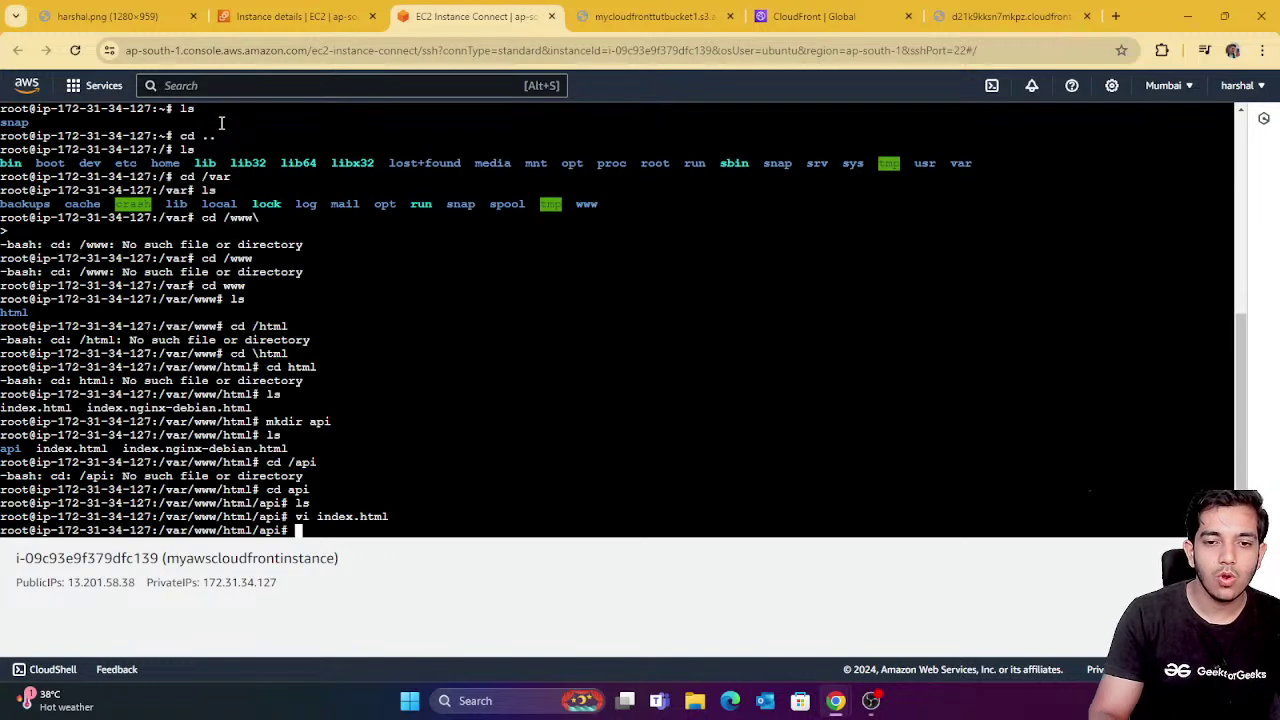
click(948, 20)
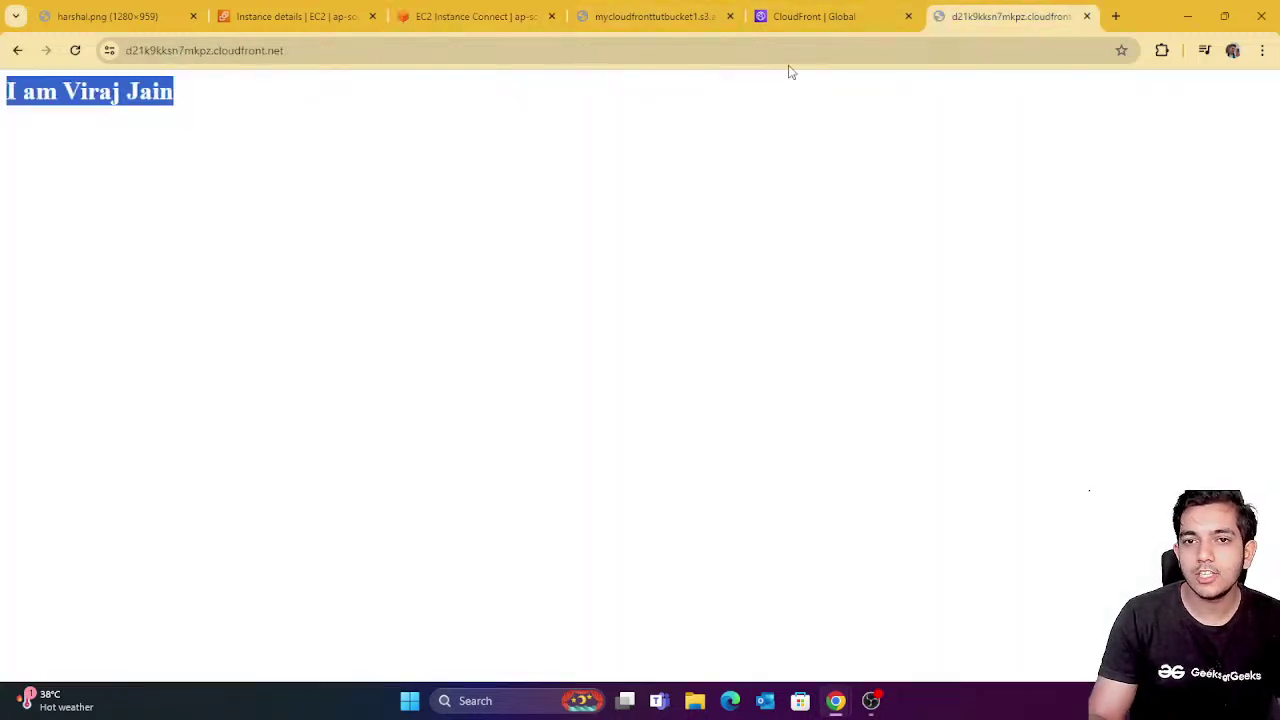
click(562, 52)
click(562, 52)
text(/)
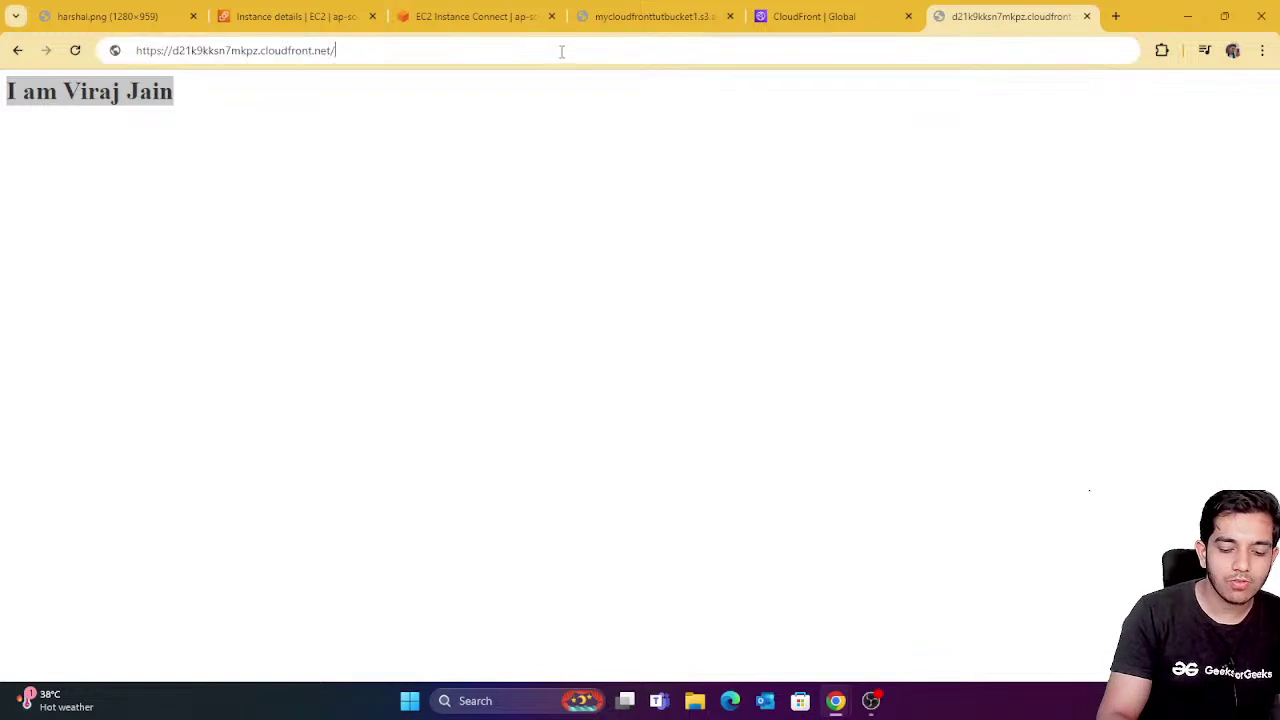
text(api/)
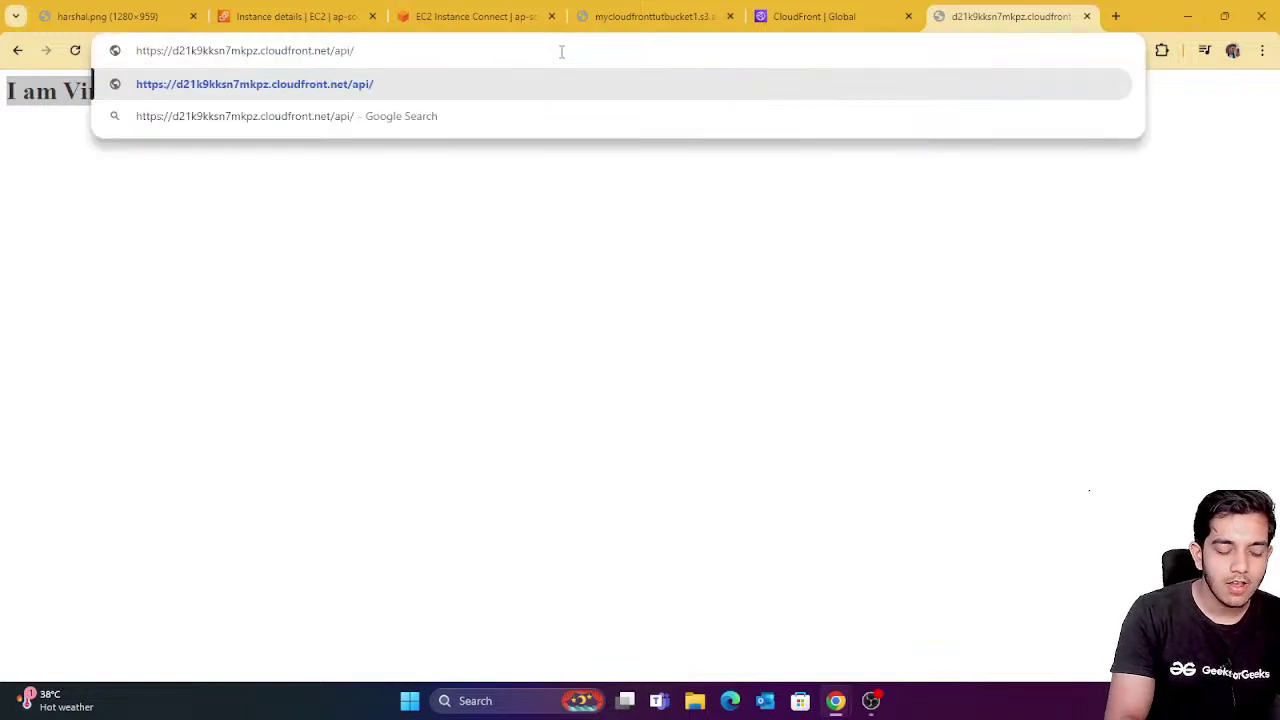
text(inde)
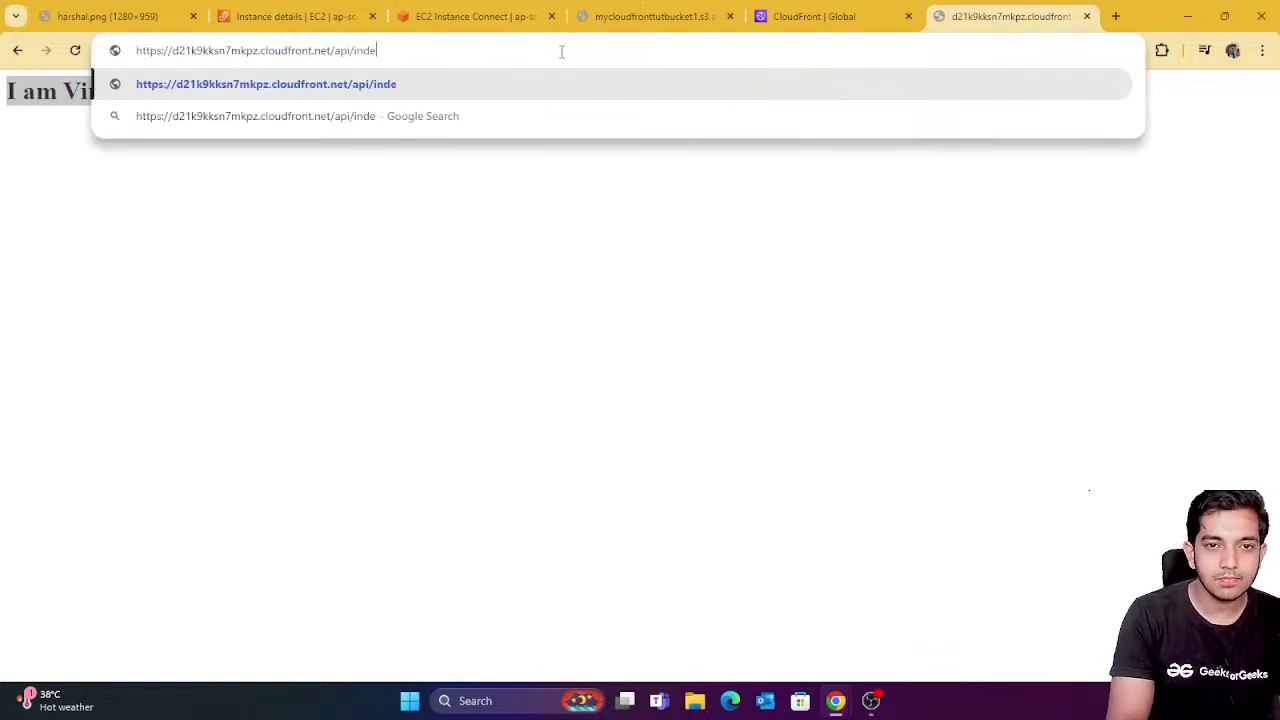
text(x.html)
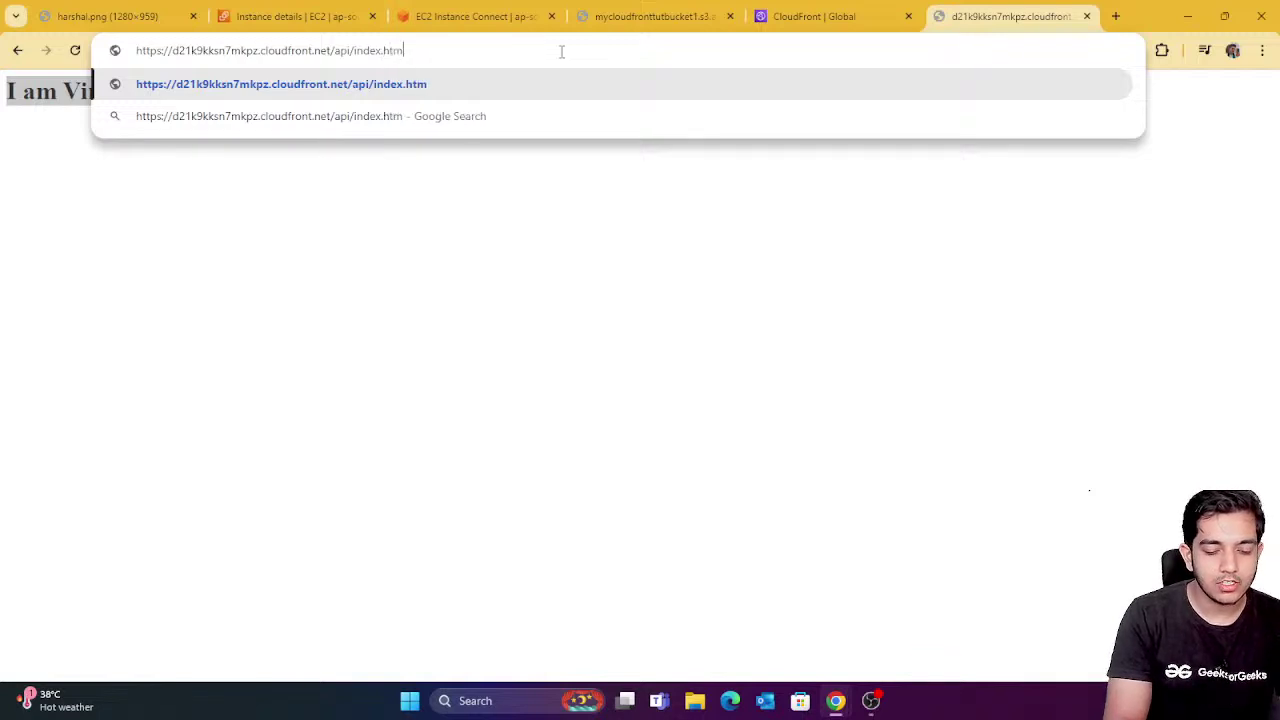
key(Return)
Reload the CloudFront /api/index.html page to retry the request.
click(562, 52)
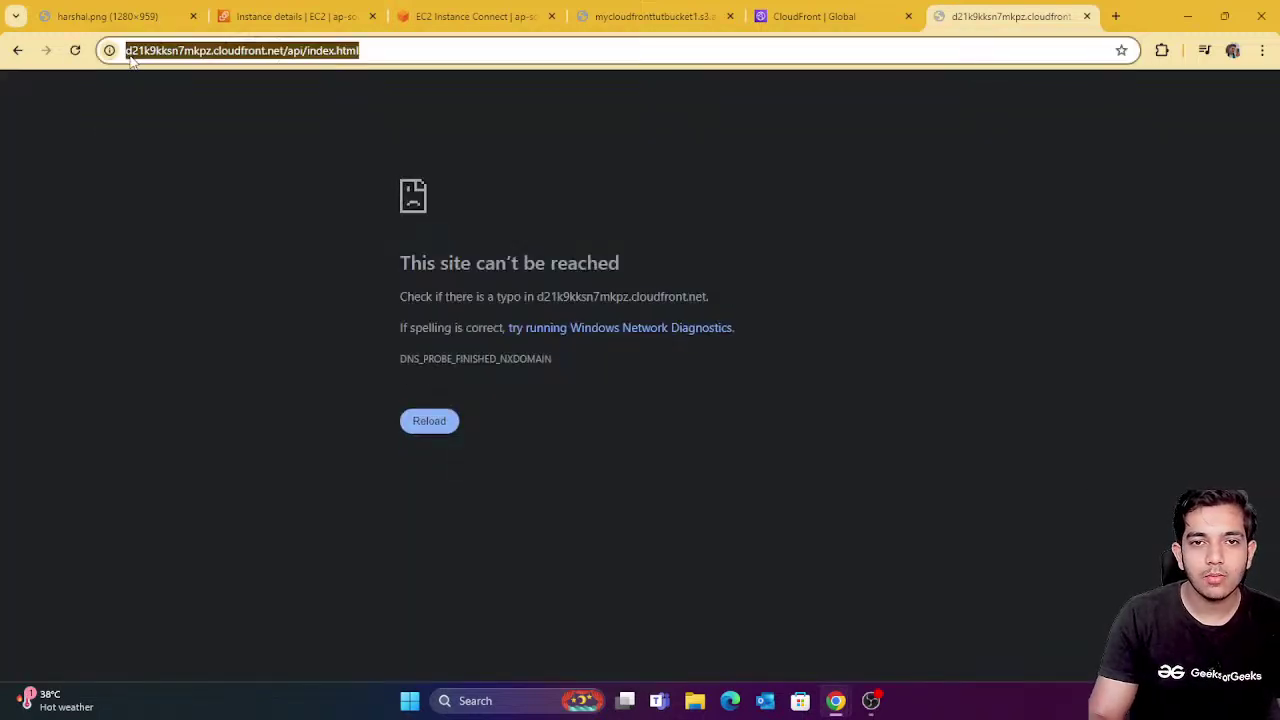
click(76, 50)
click(77, 50)
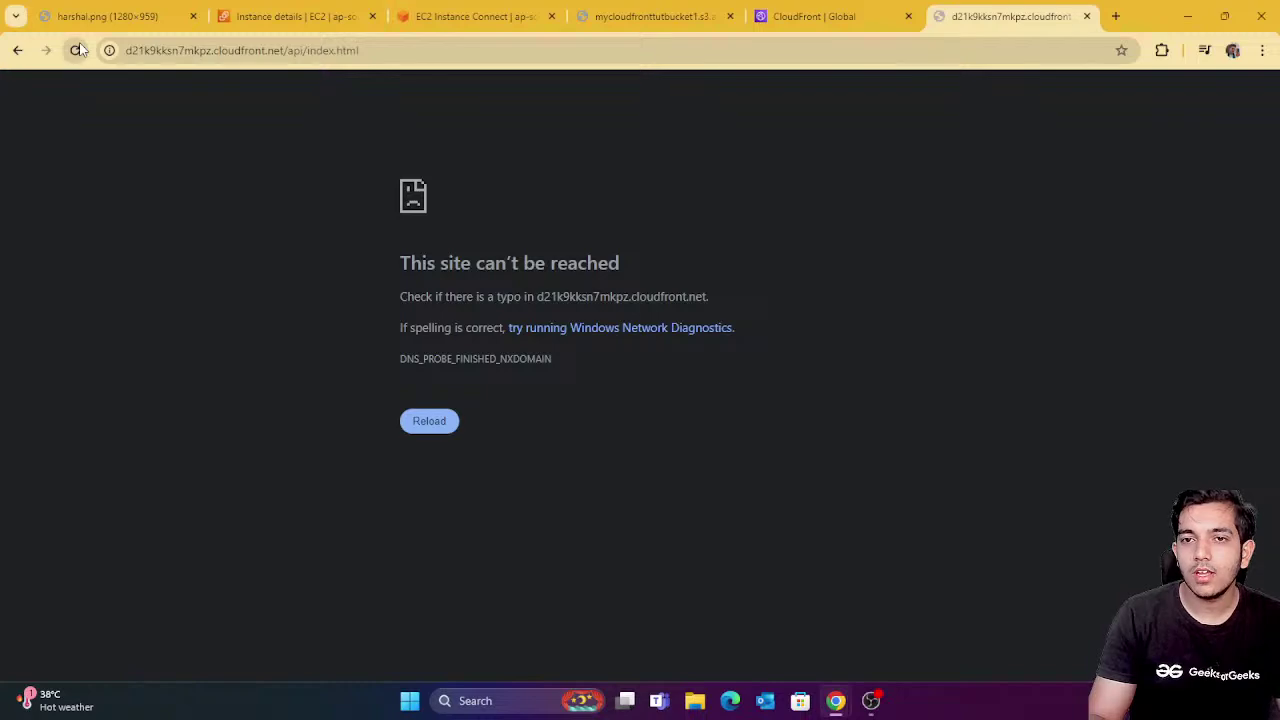
Check the EC2 Instance Connect terminal session, and compare the origins listed for the existing CloudFront distributions.
click(285, 17)
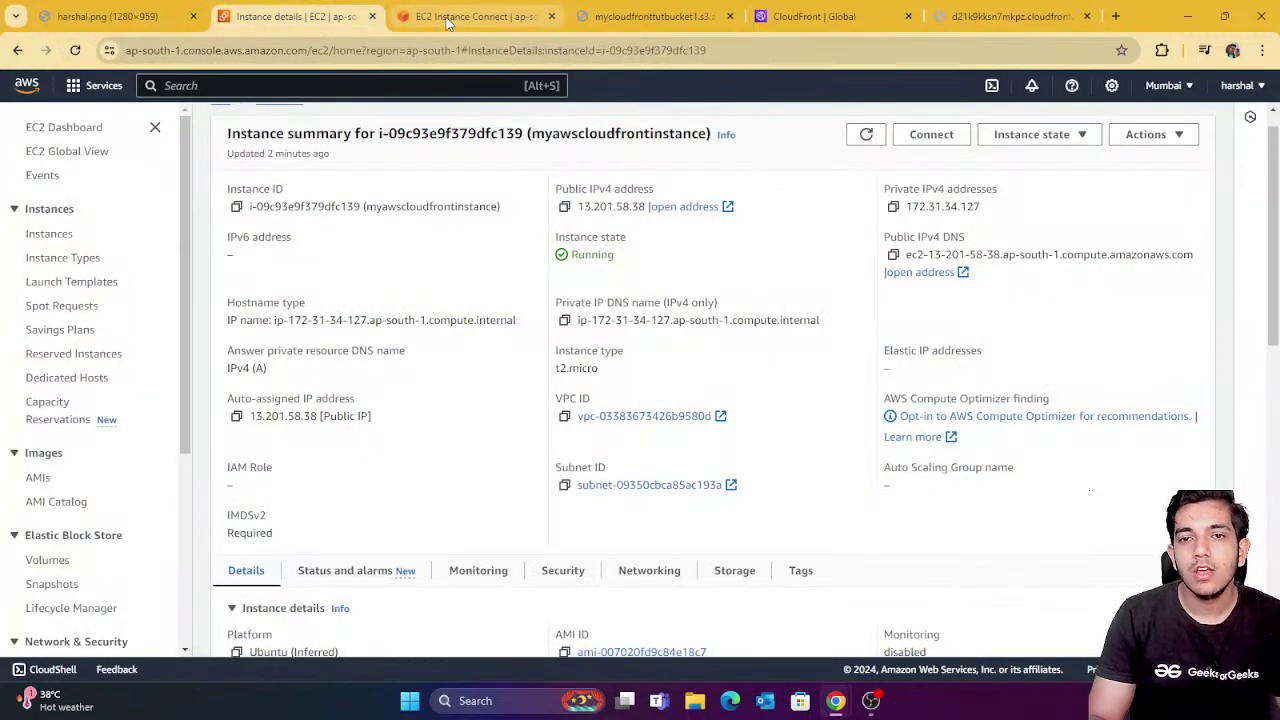
click(472, 14)
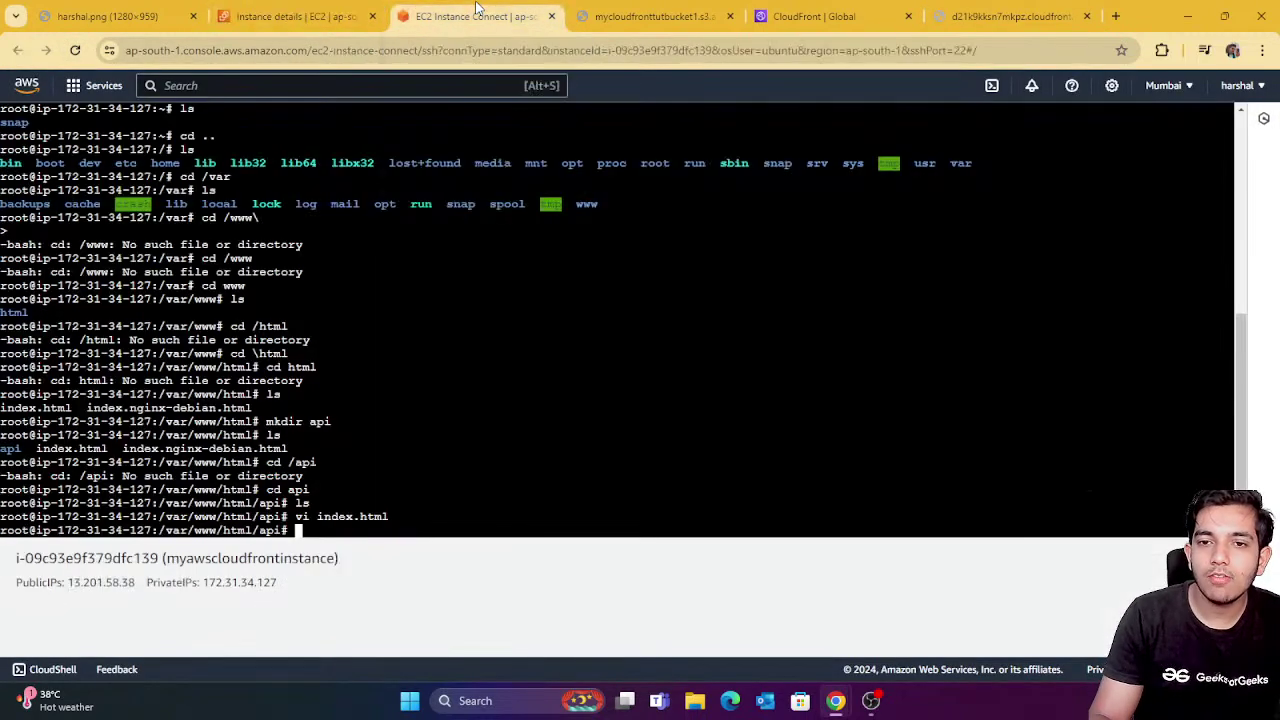
drag(288, 503, 375, 531)
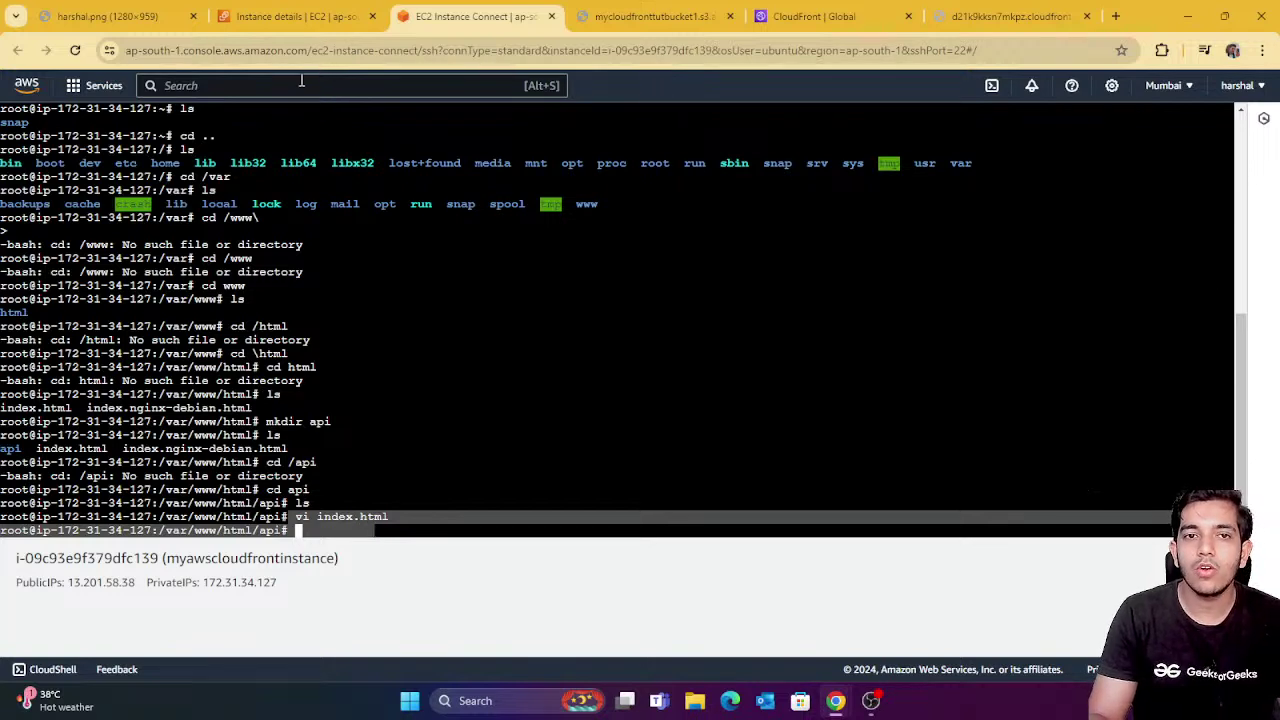
click(815, 18)
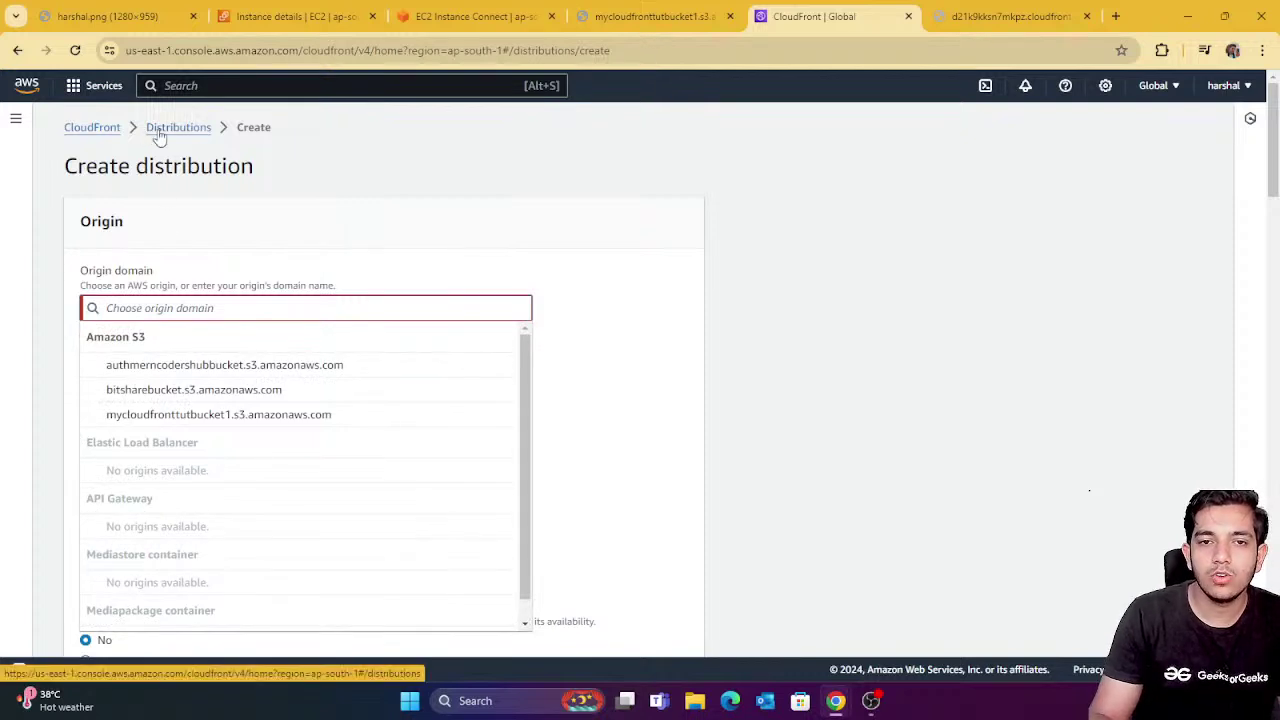
click(178, 128)
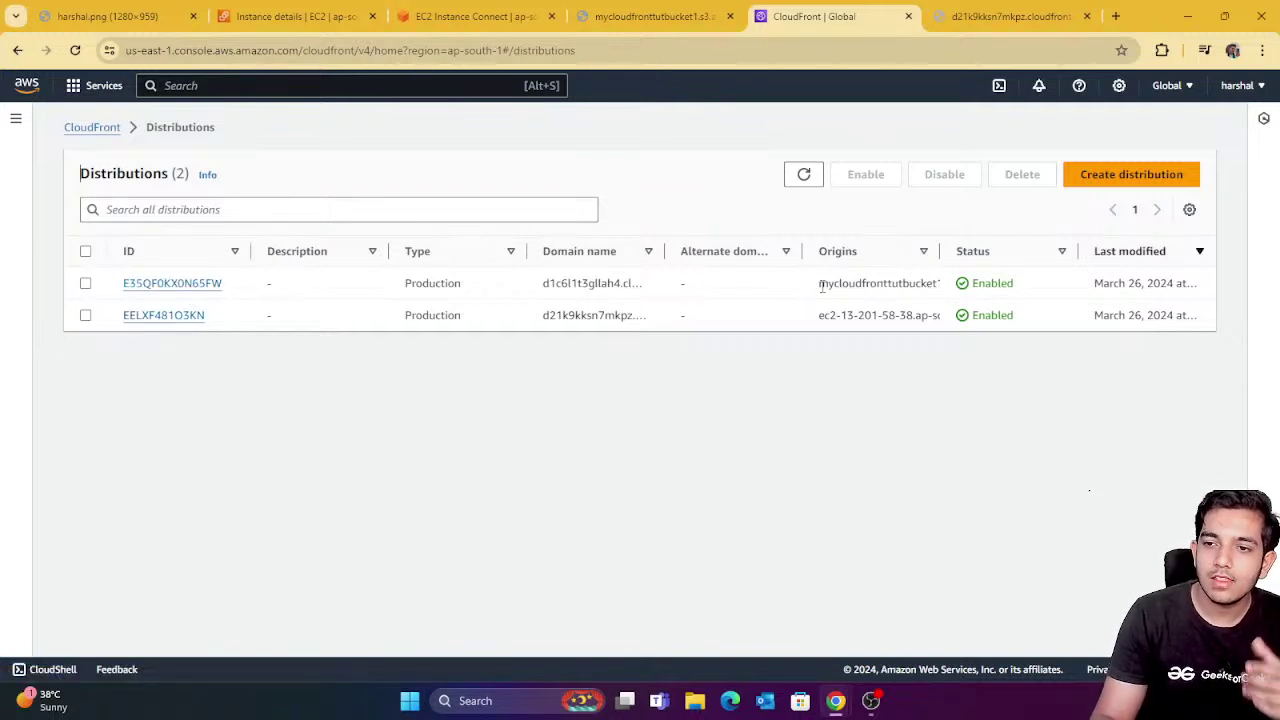
drag(820, 285, 975, 285)
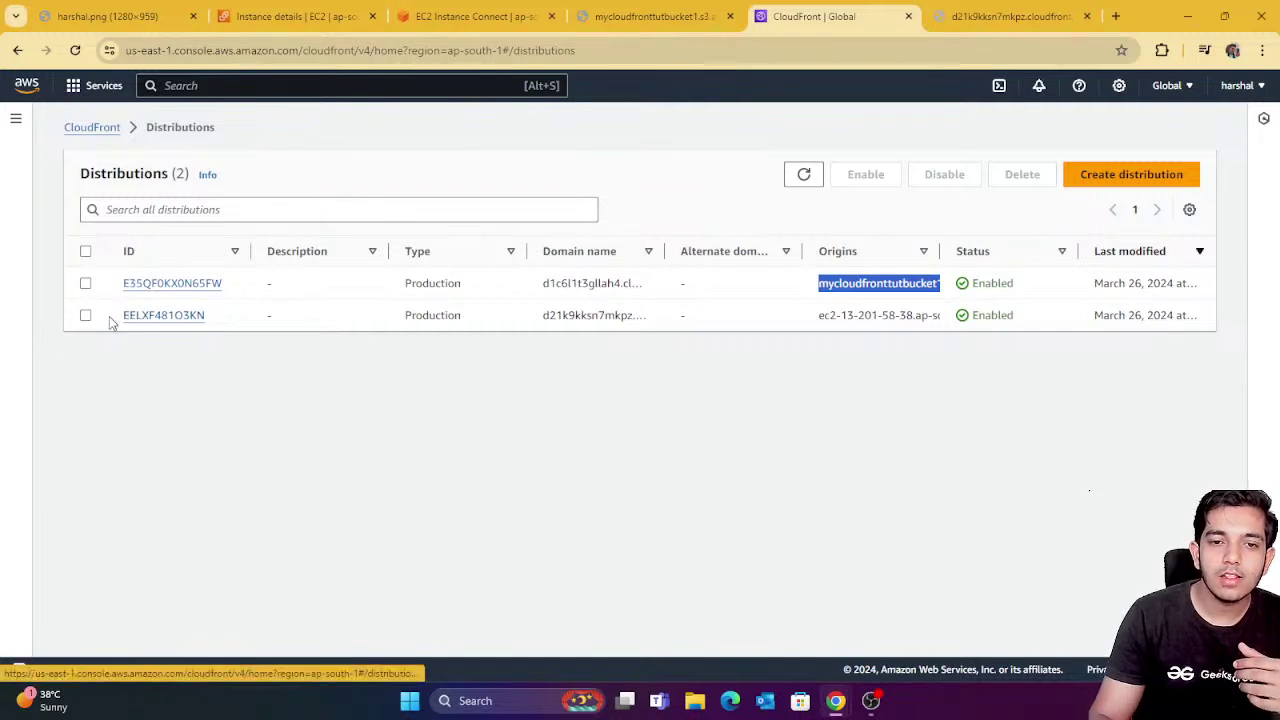
drag(109, 316, 220, 330)
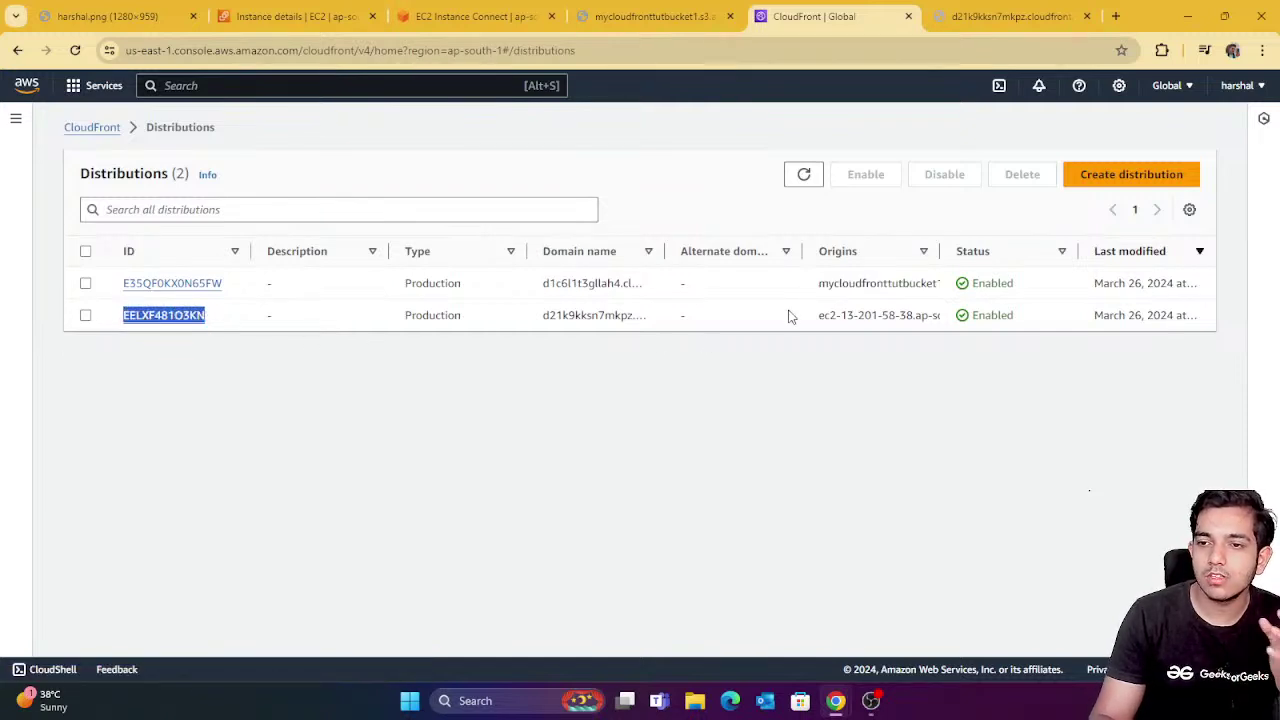
drag(816, 315, 907, 317)
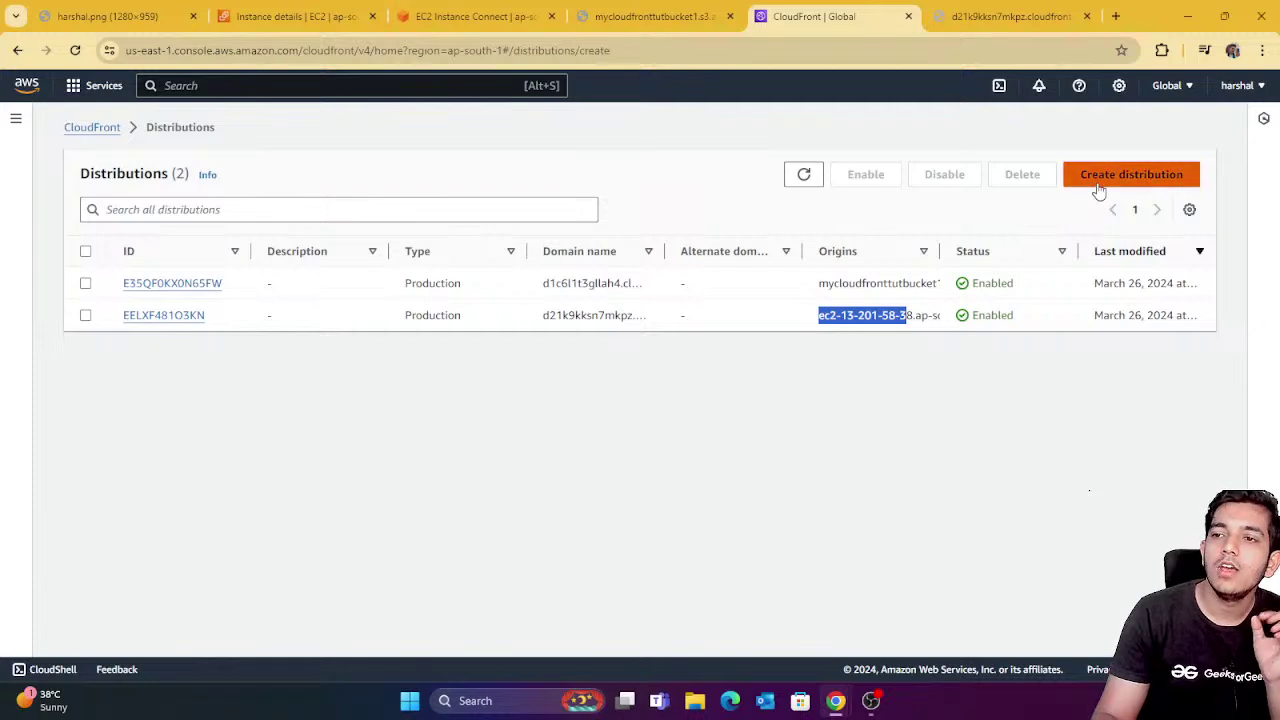
Start a new CloudFront distribution using the instance's public IPv4 DNS, ec2-13-201-58-38.ap-south-1.compute.amazonaws.com, as the origin domain.
click(1095, 182)
click(152, 316)
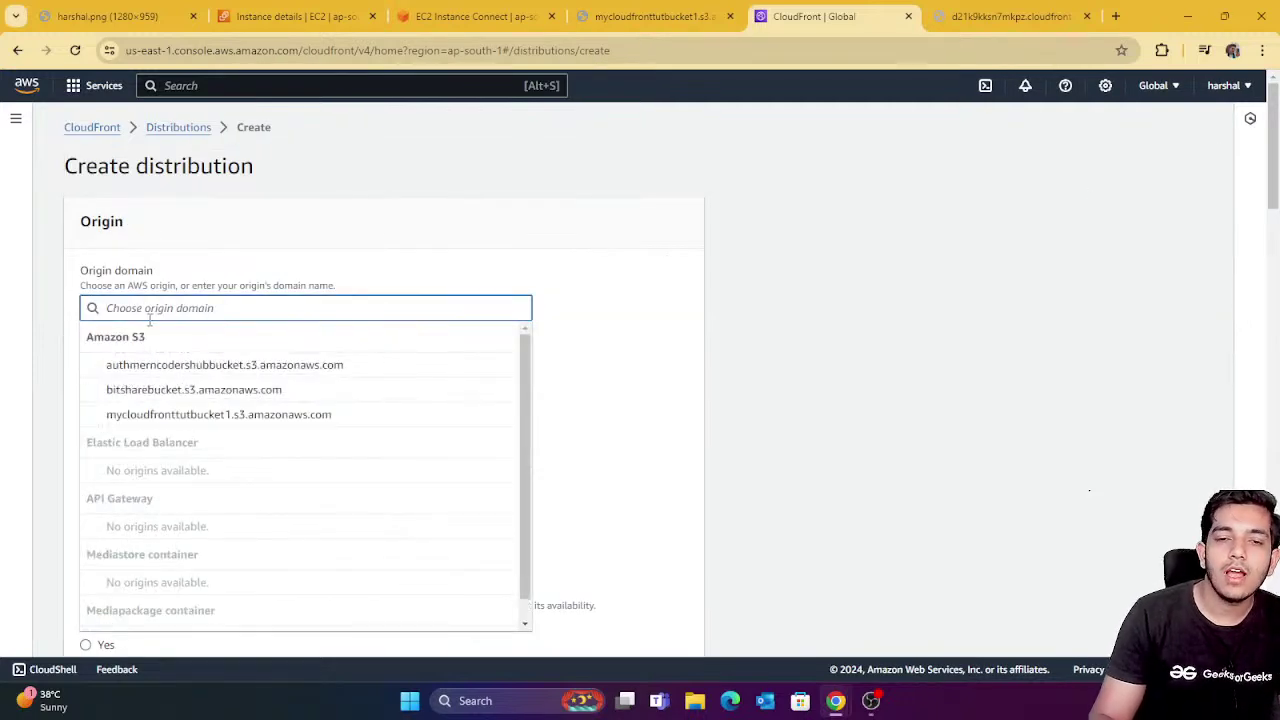
click(345, 18)
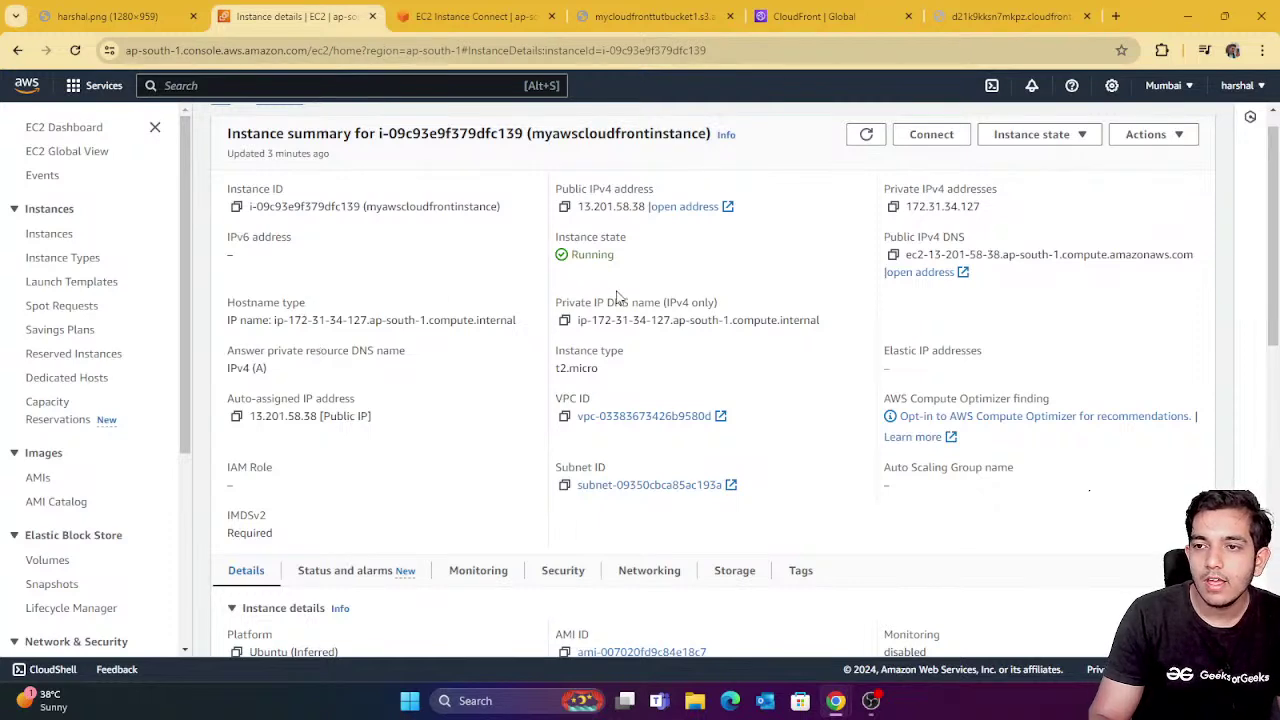
click(894, 255)
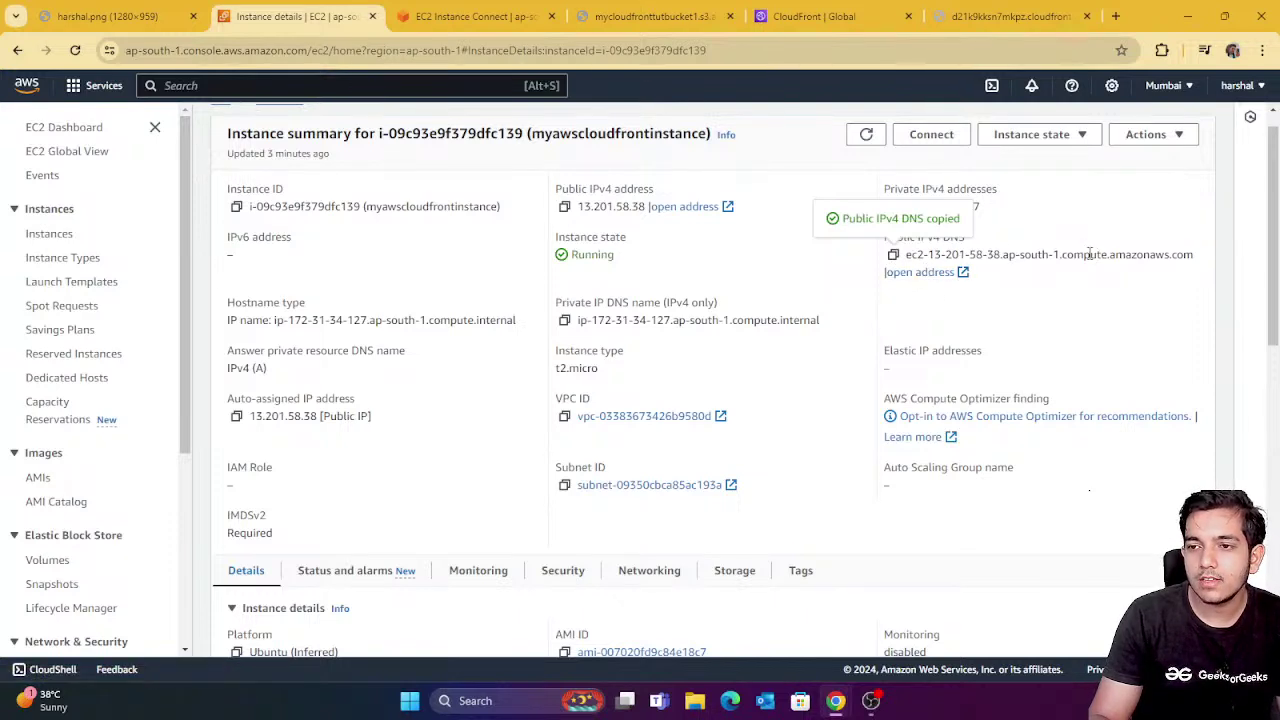
click(478, 16)
click(655, 16)
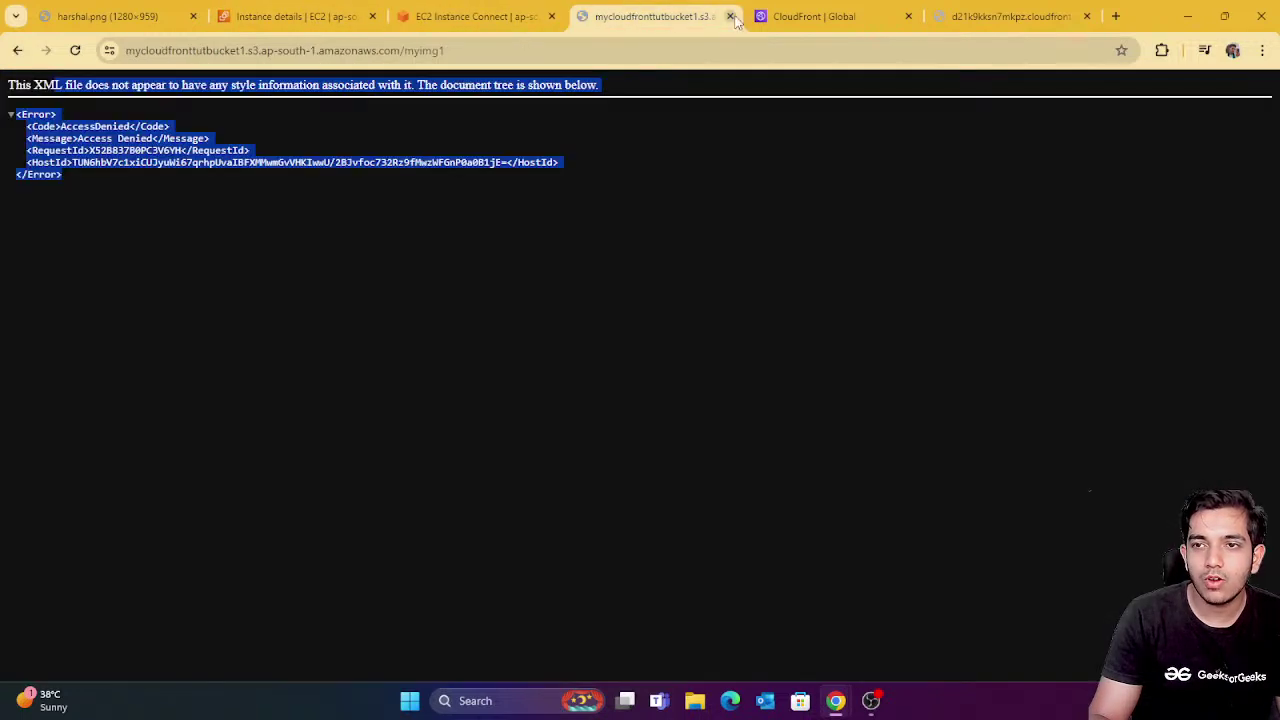
click(770, 18)
key(ctrl+v)
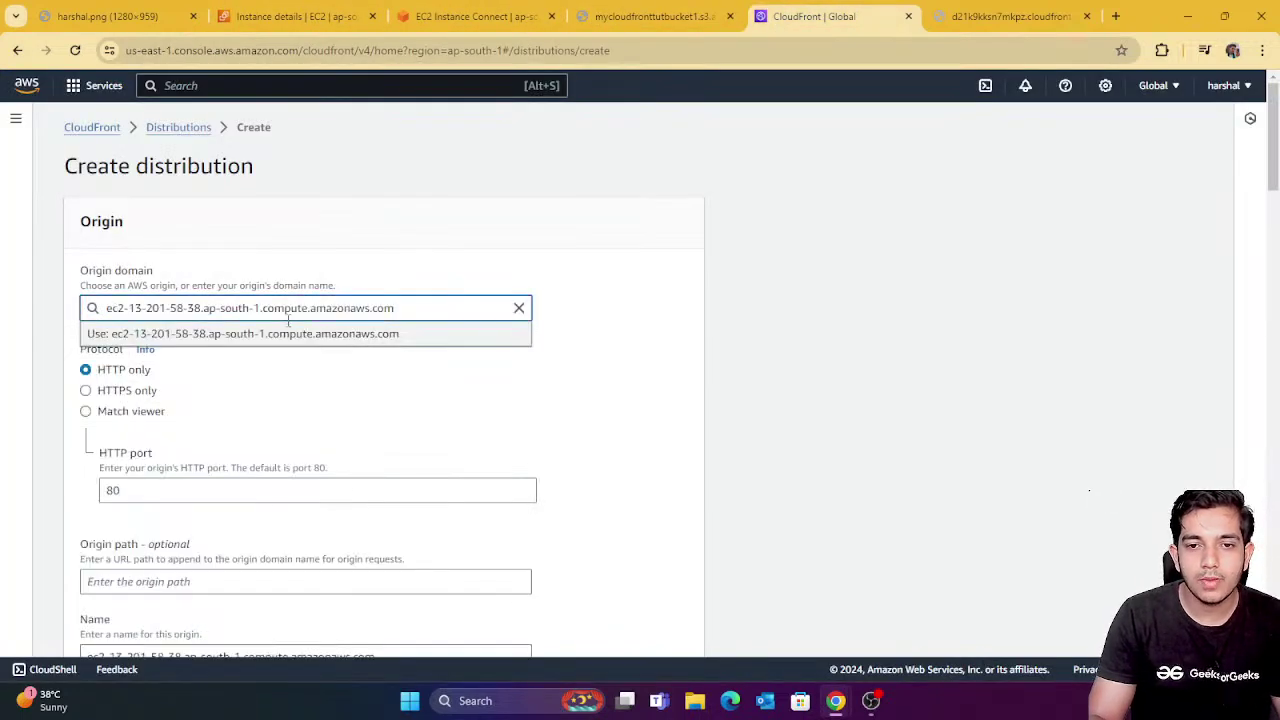
click(143, 337)
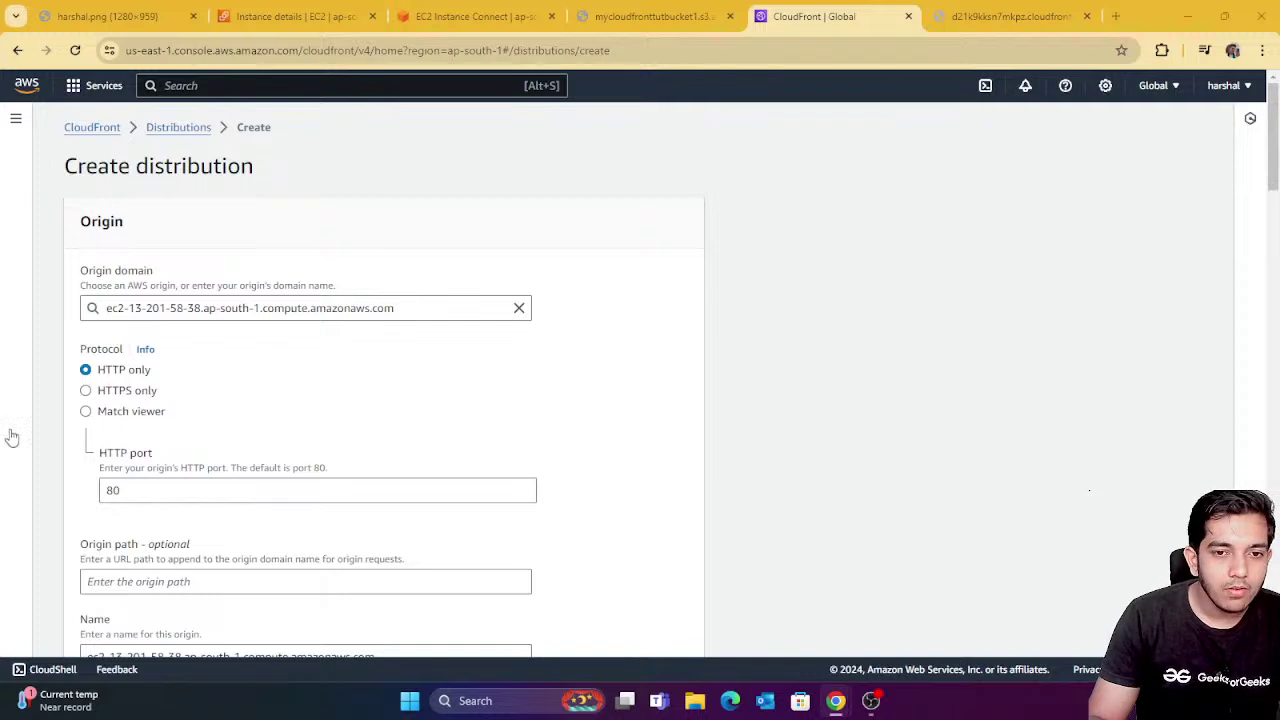
Choose the custom cachepolicy1 as the cache policy in the new distribution's default cache behavior.
scroll(105, 421, down, 2)
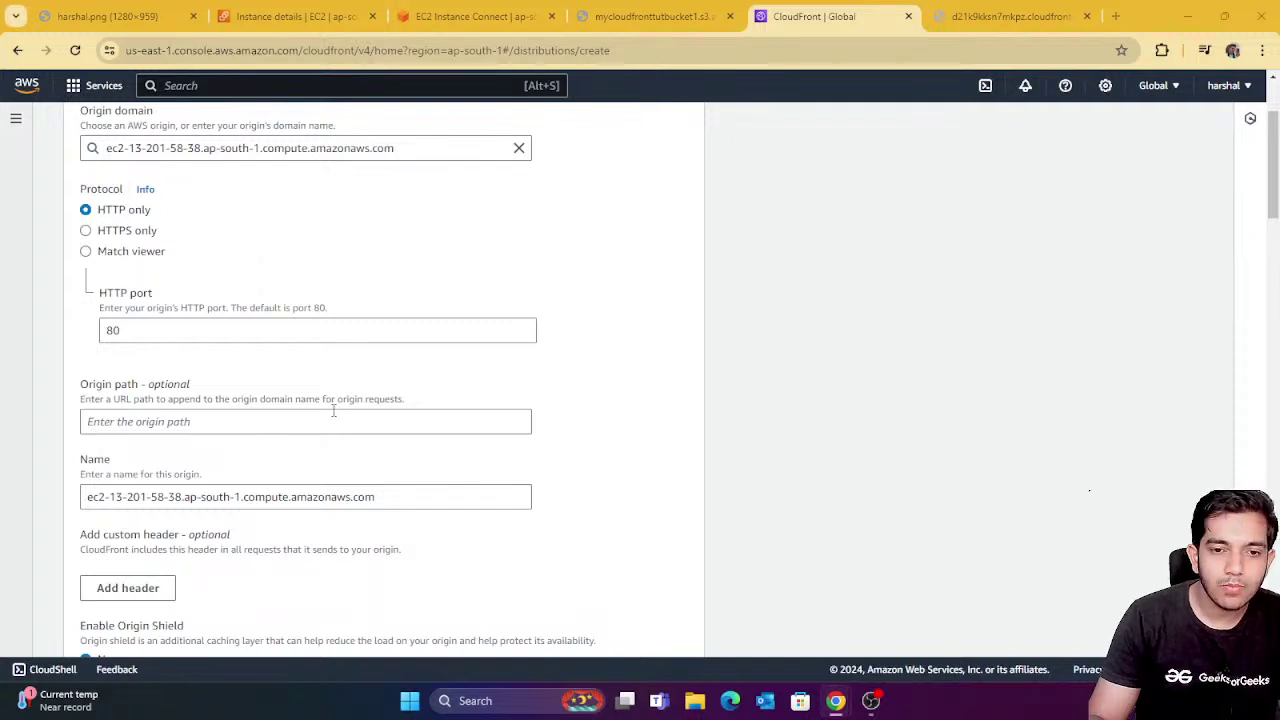
scroll(330, 405, down, 3)
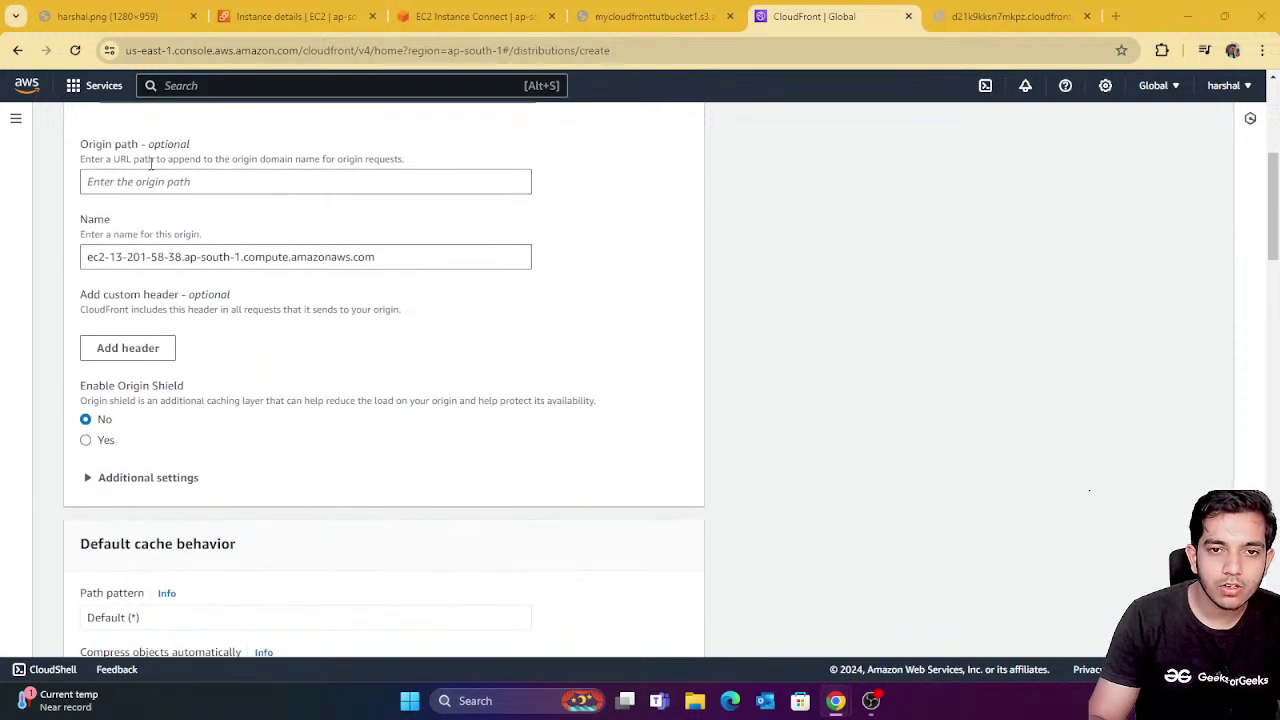
scroll(125, 215, down, 2)
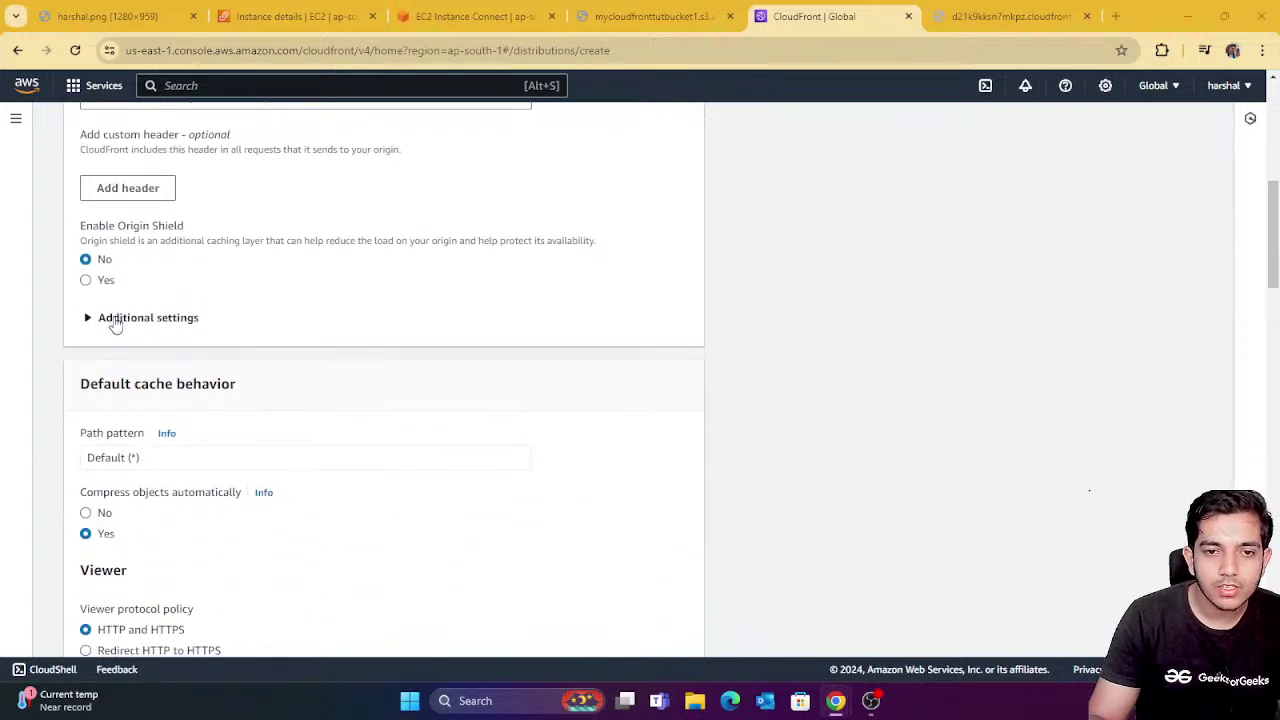
scroll(113, 322, down, 2)
scroll(115, 322, down, 1)
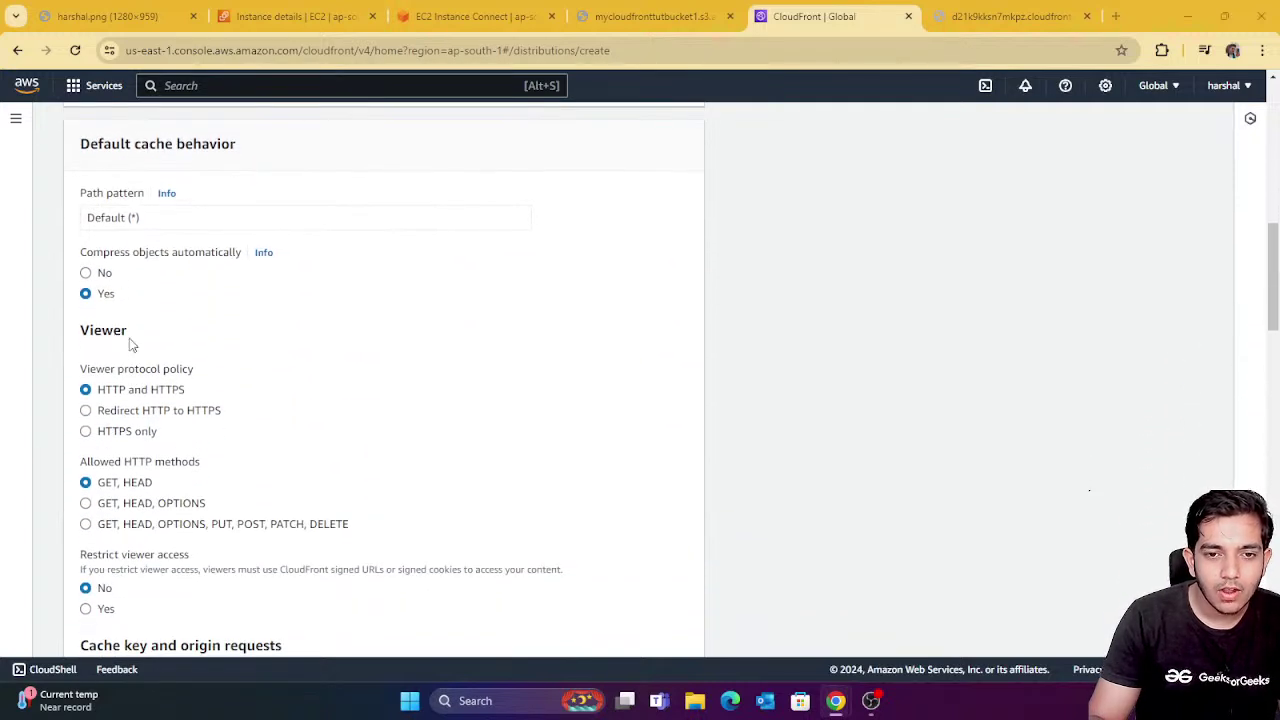
scroll(118, 435, down, 5)
scroll(115, 435, down, 2)
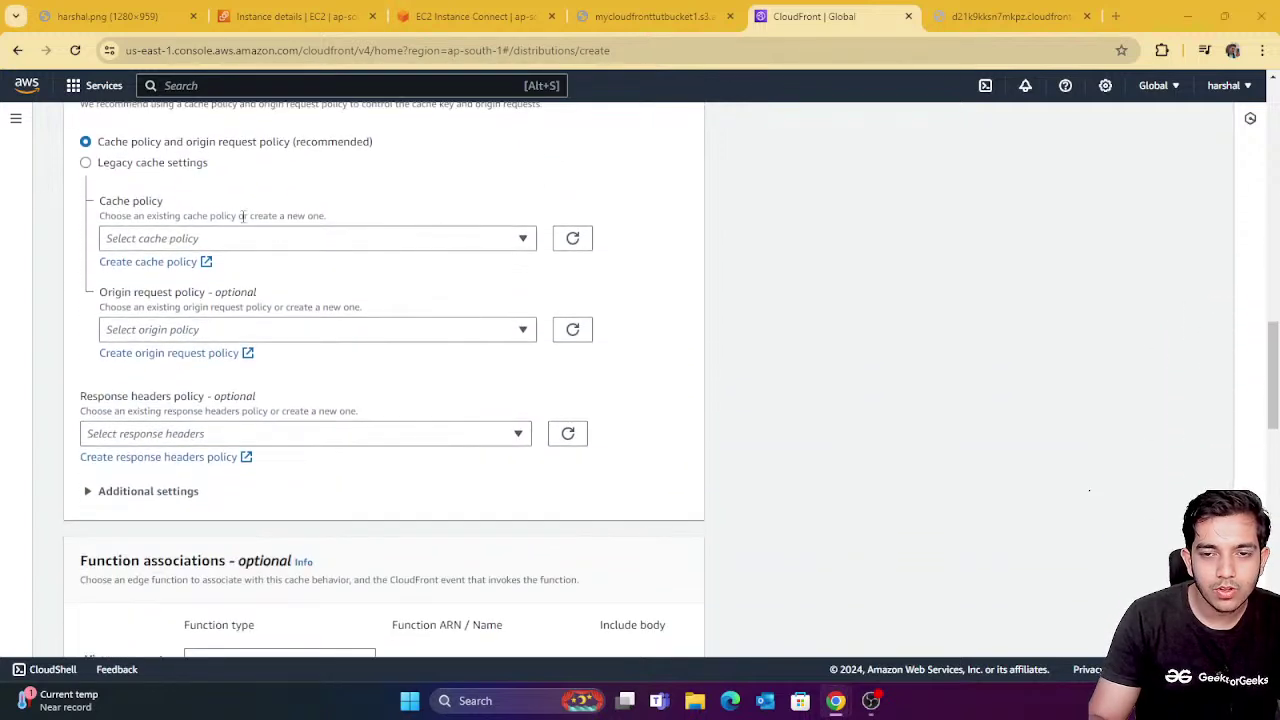
click(279, 244)
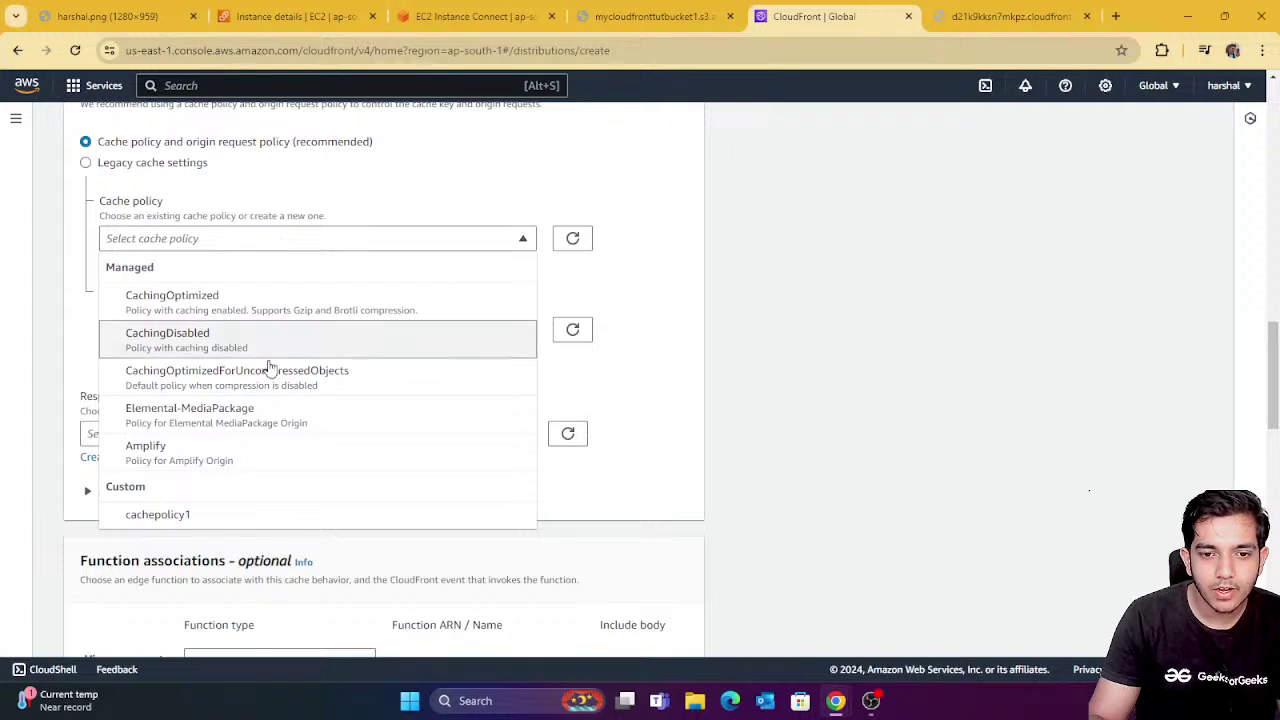
click(160, 516)
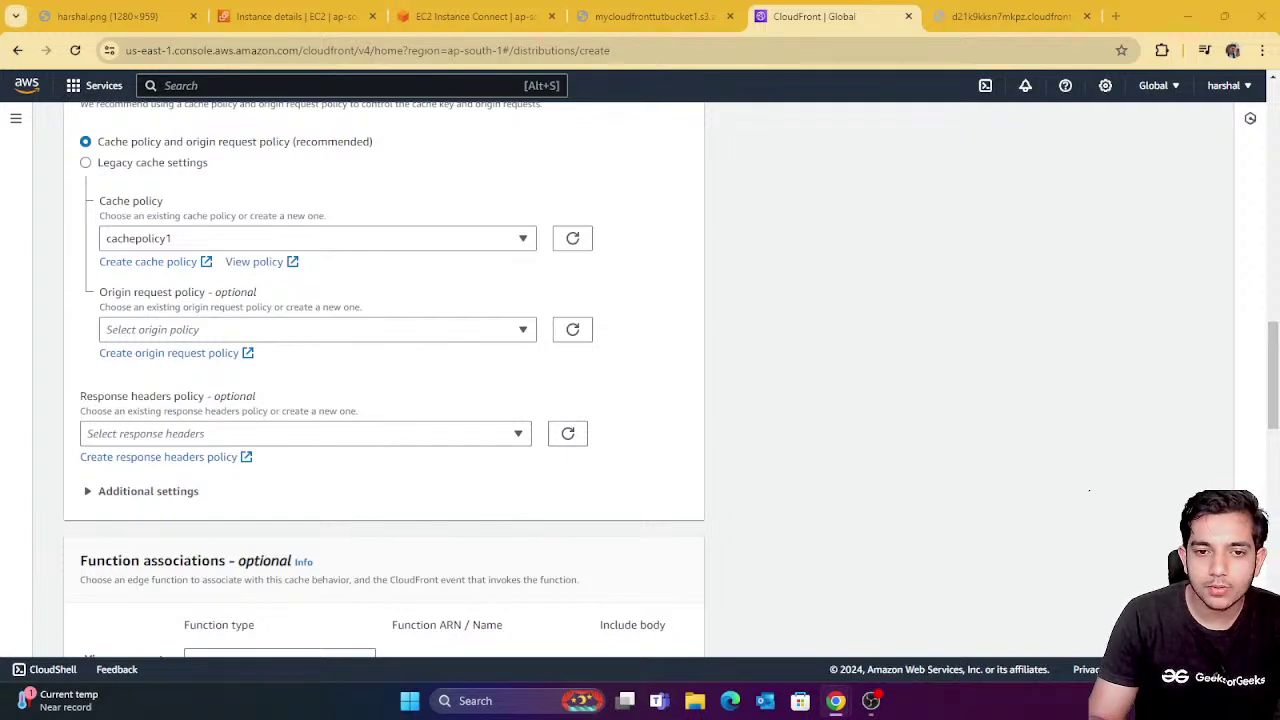
Set the distribution's Web Application Firewall option to "Do not enable security protections".
scroll(254, 413, down, 5)
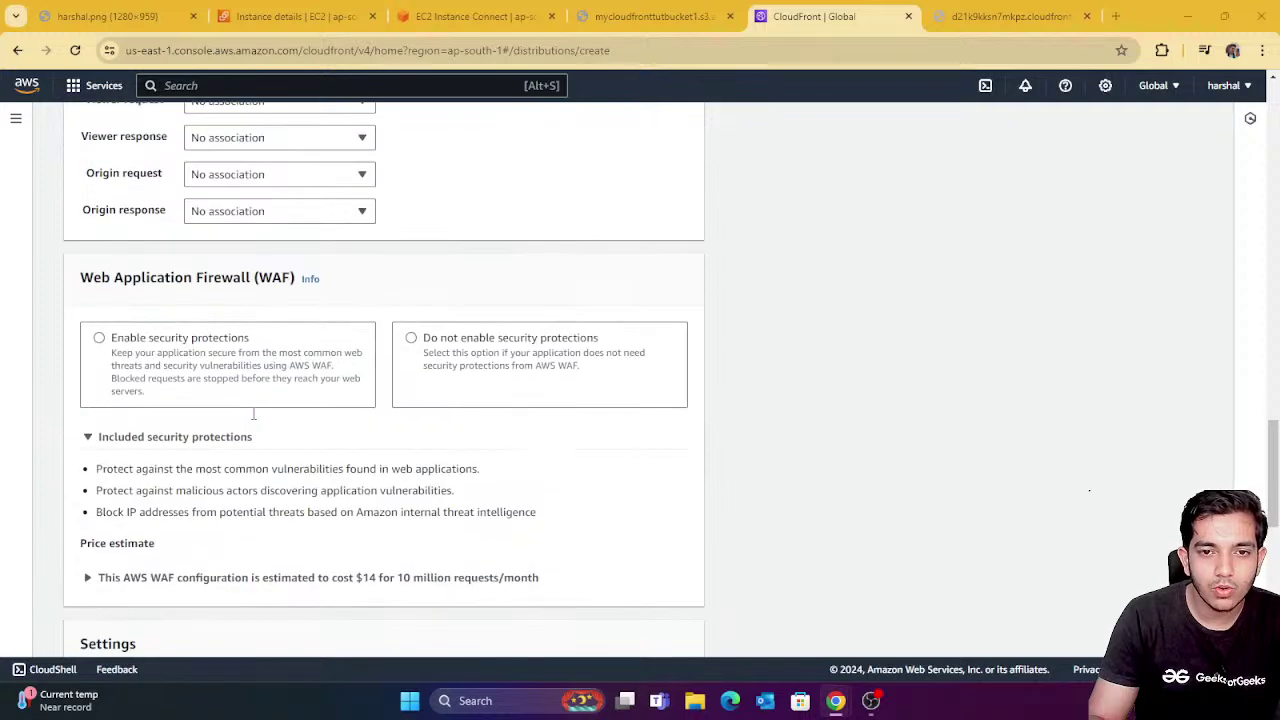
scroll(252, 416, up, 2)
scroll(260, 420, down, 1)
click(423, 510)
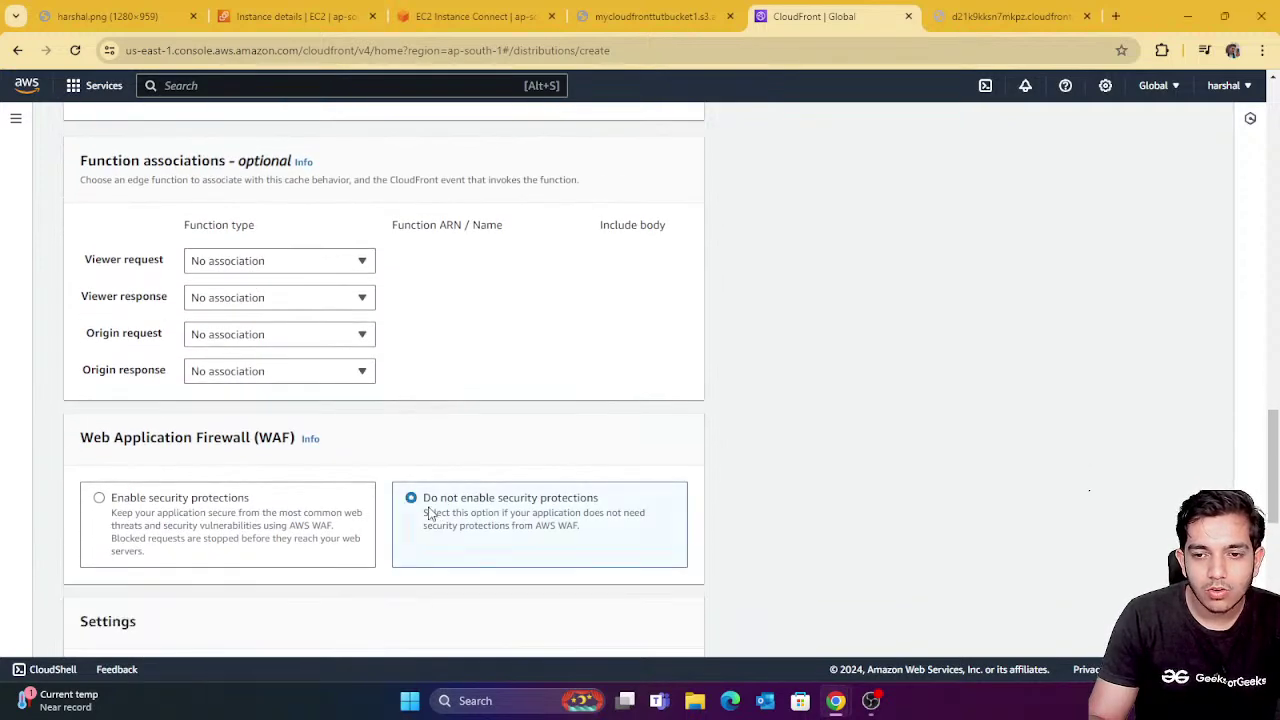
Set the default root object to /index.html and create the distribution.
scroll(423, 505, up, 3)
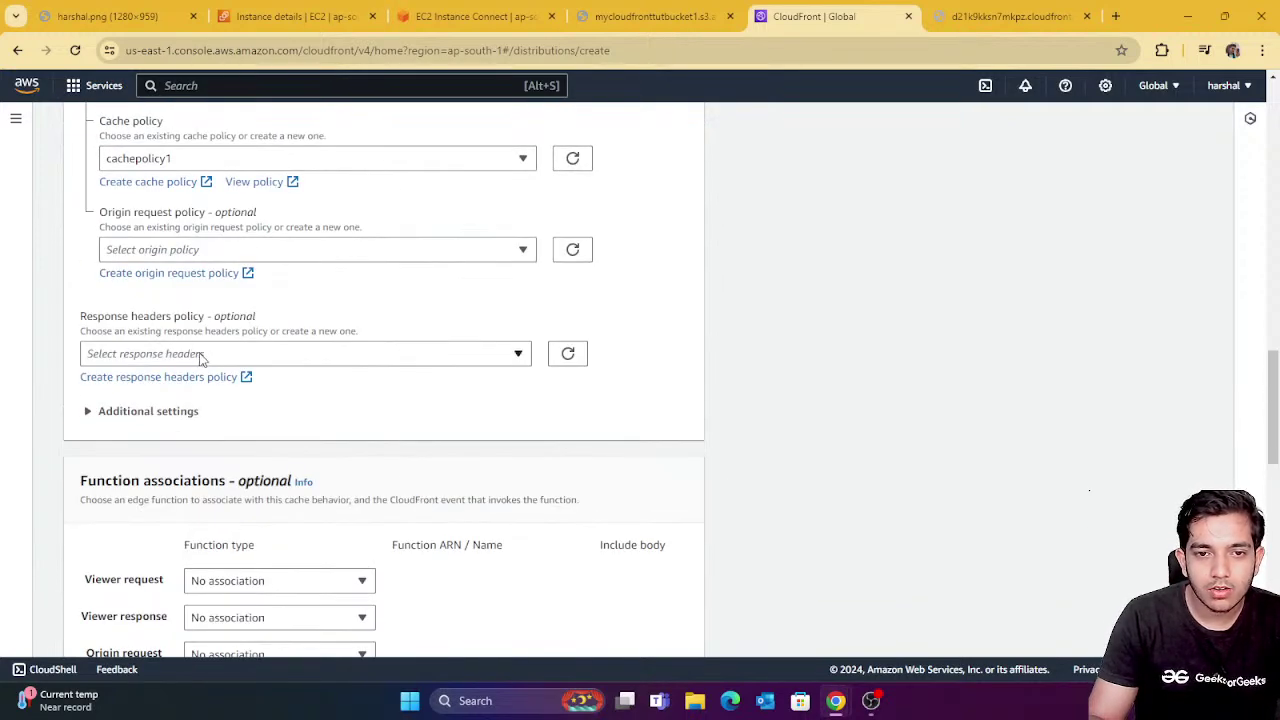
scroll(200, 360, up, 3)
scroll(189, 371, down, 10)
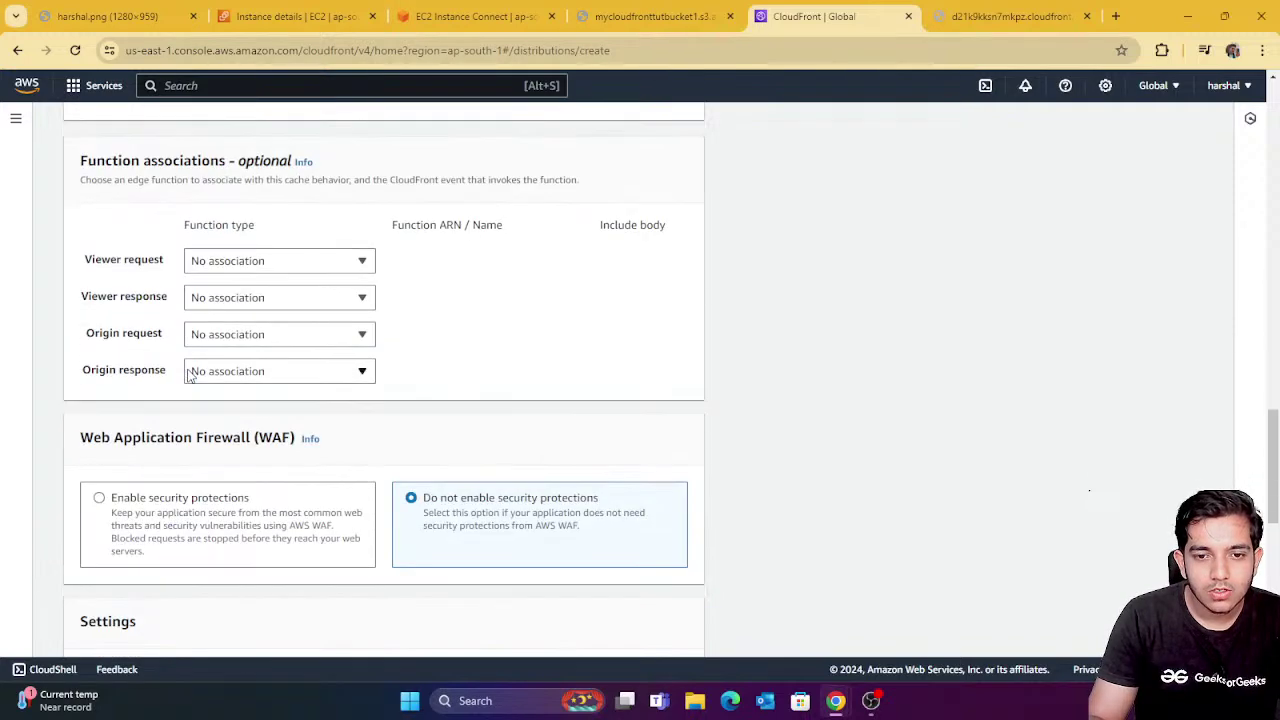
scroll(185, 405, down, 2)
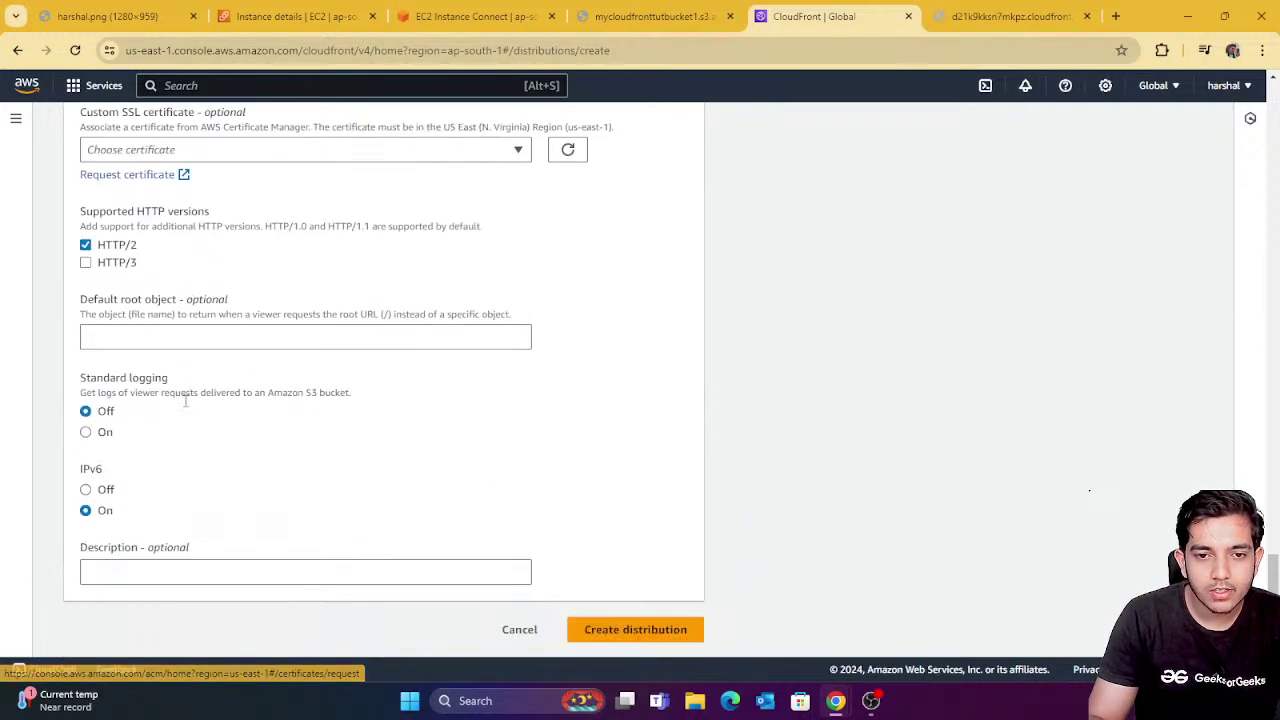
click(140, 338)
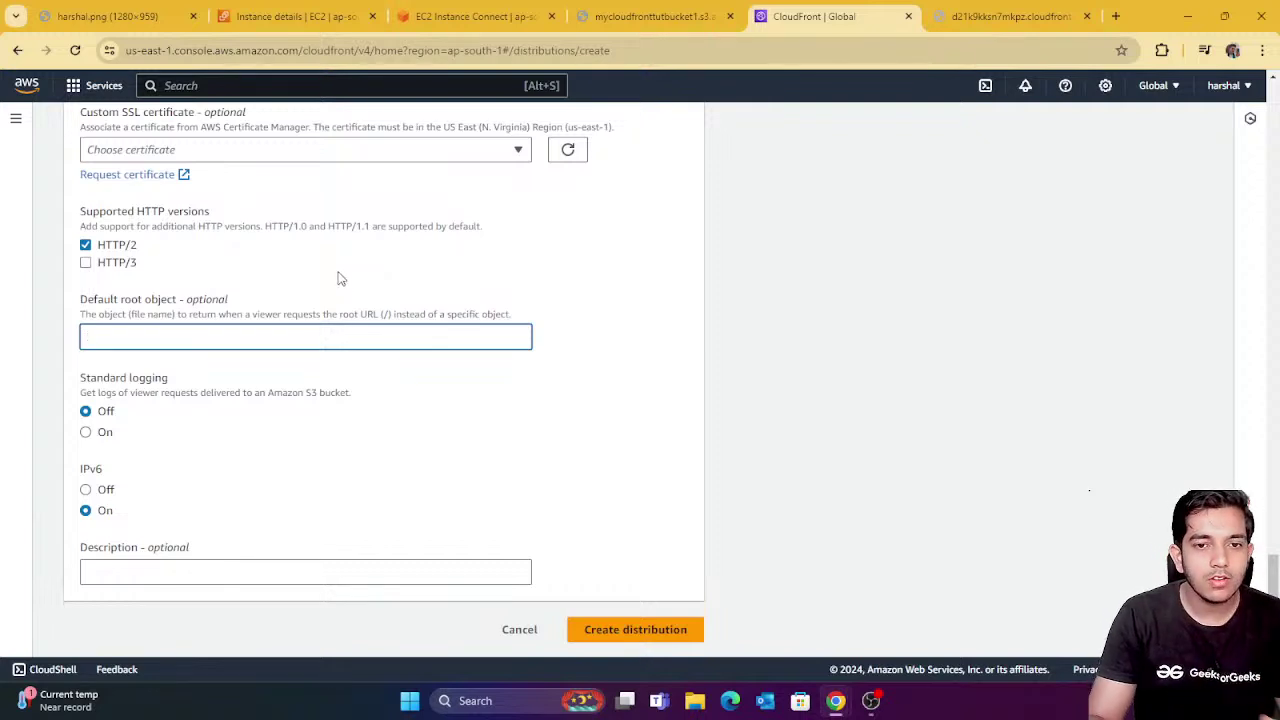
text(/)
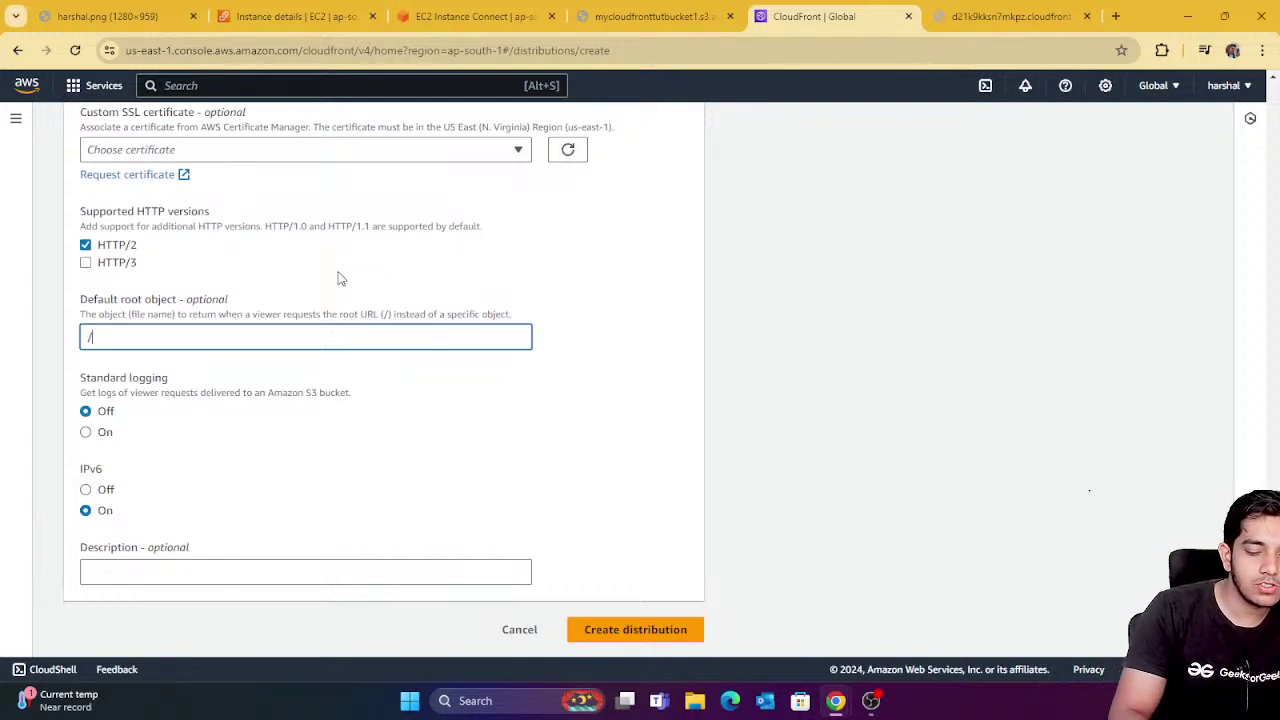
text(index.html)
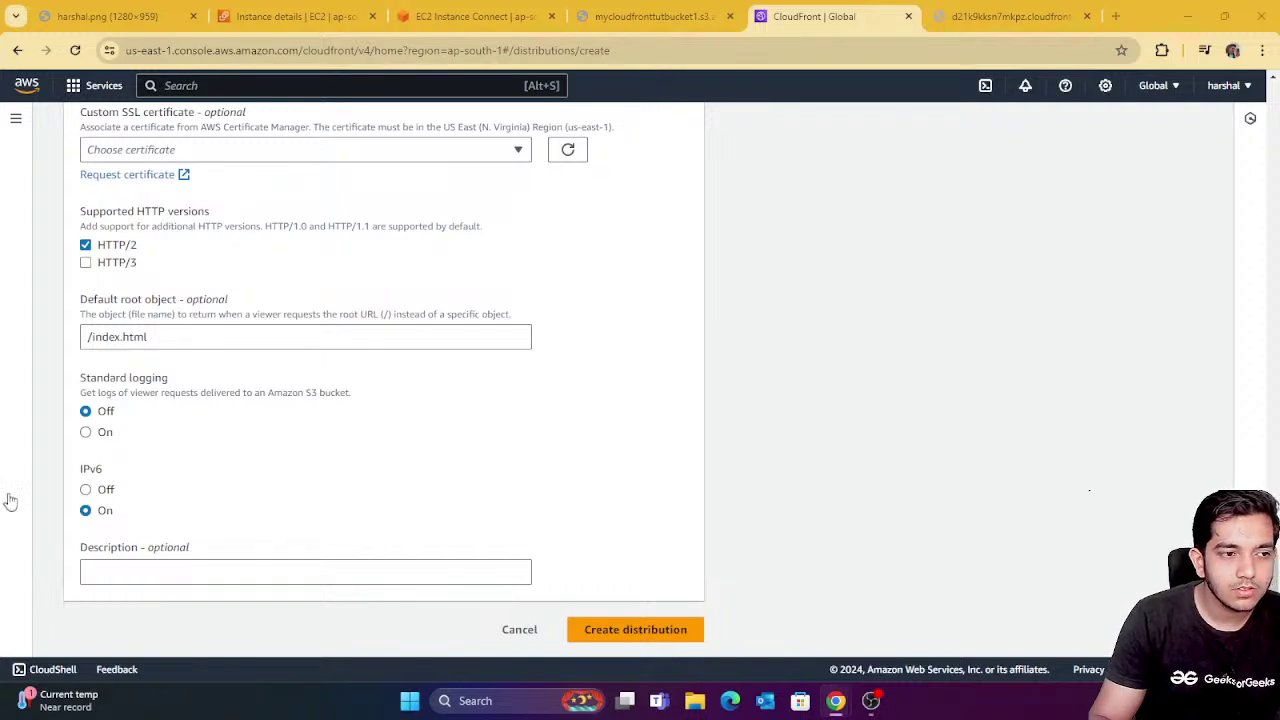
click(614, 630)
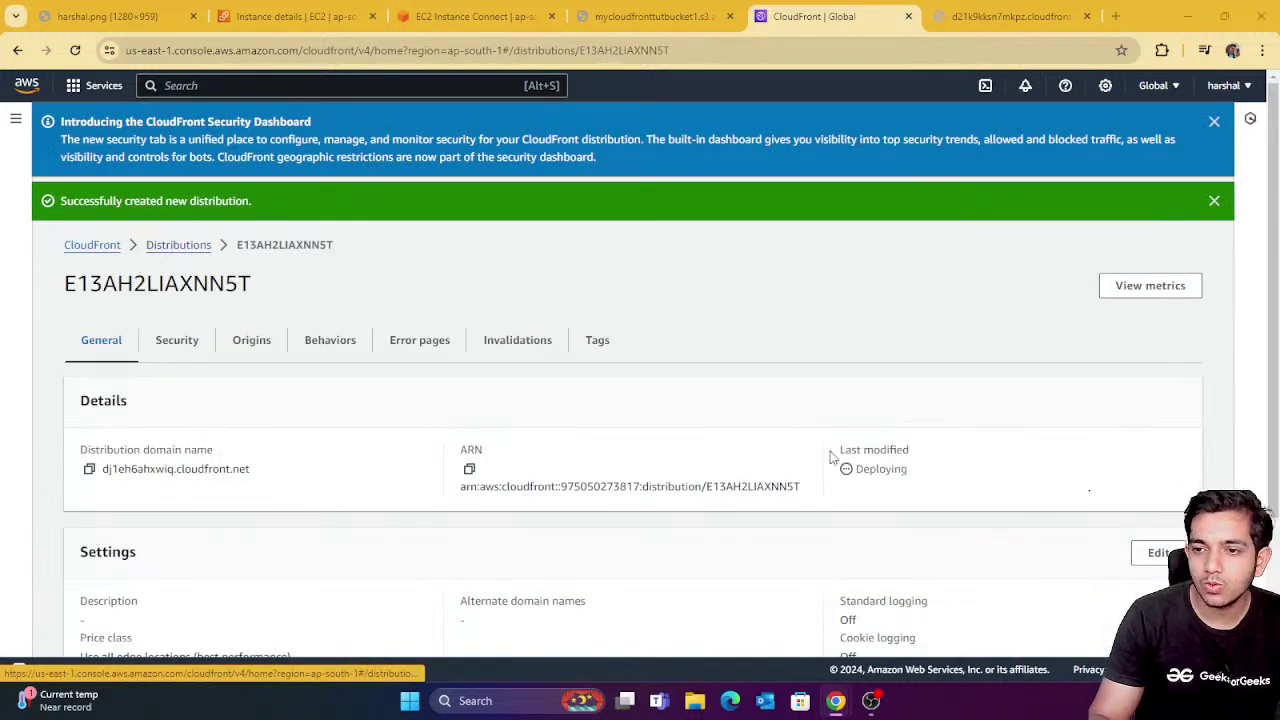
Open the newly created distribution from the distributions list and examine its origin name and origin domain.
drag(863, 468, 920, 474)
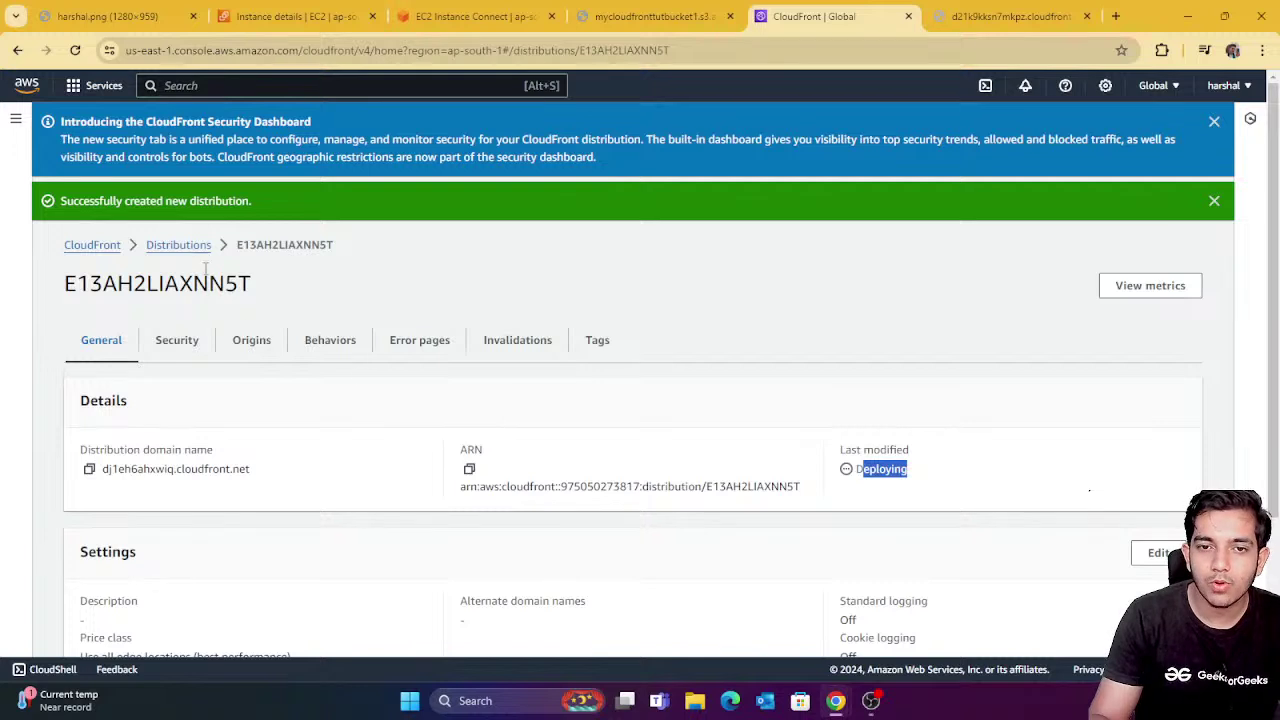
click(188, 245)
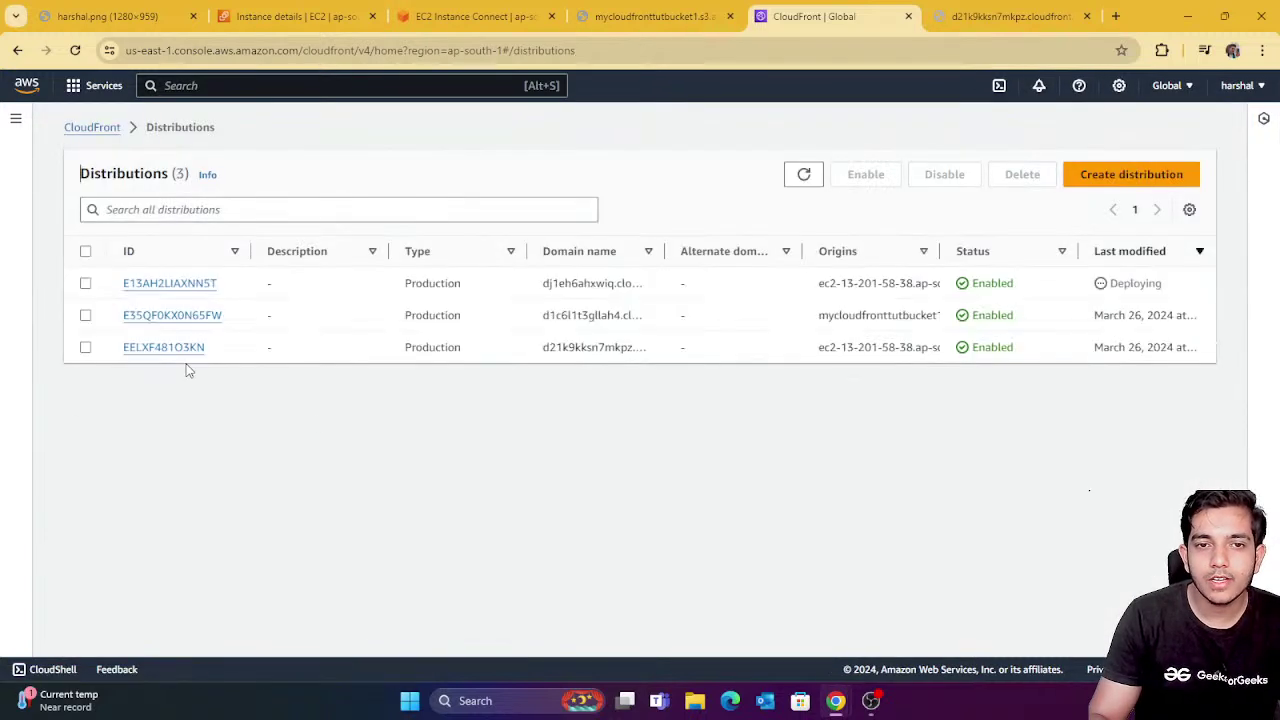
click(193, 284)
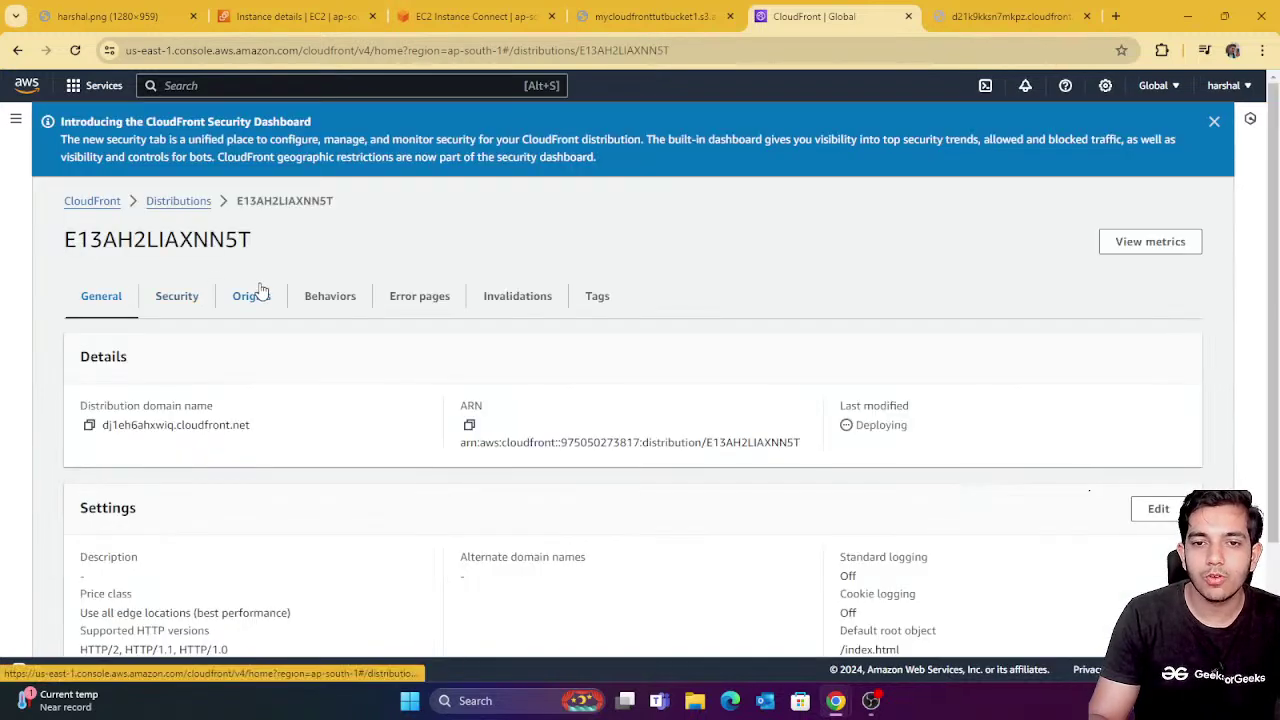
click(249, 295)
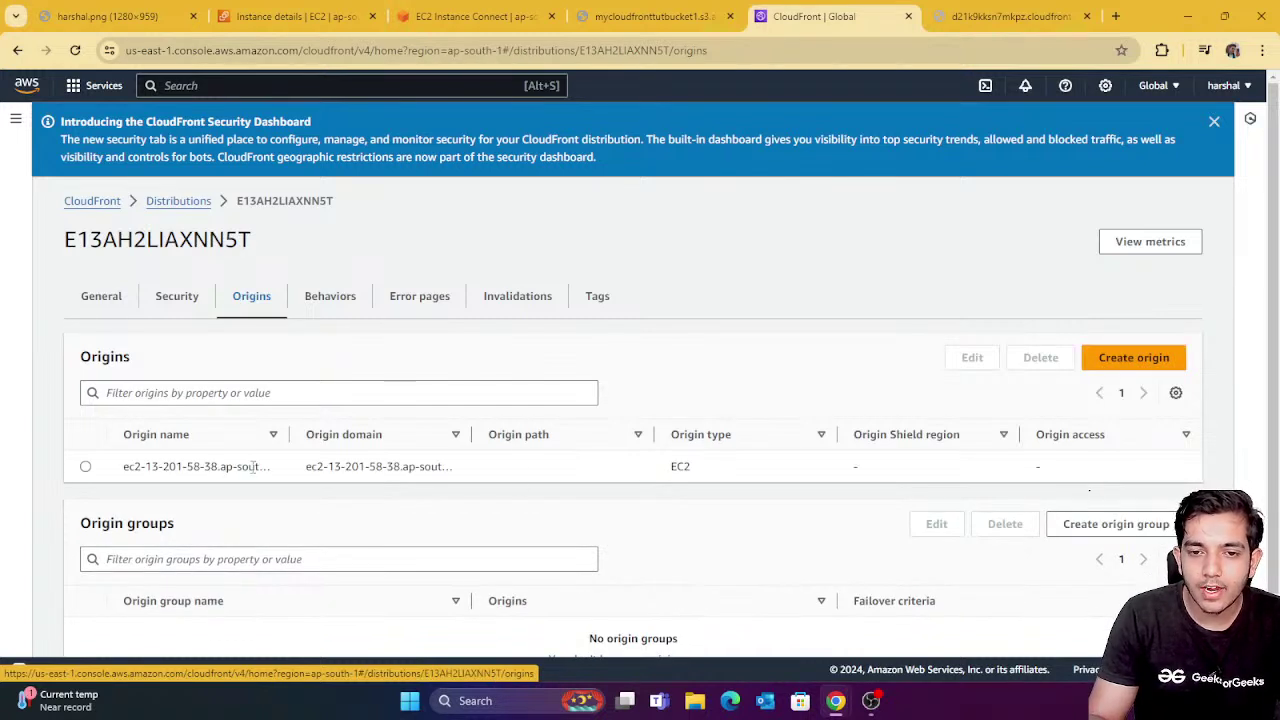
drag(115, 432, 420, 490)
drag(249, 466, 402, 477)
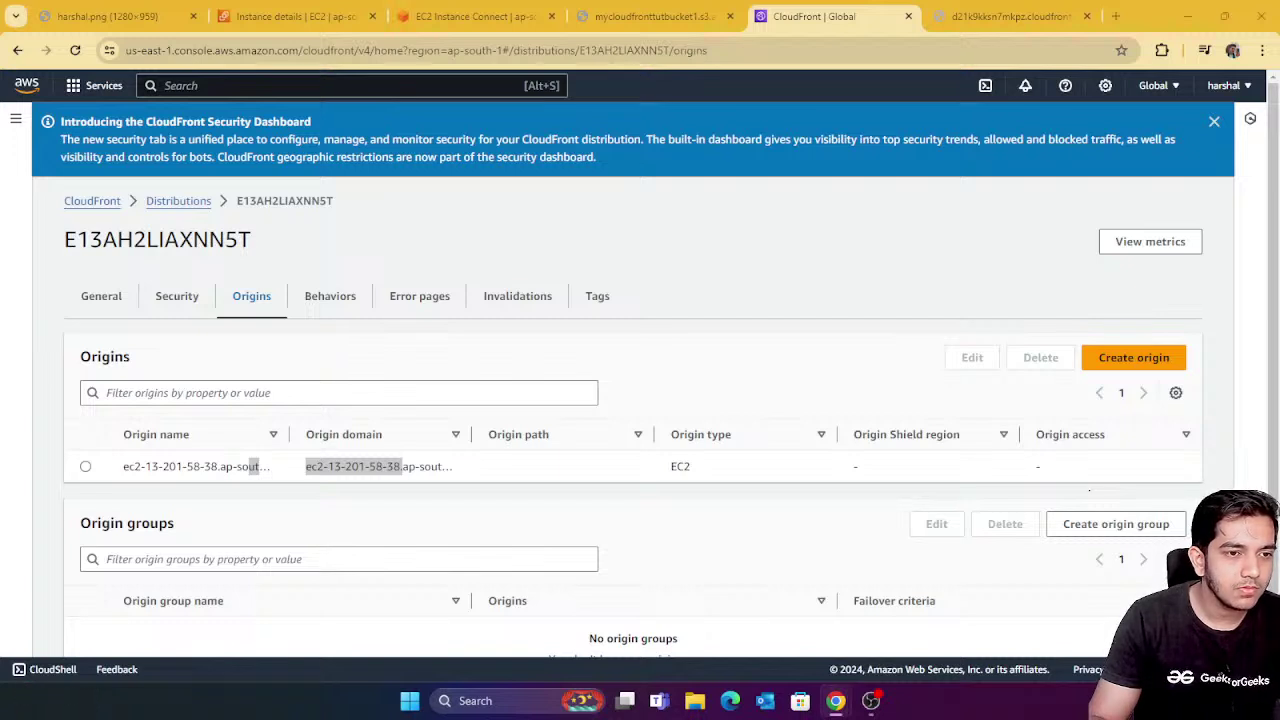
Start a new origin for the distribution with the mycloudfronttutbucket1 S3 bucket as its origin domain.
click(1138, 364)
click(252, 309)
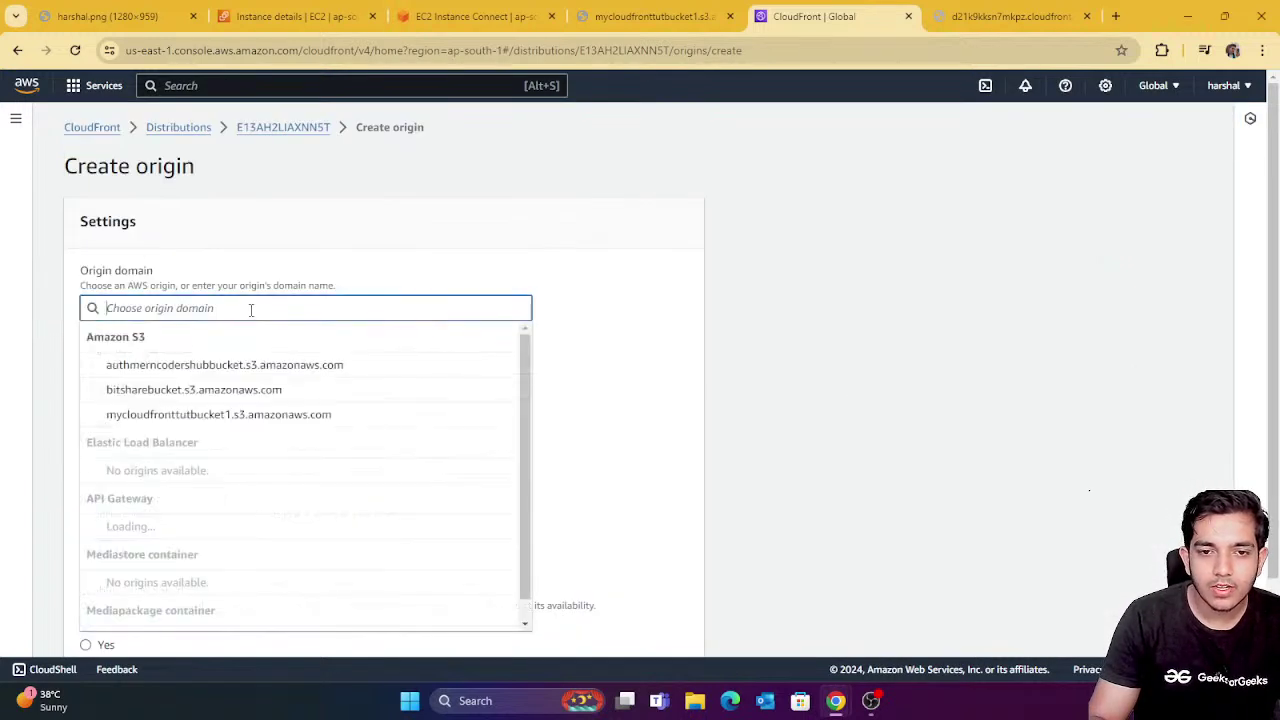
click(199, 424)
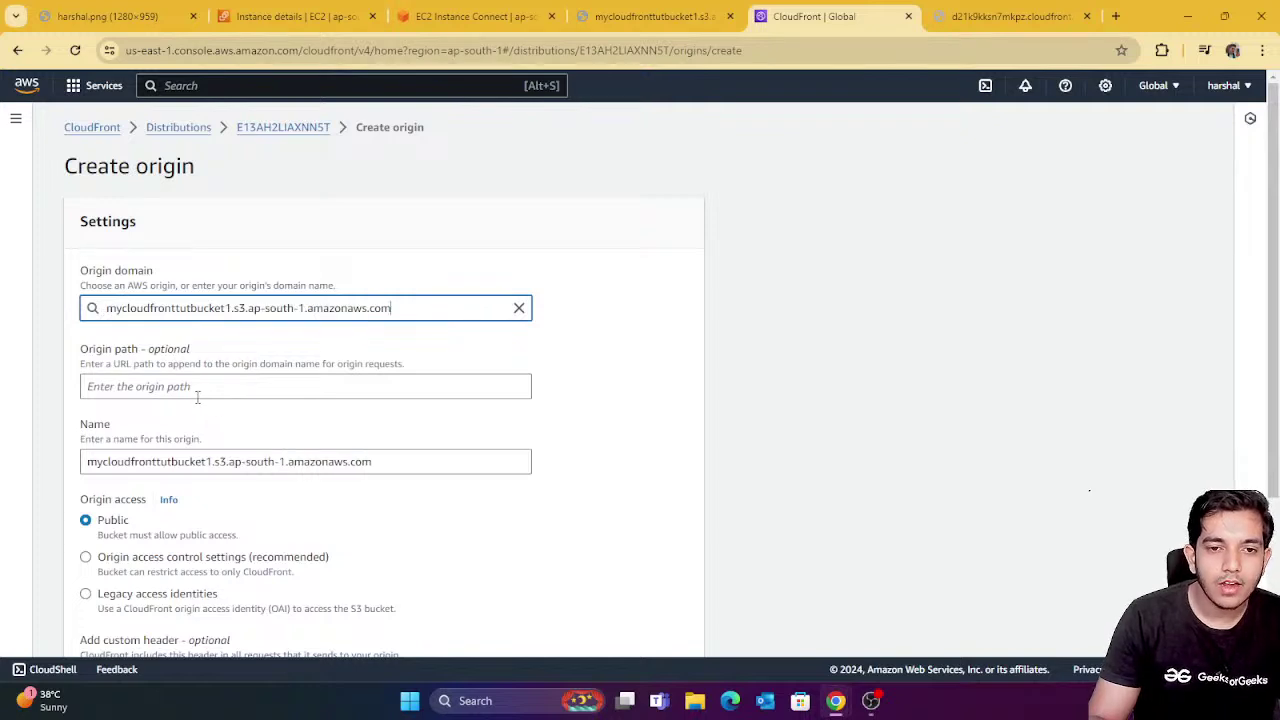
scroll(197, 397, down, 2)
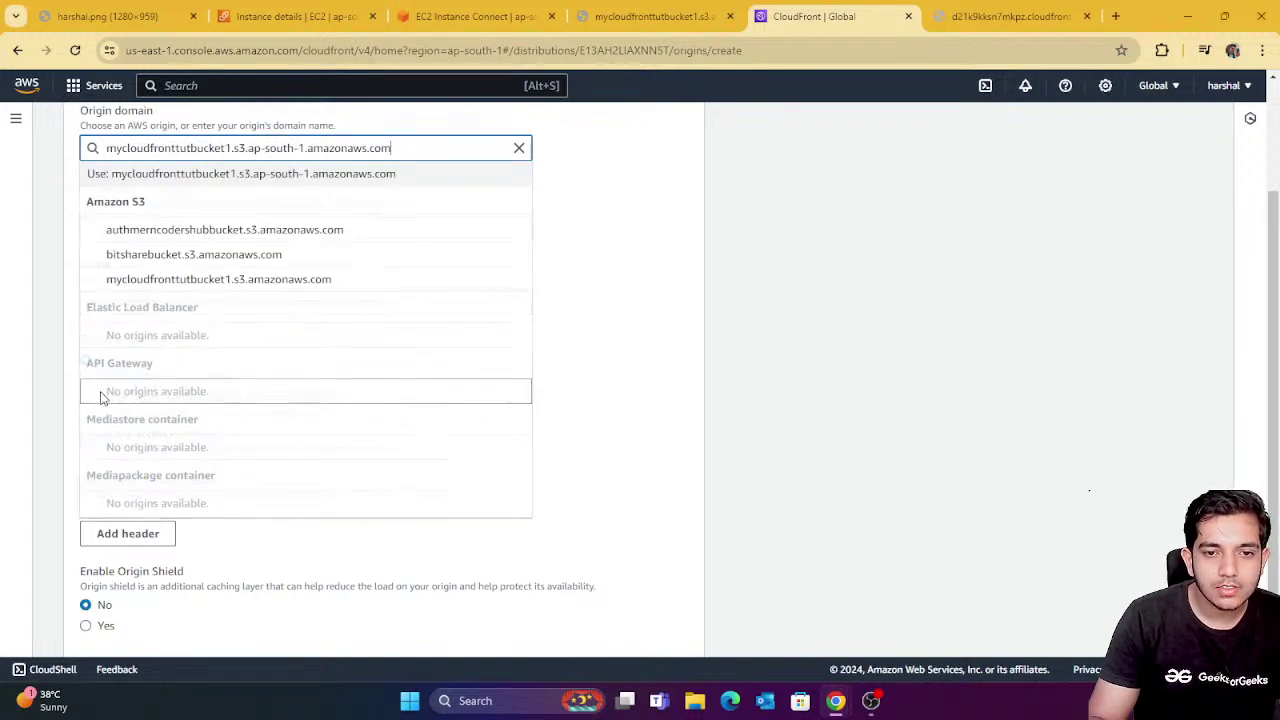
click(608, 298)
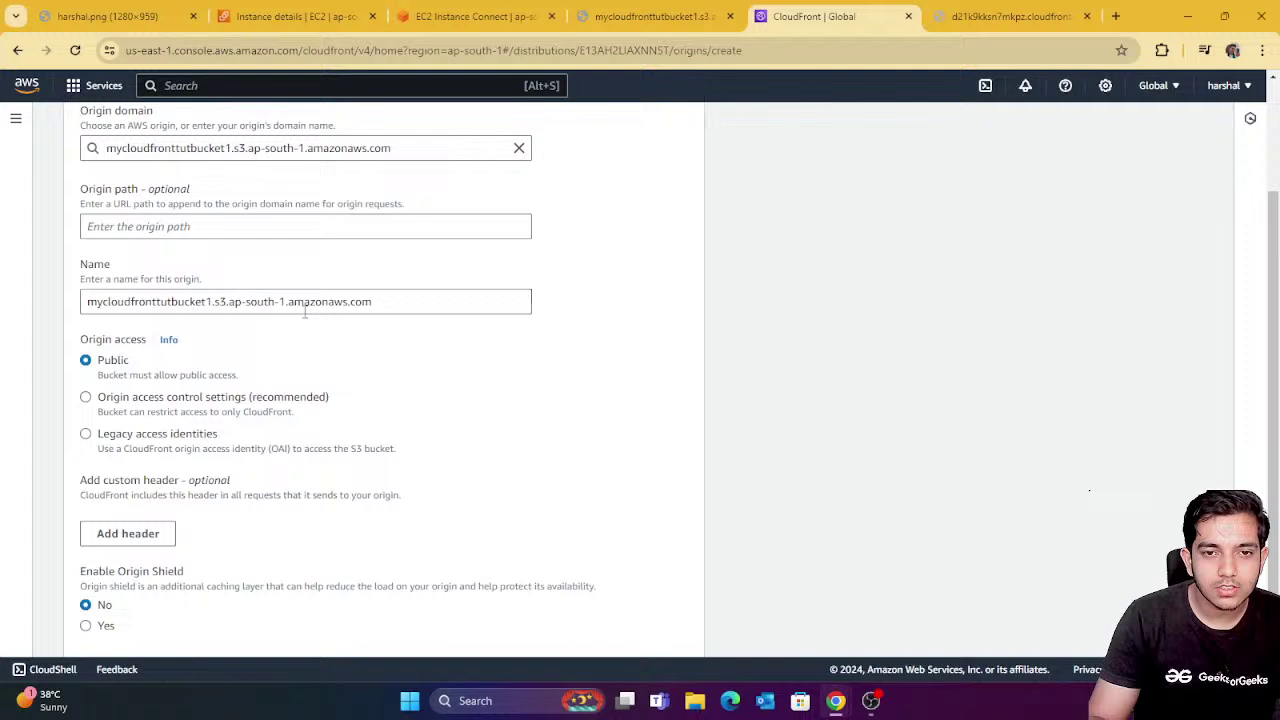
Set the origin access to origin access control settings and choose the existing mycloudfronttutbucket1.s3.ap-south-1.amazonaws.com control.
click(86, 397)
scroll(171, 386, down, 2)
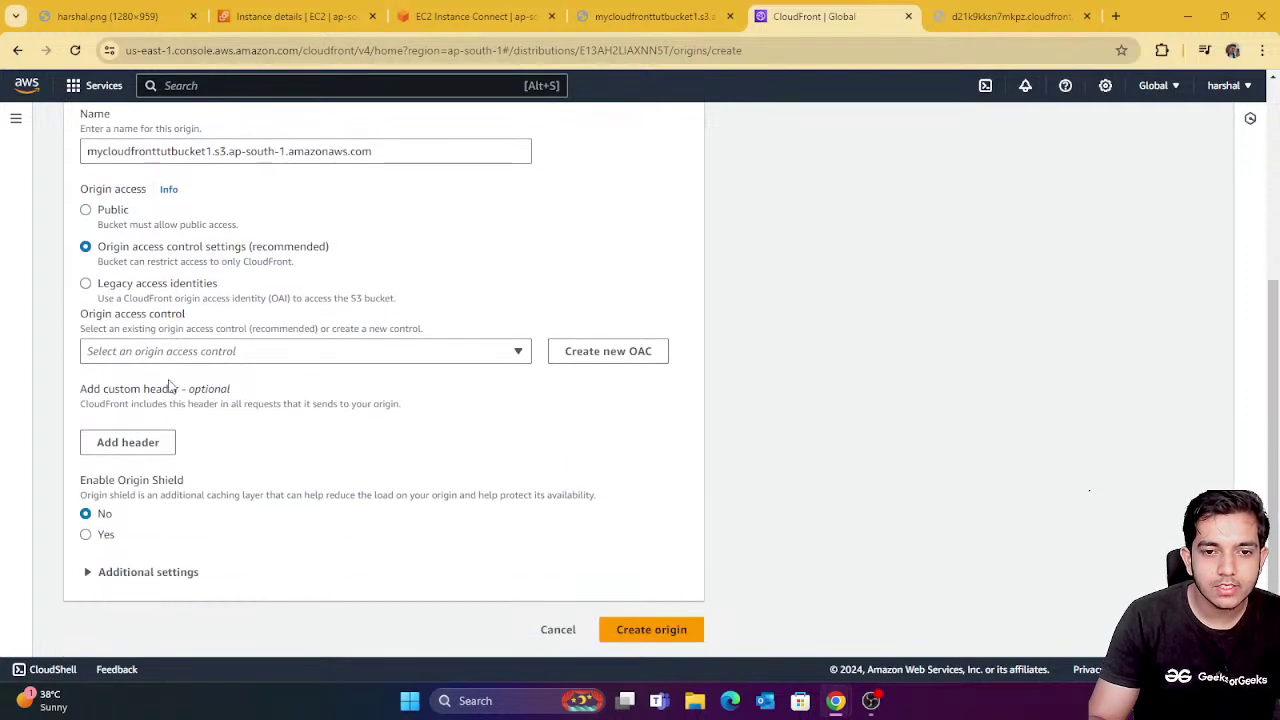
click(195, 361)
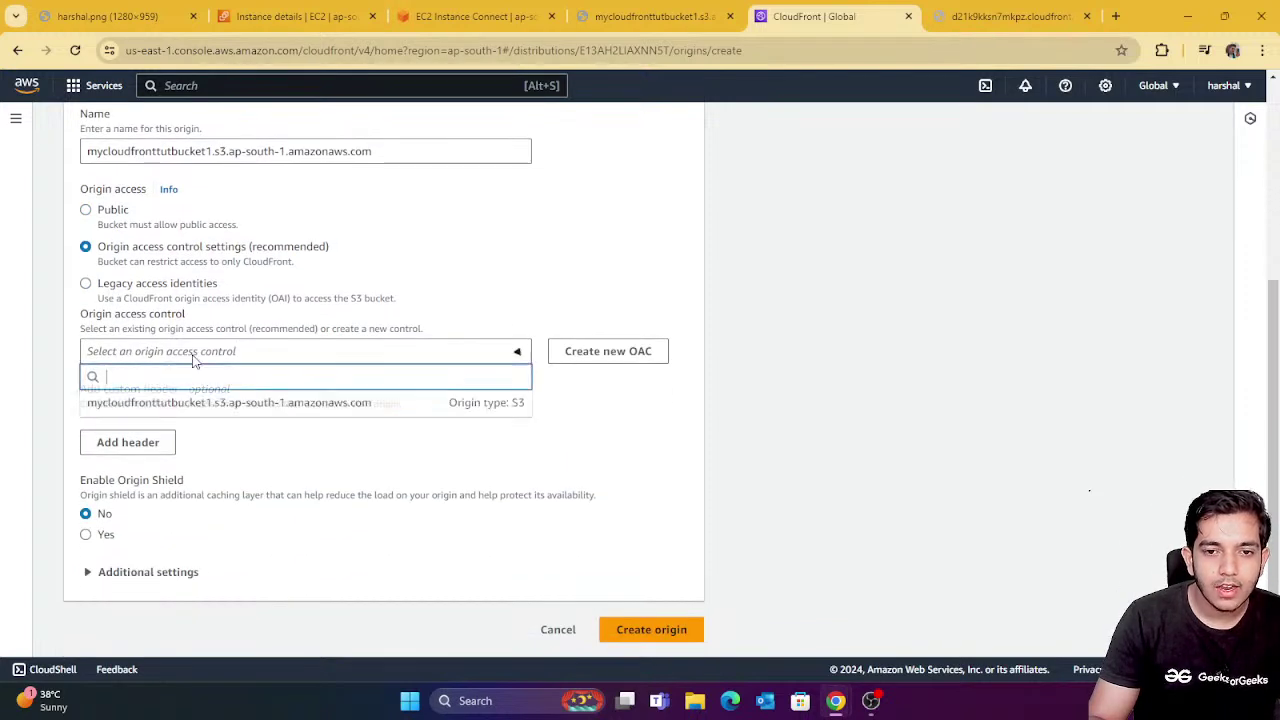
click(237, 403)
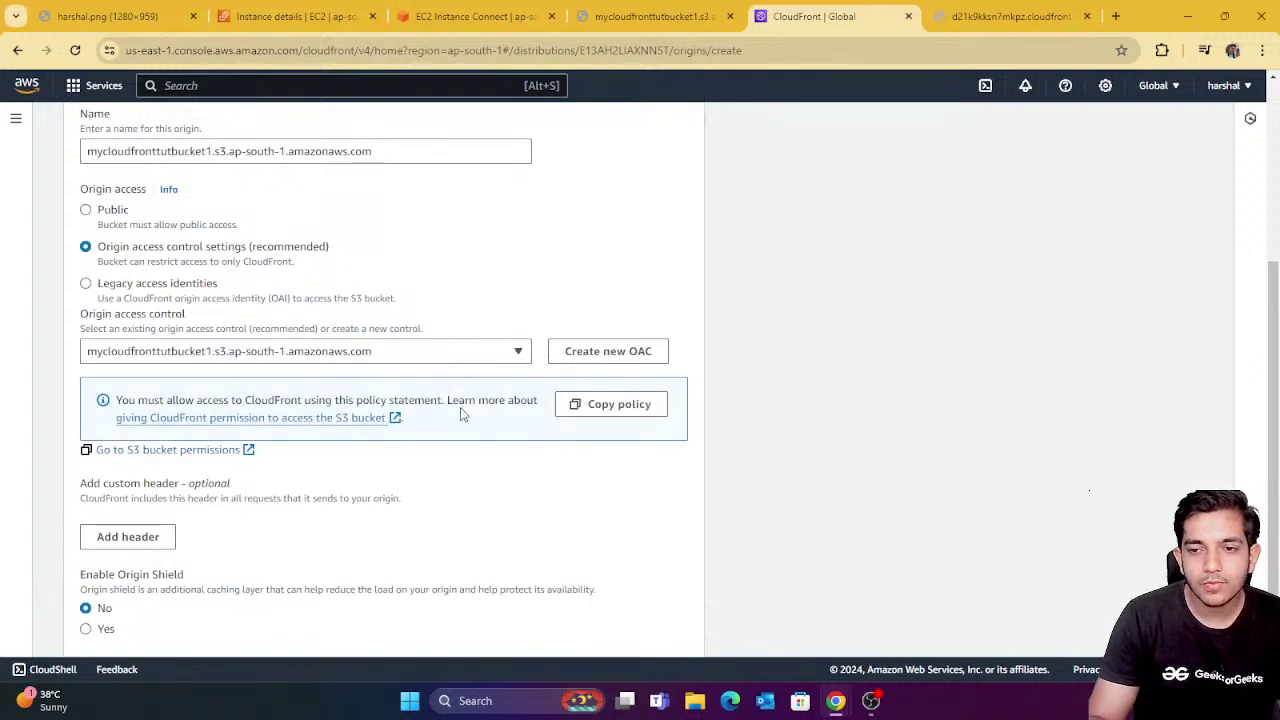
scroll(490, 434, down, 2)
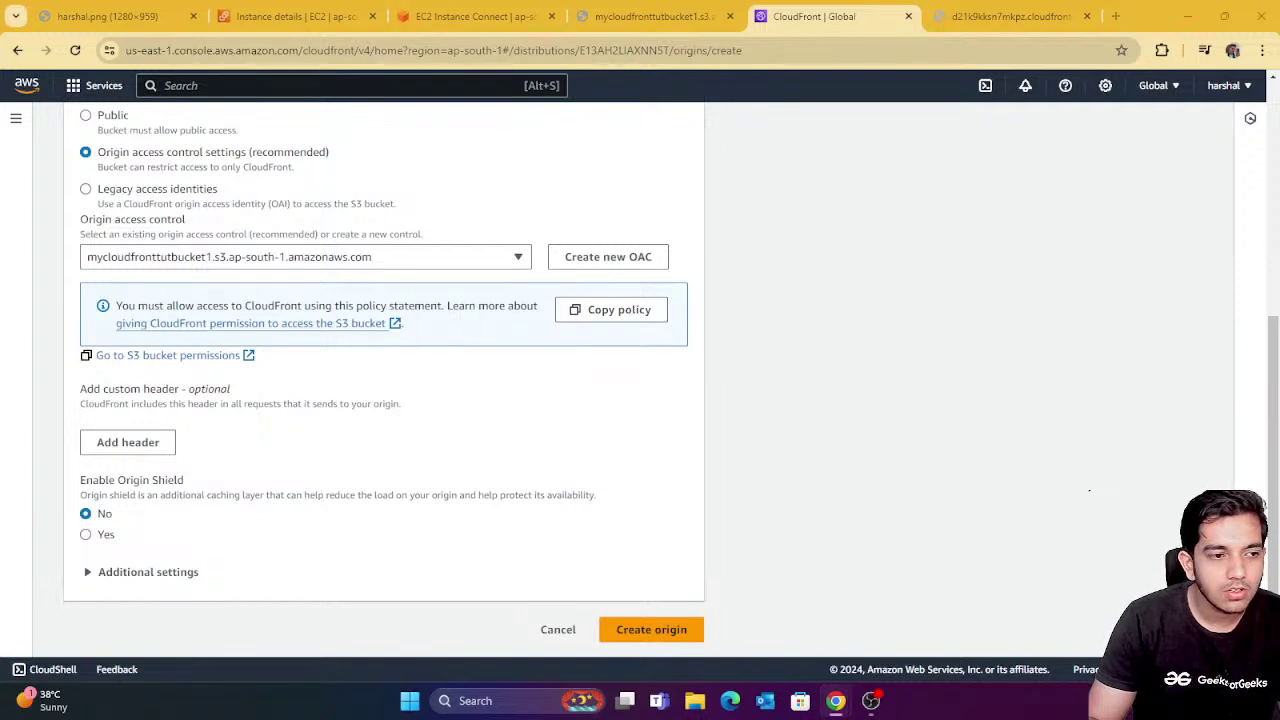
Copy the CloudFront access policy statement and open the bucket policy of mycloudfronttutbucket1 for editing in S3.
click(581, 312)
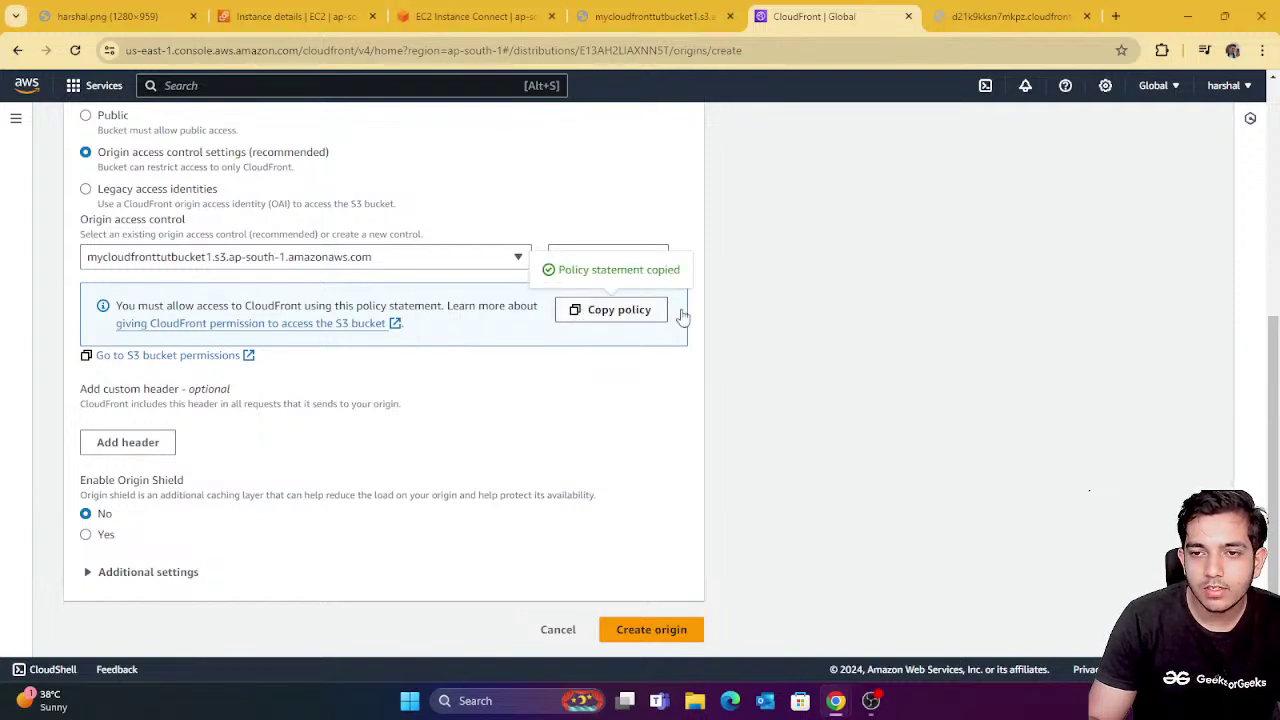
click(200, 357)
click(912, 8)
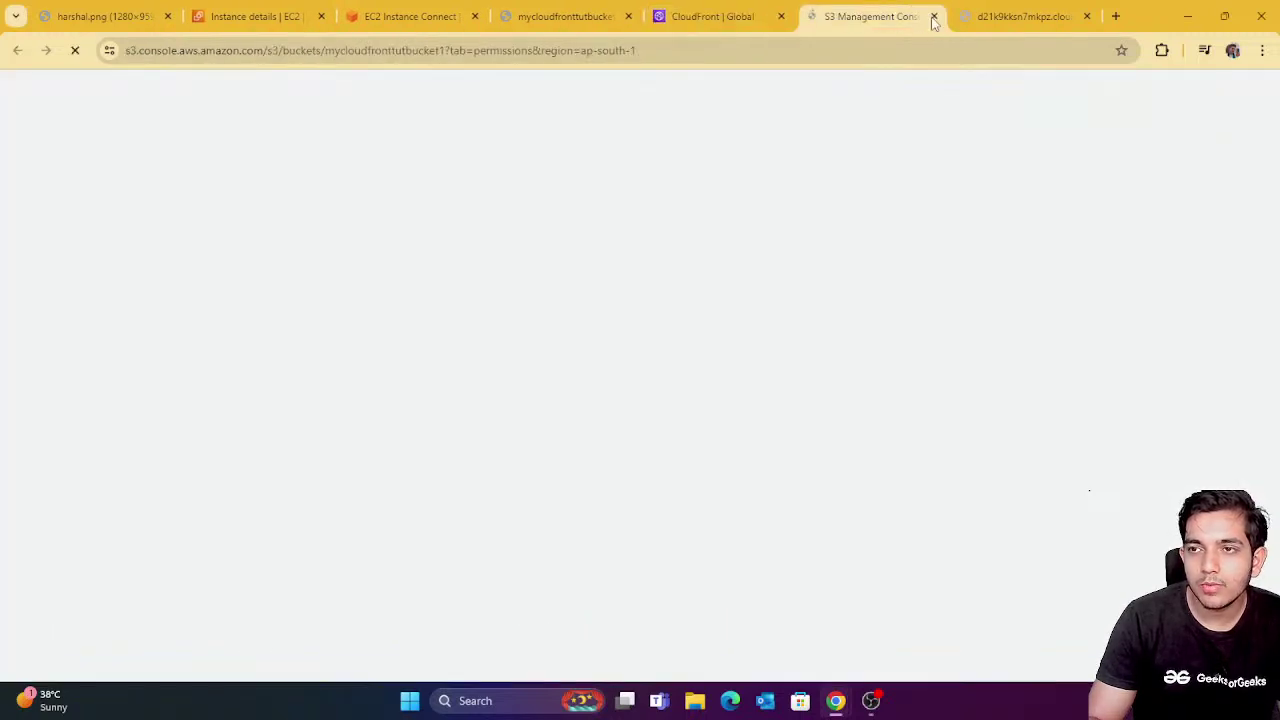
scroll(486, 451, down, 5)
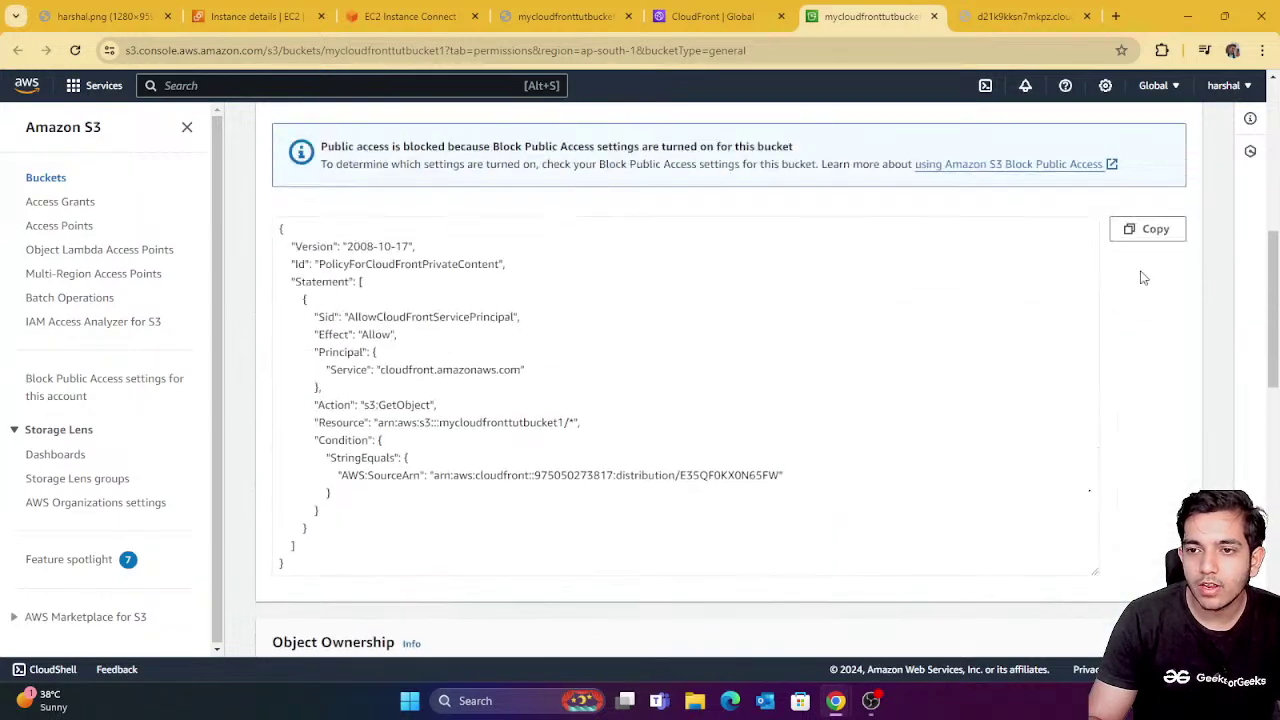
scroll(1140, 277, up, 3)
click(1078, 320)
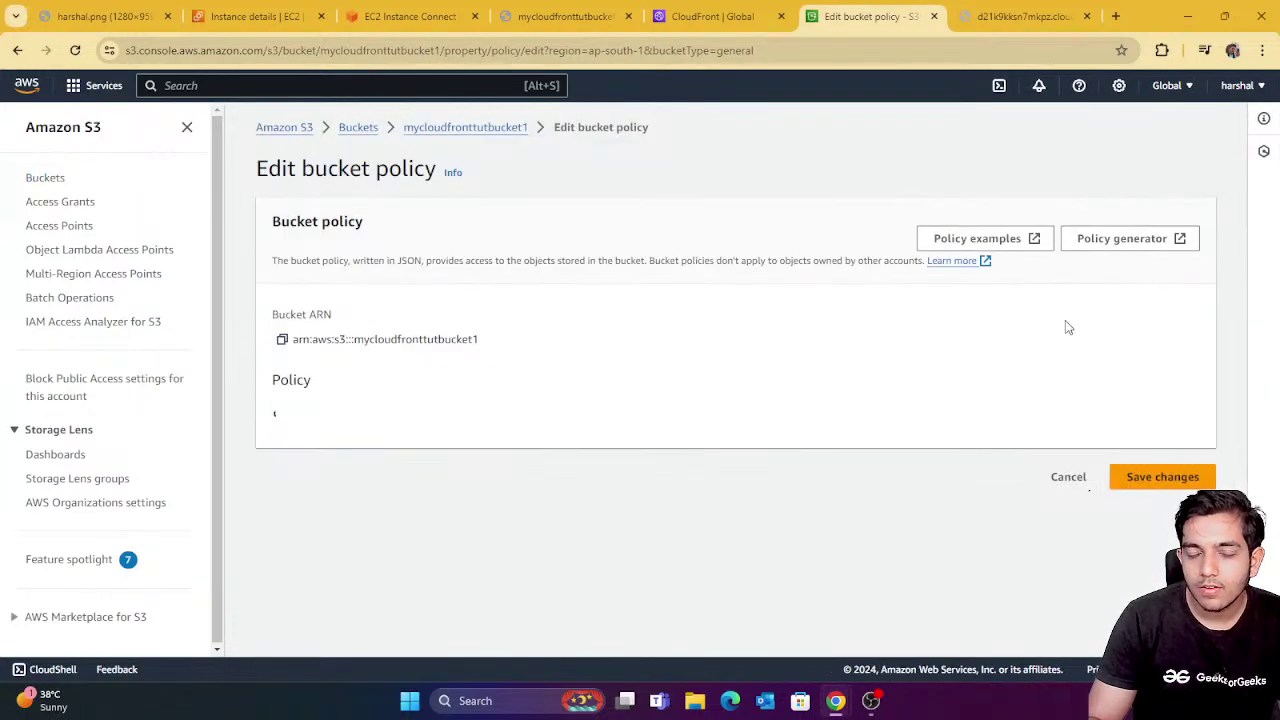
Replace the entire bucket policy with the copied CloudFront policy statement and save the changes.
scroll(565, 443, down, 2)
click(565, 443)
key(ctrl+a)
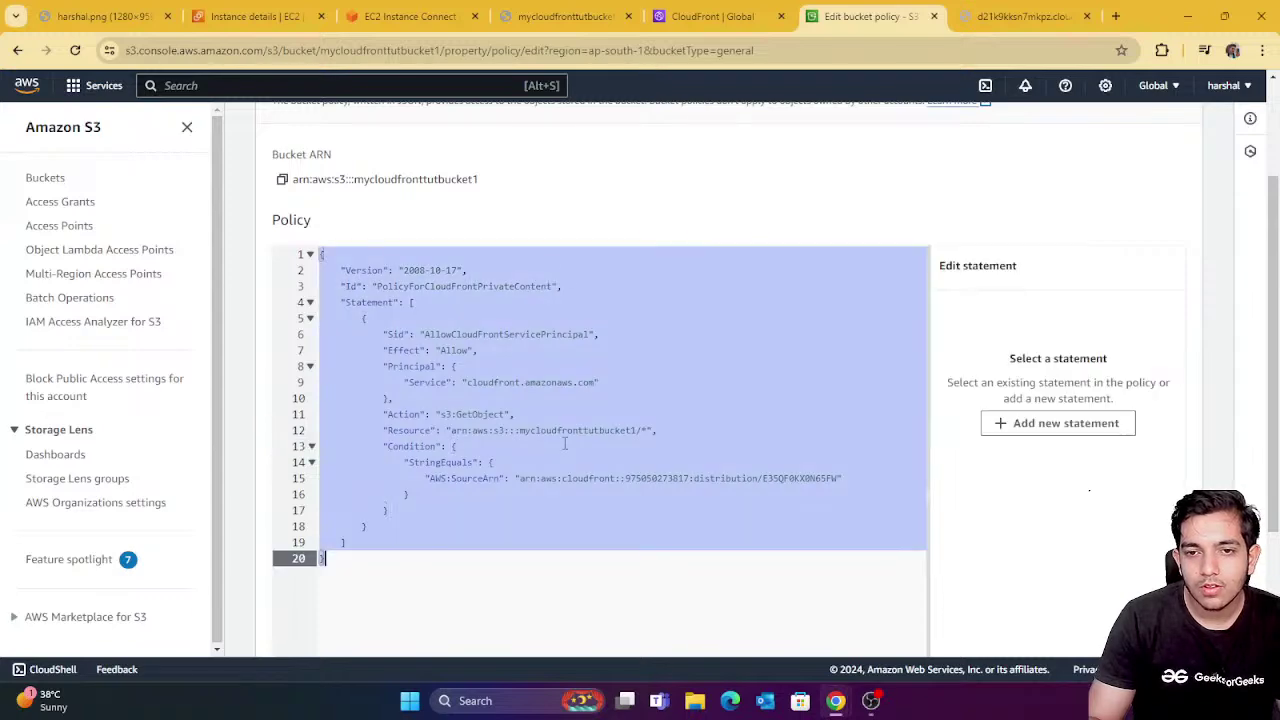
key(ctrl+v)
scroll(565, 443, up, 2)
scroll(565, 443, down, 3)
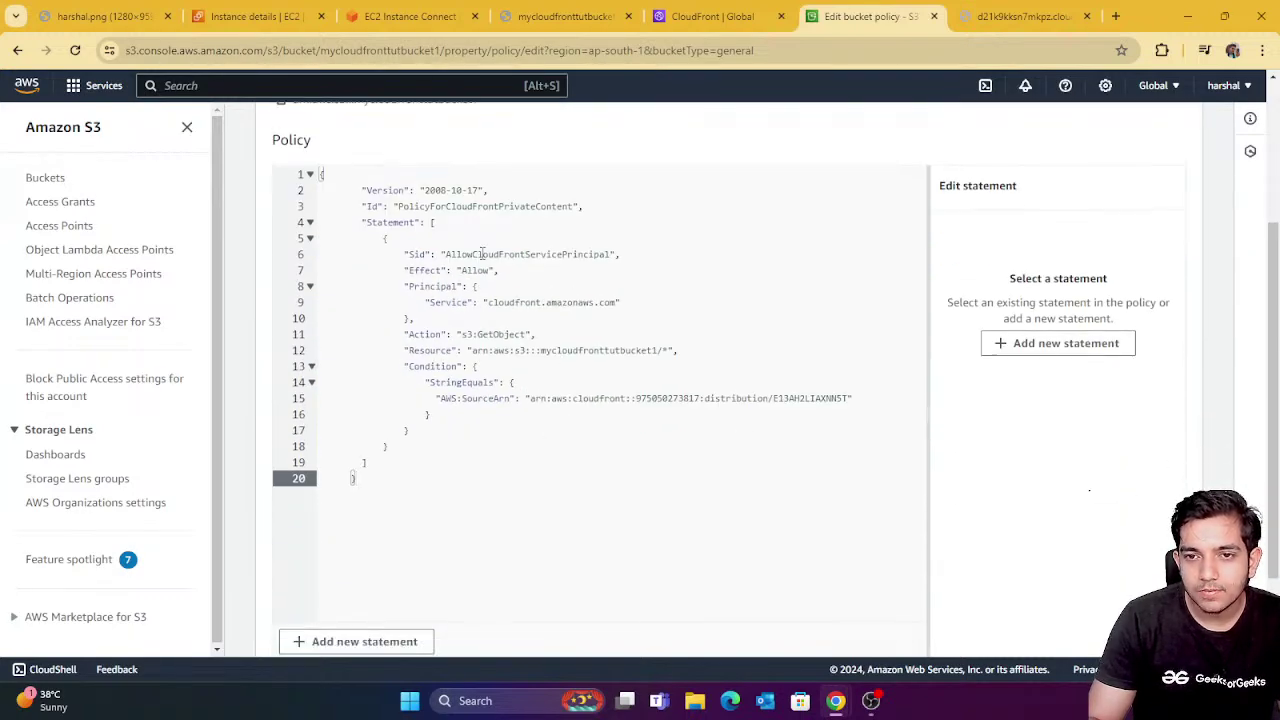
scroll(481, 254, up, 1)
scroll(485, 252, down, 2)
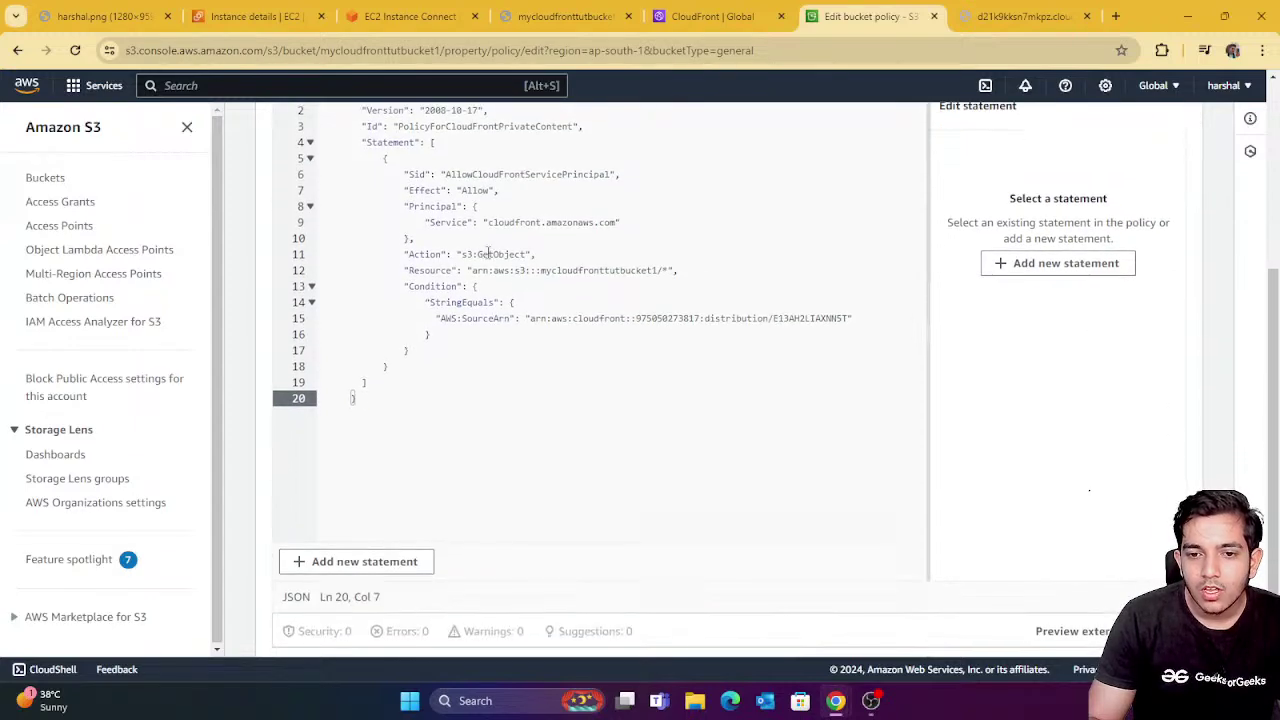
scroll(946, 431, down, 2)
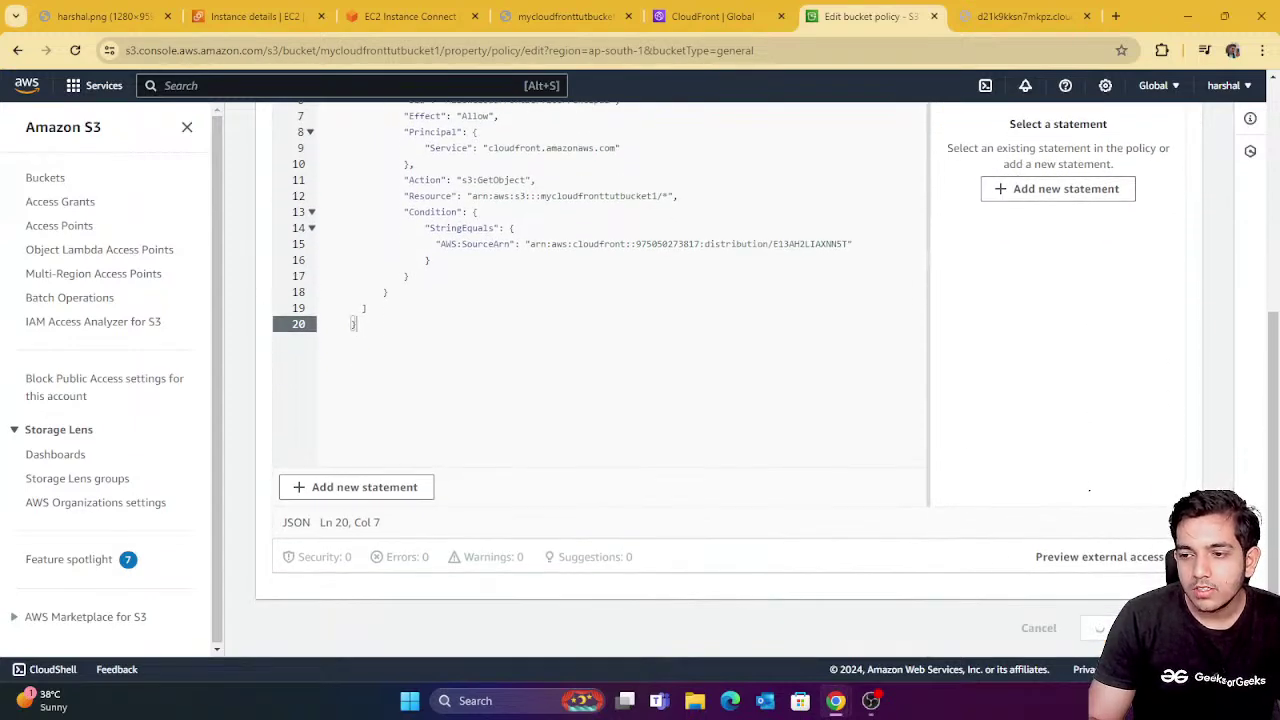
click(1125, 628)
Examine the saved bucket policy's statement block and the distribution named in its AWS:SourceArn condition.
scroll(697, 358, down, 8)
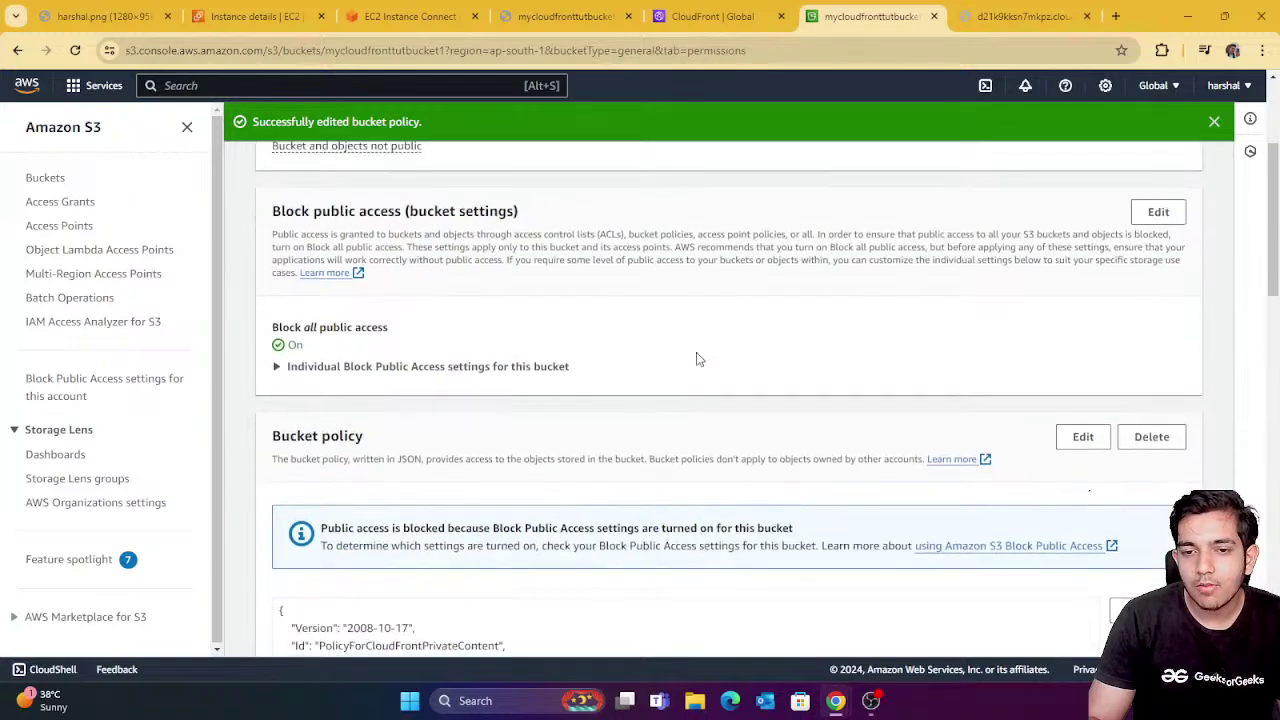
scroll(694, 357, up, 2)
drag(571, 262, 620, 510)
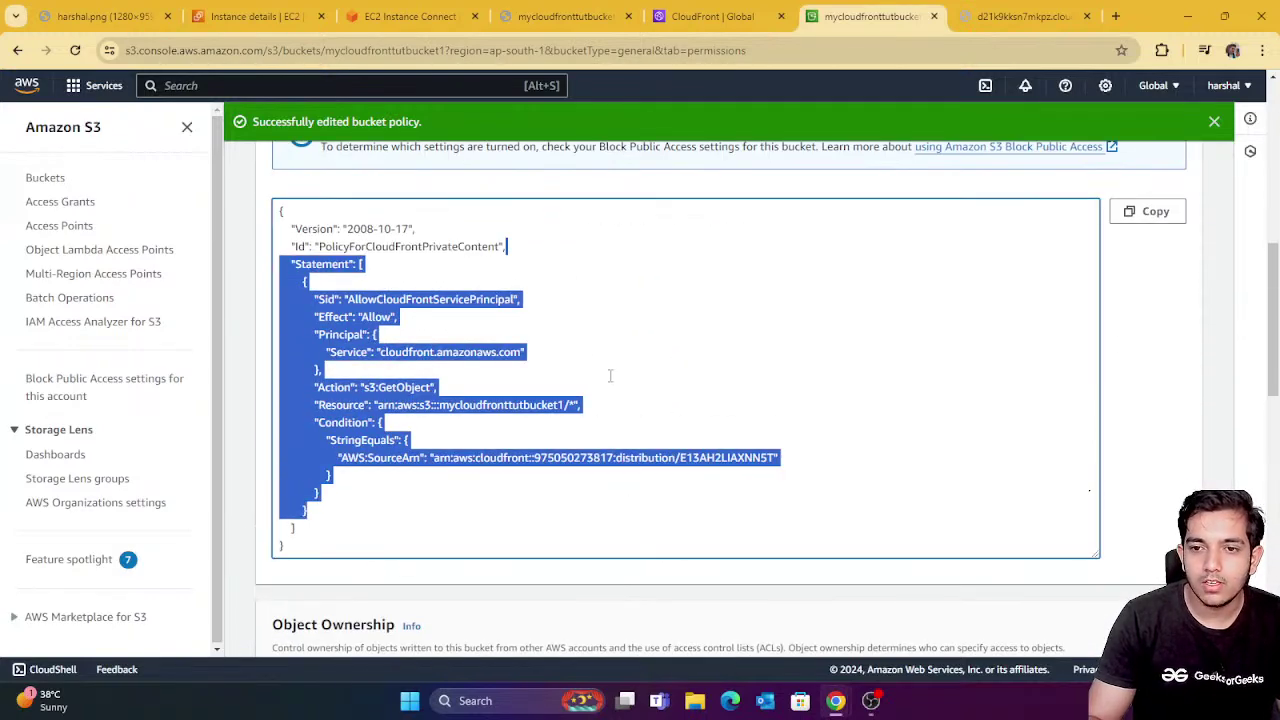
click(687, 459)
drag(675, 459, 772, 470)
click(564, 490)
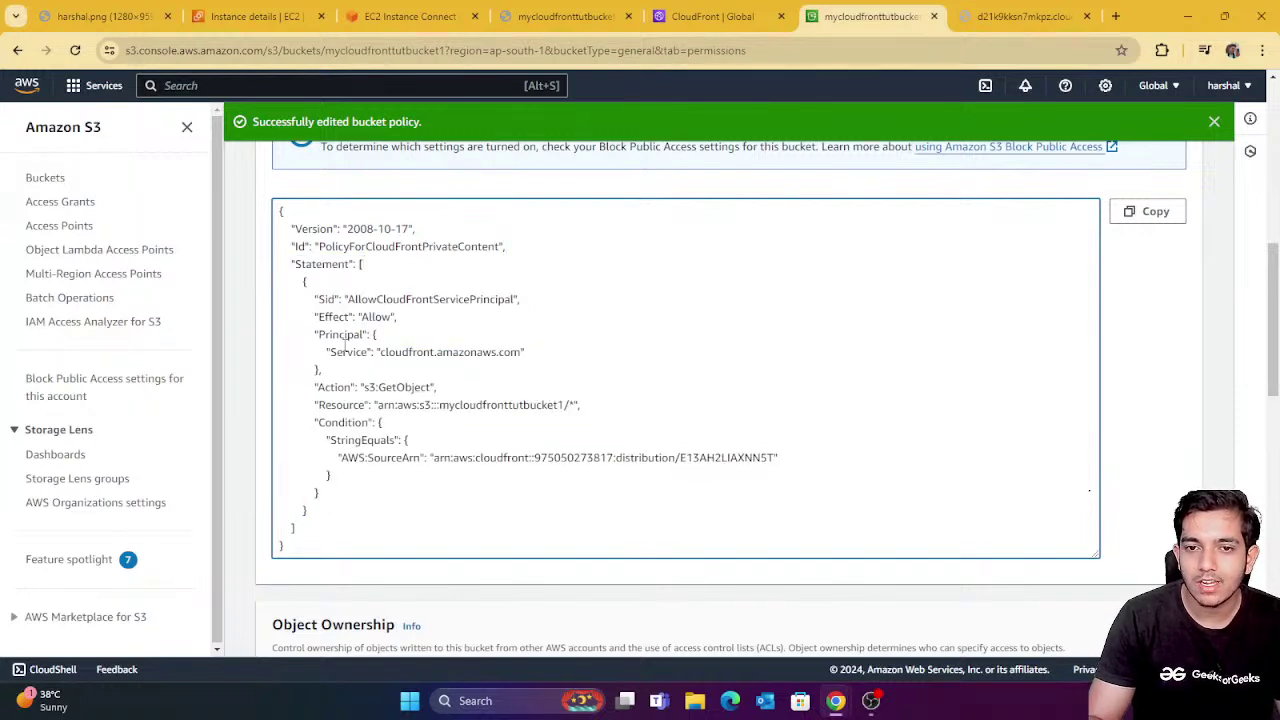
drag(298, 279, 338, 508)
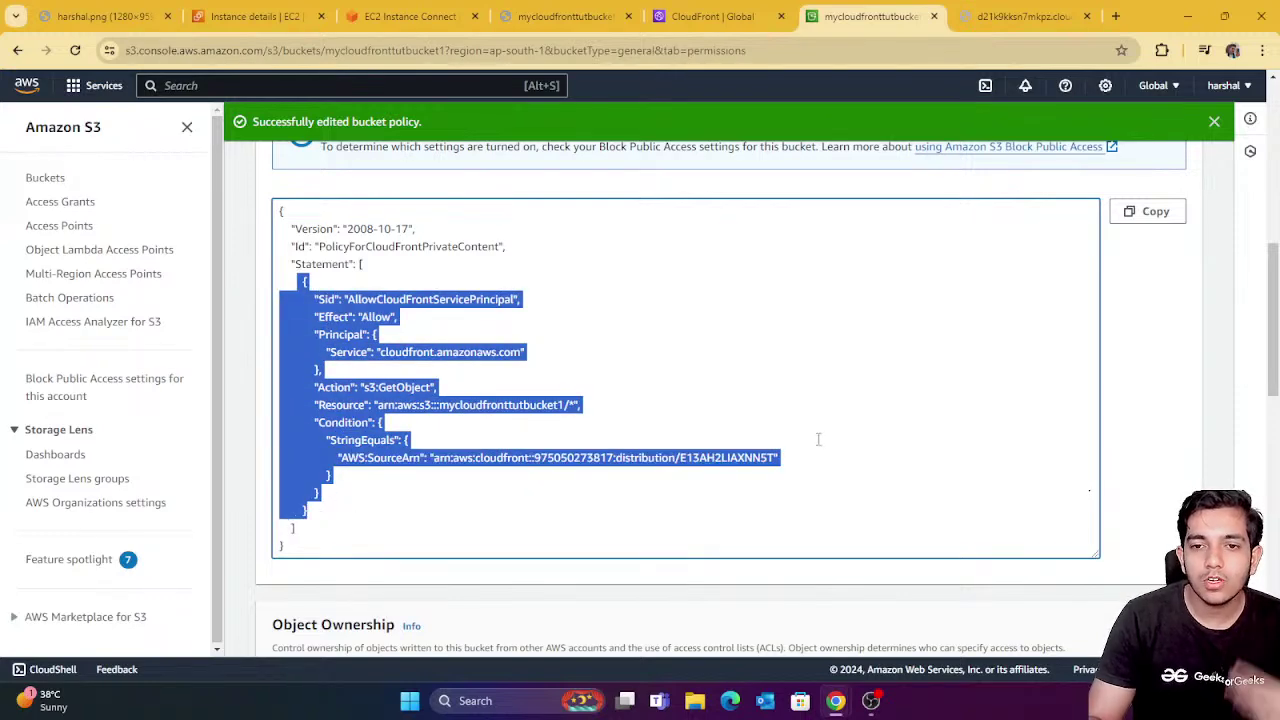
scroll(680, 423, up, 7)
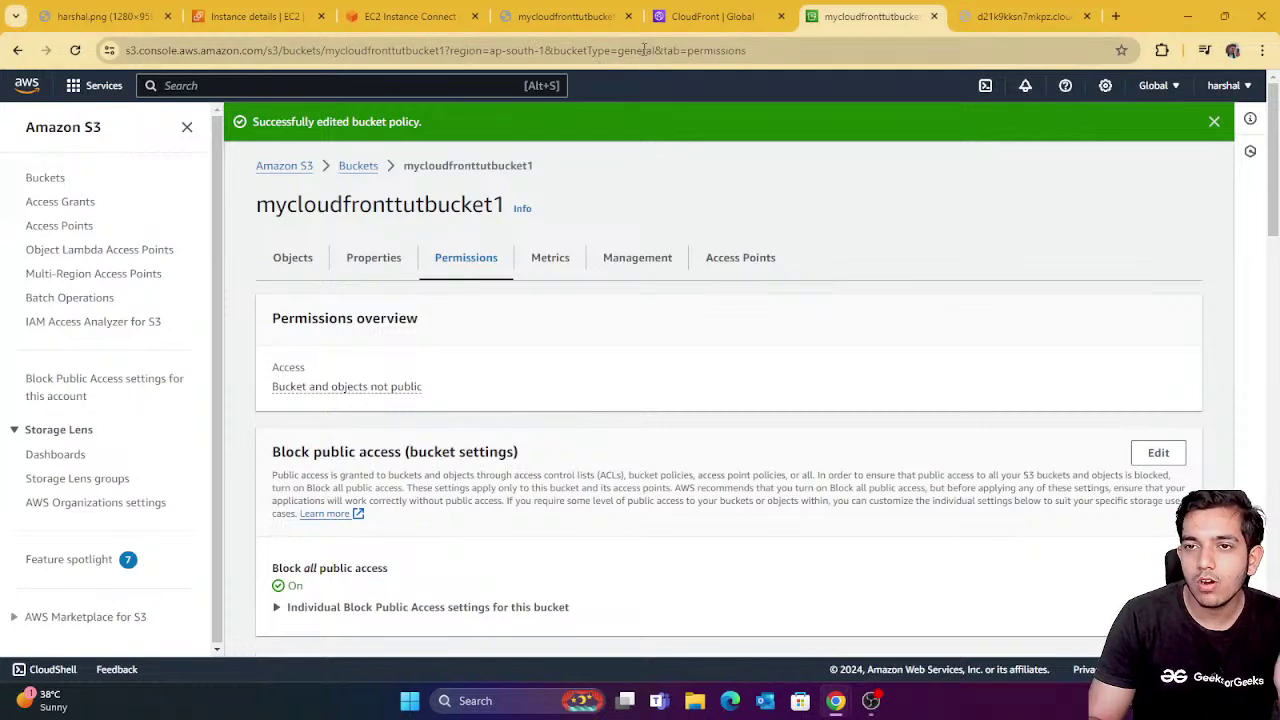
Return to the CloudFront origin form, expand the additional settings for review, and create the S3 origin.
click(978, 18)
click(552, 16)
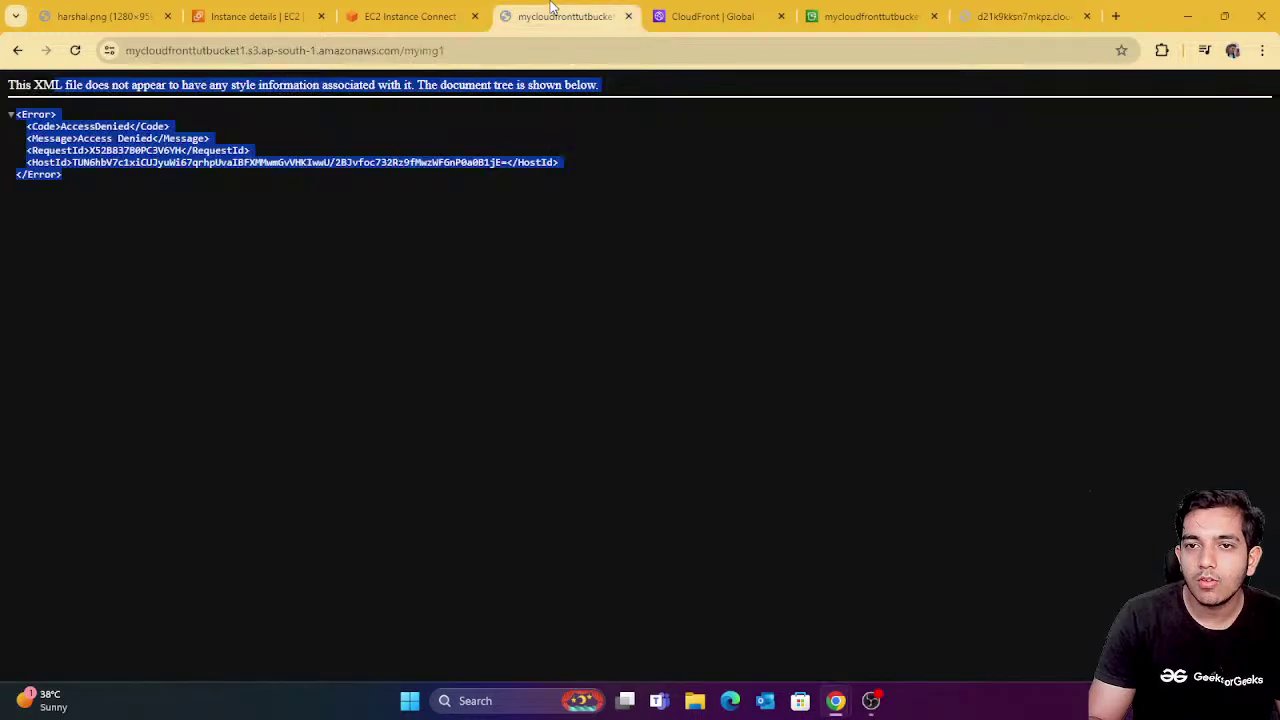
click(421, 20)
click(712, 16)
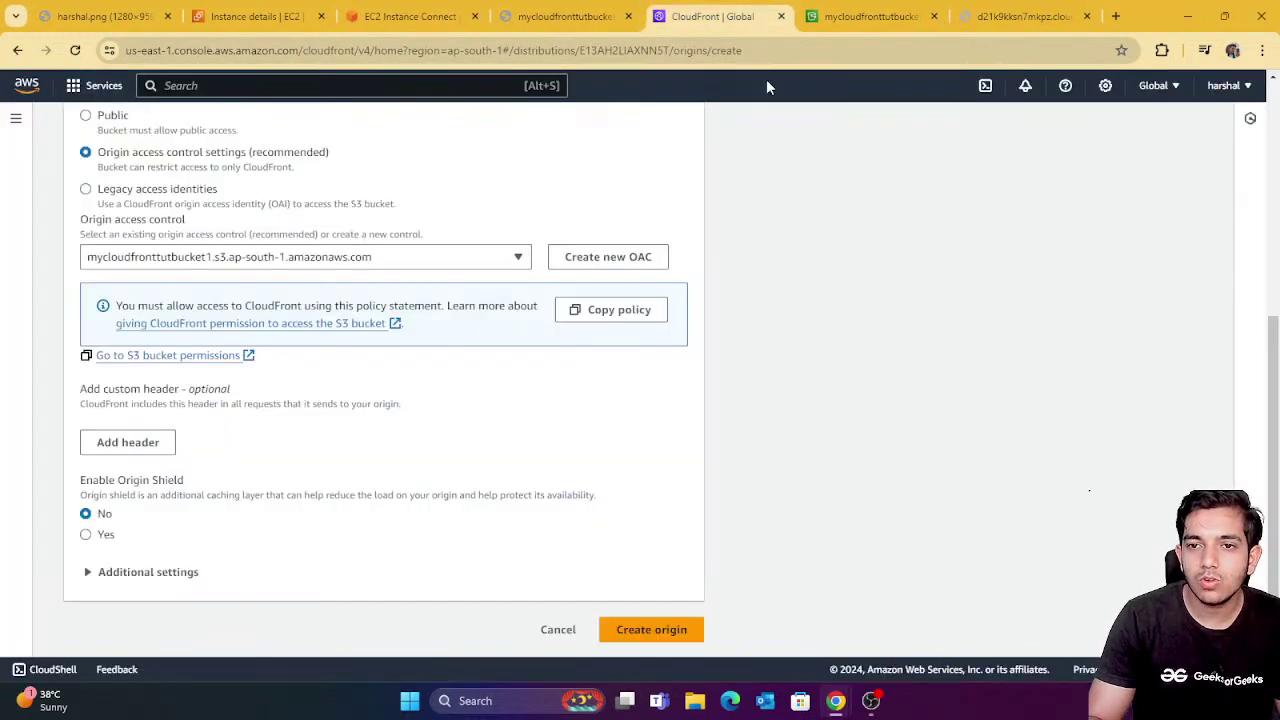
scroll(175, 186, up, 2)
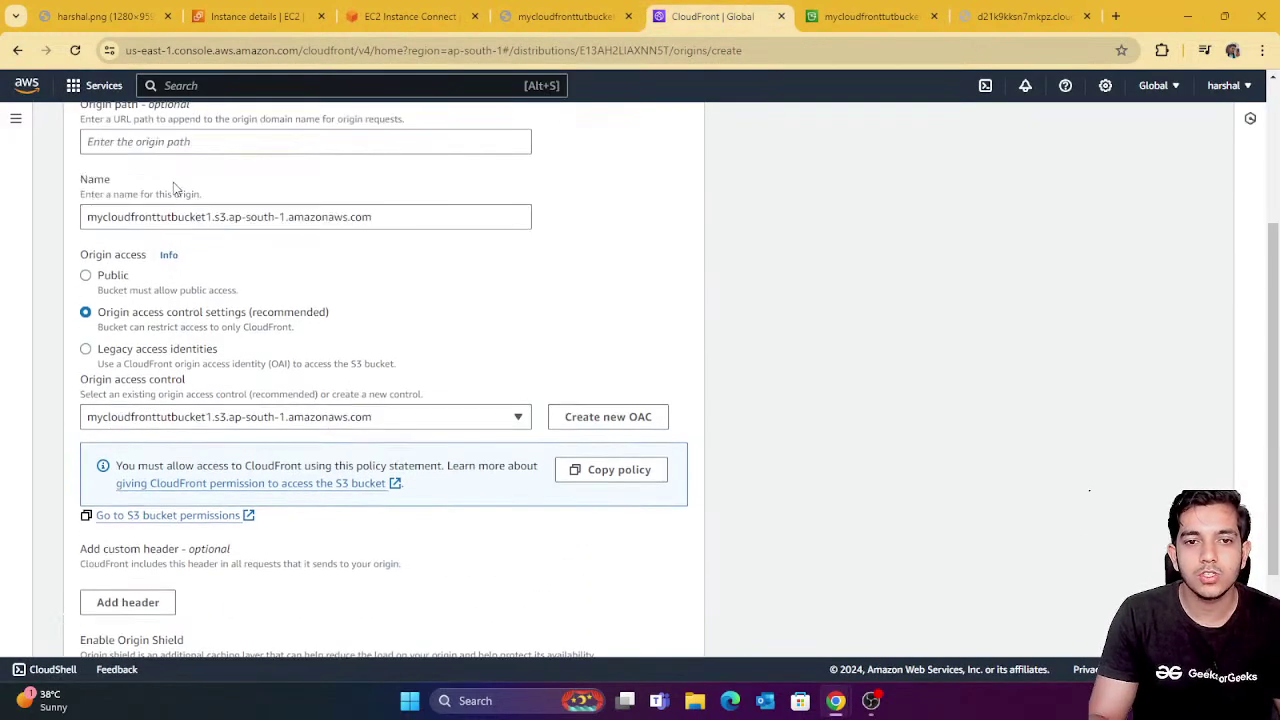
scroll(428, 413, down, 2)
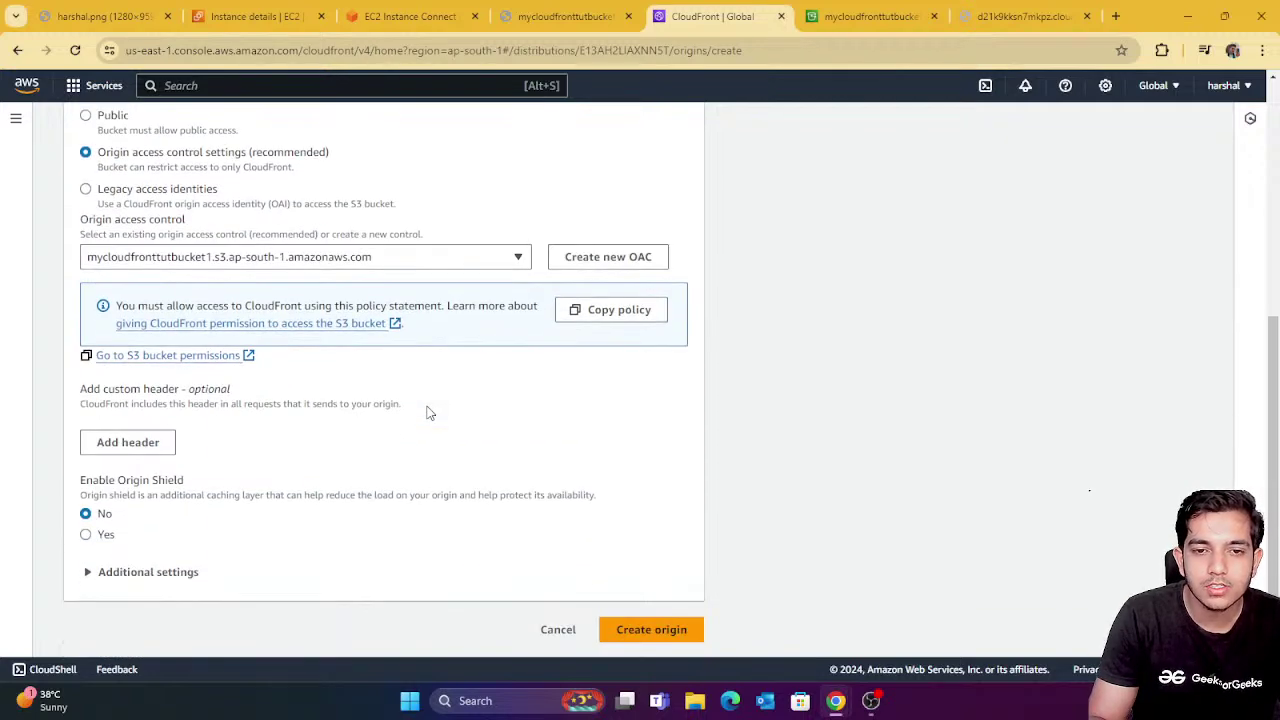
click(110, 580)
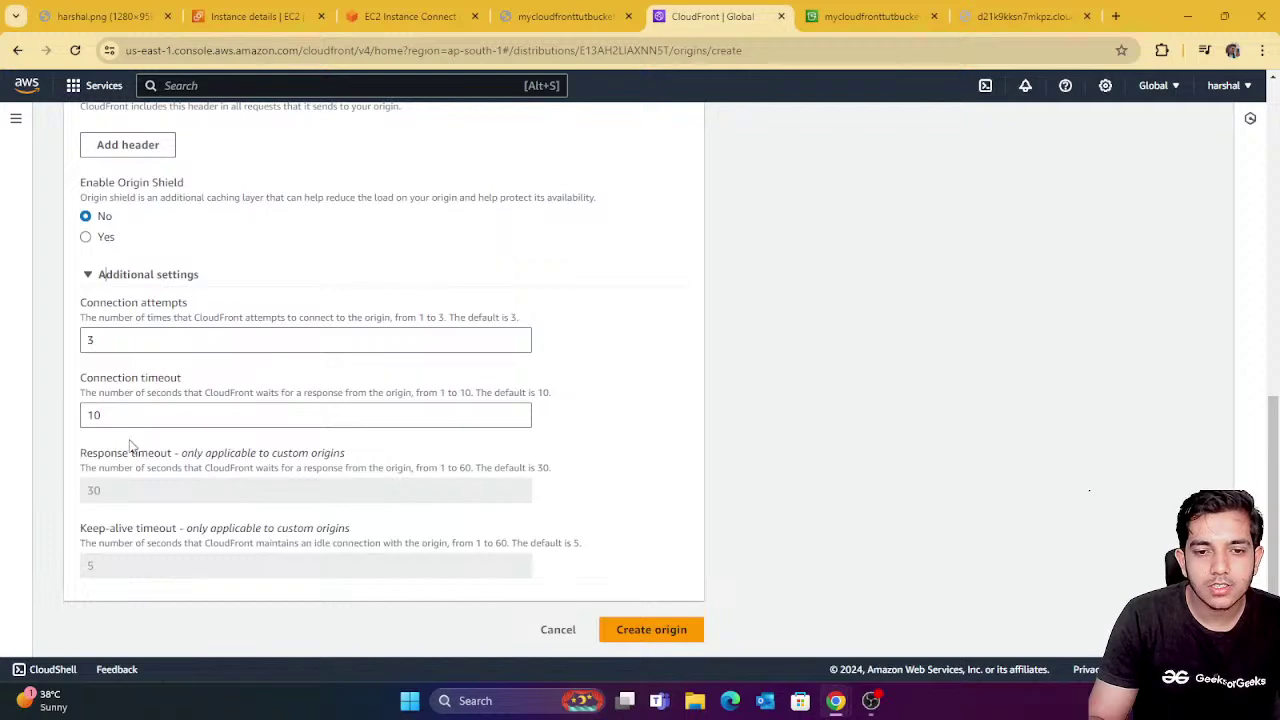
scroll(650, 552, up, 10)
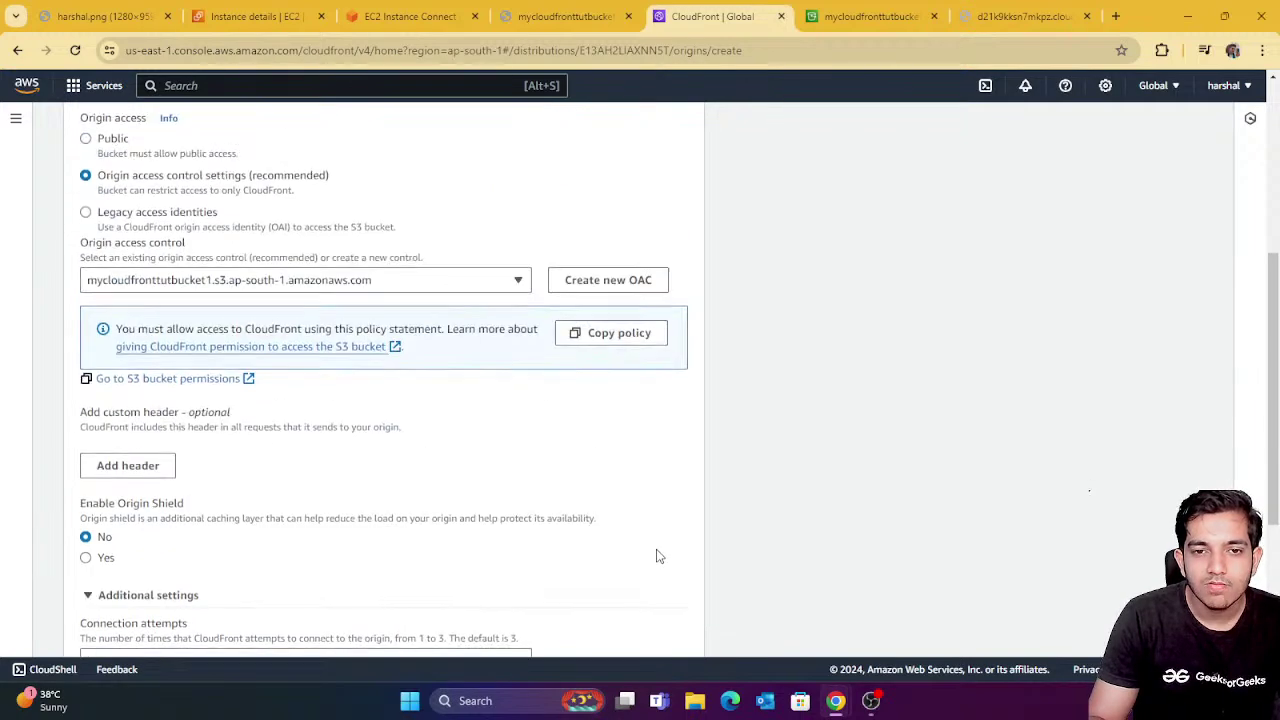
scroll(656, 552, down, 10)
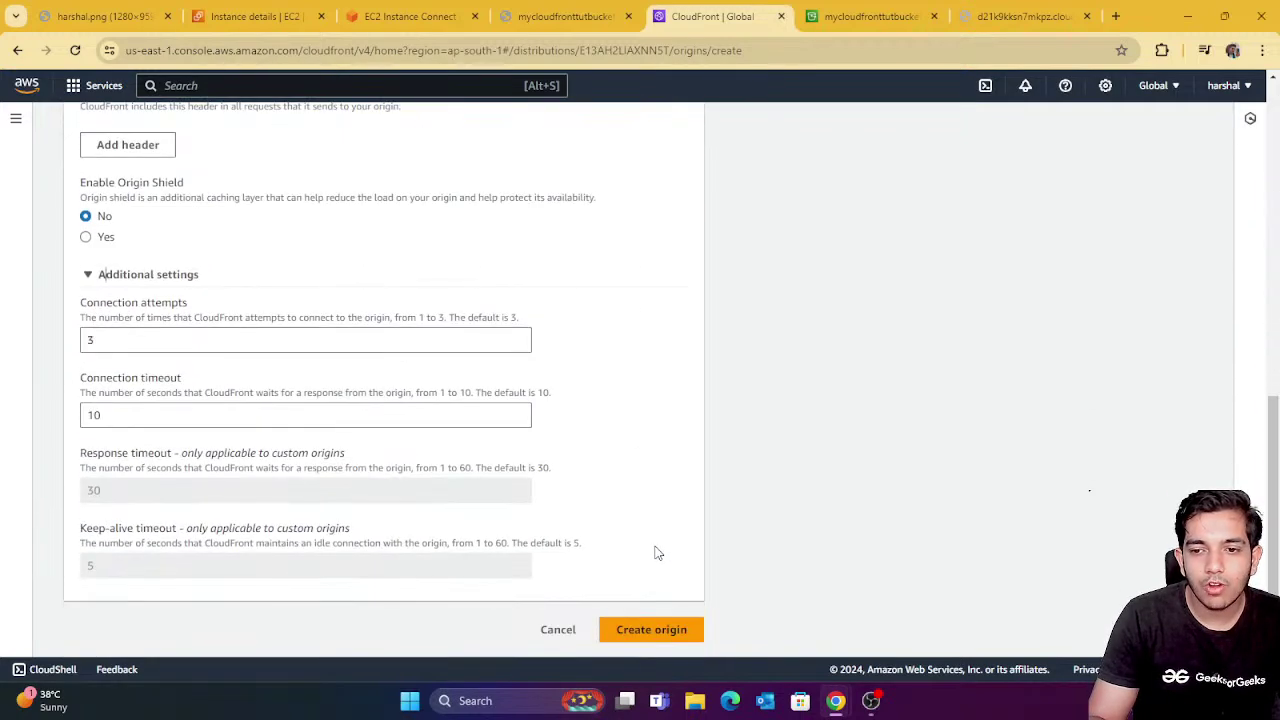
click(670, 627)
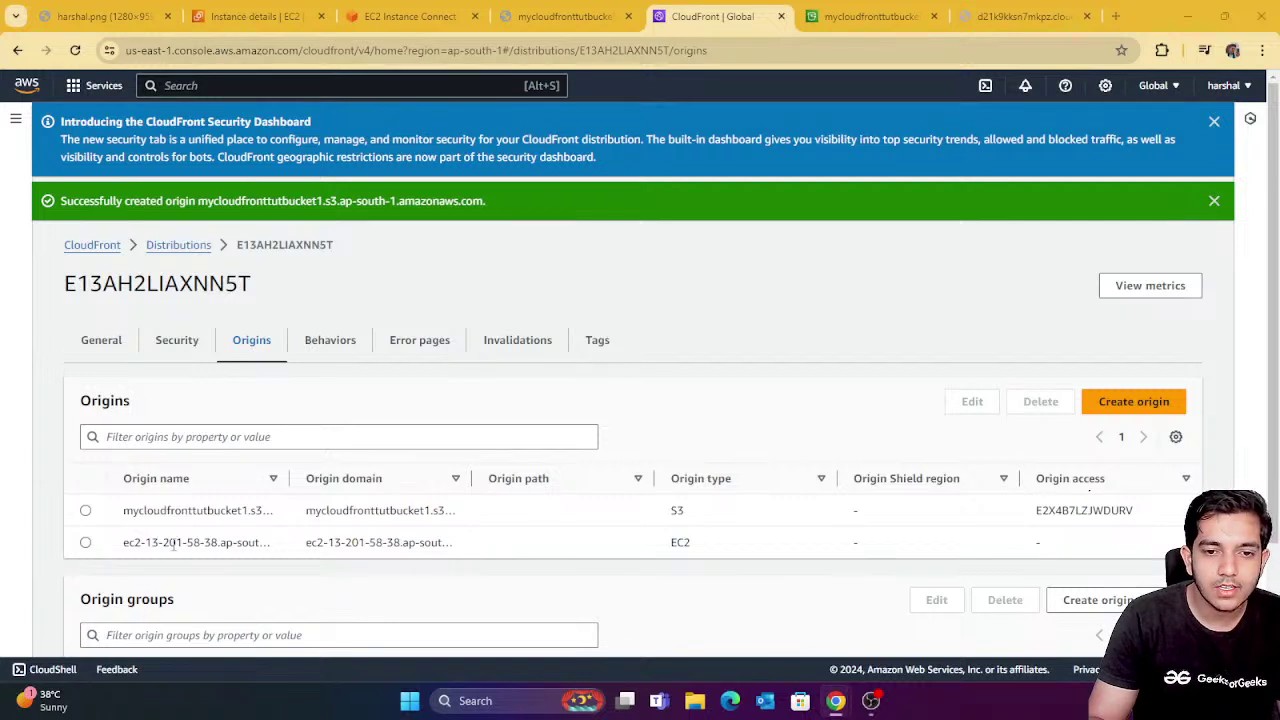
Examine the distribution's origins list, its deployment status and the path pattern of its default behavior.
scroll(190, 536, down, 3)
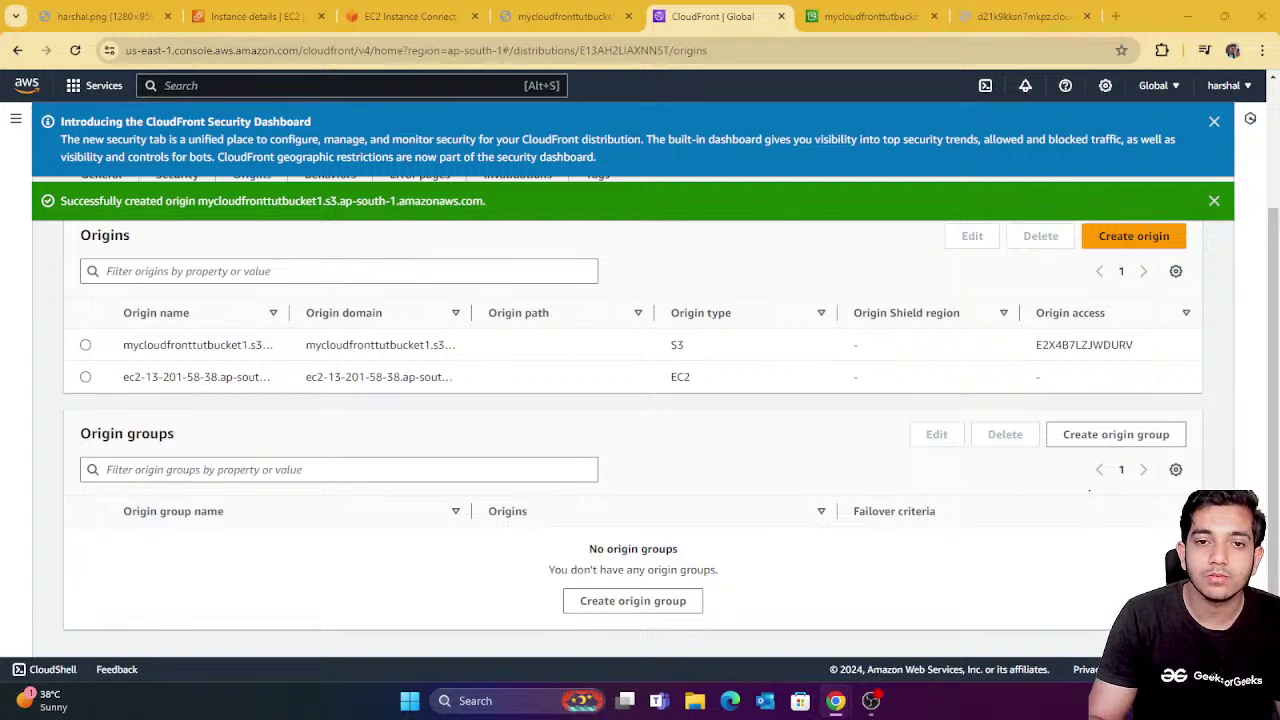
scroll(137, 364, up, 3)
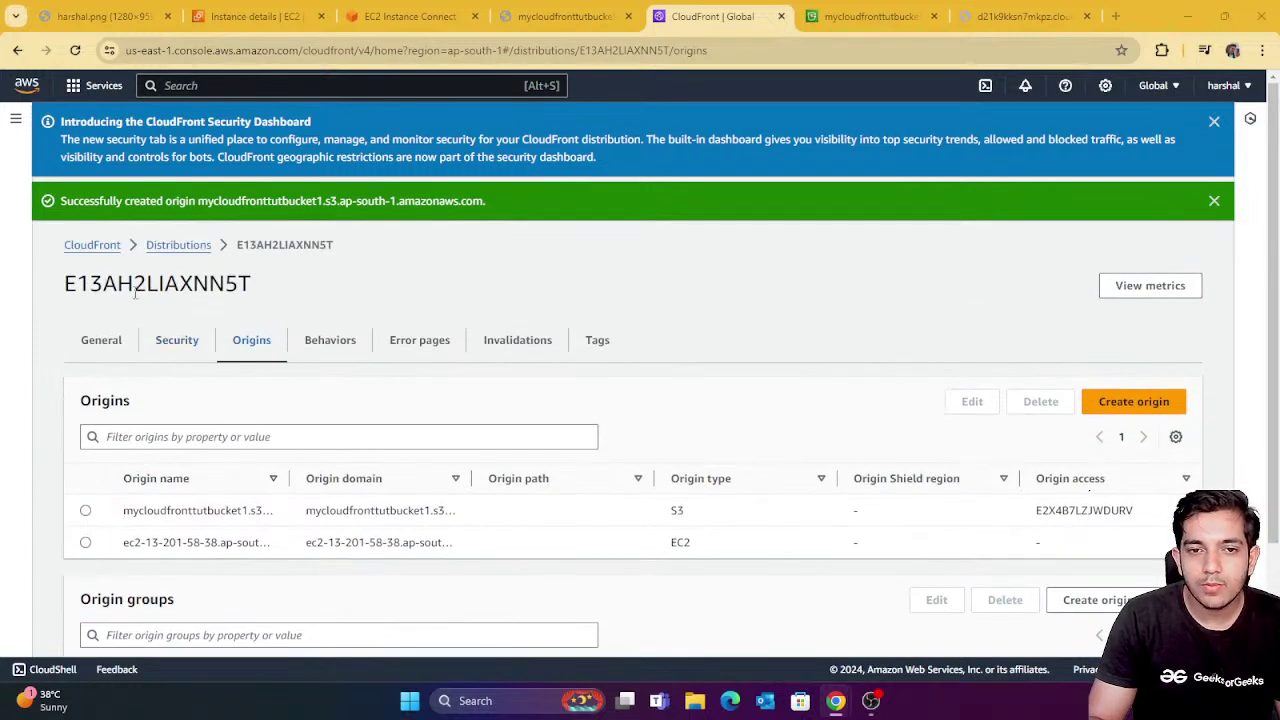
click(115, 340)
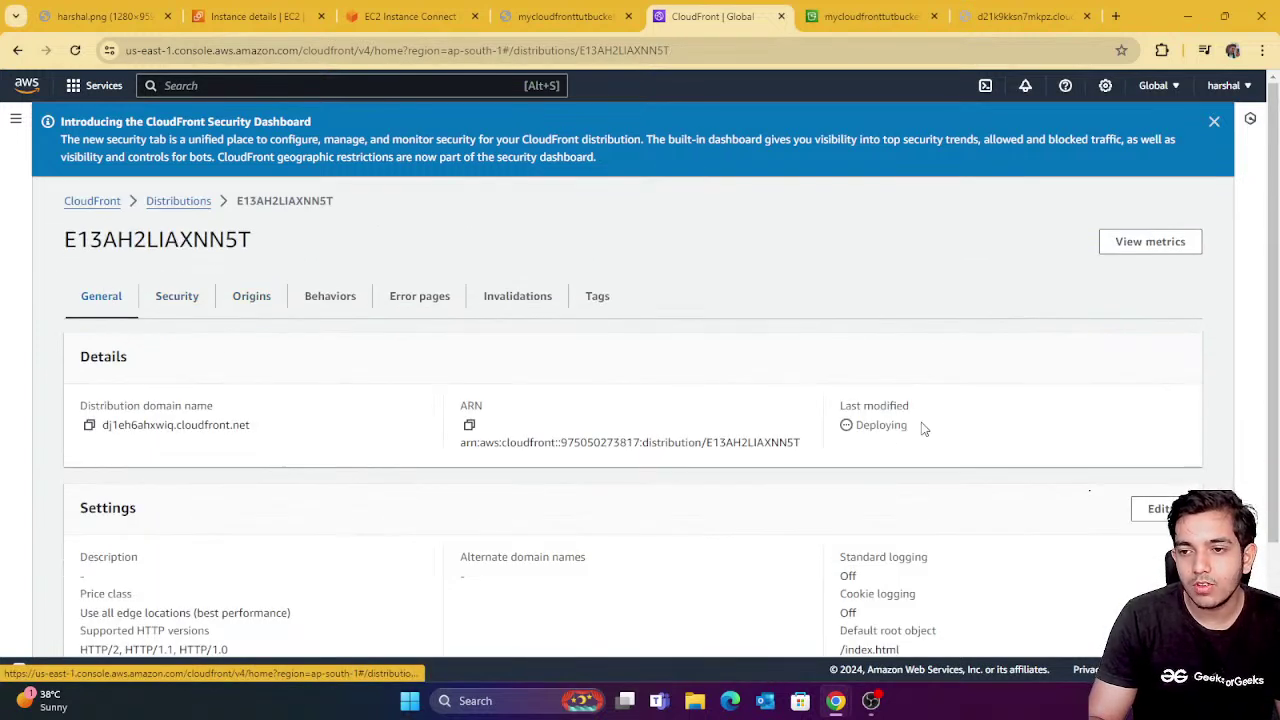
drag(864, 442, 856, 438)
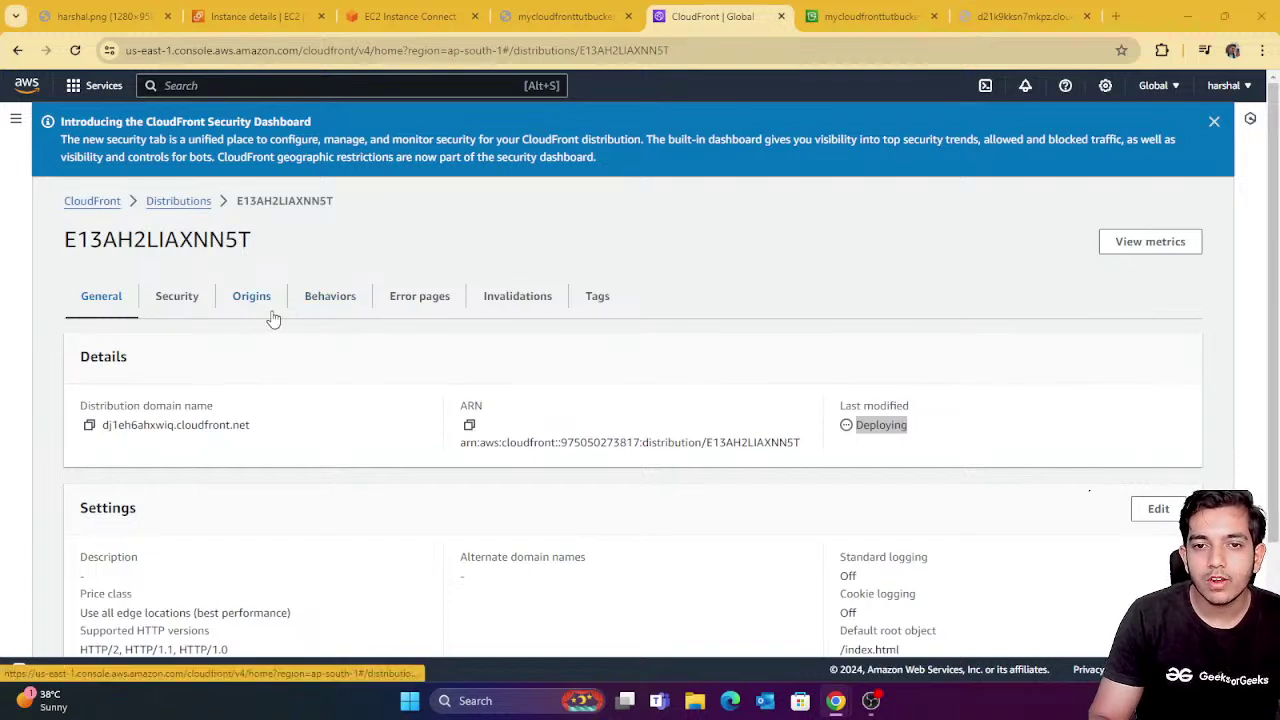
click(340, 300)
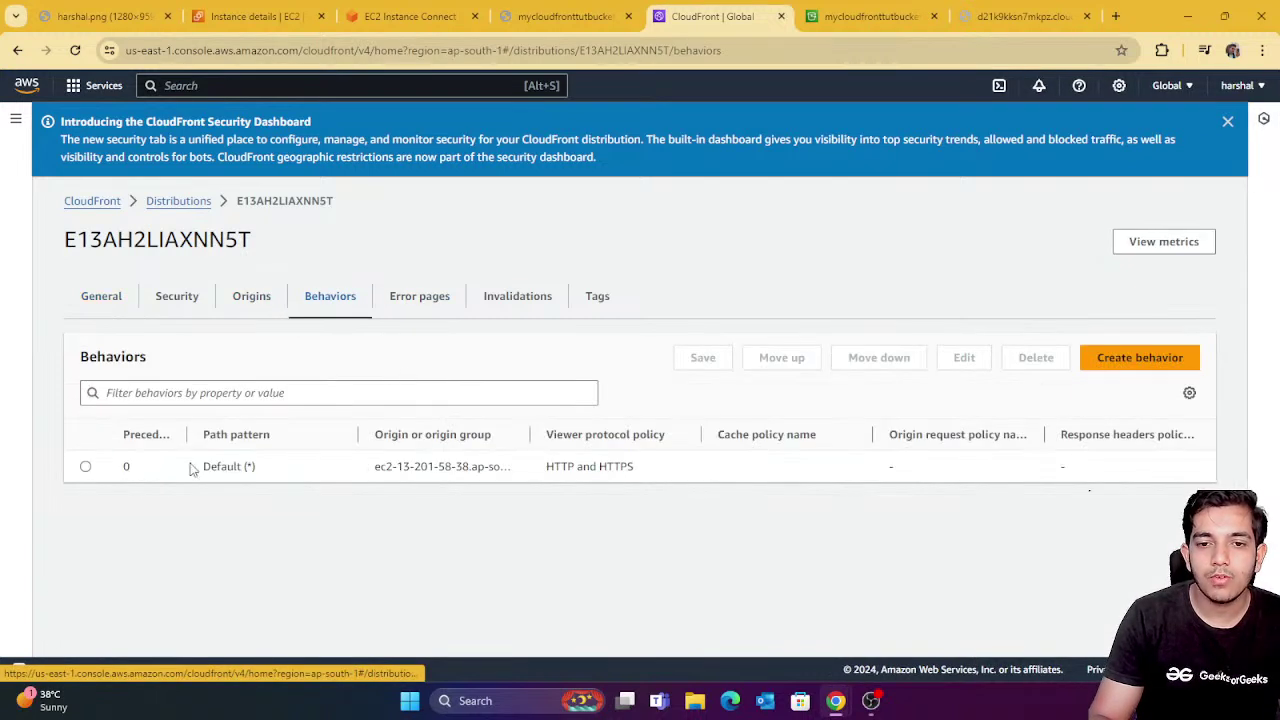
drag(221, 466, 298, 448)
click(256, 466)
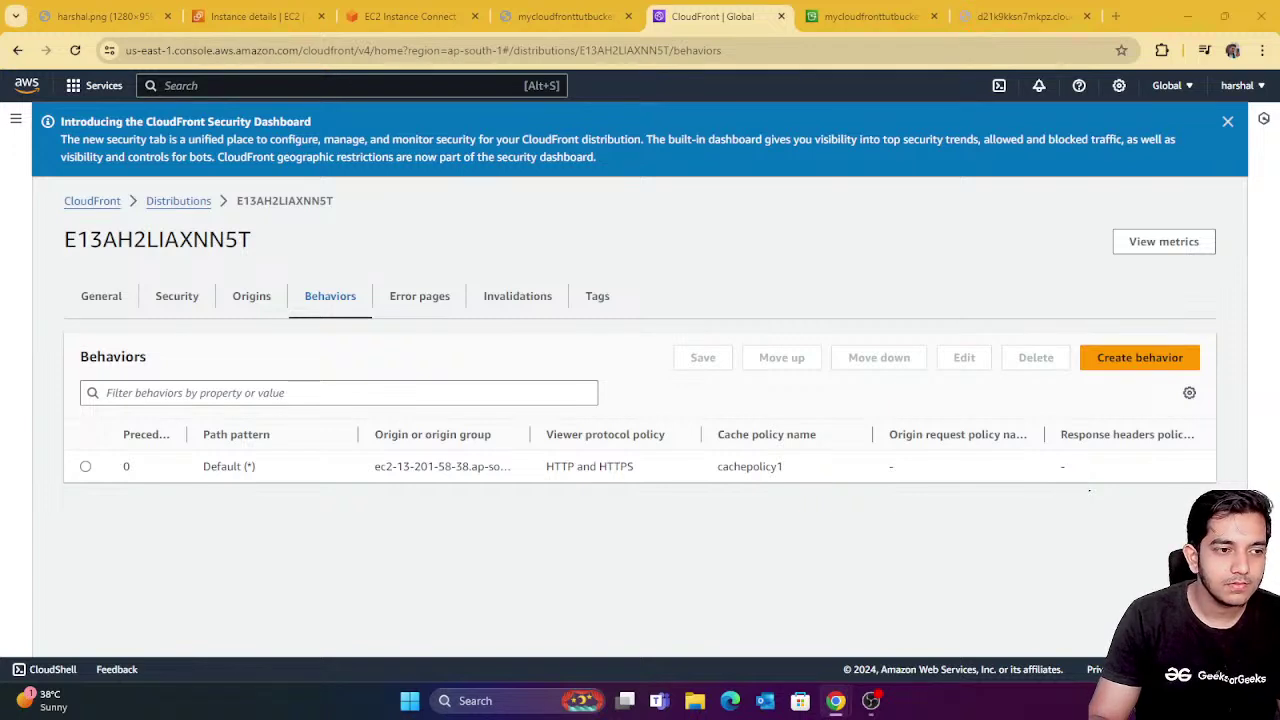
Start a new behavior for the distribution and set its path pattern to /api/*.
click(1142, 357)
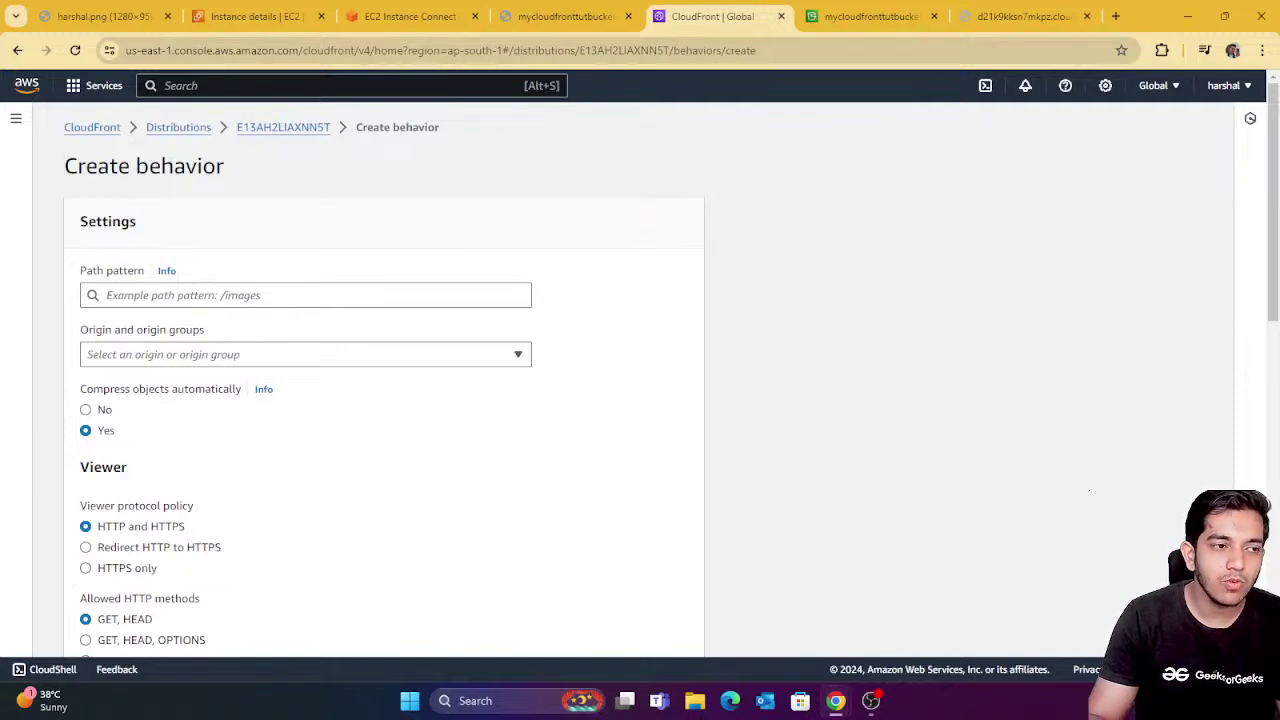
click(244, 298)
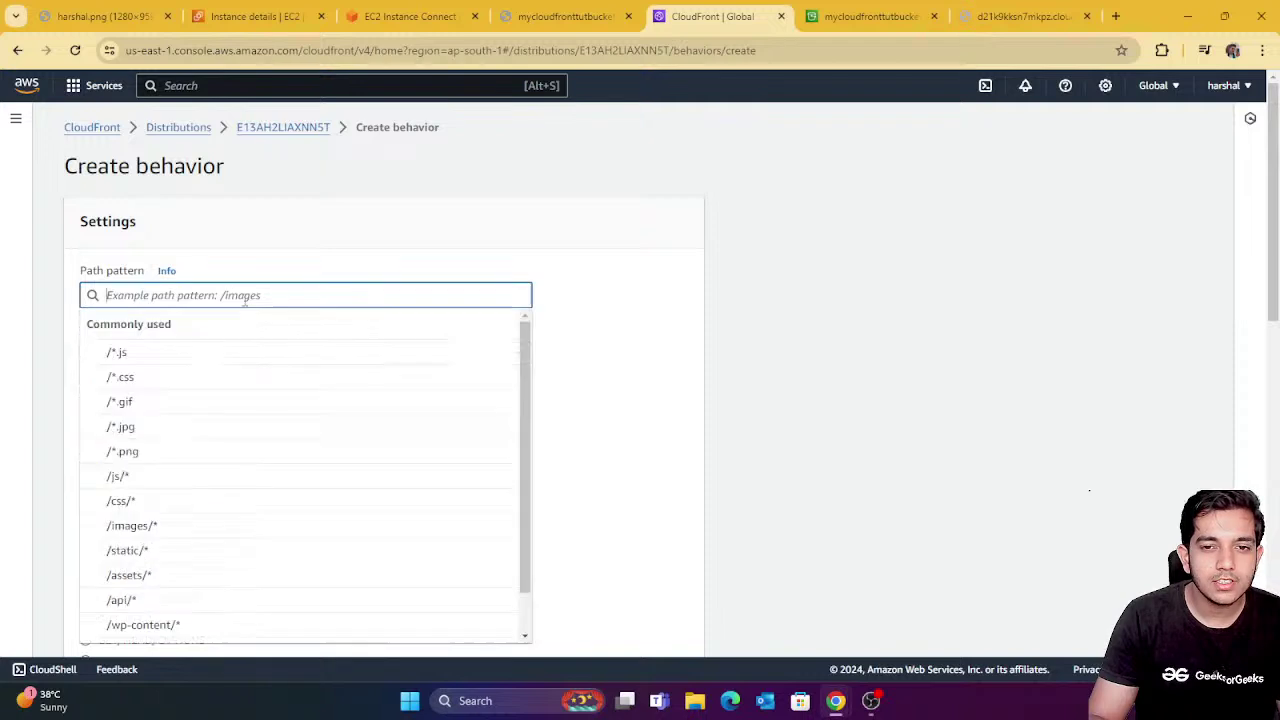
text(/)
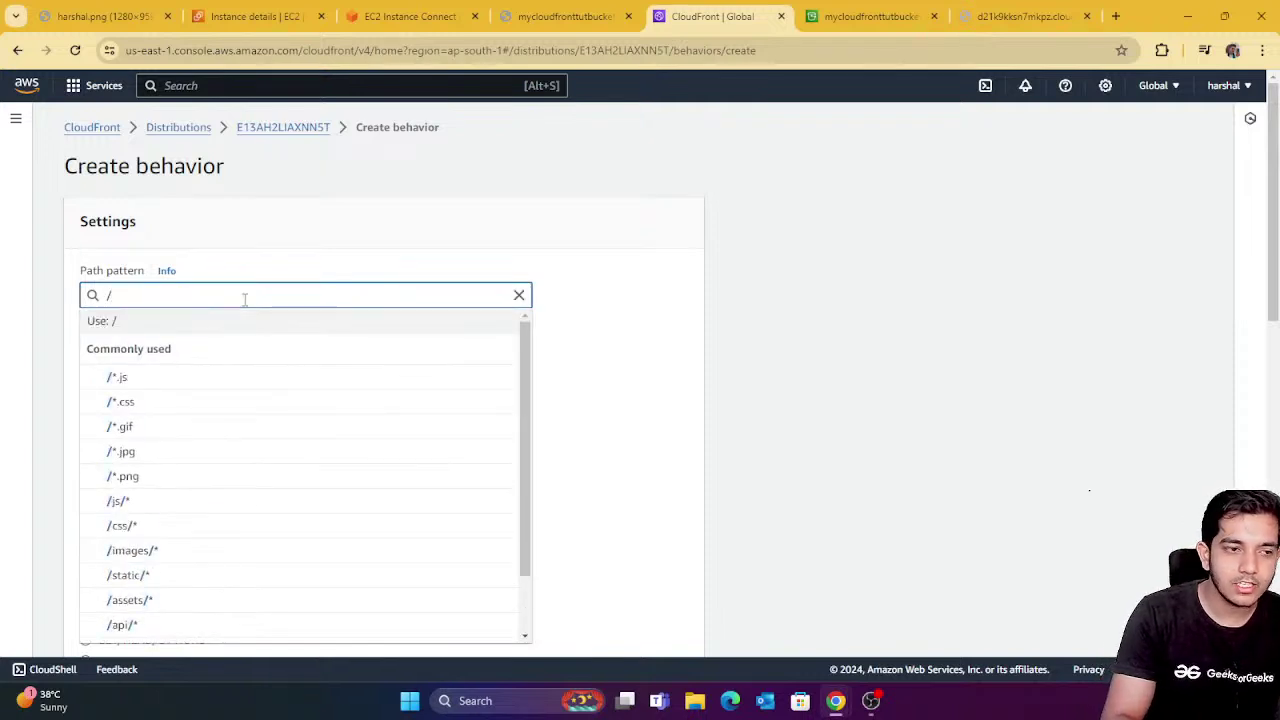
text(api/*)
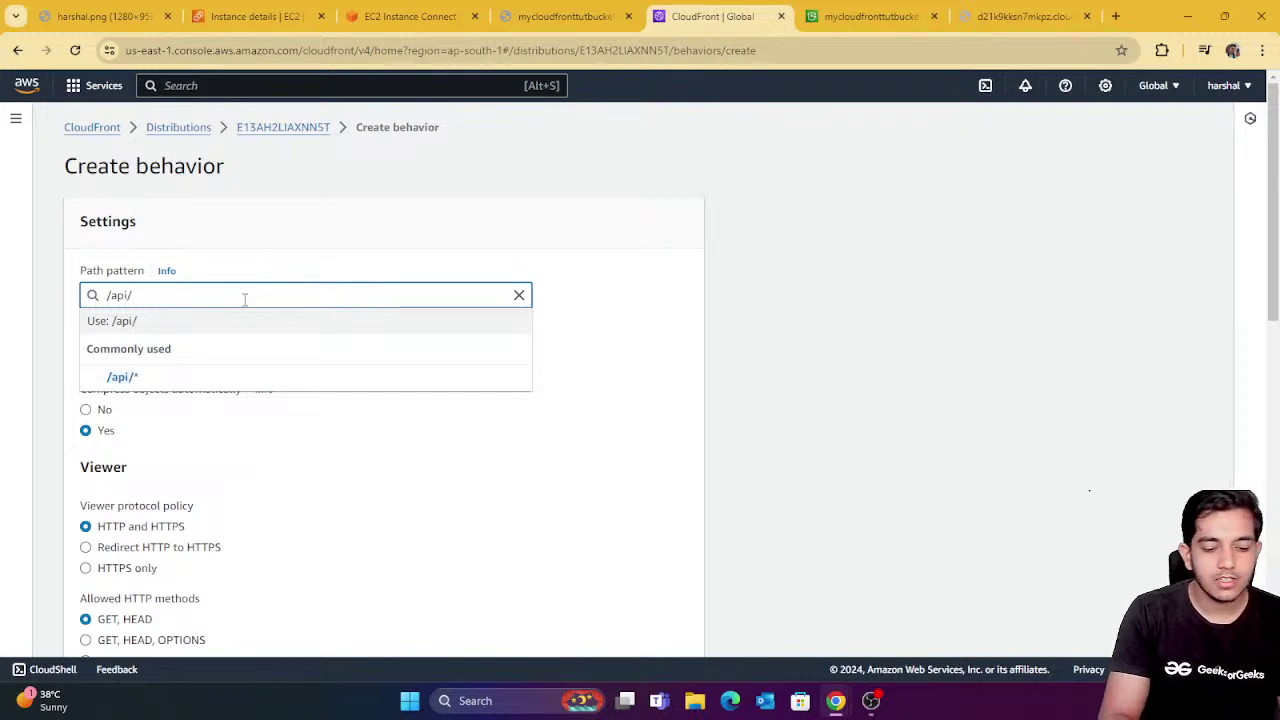
click(125, 376)
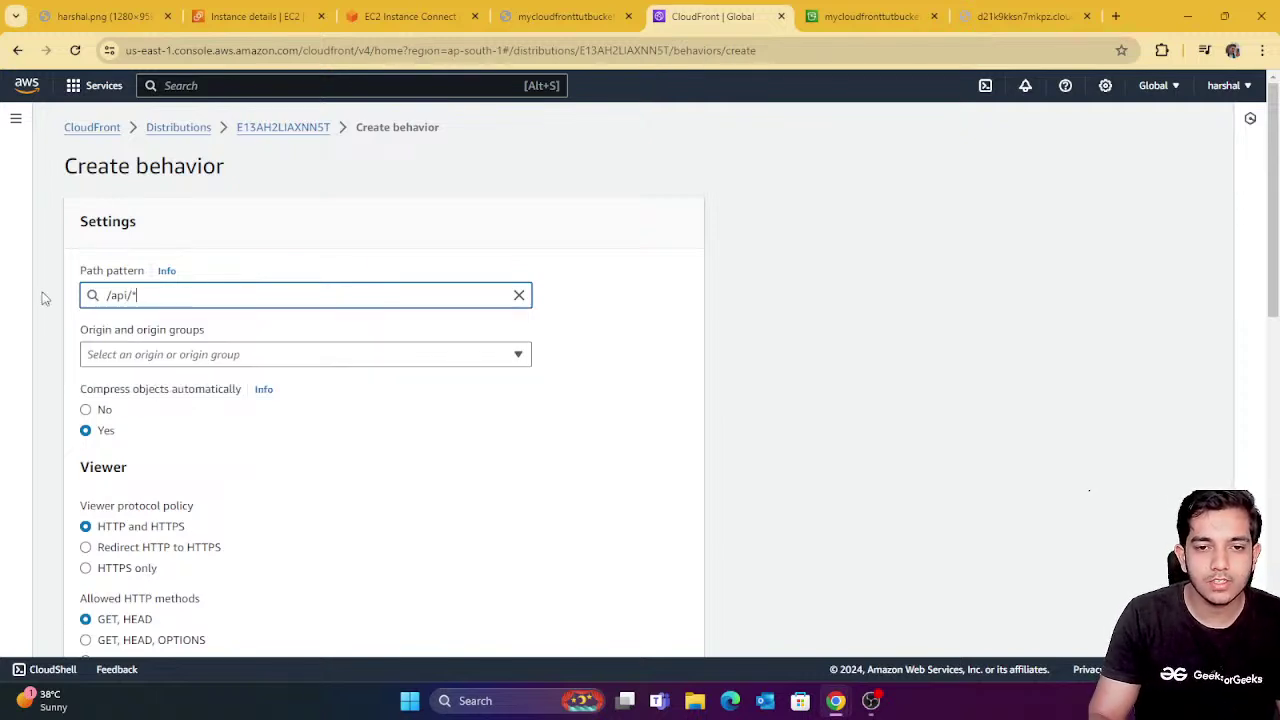
Create the /api/* behavior with origin ec2-13-201-58-38.ap-south-1.compute.amazonaws.com, keeping the remaining settings at their defaults.
click(157, 356)
click(188, 418)
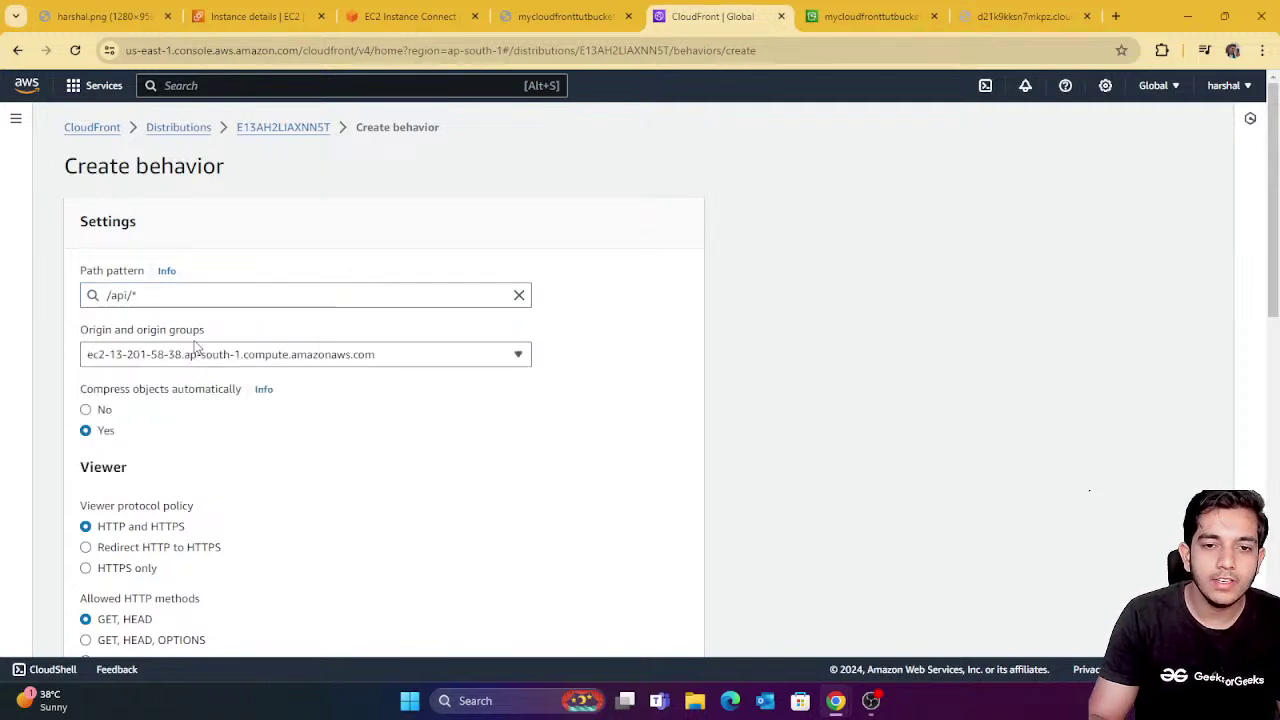
click(134, 294)
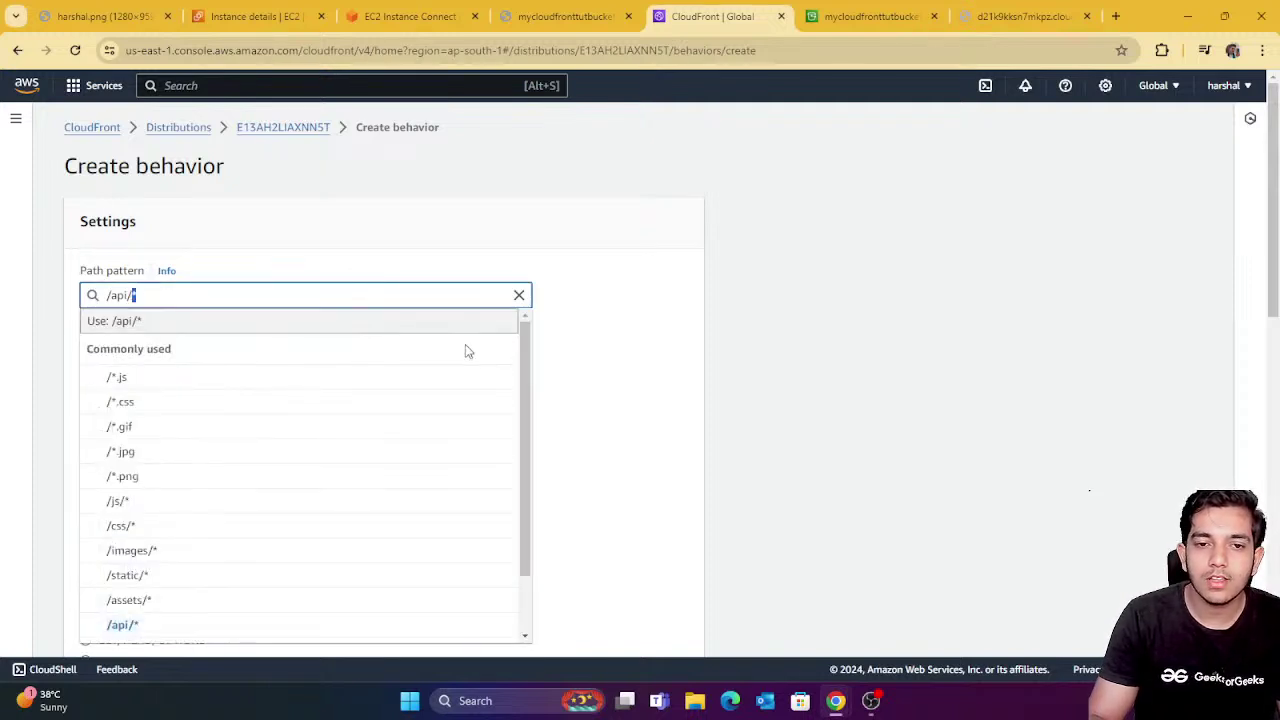
click(657, 350)
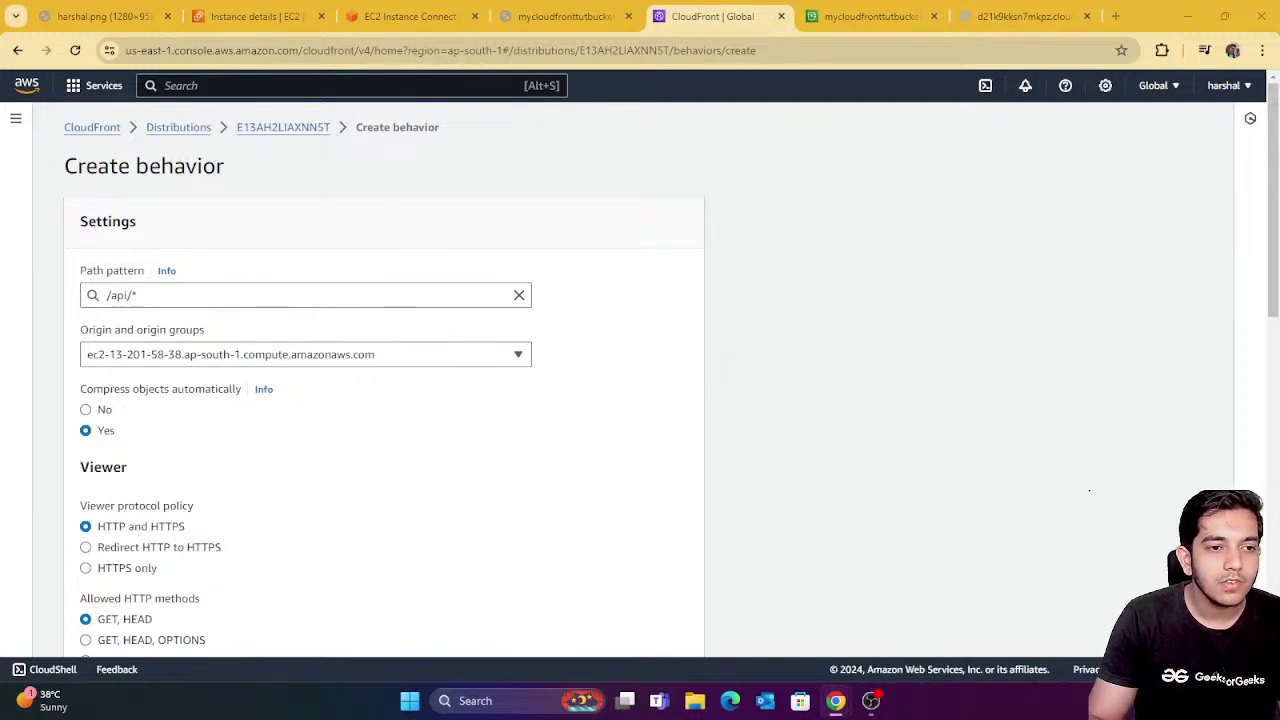
scroll(394, 469, down, 2)
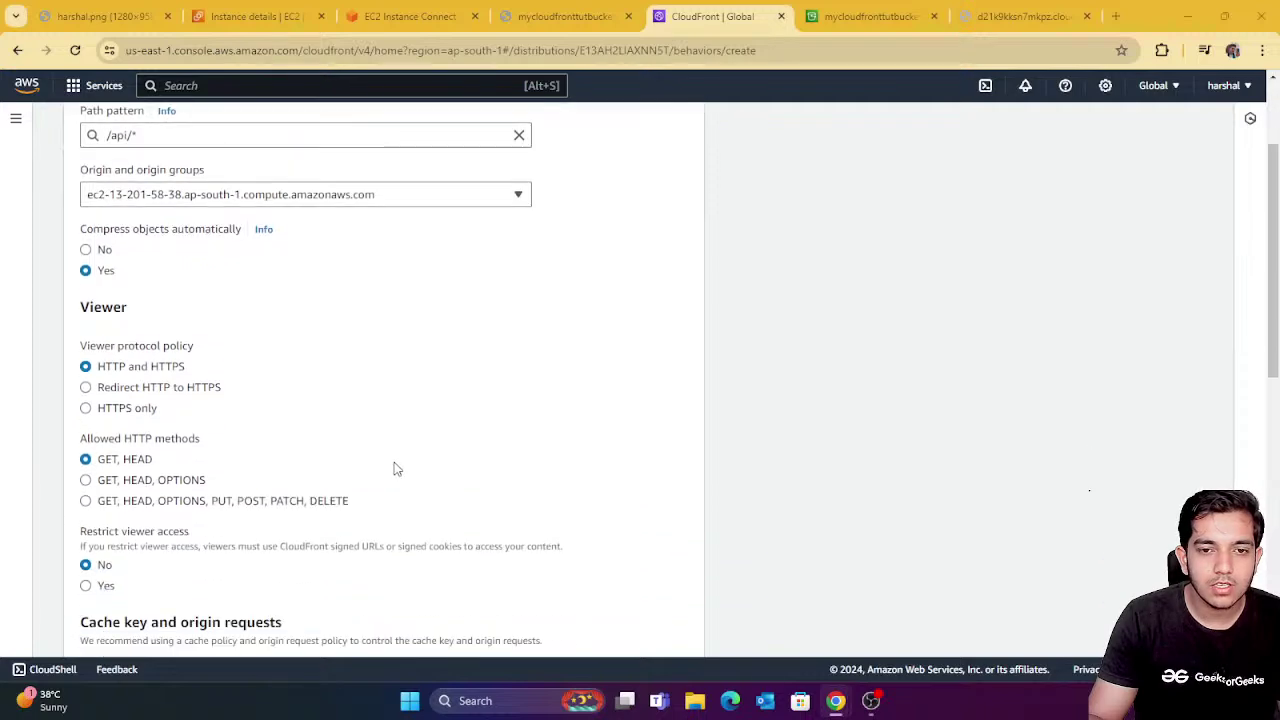
scroll(203, 374, down, 7)
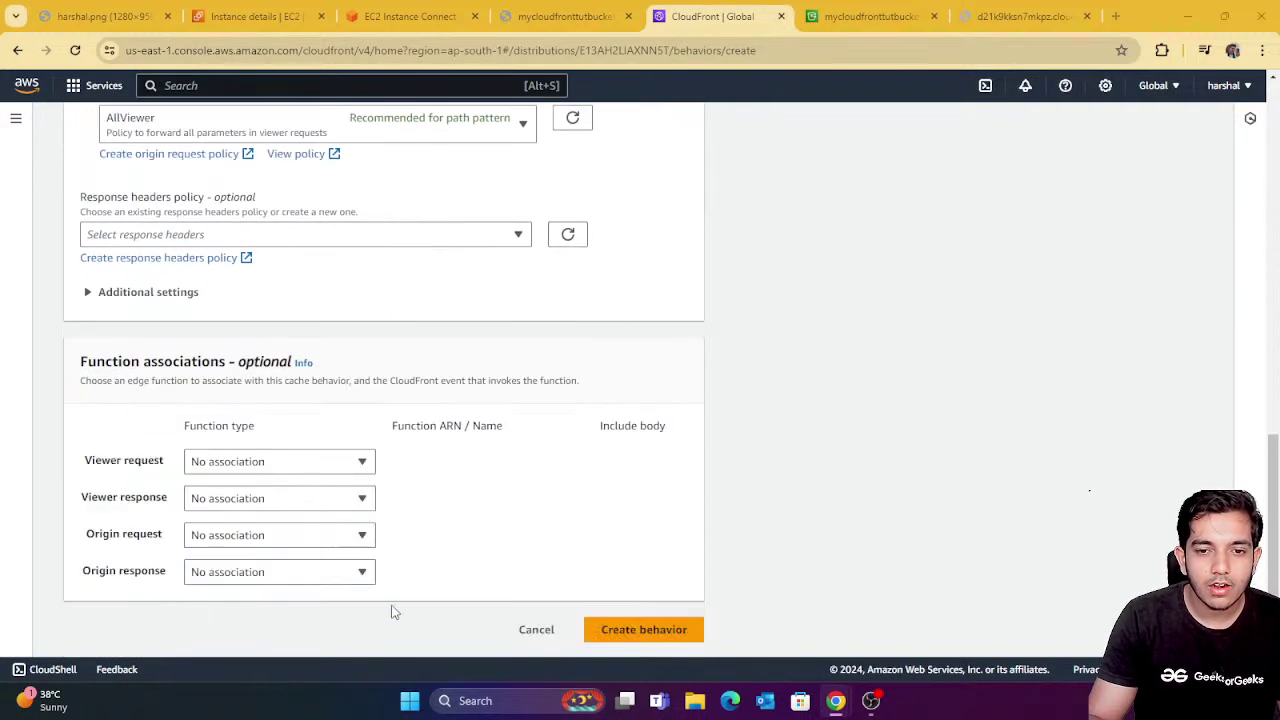
click(642, 632)
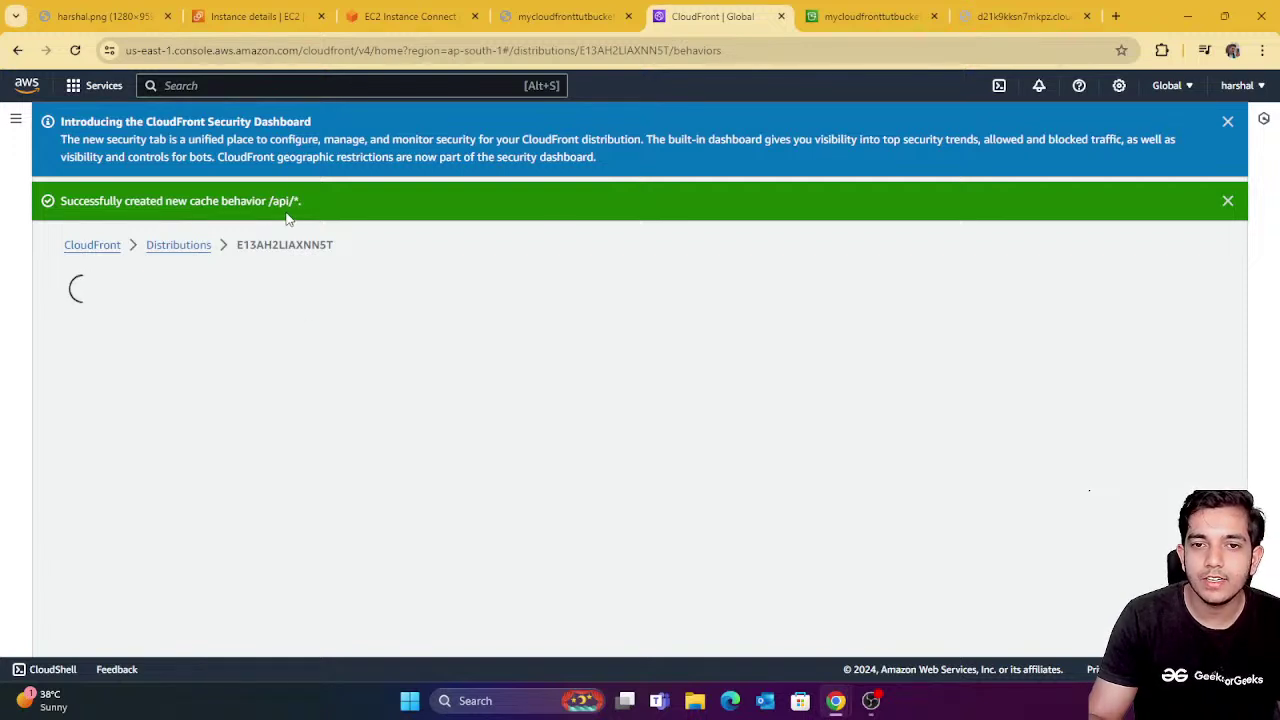
drag(271, 201, 307, 210)
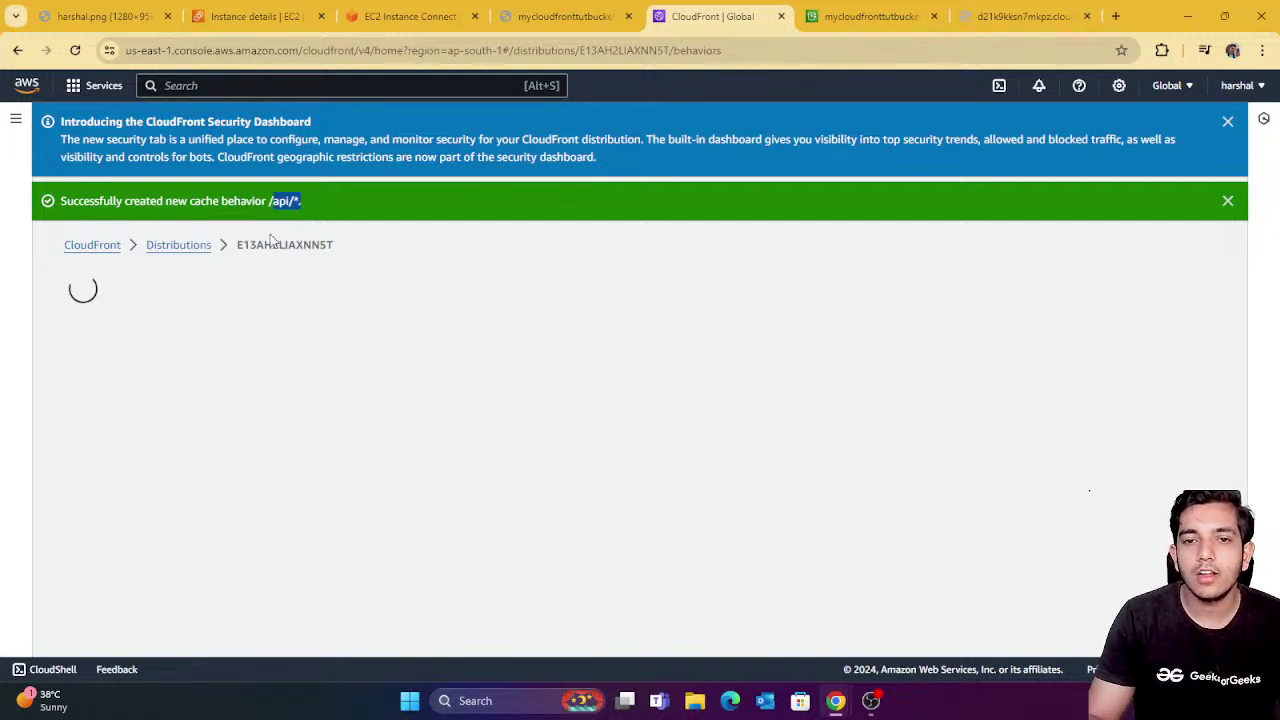
Open distribution E13AH2LIAXNN5T from the distributions list and dismiss the CloudFront Security Dashboard announcement.
click(181, 246)
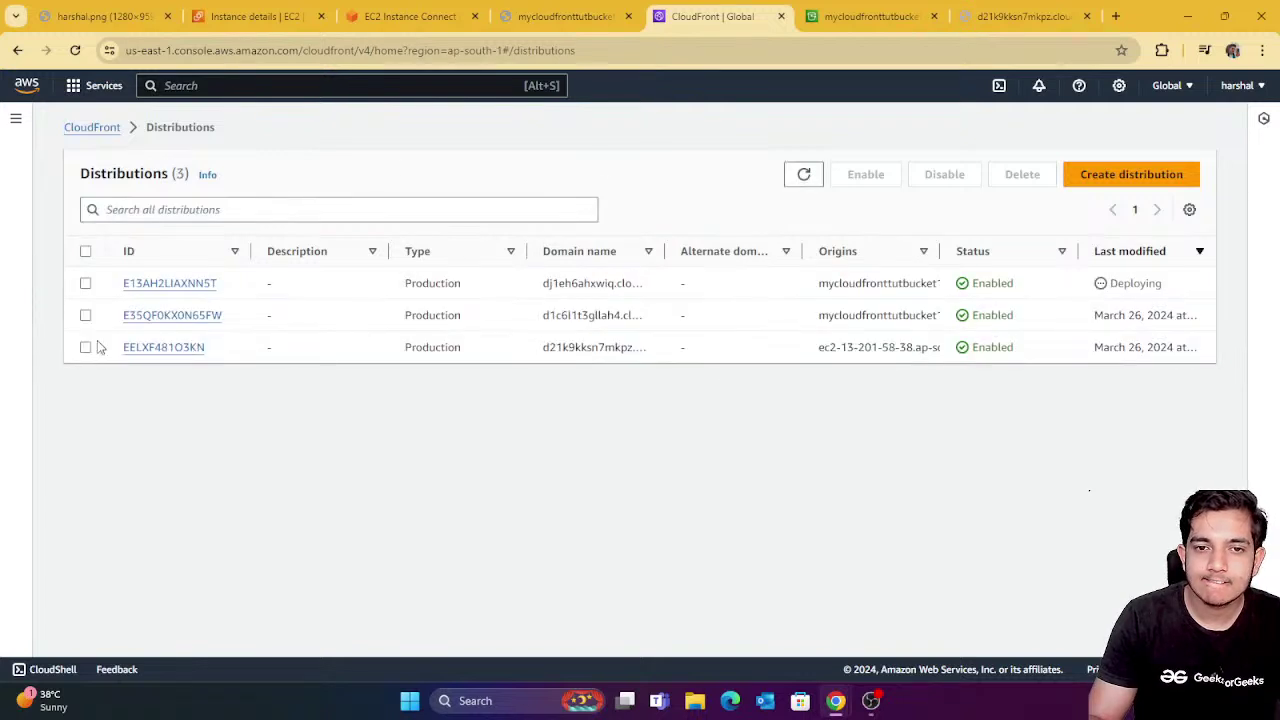
click(198, 286)
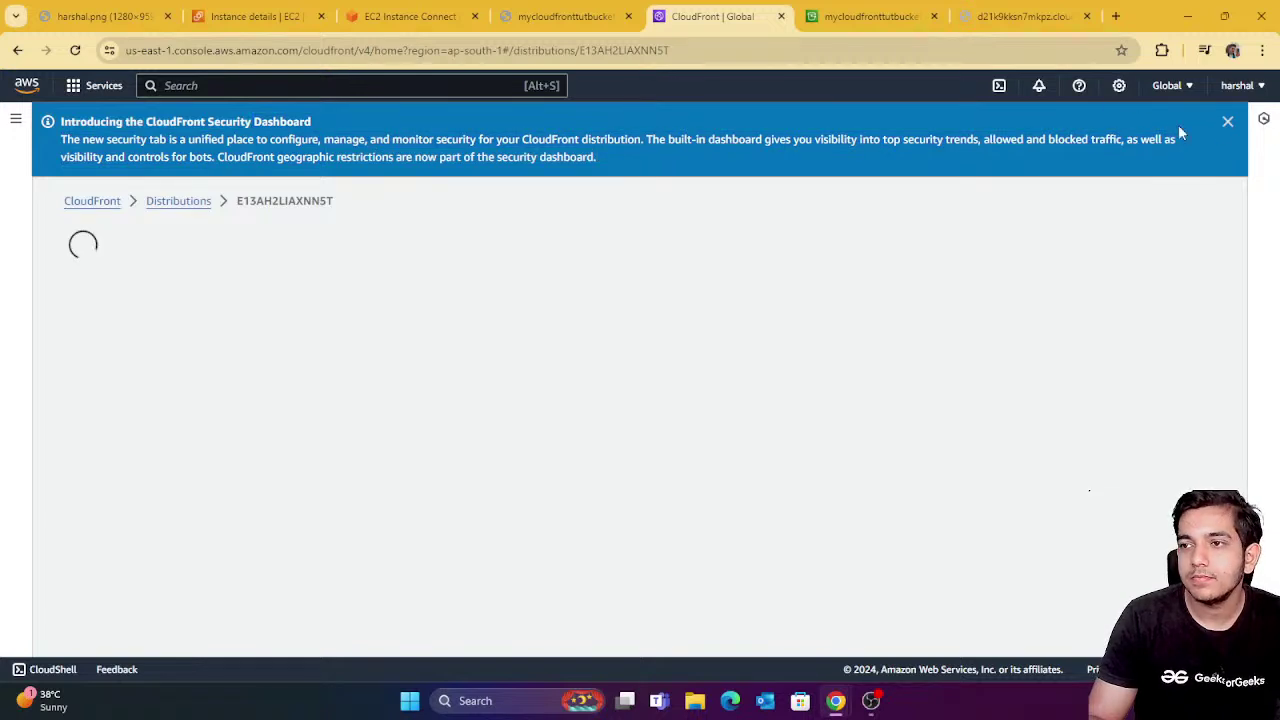
click(1228, 122)
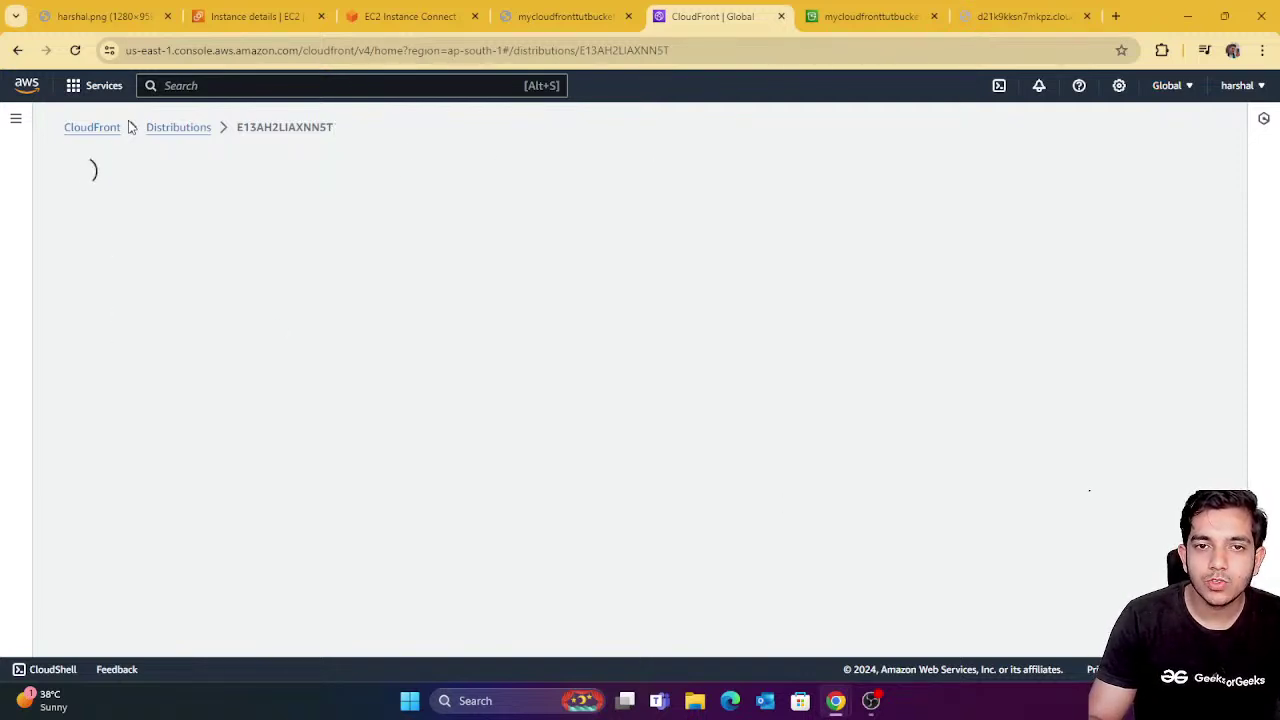
drag(258, 128, 294, 131)
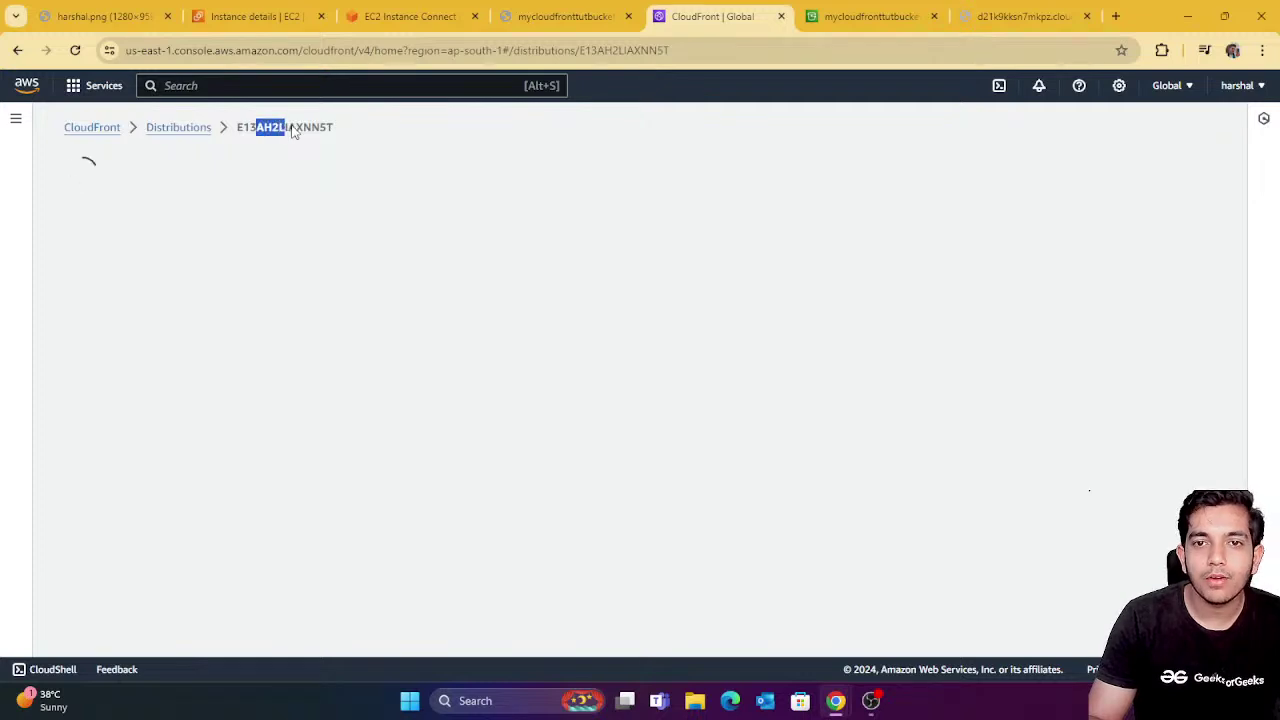
double_click(322, 132)
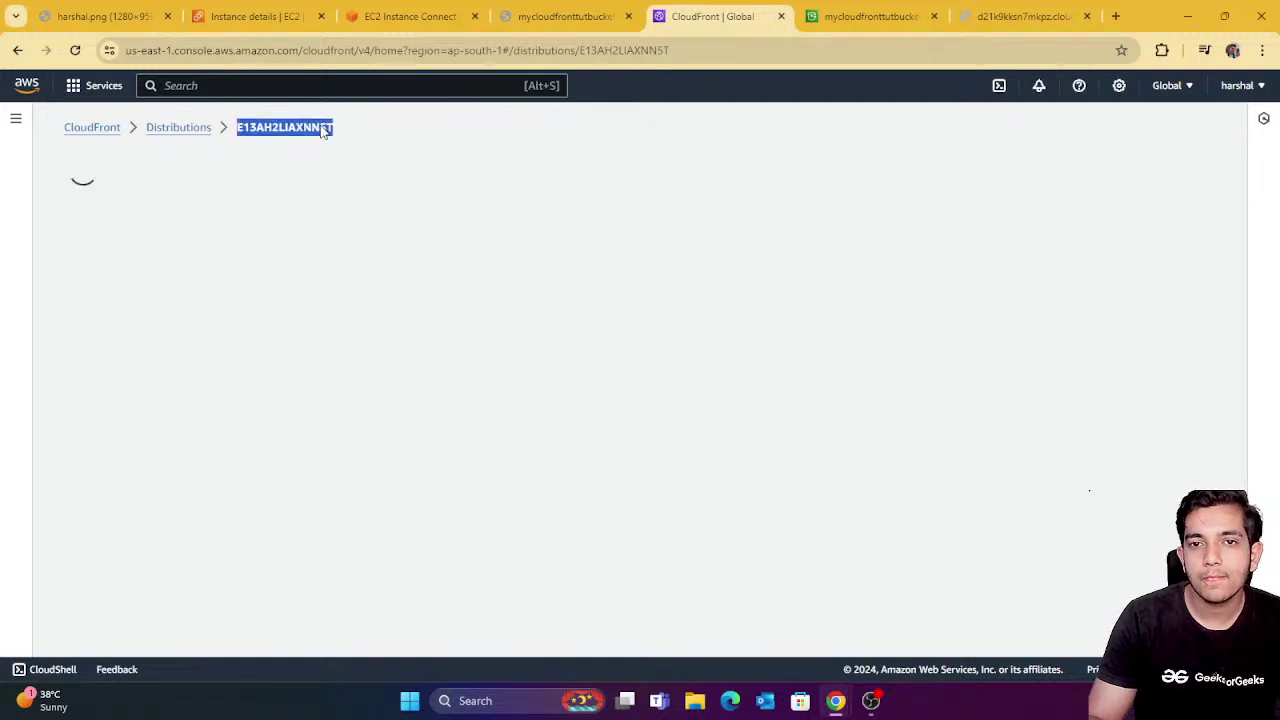
Reload distribution E13AH2LIAXNN5T from the distributions list and check its behaviors and general details.
click(199, 130)
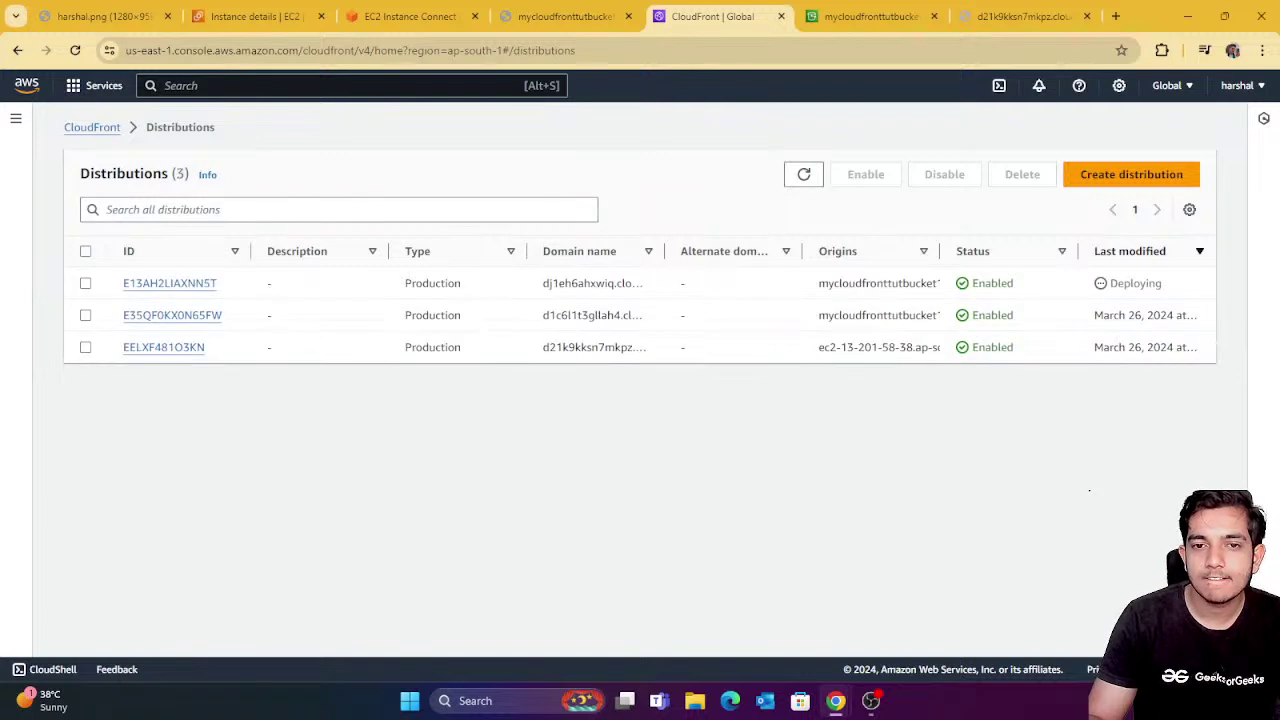
click(161, 292)
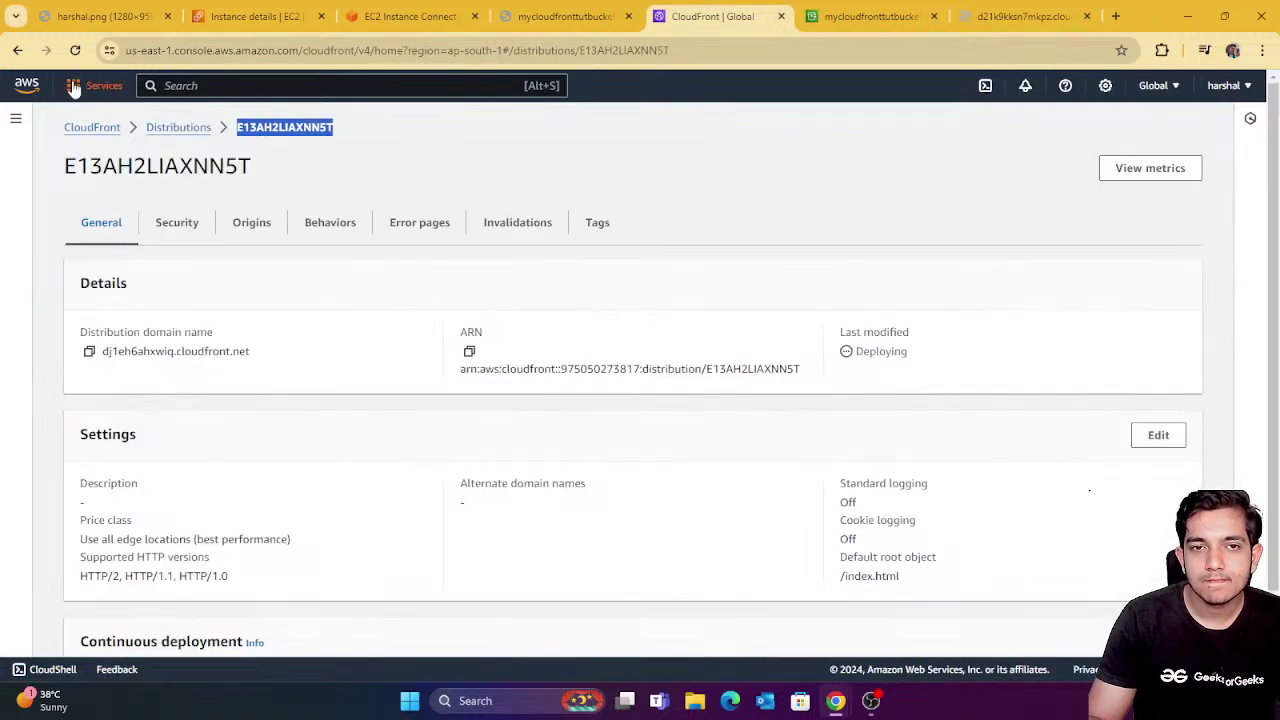
click(206, 131)
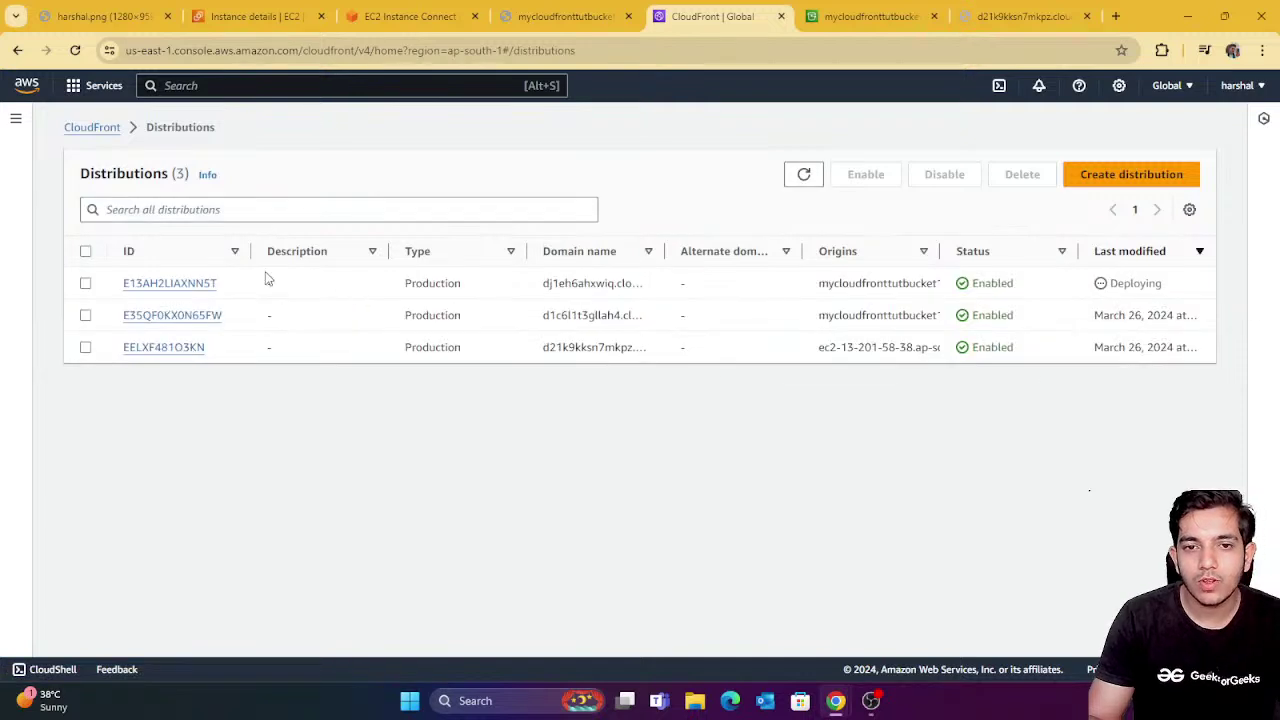
click(170, 287)
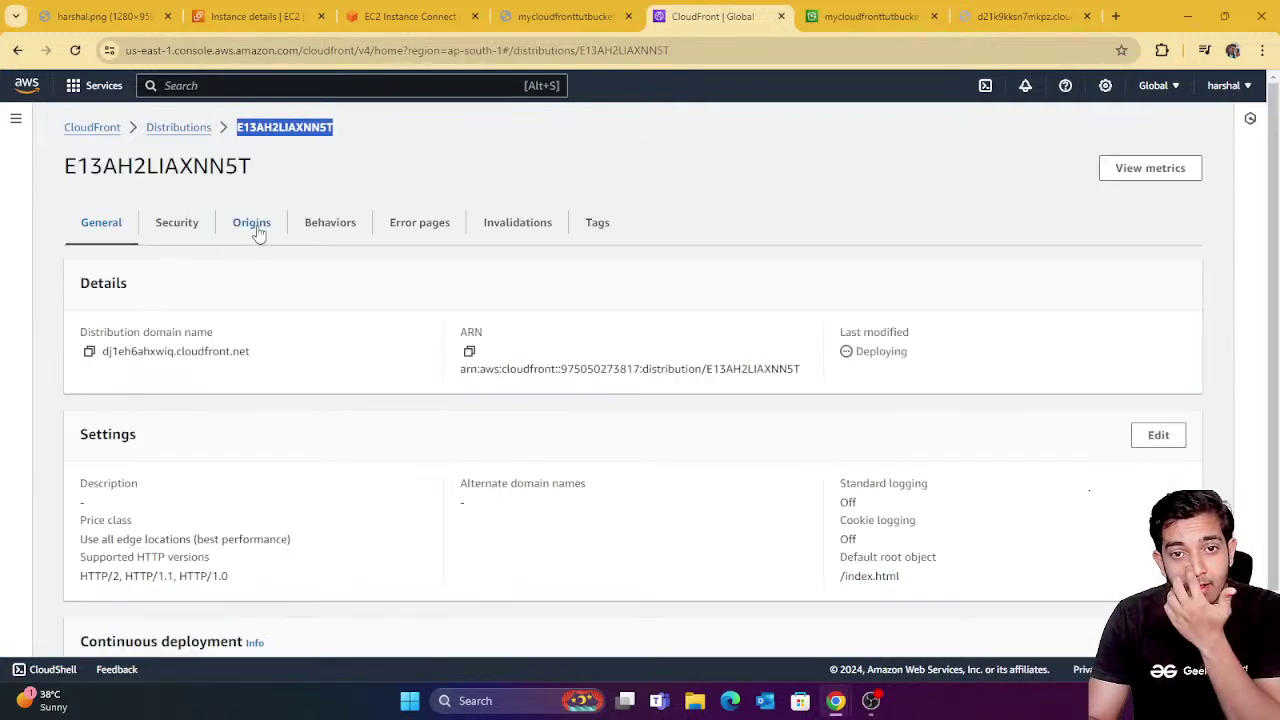
click(306, 236)
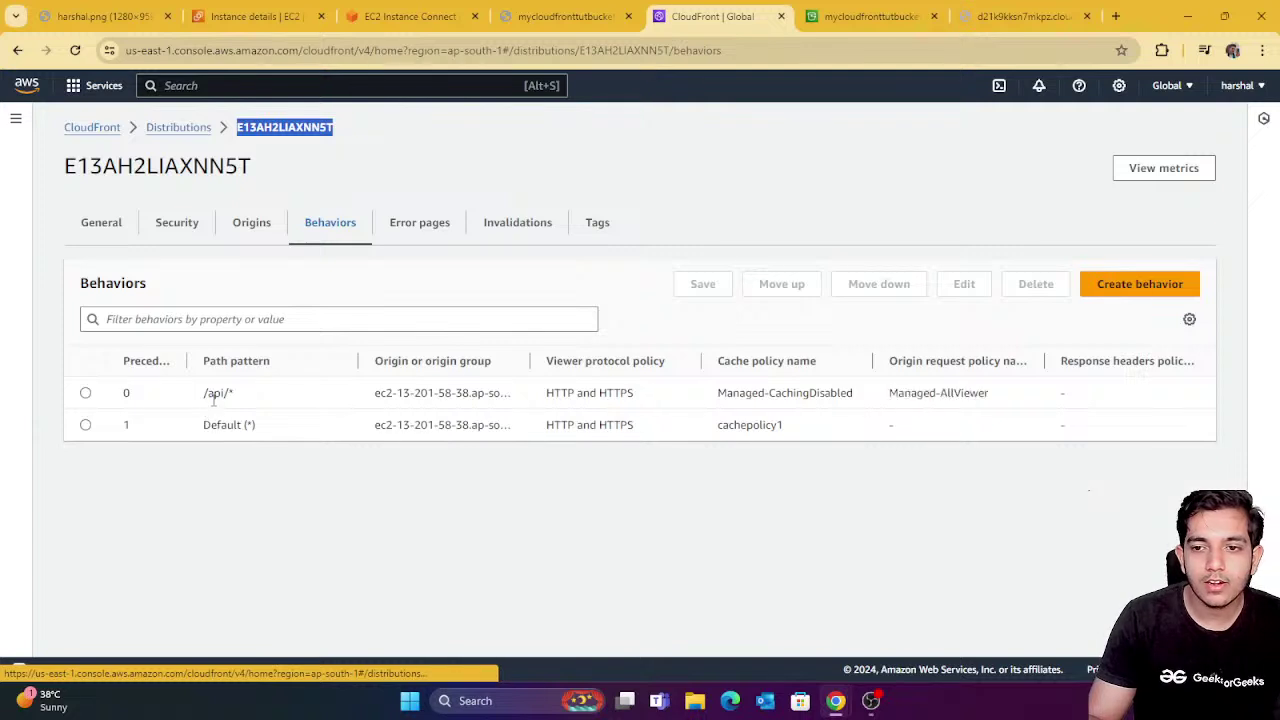
click(86, 242)
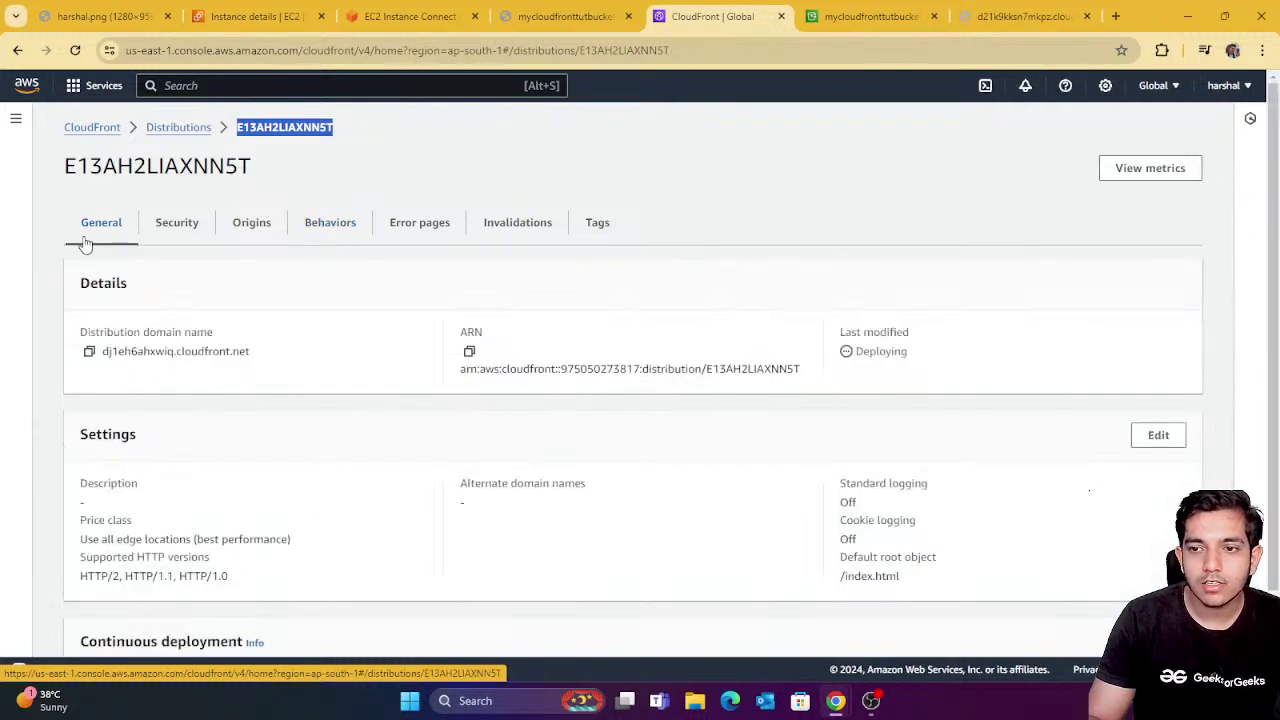
click(264, 240)
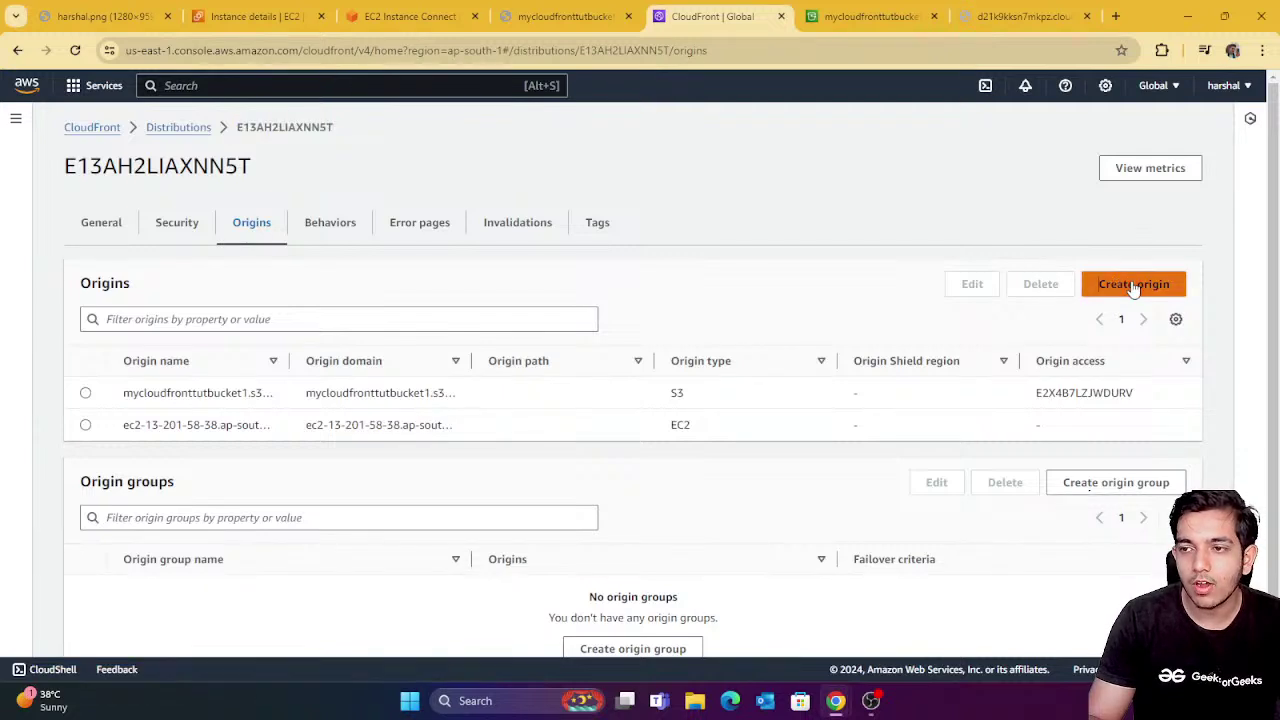
click(1128, 286)
click(290, 306)
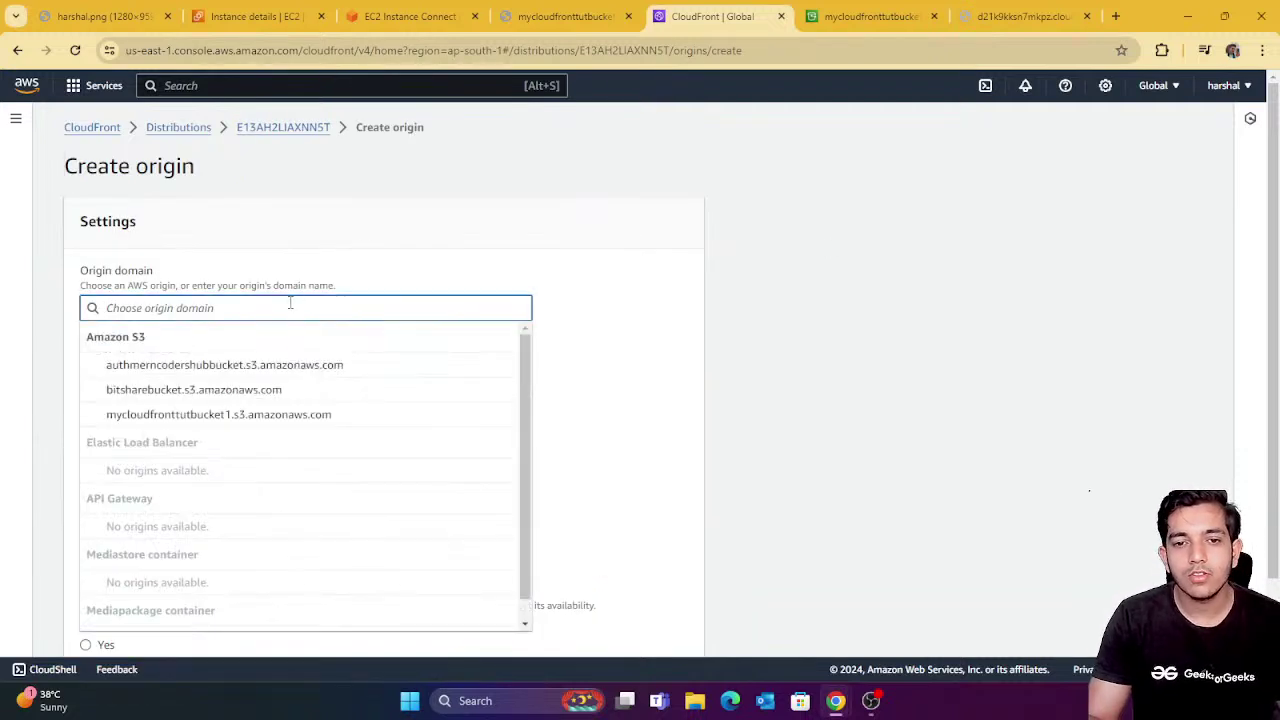
click(207, 414)
scroll(360, 374, down, 1)
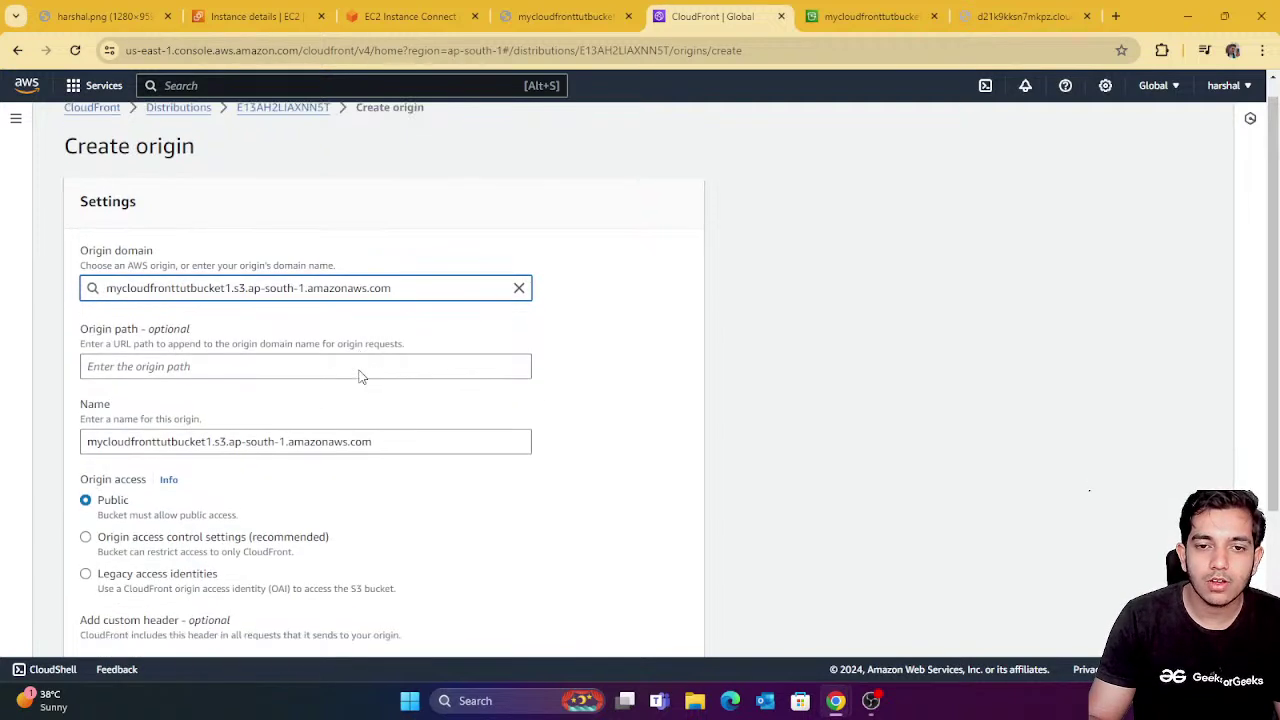
click(311, 304)
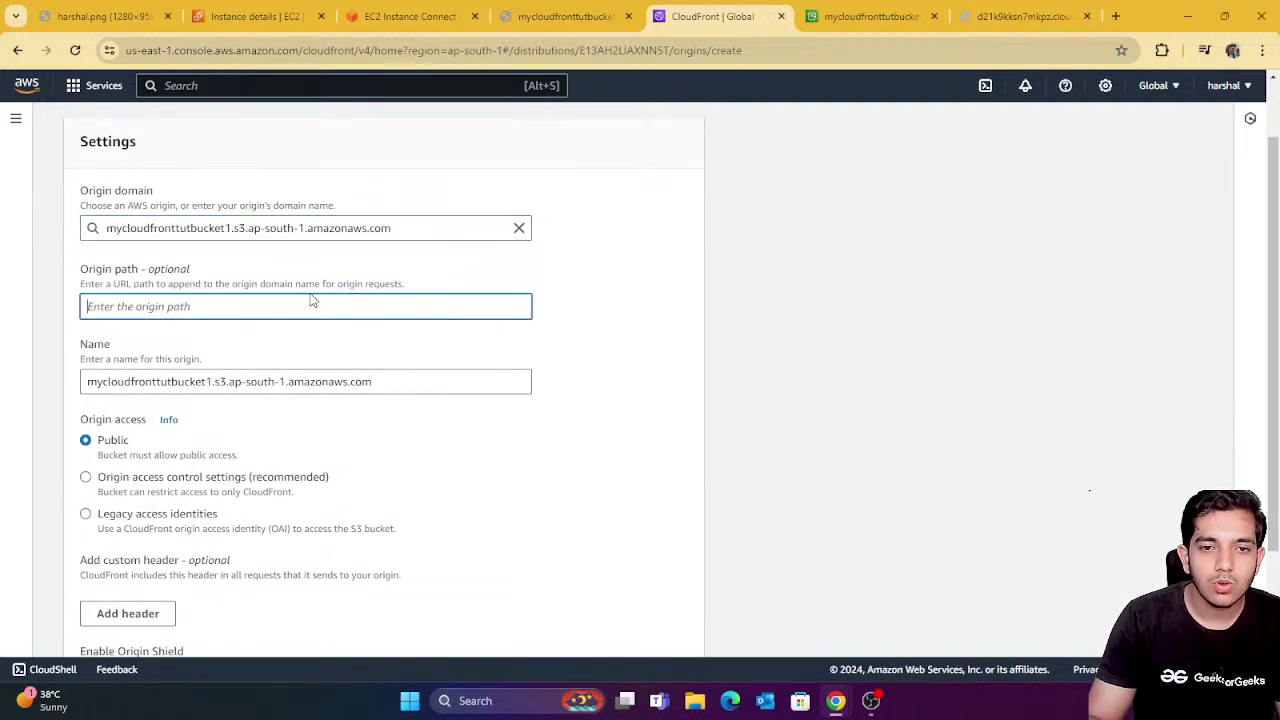
scroll(311, 300, up, 1)
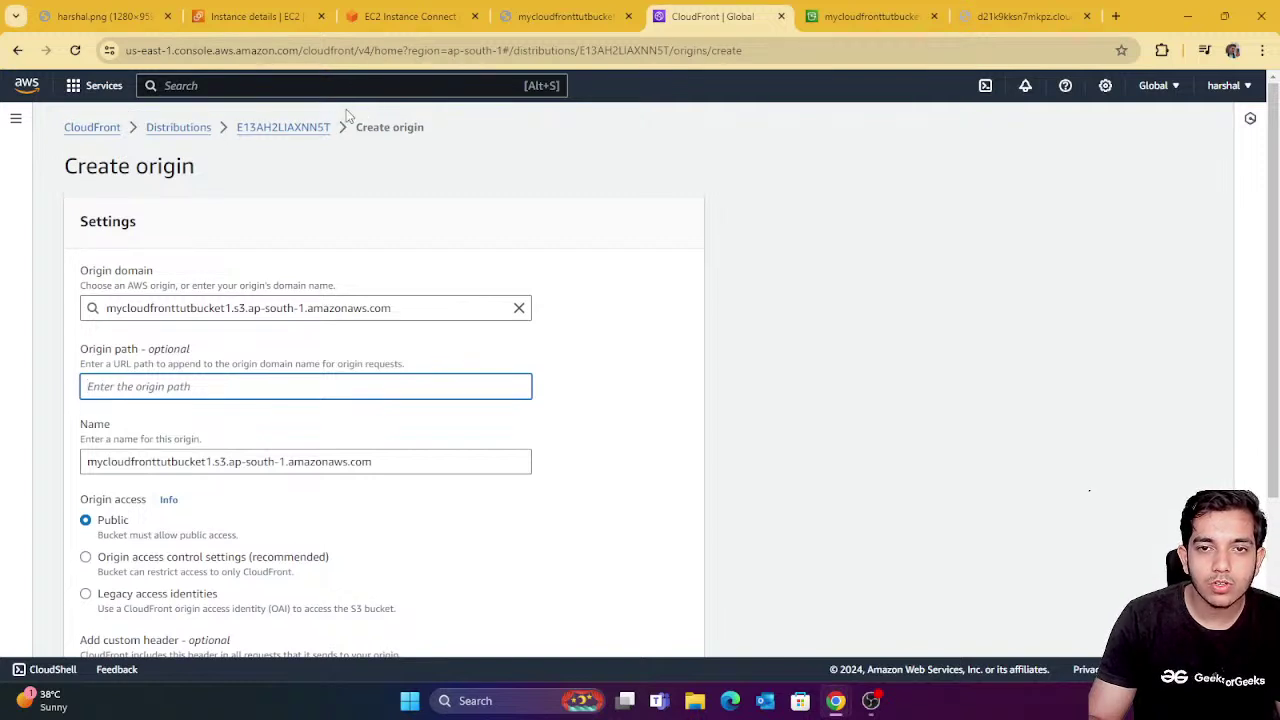
click(297, 125)
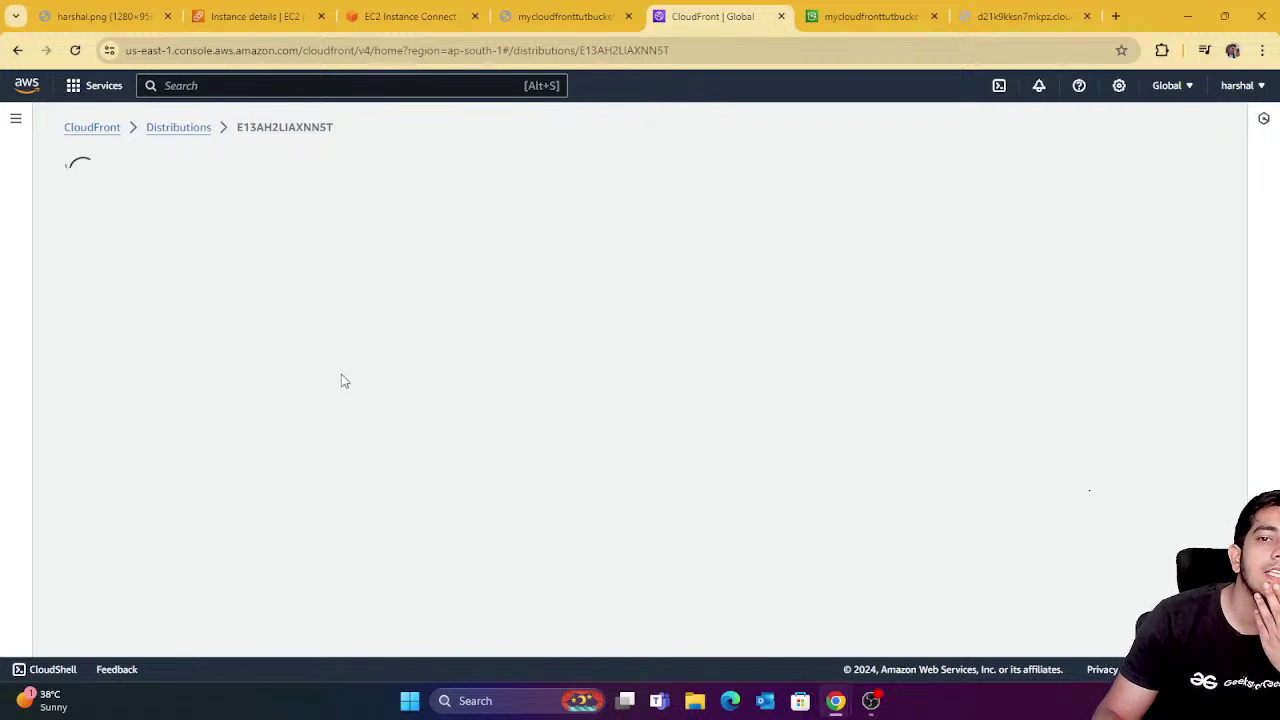
Start a new behavior on distribution E13AH2LIAXNN5T with the path pattern /files/*.
click(200, 137)
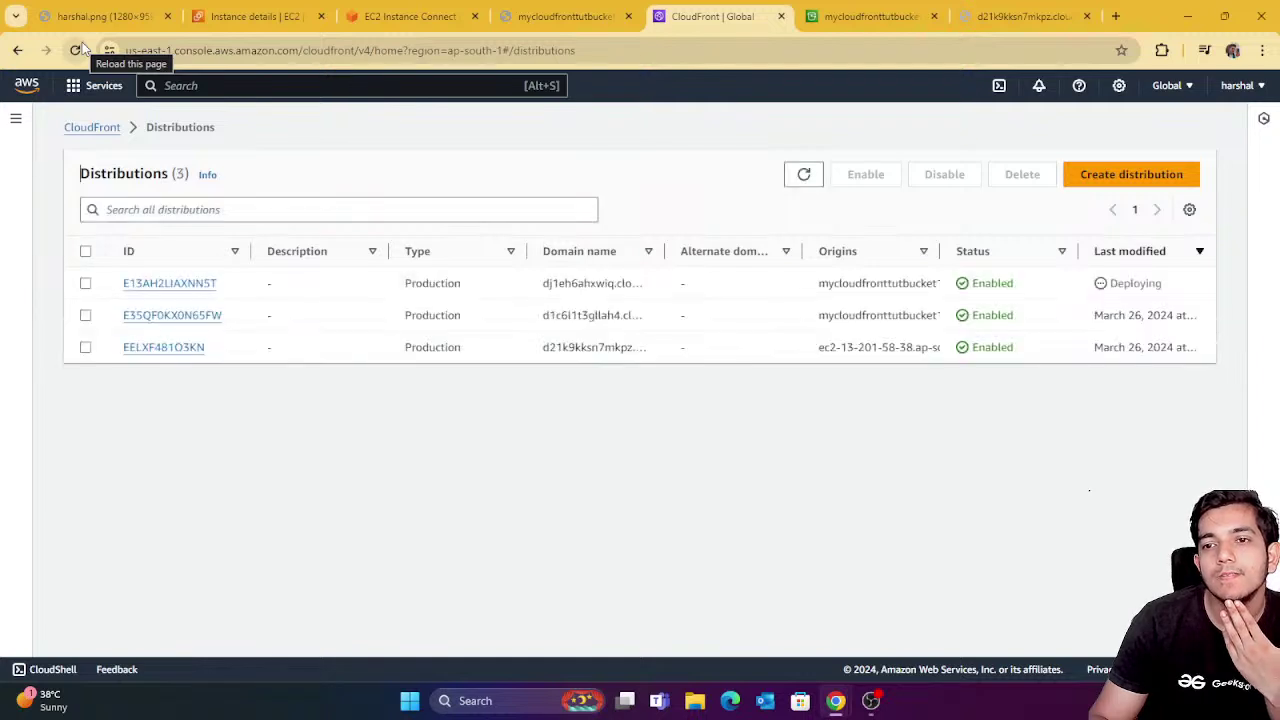
click(170, 284)
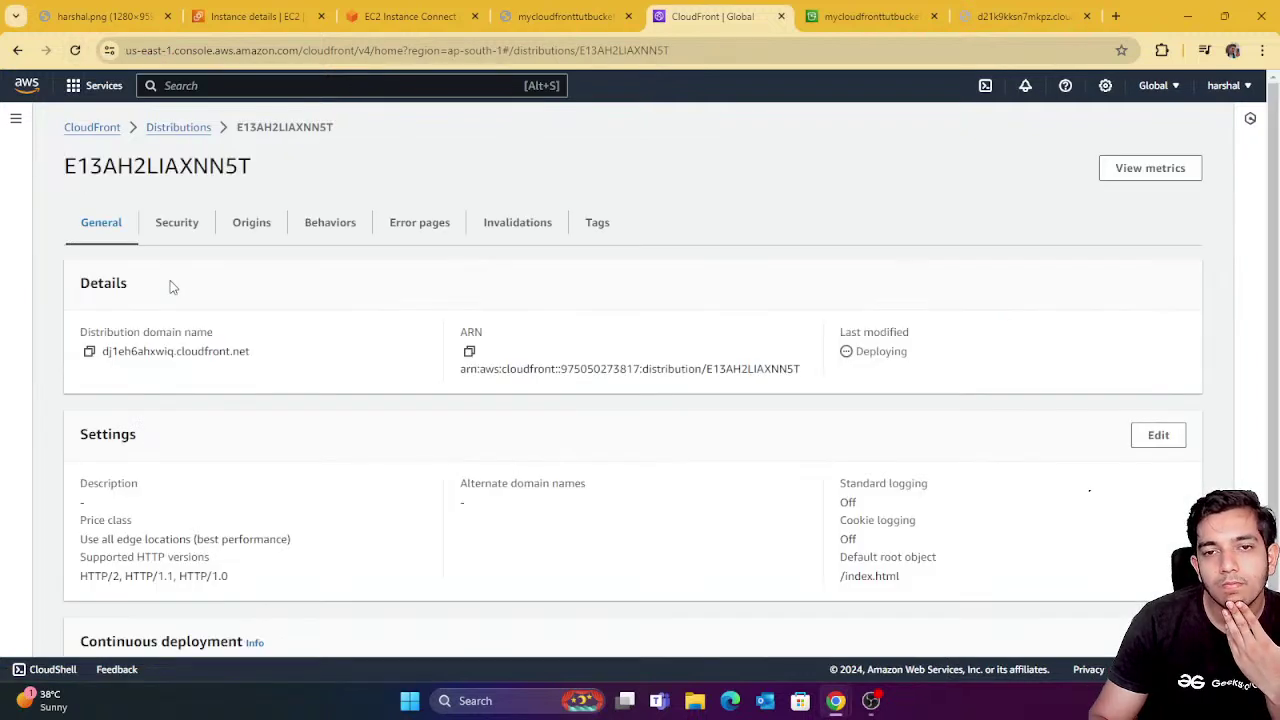
click(302, 235)
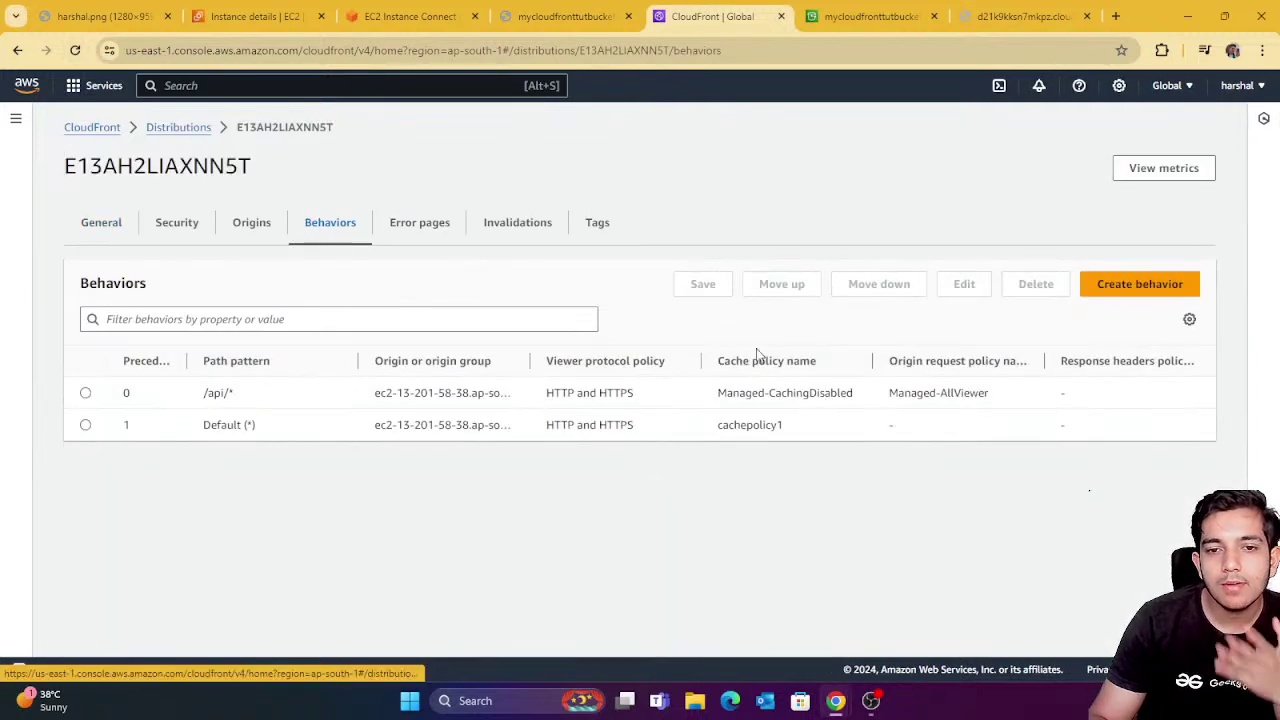
click(1097, 287)
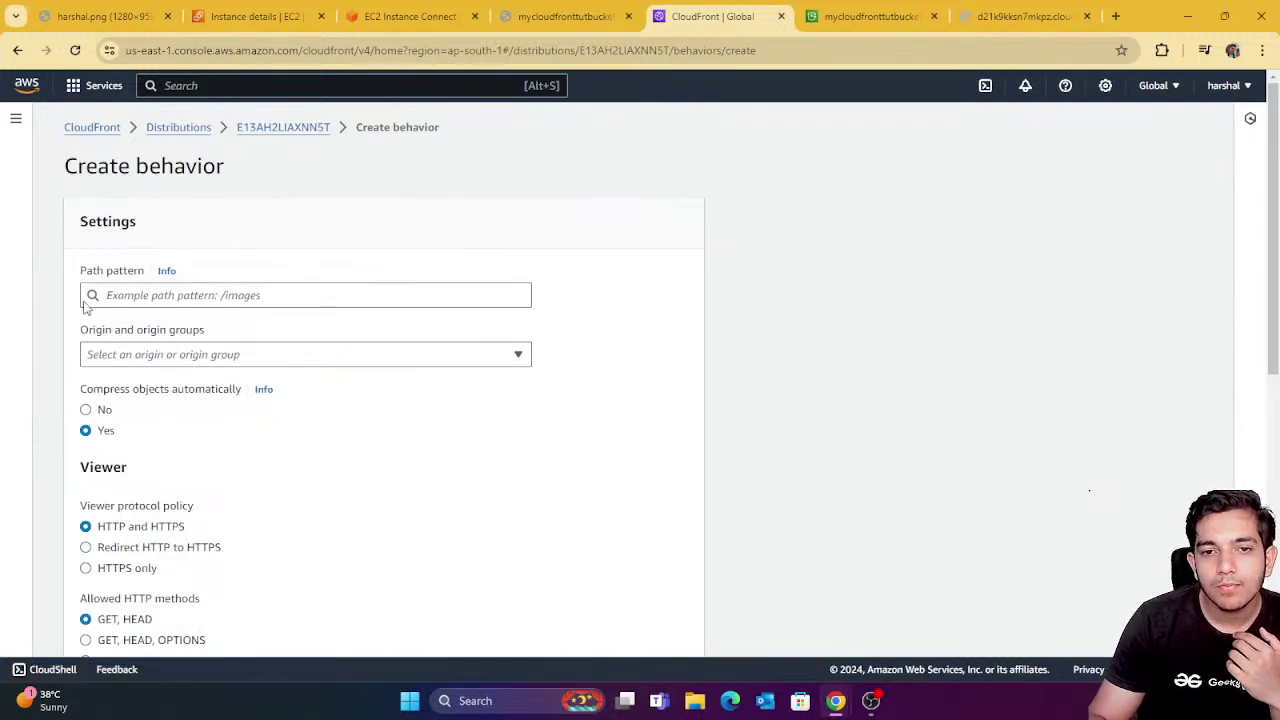
click(180, 292)
text(/)
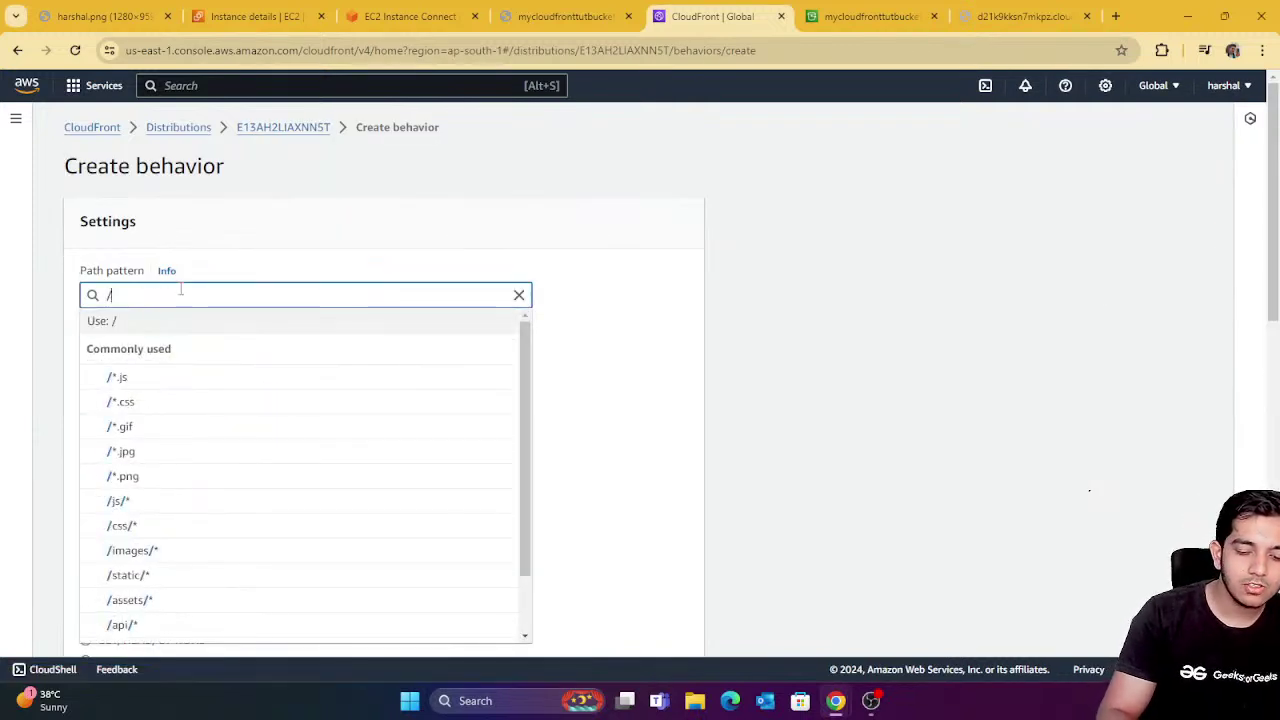
text(i)
key(BackSpace)
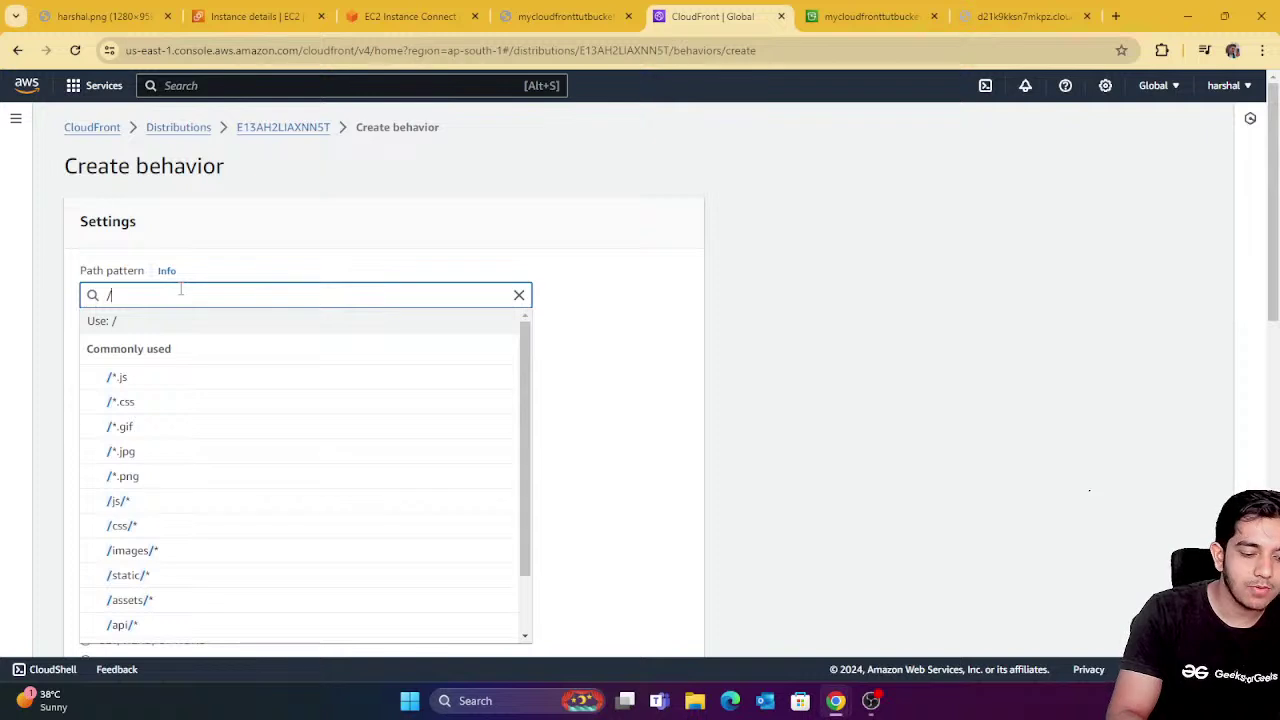
text(files/*)
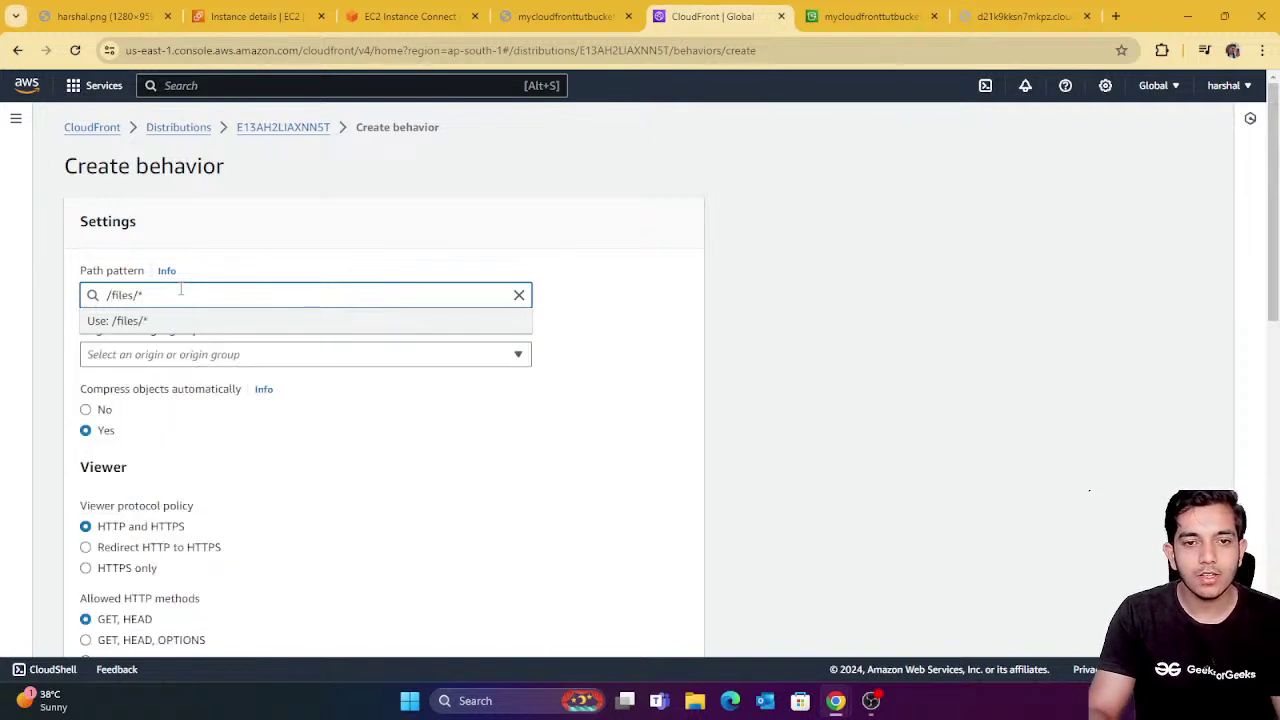
click(222, 321)
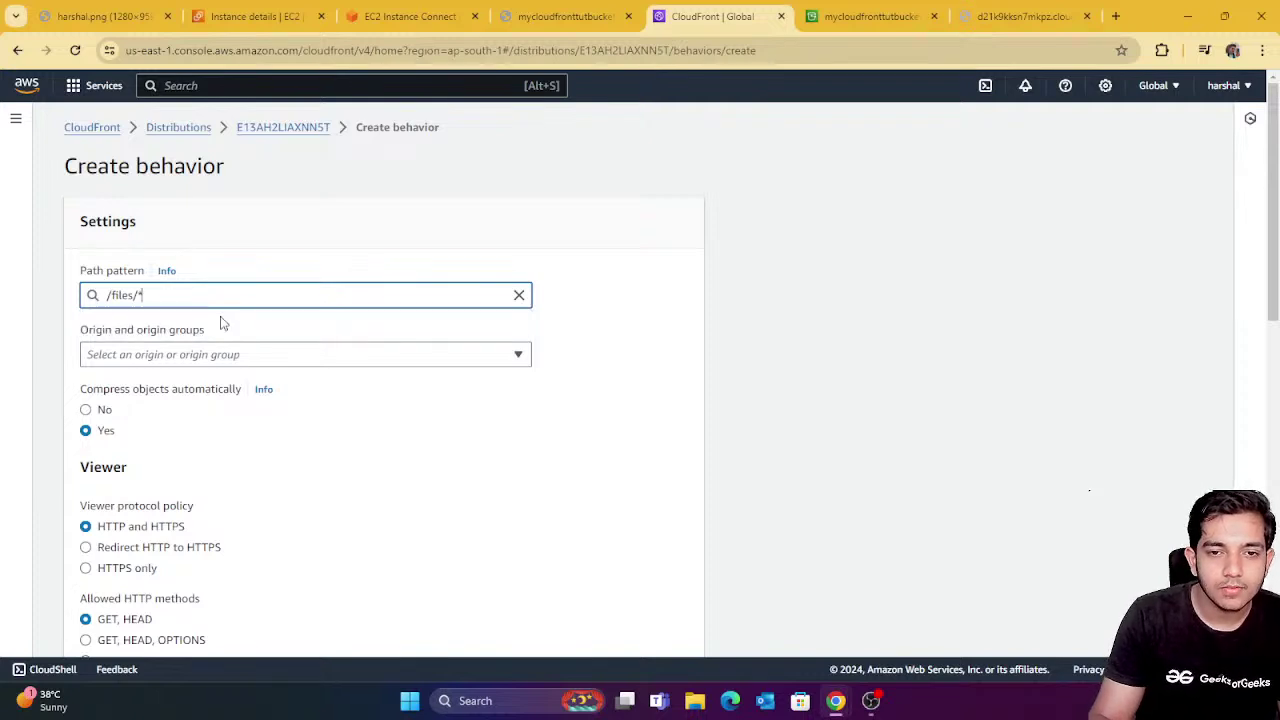
Create the /files/* behavior with origin mycloudfronttutbucket1.s3.ap-south-1.amazonaws.com, keeping the remaining settings at their defaults.
click(209, 362)
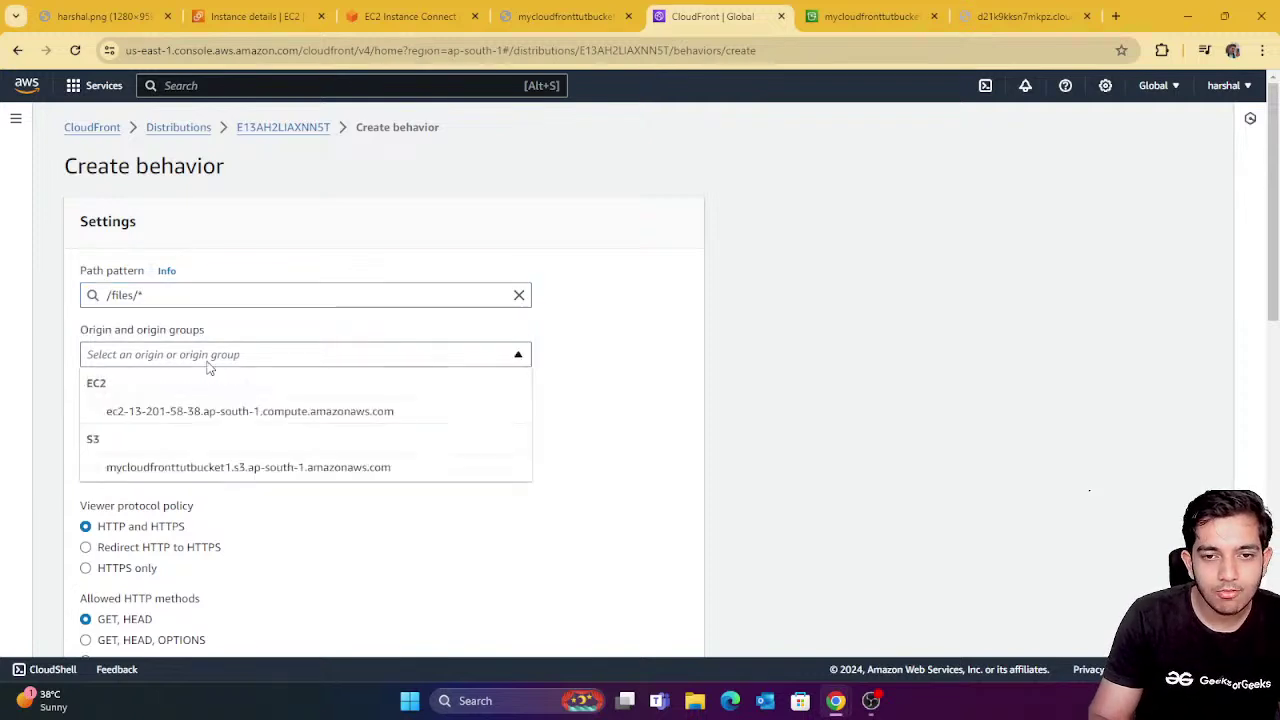
click(212, 470)
scroll(197, 466, down, 2)
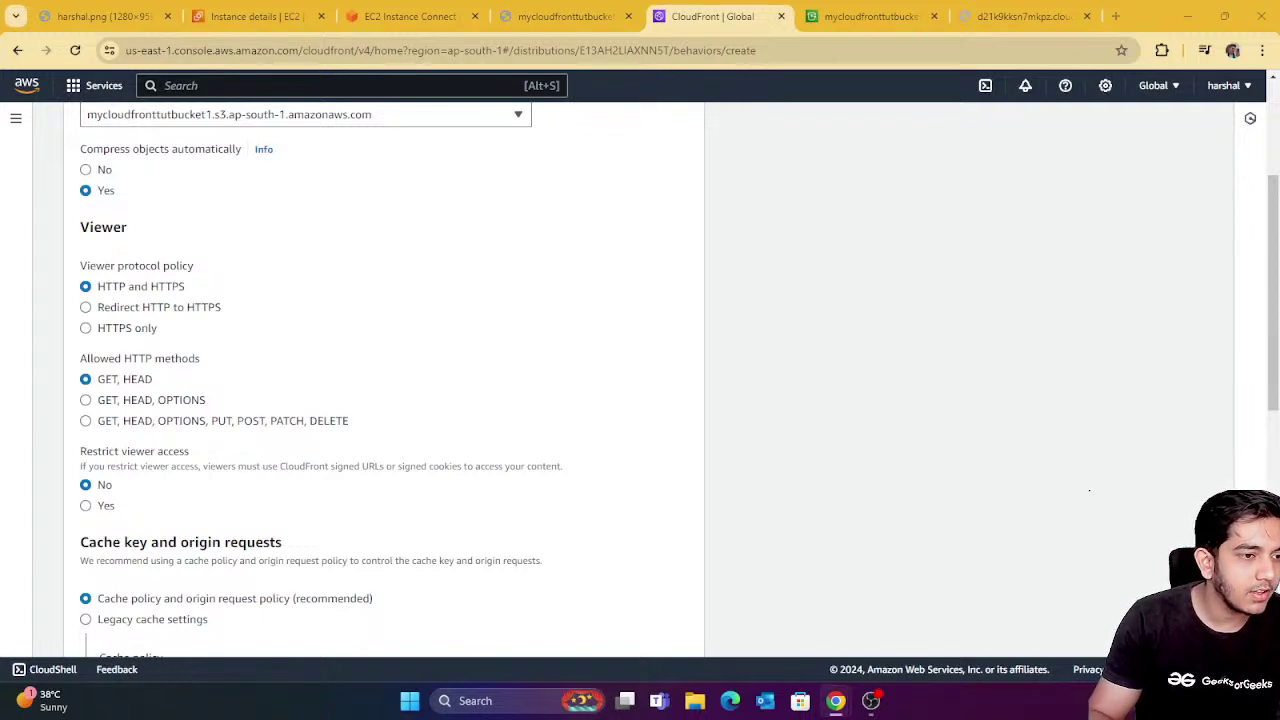
scroll(600, 400, down, 7)
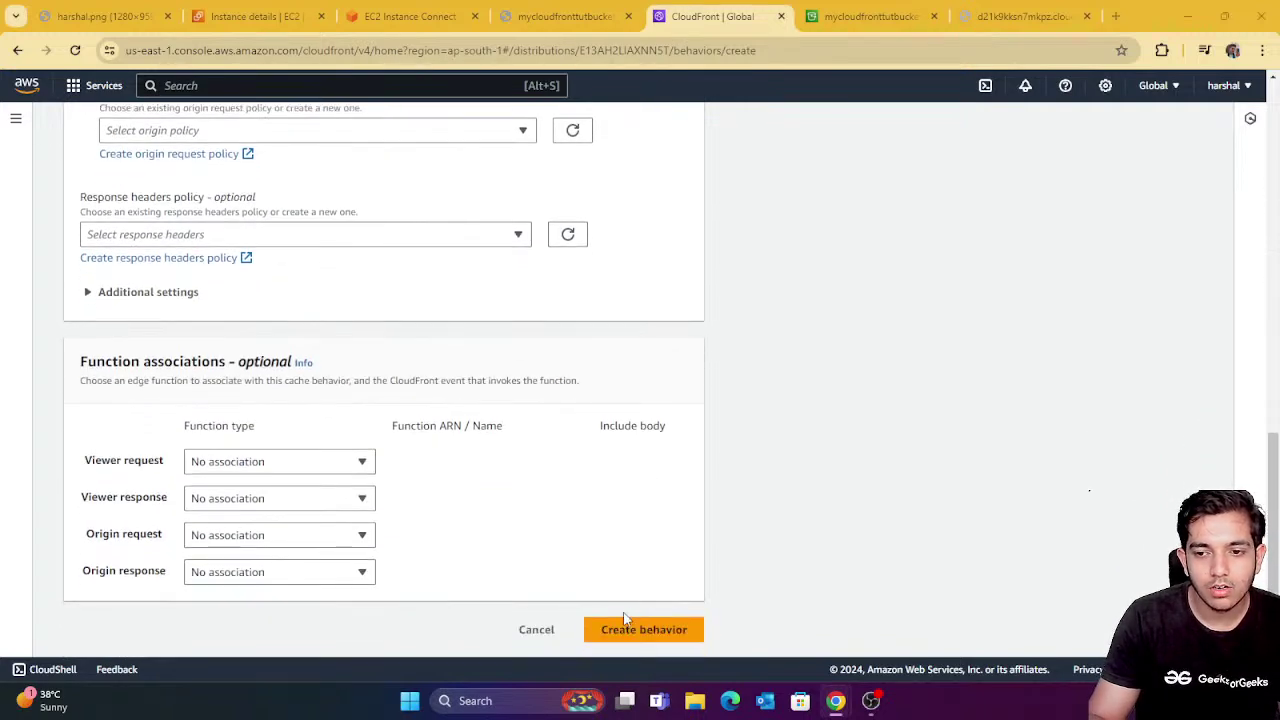
click(623, 627)
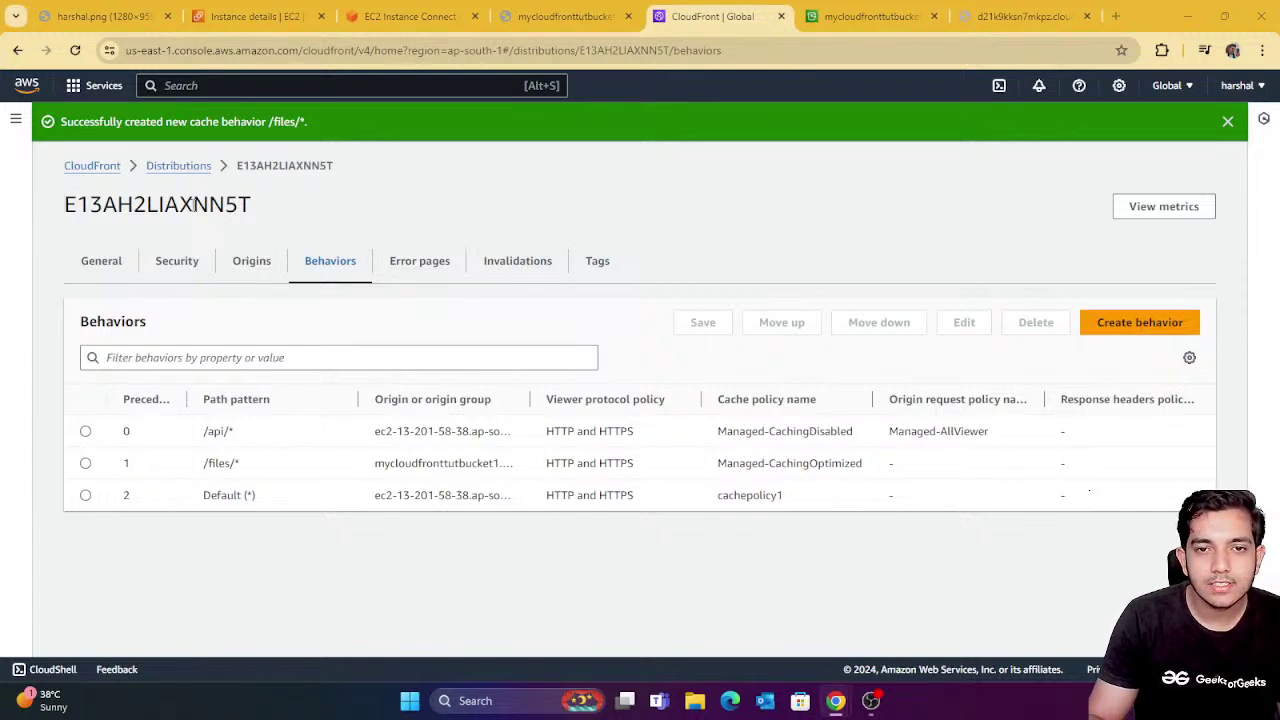
Open the distribution's general details and reload them to check the deployment status.
click(100, 266)
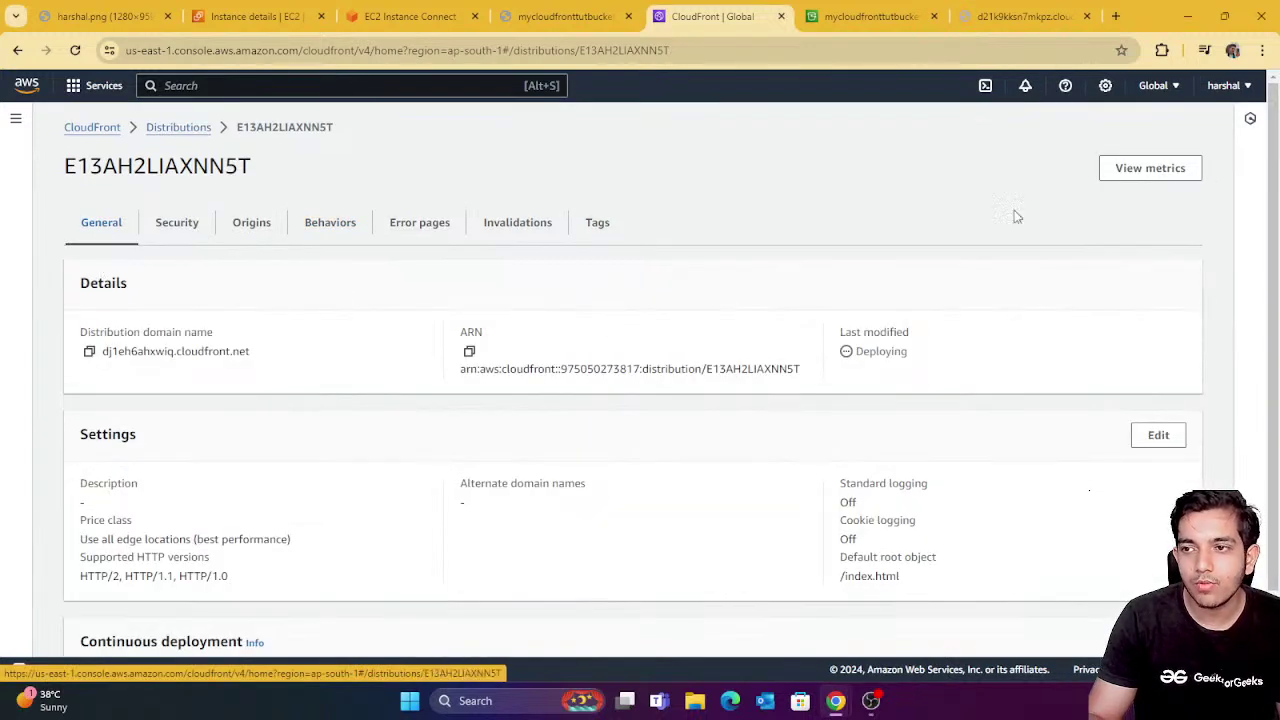
click(75, 51)
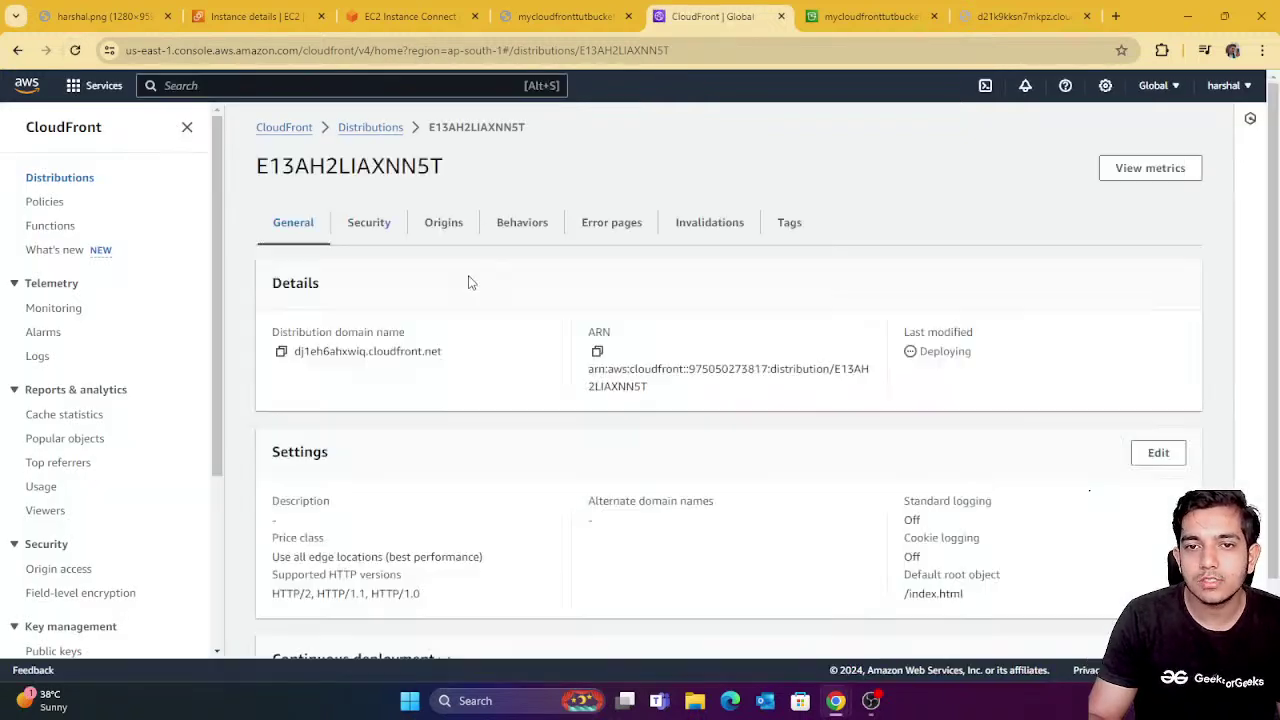
drag(1006, 358, 905, 360)
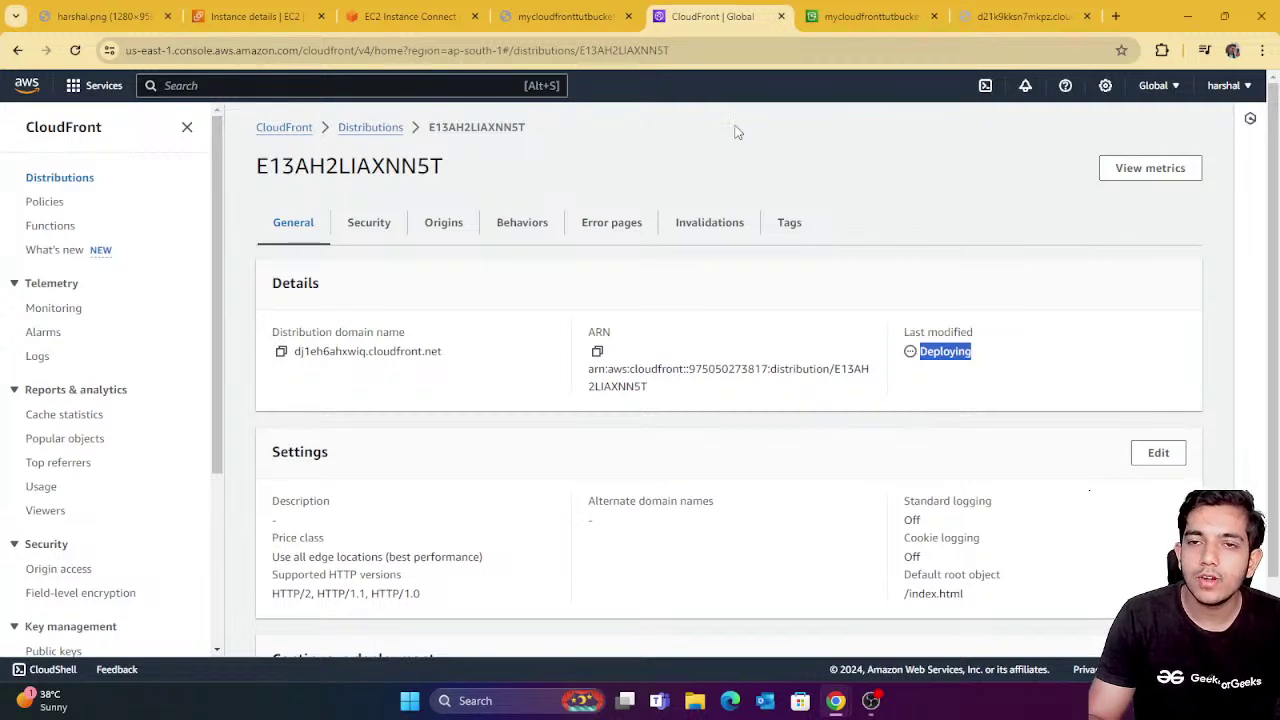
Close every other browser tab, keeping only the CloudFront distribution page open.
click(934, 16)
click(934, 16)
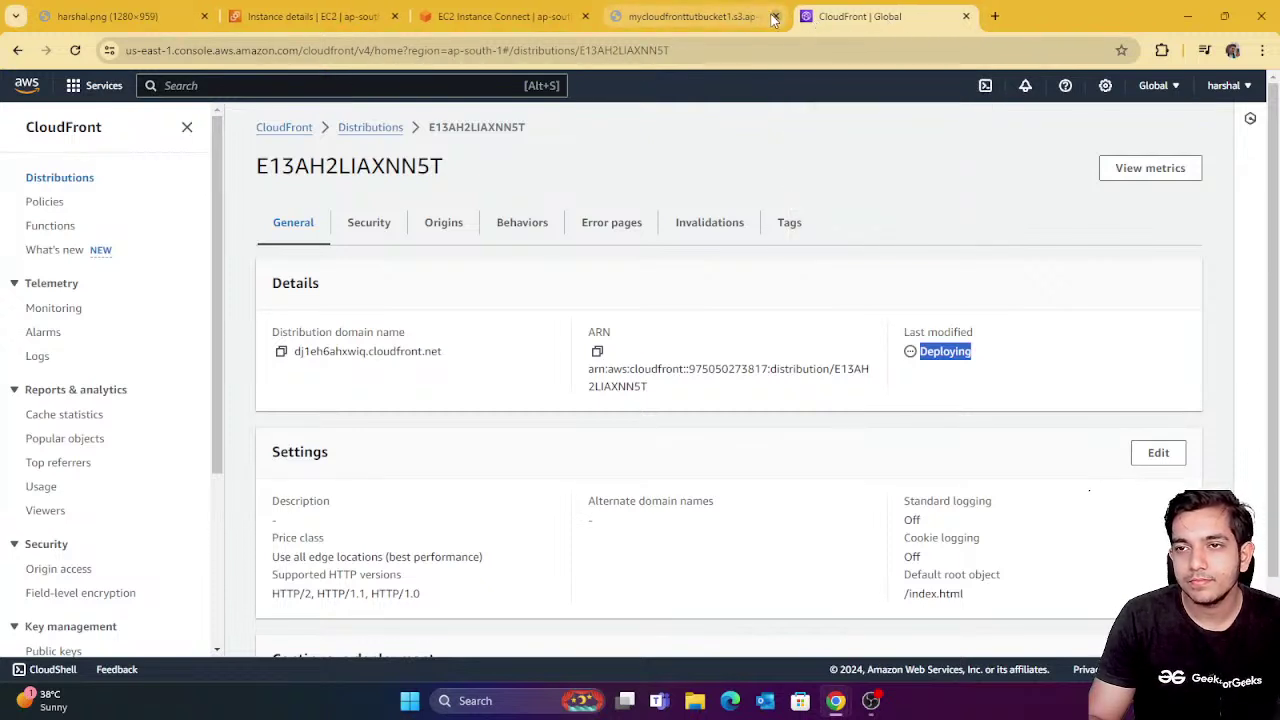
click(774, 16)
click(585, 16)
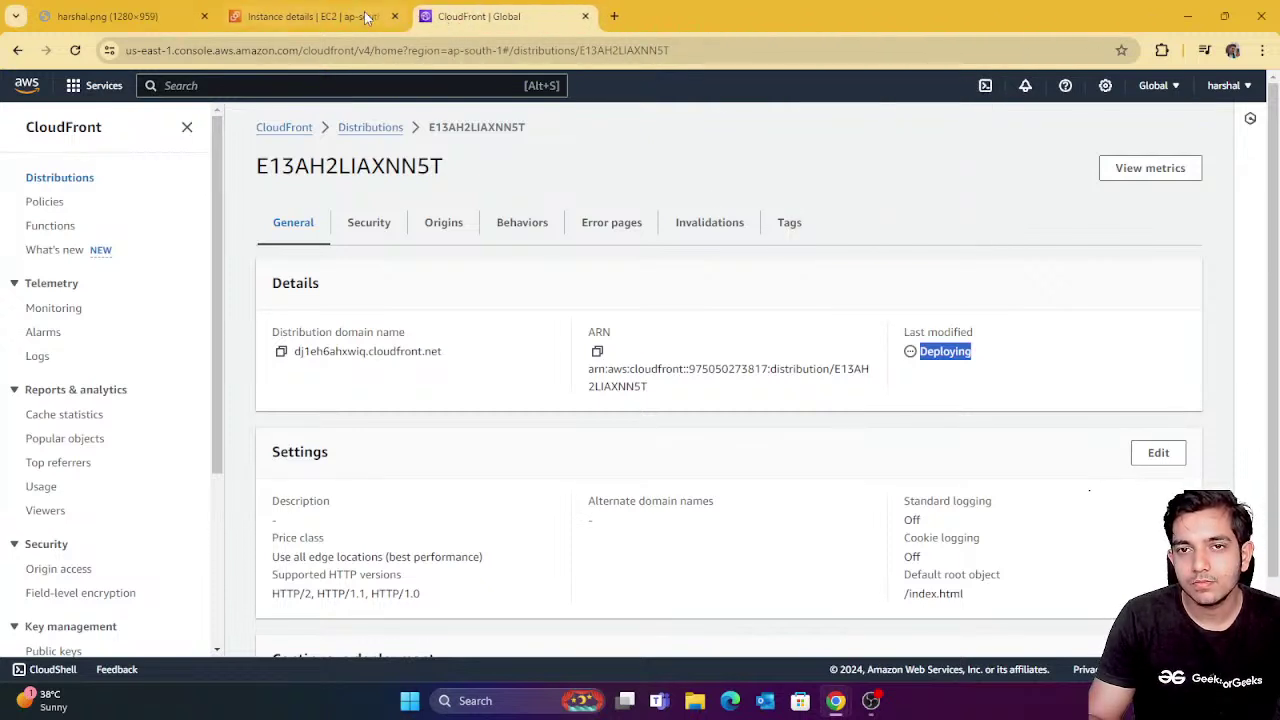
click(394, 16)
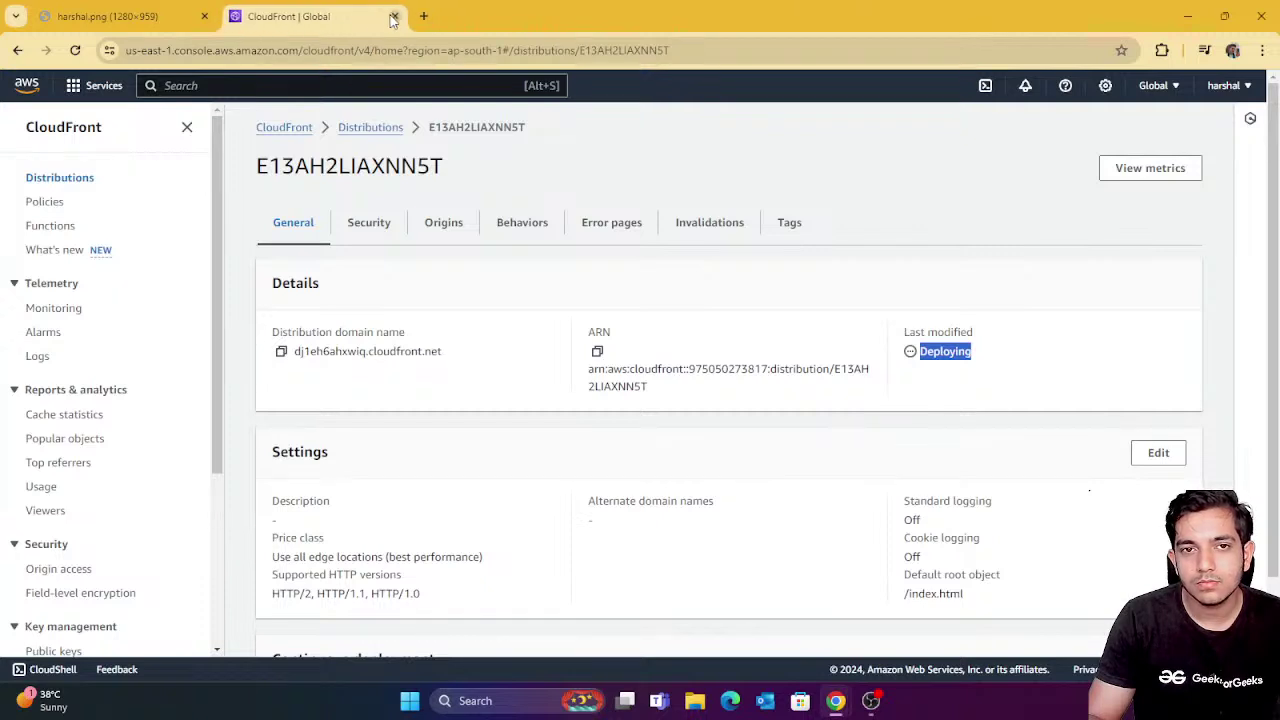
click(204, 16)
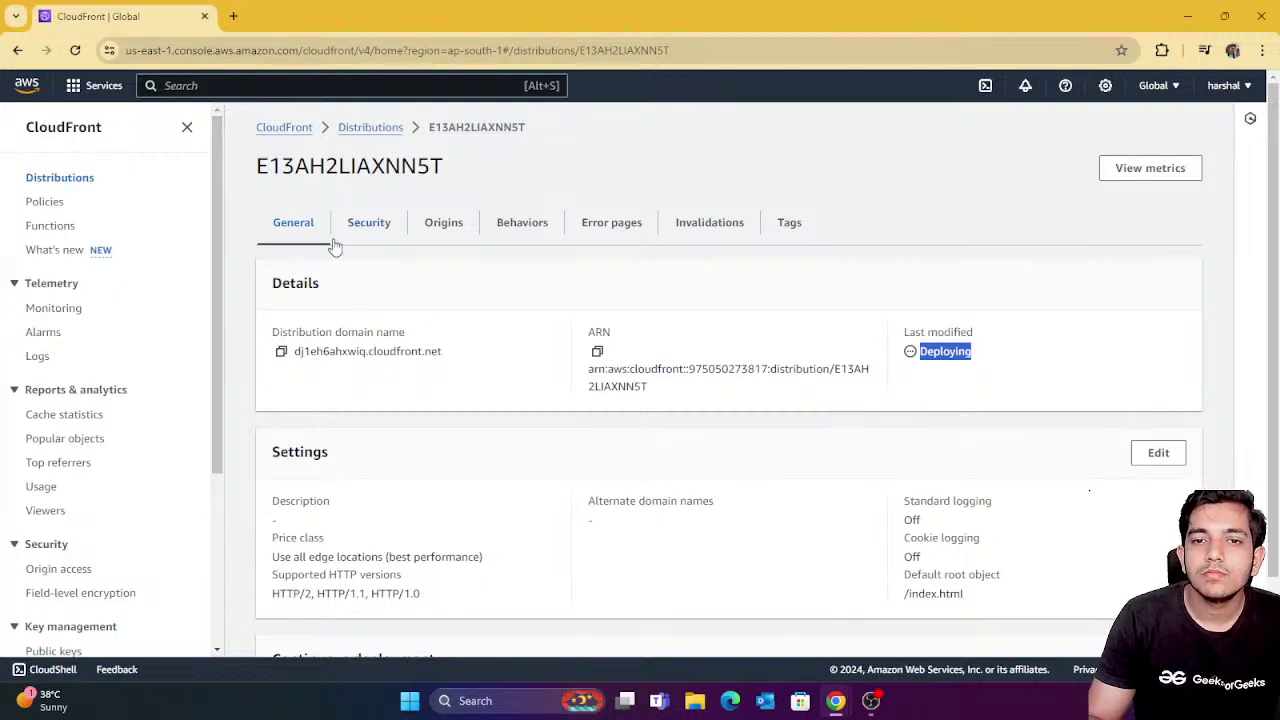
Reload the distribution page repeatedly to monitor its last modified status until deployment finishes.
click(815, 320)
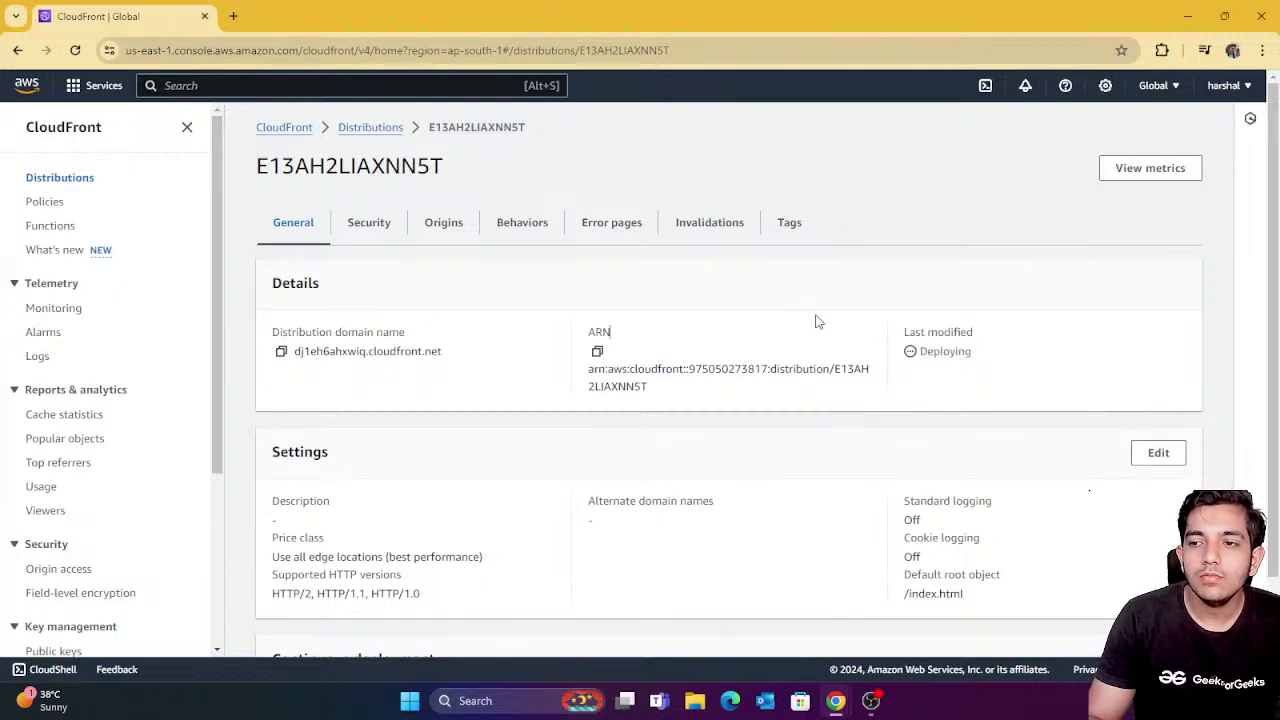
click(74, 50)
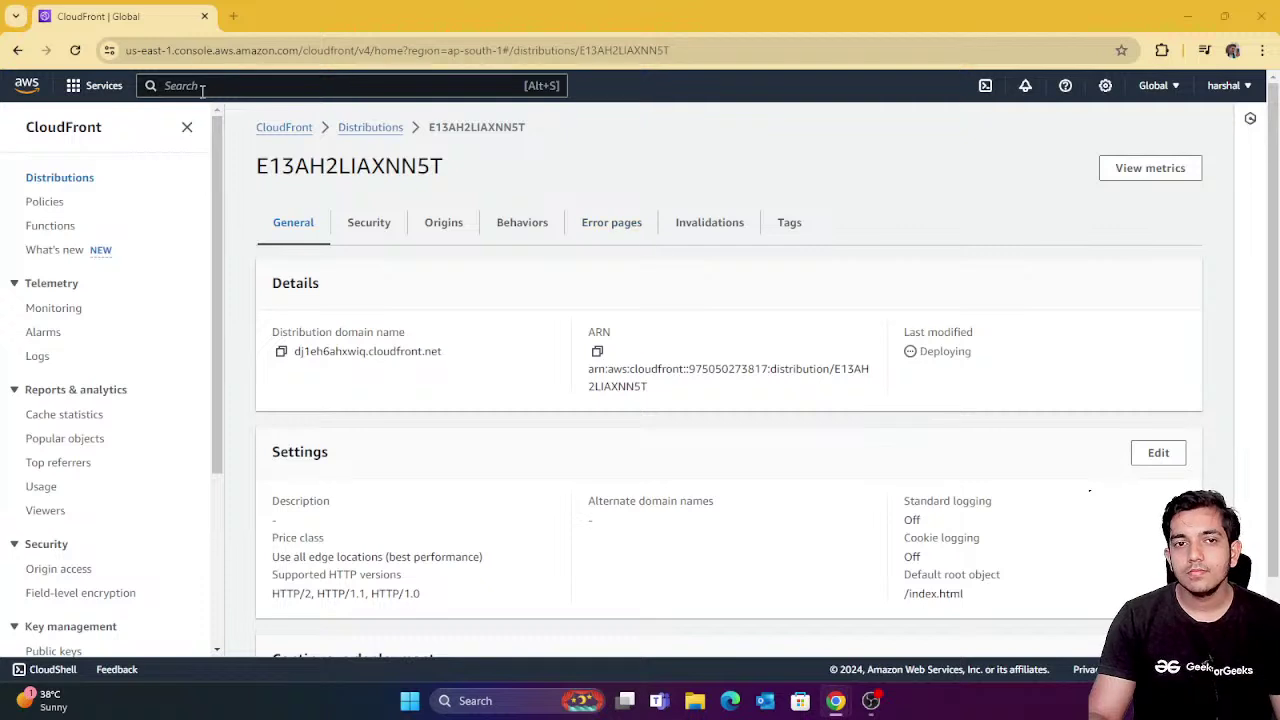
click(74, 49)
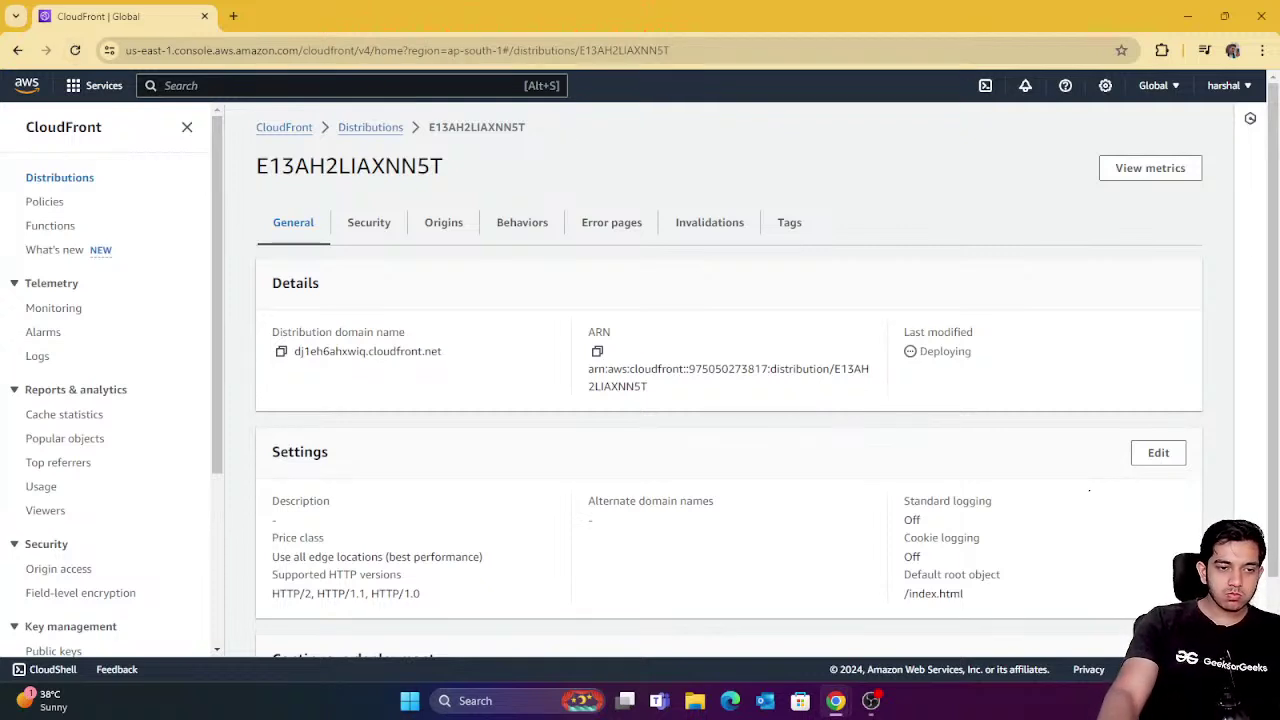
click(75, 50)
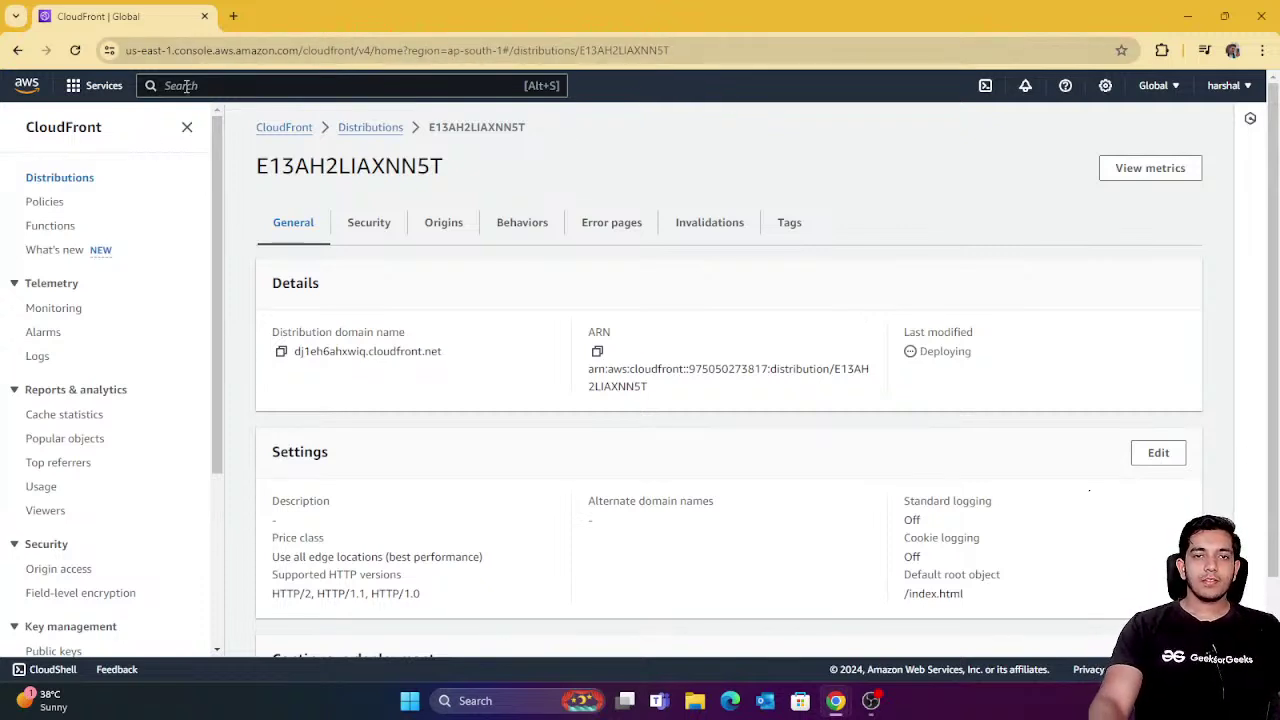
click(76, 50)
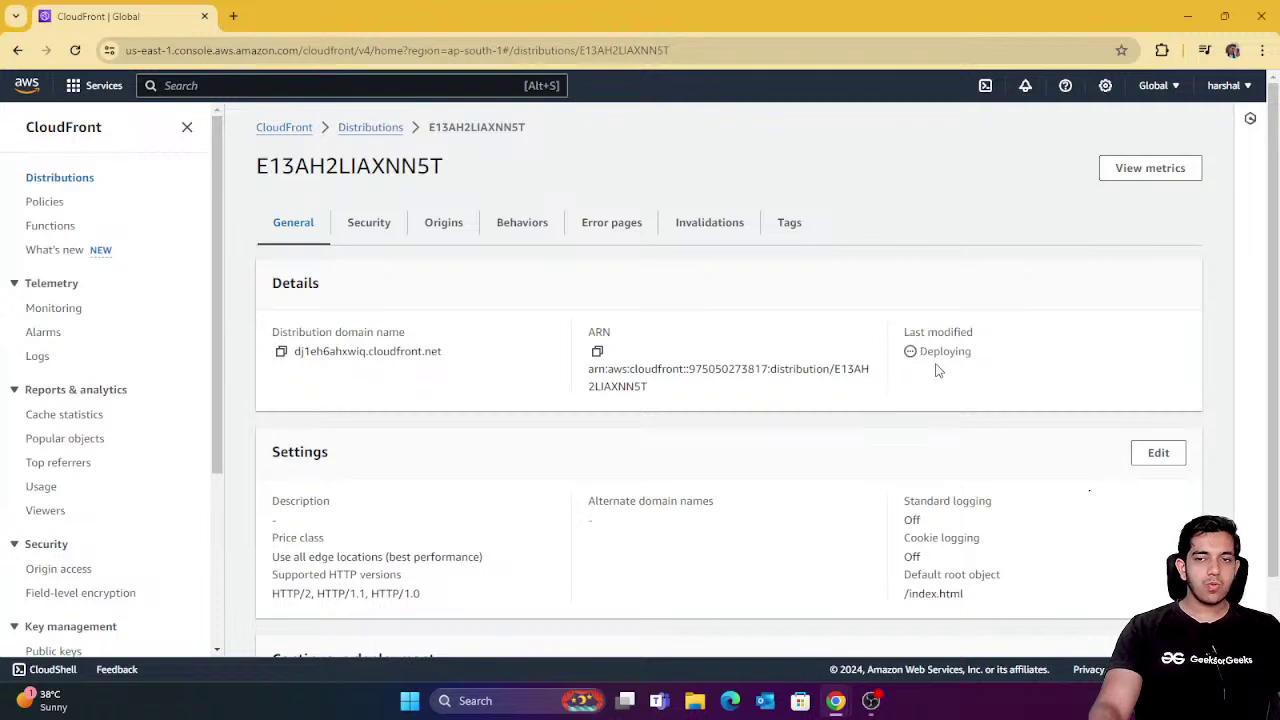
drag(969, 351, 913, 365)
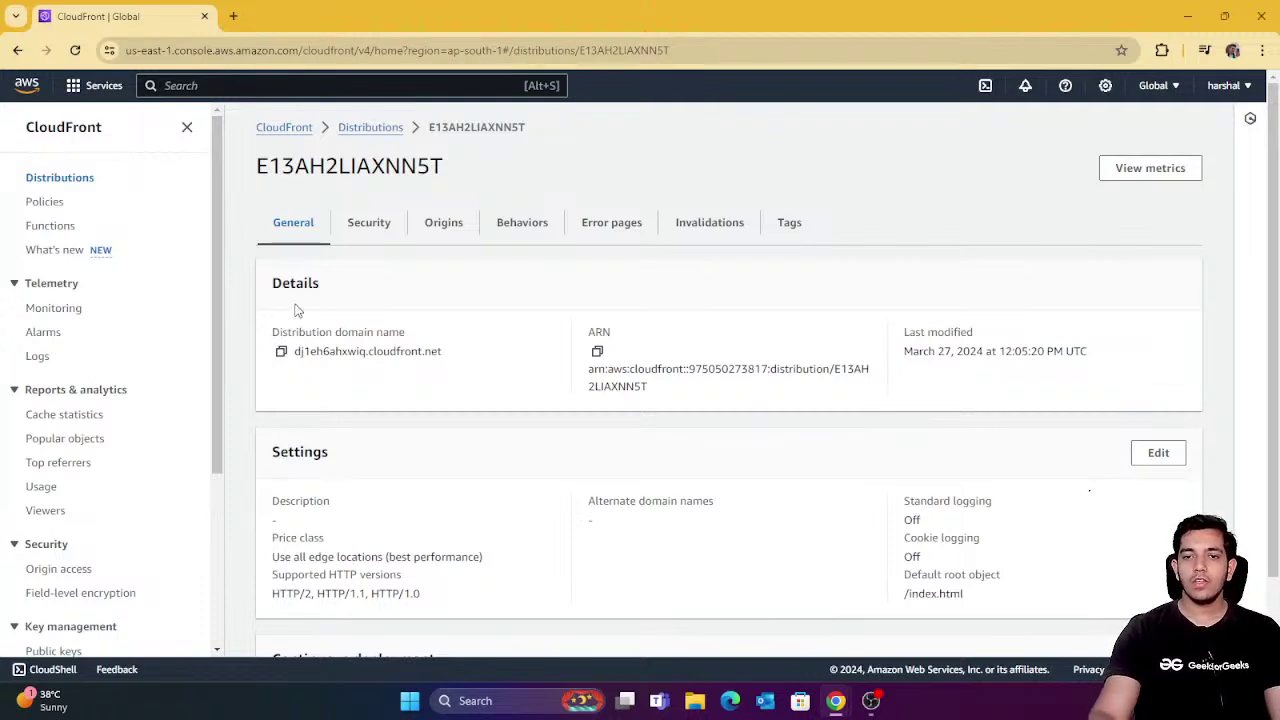
click(282, 352)
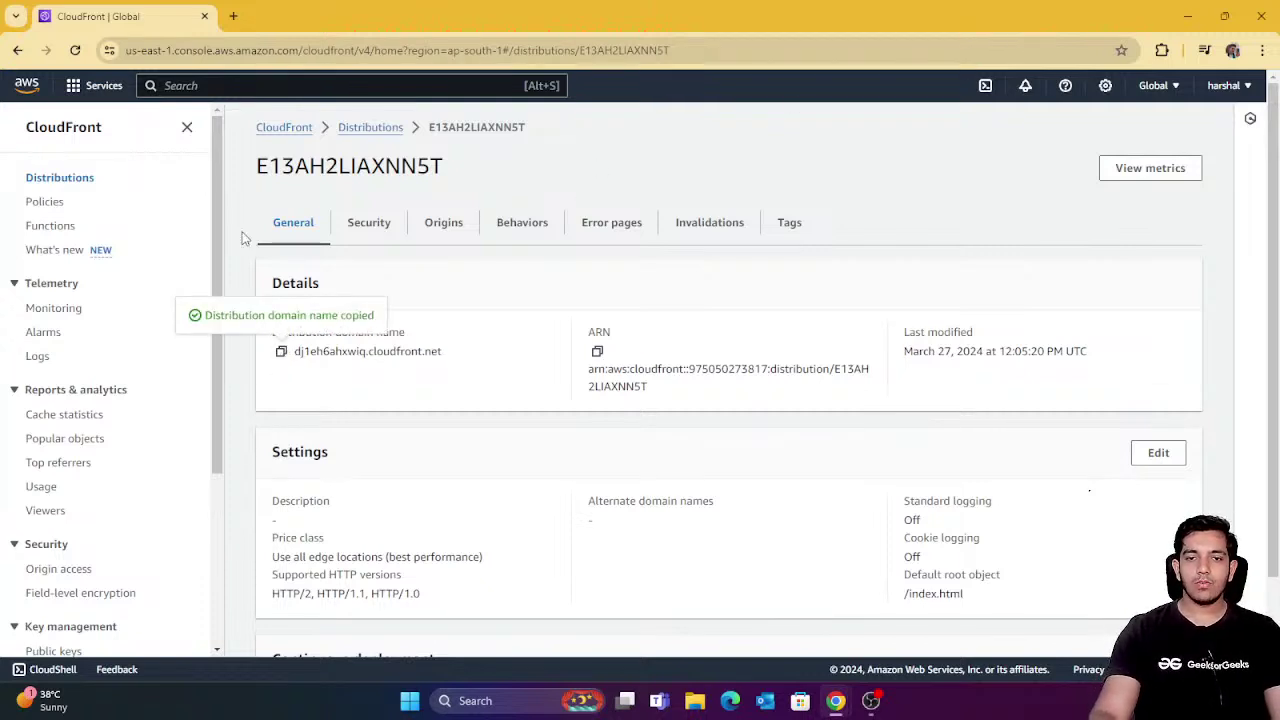
click(233, 16)
text(https://)
text(dj1eh6ahxwiq.cloudfront.net)
key(Return)
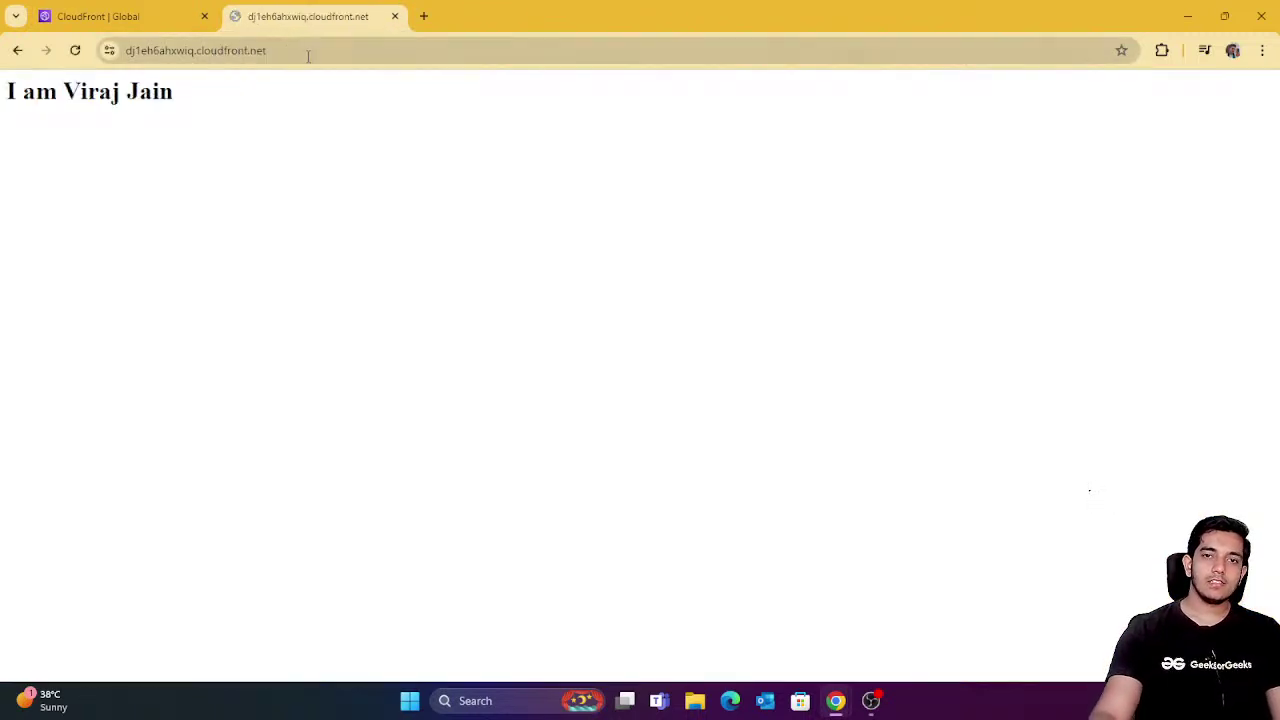
Test the S3 route by loading /files/harshal.png on the distribution domain.
click(309, 51)
click(310, 56)
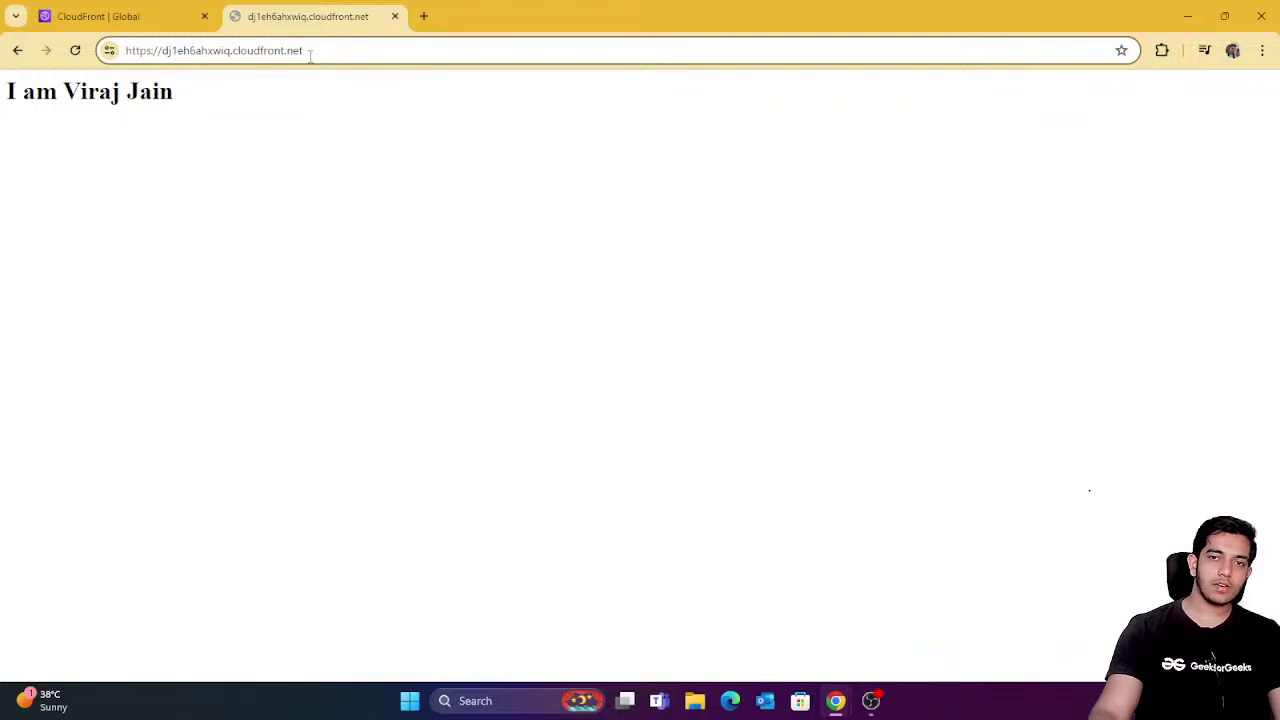
text(/)
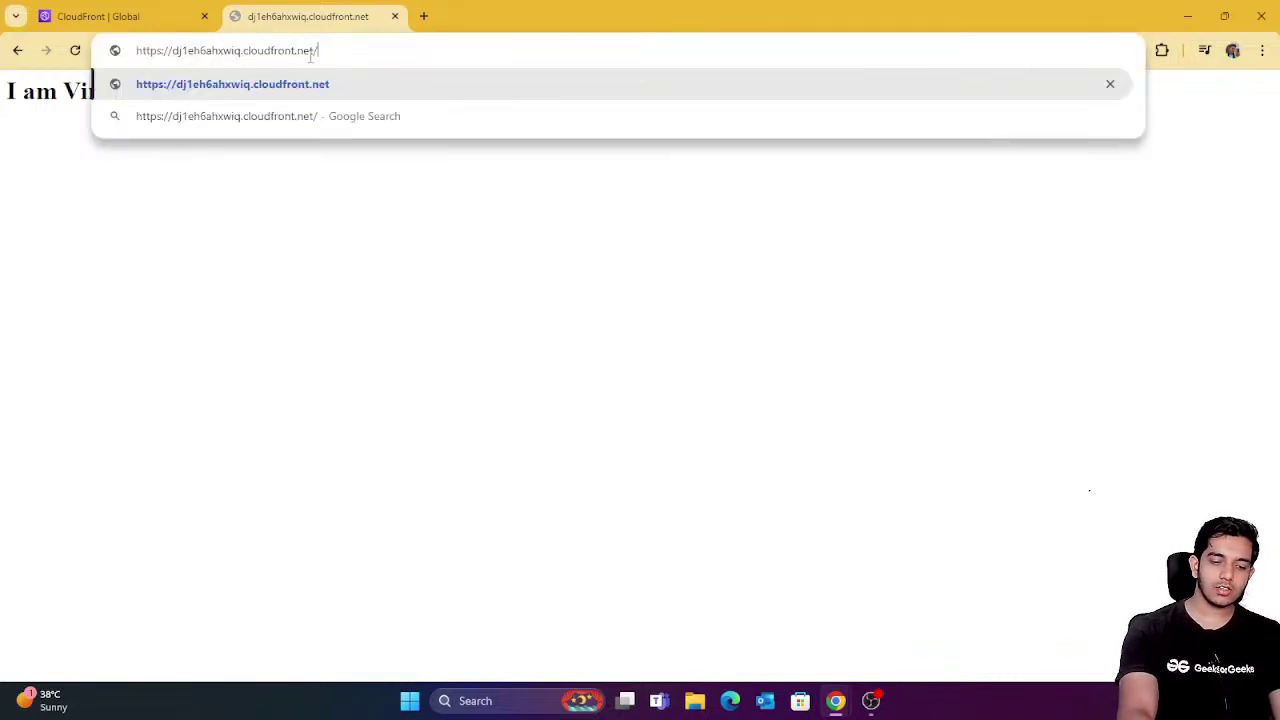
text(files/)
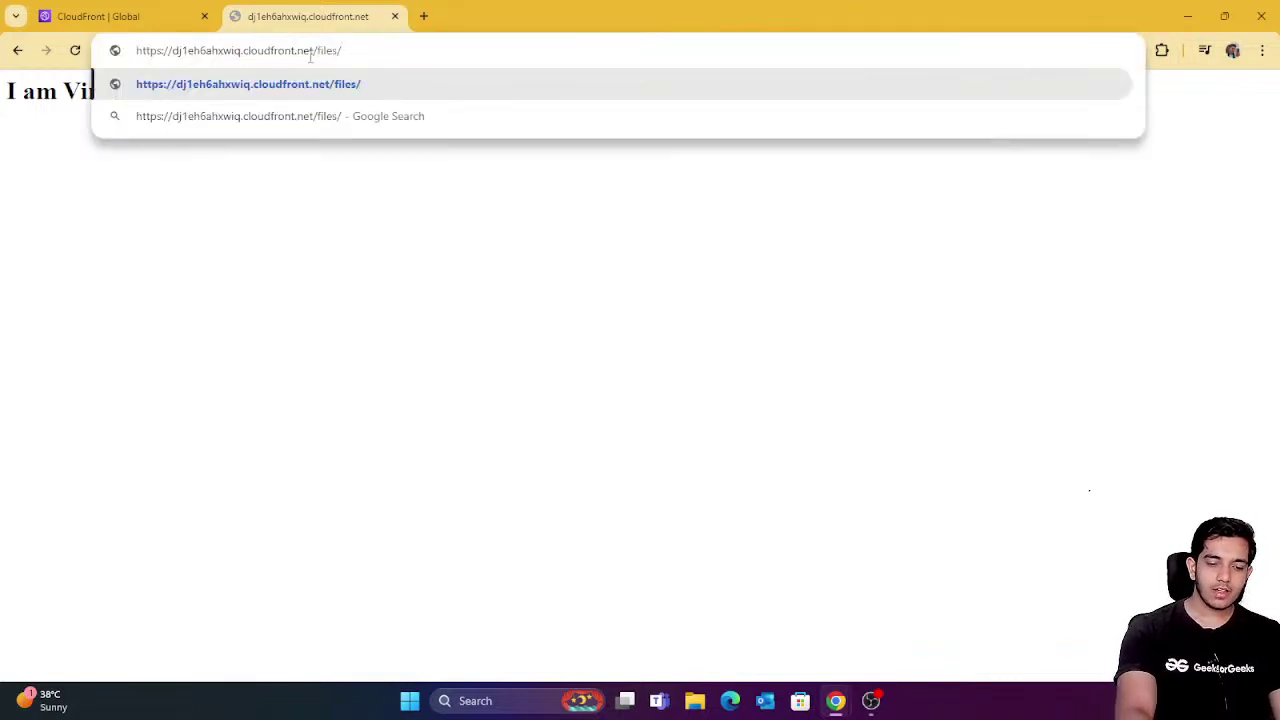
text(harshit)
key(BackSpace)
key(BackSpace)
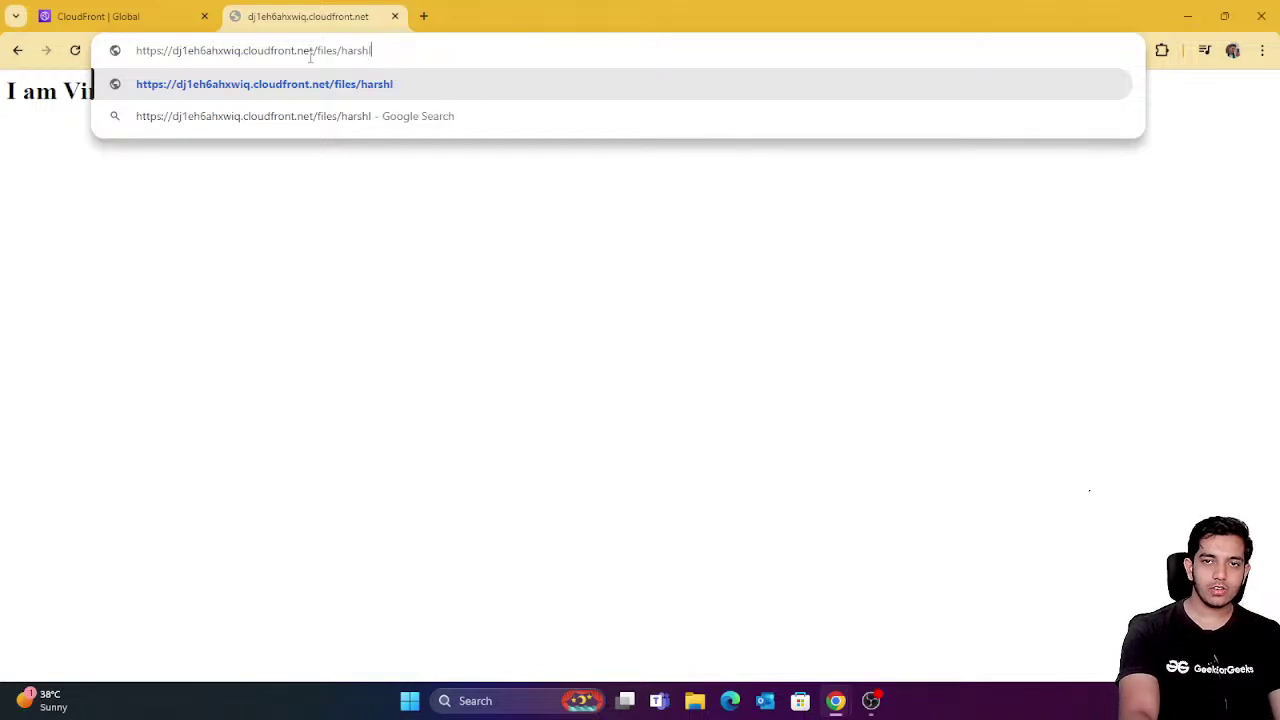
text(al.)
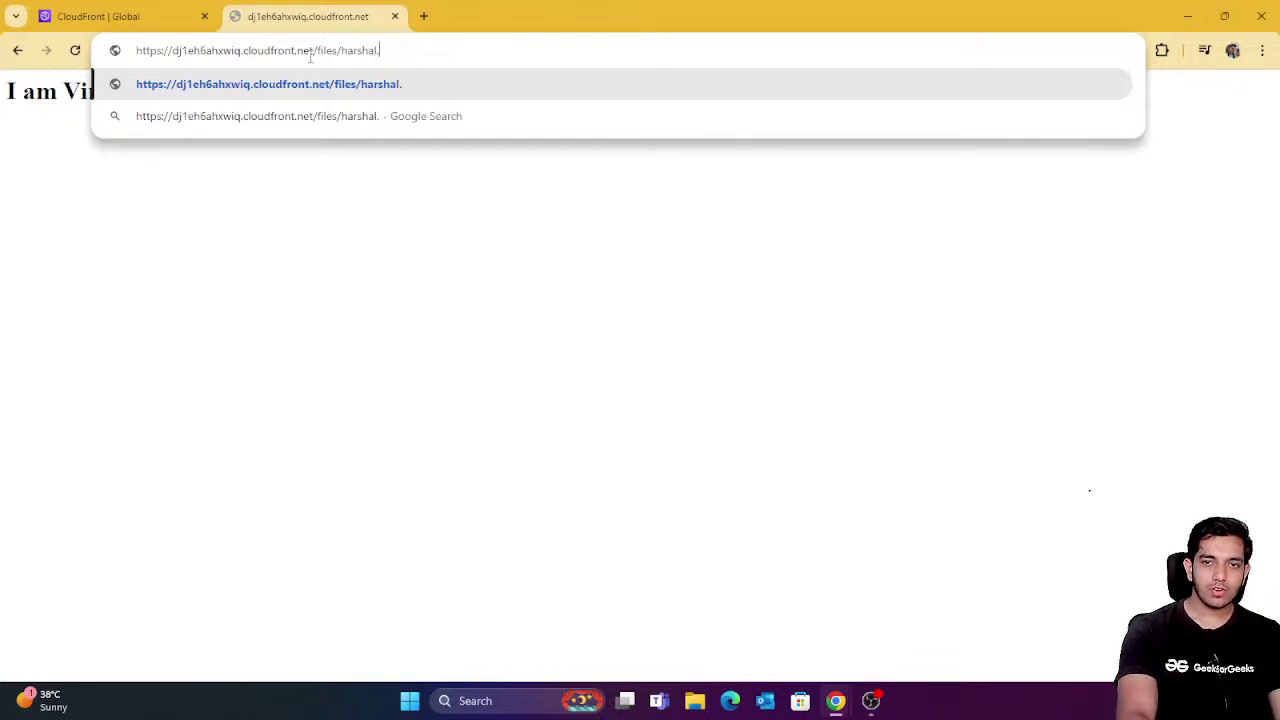
text(png)
key(Return)
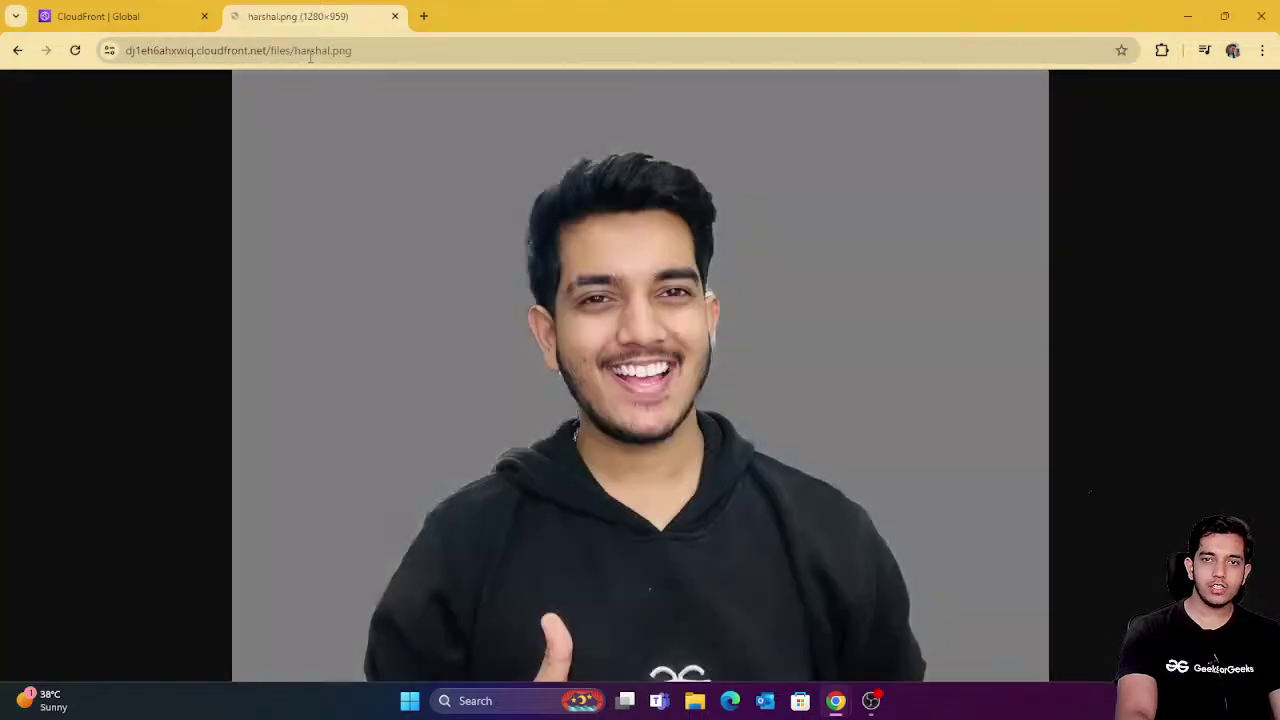
Test the EC2 route by replacing the address path with /api/index.html and loading the page.
click(310, 57)
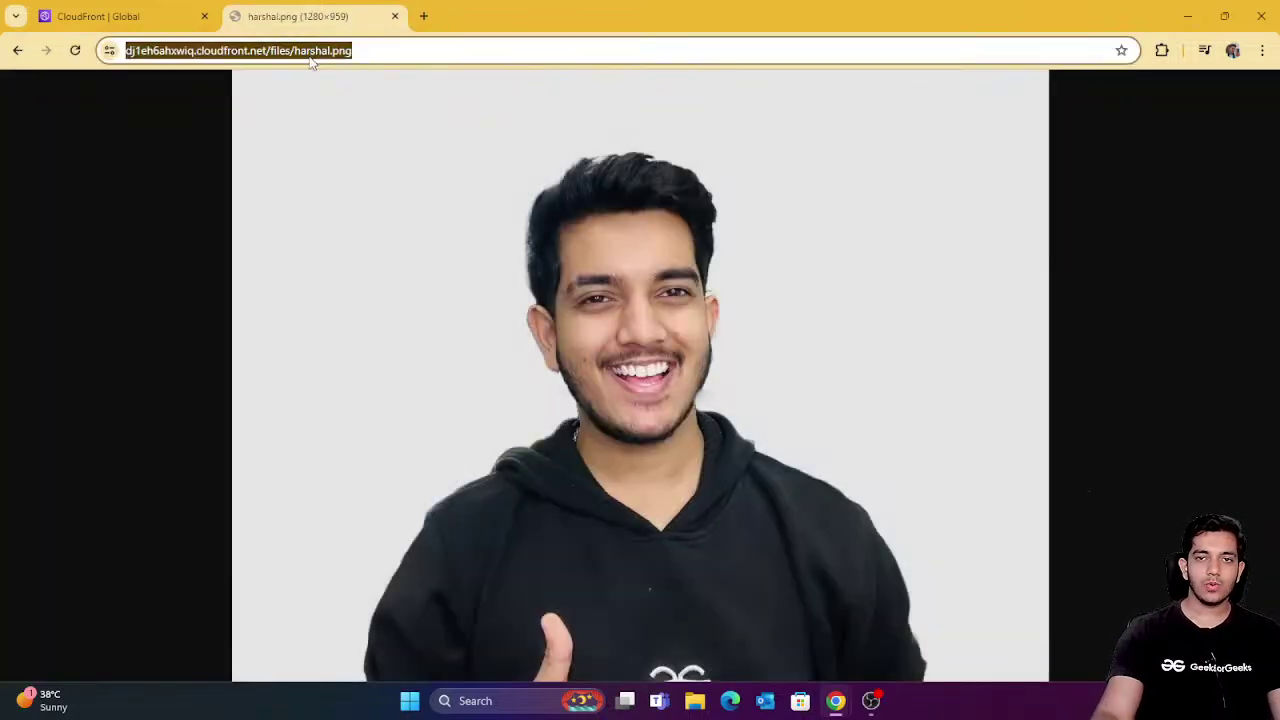
click(312, 60)
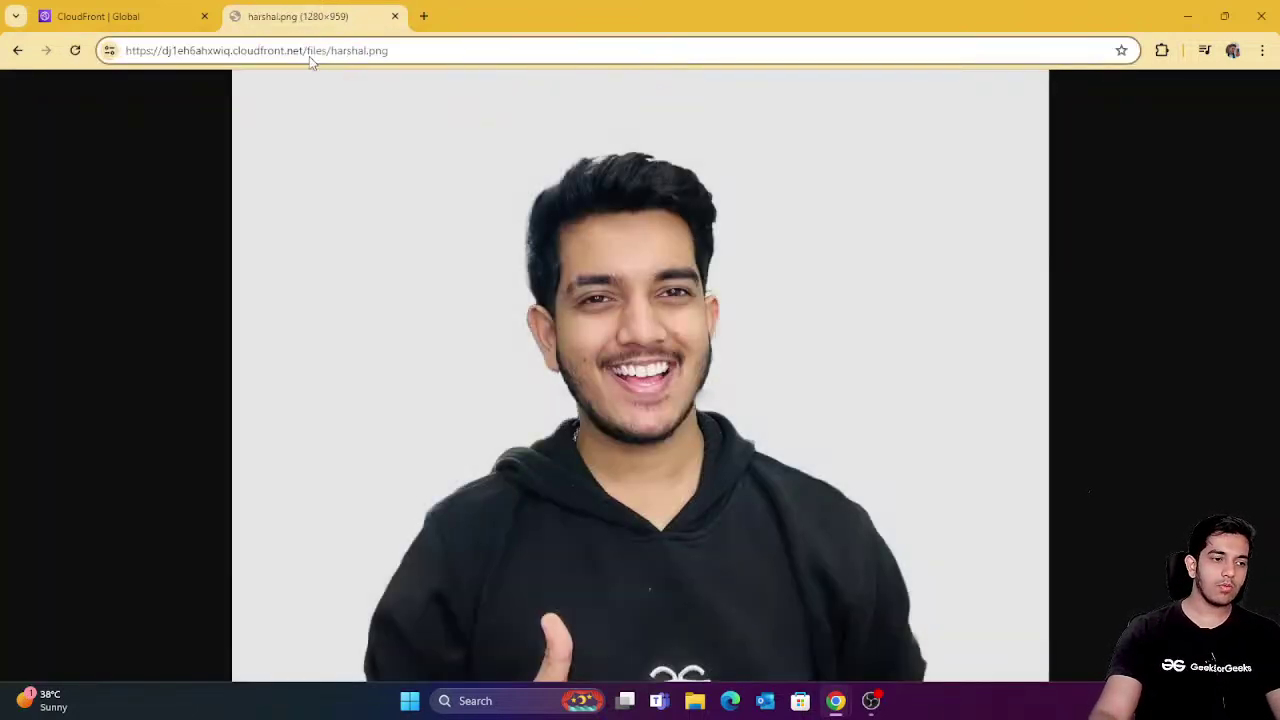
mouse_move(311, 56)
mouse_down()
mouse_move(418, 56)
mouse_move(310, 54)
mouse_up()
key(BackSpace)
text(api)
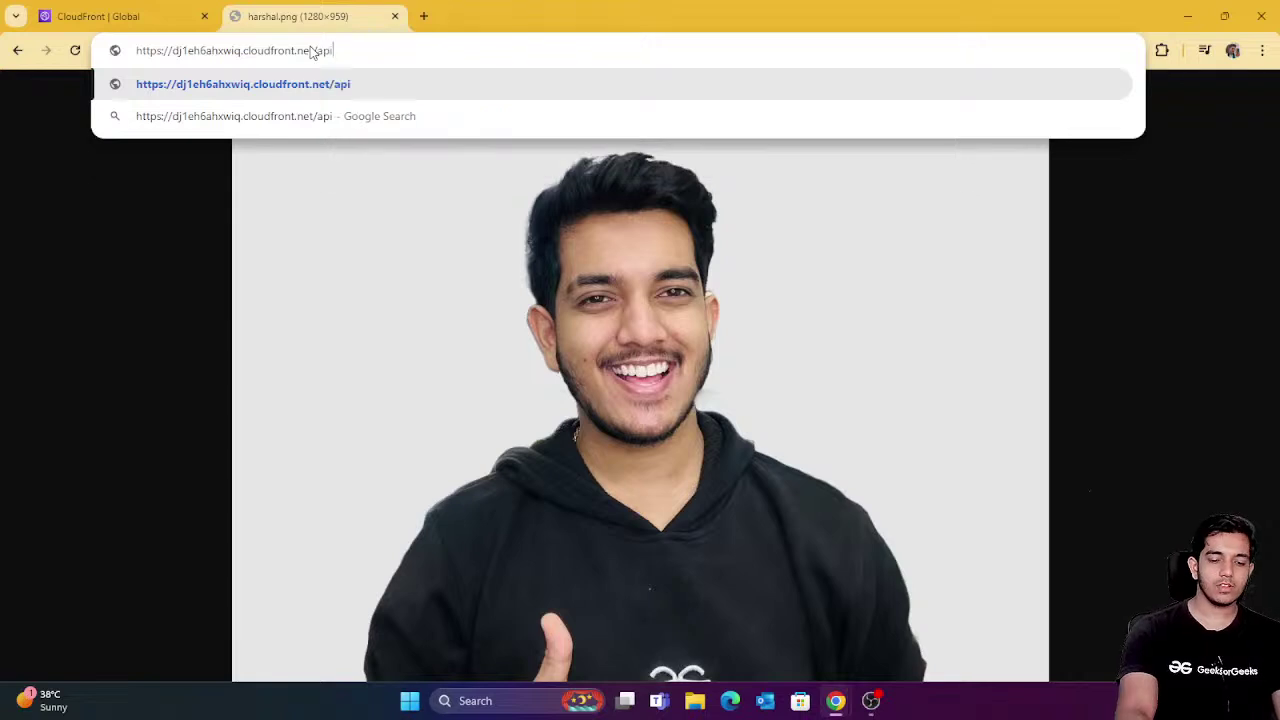
text(/in)
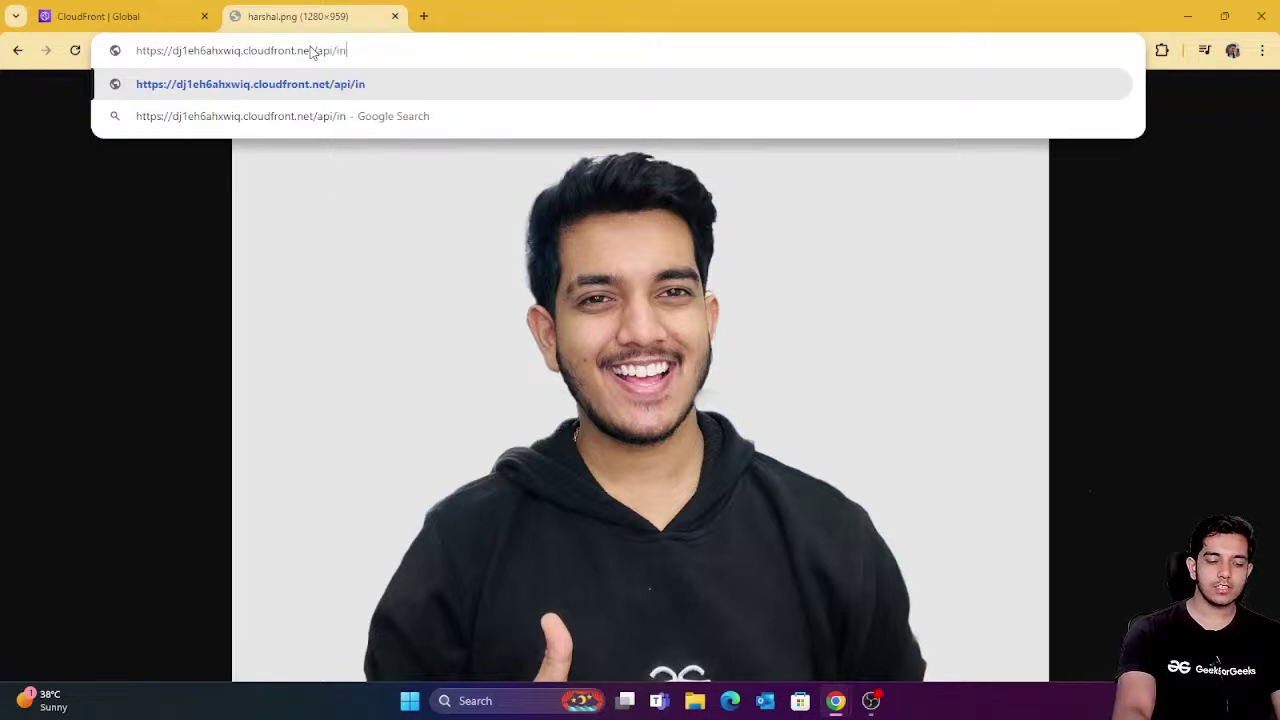
text(dex.hrt)
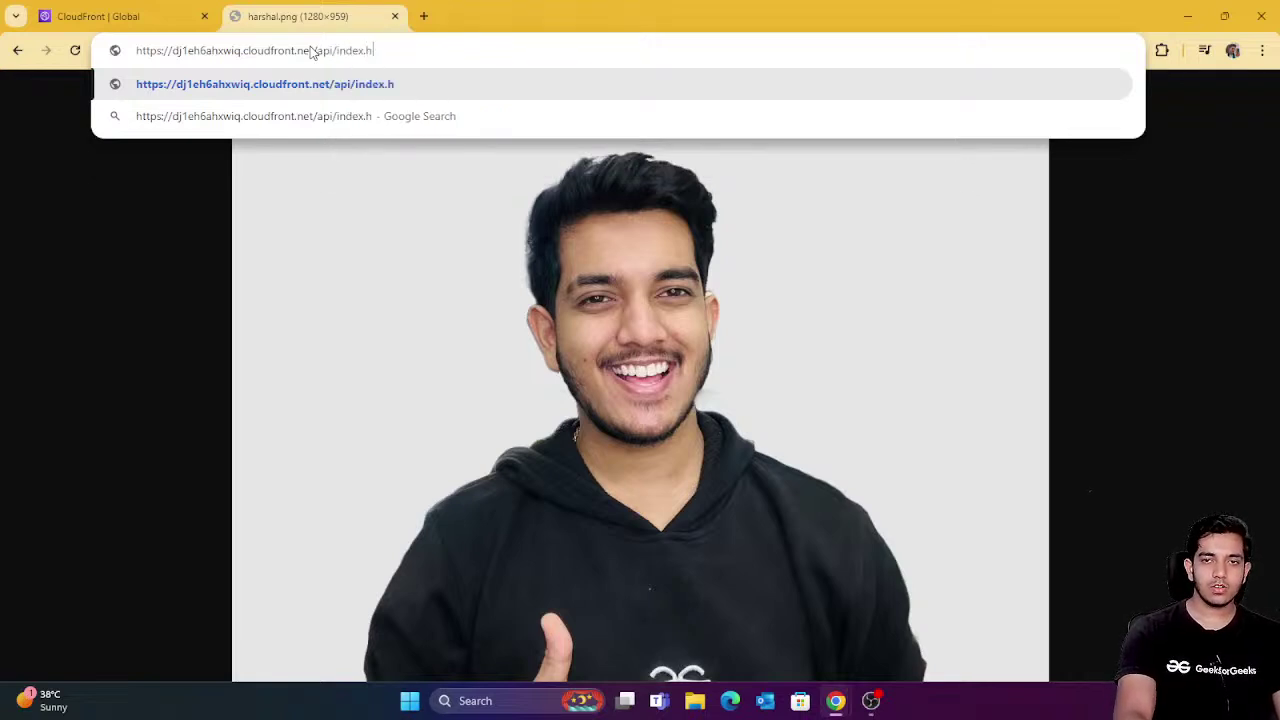
key(BackSpace)
key(BackSpace)
text(tml)
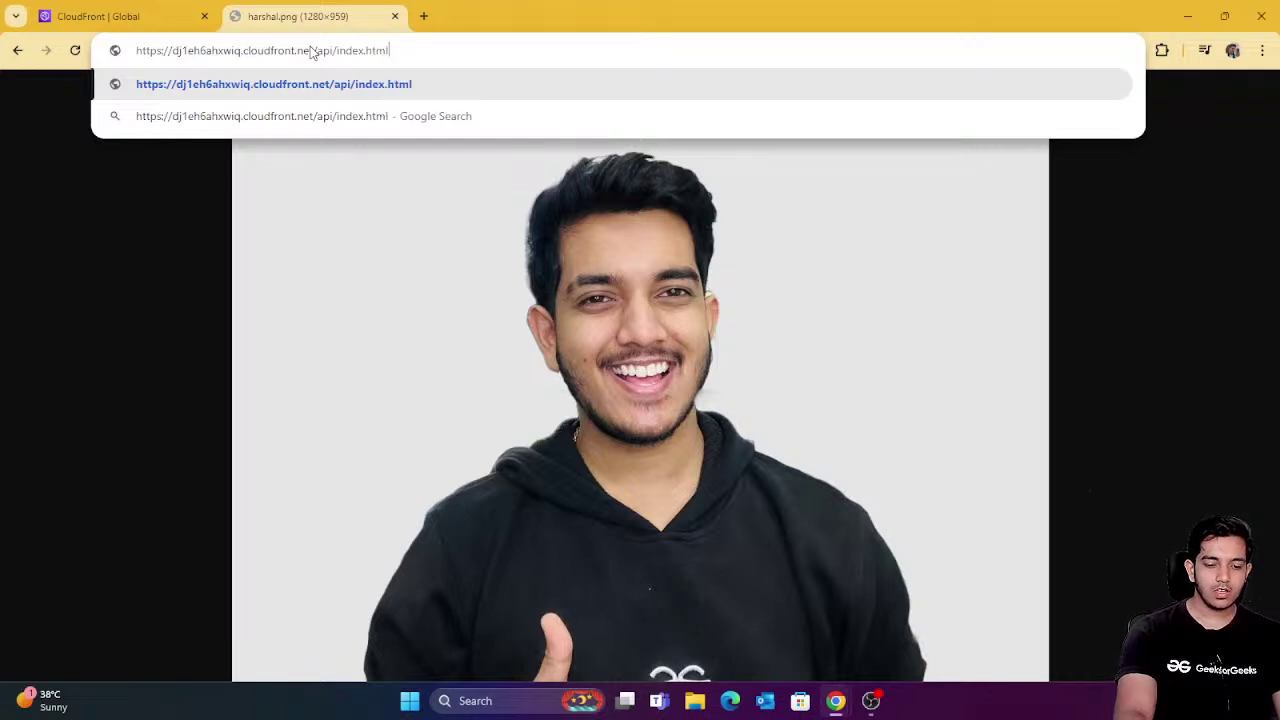
key(Return)
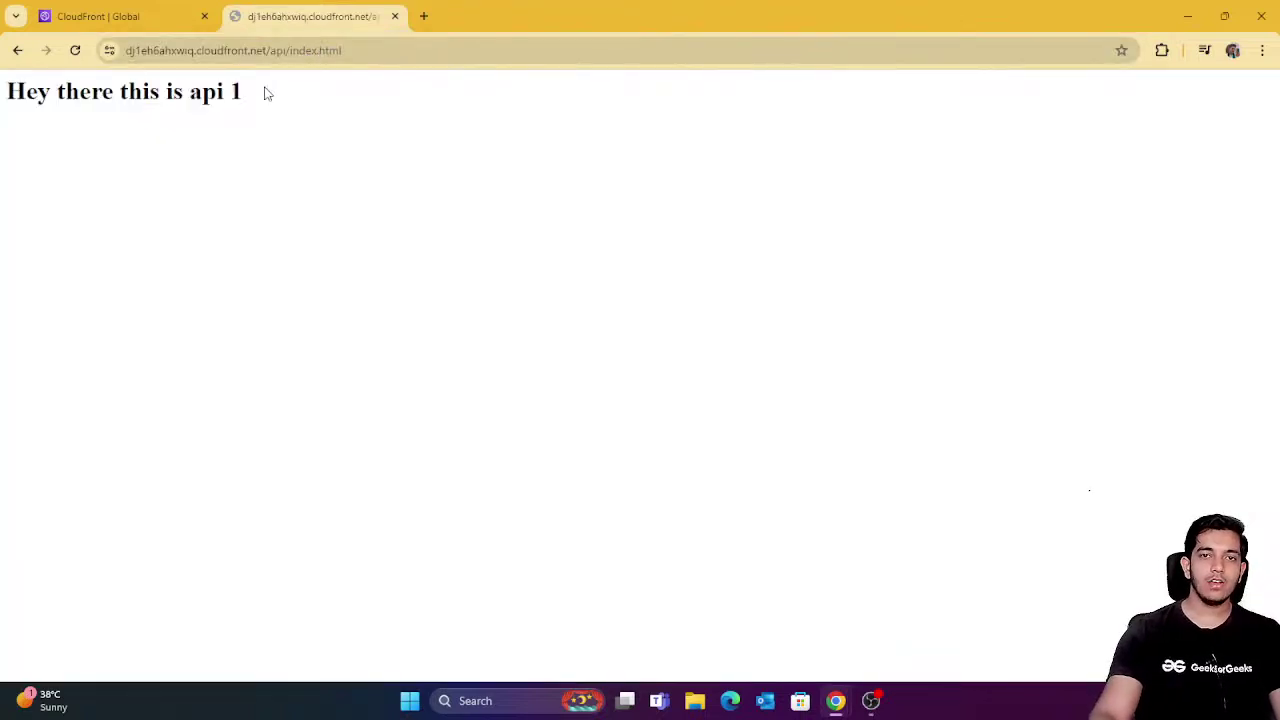
Enlarge the API page to 150% and examine its address and heading text.
key(ctrl+plus)
key(ctrl+plus)
key(ctrl+plus)
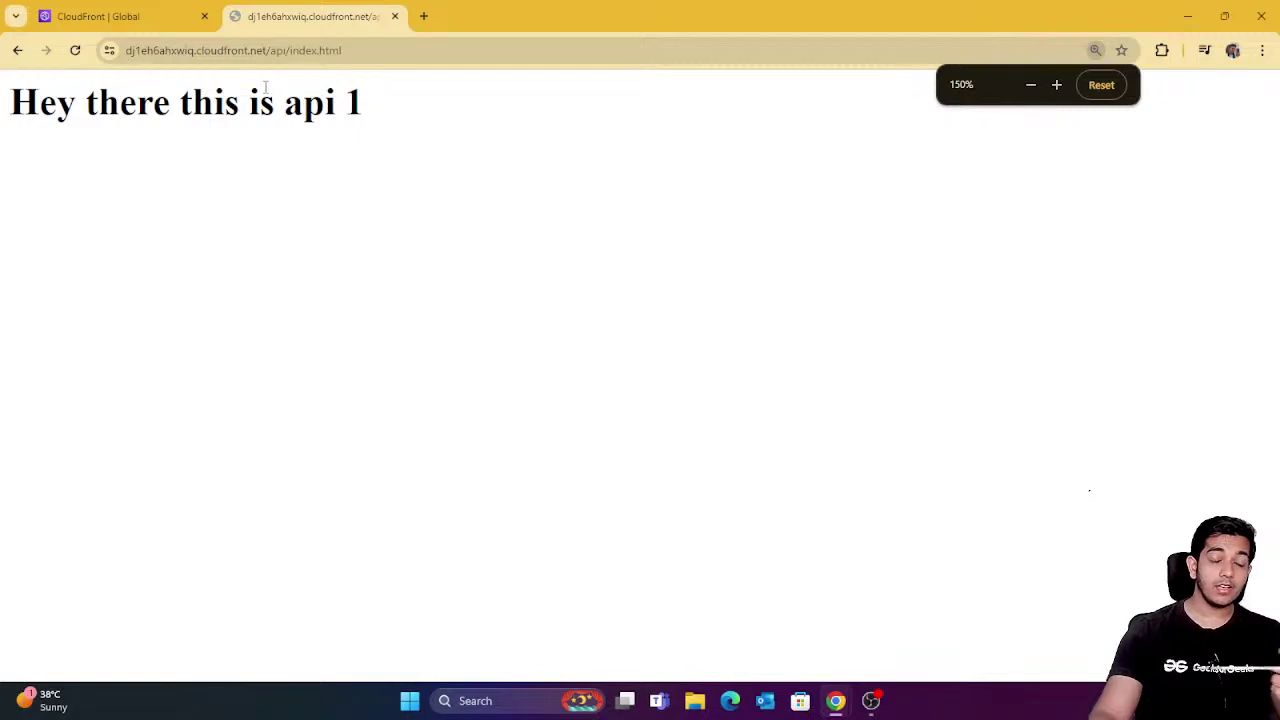
double_click(338, 50)
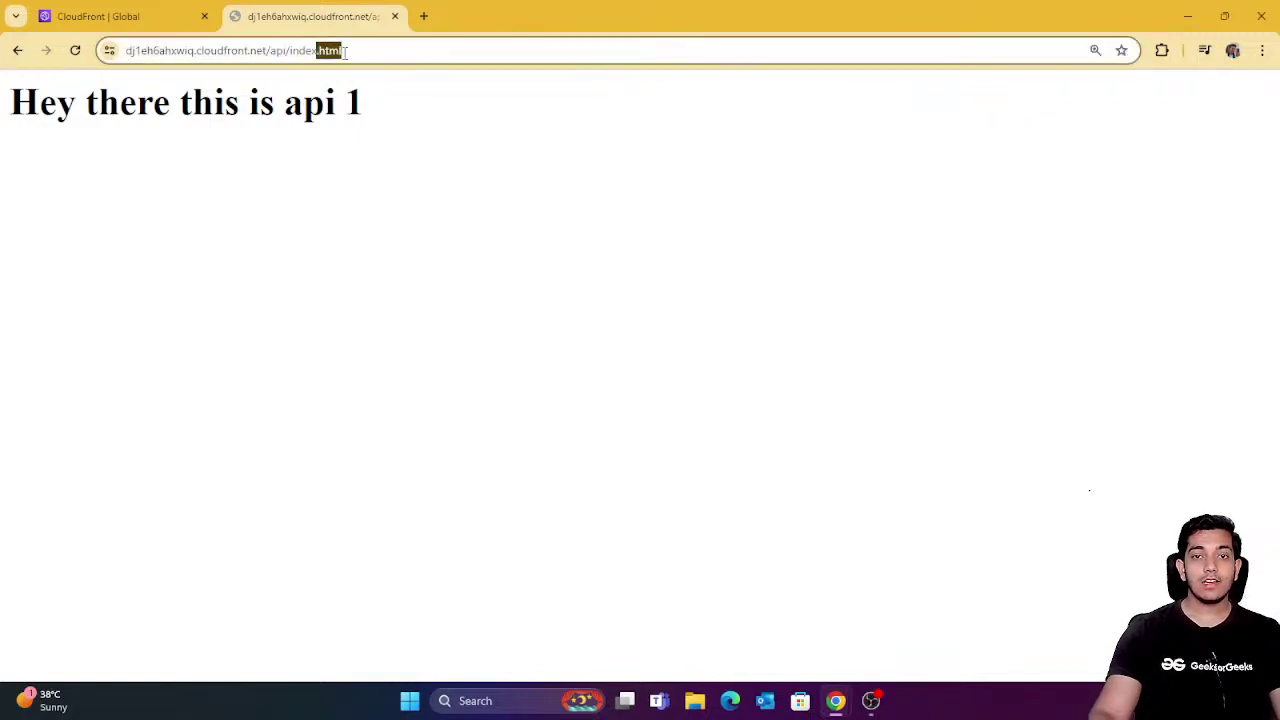
drag(406, 89, 20, 88)
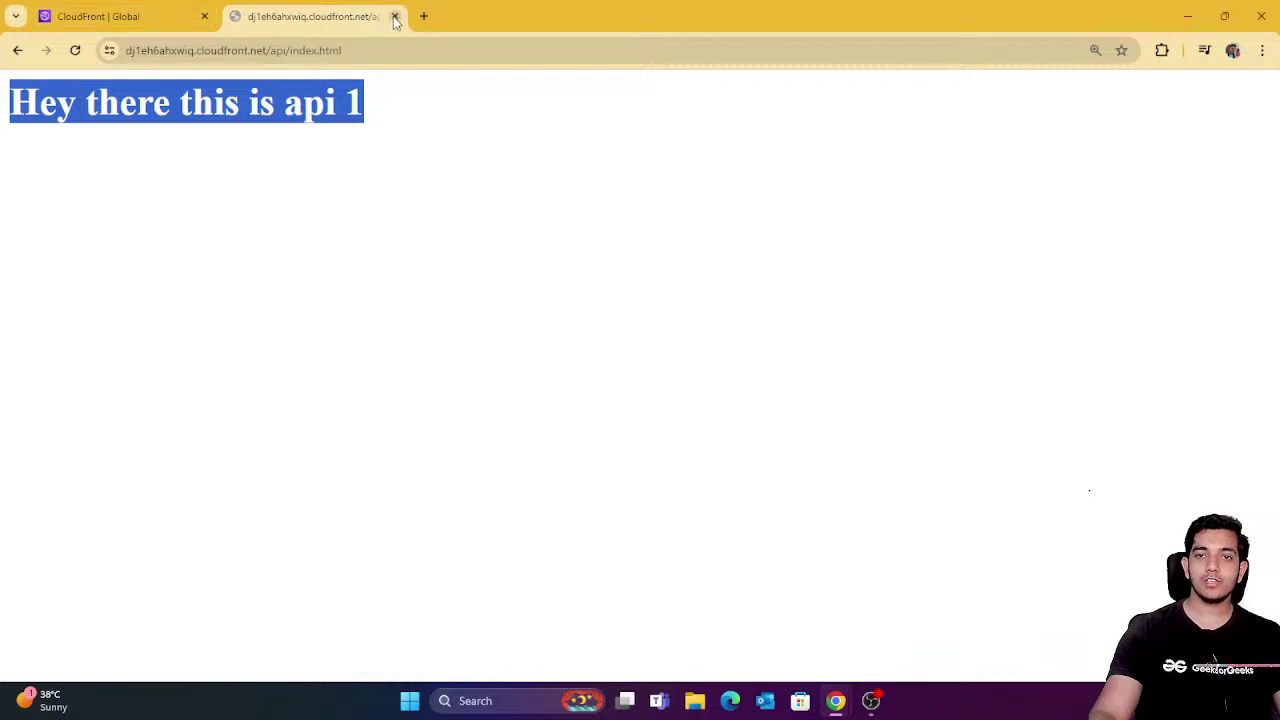
Return to the AWS console, find the EC2 service and list its running instances.
click(92, 18)
click(178, 84)
text(e)
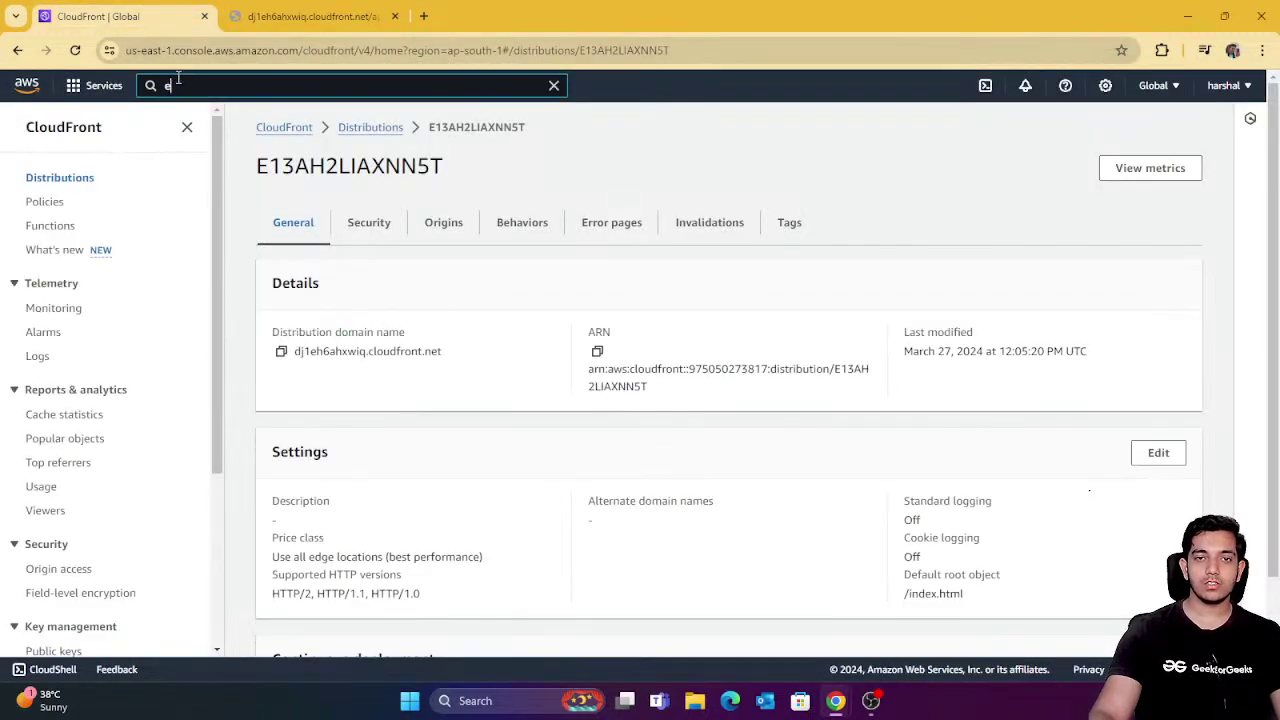
text(c2)
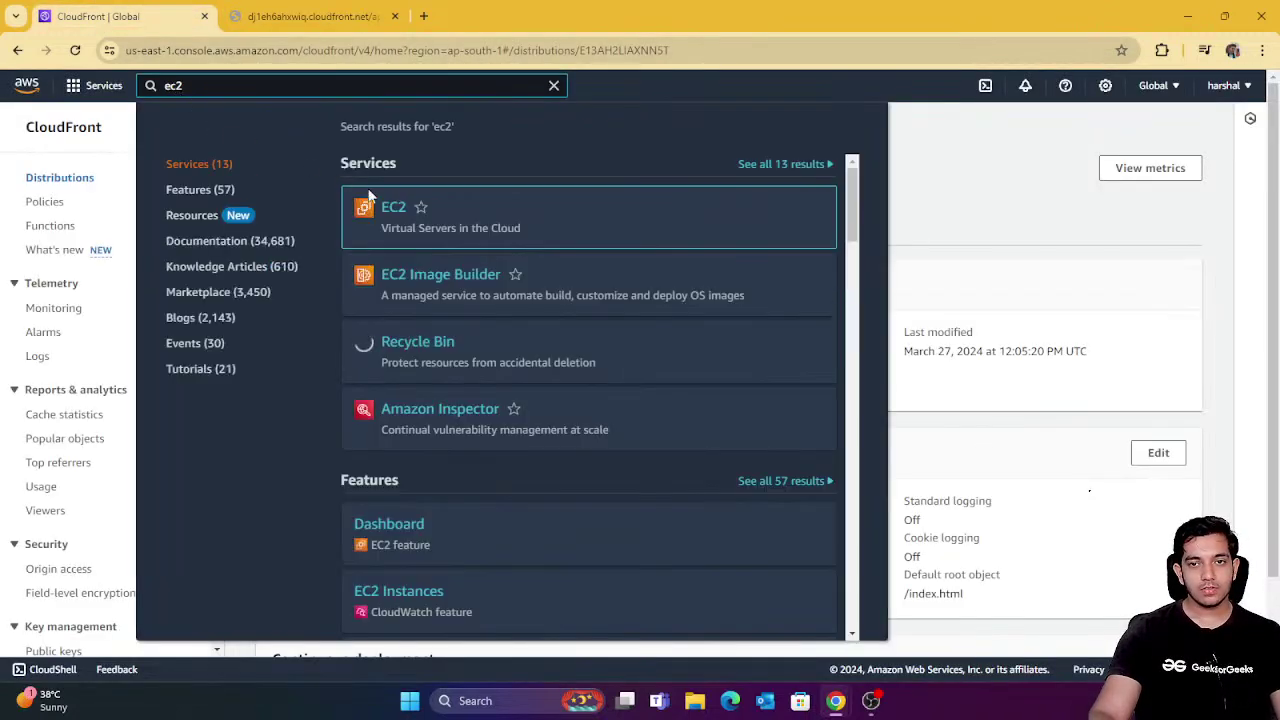
click(396, 208)
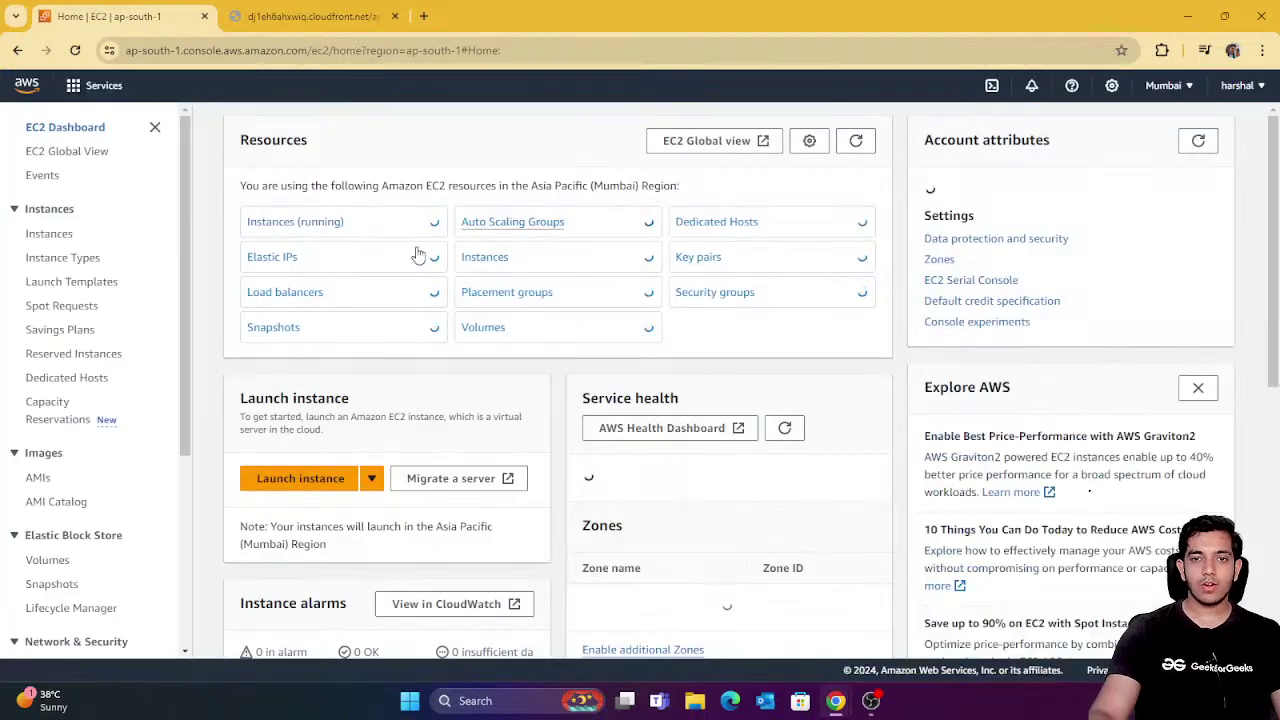
click(300, 226)
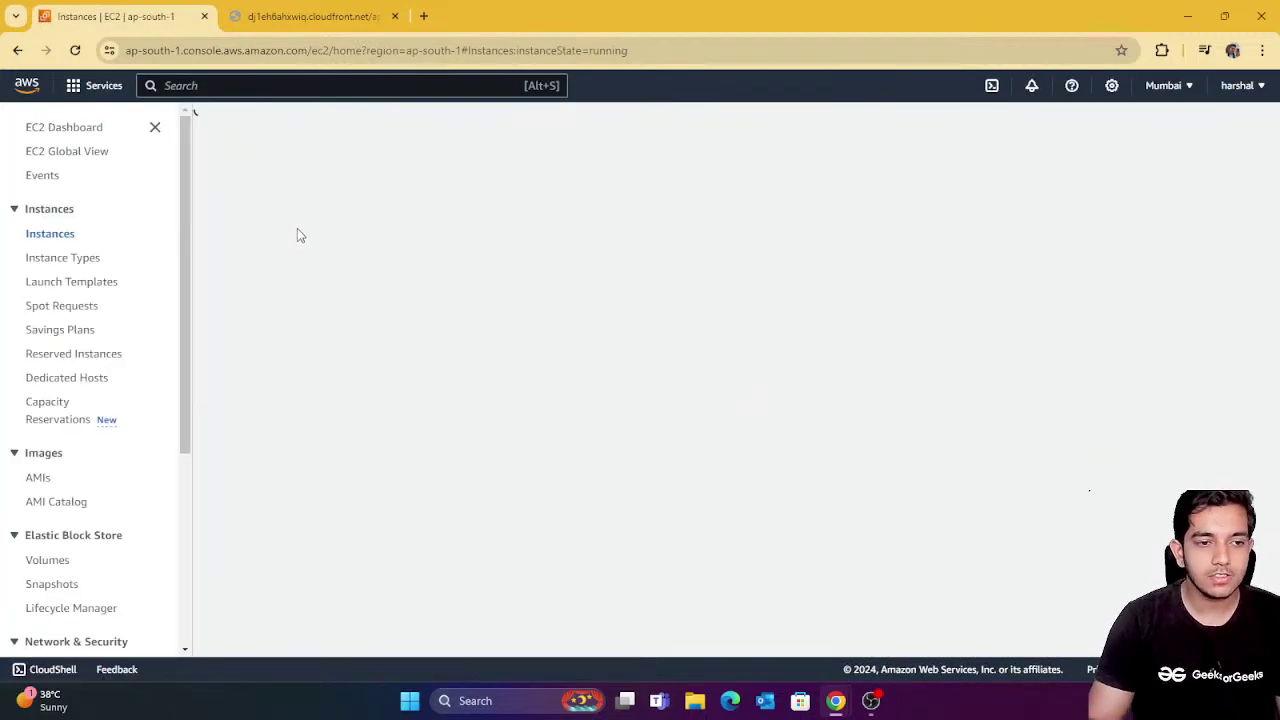
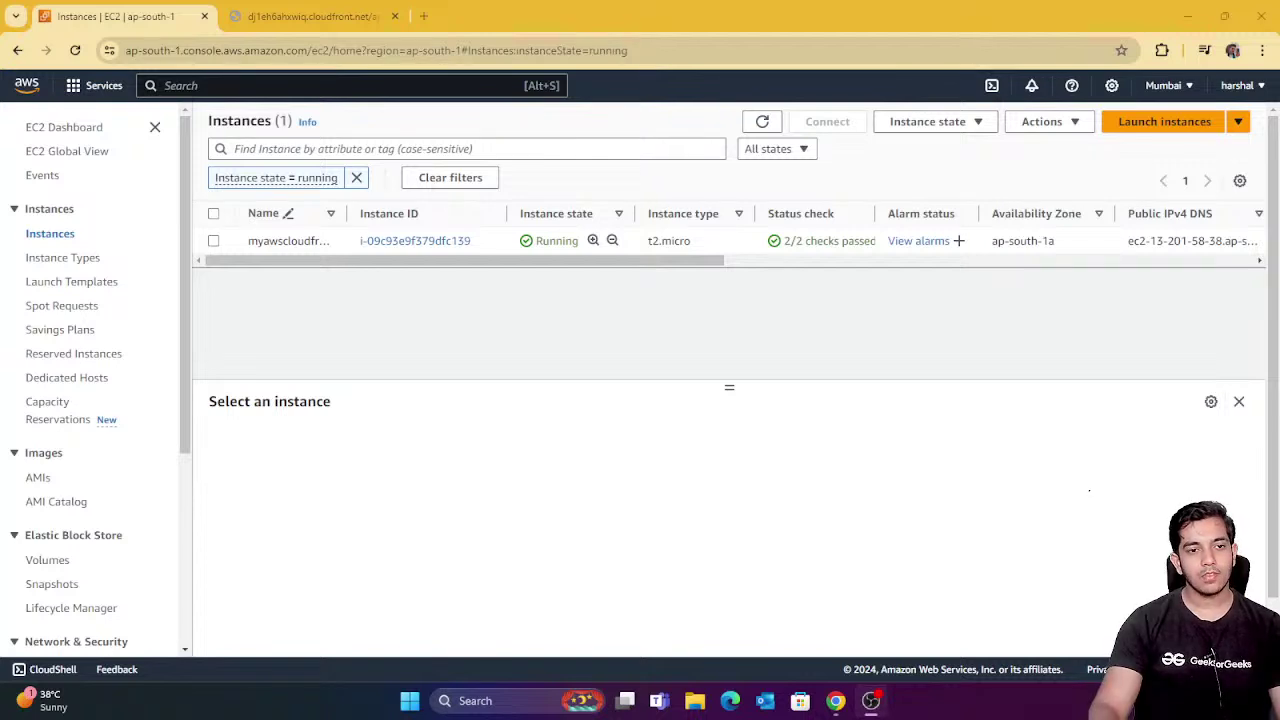
Connect to myawscloudfrontinstance through EC2 Instance Connect with the username ubuntu.
click(325, 243)
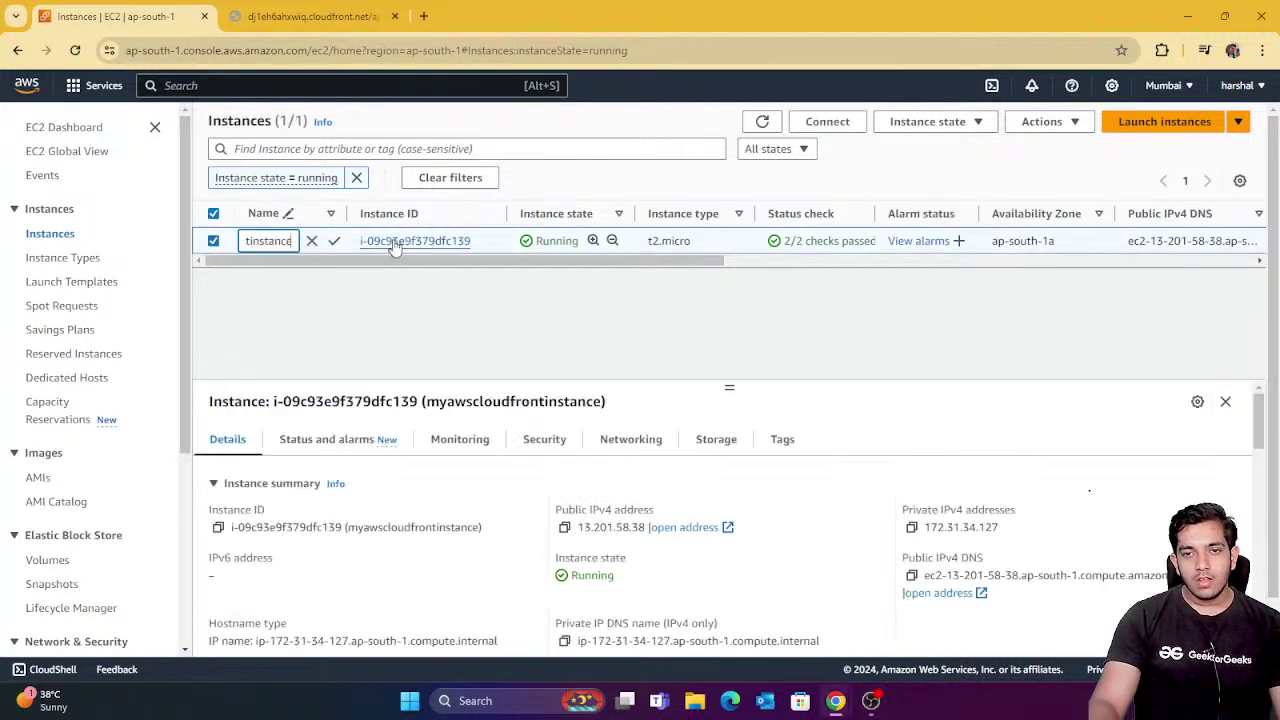
click(378, 241)
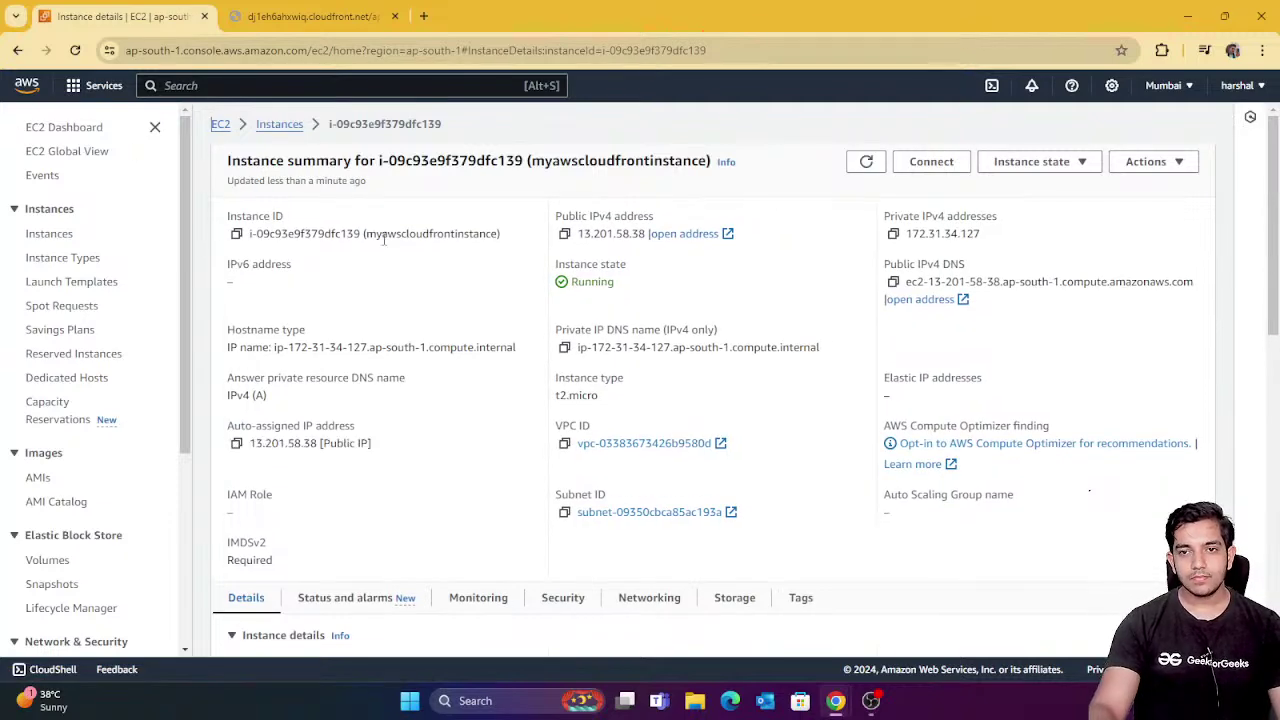
click(931, 161)
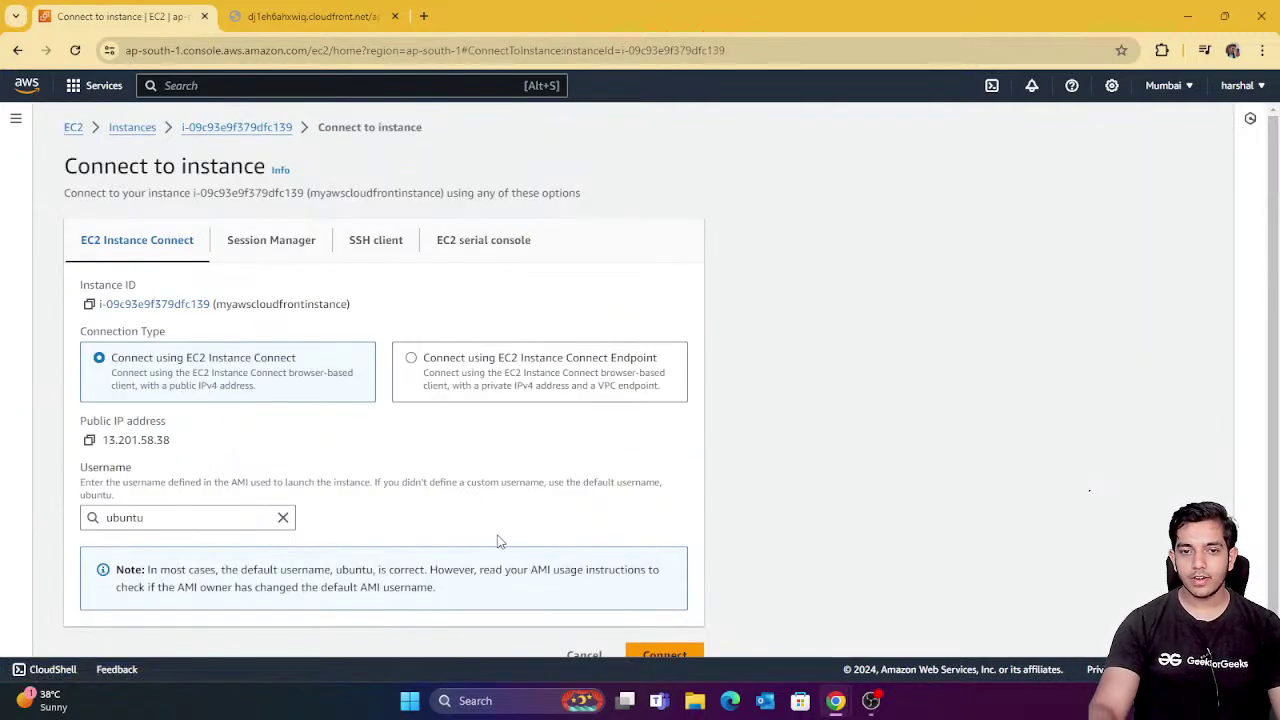
scroll(679, 614, down, 1)
click(684, 628)
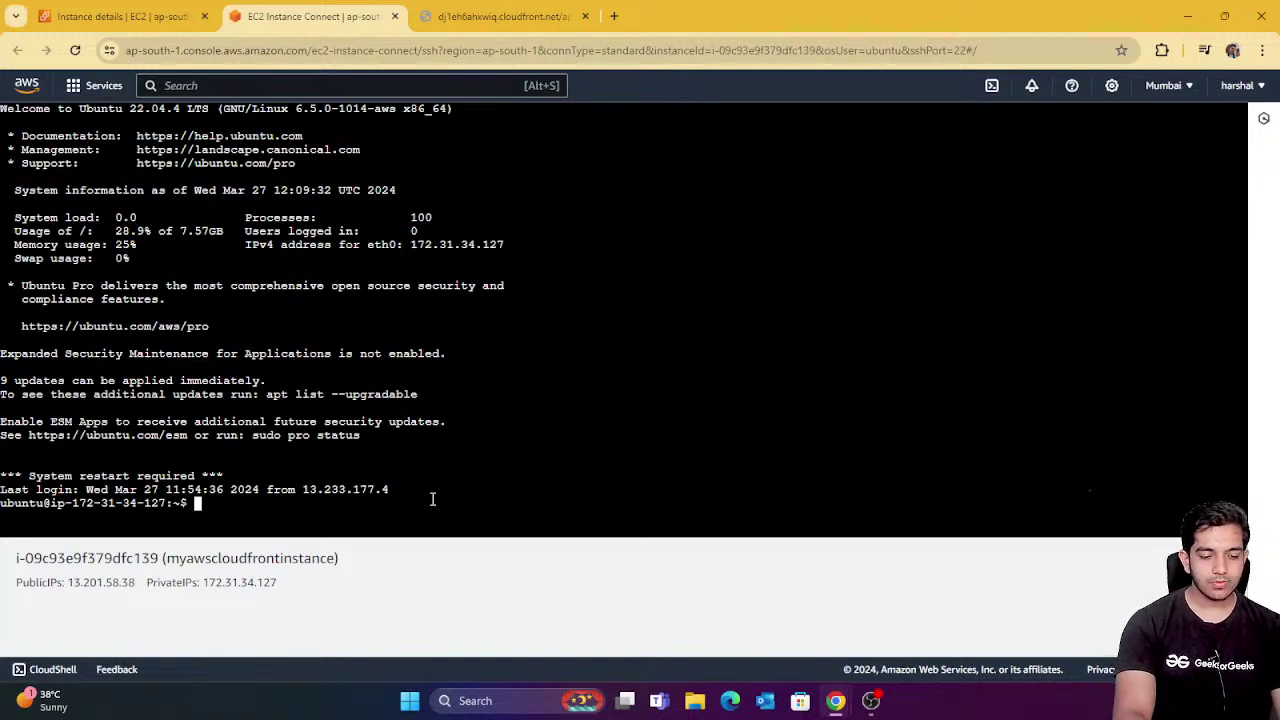
Start a root shell with sudo -i and go up one directory with cd ..
text(sudo )
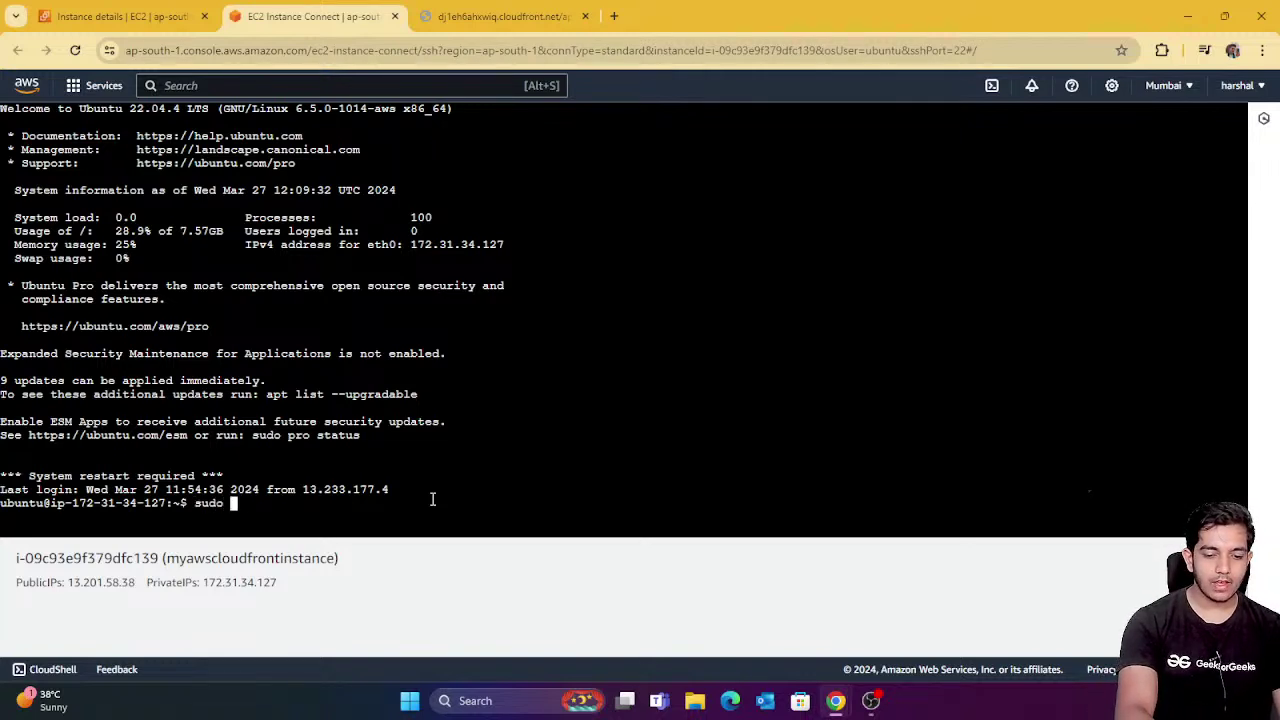
text(-i)
key(Return)
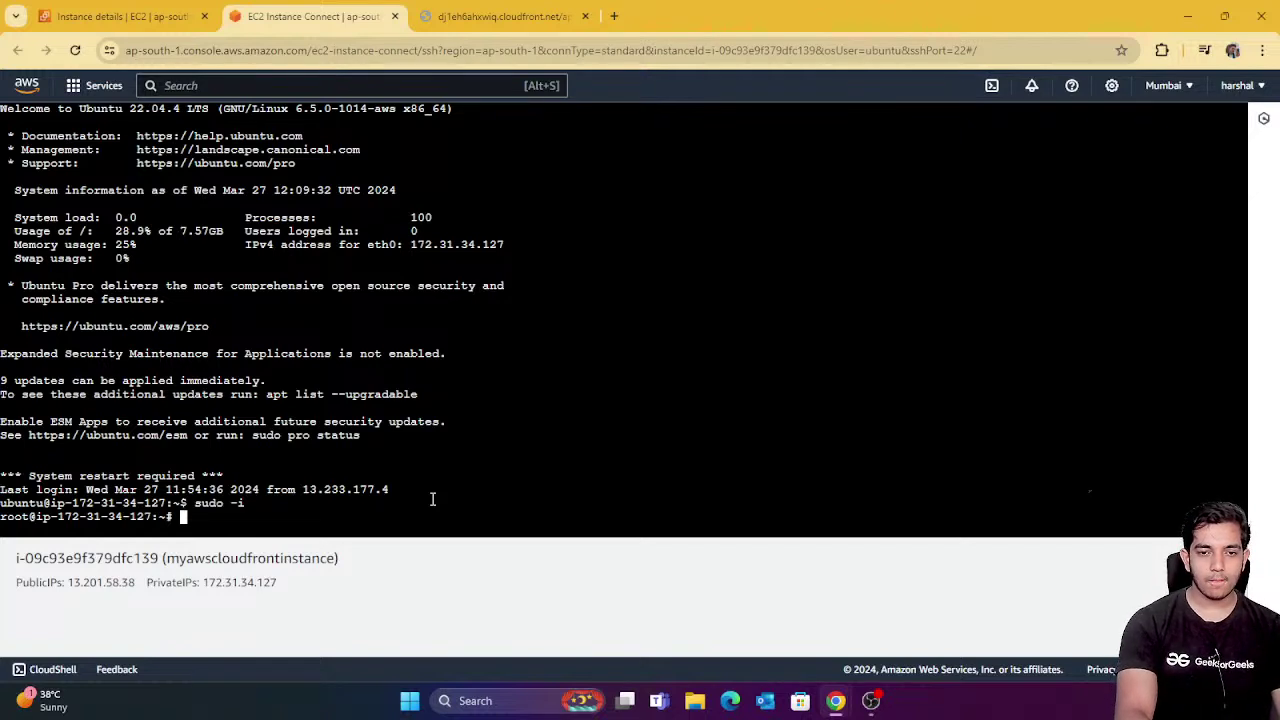
text(cd ..)
key(Return)
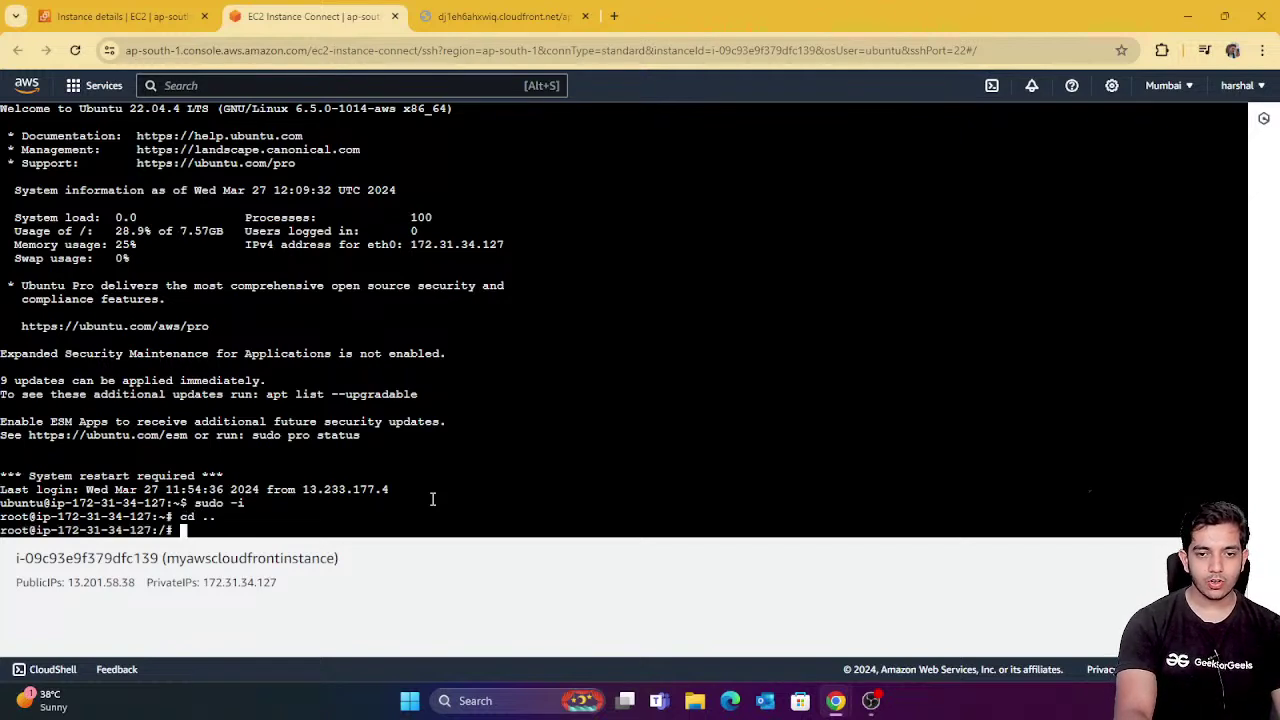
Change to the web root /var/www/html and list its contents.
text(cd )
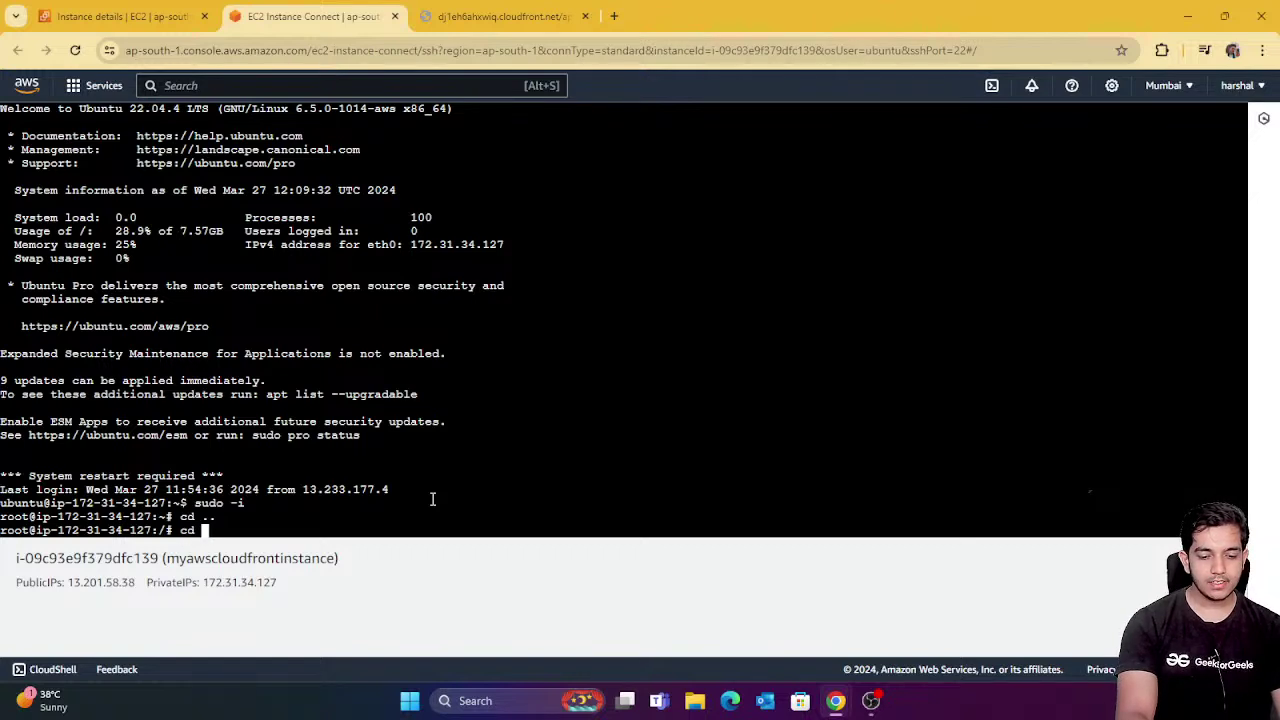
text(/var/w)
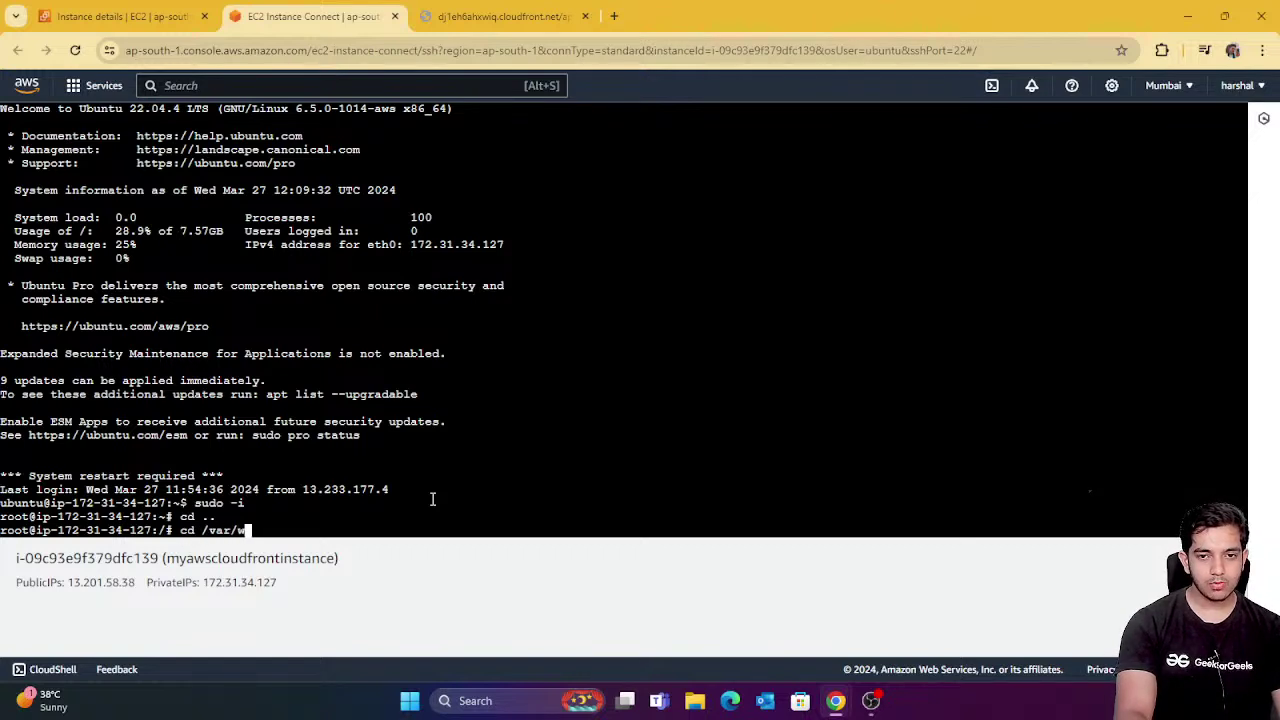
text(ww/html)
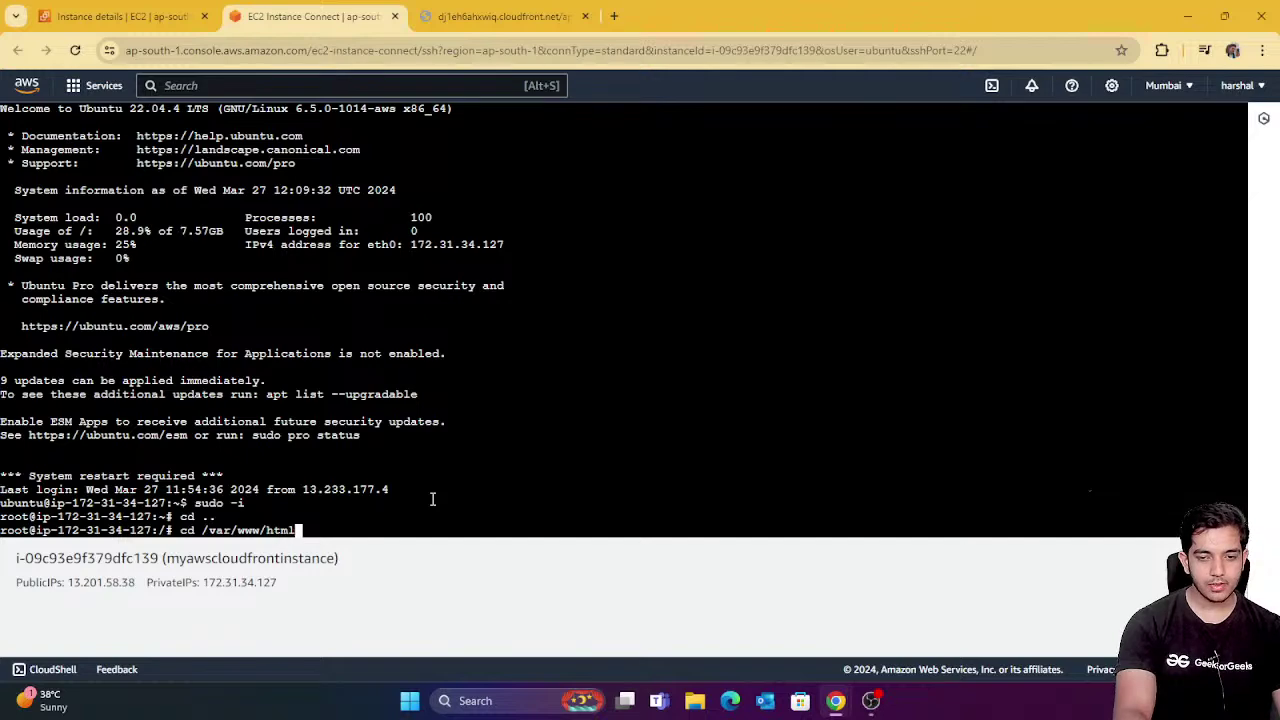
key(Return)
text(ls)
key(Return)
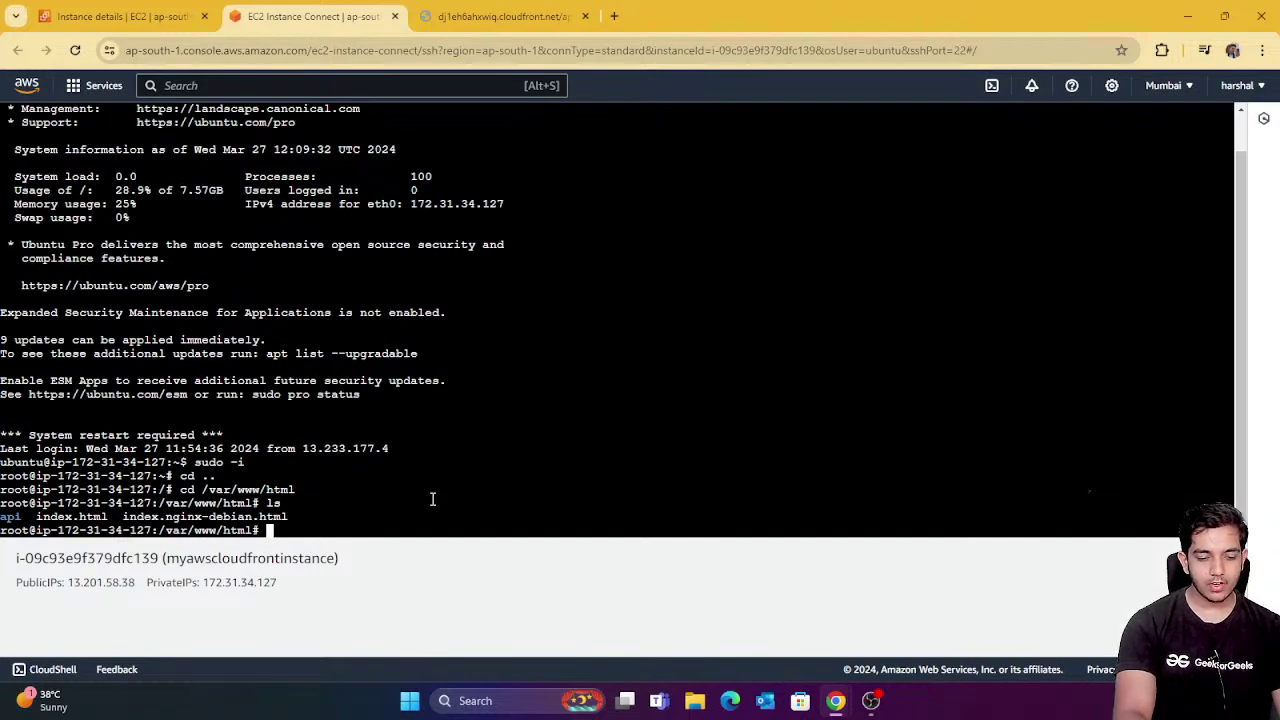
Change into the api directory, list its files and compare them with the loaded CloudFront API page.
text(cd api)
key(Return)
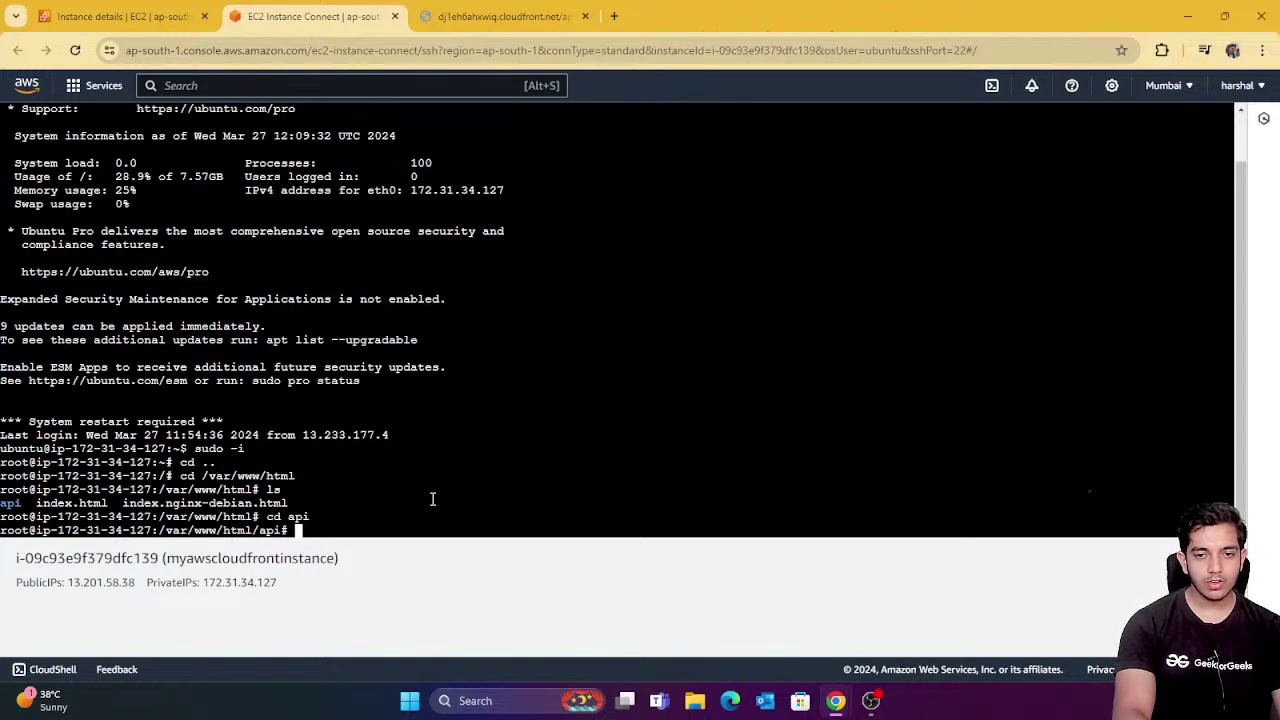
text(ls)
key(Return)
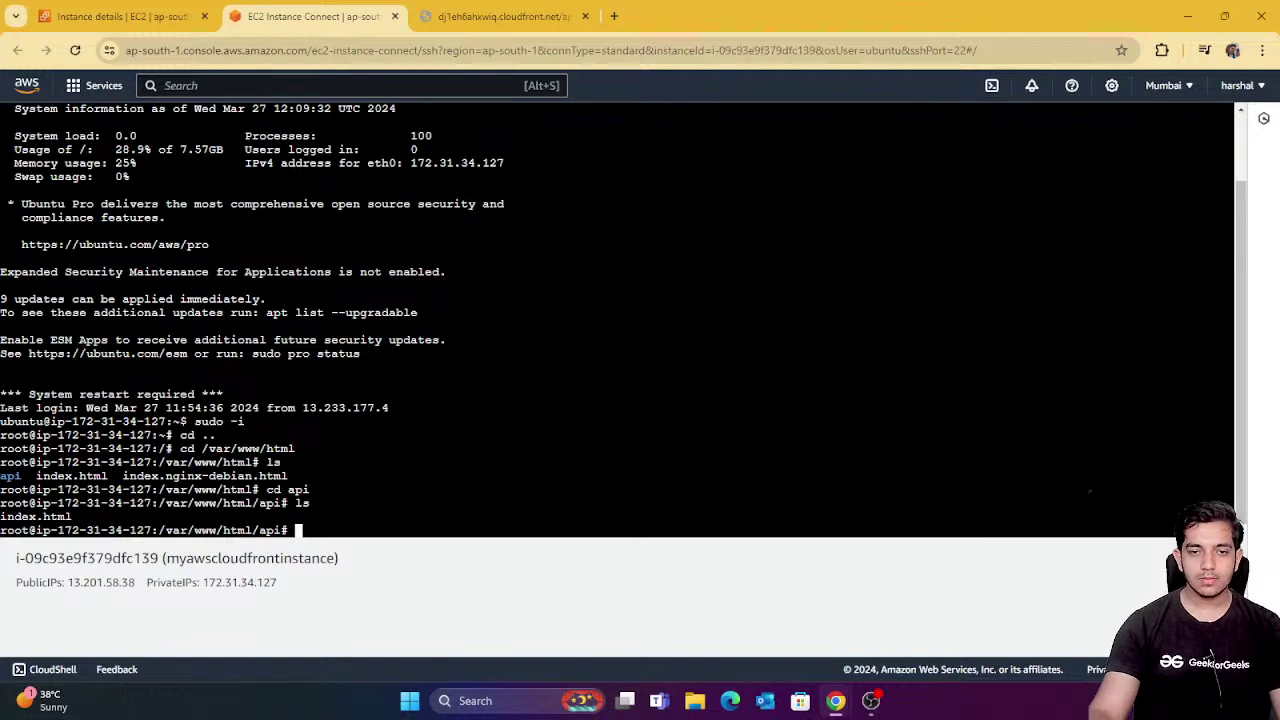
drag(72, 517, 28, 517)
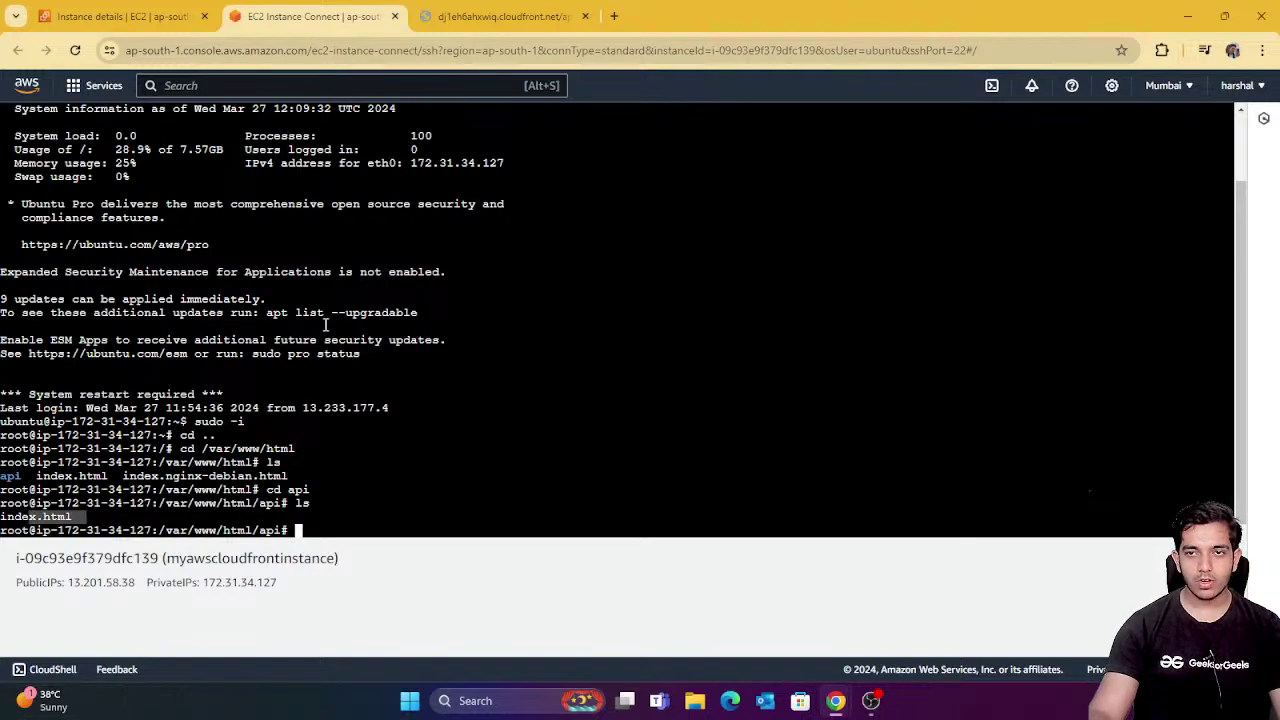
click(542, 18)
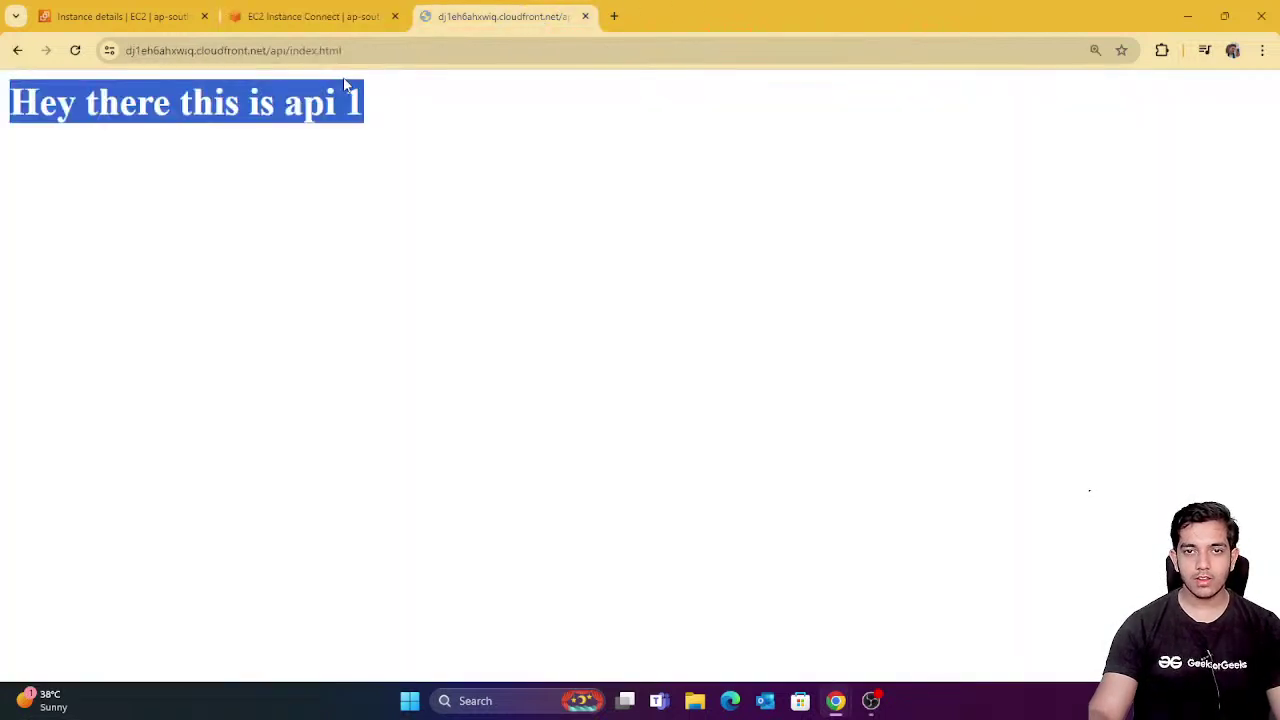
Back in the instance terminal, create login.html with vi in the api directory and enter insert mode.
click(308, 14)
click(424, 472)
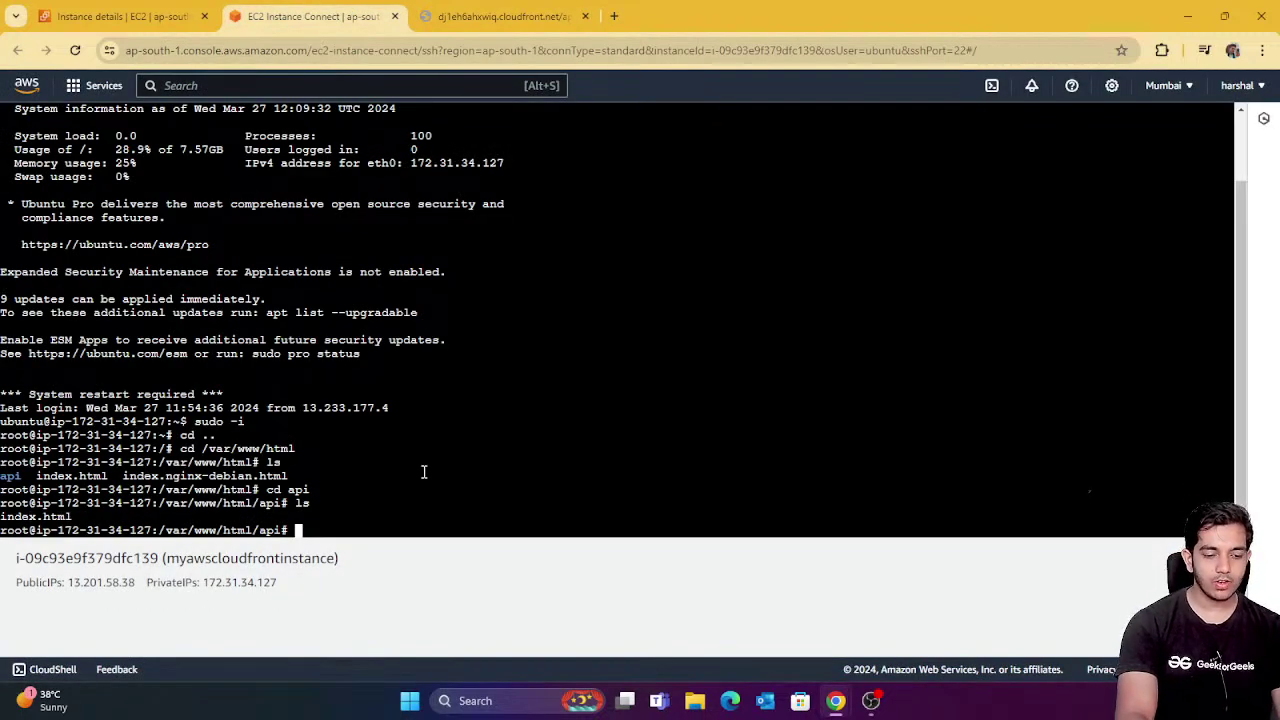
text(vi )
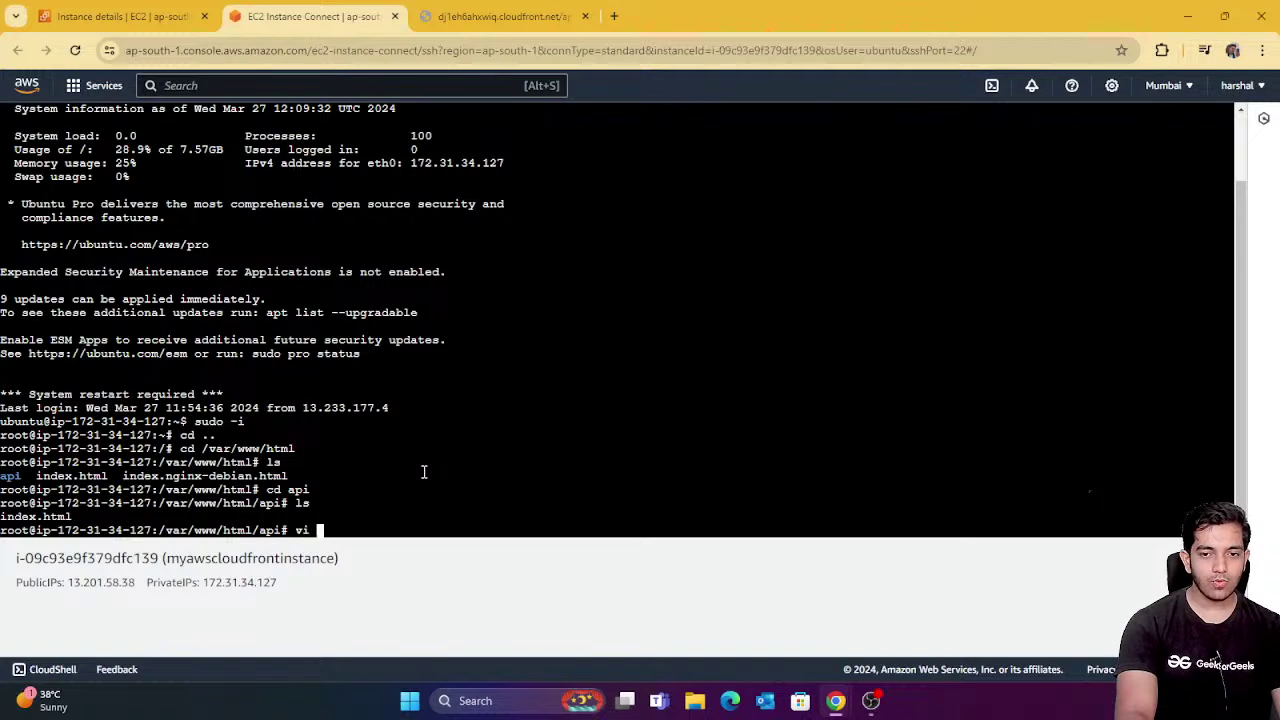
text(login.)
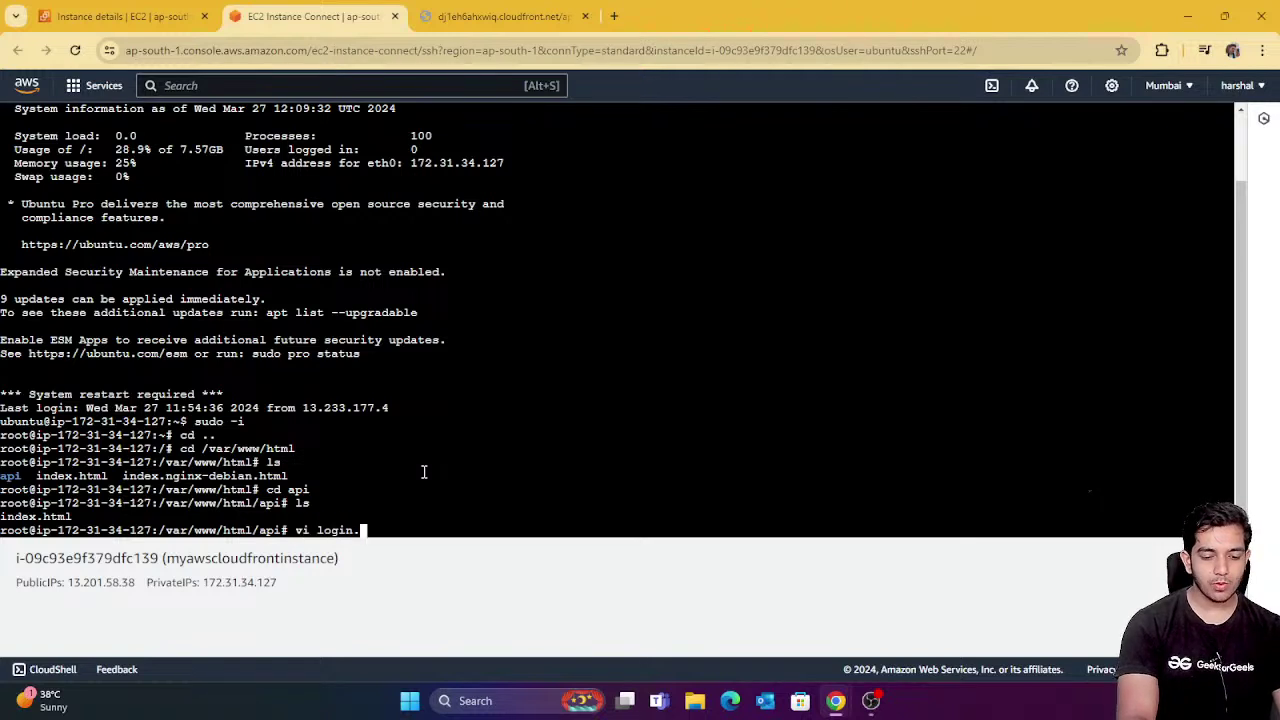
text(html)
key(Return)
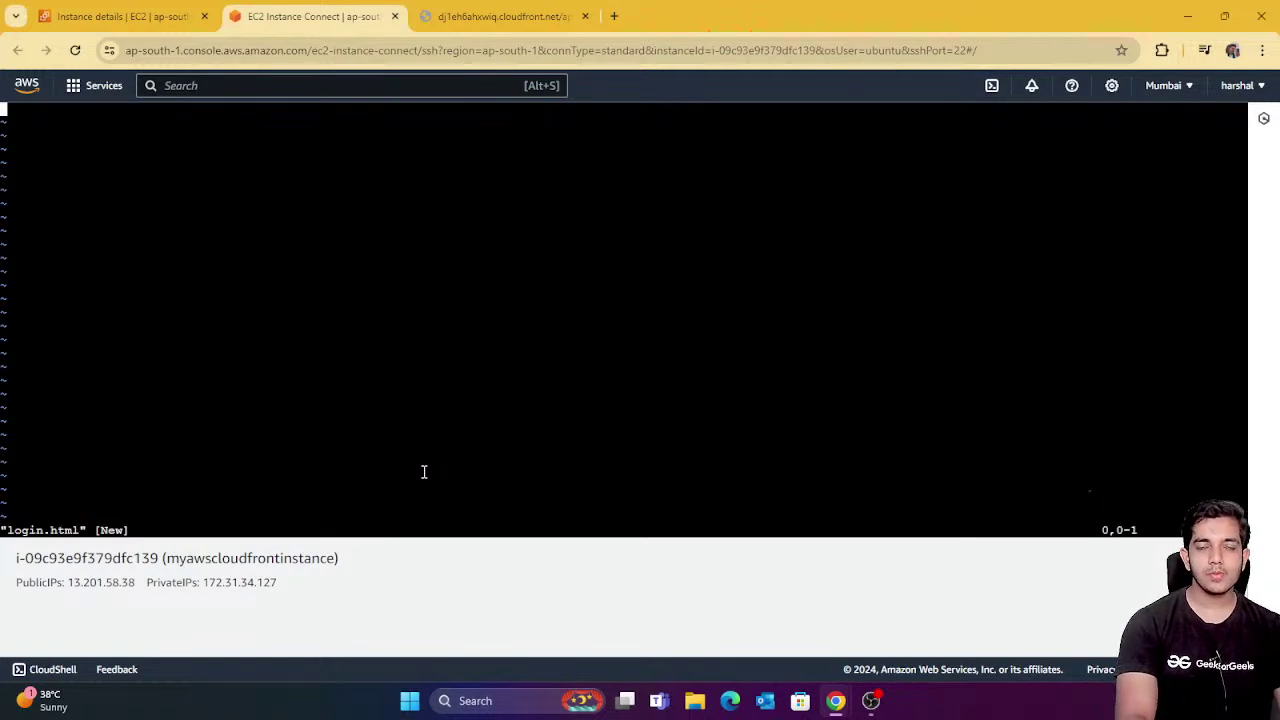
key(i)
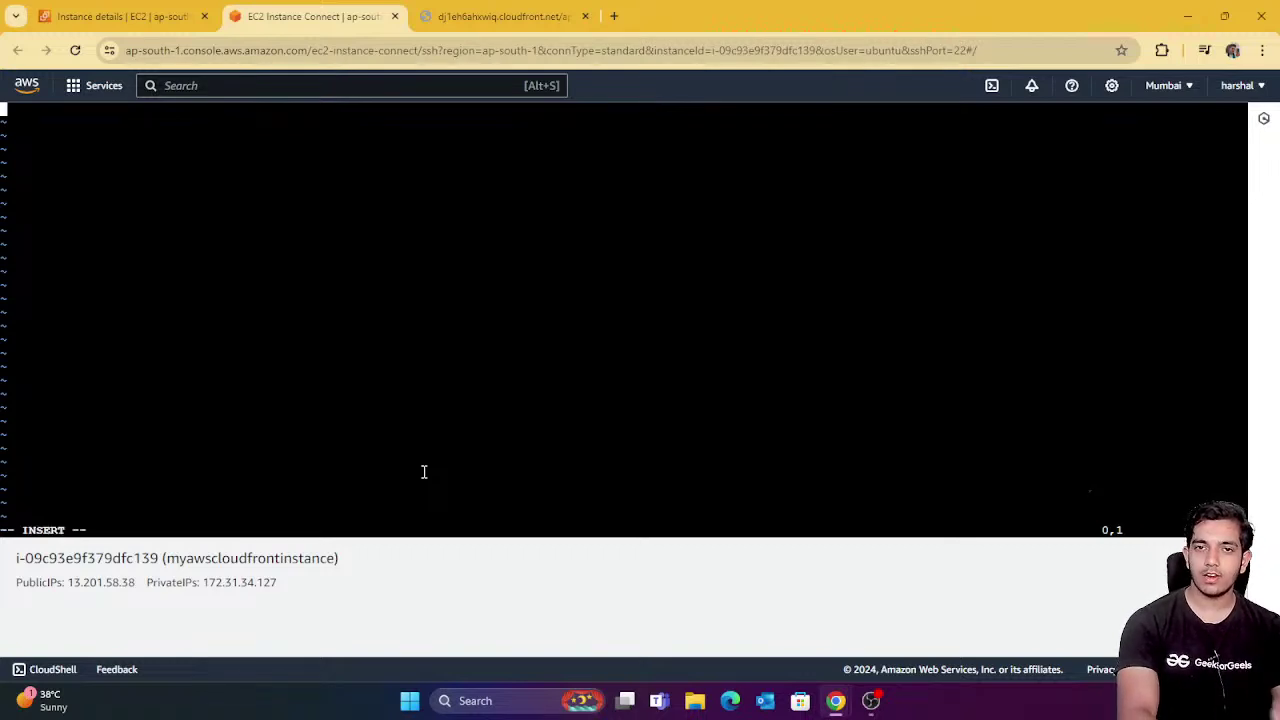
click(486, 22)
click(300, 16)
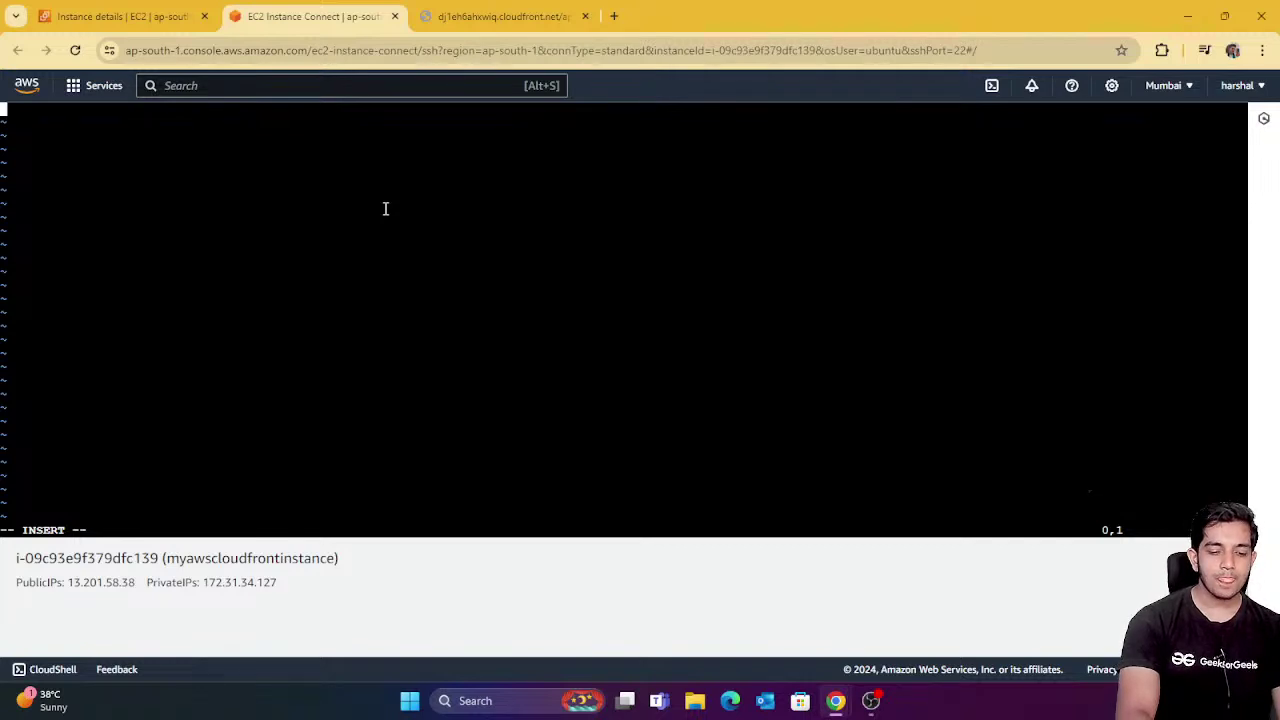
text(i)
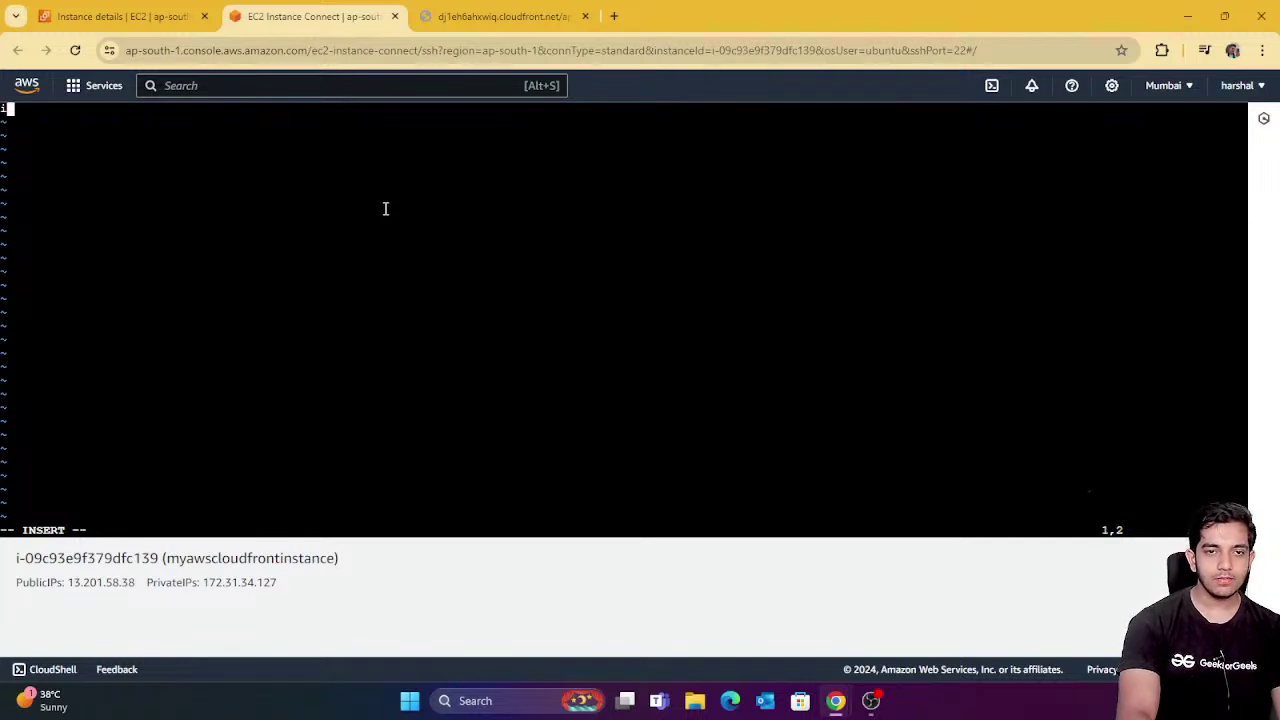
key(BackSpace)
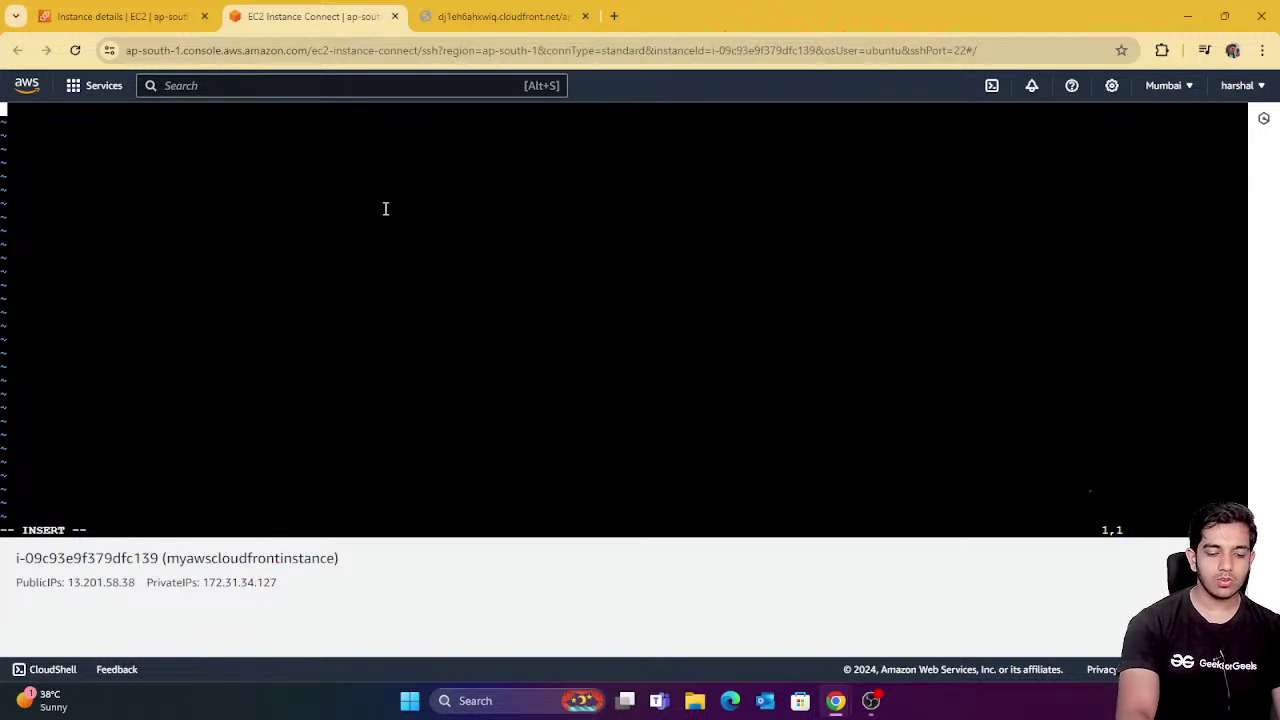
Add an empty <h1></h1> element on the first line of login.html and place the cursor between its tags.
text(<h1)
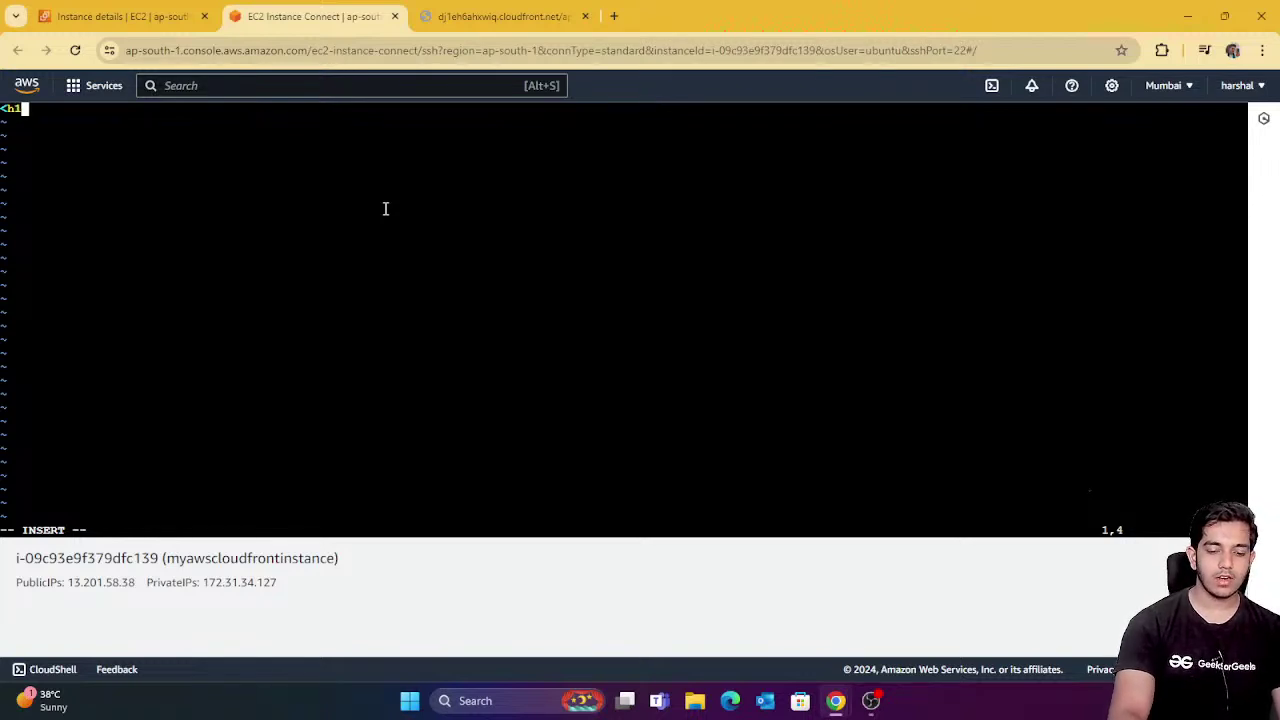
text(></)
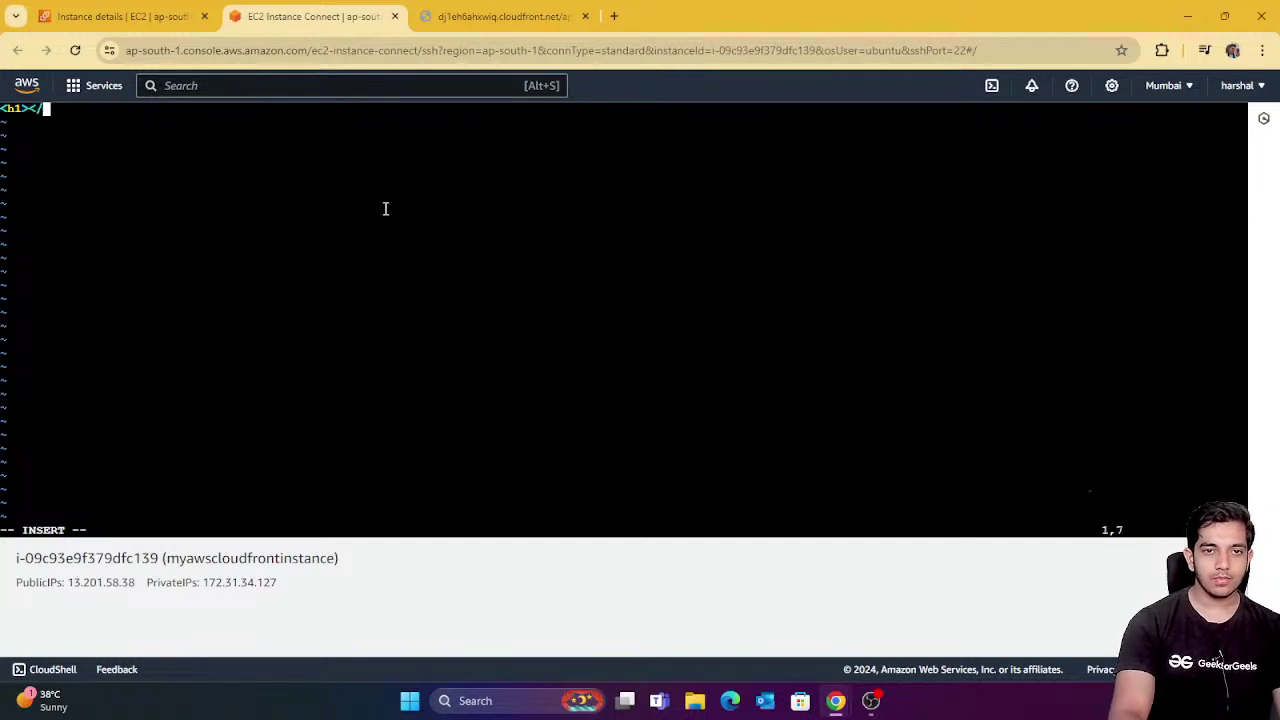
text(h1>)
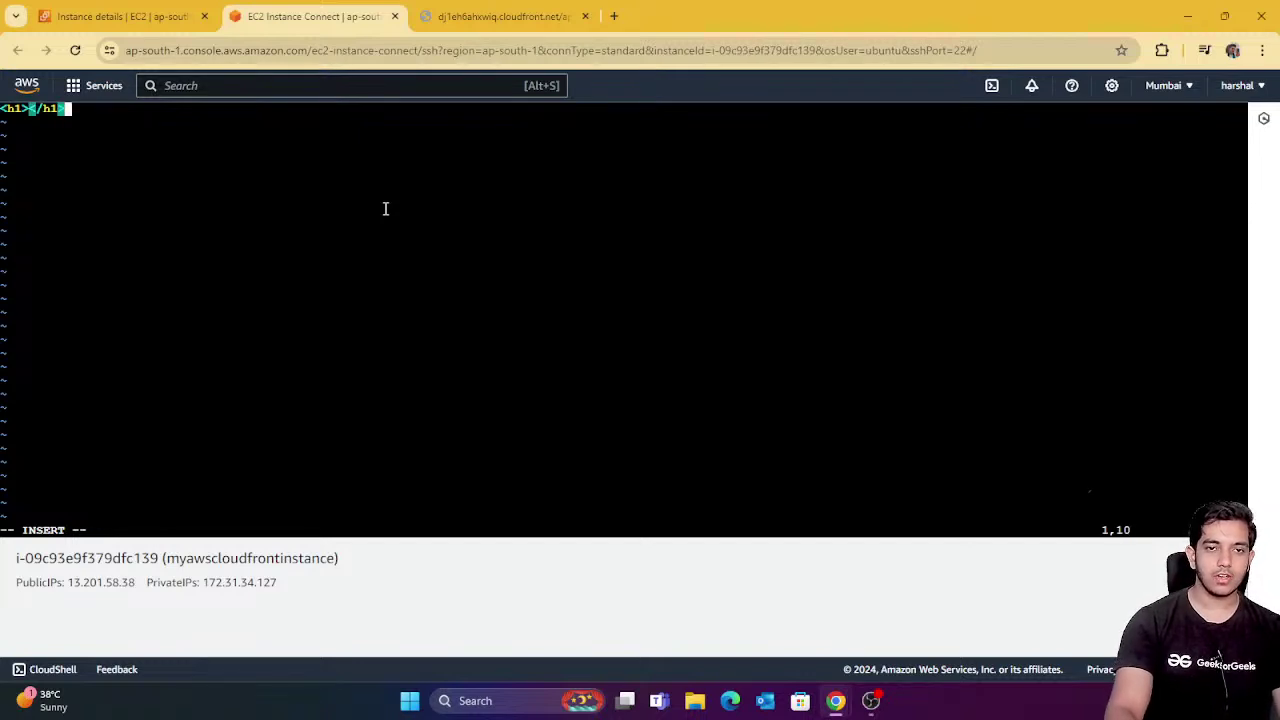
key(Left)
key(Left)
key(Left)
key(Left)
key(Left)
key(Left)
key(Right)
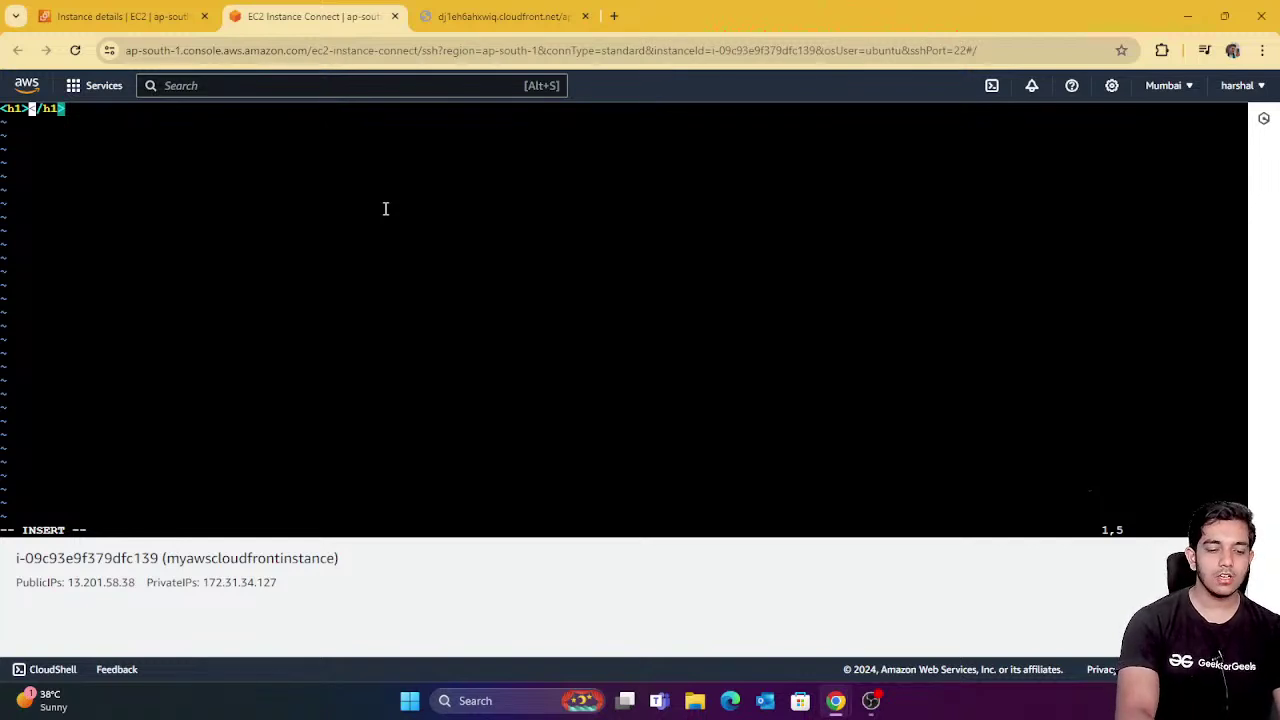
Enter "this is login api response" as the h1 text of login.html, save the file and quit vi.
text(this is )
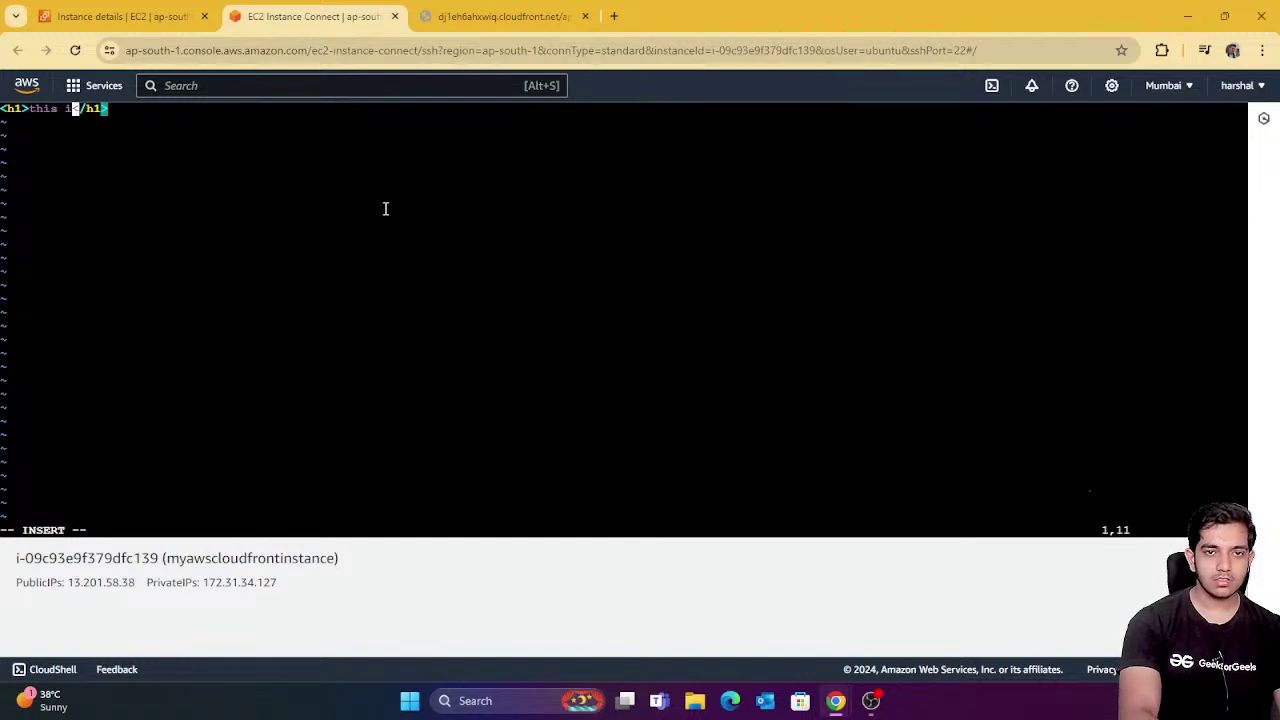
text(login)
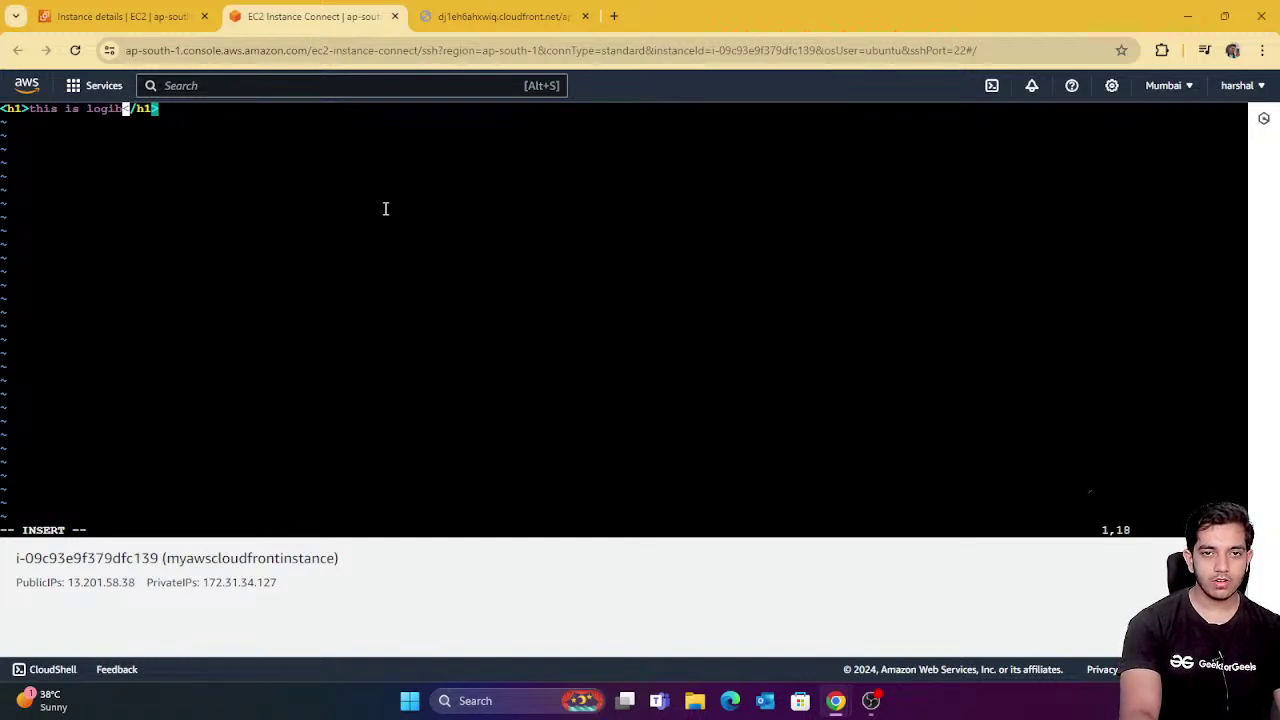
text( api res)
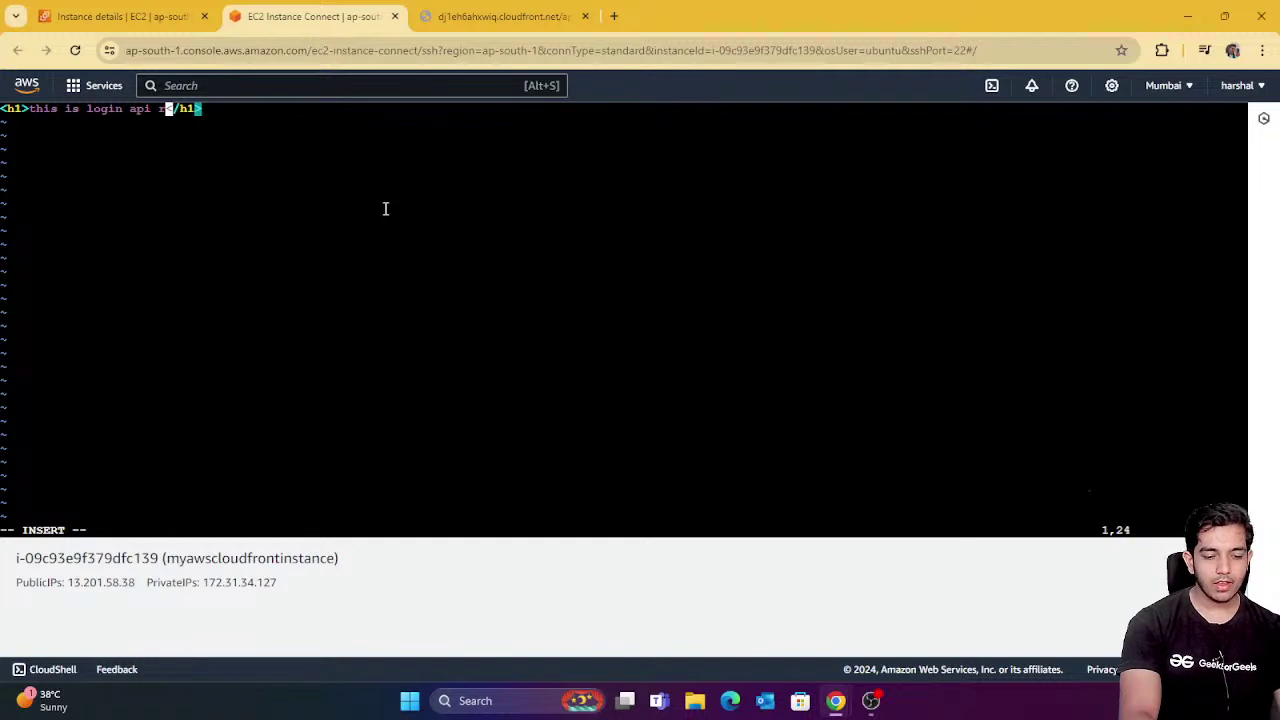
text(ponse)
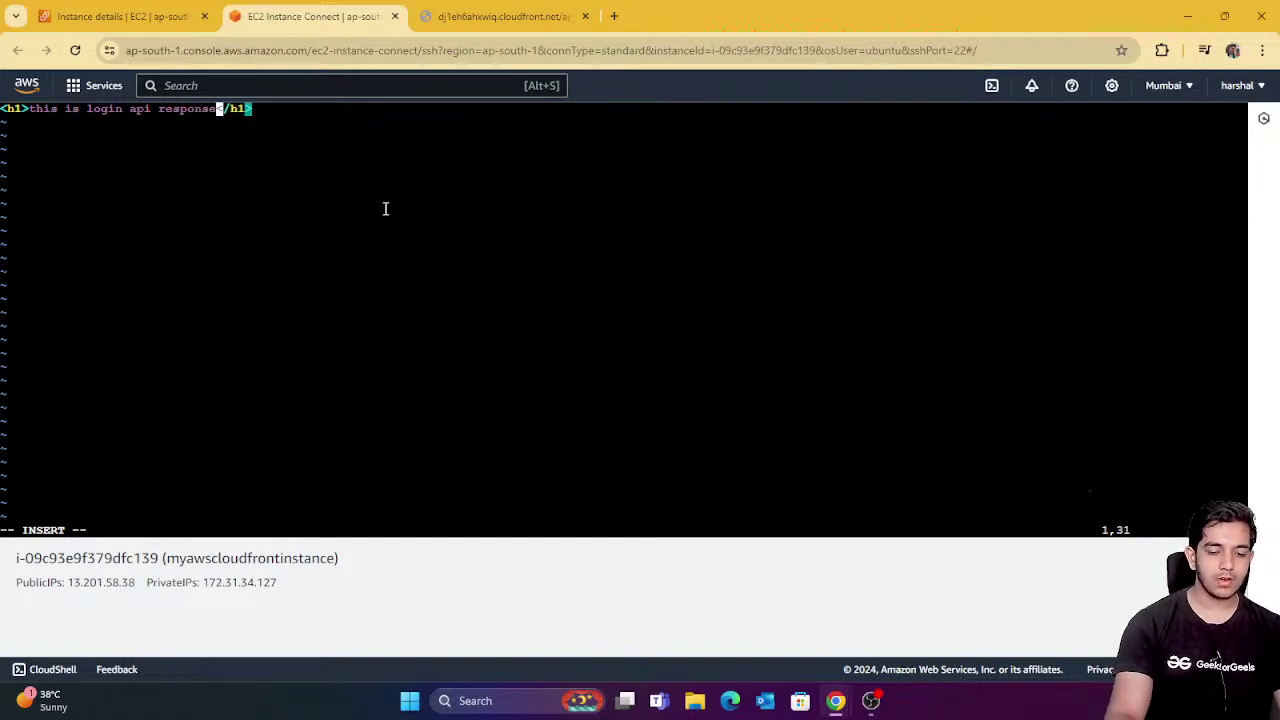
key(Escape)
text(:)
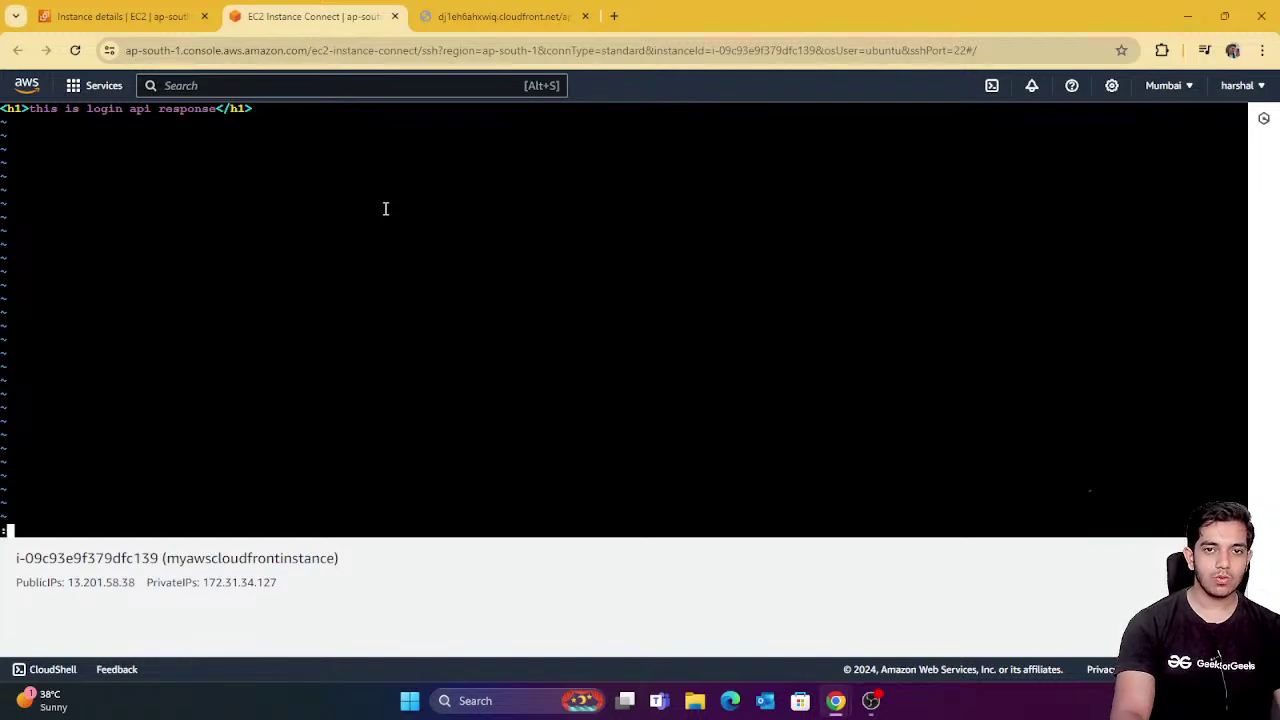
text(wq)
key(Return)
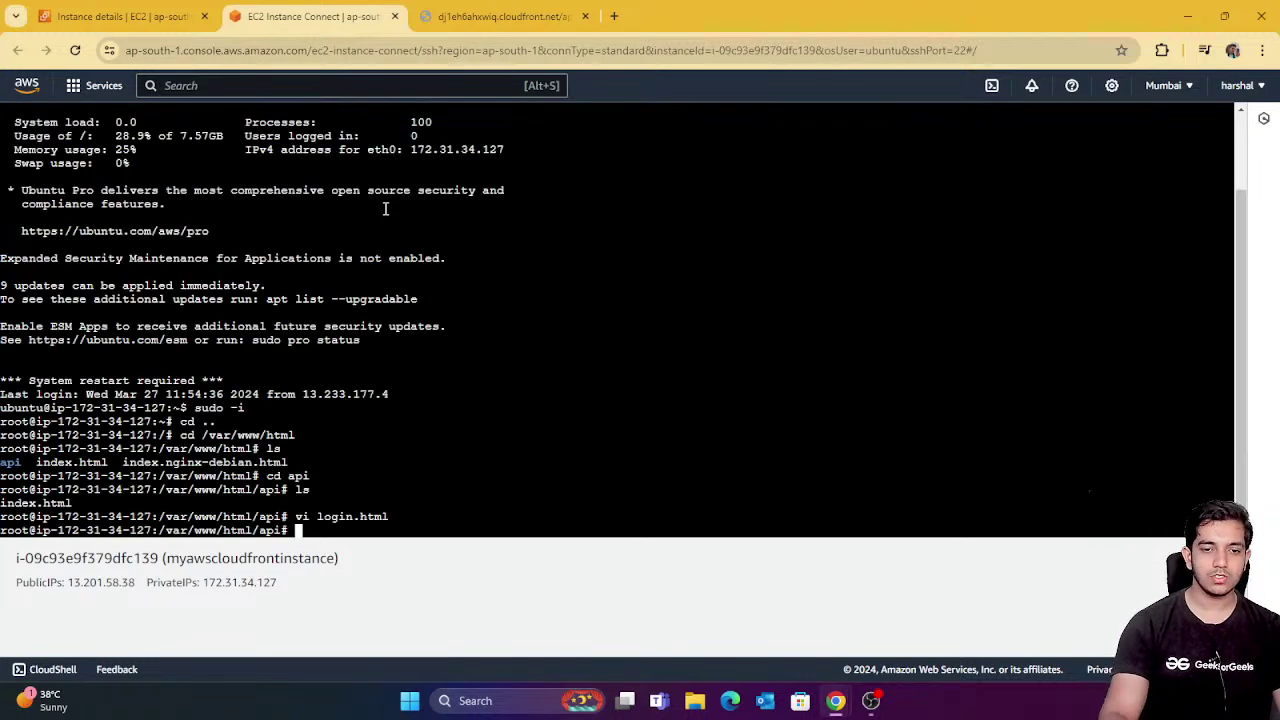
Switch to the CloudFront API page, load /api/login.html from the same domain and check the response text.
click(500, 16)
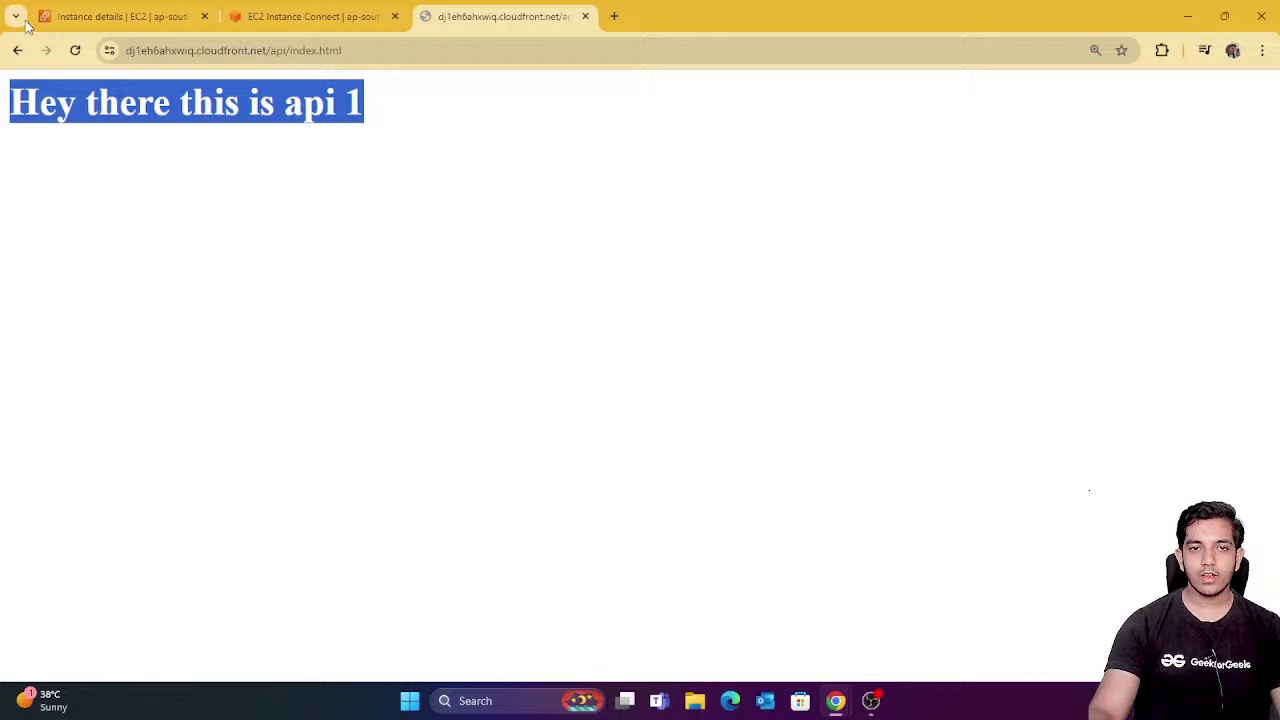
click(72, 50)
drag(374, 48, 290, 50)
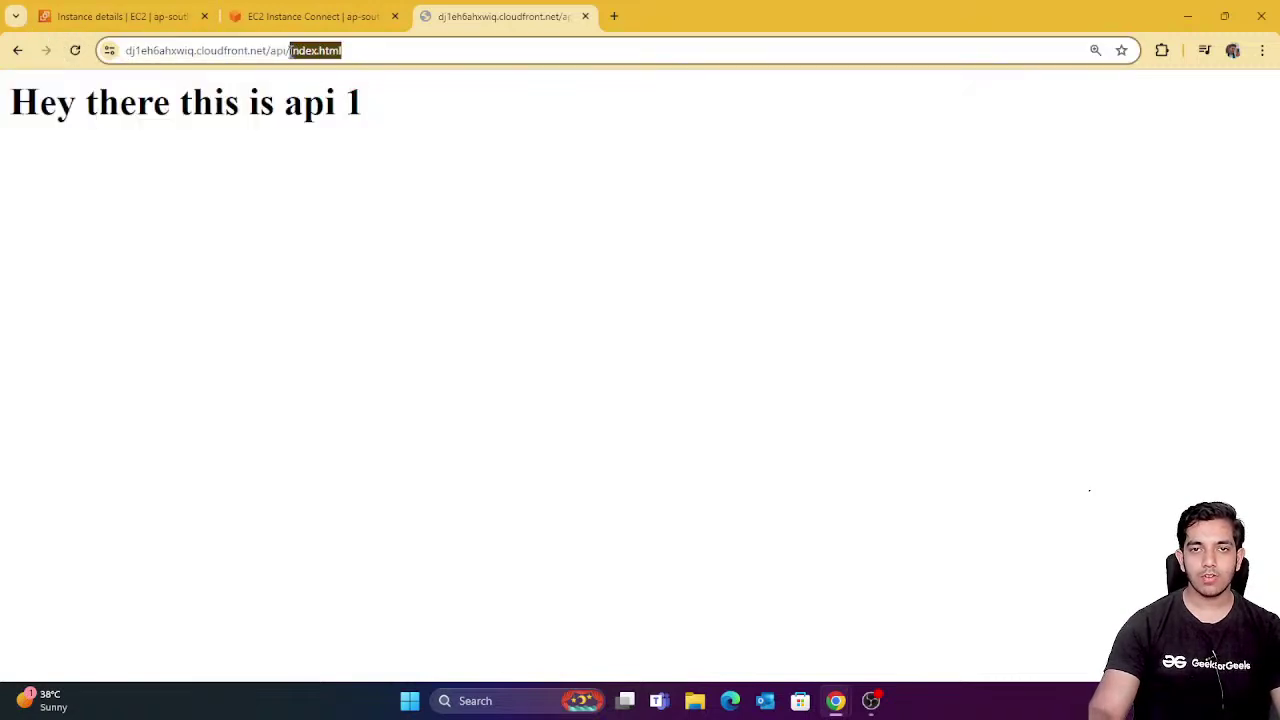
text(login.html)
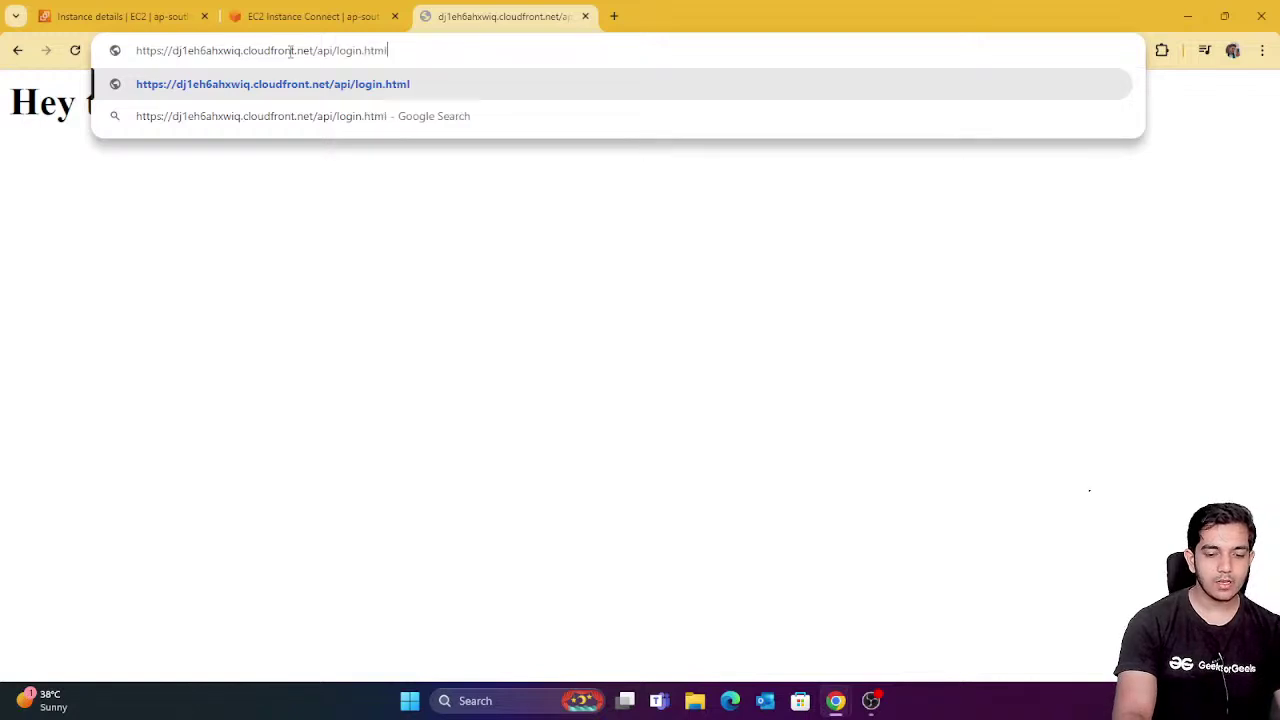
key(Return)
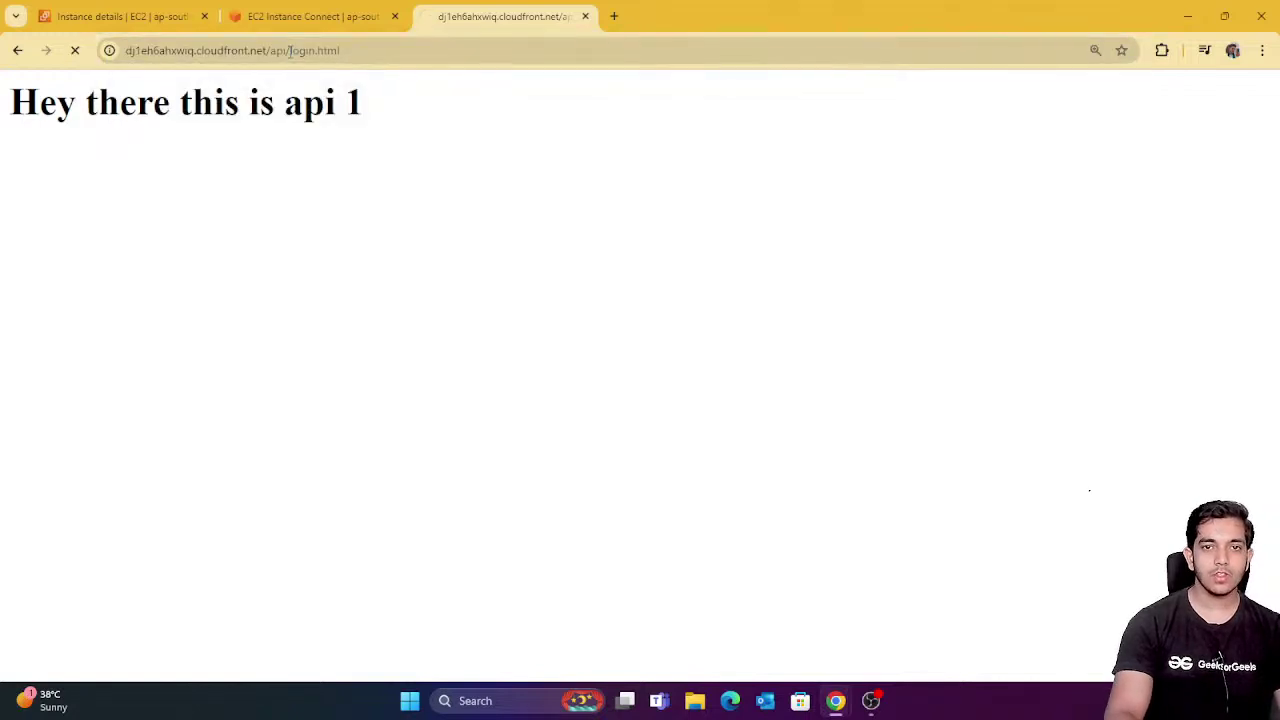
drag(195, 102, 444, 127)
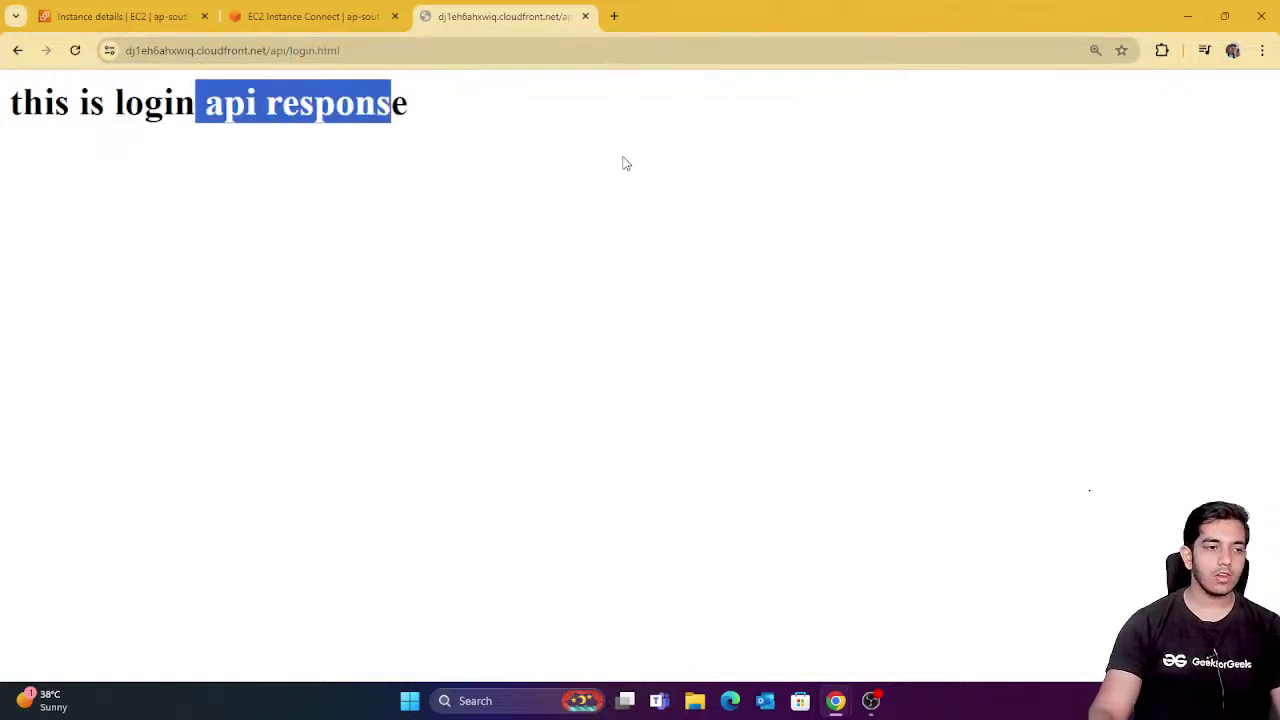
click(407, 102)
Load the previously visited PNG image under /files/ on the same CloudFront domain and view it.
click(228, 50)
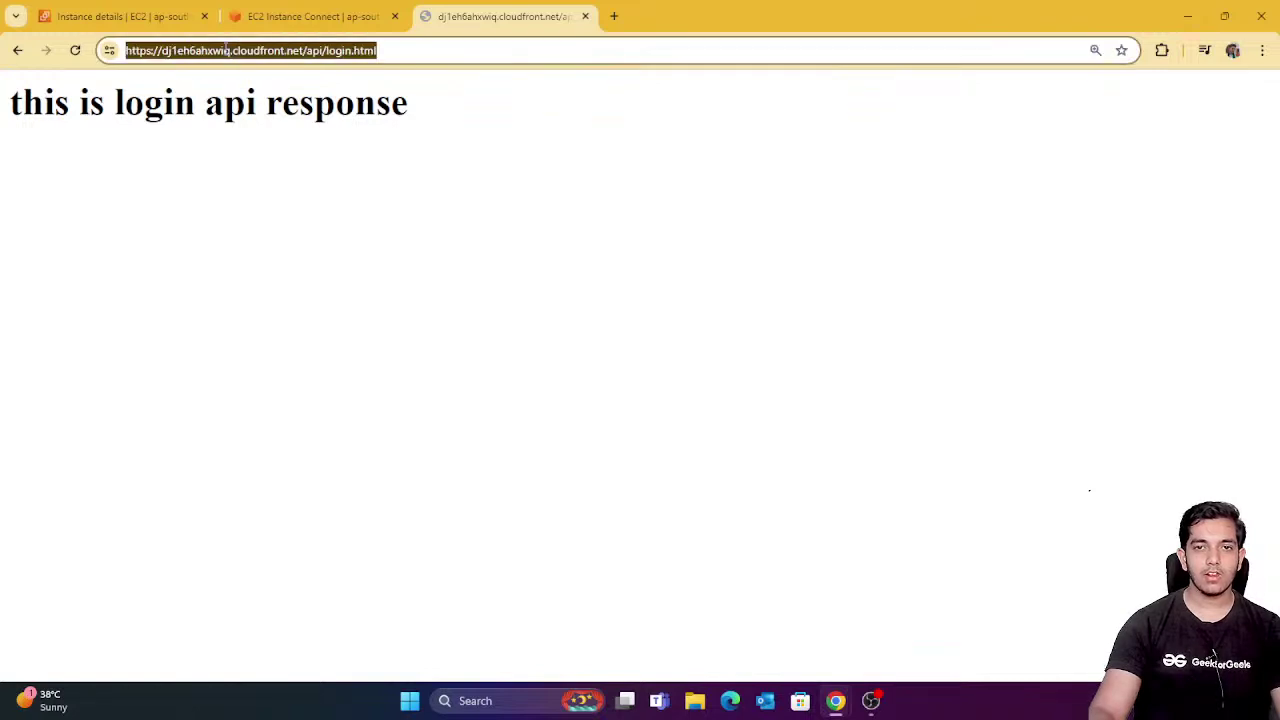
click(282, 51)
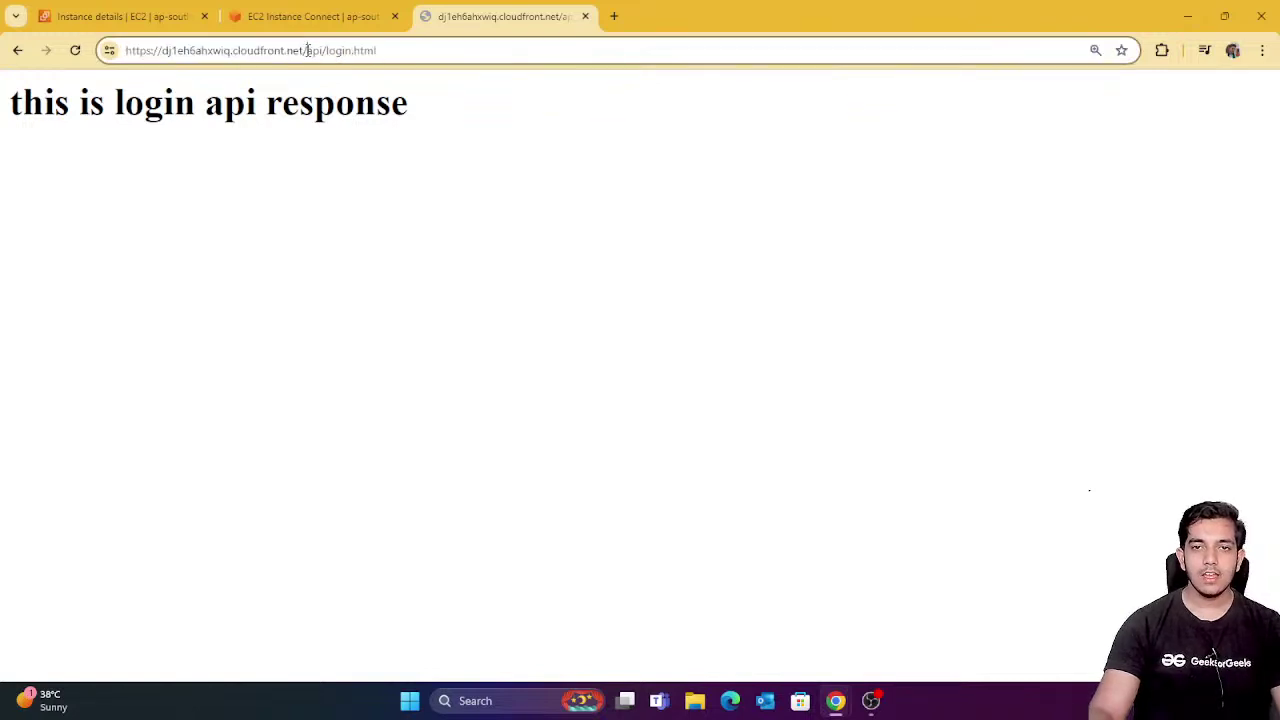
drag(308, 51, 426, 51)
key(BackSpace)
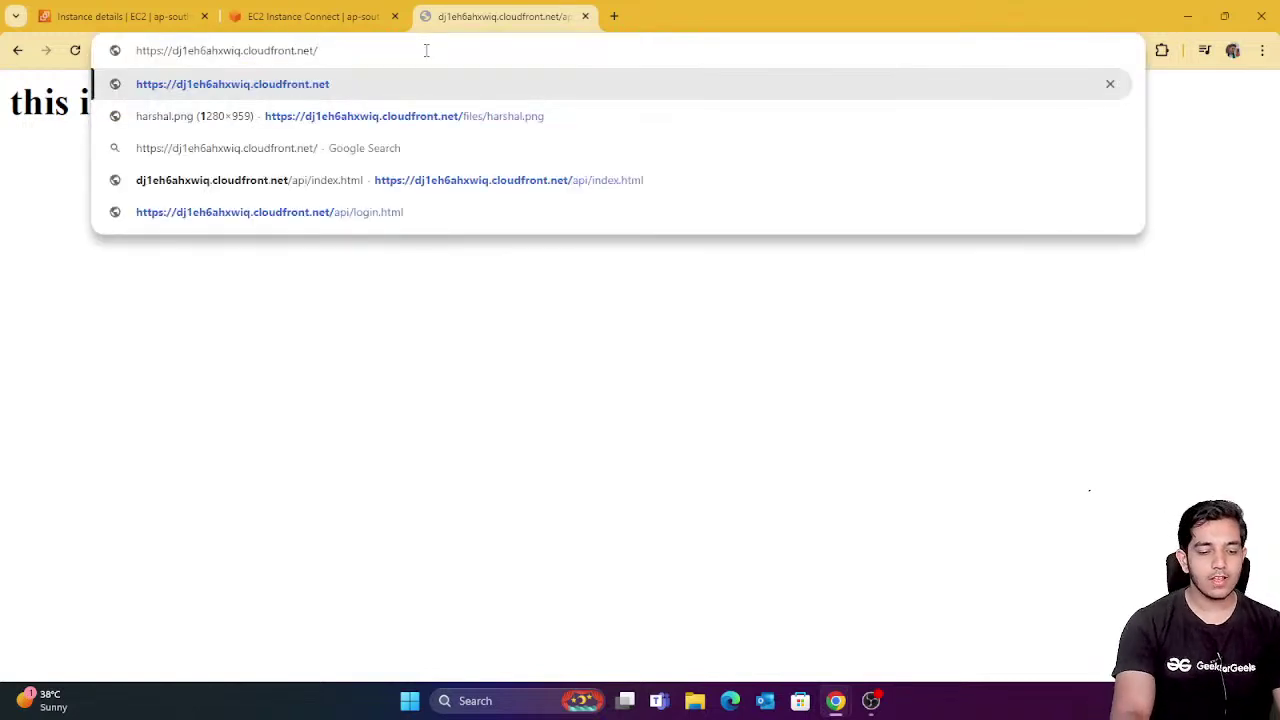
text(files/)
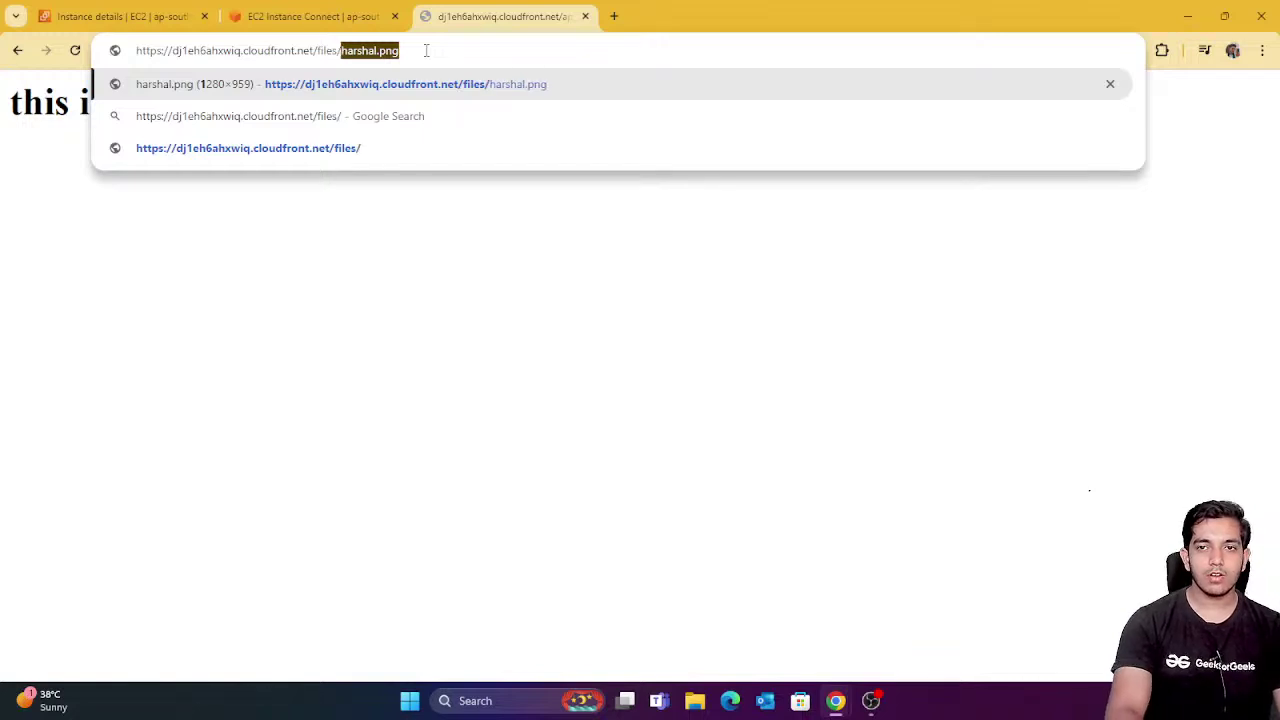
key(Return)
click(813, 408)
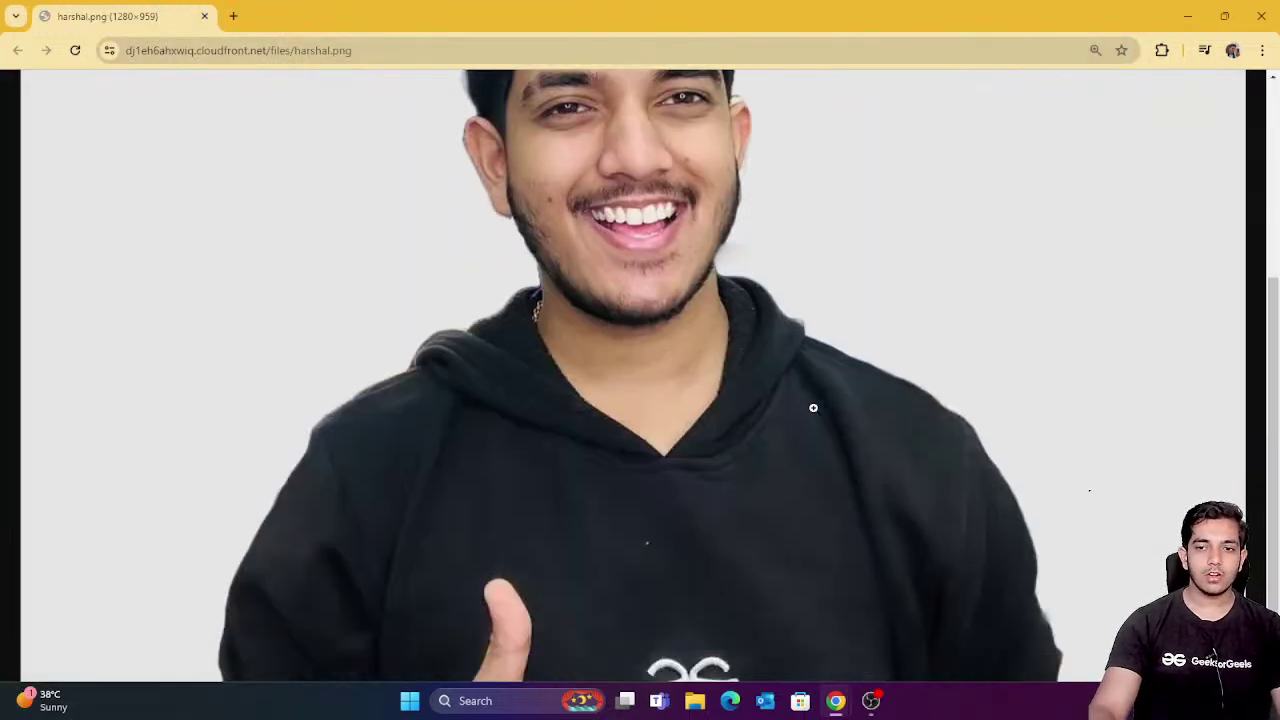
scroll(700, 340, up, 3)
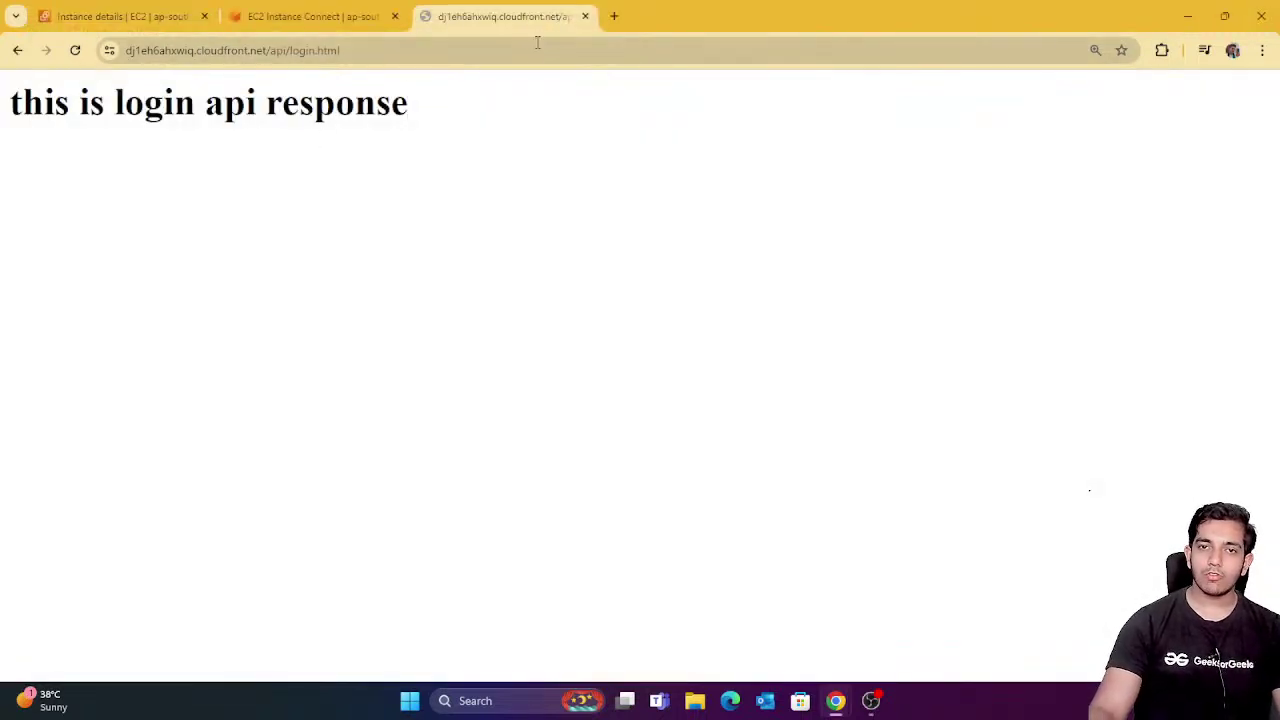
Return to the AWS console, search for the CloudFront service and open the existing distribution.
click(320, 17)
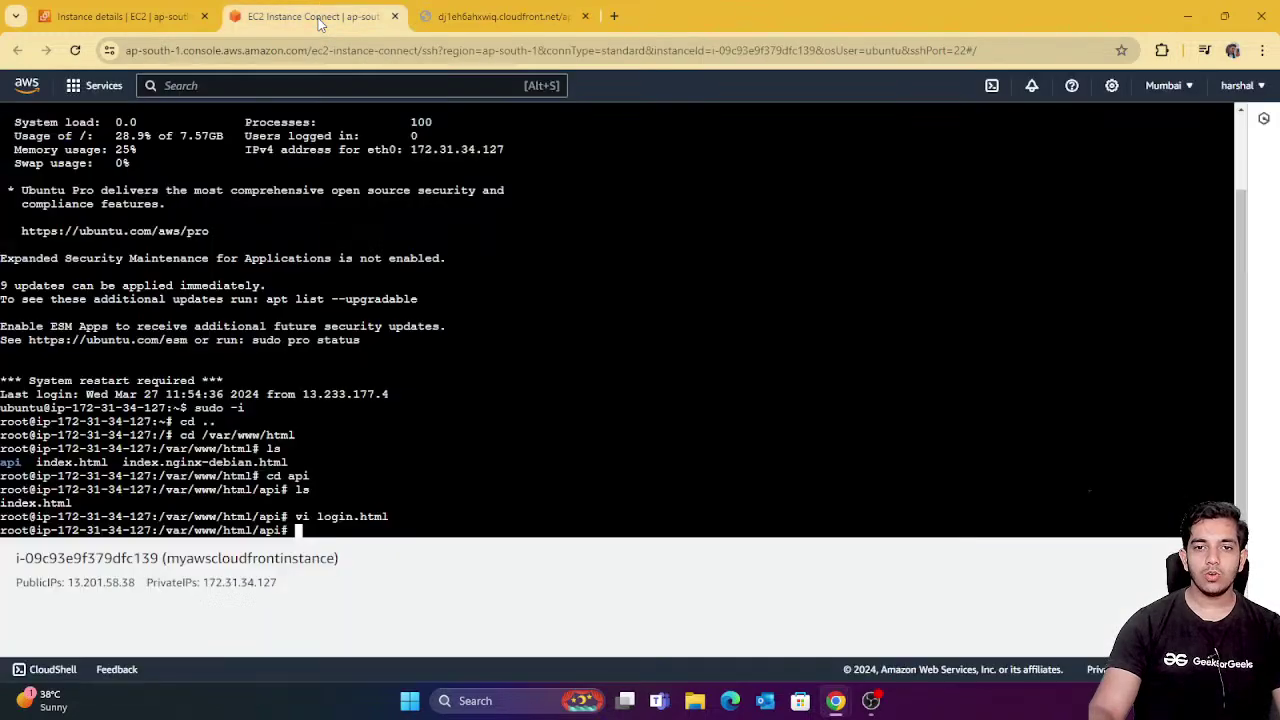
click(165, 8)
click(230, 80)
text(c)
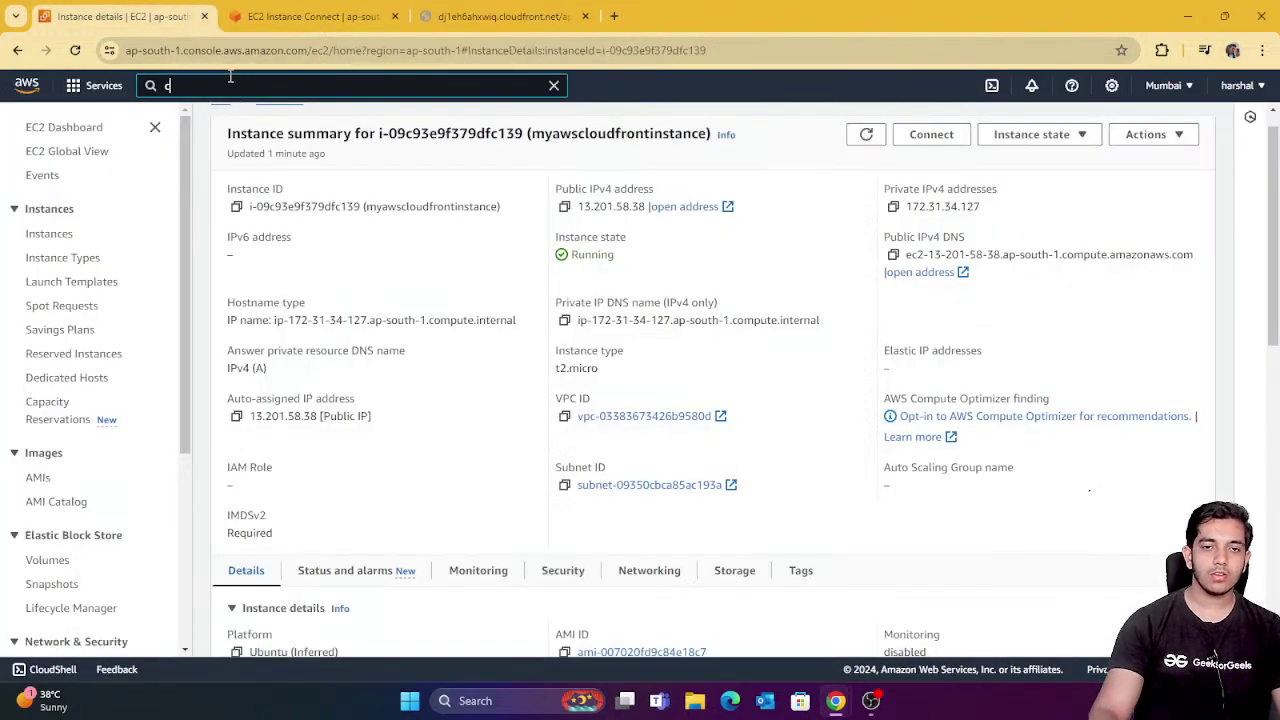
text(loud)
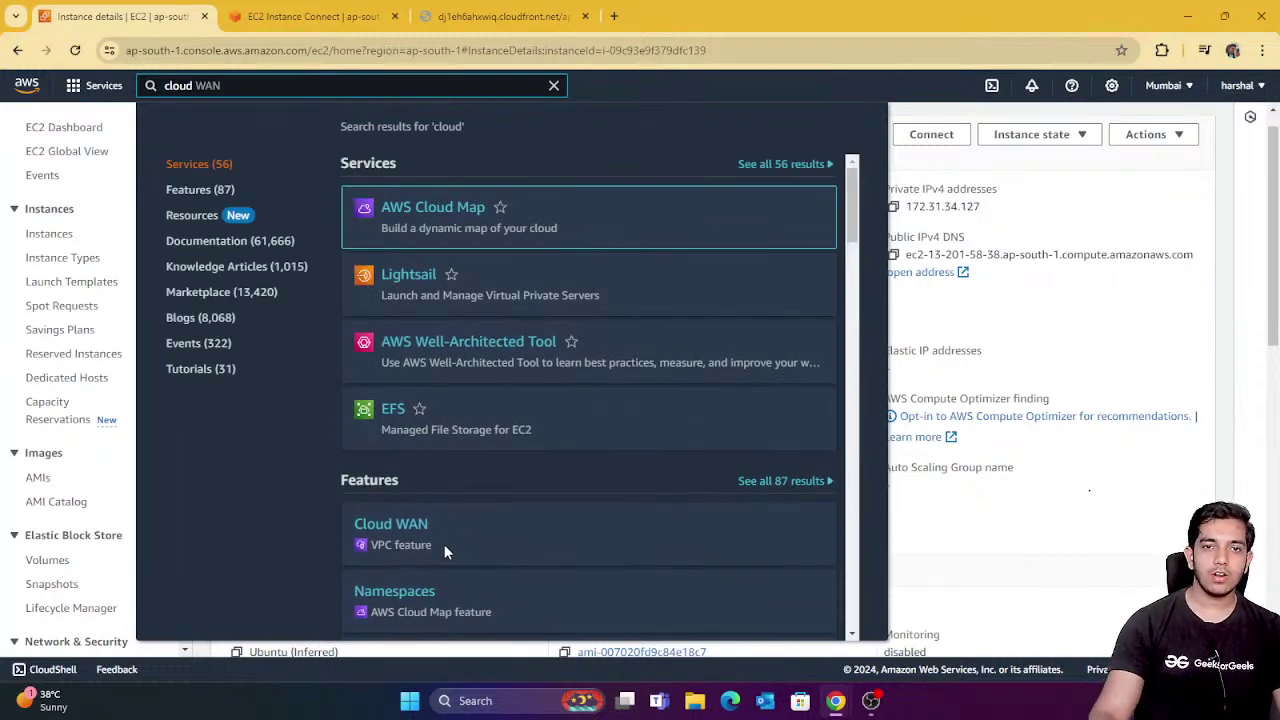
text(fr)
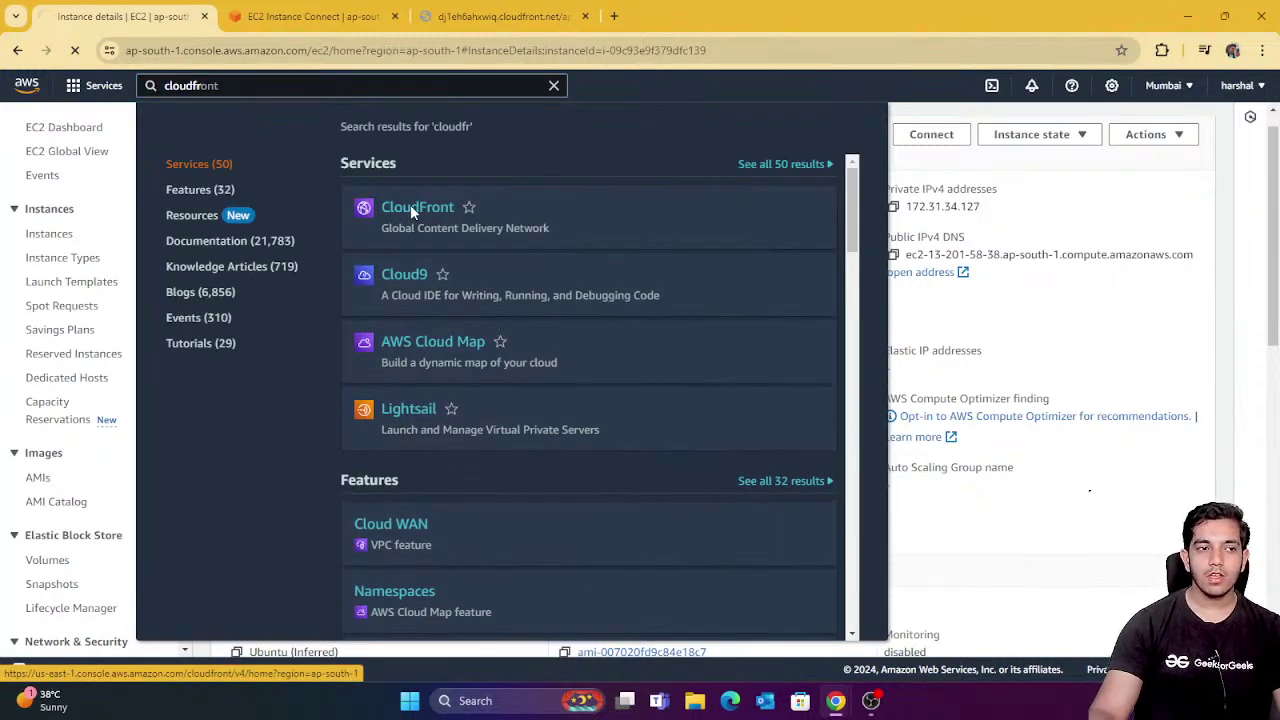
click(413, 212)
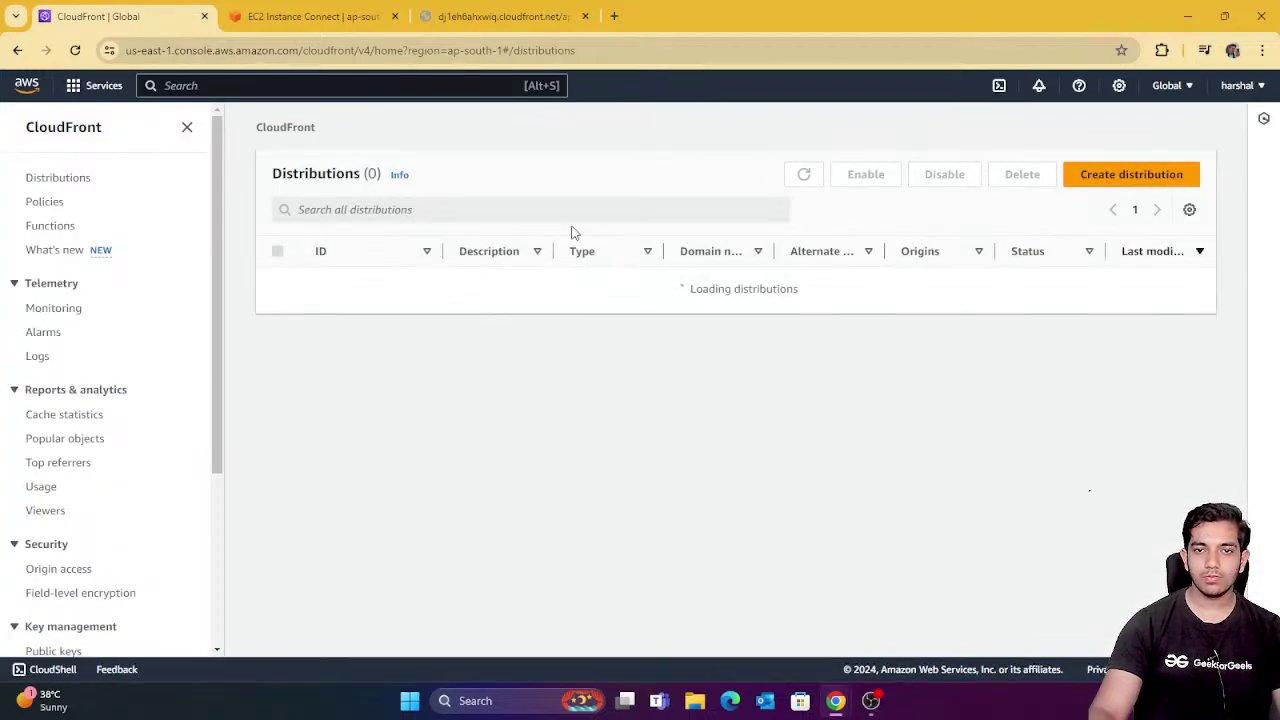
click(370, 284)
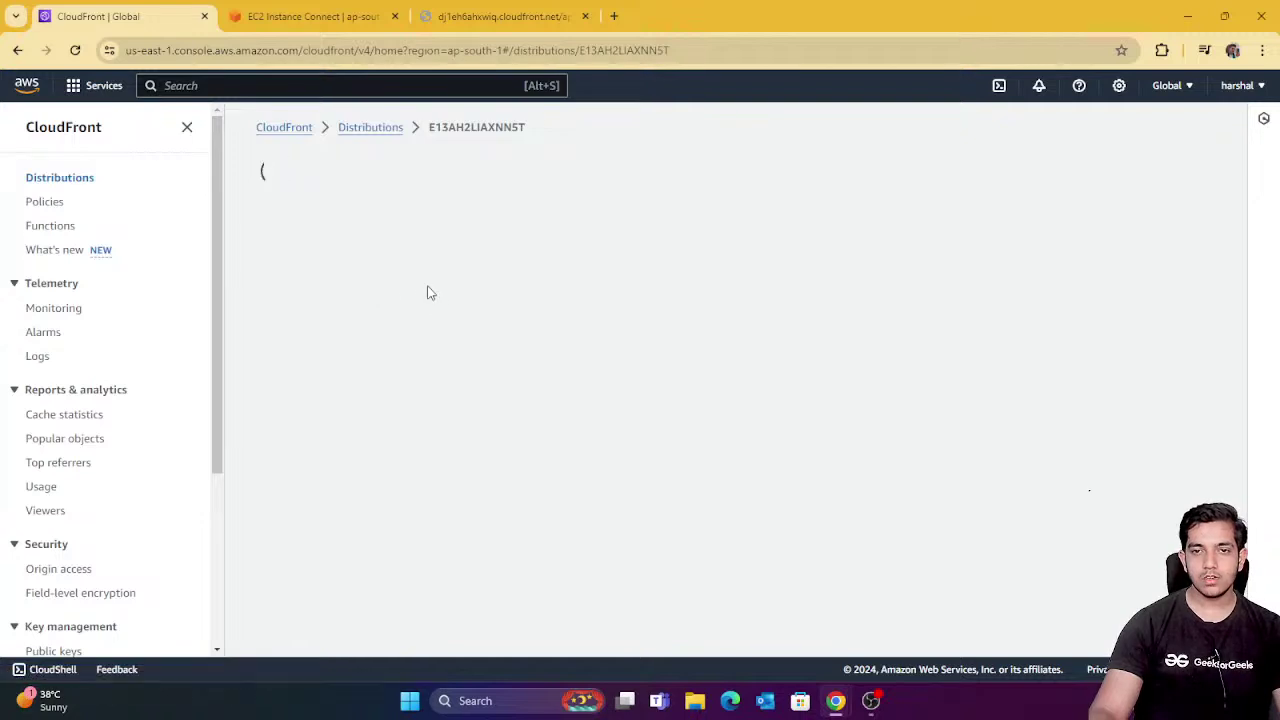
Start a custom error response for the distribution's error pages with HTTP error code 404: Not Found.
click(595, 226)
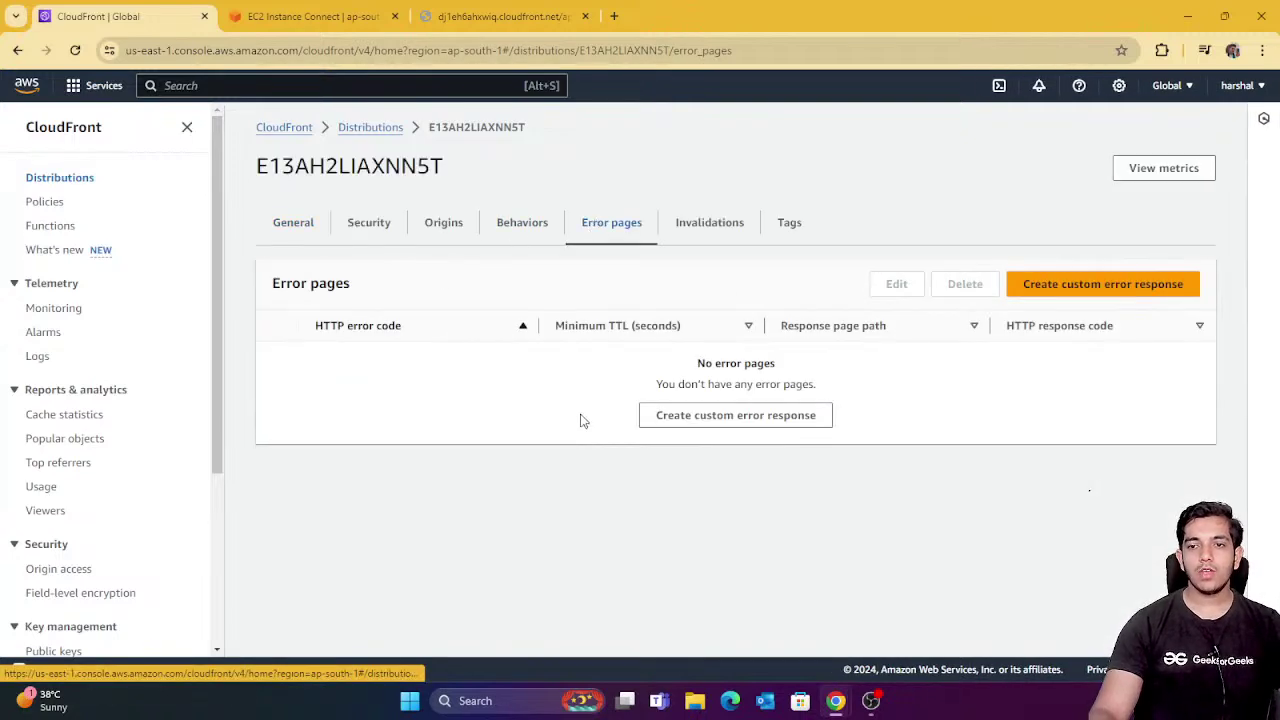
click(1020, 286)
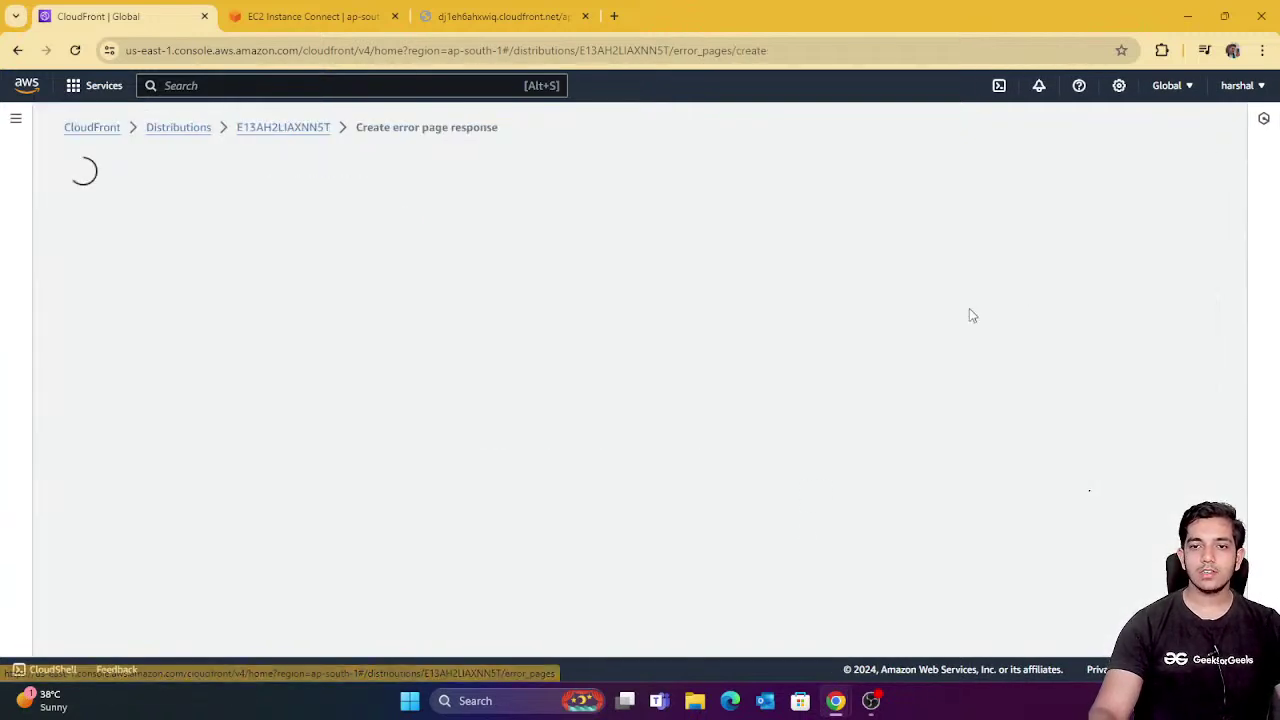
click(352, 314)
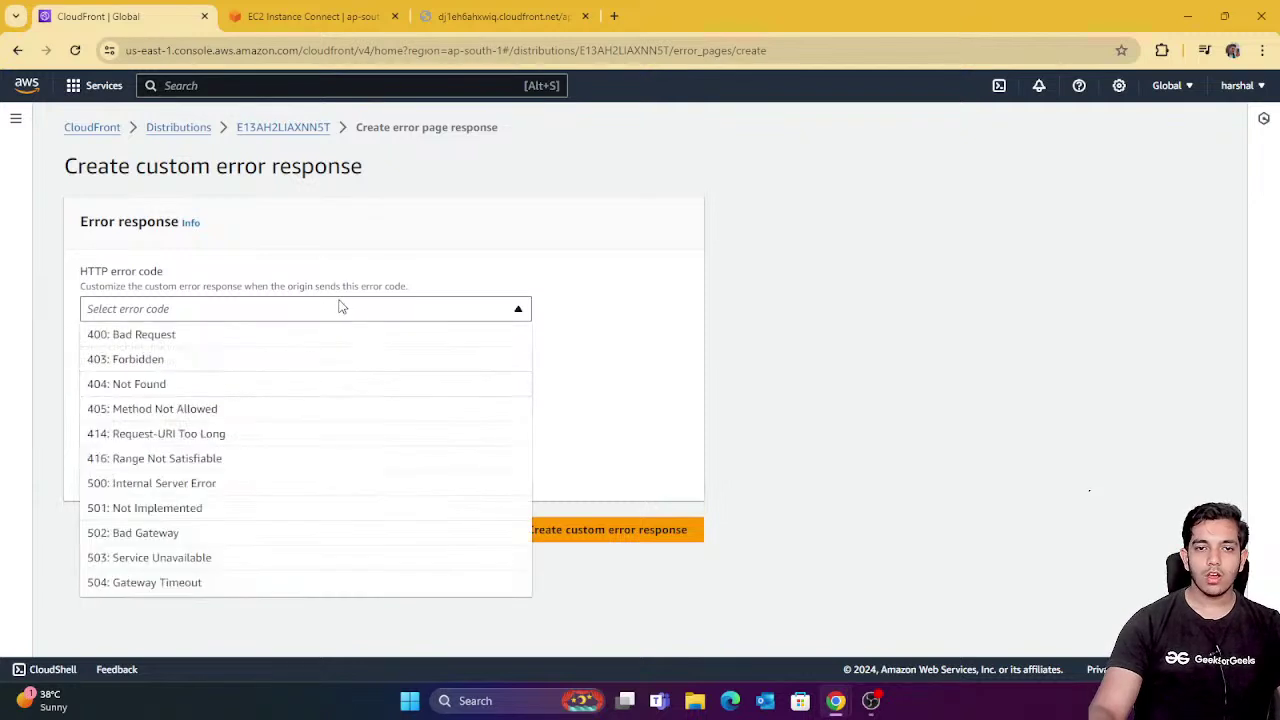
click(228, 380)
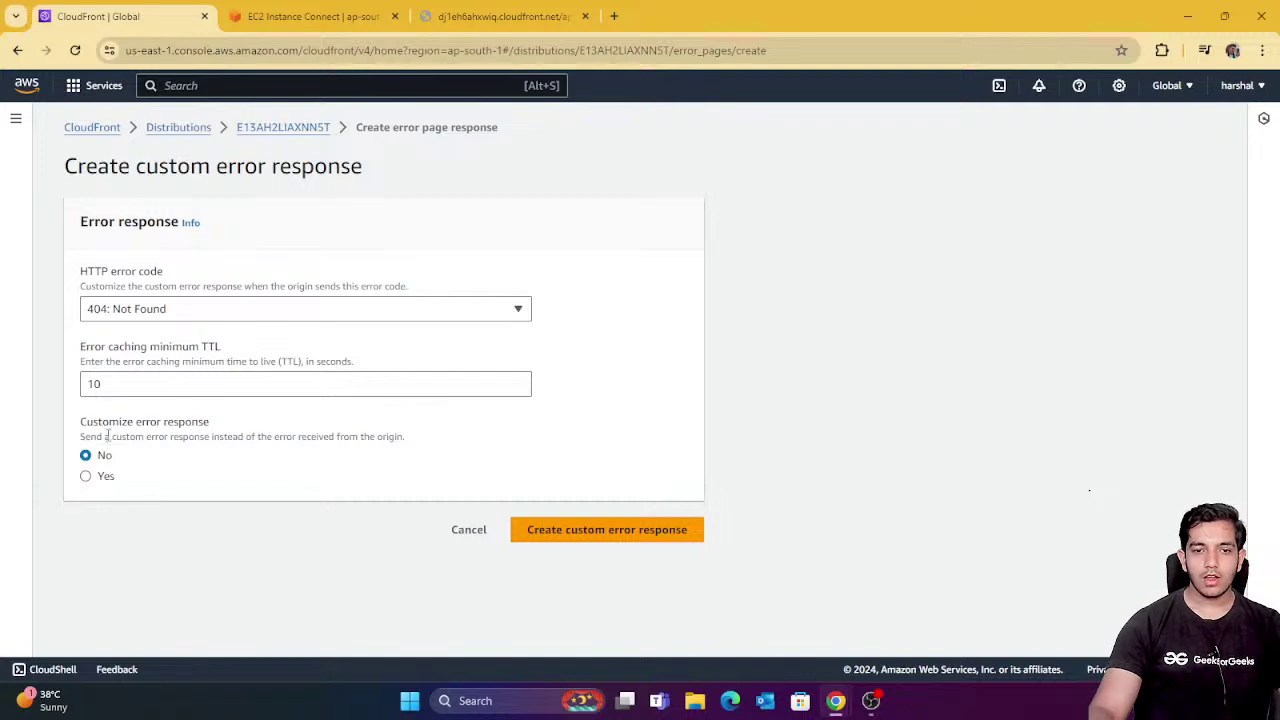
Set Customize error response to Yes for the 404 error.
drag(120, 424, 345, 438)
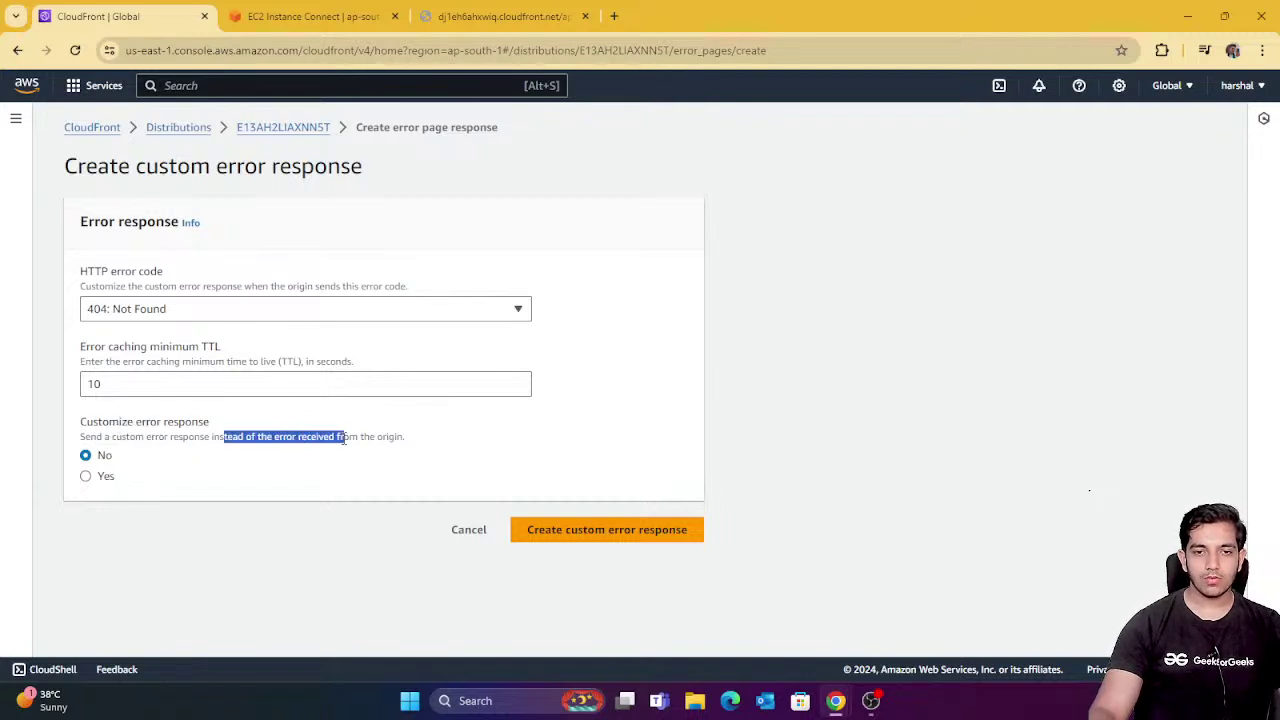
click(83, 489)
click(87, 478)
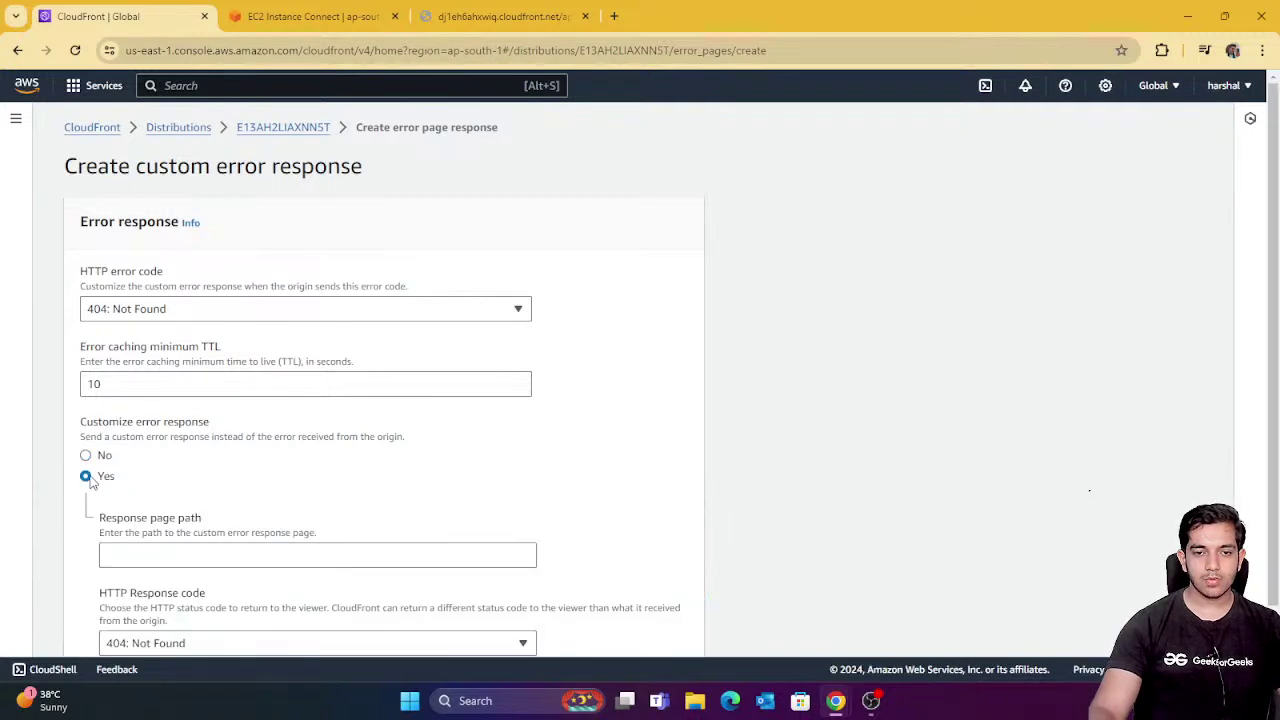
scroll(90, 480, down, 2)
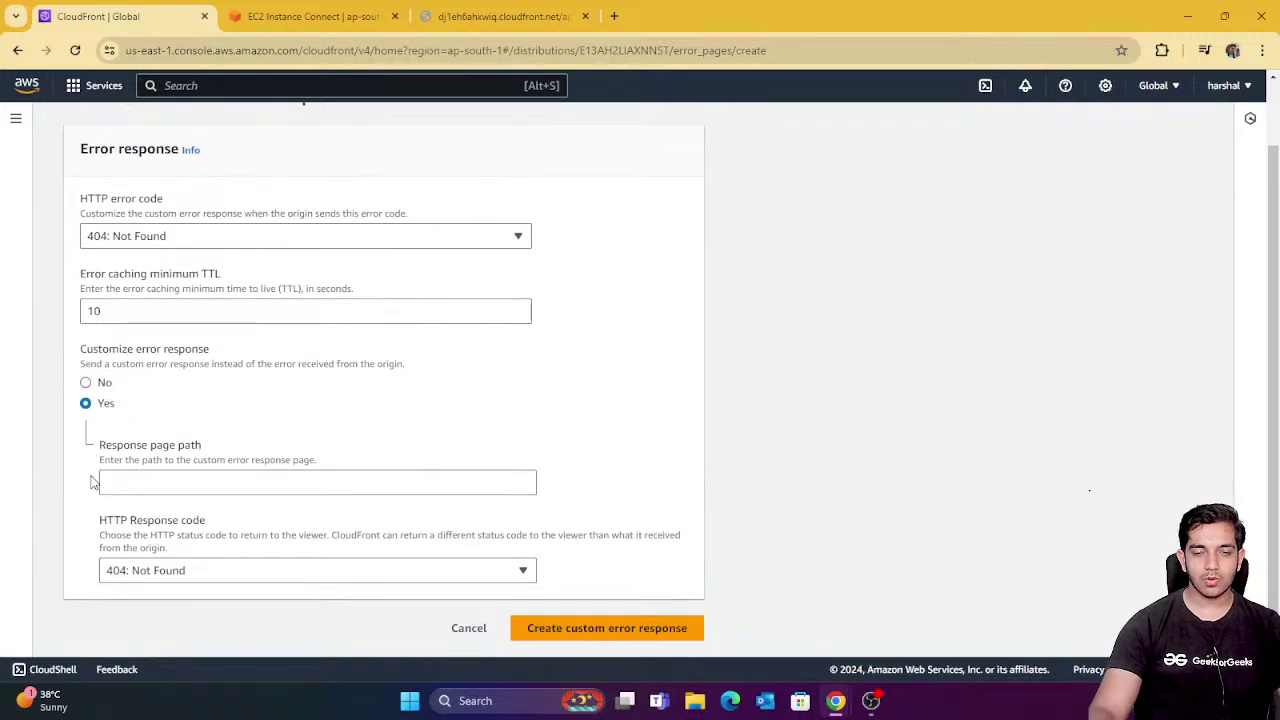
click(180, 486)
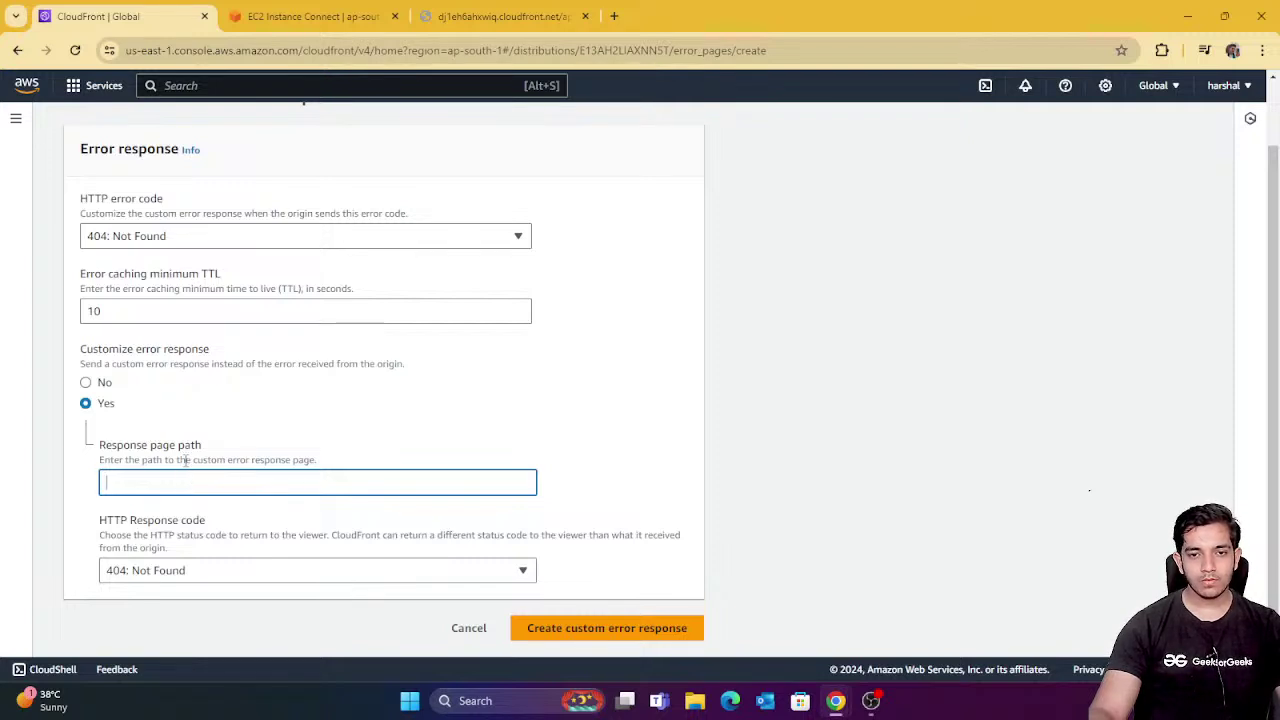
click(185, 460)
drag(185, 460, 324, 462)
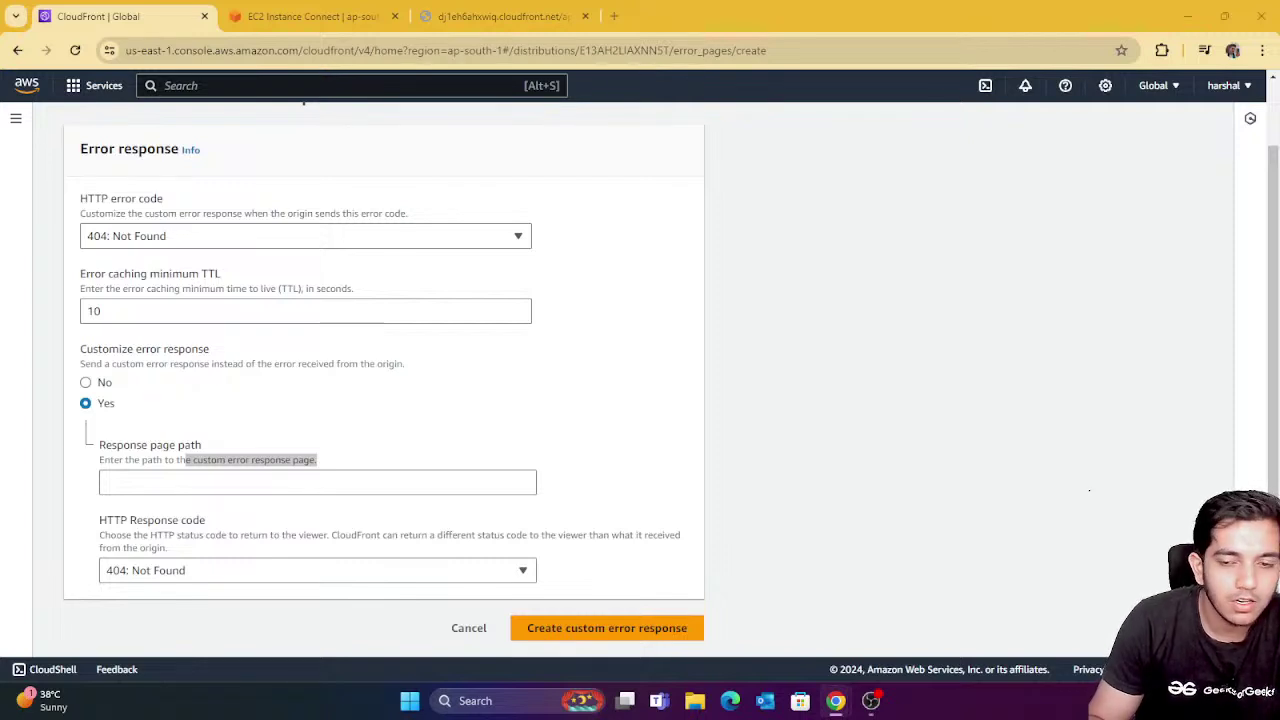
click(218, 484)
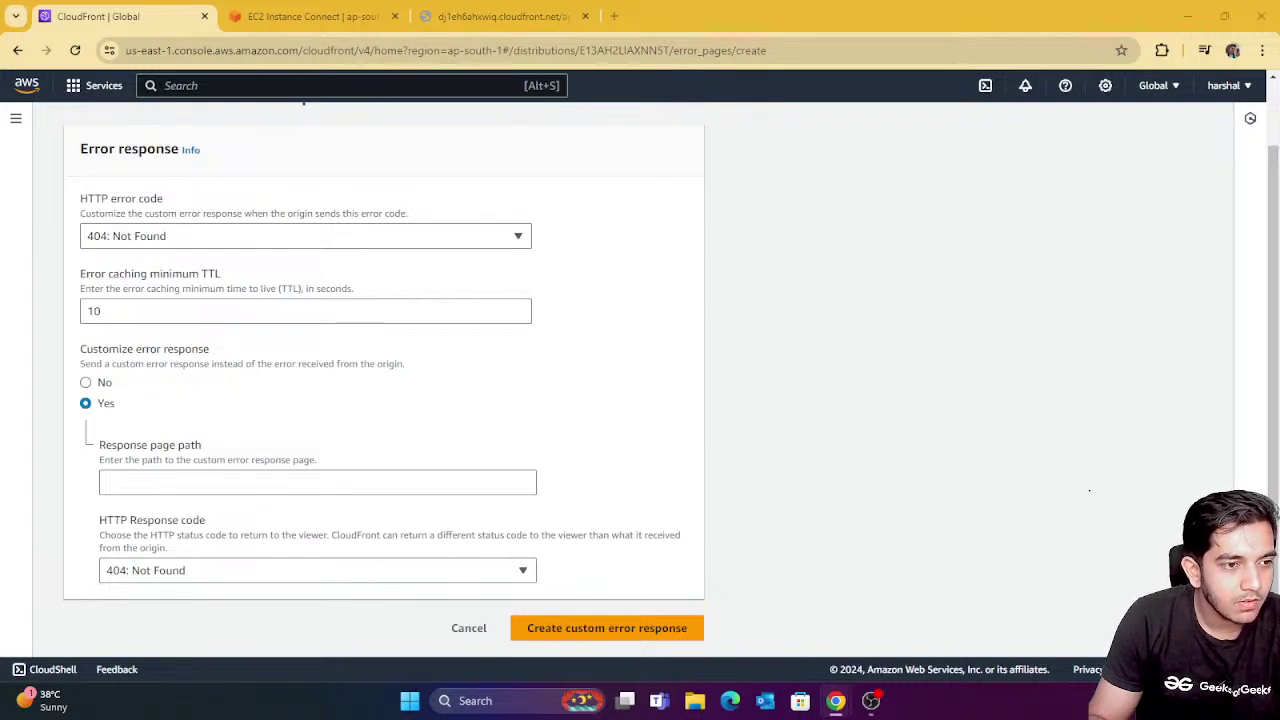
click(177, 483)
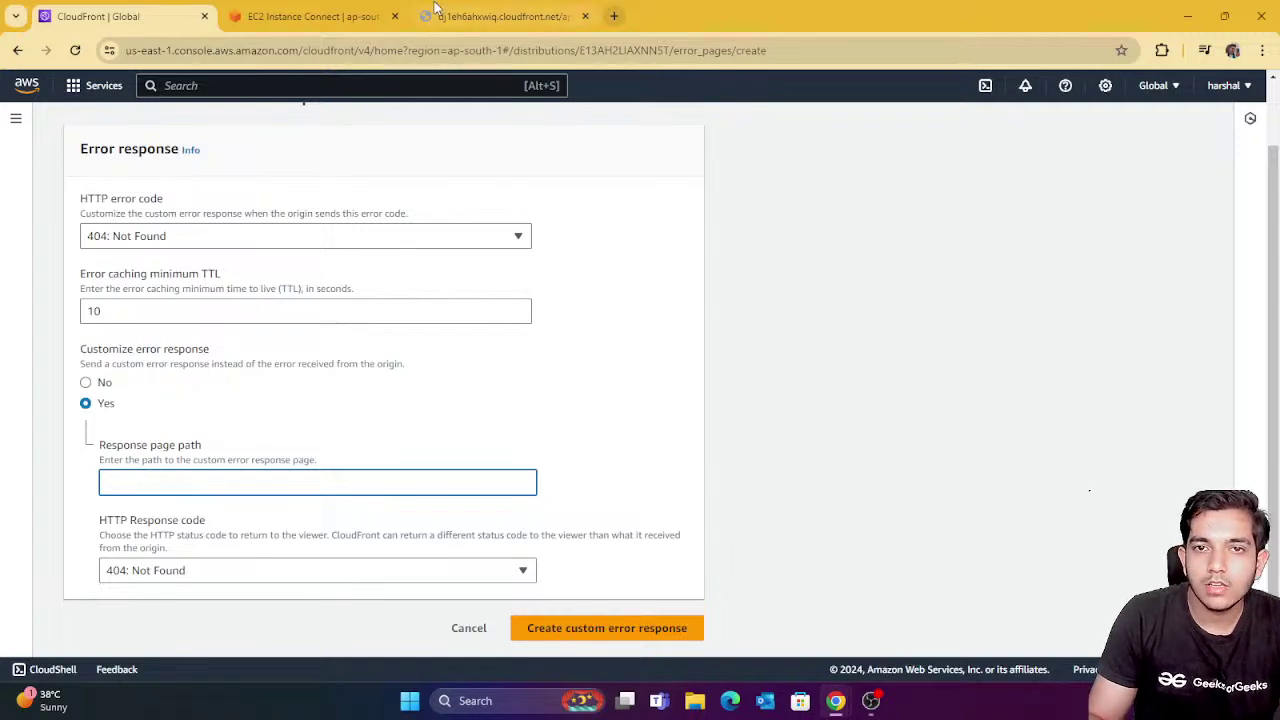
Leave the error response form open, and search for and open the S3 service in the EC2 Instance Connect browser tab.
click(375, 8)
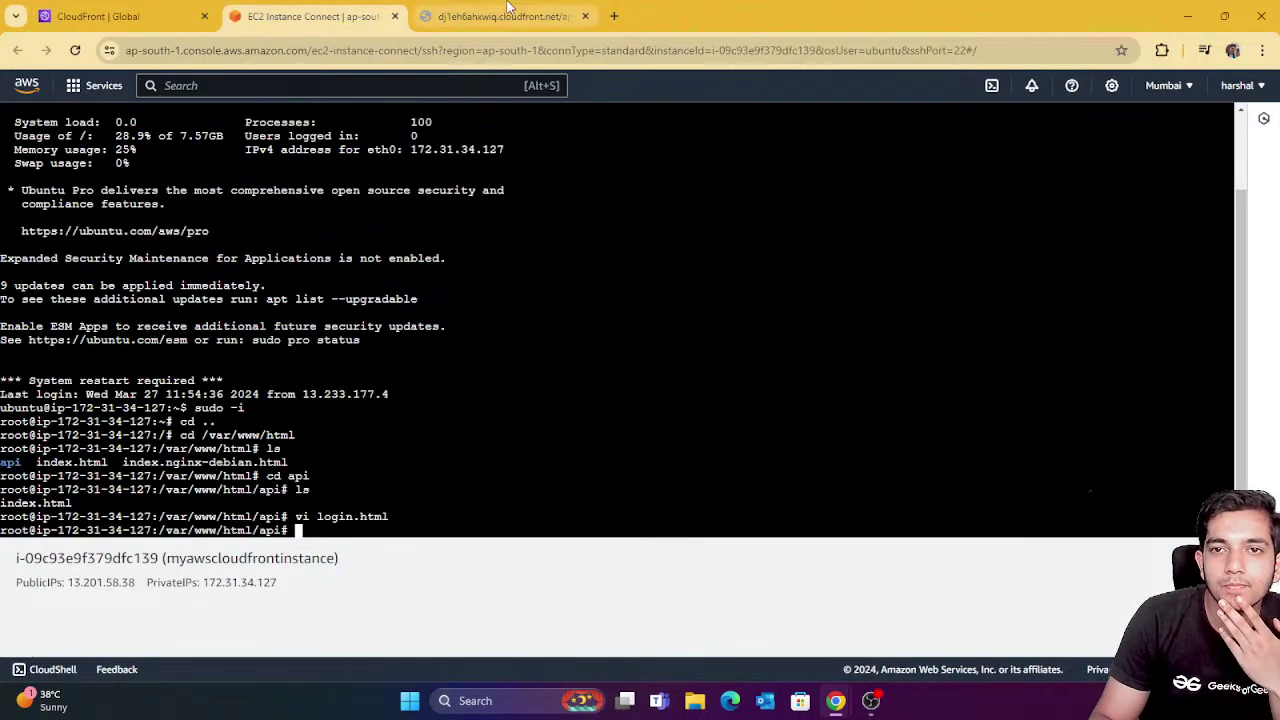
click(470, 16)
click(350, 17)
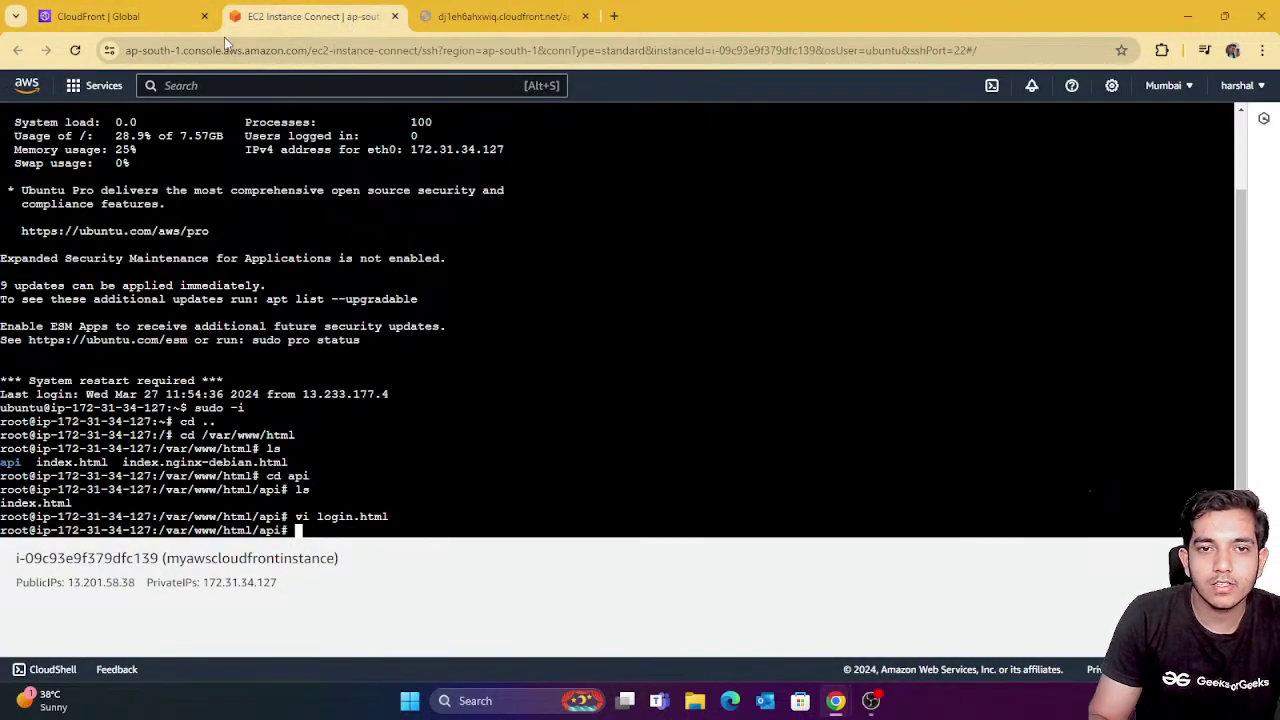
click(208, 84)
text(s3)
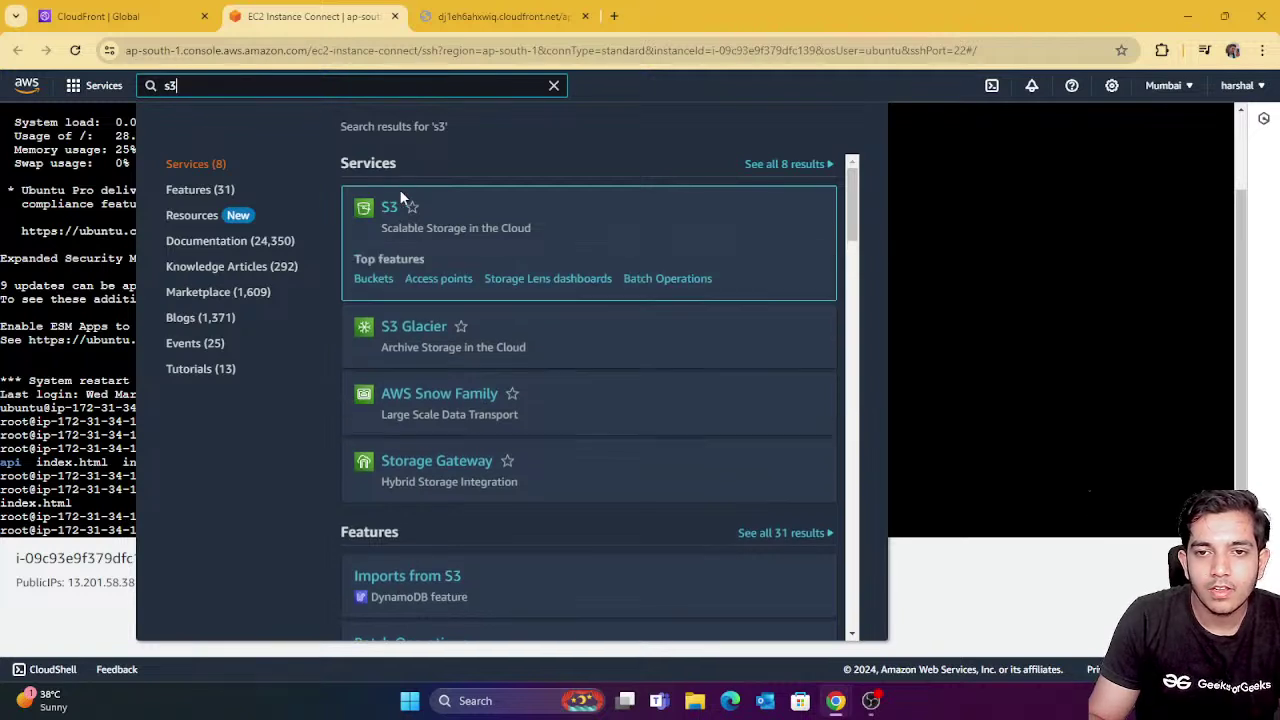
click(429, 195)
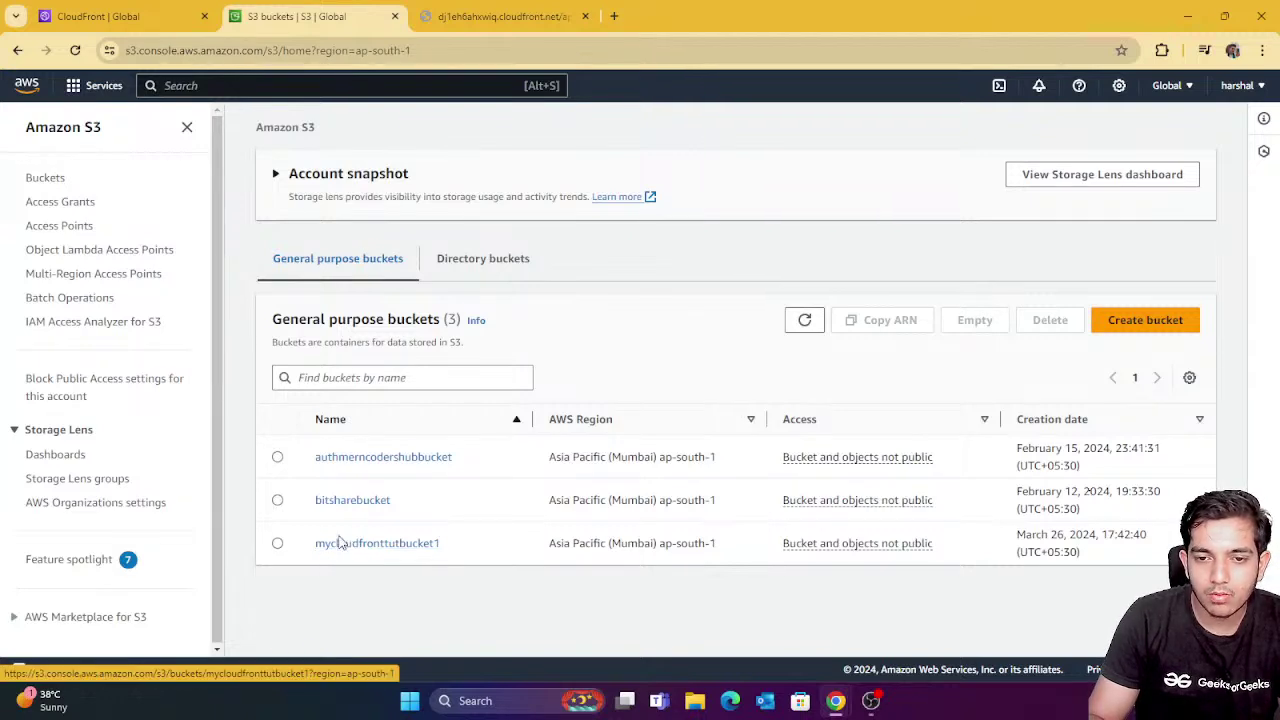
Open the files/ folder of the mycloudfronttutbucket1 bucket and start an upload into it.
click(358, 545)
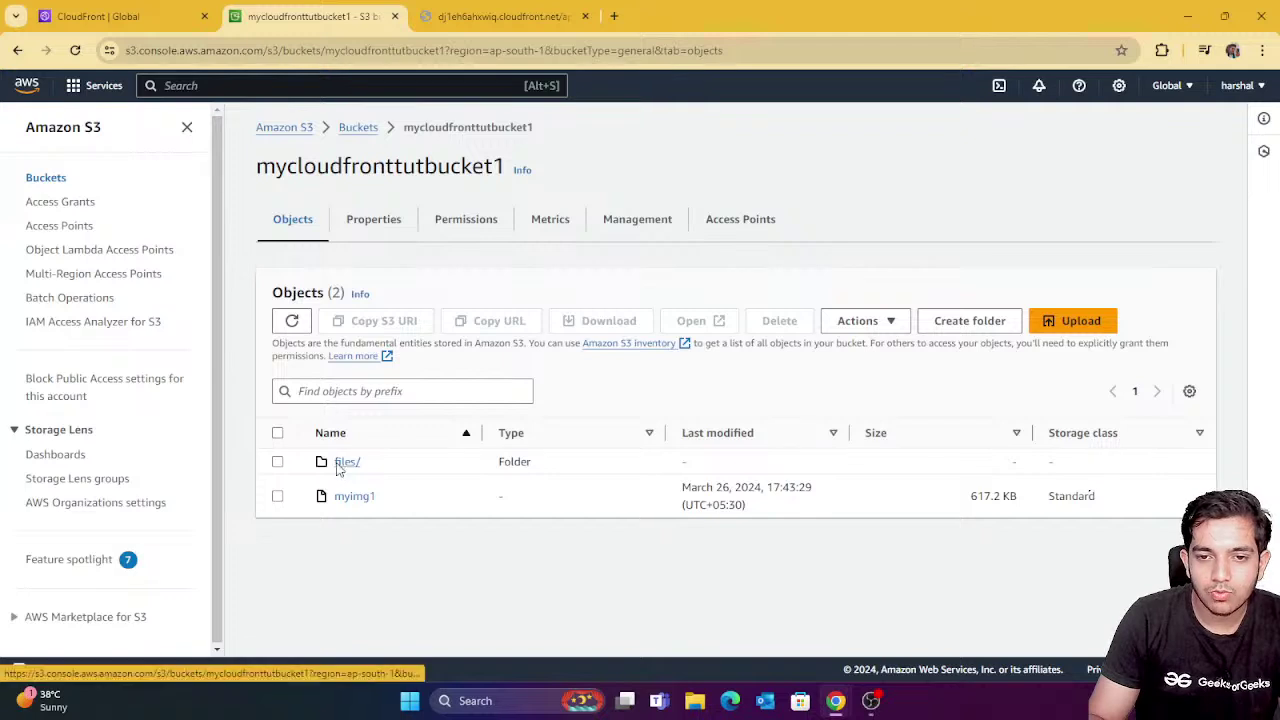
click(345, 462)
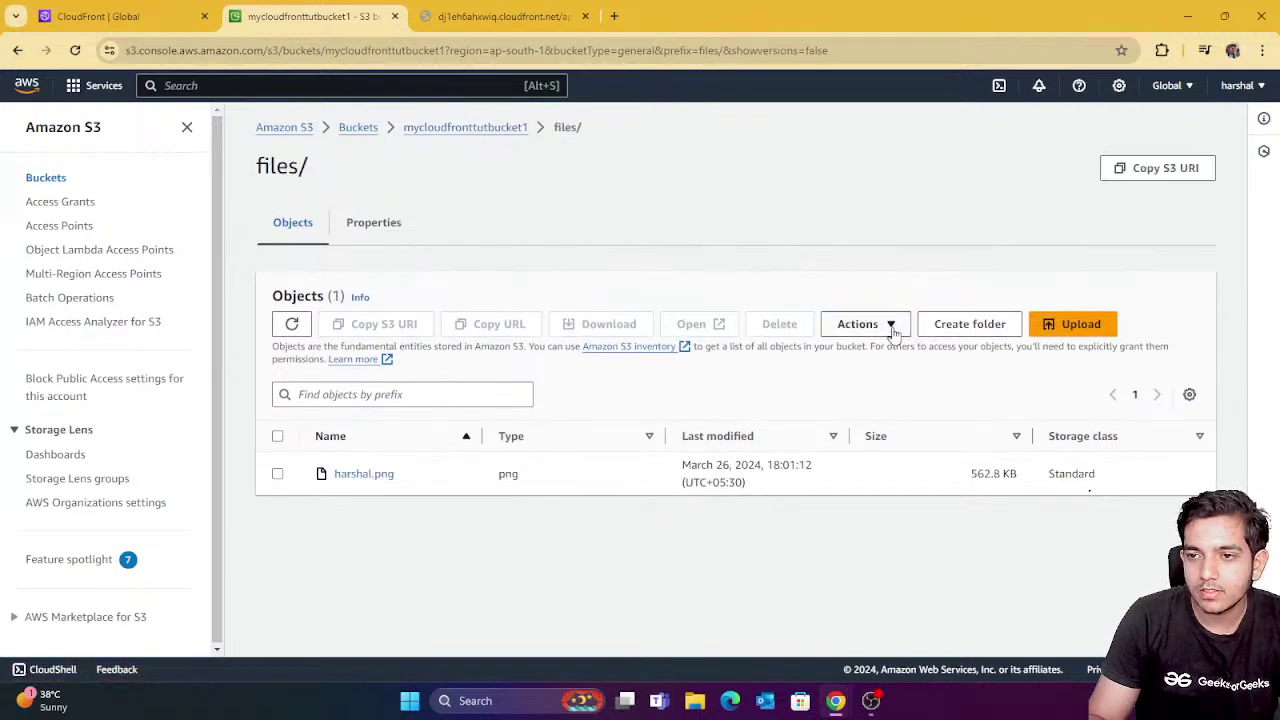
click(1058, 325)
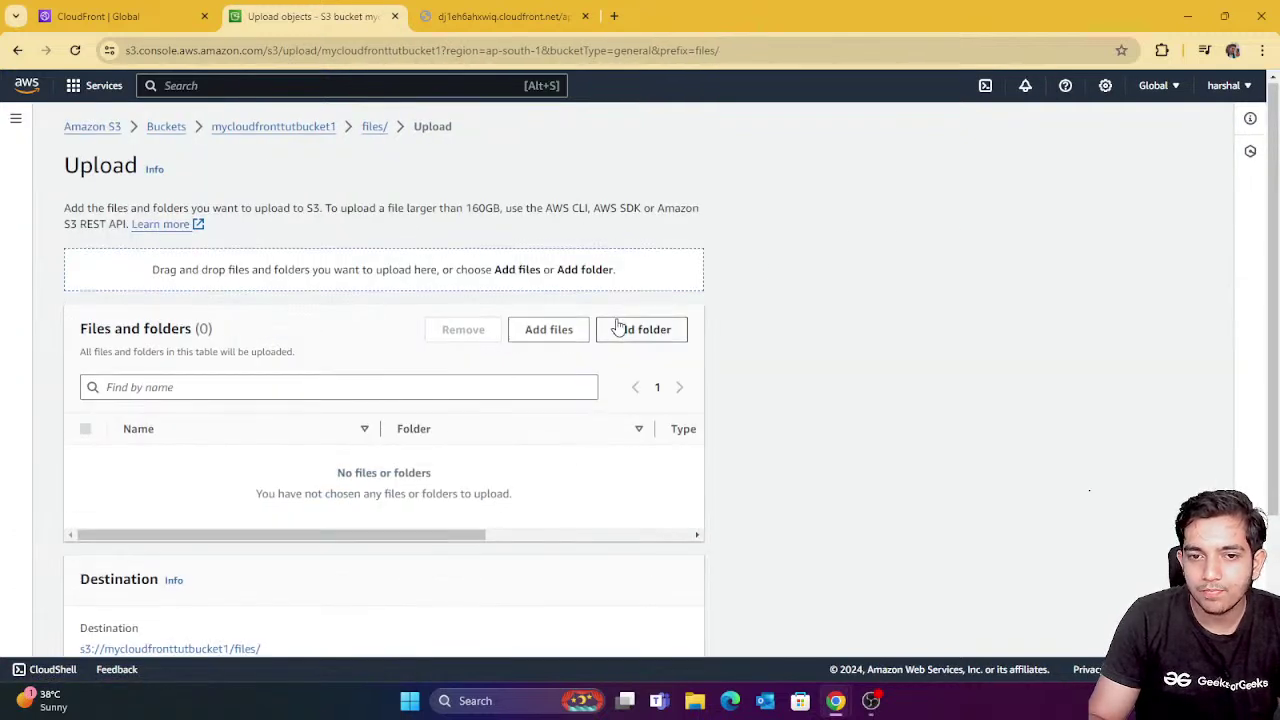
scroll(214, 437, down, 2)
scroll(314, 429, up, 2)
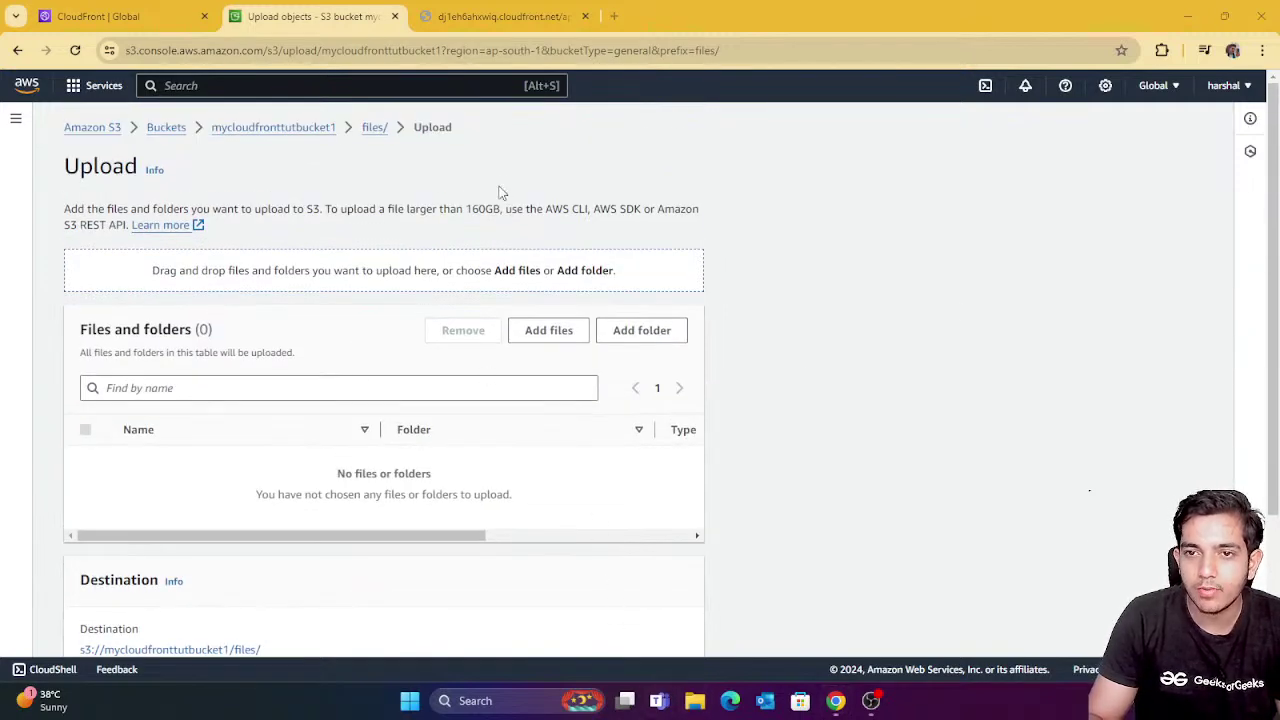
Switch to File Explorer and open the gfg folder on the New Volume (D:) drive.
key(super+e)
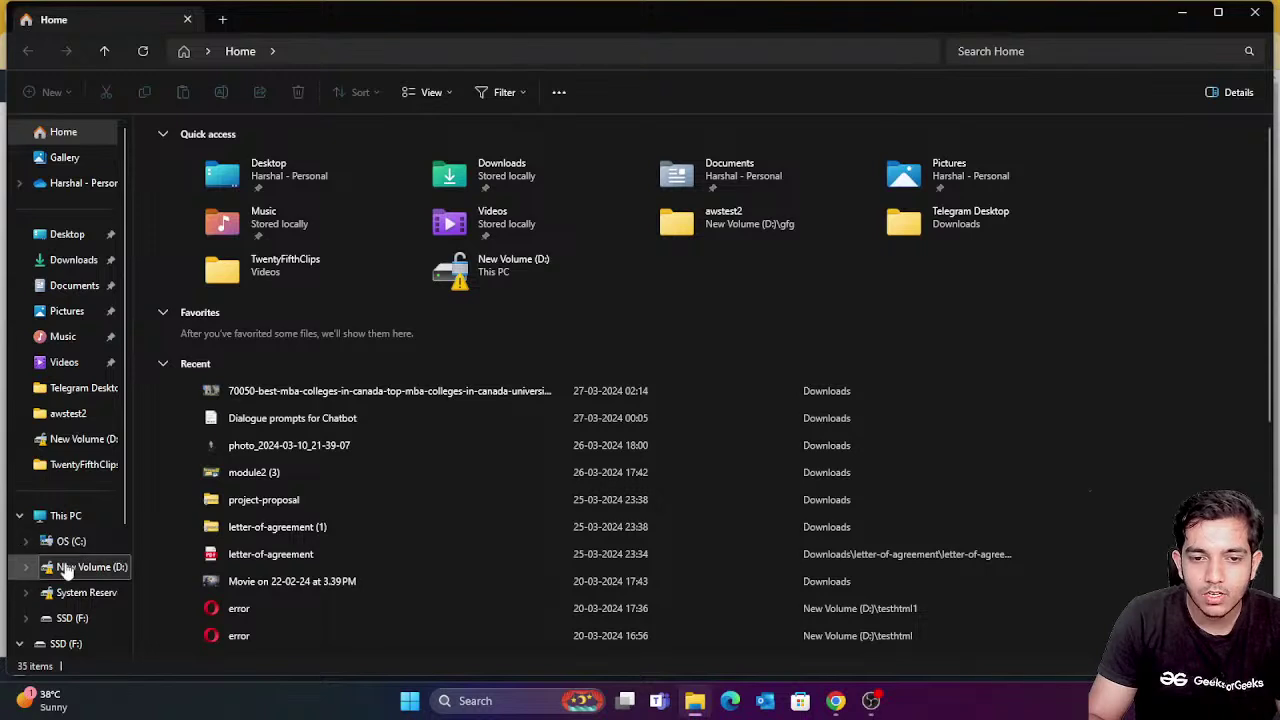
click(66, 567)
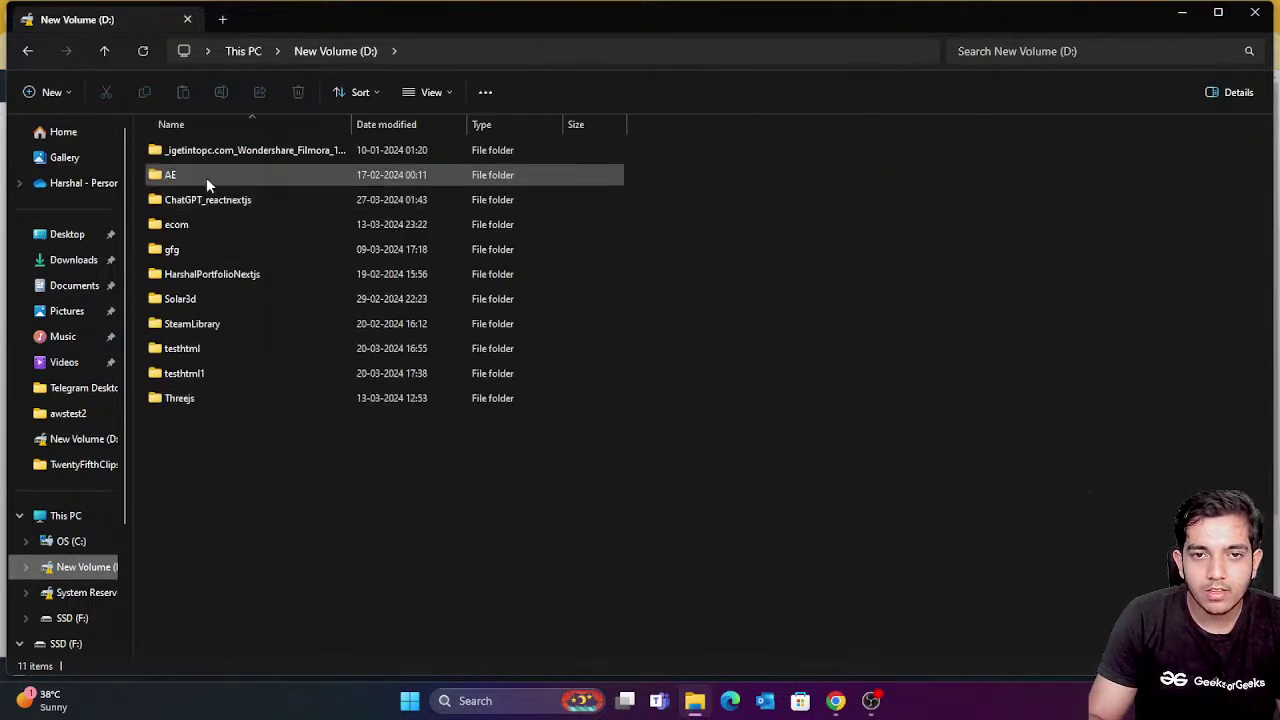
double_click(205, 250)
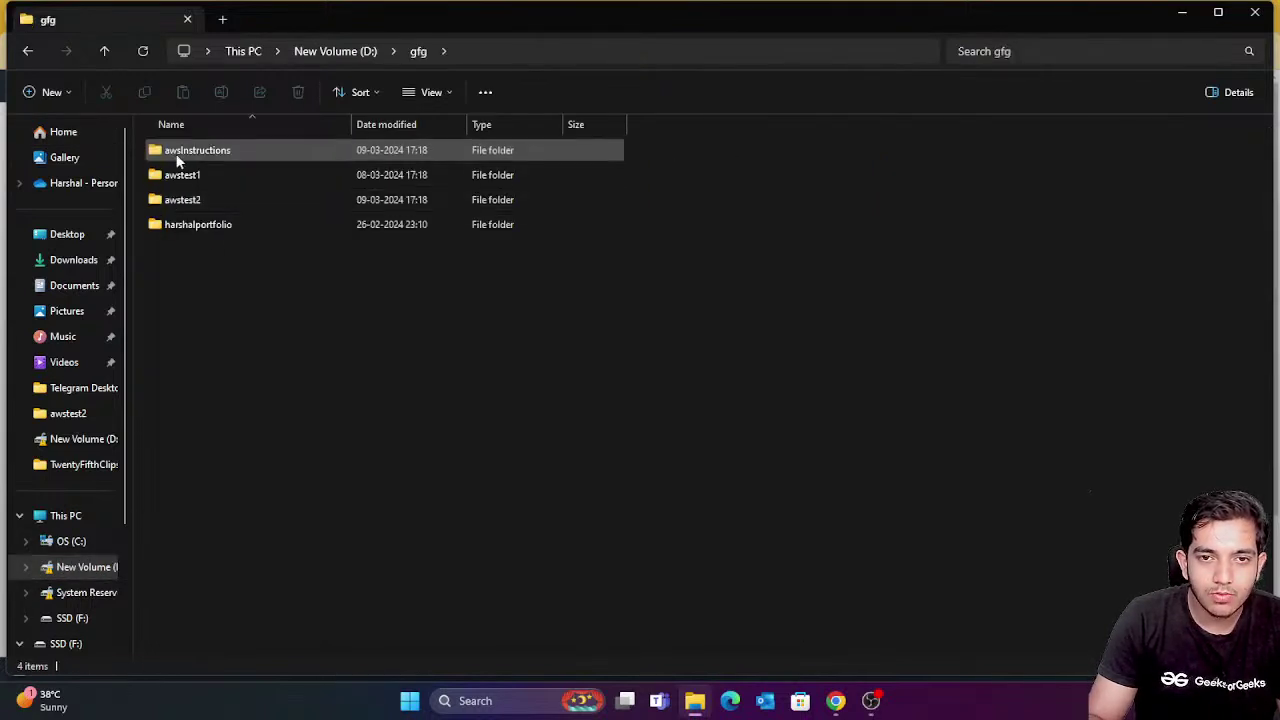
Check the contents of the portfolio and awstest2 subfolders, returning to the gfg folder each time.
click(249, 220)
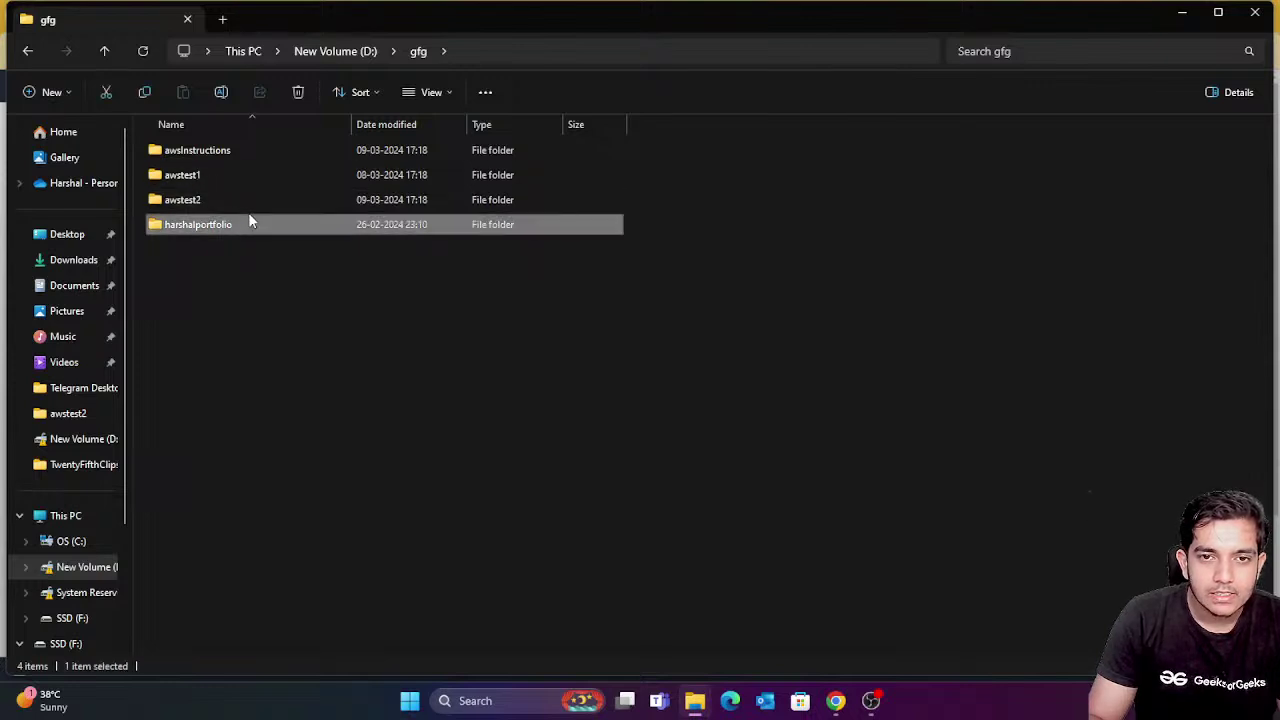
double_click(249, 218)
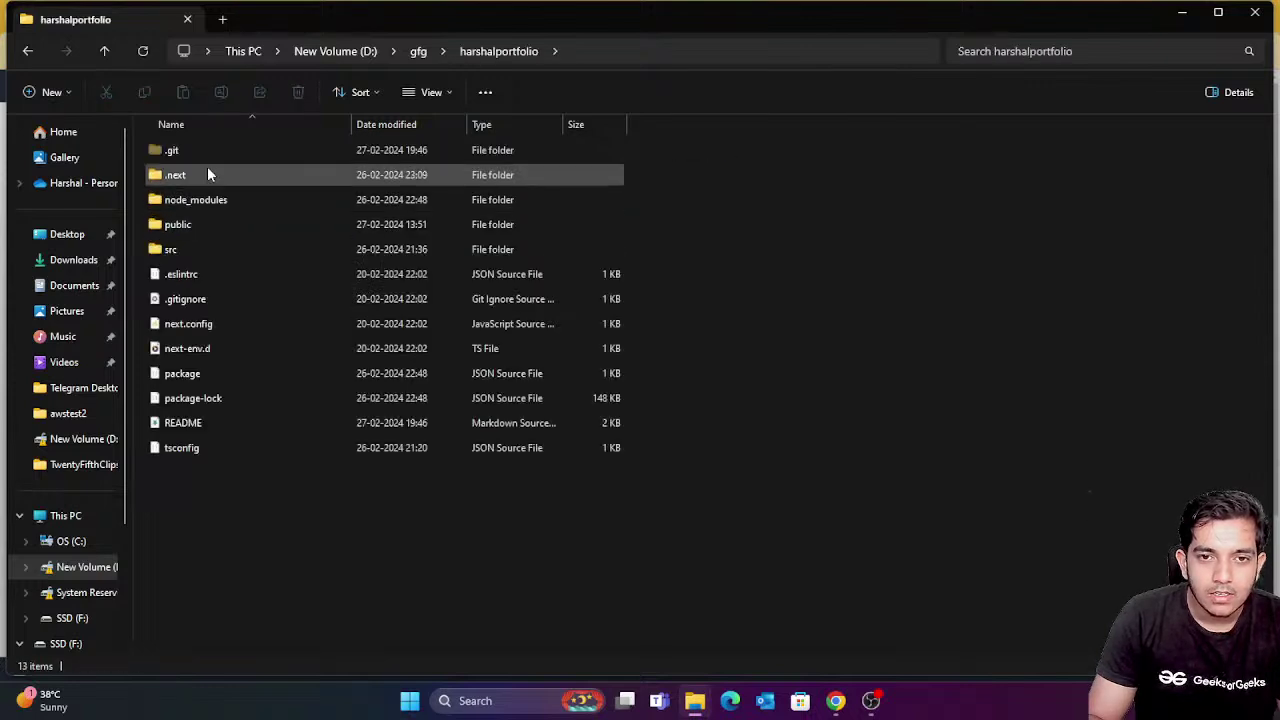
click(395, 51)
click(413, 53)
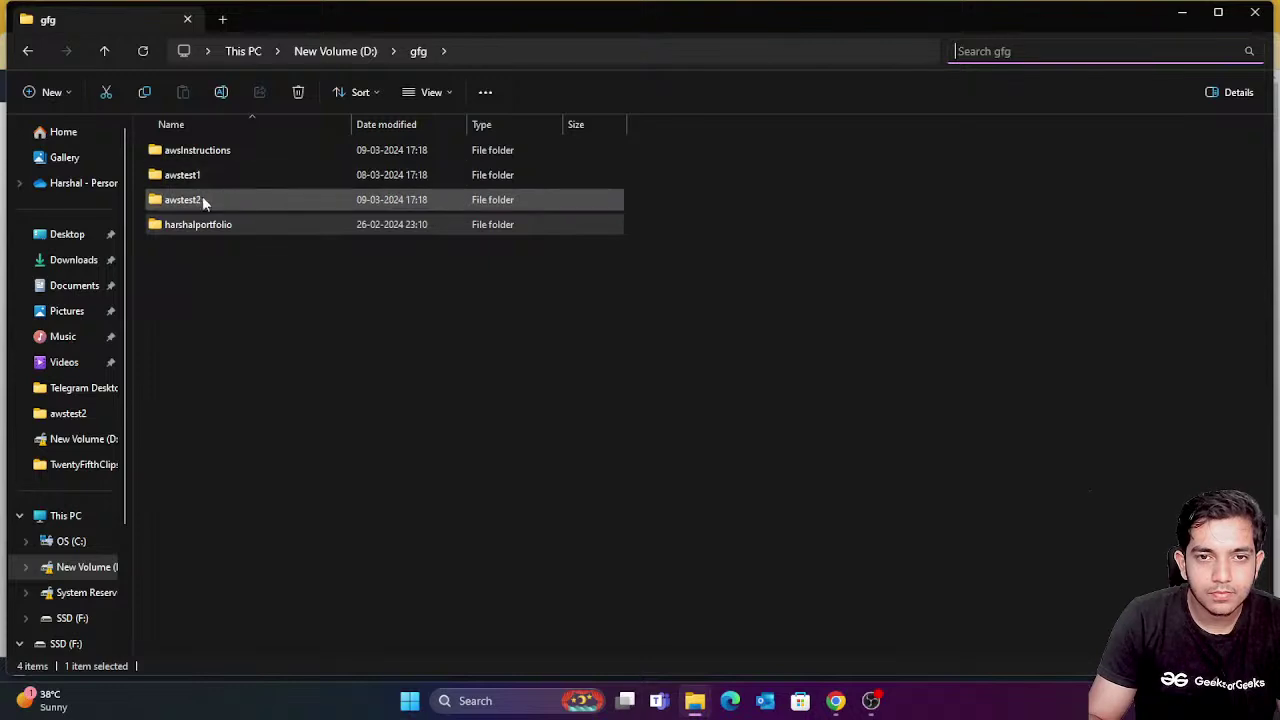
double_click(193, 198)
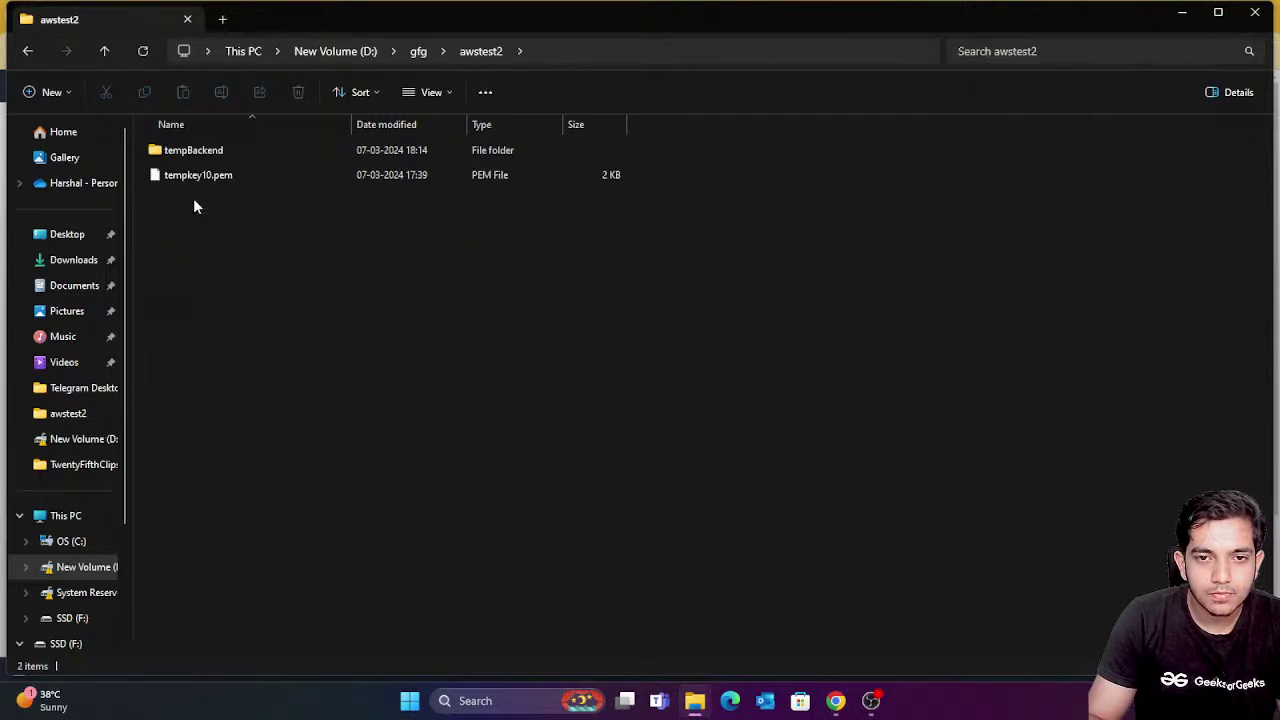
click(418, 51)
Create a new folder inside gfg, keeping its default name.
click(297, 289)
right_click(297, 289)
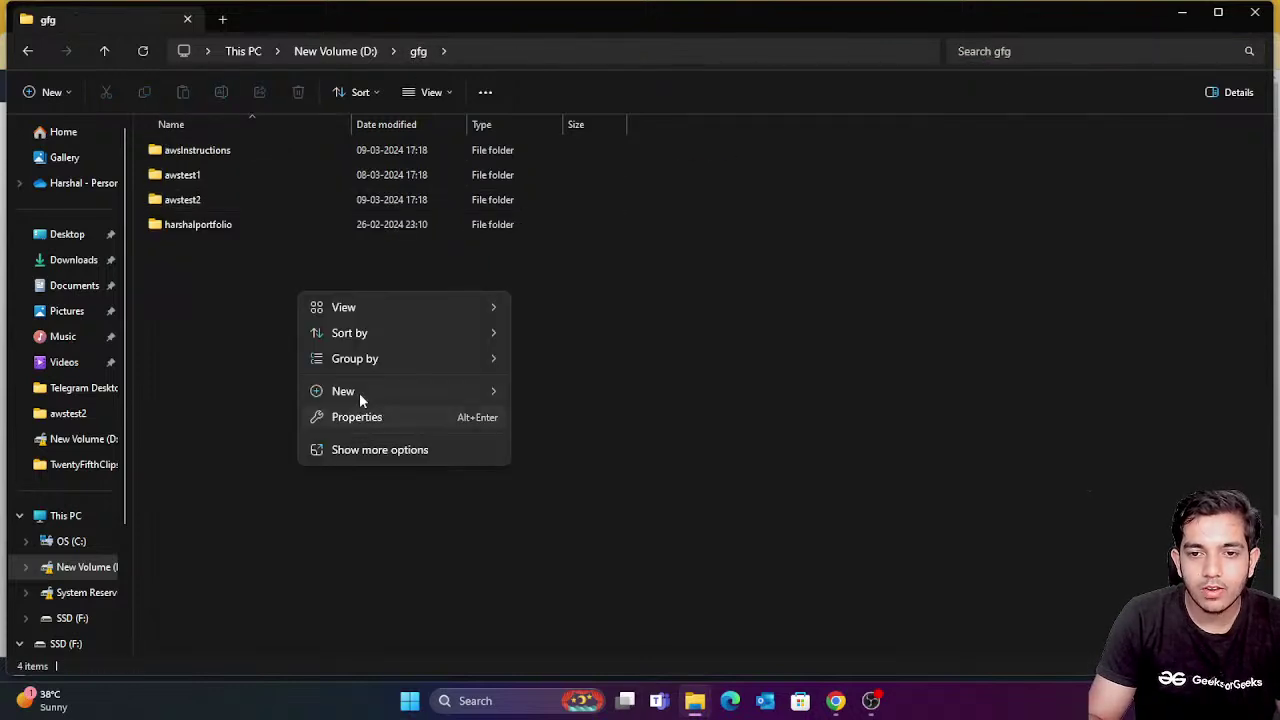
mouse_move(480, 385)
click(543, 391)
click(538, 391)
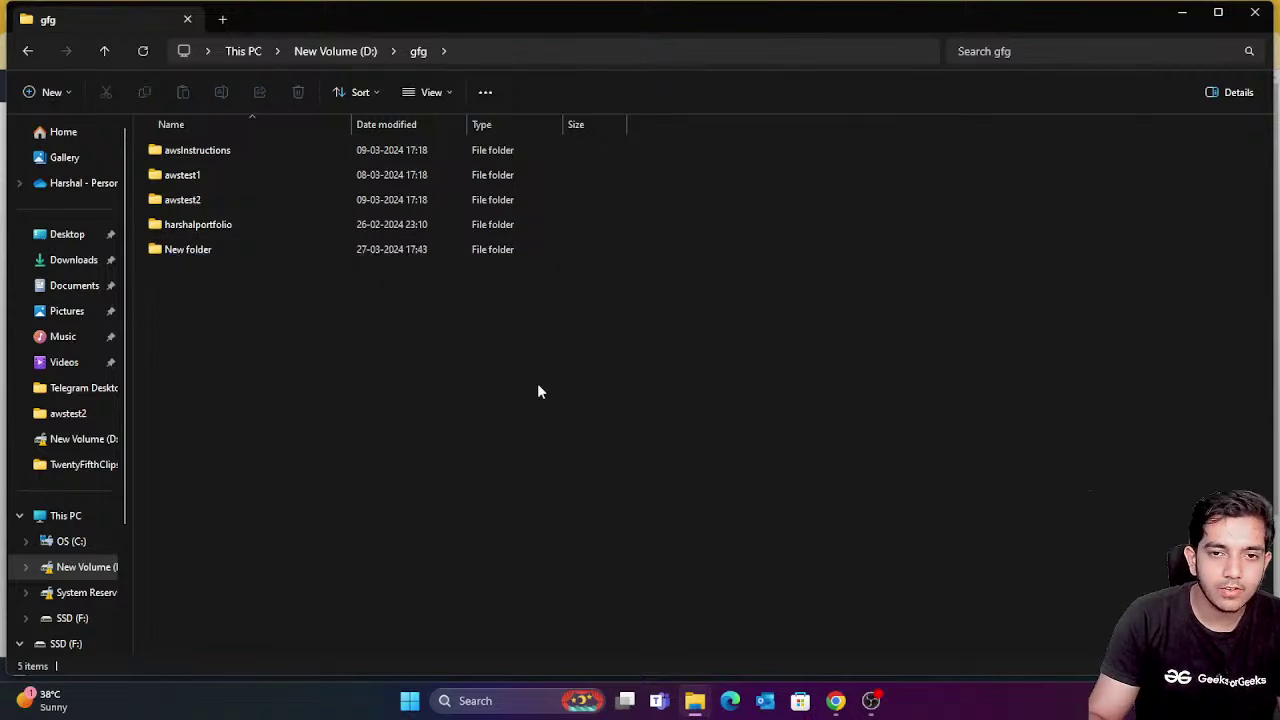
Enter the newly created folder and open it as a project in Visual Studio Code.
double_click(198, 249)
right_click(316, 342)
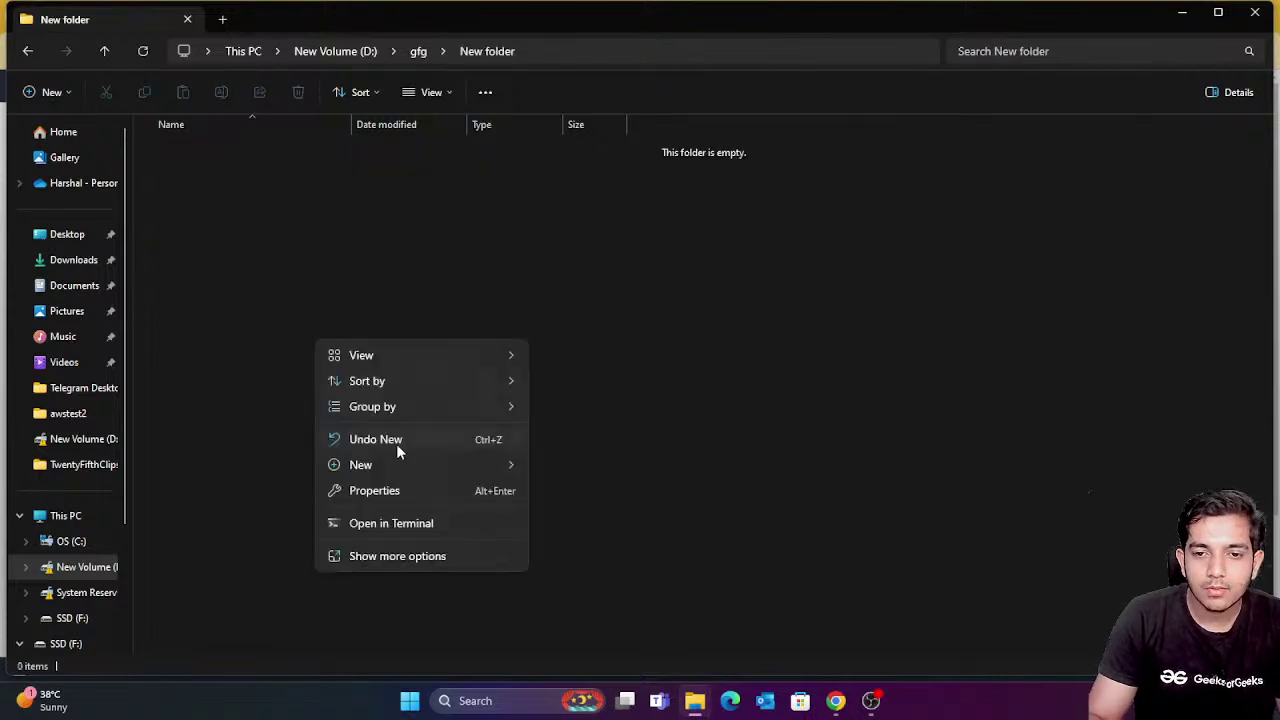
click(372, 555)
click(374, 520)
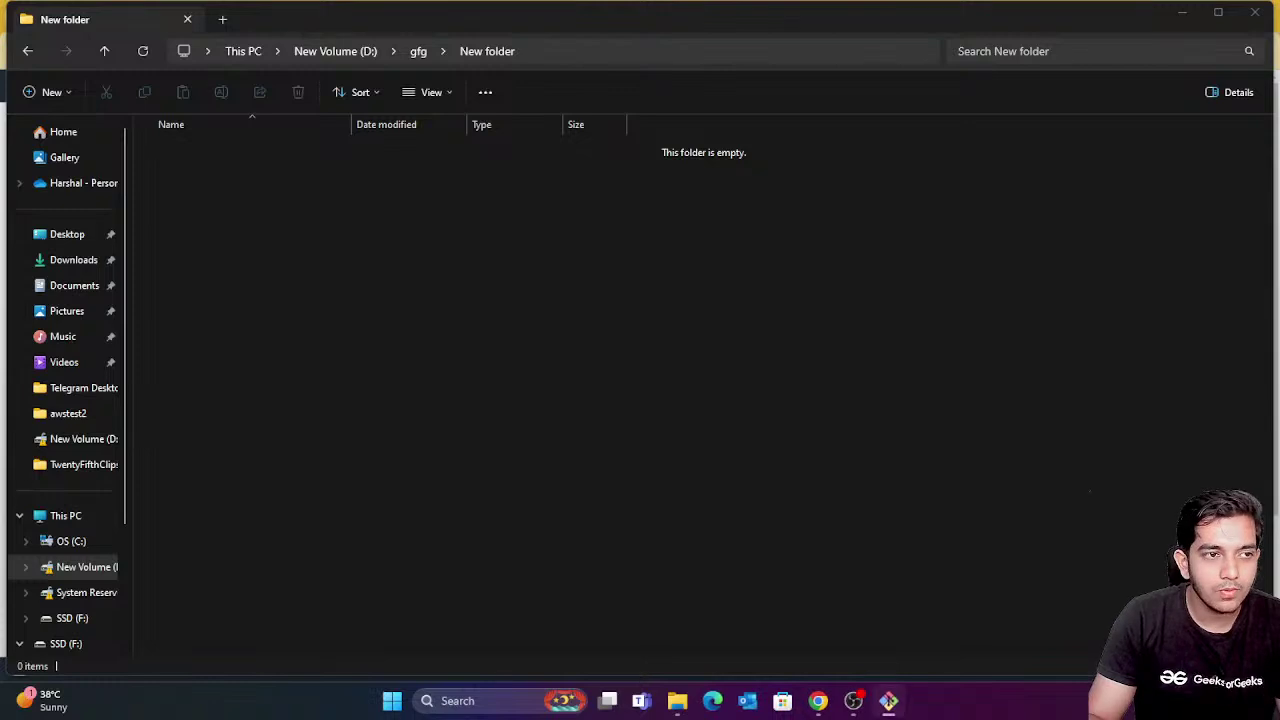
right_click(314, 278)
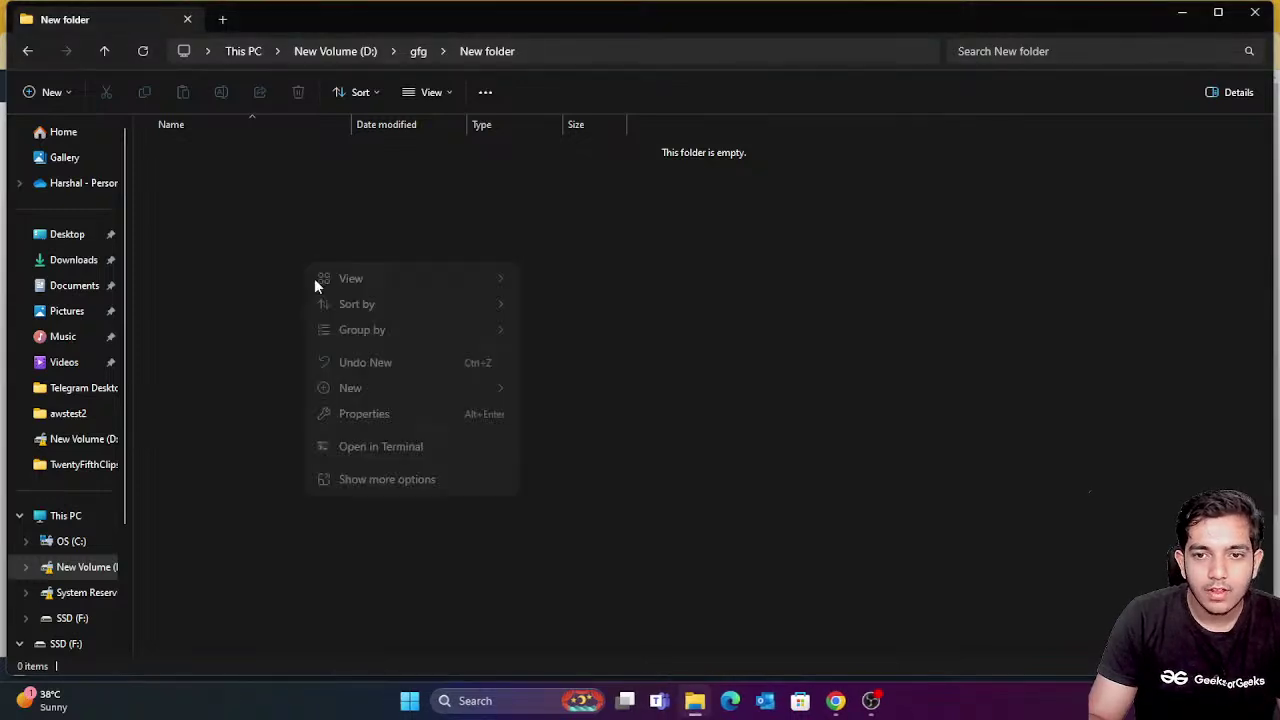
click(358, 478)
click(369, 460)
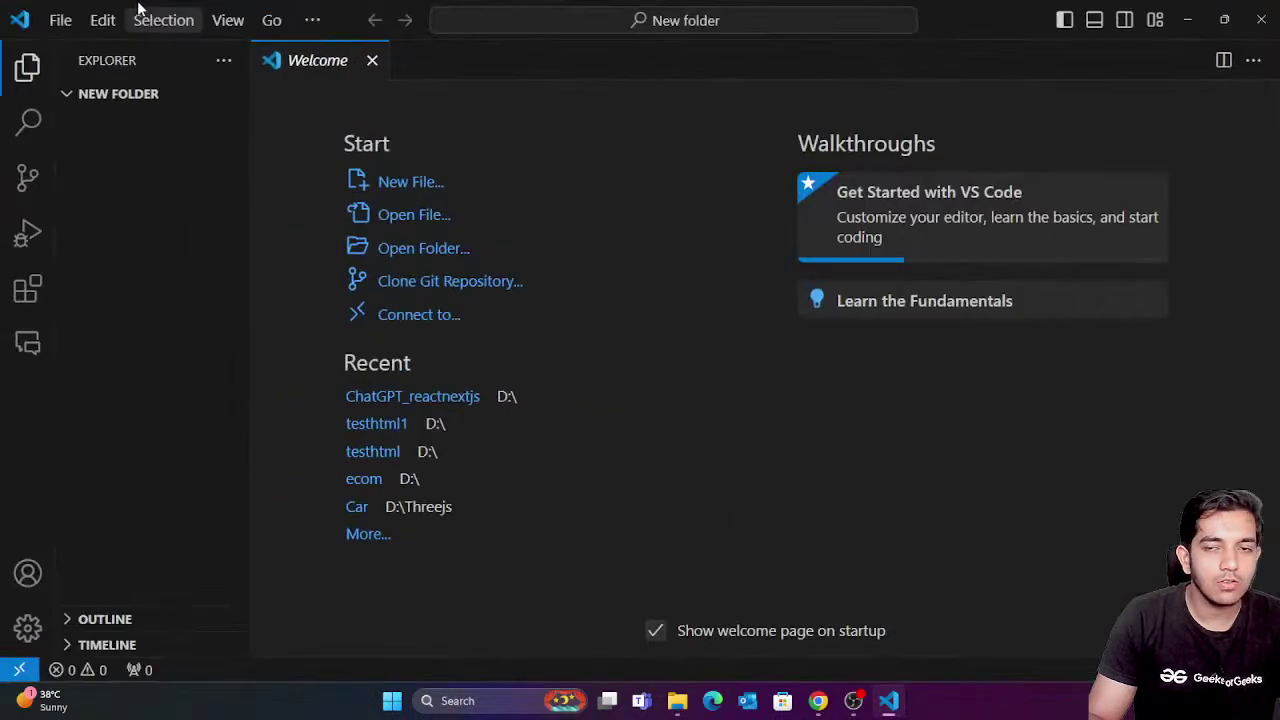
Create a file named error404.html in the project folder and fill it with the standard HTML boilerplate.
click(151, 93)
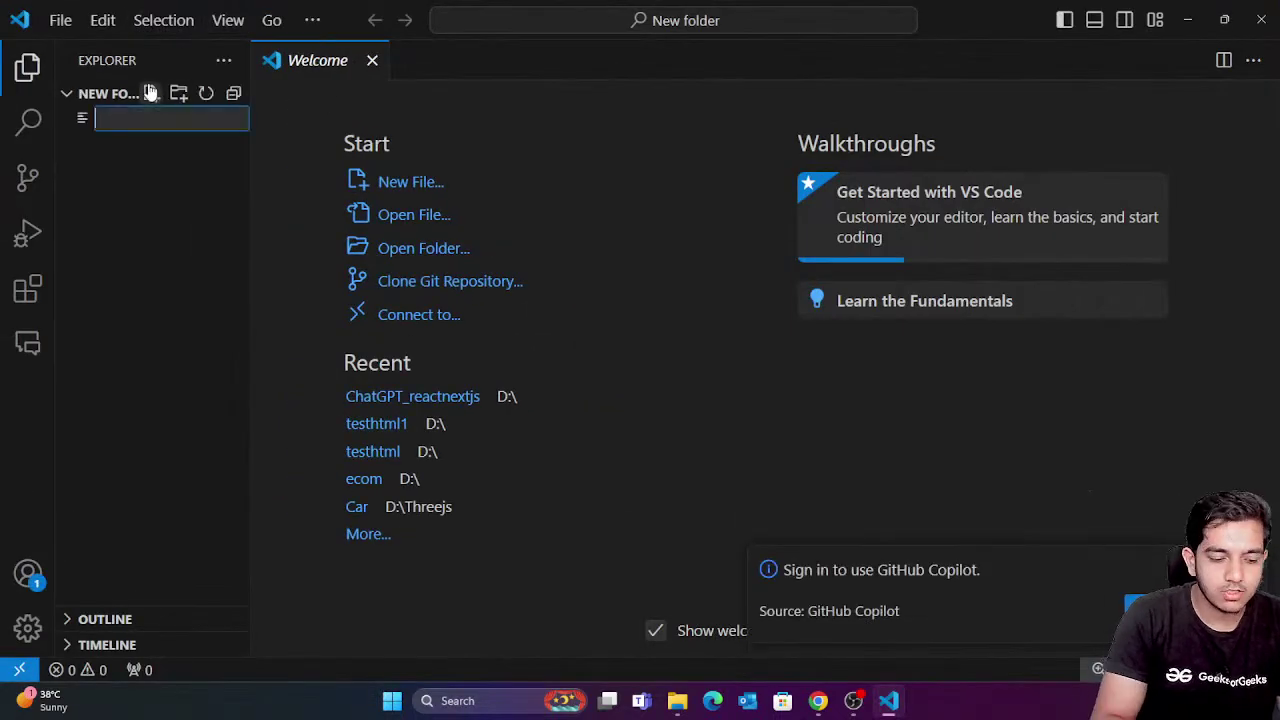
text(error)
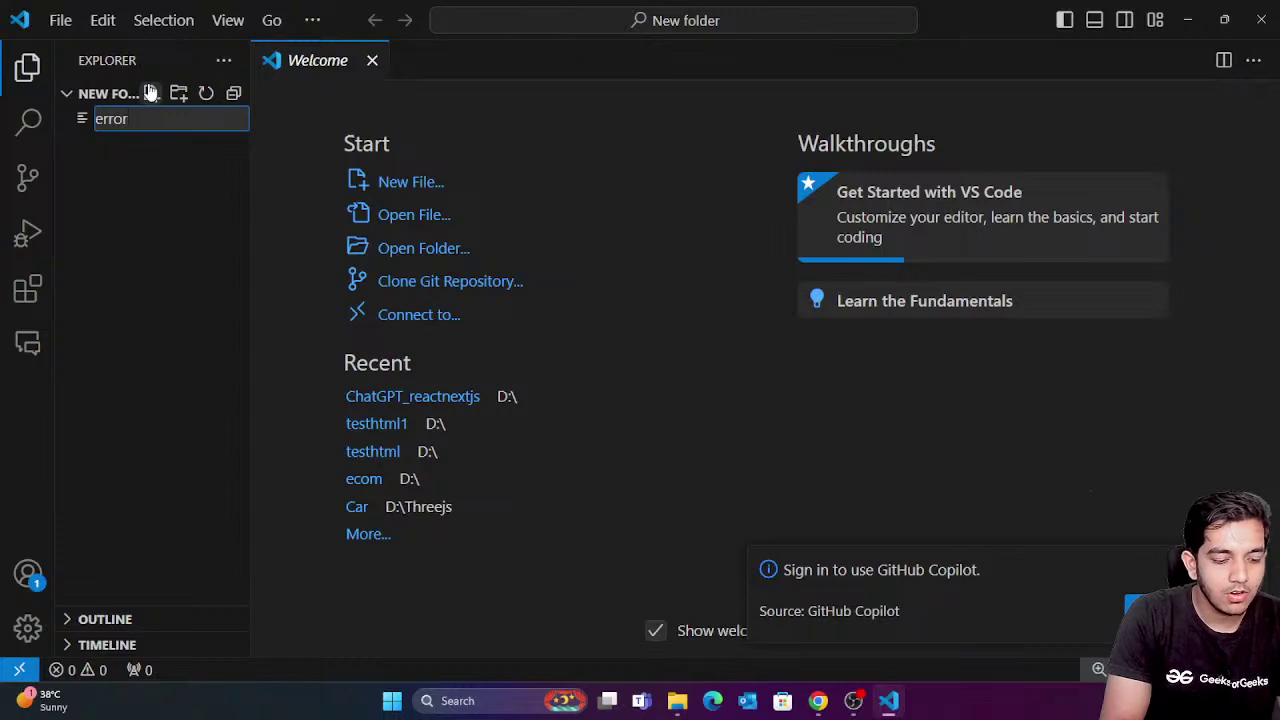
text(404.html)
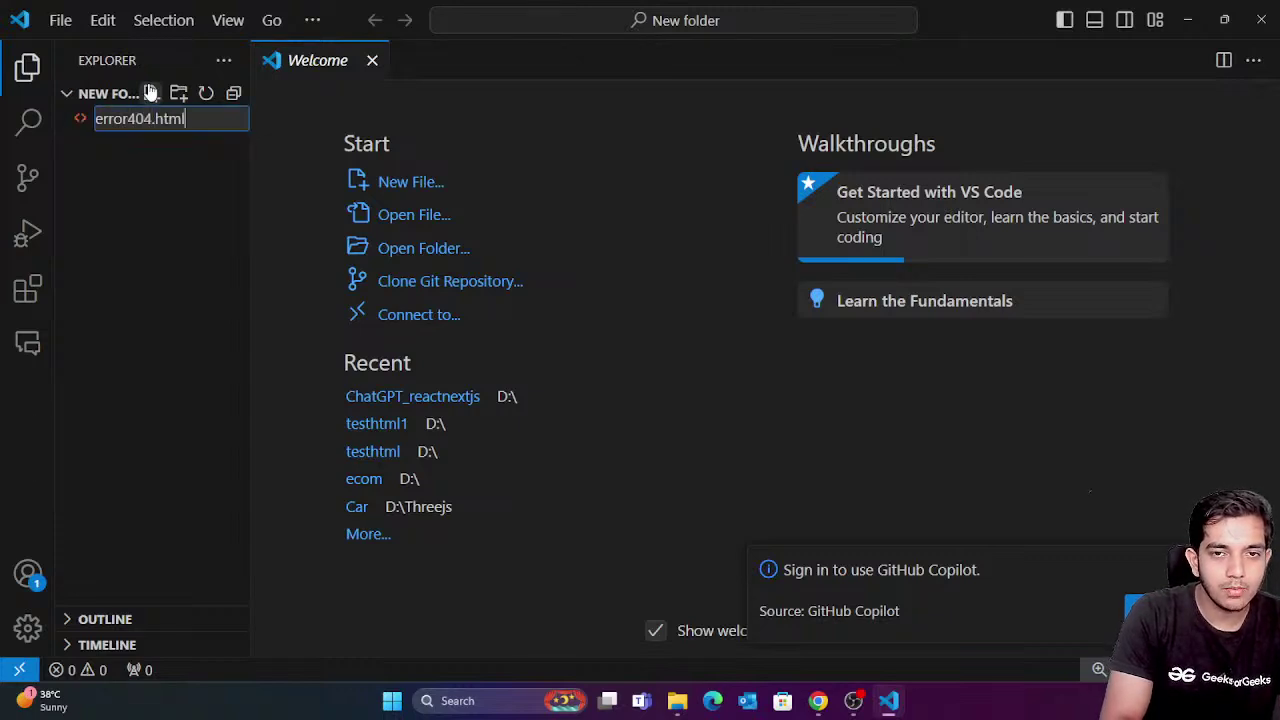
key(Return)
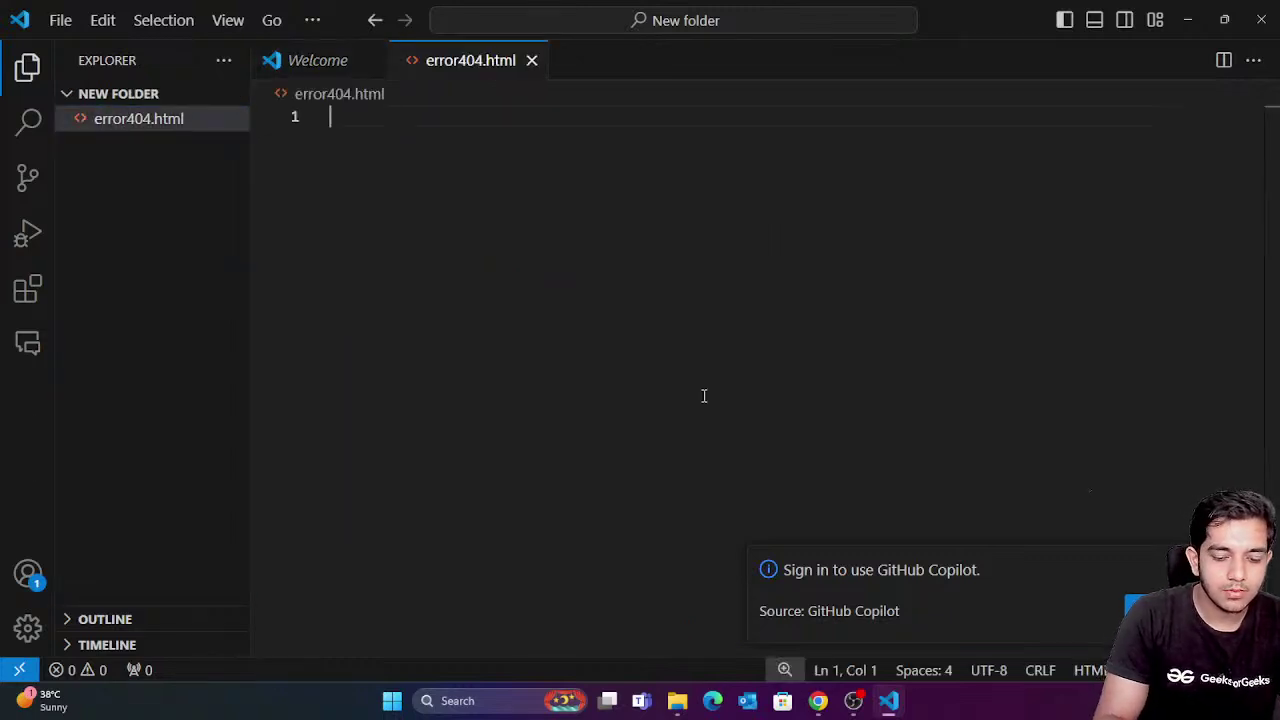
text(!)
key(Return)
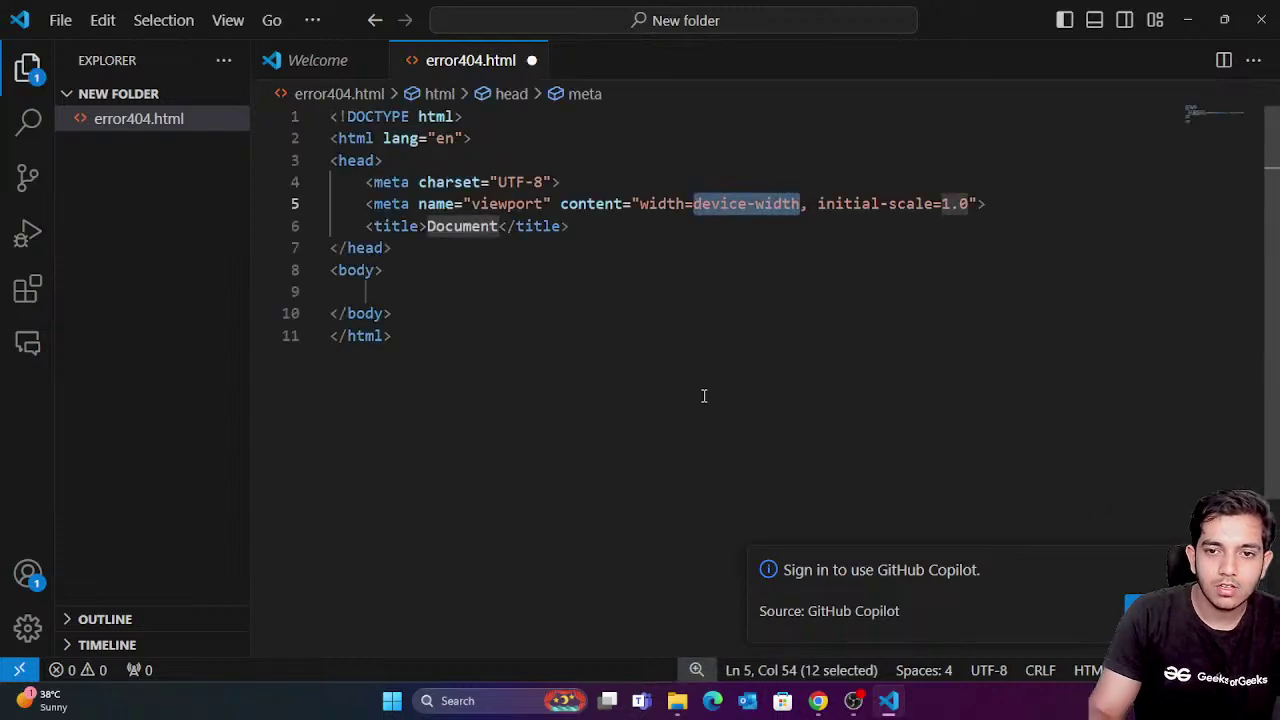
Add an h1 heading reading "This is custom error page by hj" to the body of error404.html and save the file.
click(498, 303)
click(475, 290)
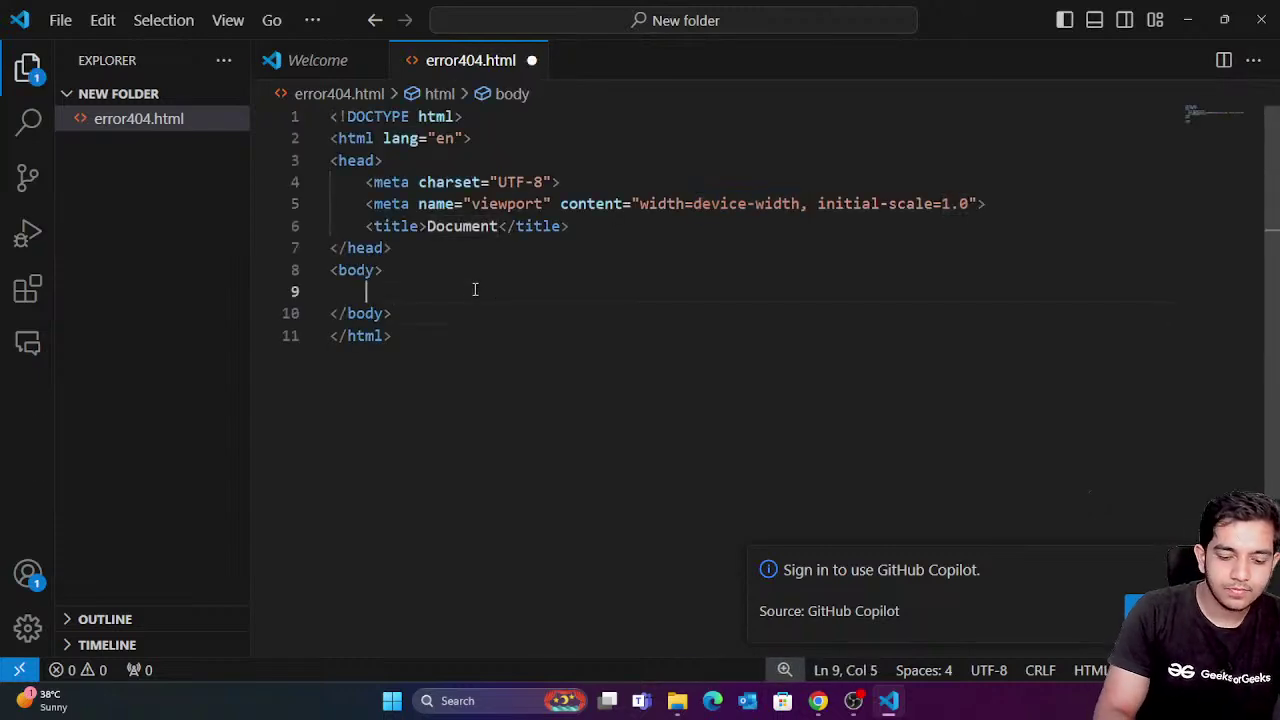
text(<h1>)
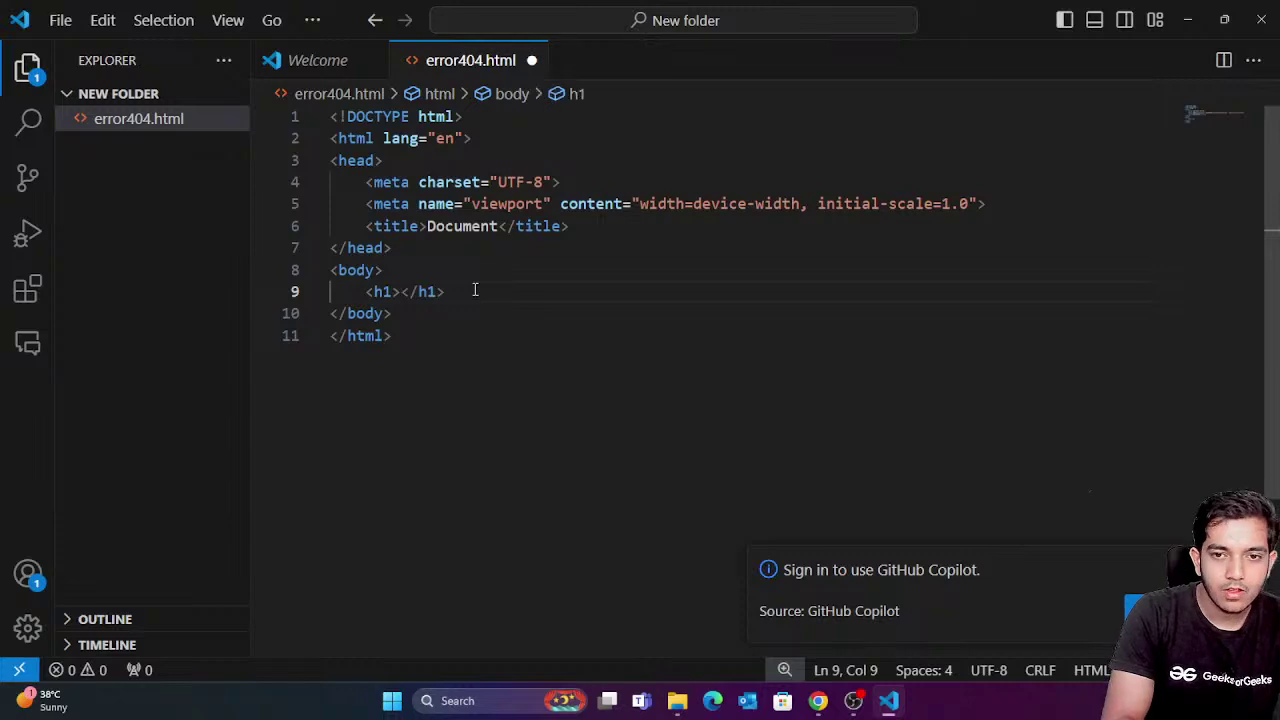
text(This is cus)
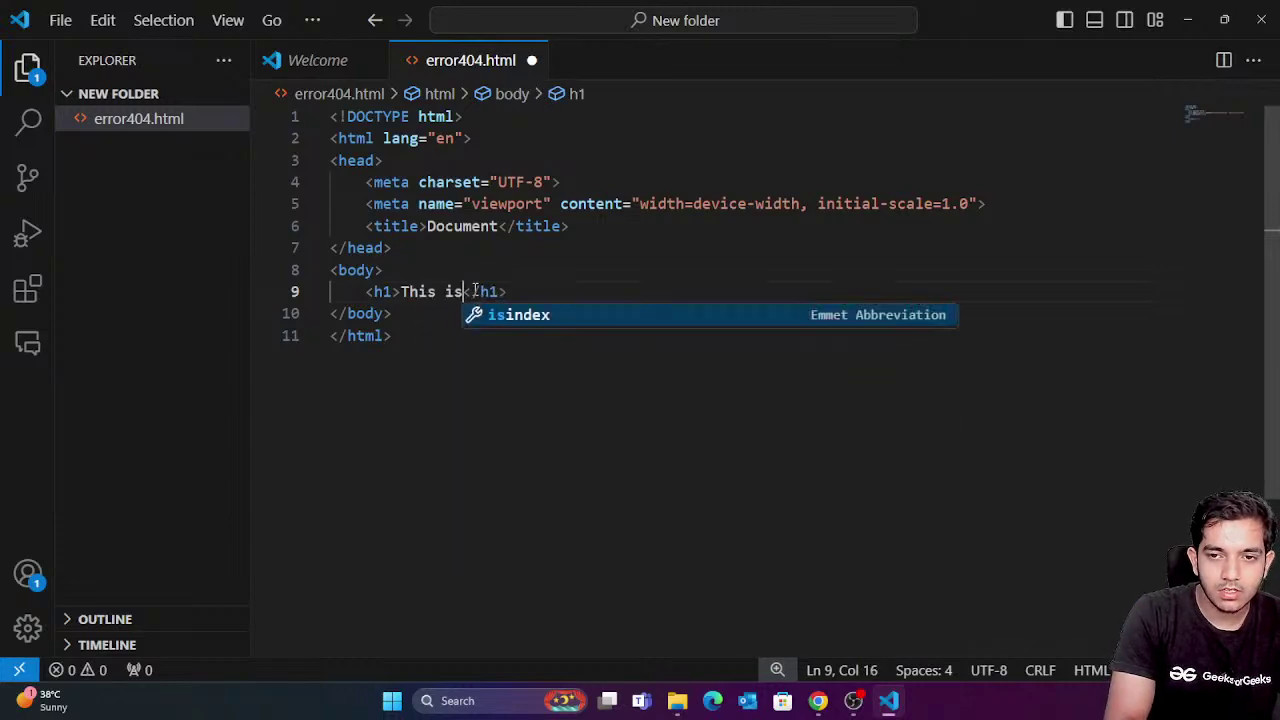
text(tom e)
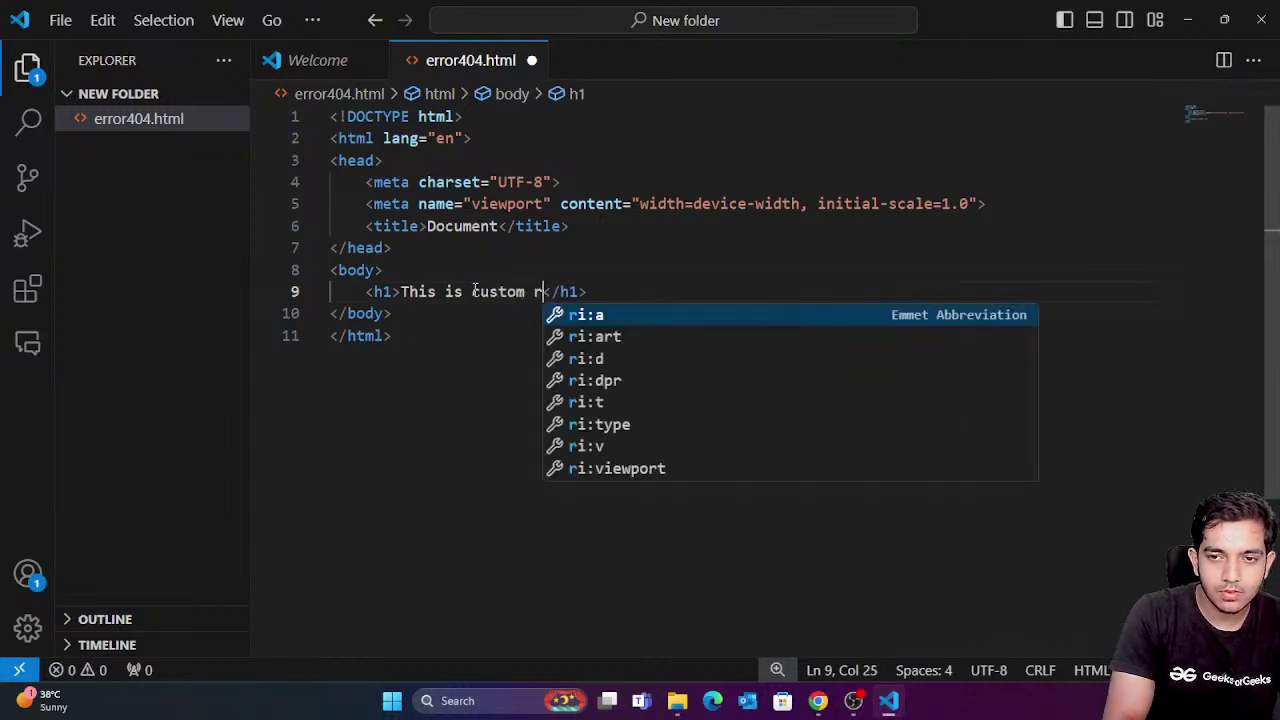
text(rror page )
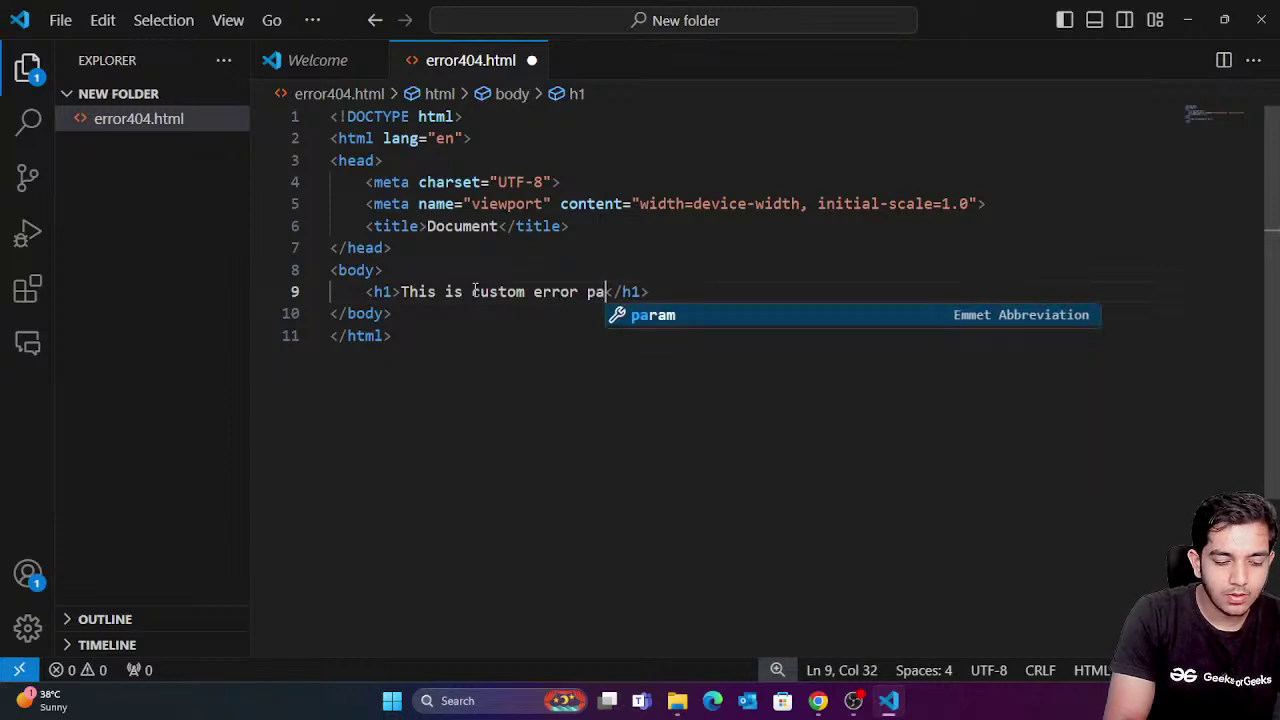
text(by hj)
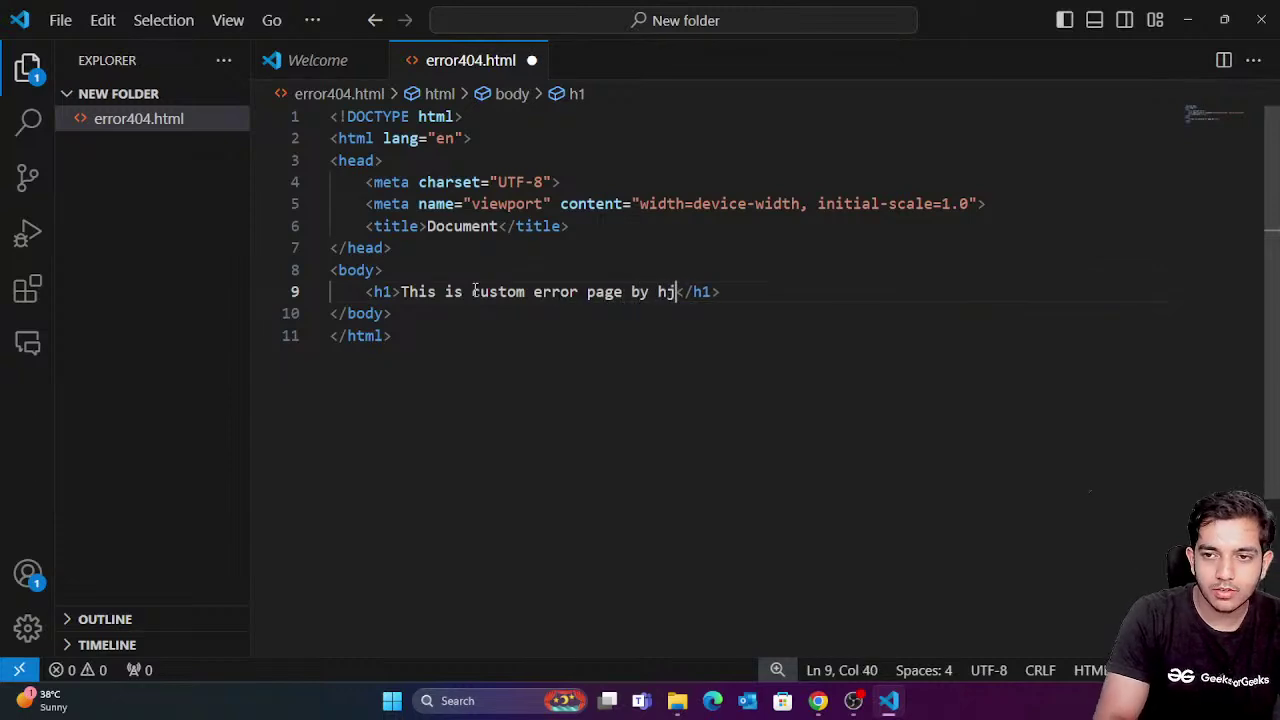
click(903, 351)
key(ctrl+s)
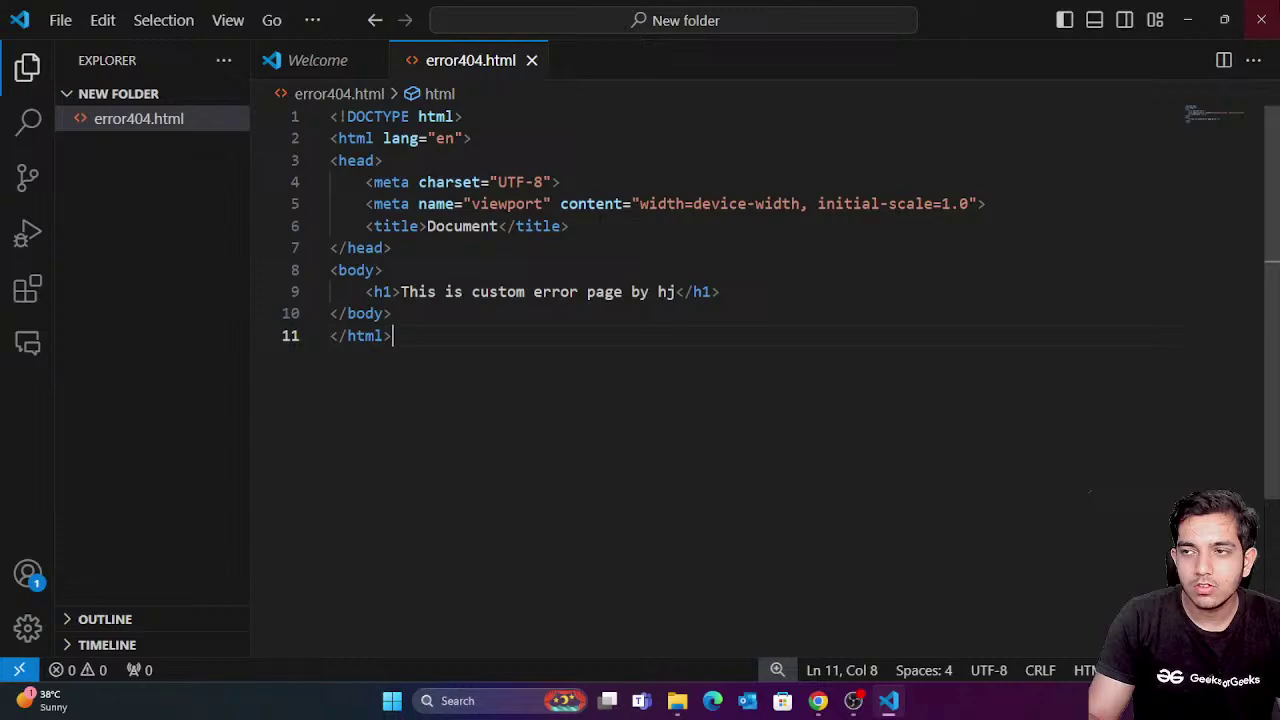
Close the code editor, upload error404.html from the new folder to the bucket's files/ folder, and return to the object list.
click(1261, 20)
click(300, 149)
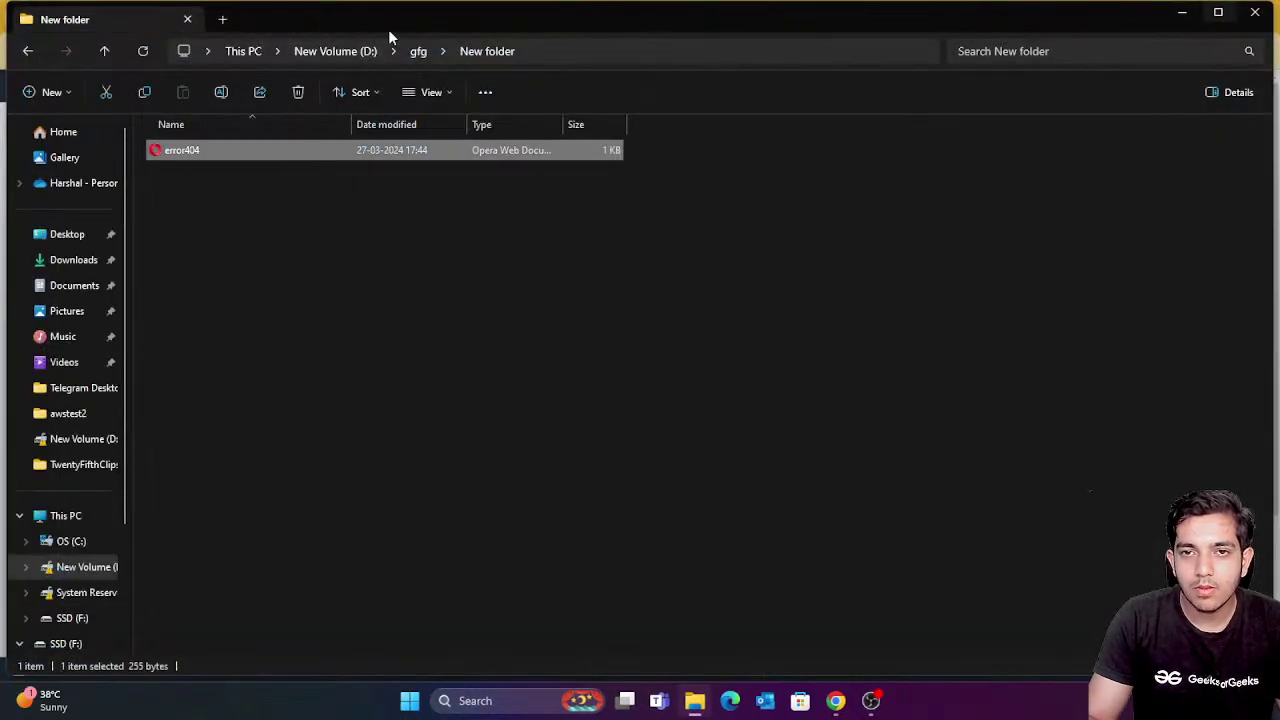
drag(390, 24, 1062, 204)
drag(850, 323, 232, 468)
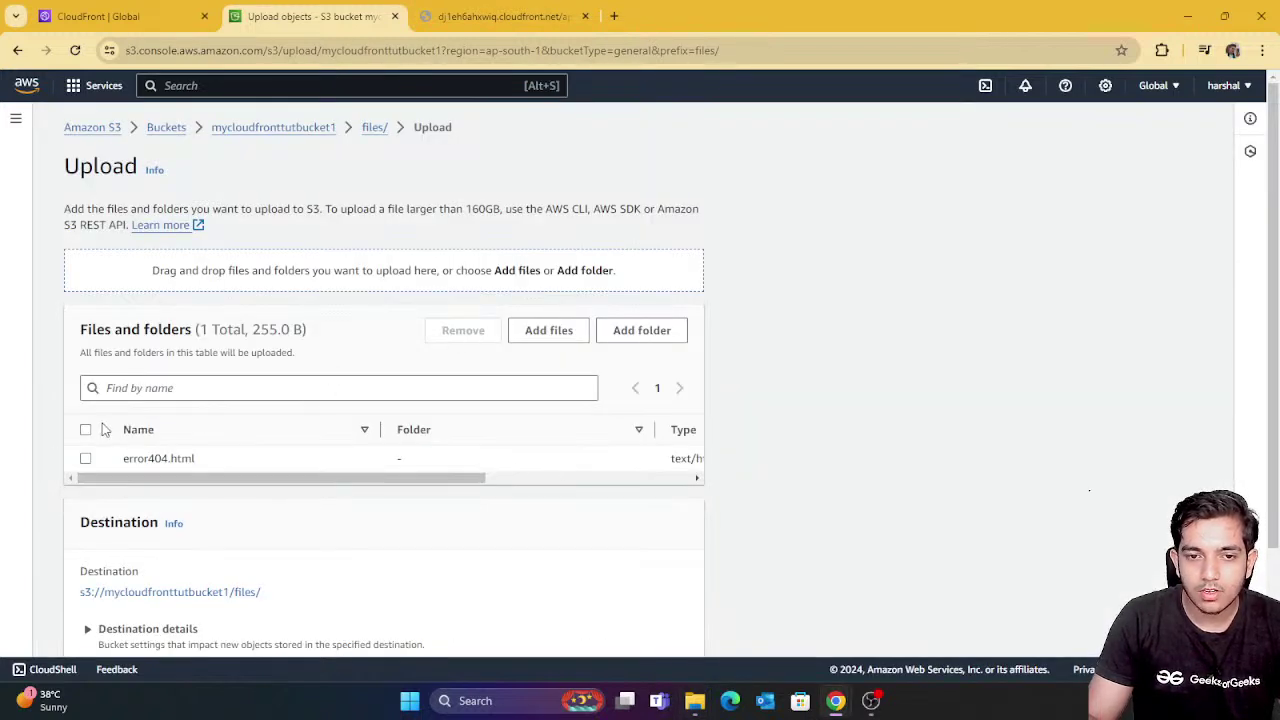
click(86, 430)
scroll(617, 340, down, 3)
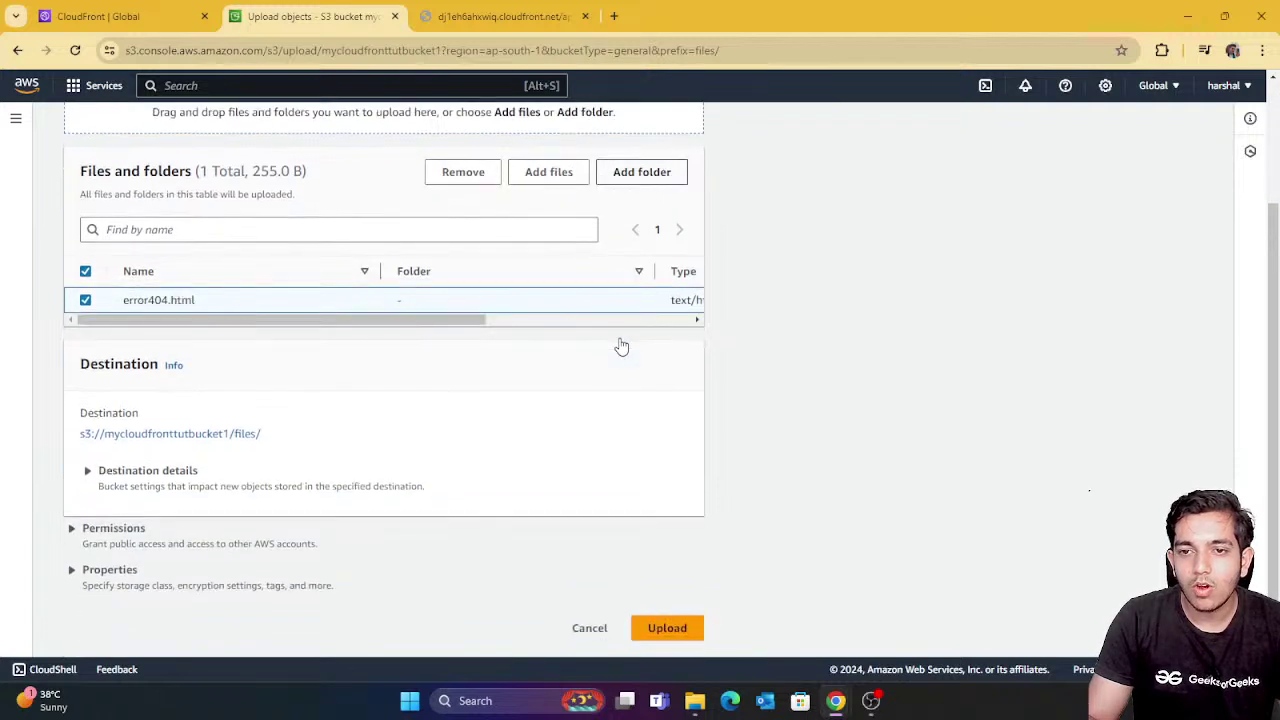
click(662, 628)
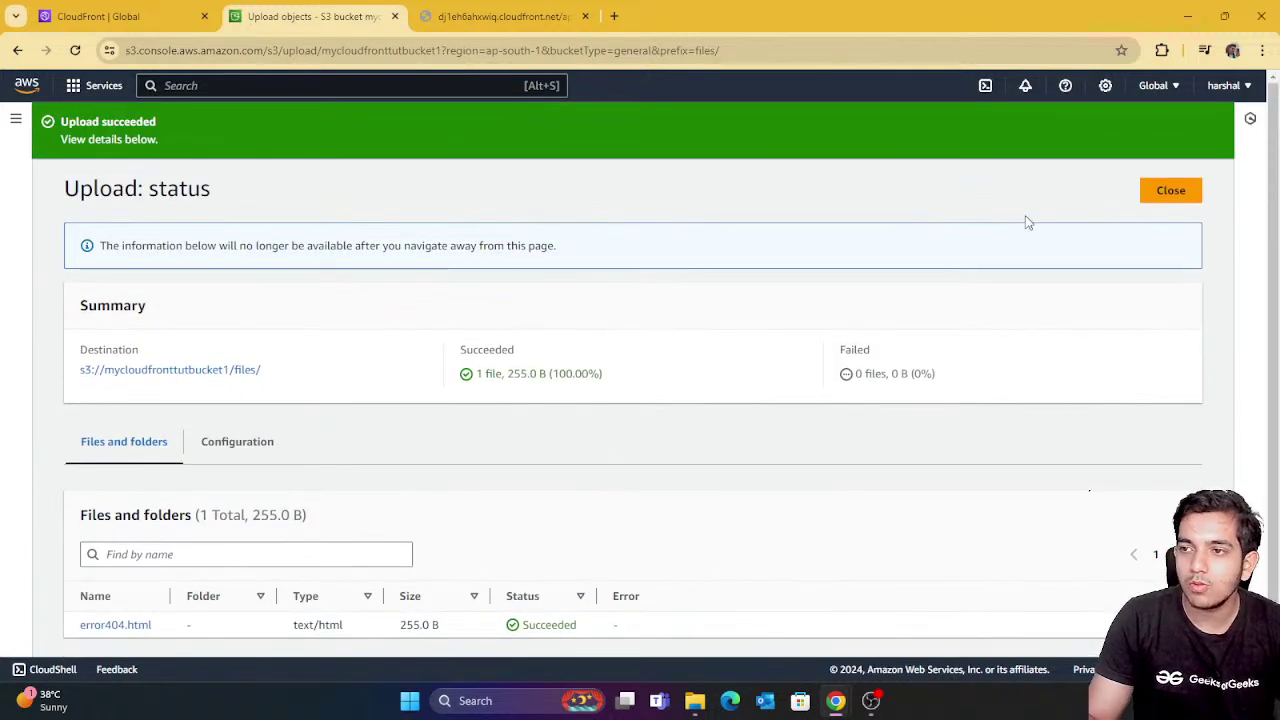
click(1168, 191)
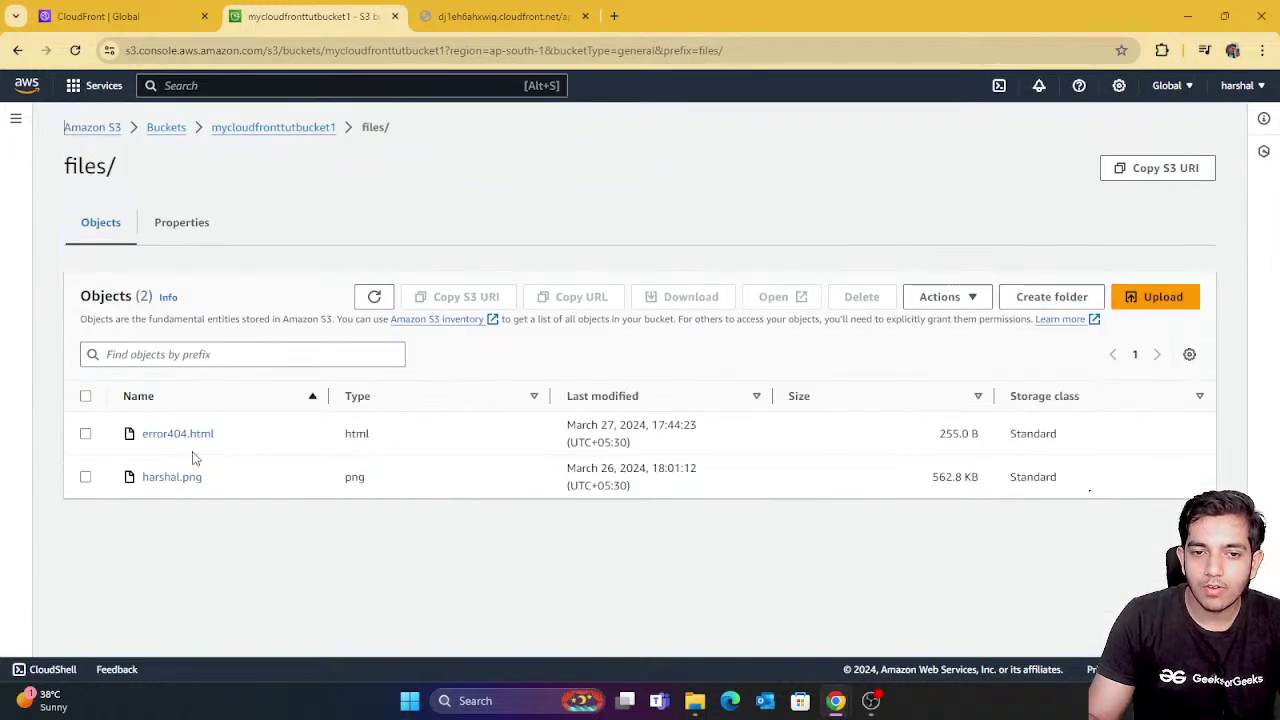
Load /files/error404.html on the CloudFront domain in place of the login API page and check its heading.
click(500, 16)
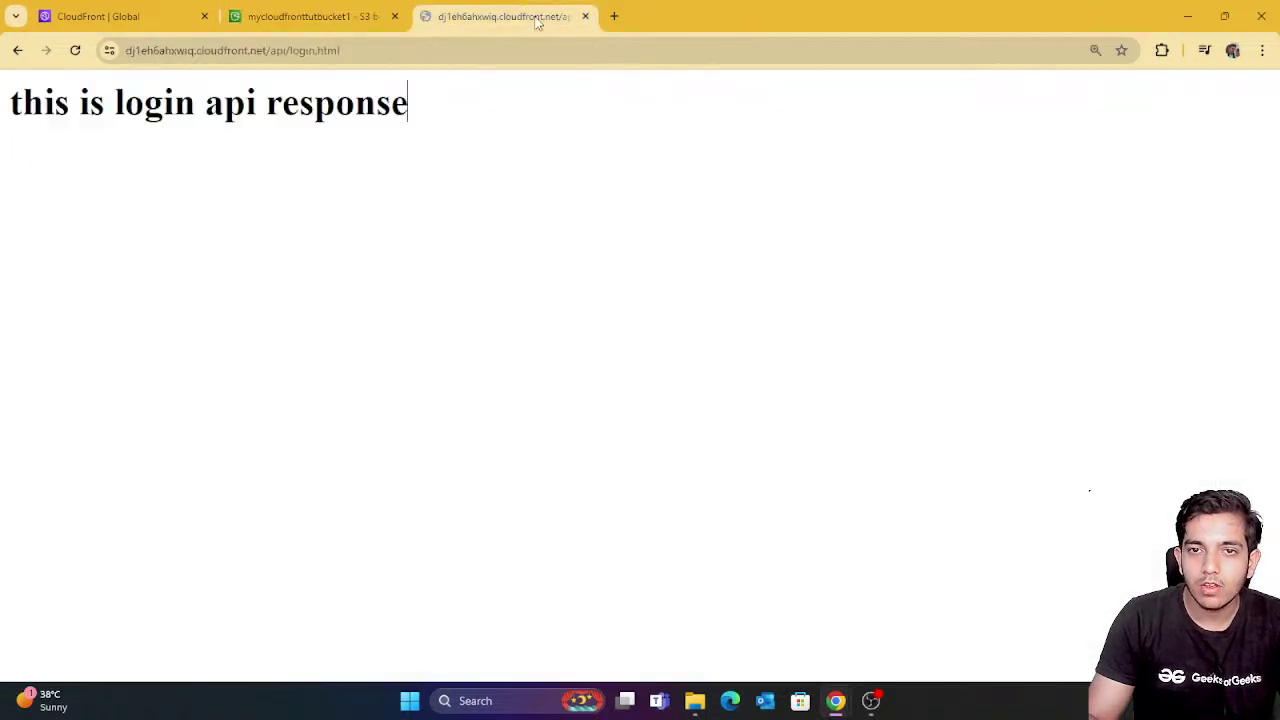
click(386, 49)
click(371, 49)
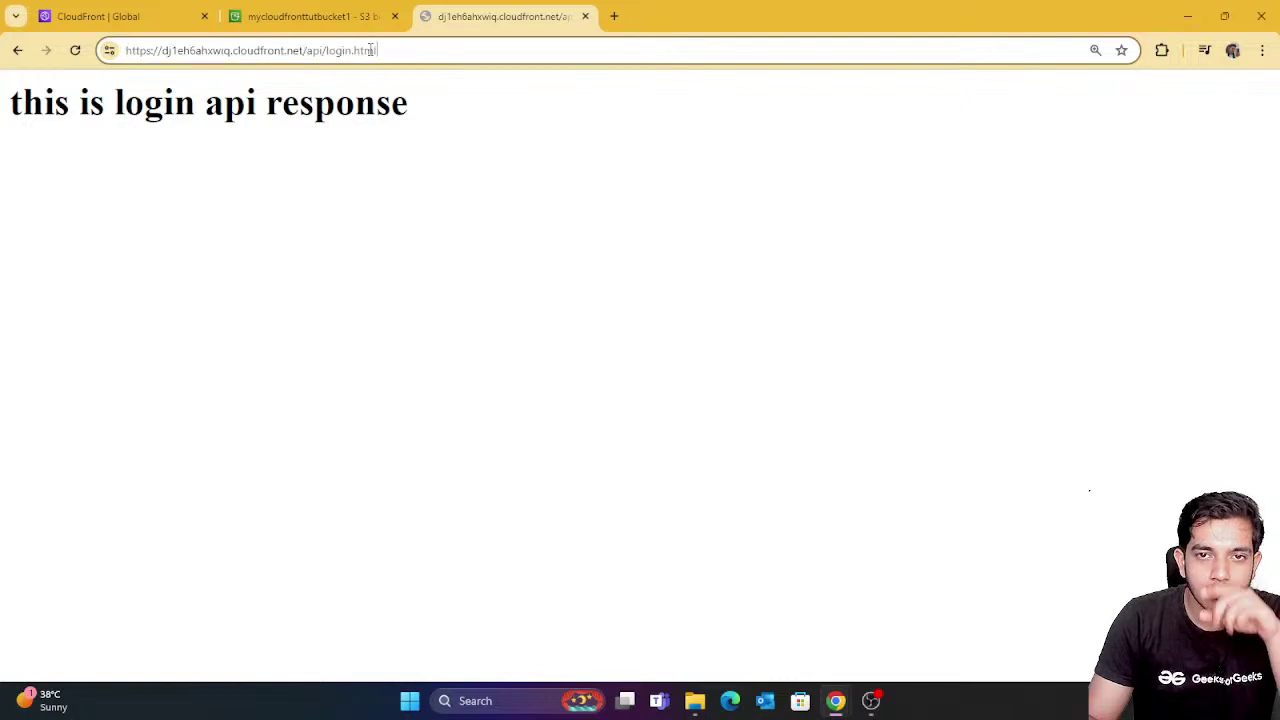
drag(378, 50, 306, 50)
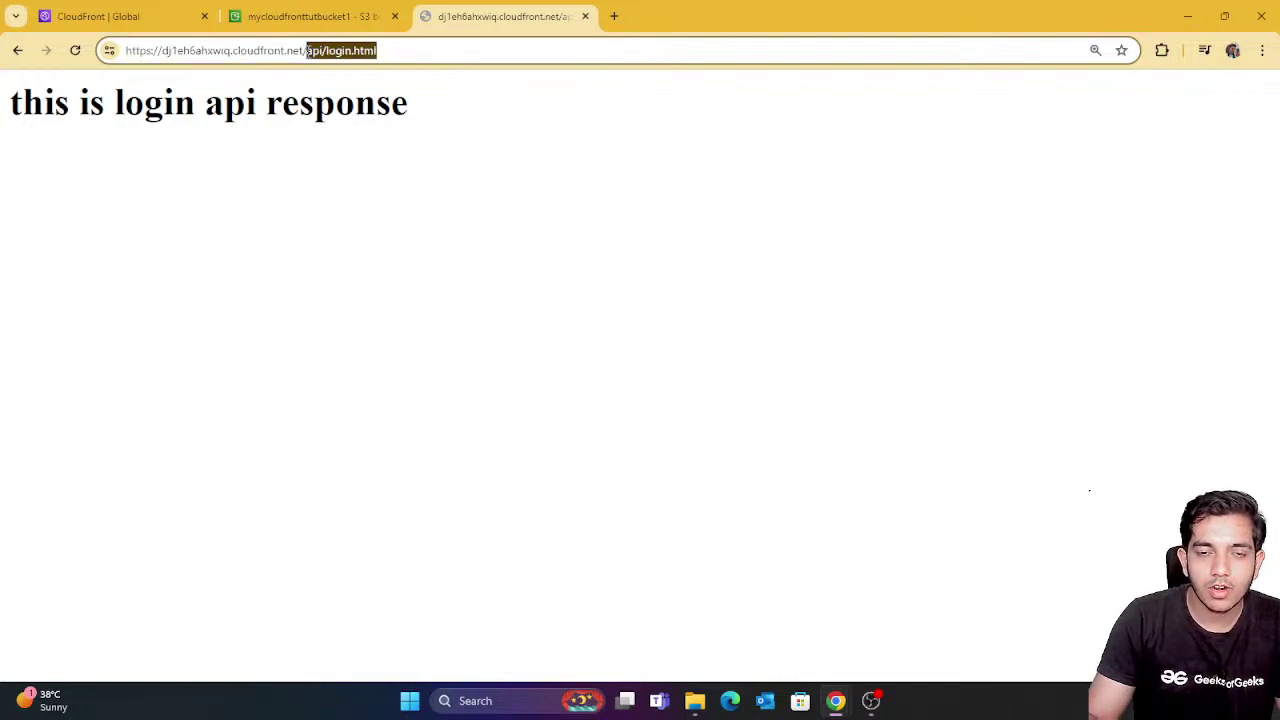
text(files/)
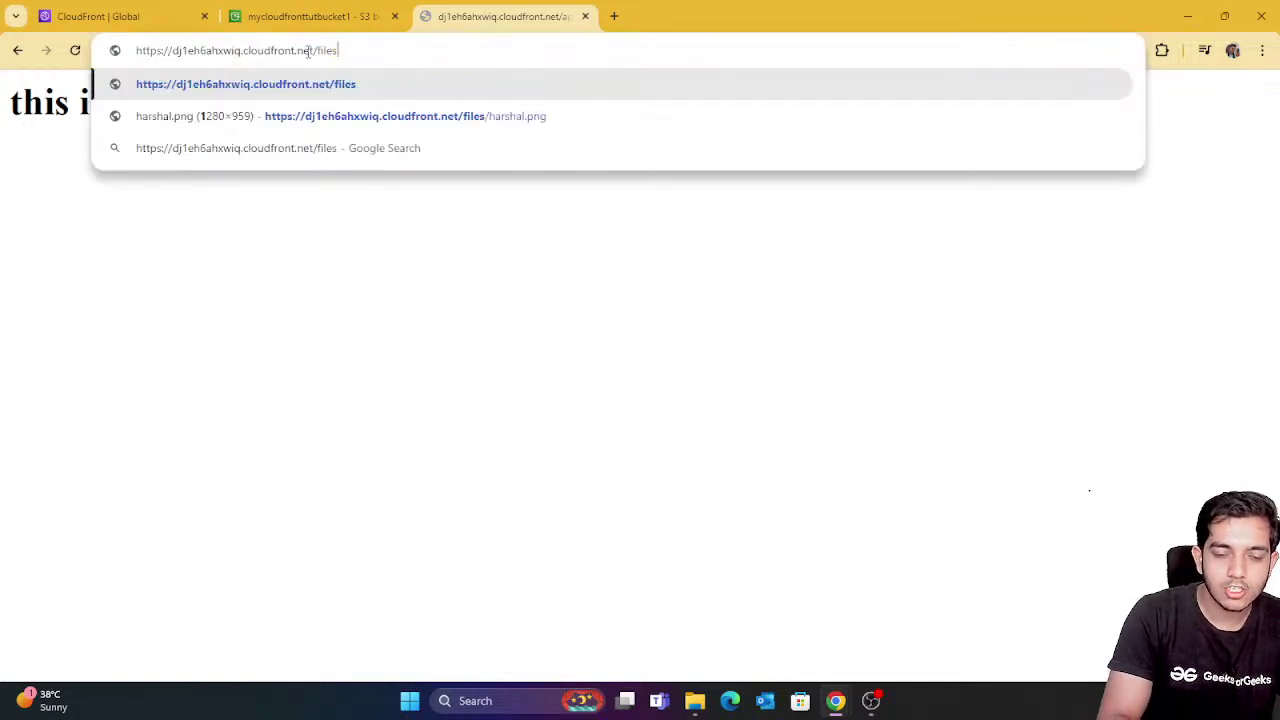
text(error)
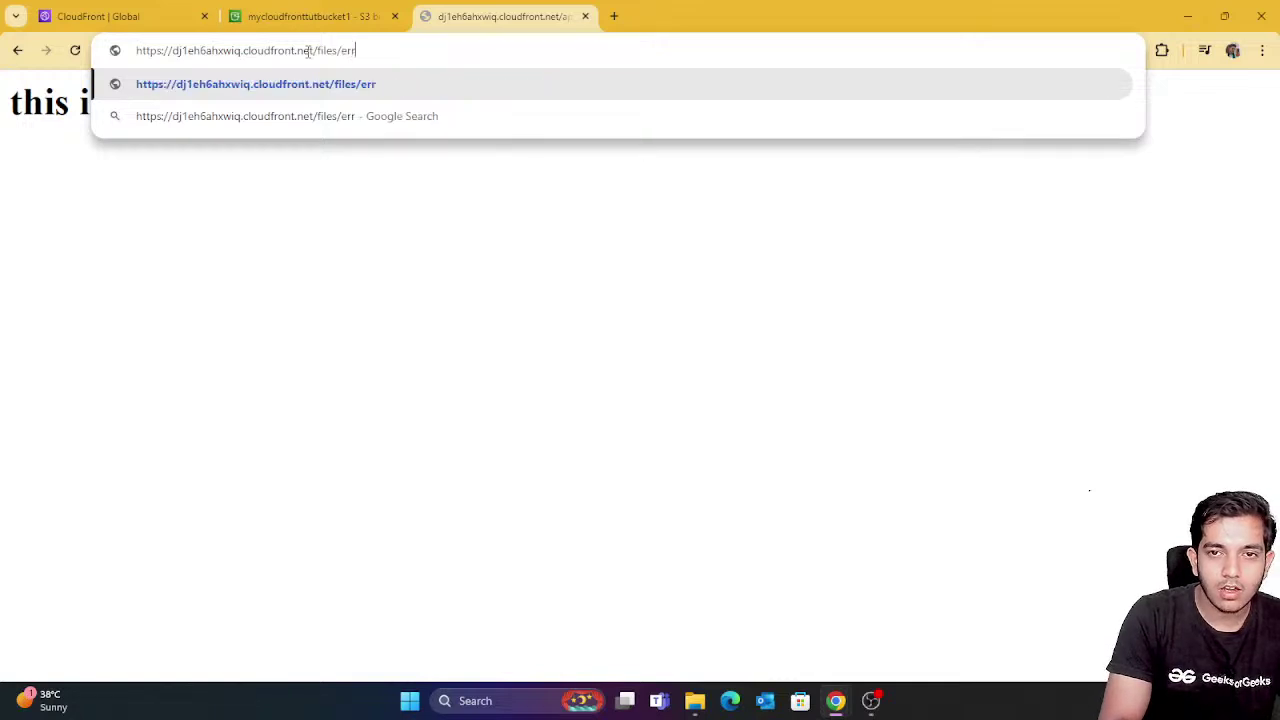
click(283, 14)
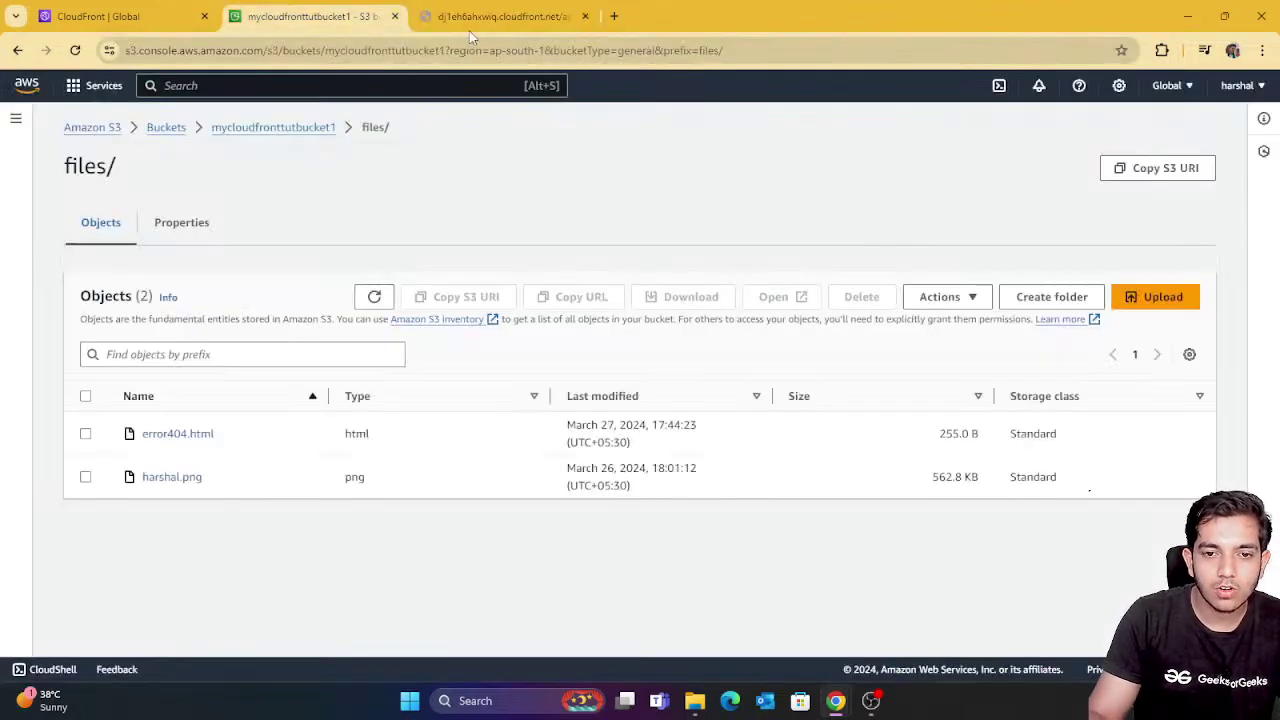
click(478, 10)
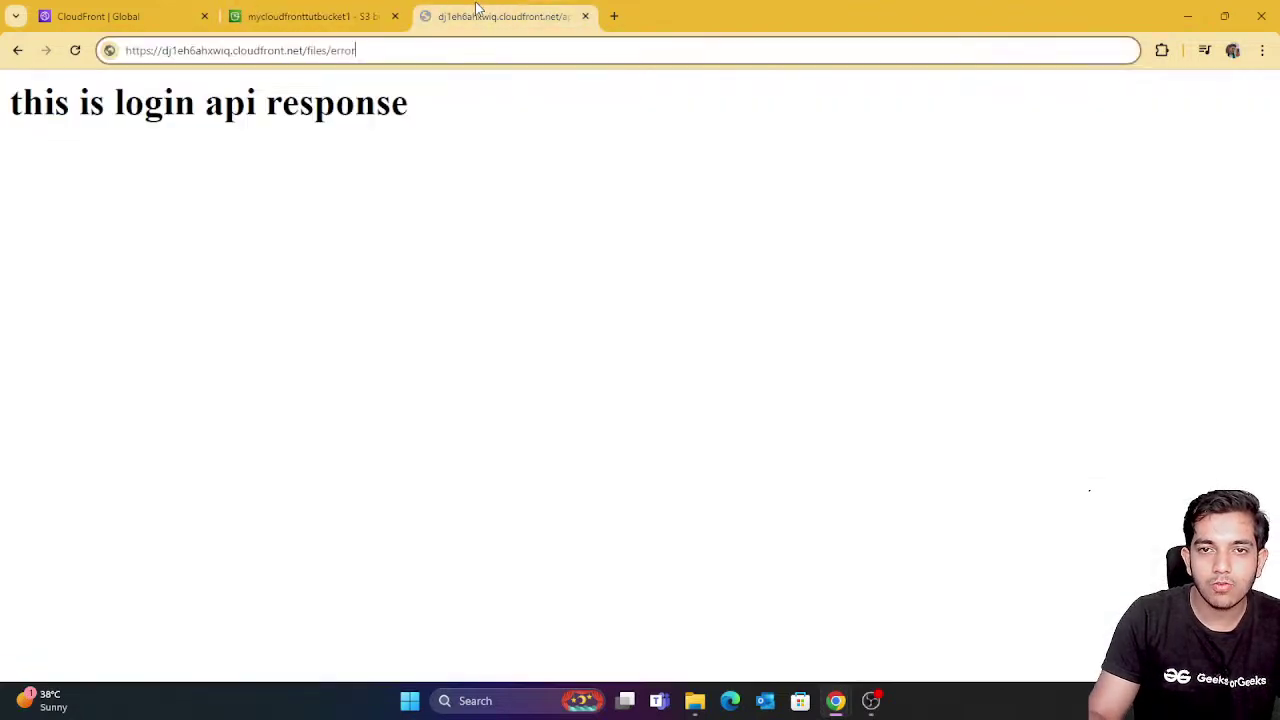
click(383, 45)
text(404.)
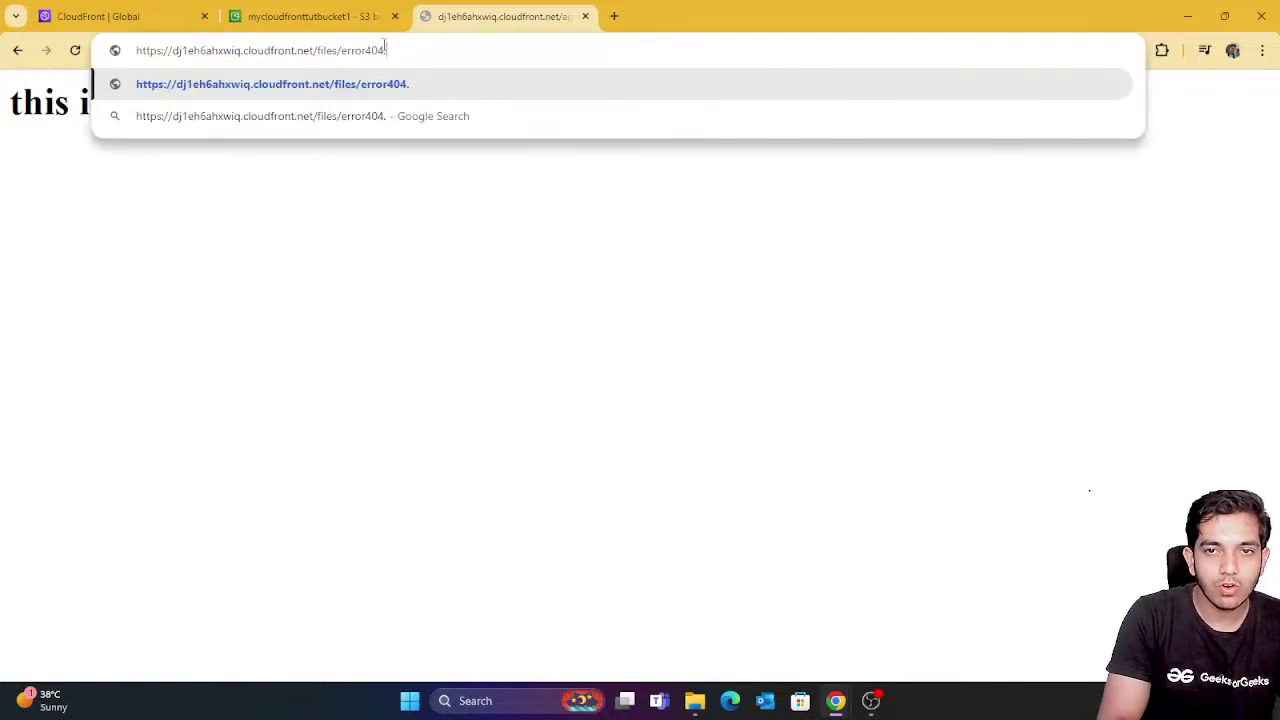
text(html)
key(Return)
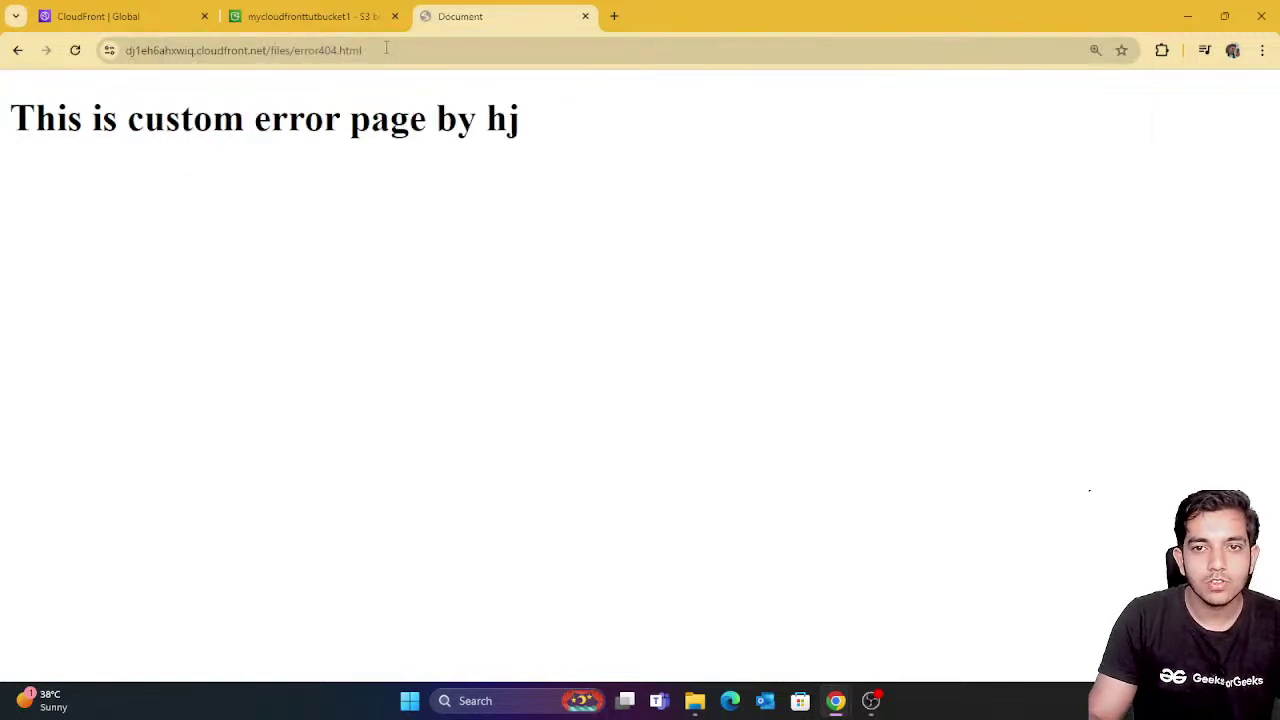
drag(102, 118, 426, 118)
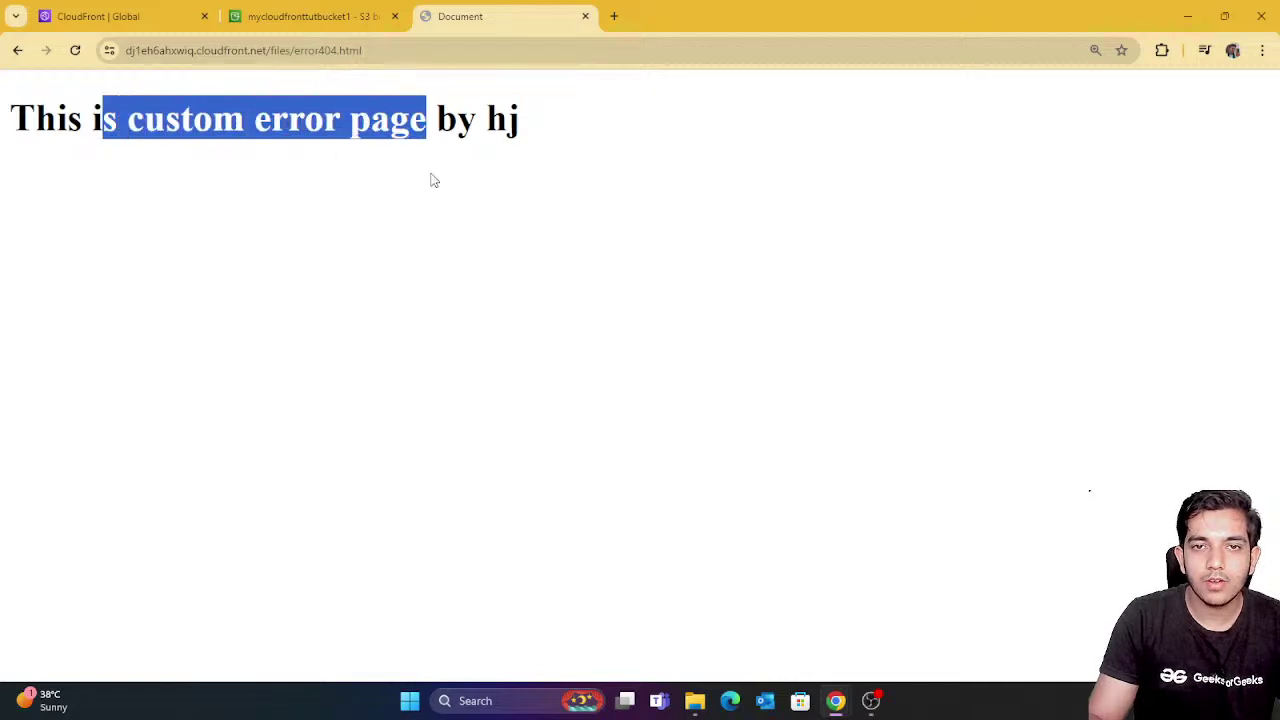
Copy the path /files/error404.html from the page's URL and set it as the response page path of the CloudFront custom error response.
click(372, 50)
drag(400, 50, 304, 52)
key(ctrl+c)
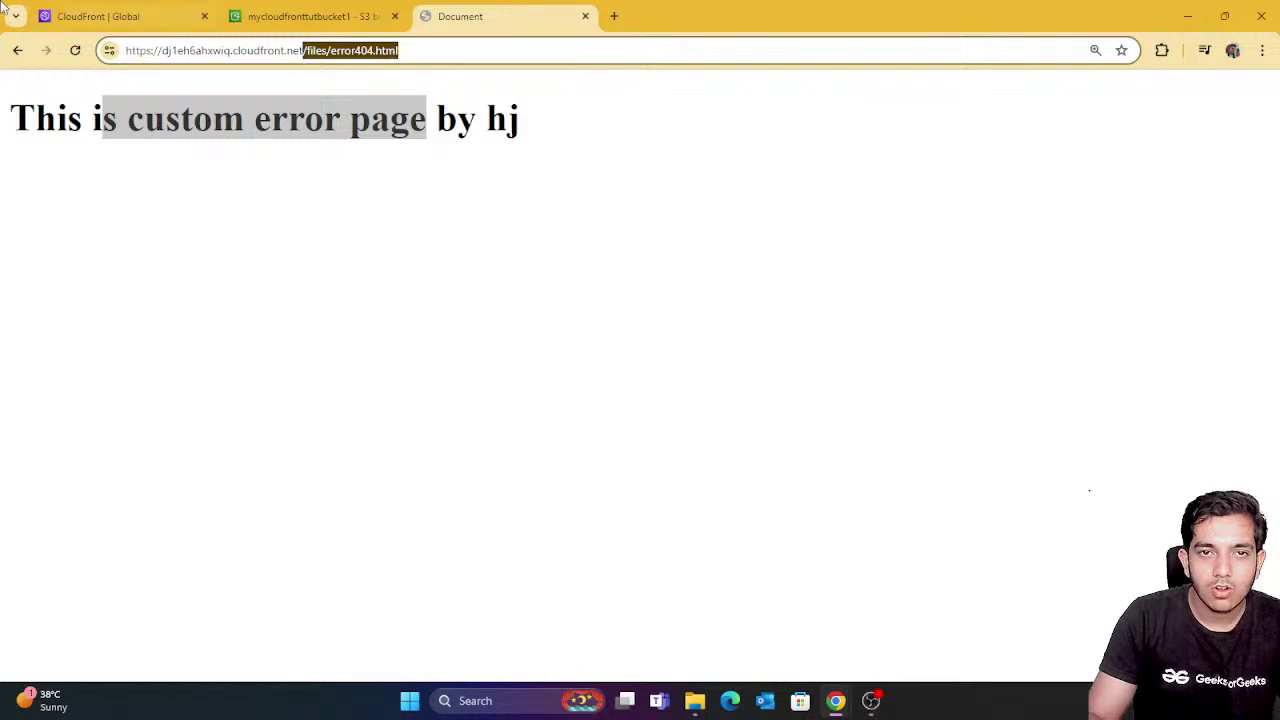
click(98, 16)
key(ctrl+v)
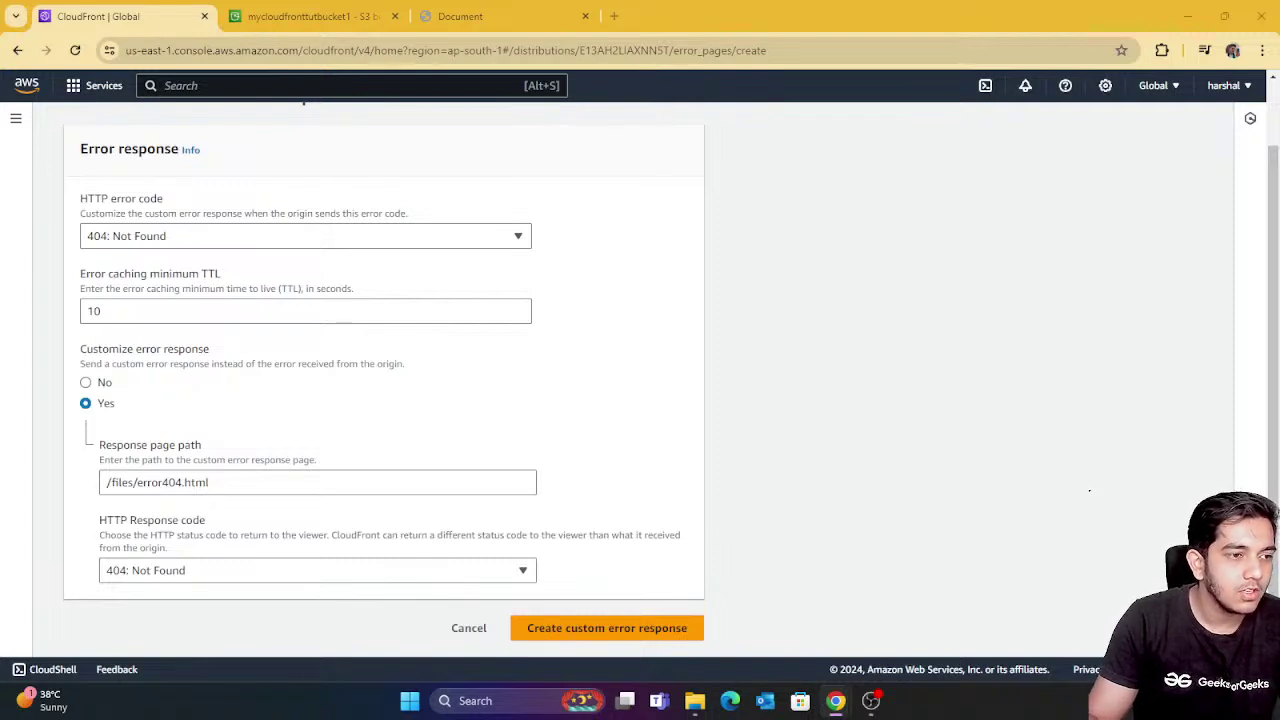
Create the custom error response keeping HTTP response code 404: Not Found, and check the distribution's deployment status.
click(123, 482)
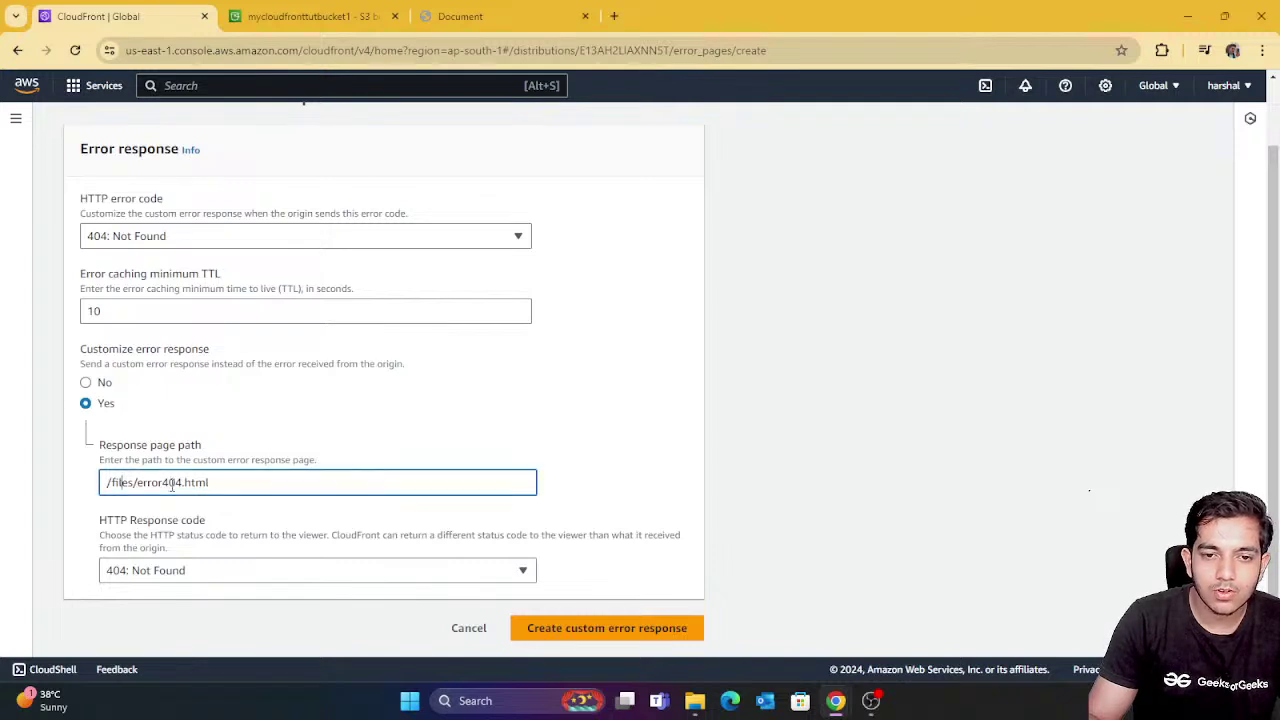
click(212, 570)
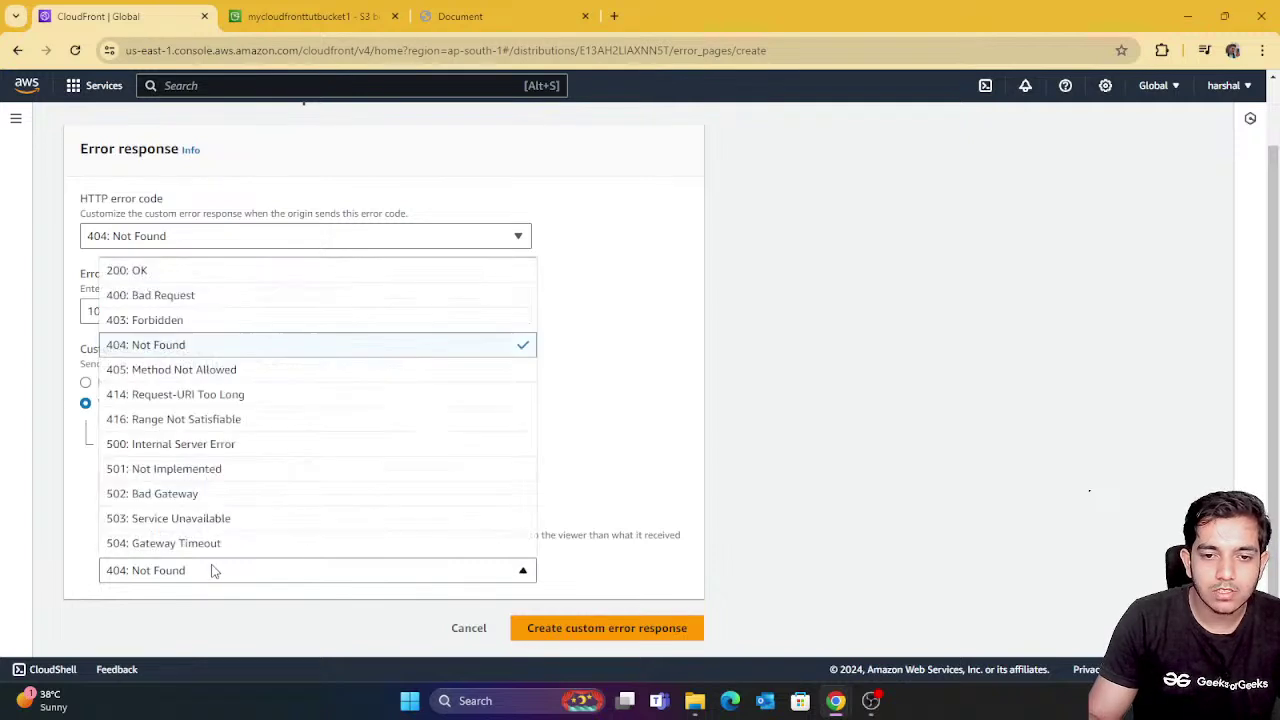
click(212, 570)
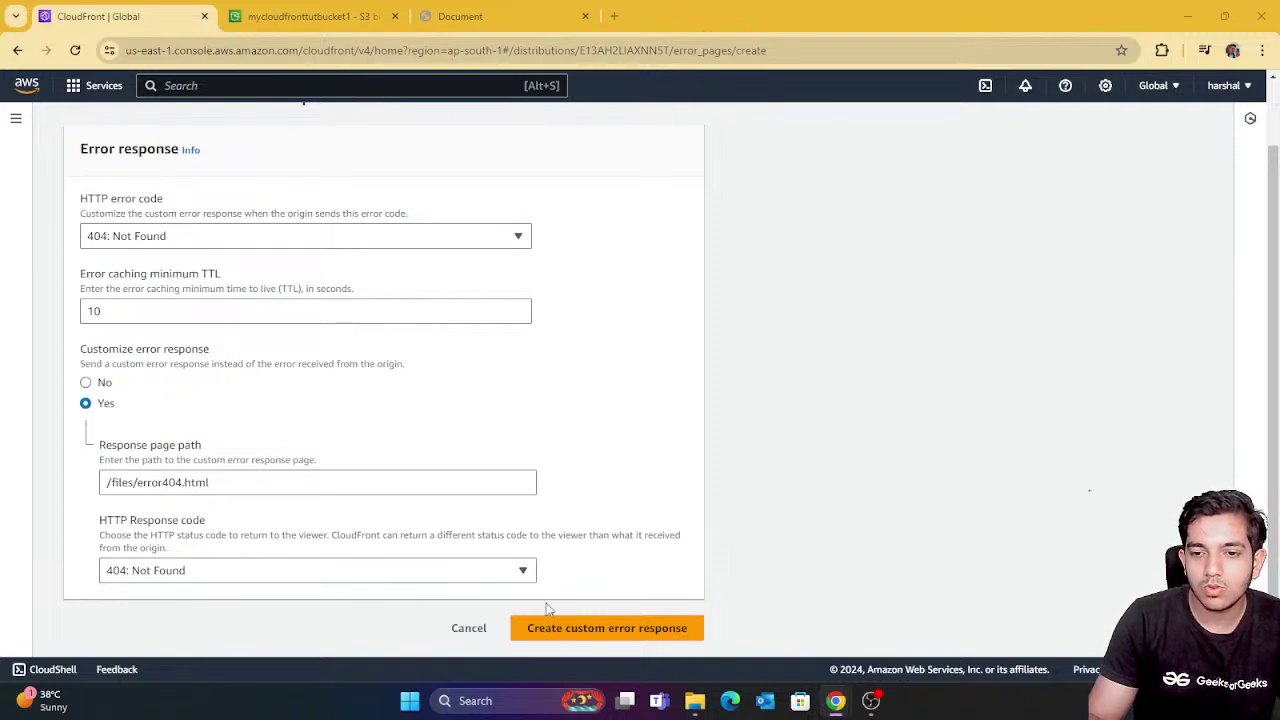
click(629, 628)
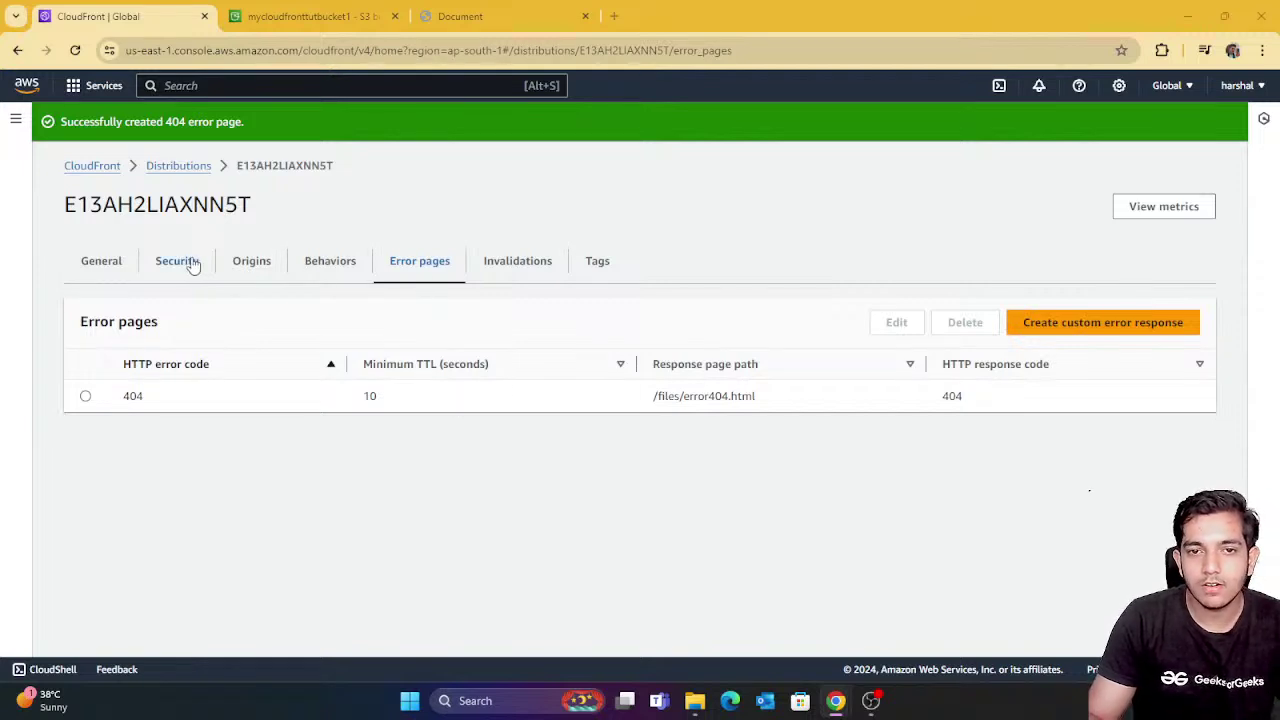
click(109, 262)
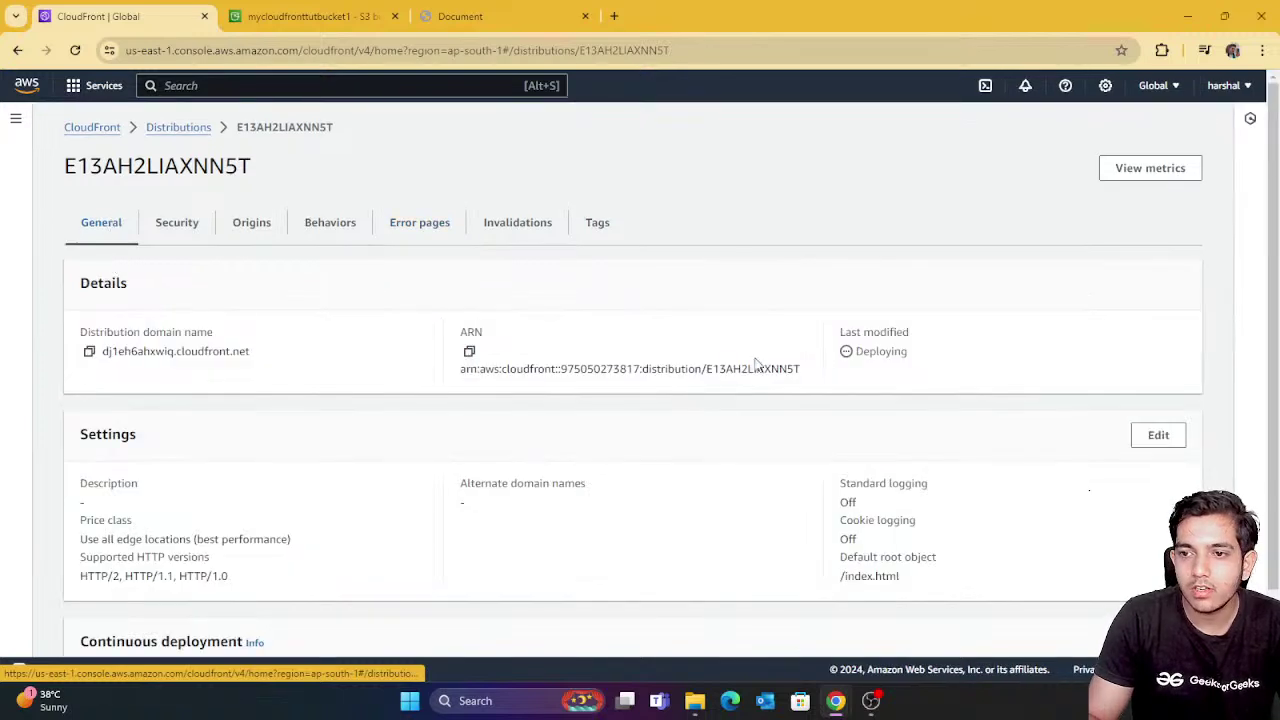
double_click(881, 348)
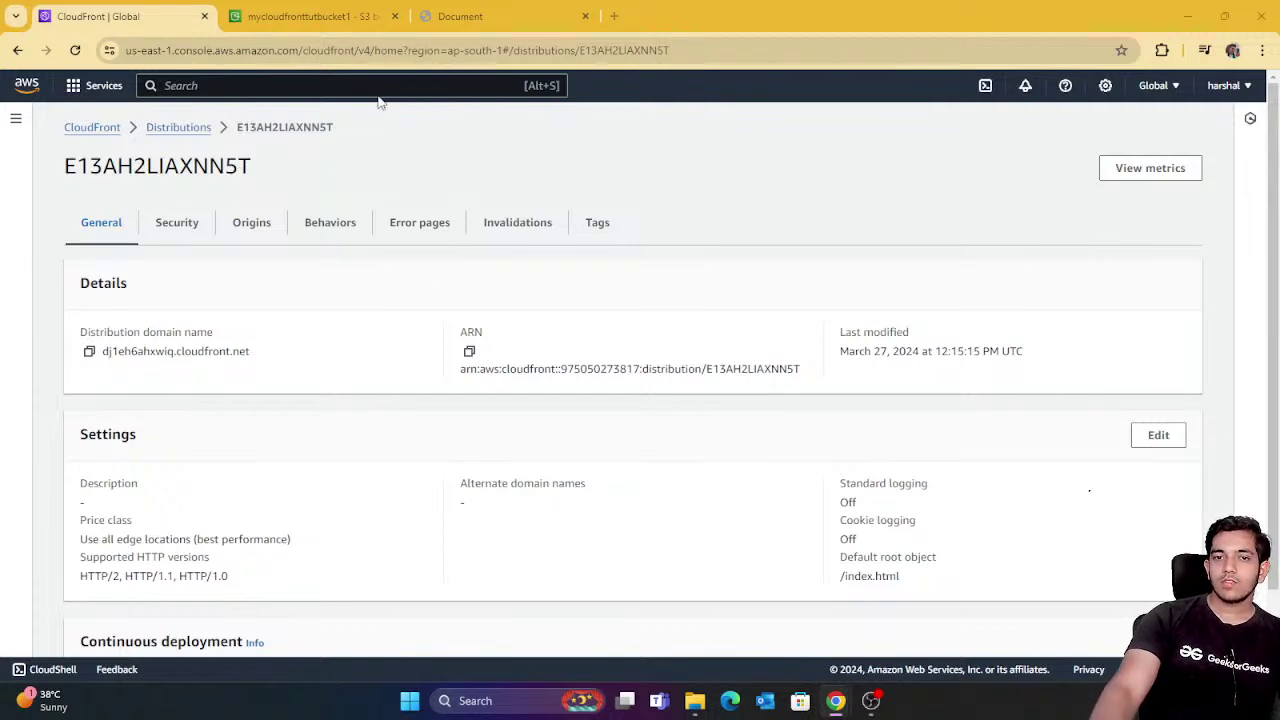
Load the existing PNG image from the /files/ path on the CloudFront domain in place of the error404.html page.
click(458, 16)
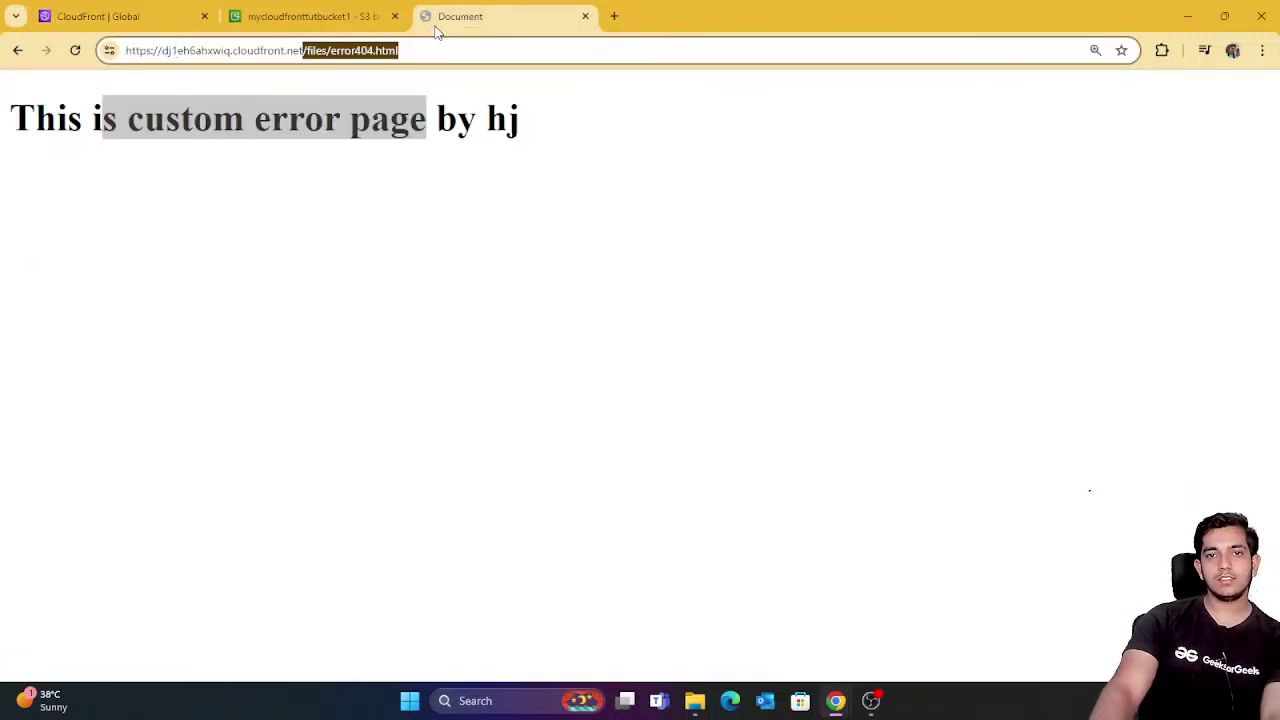
key(BackSpace)
key(BackSpace)
text(t/)
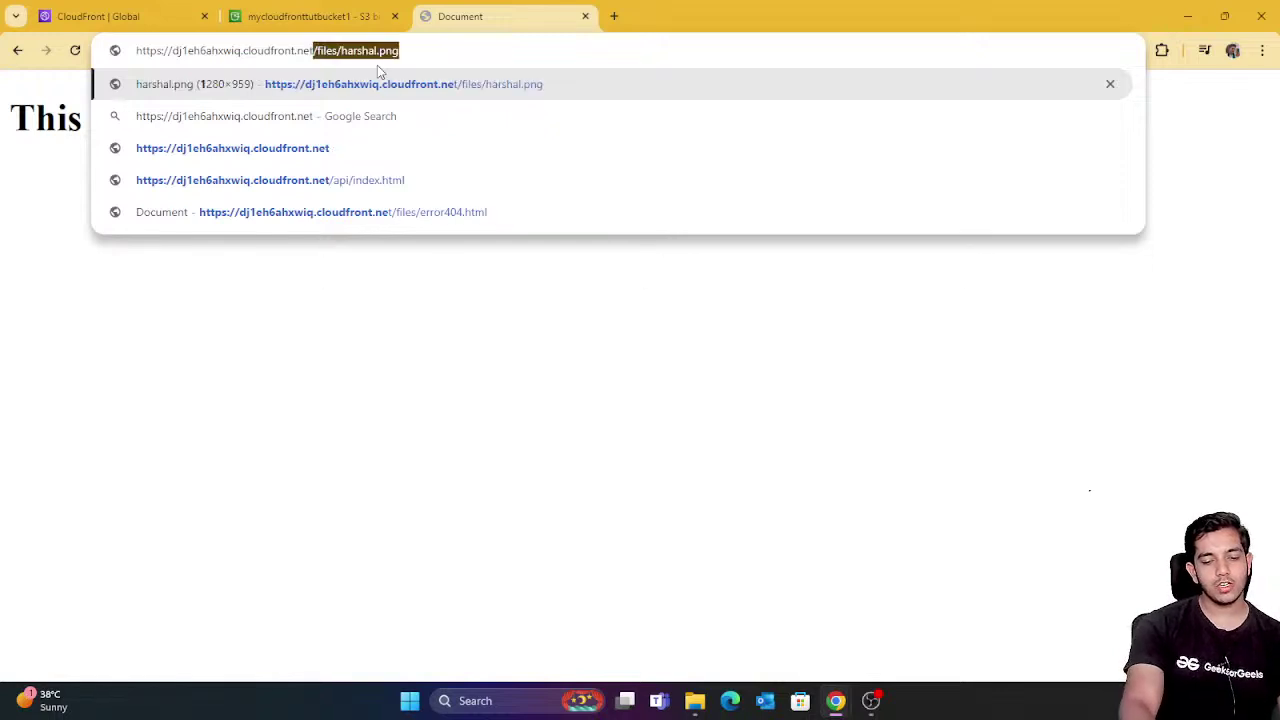
text(files.)
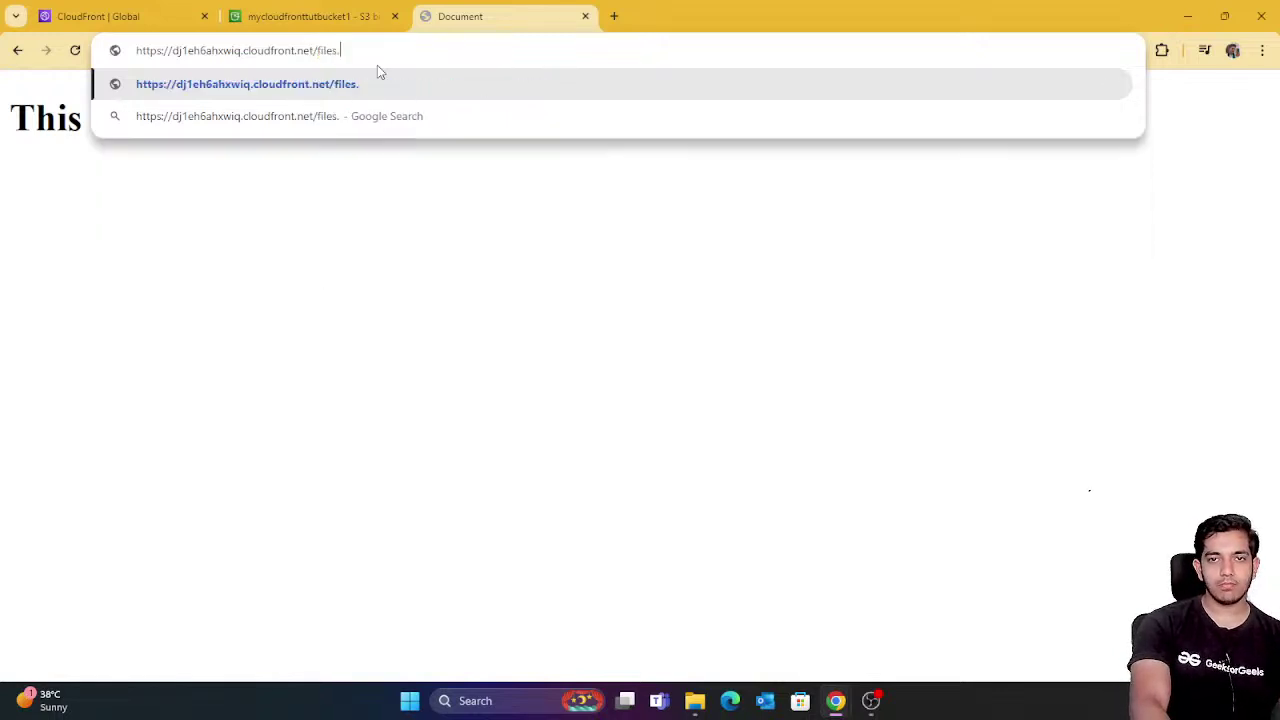
key(BackSpace)
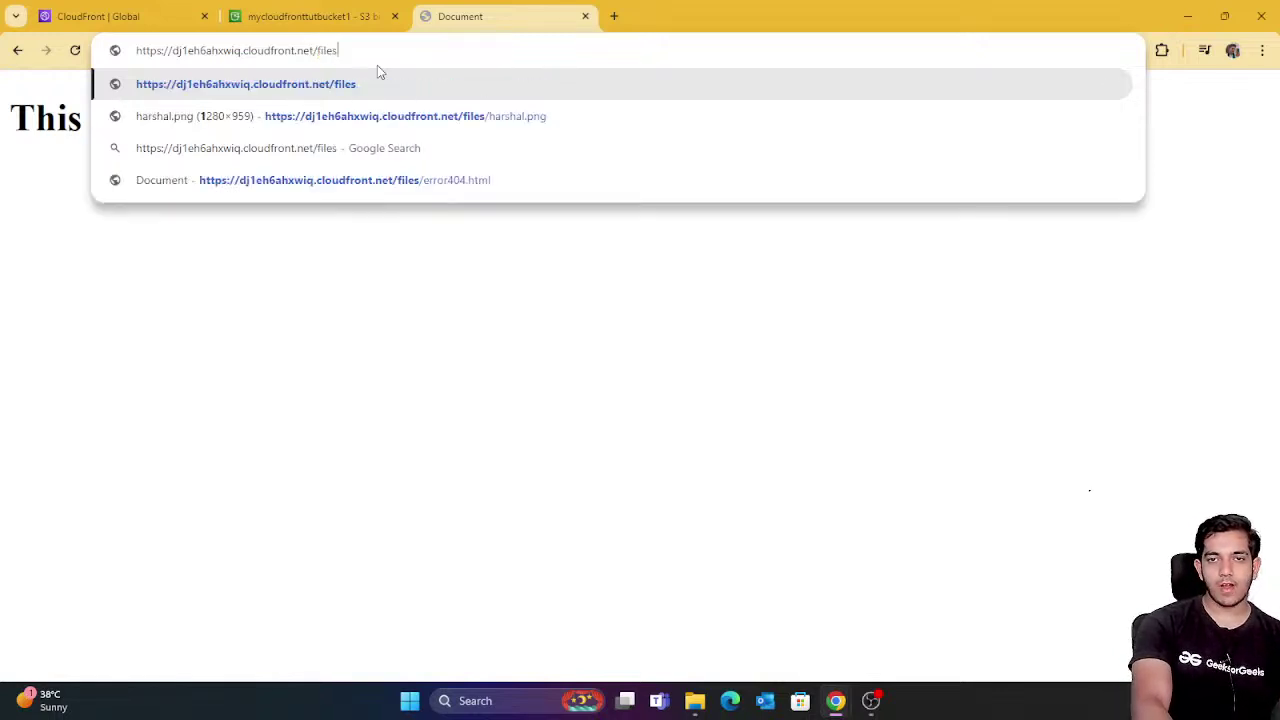
text(/har)
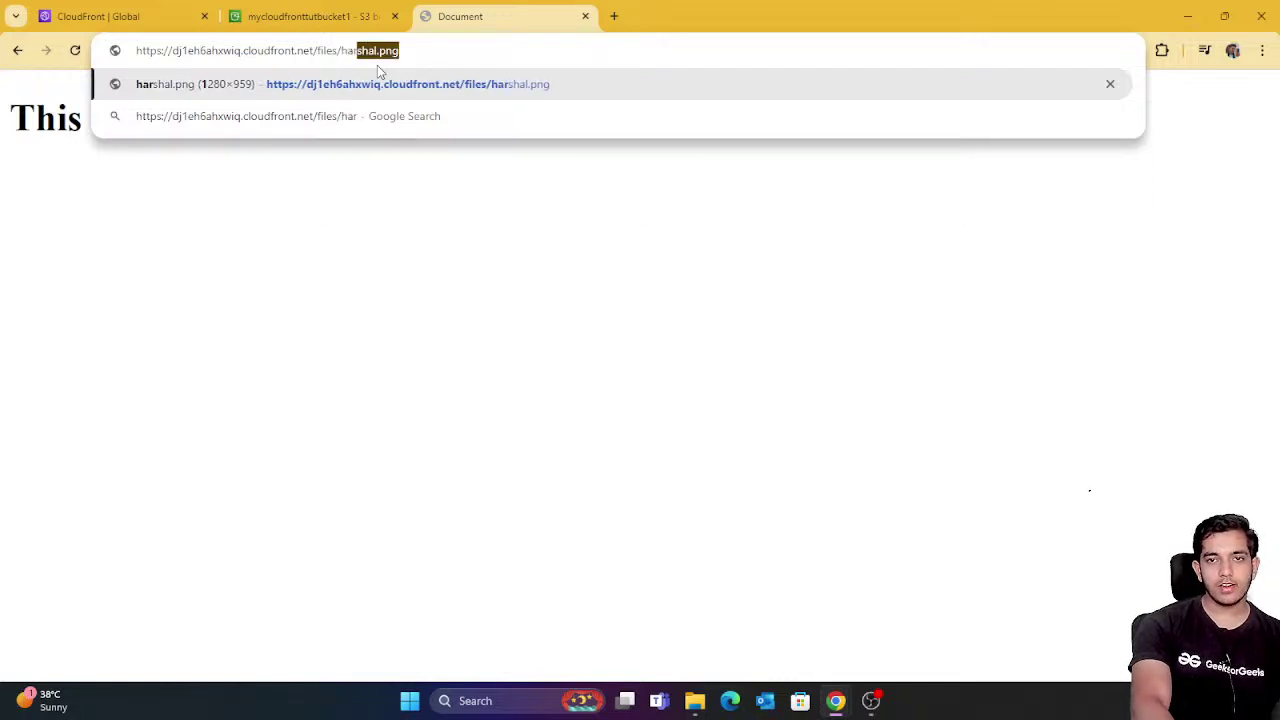
key(Return)
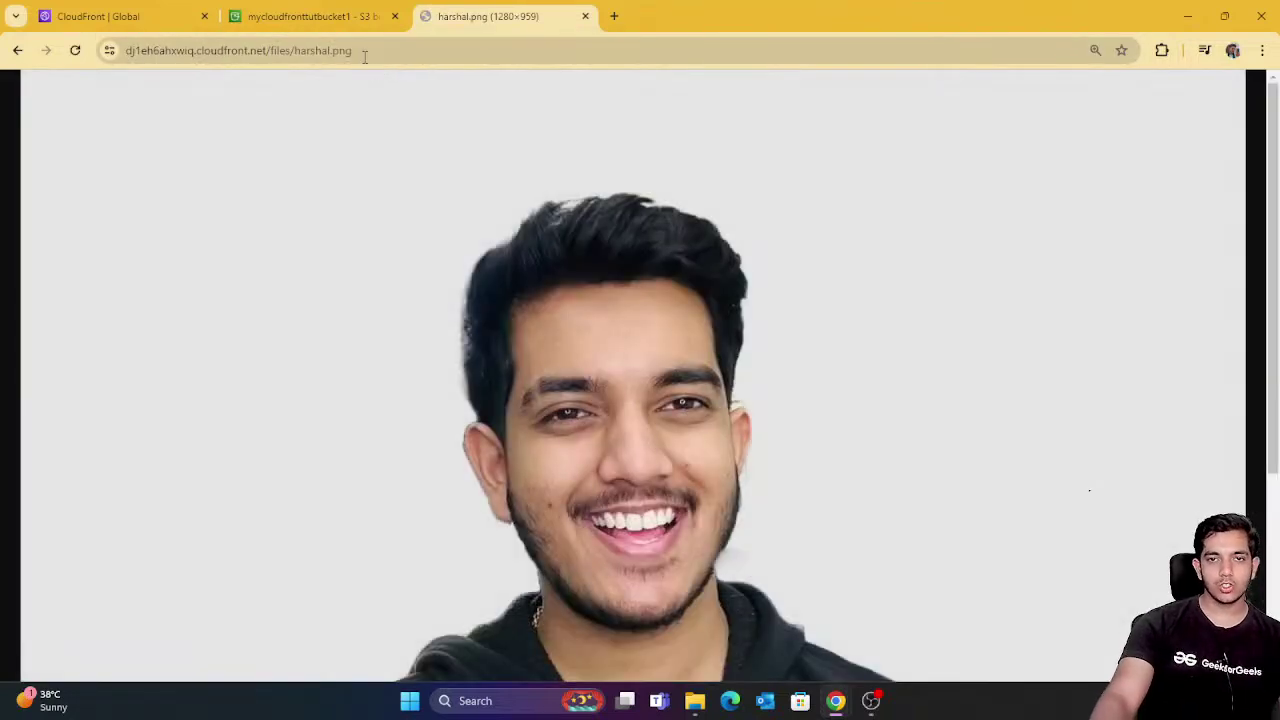
Request a nonexistent image on the CloudFront domain by adding 1 to the PNG's file name in the URL.
click(332, 56)
click(377, 50)
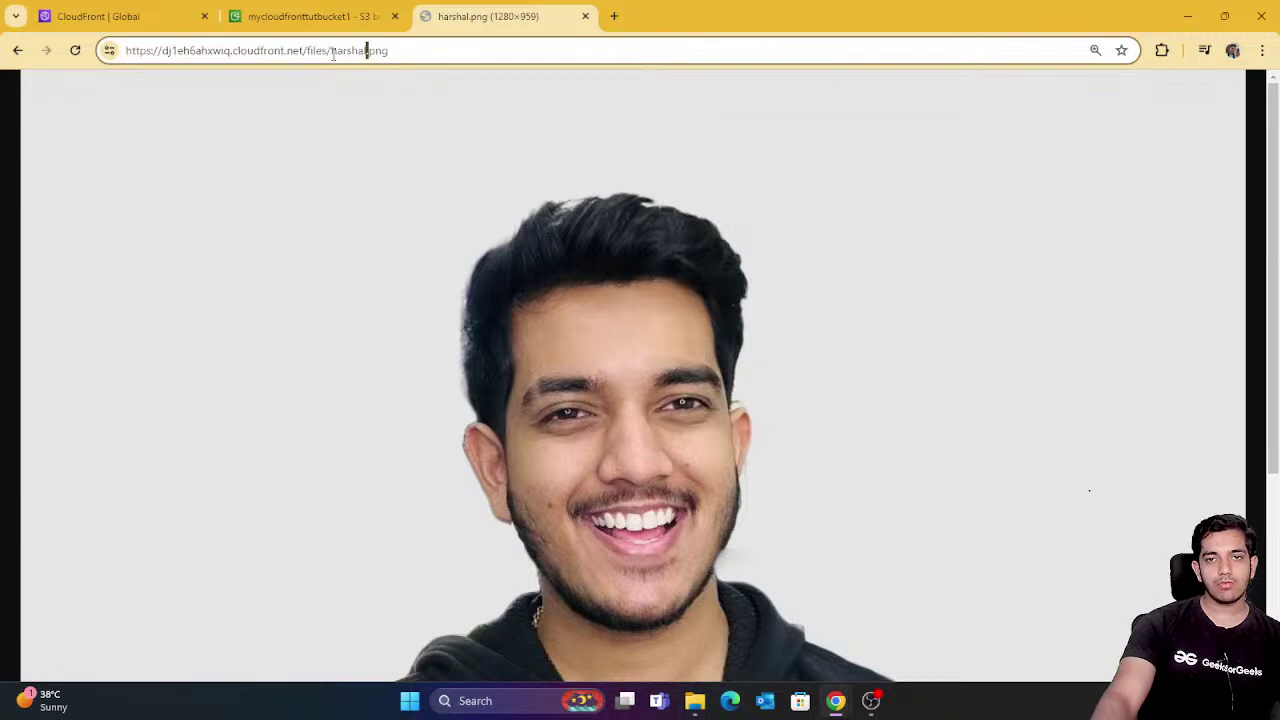
text(1)
key(Return)
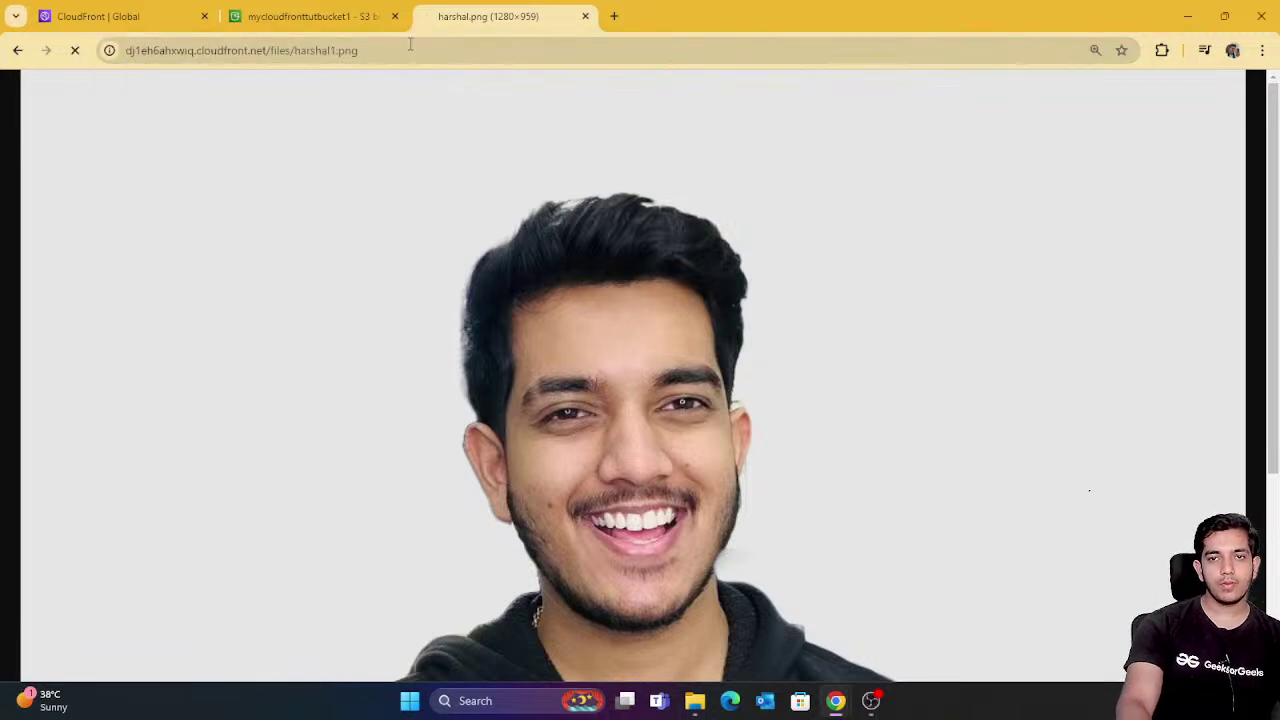
Remove the .png extension from the requested URL and load the extensionless path.
click(410, 44)
click(410, 44)
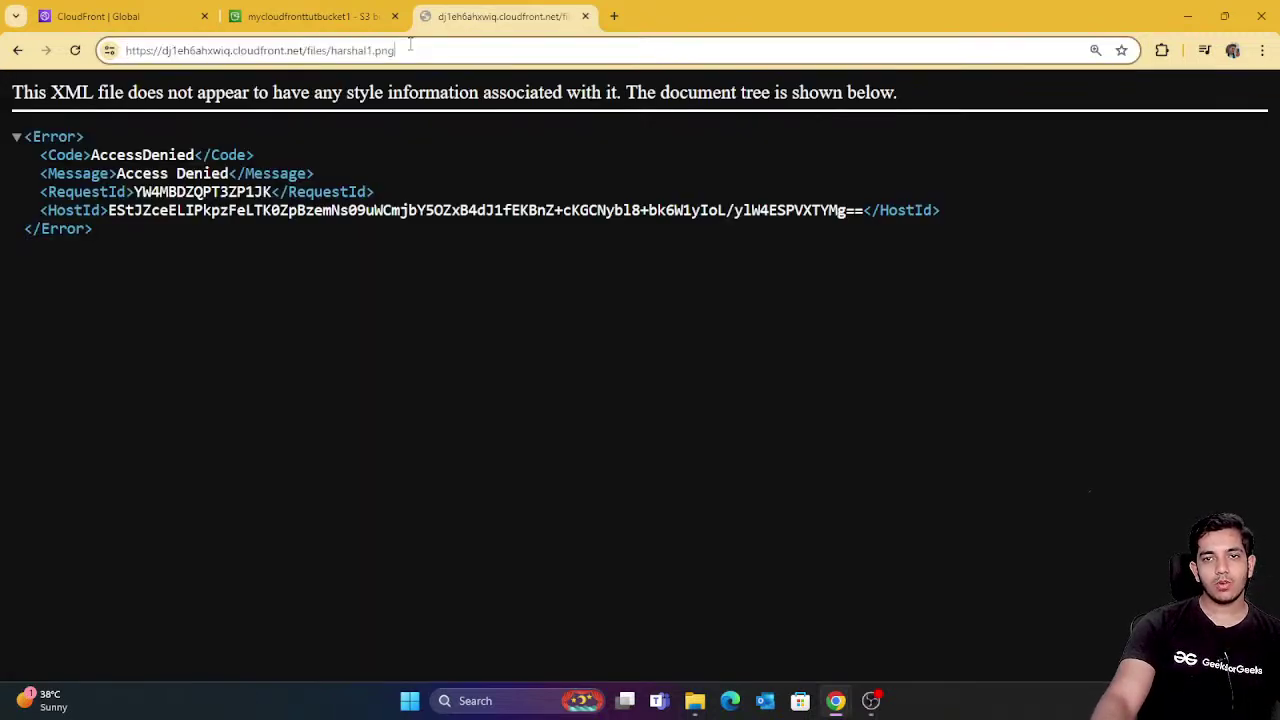
drag(410, 44, 372, 50)
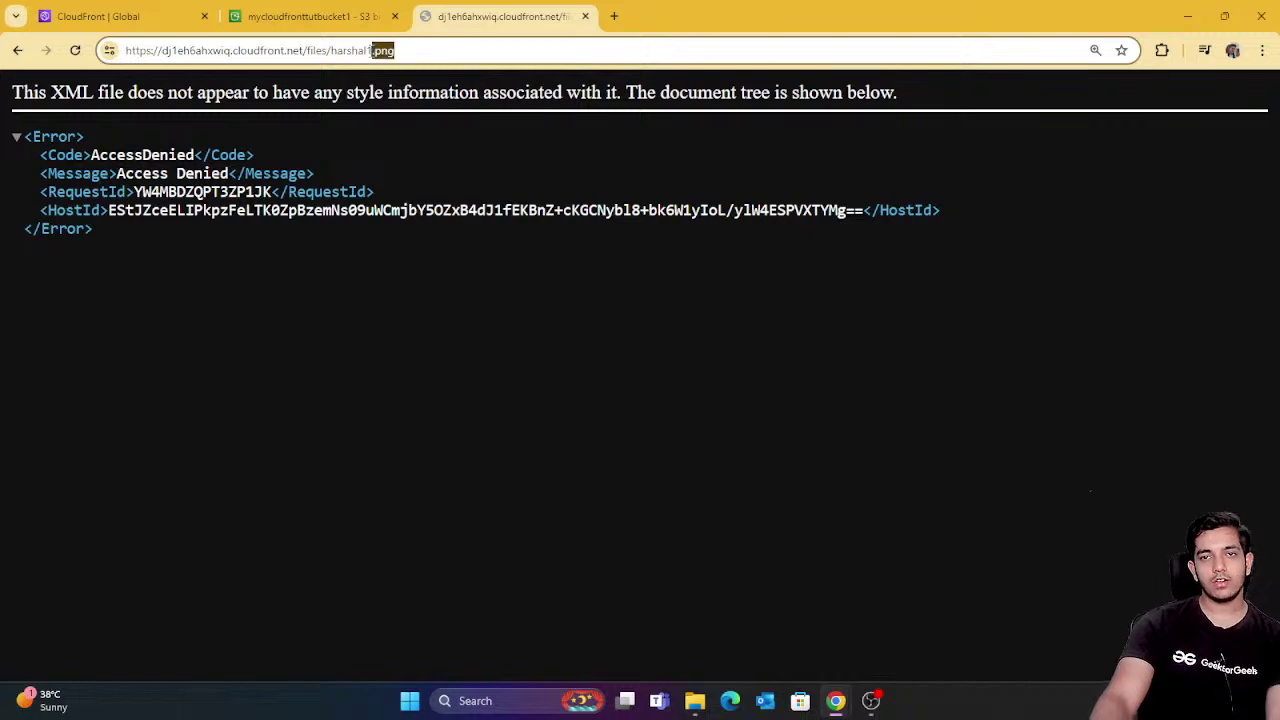
key(BackSpace)
key(Return)
Replace the files path in the URL with api/login.html and load the login API page.
click(380, 49)
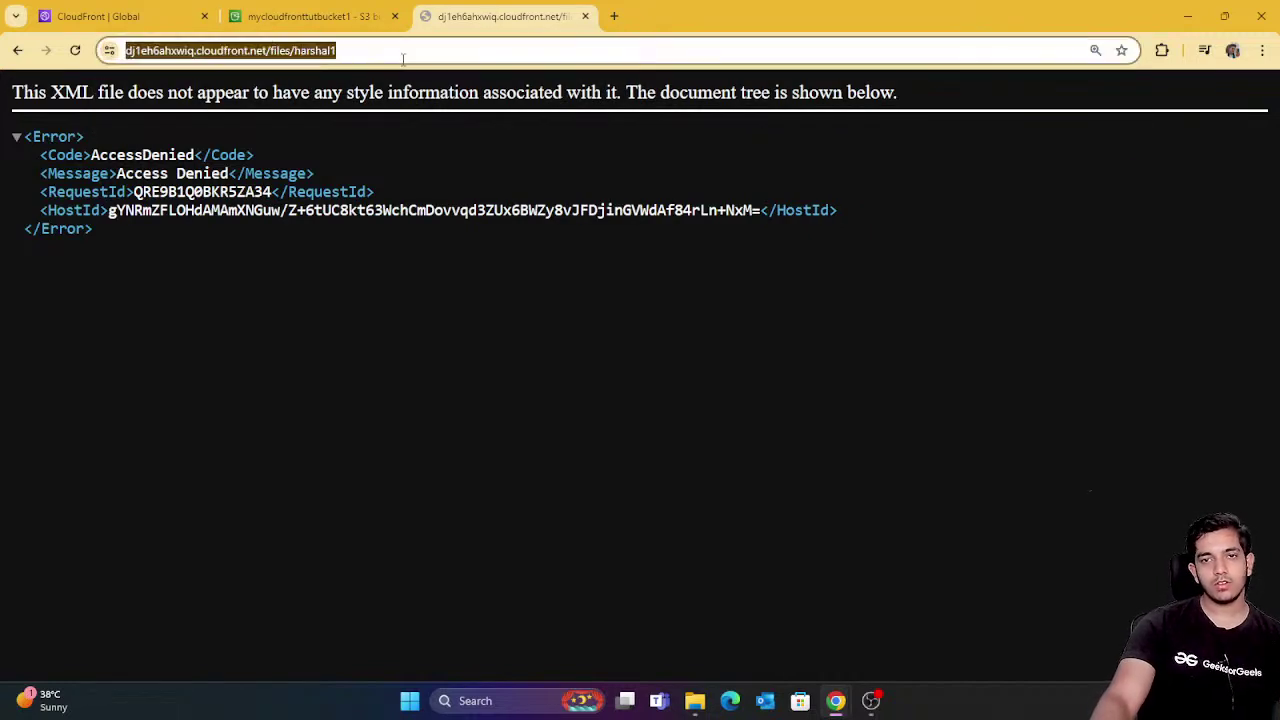
click(380, 49)
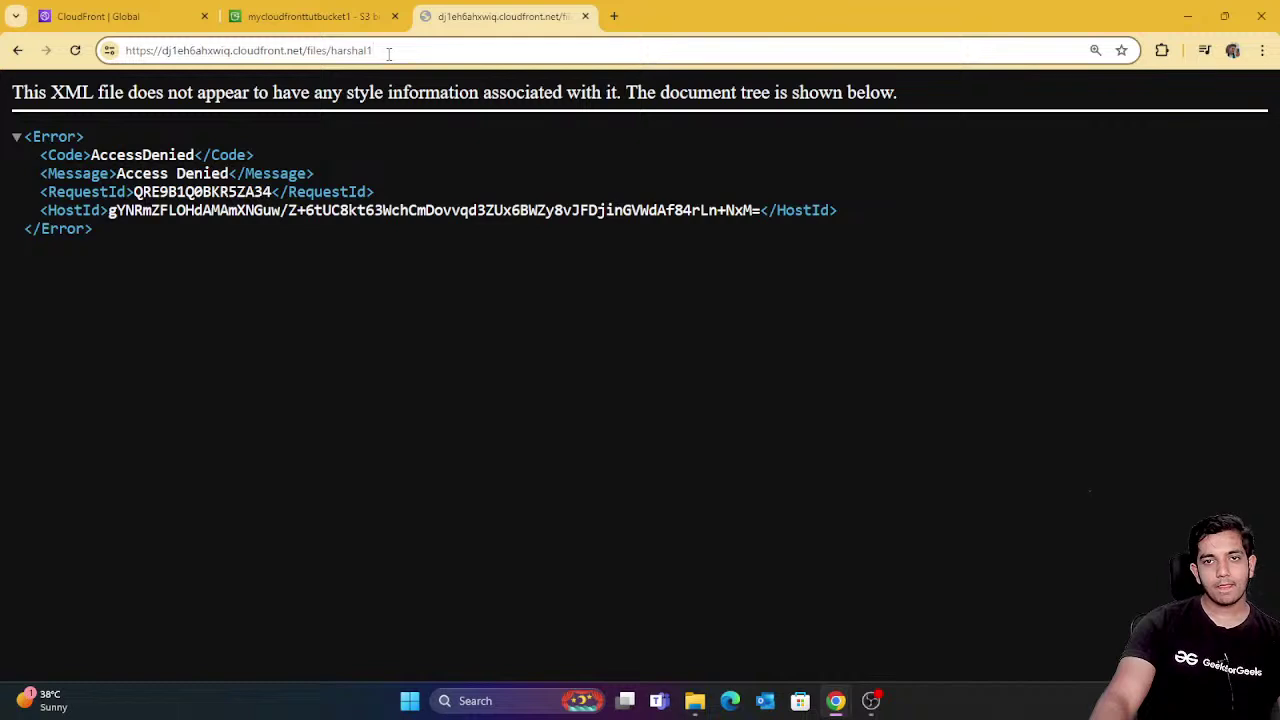
drag(389, 54, 306, 55)
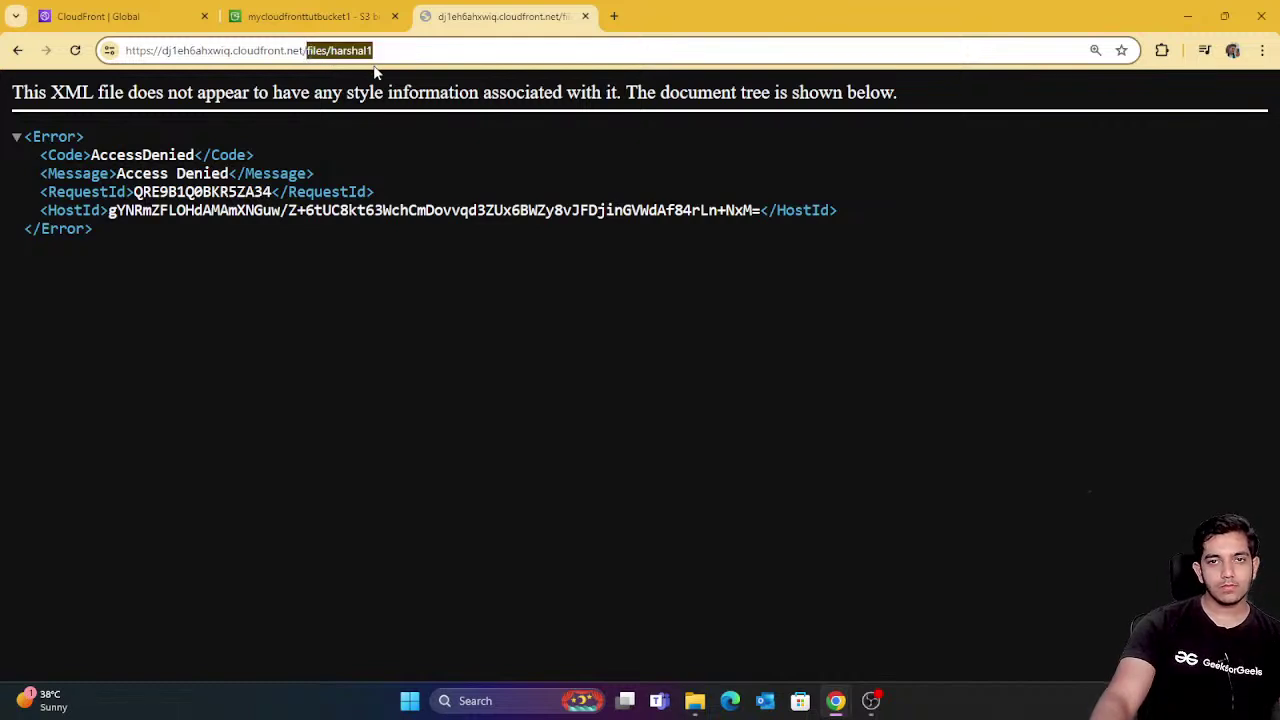
text(api)
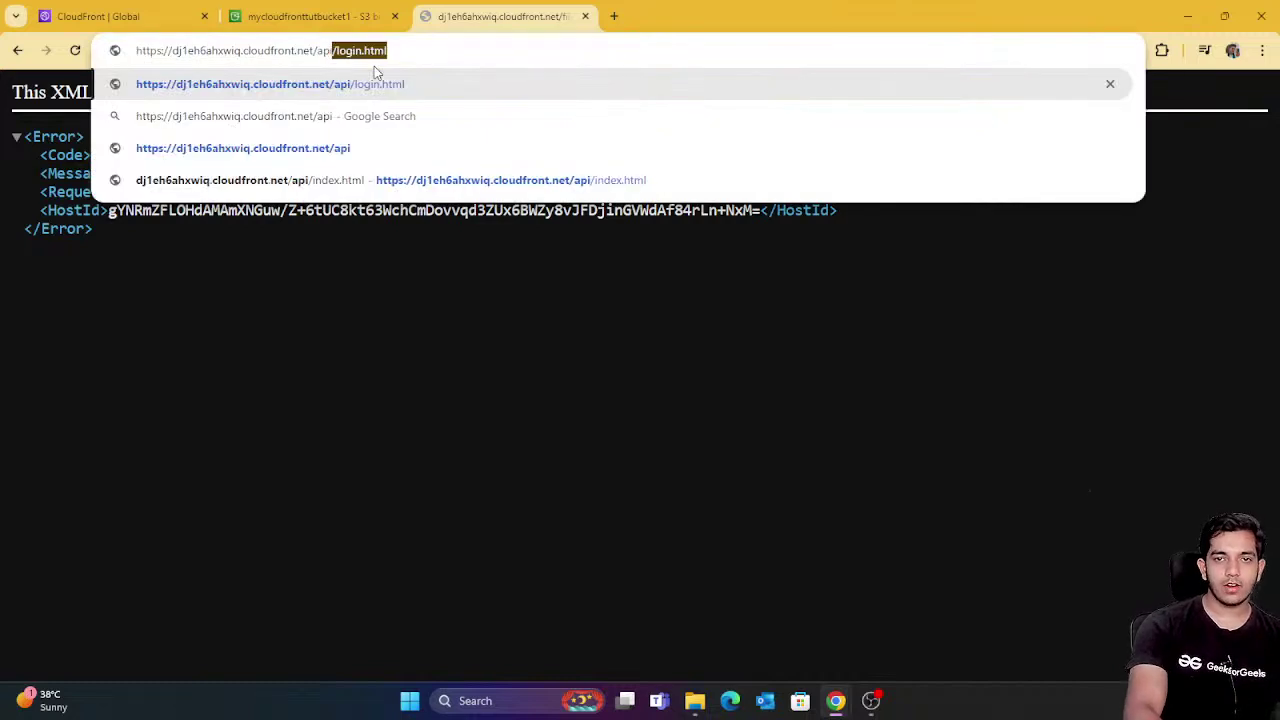
text(/)
key(Return)
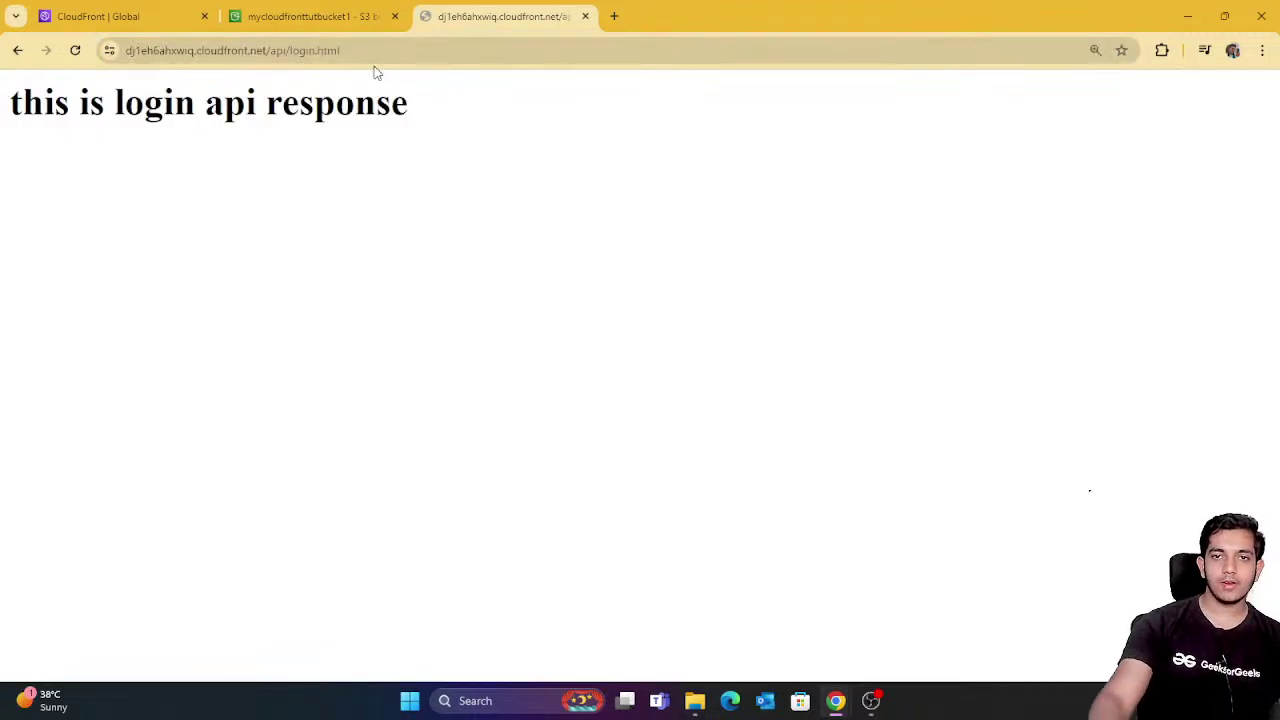
Load the nonexistent /api/login1.html on the CloudFront domain, and check the returned page's heading and the protocol in its URL.
click(314, 49)
click(320, 52)
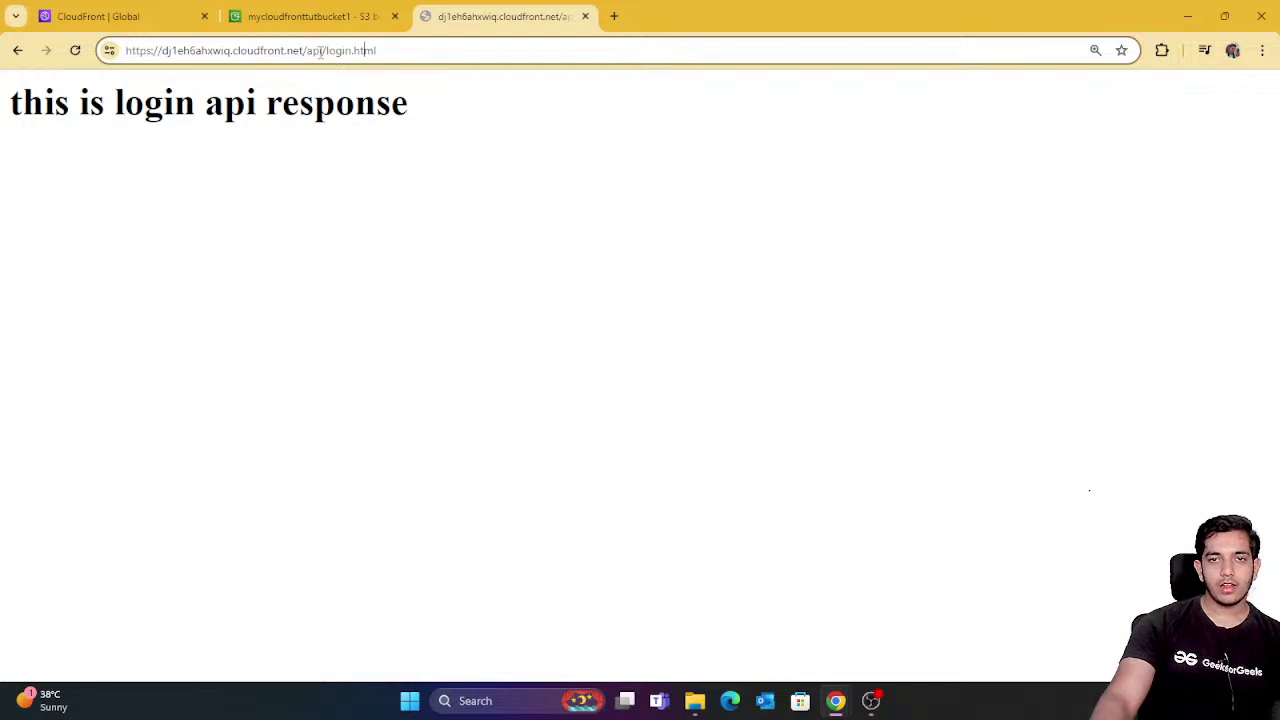
click(353, 50)
text(1)
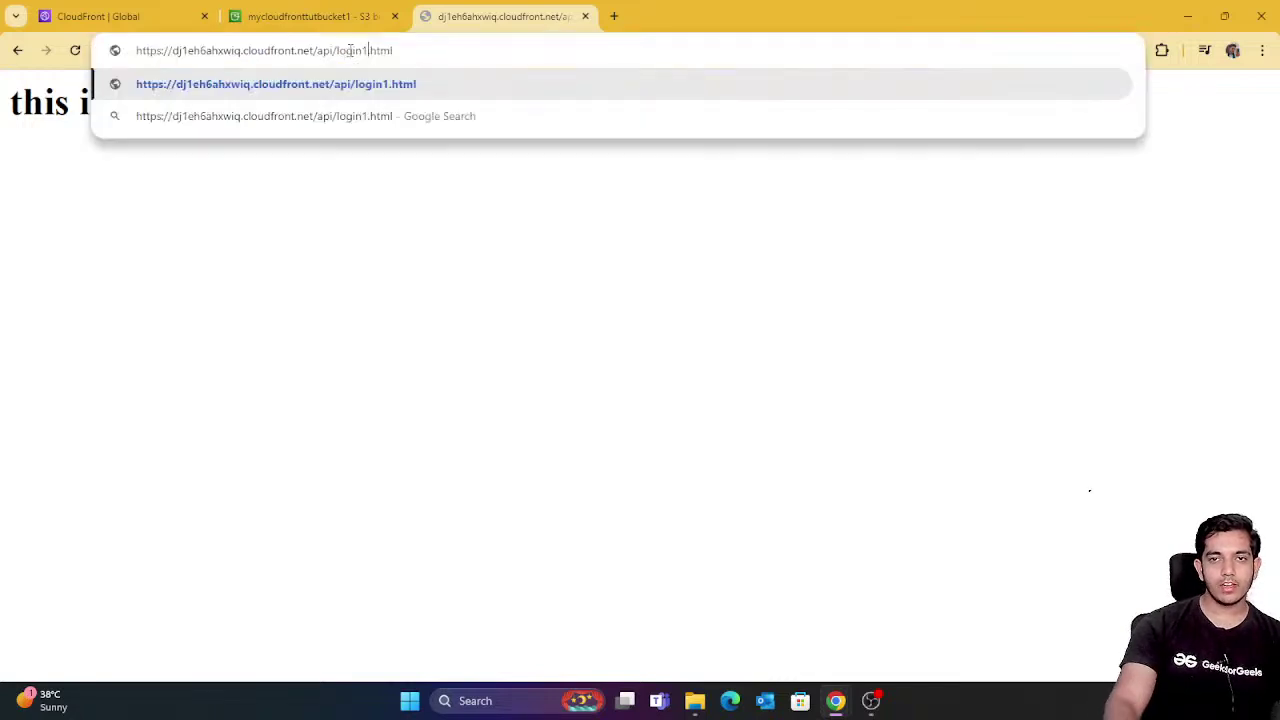
key(Return)
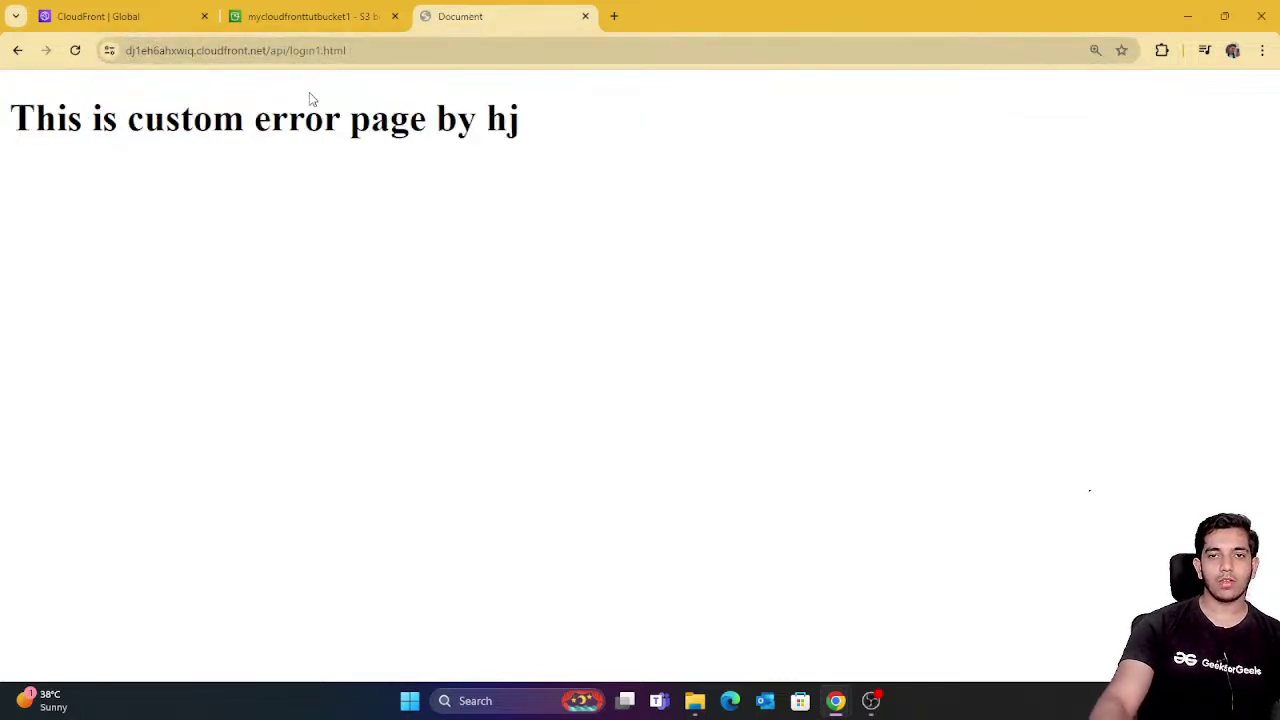
drag(180, 116, 428, 120)
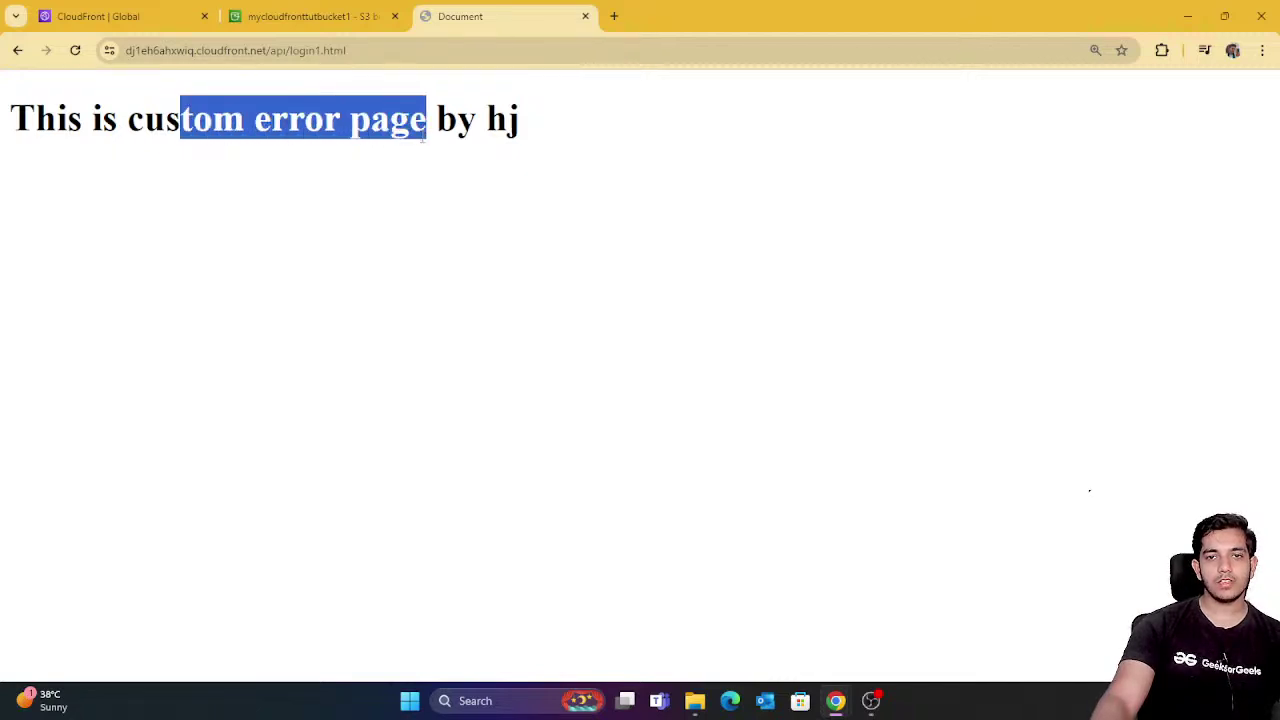
click(510, 150)
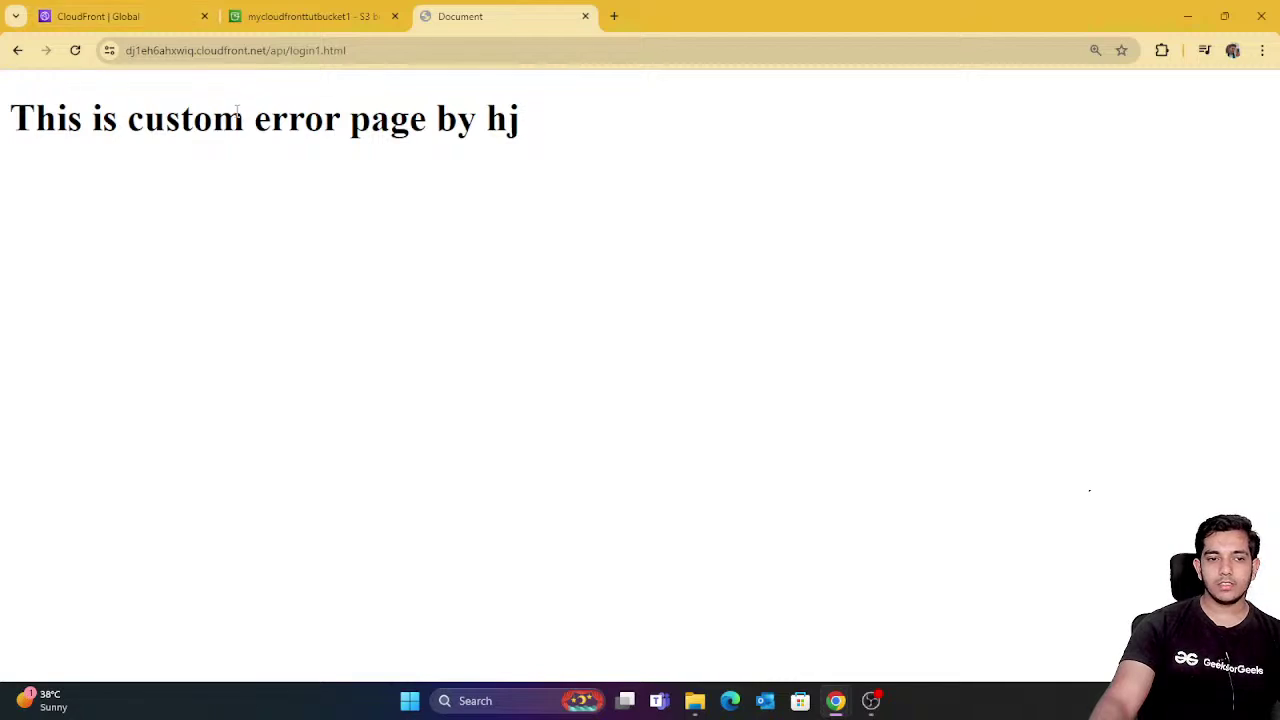
drag(57, 116, 633, 144)
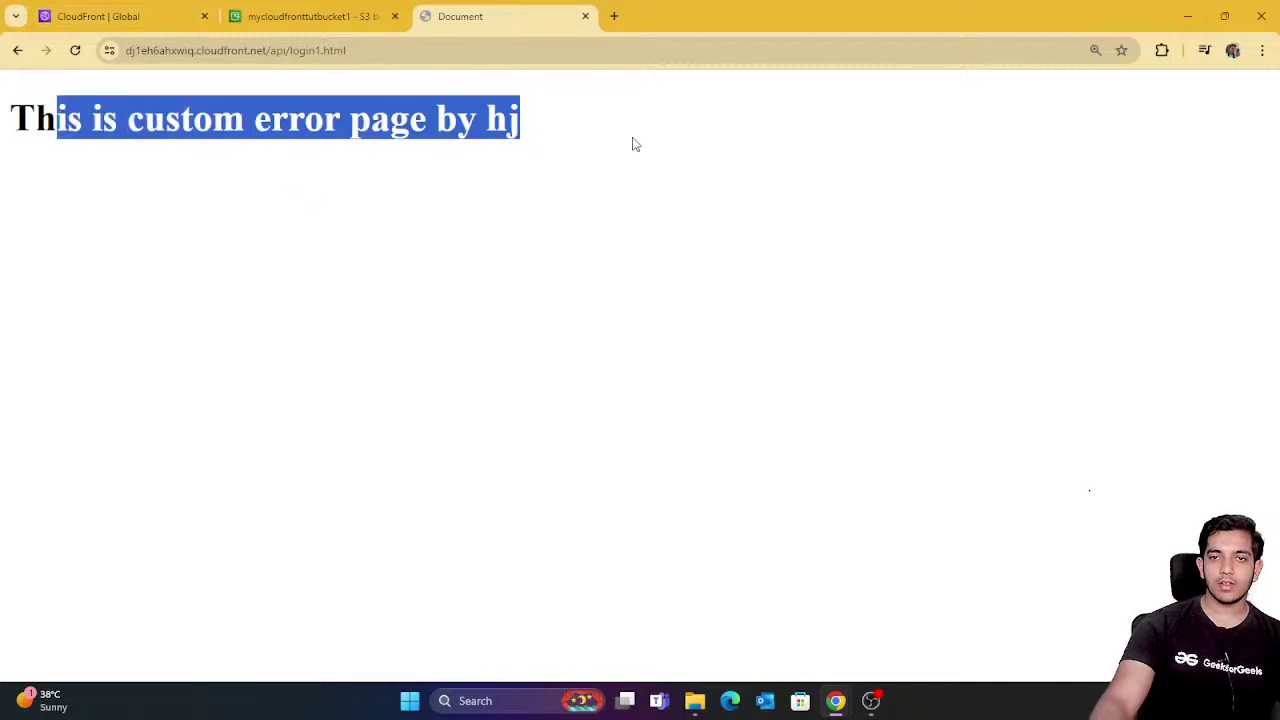
click(633, 144)
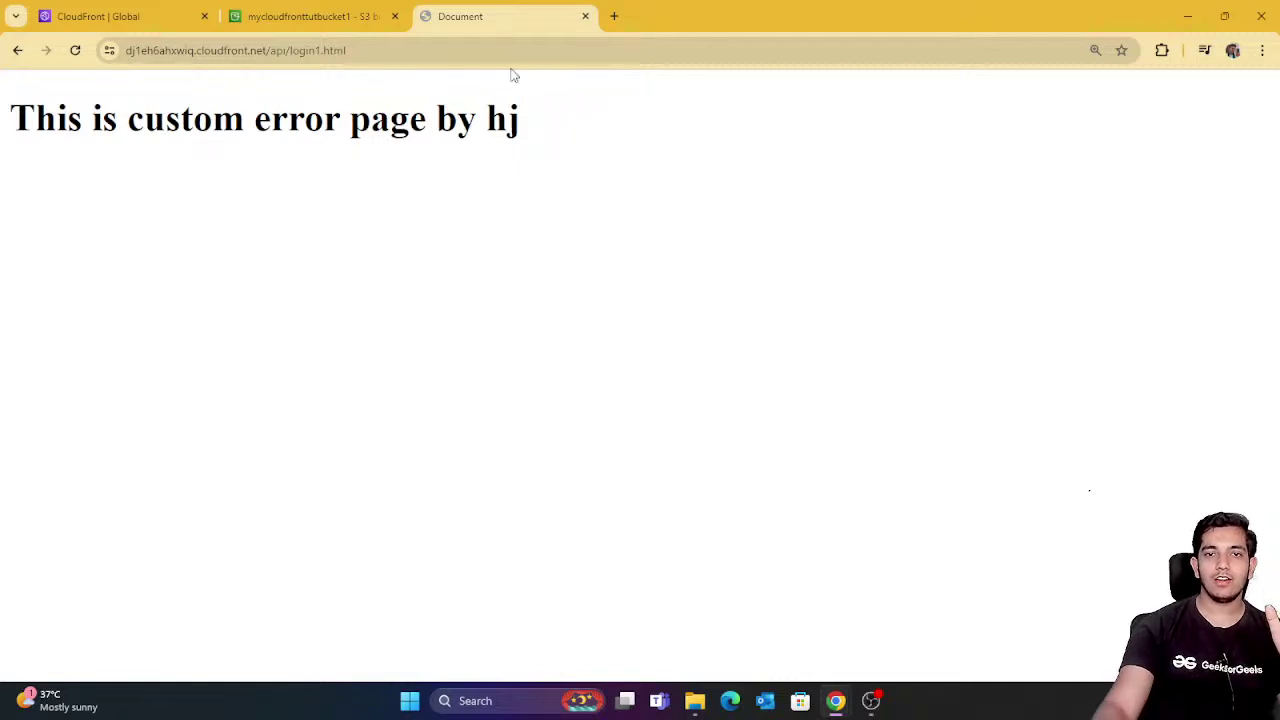
double_click(214, 50)
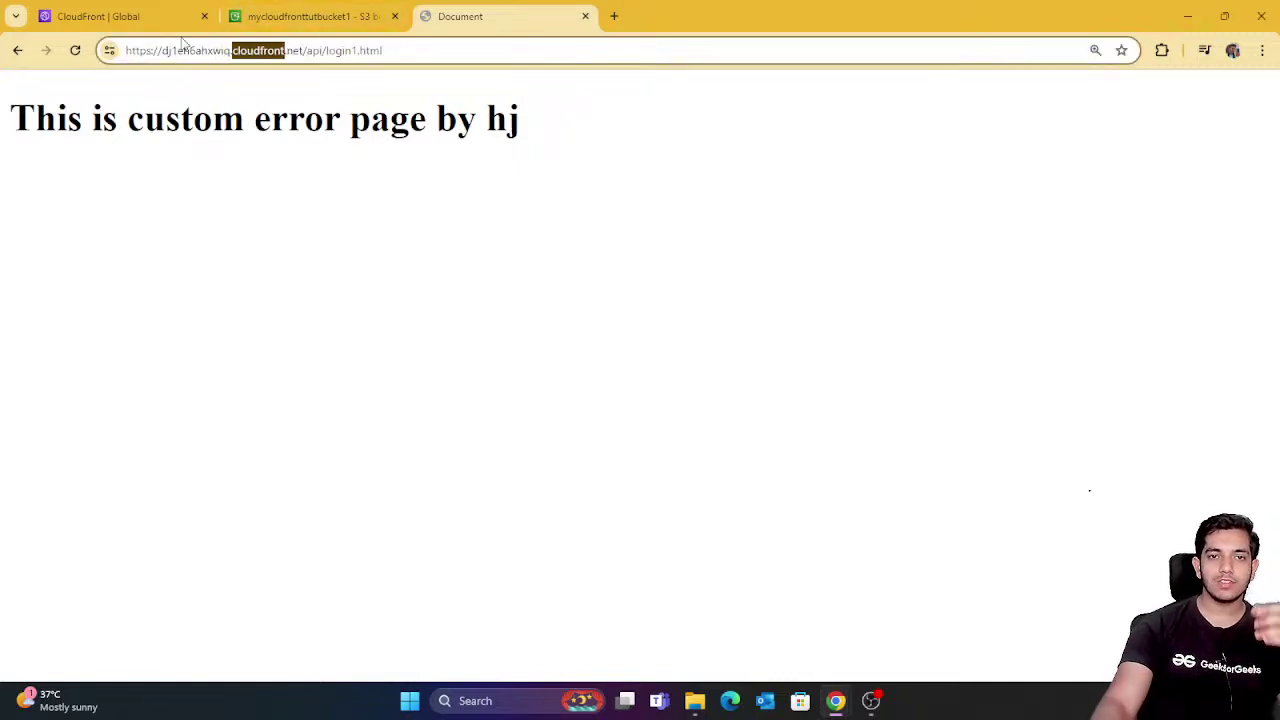
drag(155, 49, 98, 52)
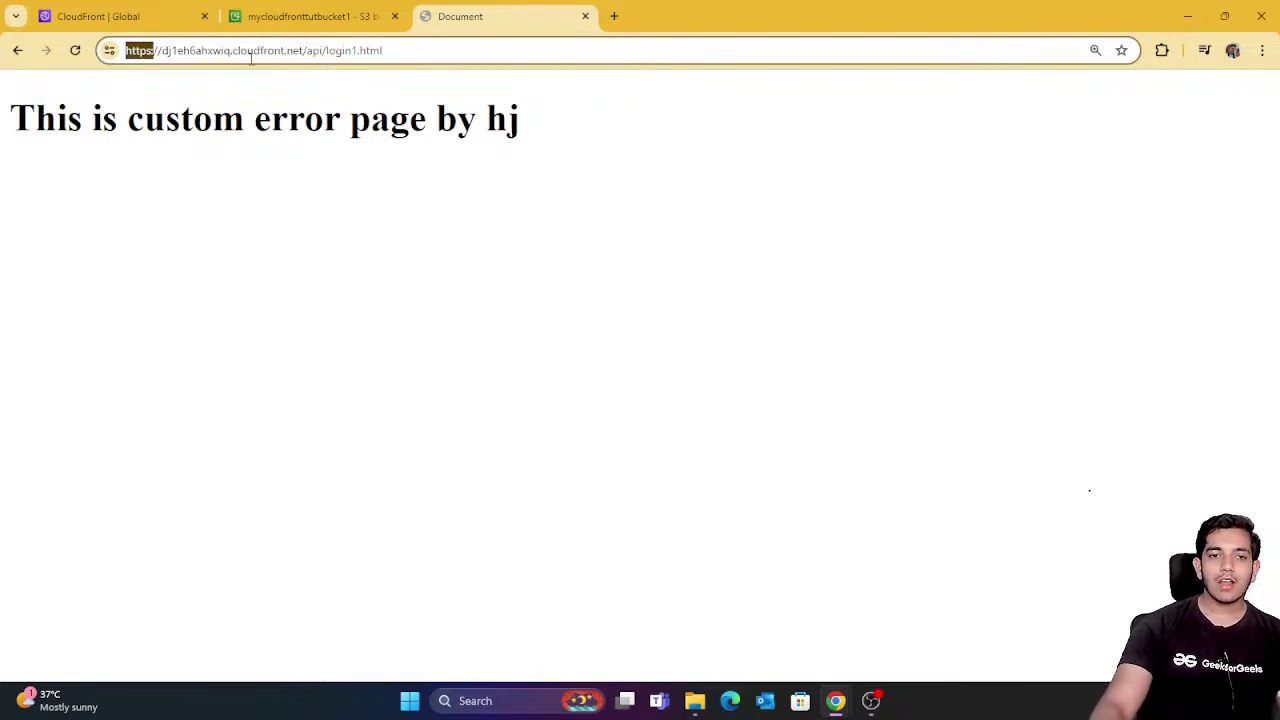